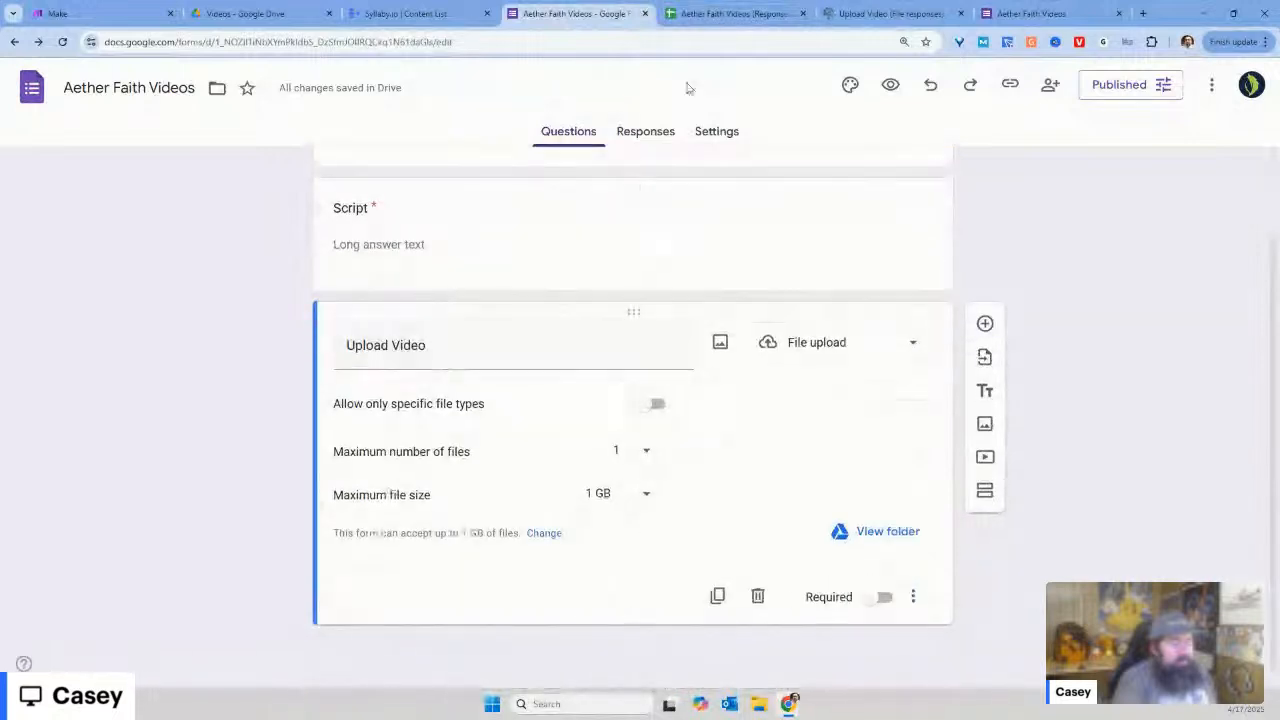
Step: Review the Aether Faith Videos response spreadsheet, the Upload Video folder, the live form and the form editor
{"action": "left_click", "coordinate": [708, 18]}
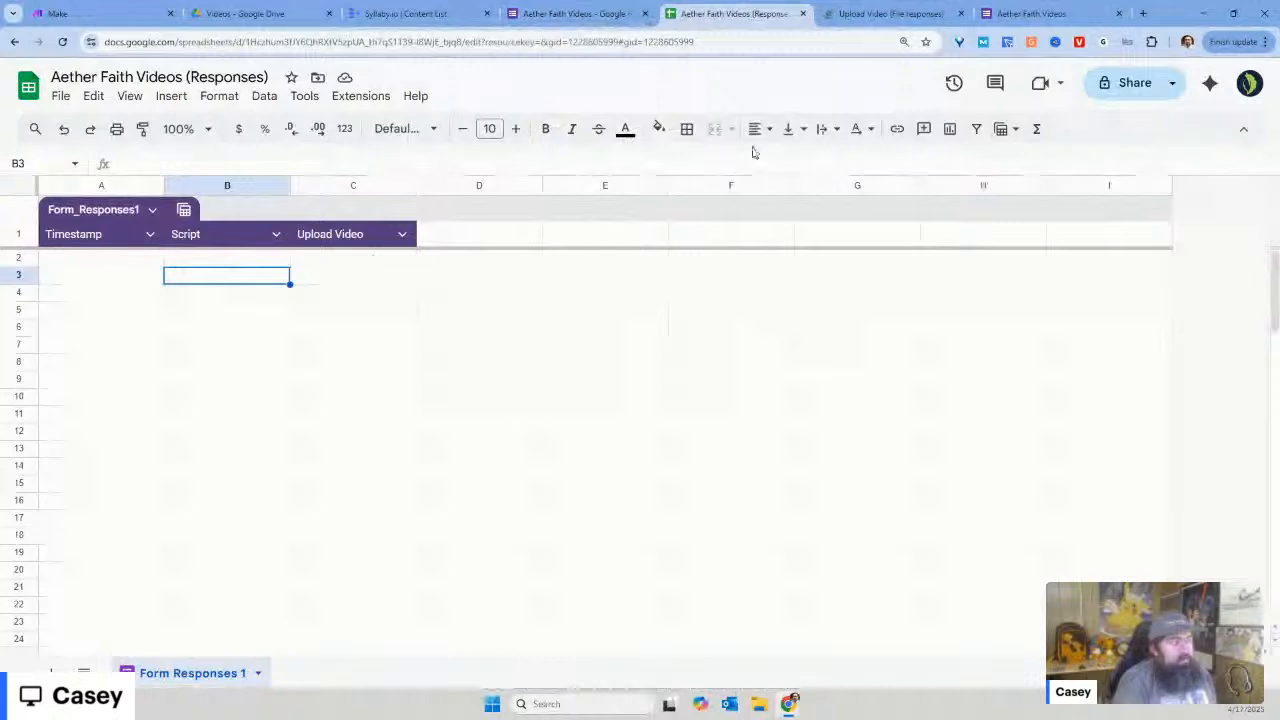
{"action": "left_click", "coordinate": [858, 14]}
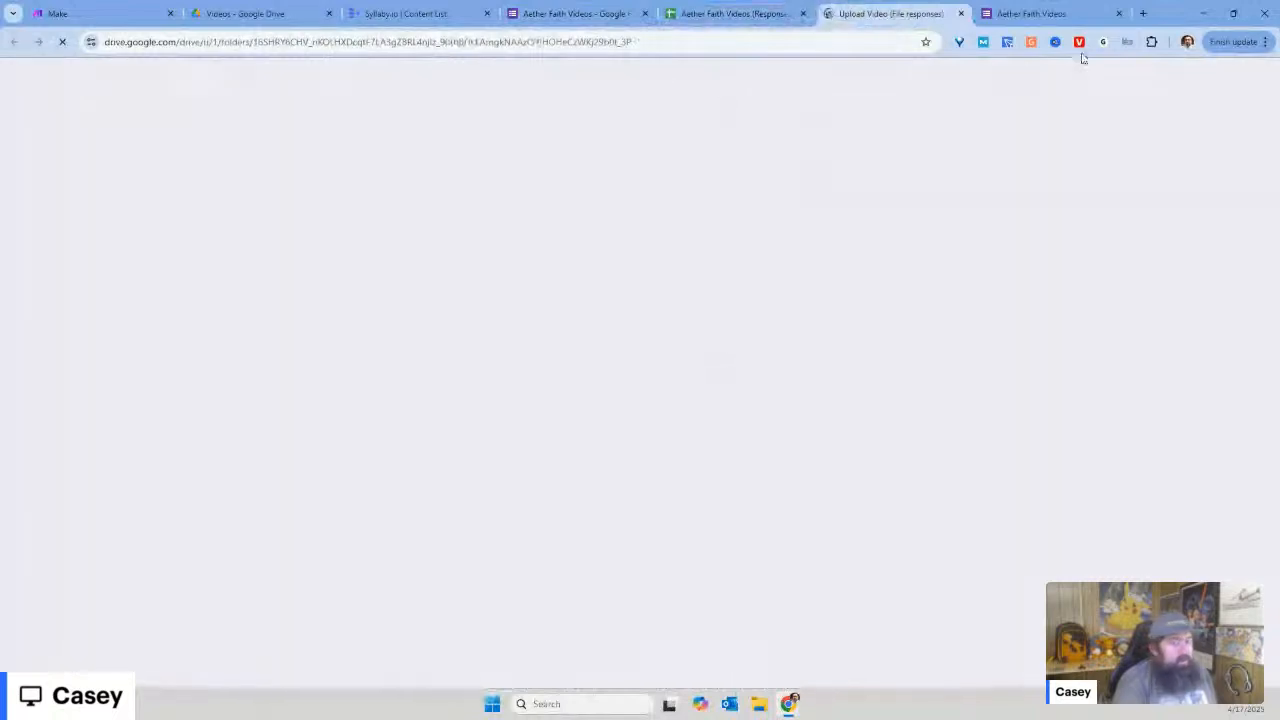
{"action": "left_click", "coordinate": [1040, 14]}
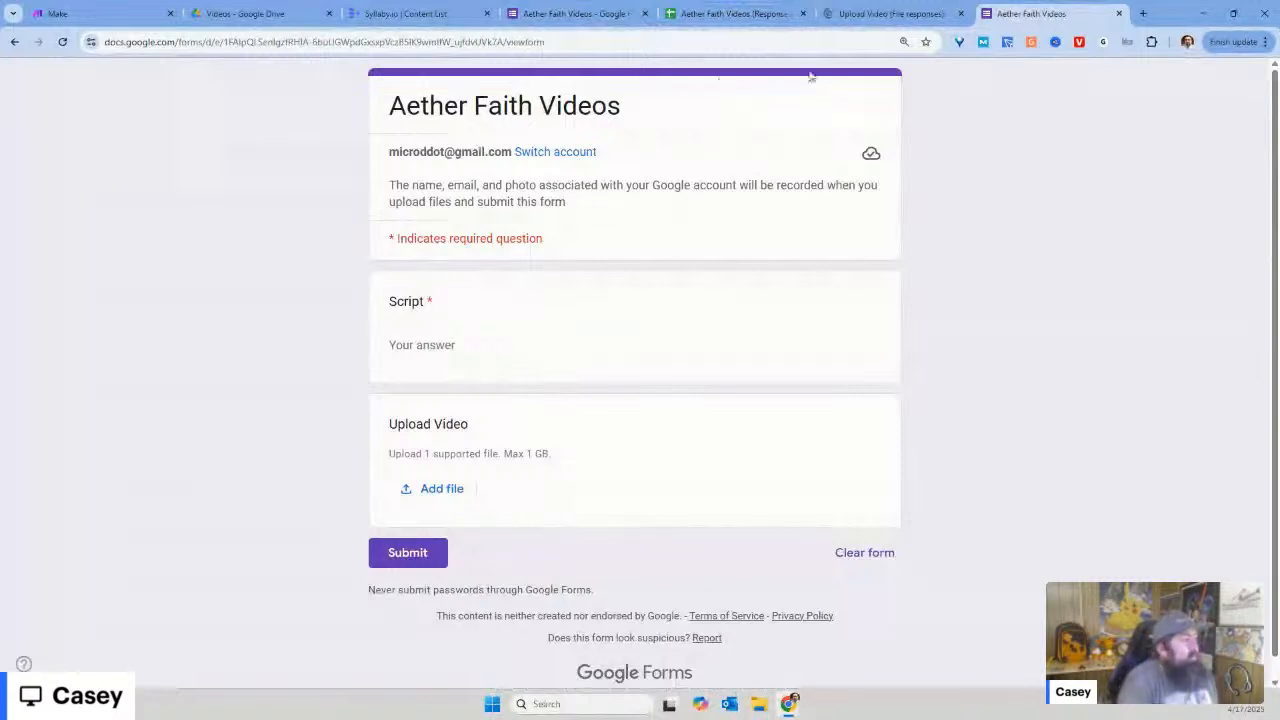
{"action": "left_click", "coordinate": [595, 15]}
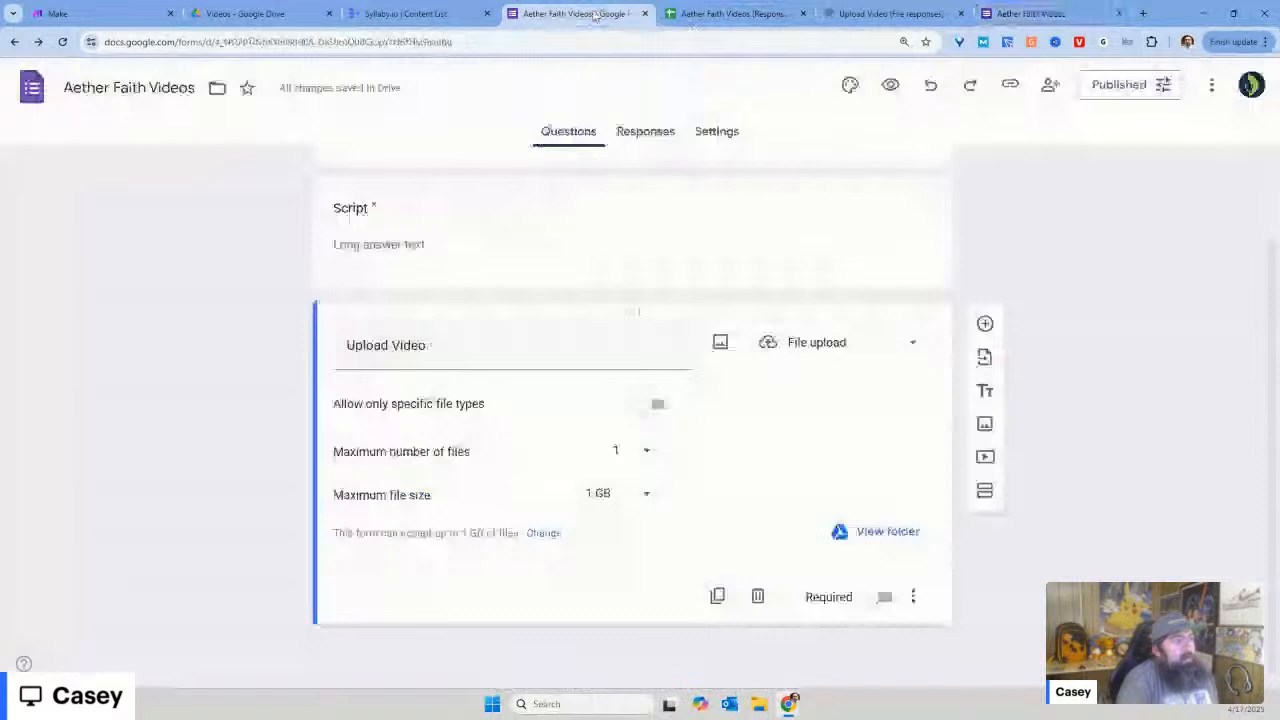
{"action": "left_click", "coordinate": [418, 20]}
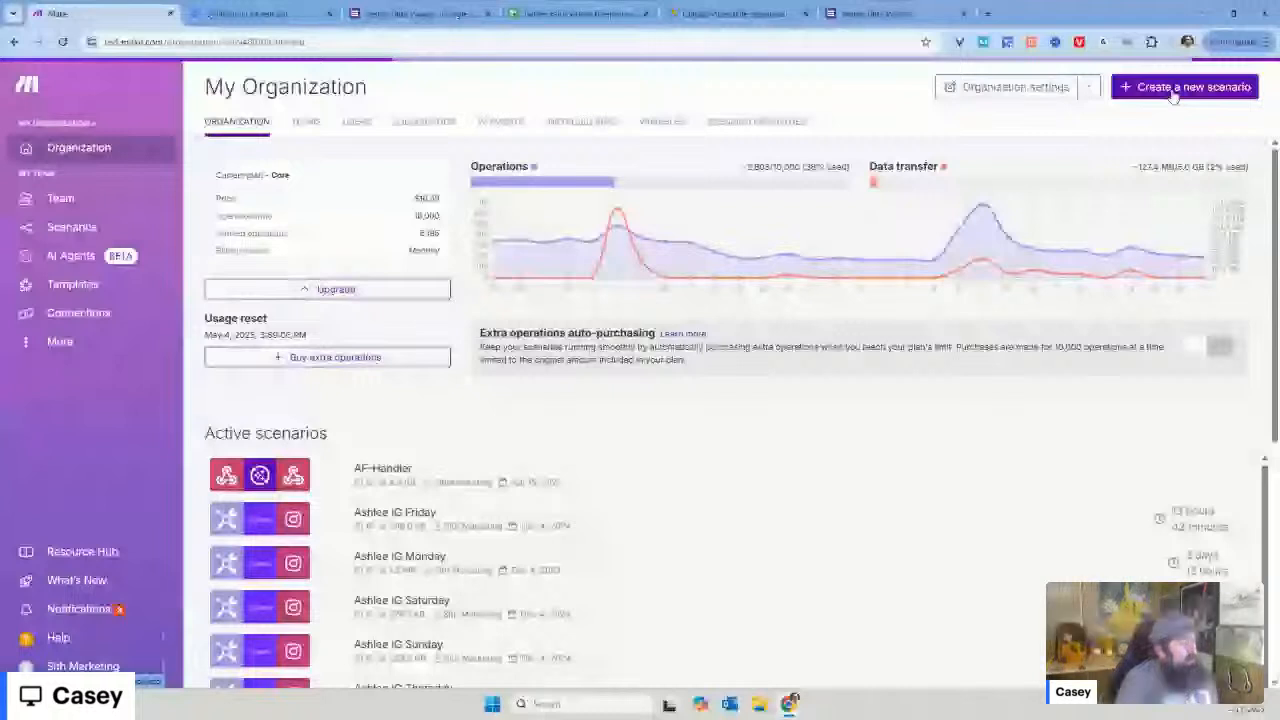
Step: Create a new scenario in Make with Google Sheets Watch New Rows as its trigger
{"action": "left_click", "coordinate": [1175, 92]}
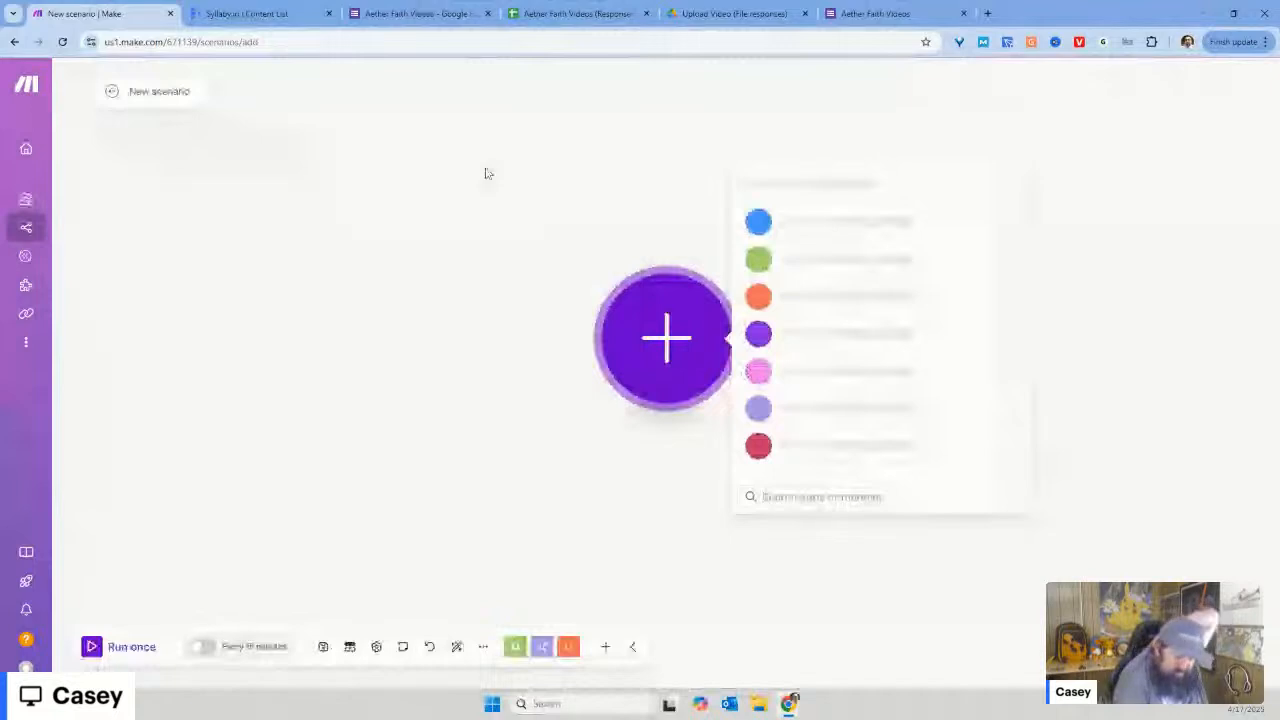
{"action": "left_click", "coordinate": [830, 305]}
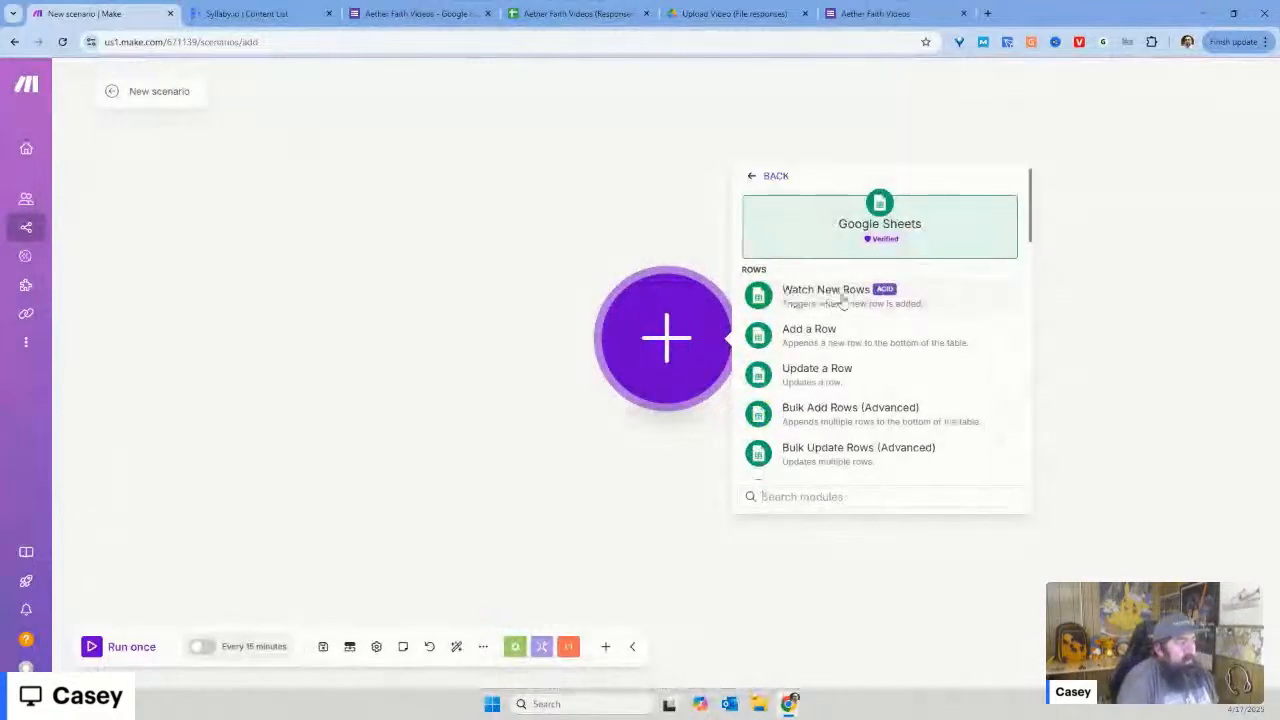
{"action": "left_click", "coordinate": [841, 298]}
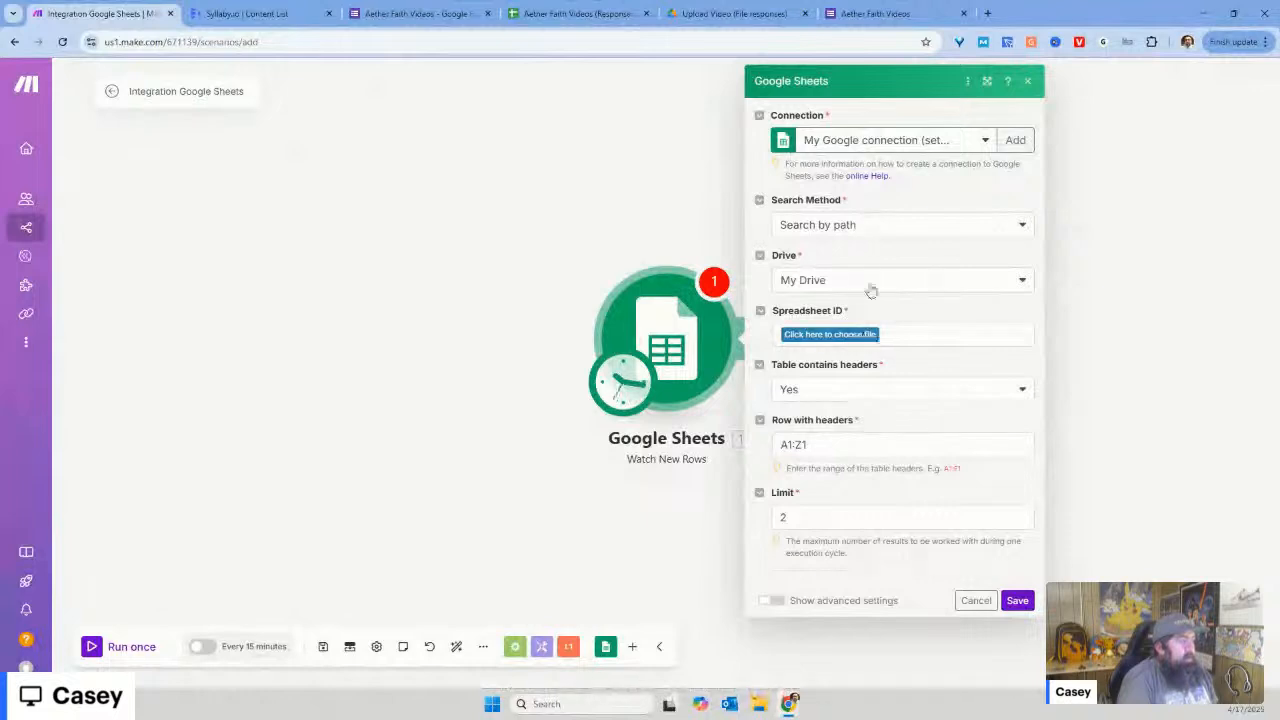
Step: Choose the Aether Faith Videos (Responses) file from My Drive as the trigger's spreadsheet
{"action": "left_click", "coordinate": [841, 336]}
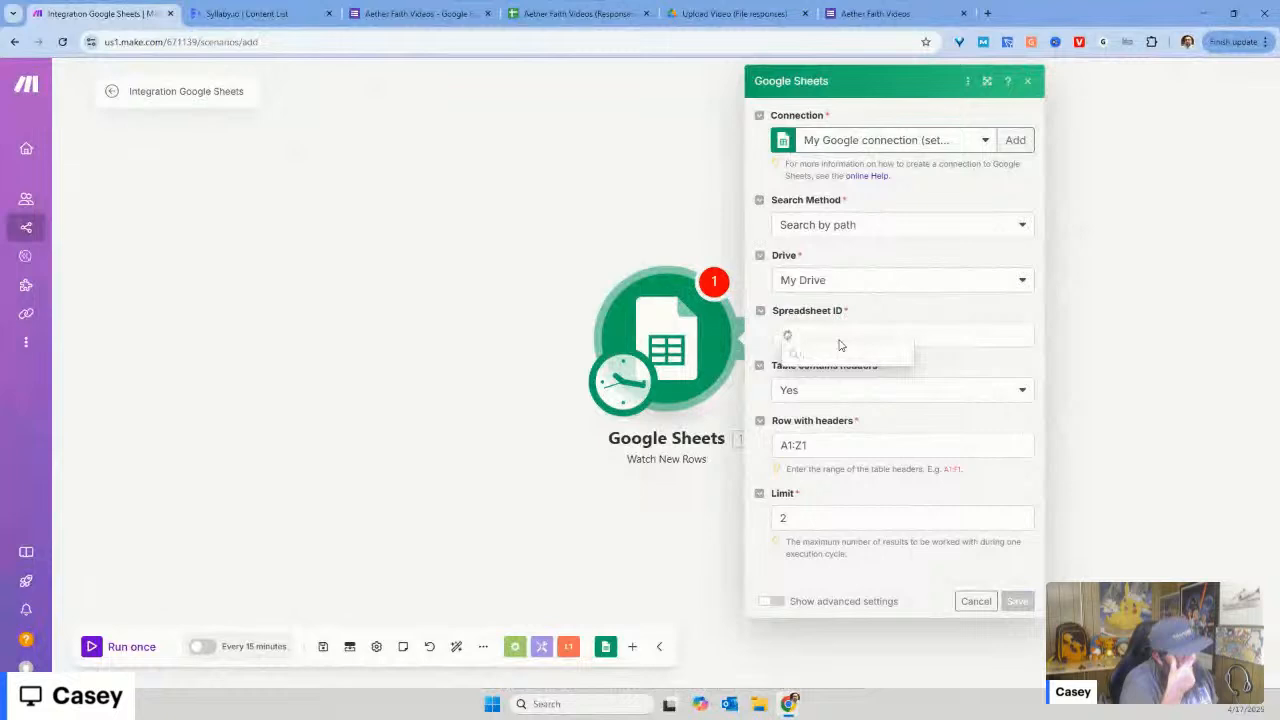
{"action": "left_click", "coordinate": [843, 358]}
{"action": "type", "text": "aether"}
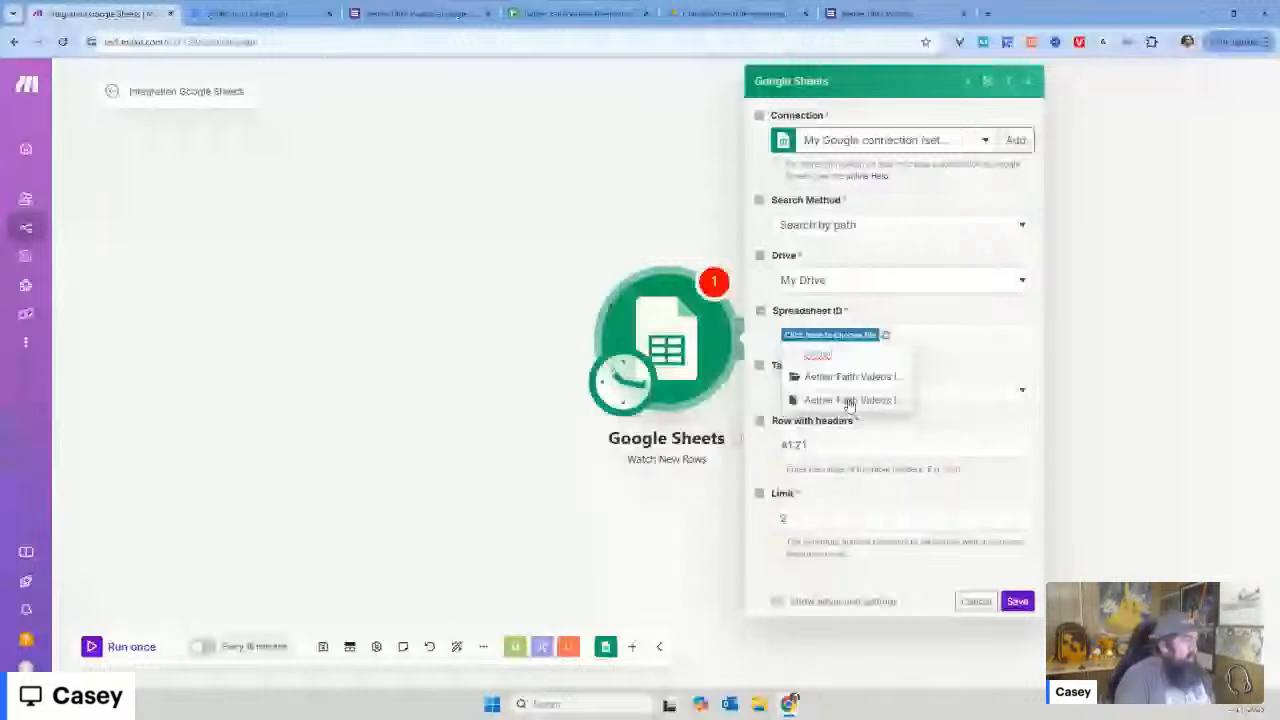
{"action": "left_click", "coordinate": [846, 400]}
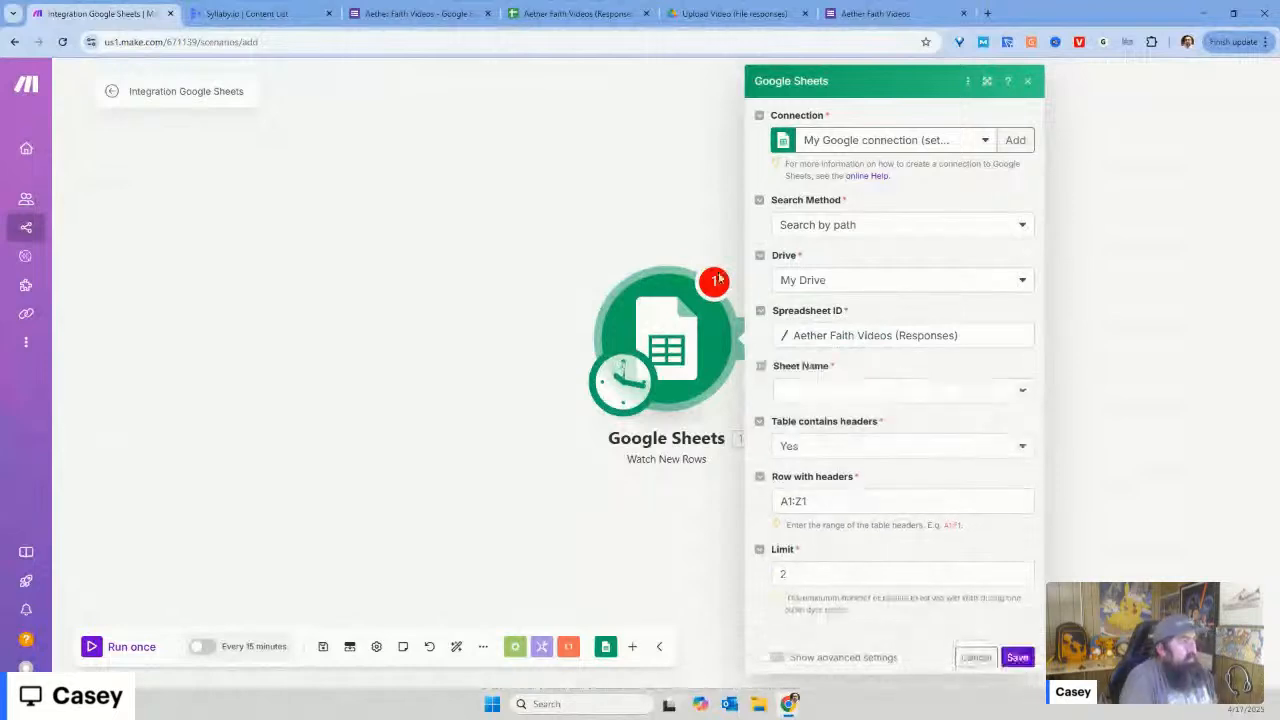
Step: Check the response sheet's column headers, set the trigger's header row to A1c1 and its limit to 1, and try saving
{"action": "left_click", "coordinate": [875, 13]}
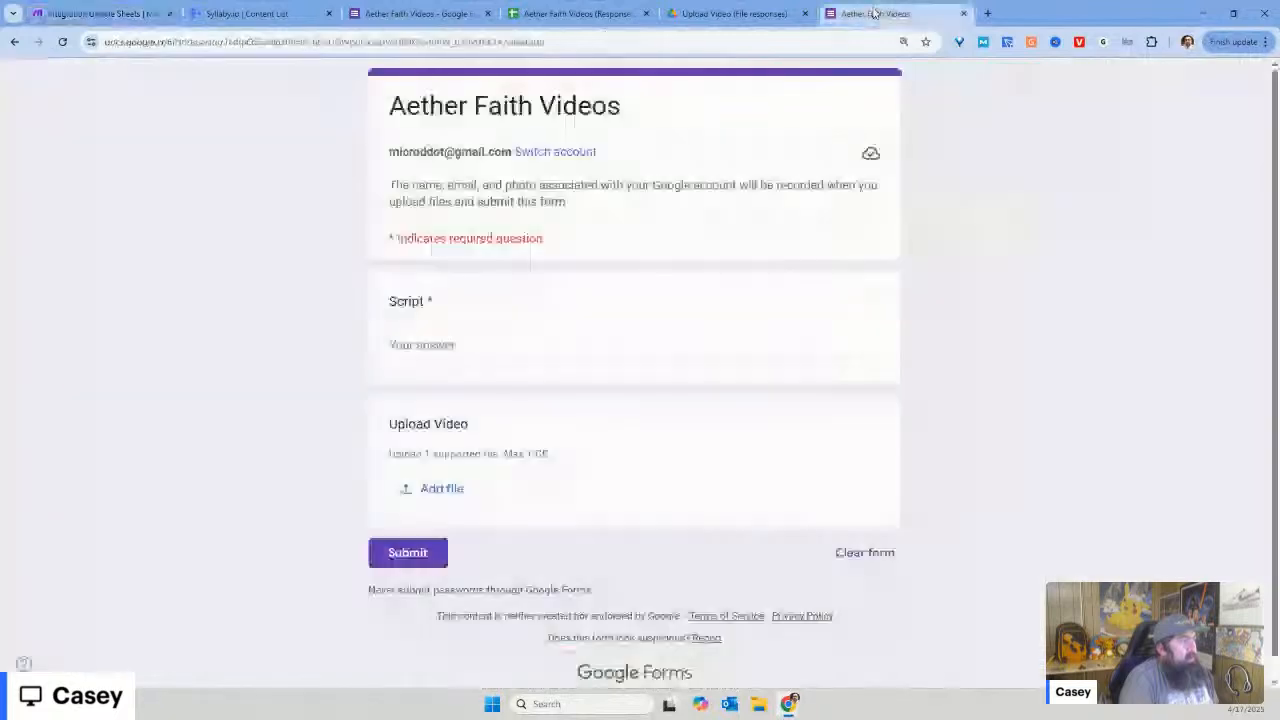
{"action": "left_click", "coordinate": [603, 14]}
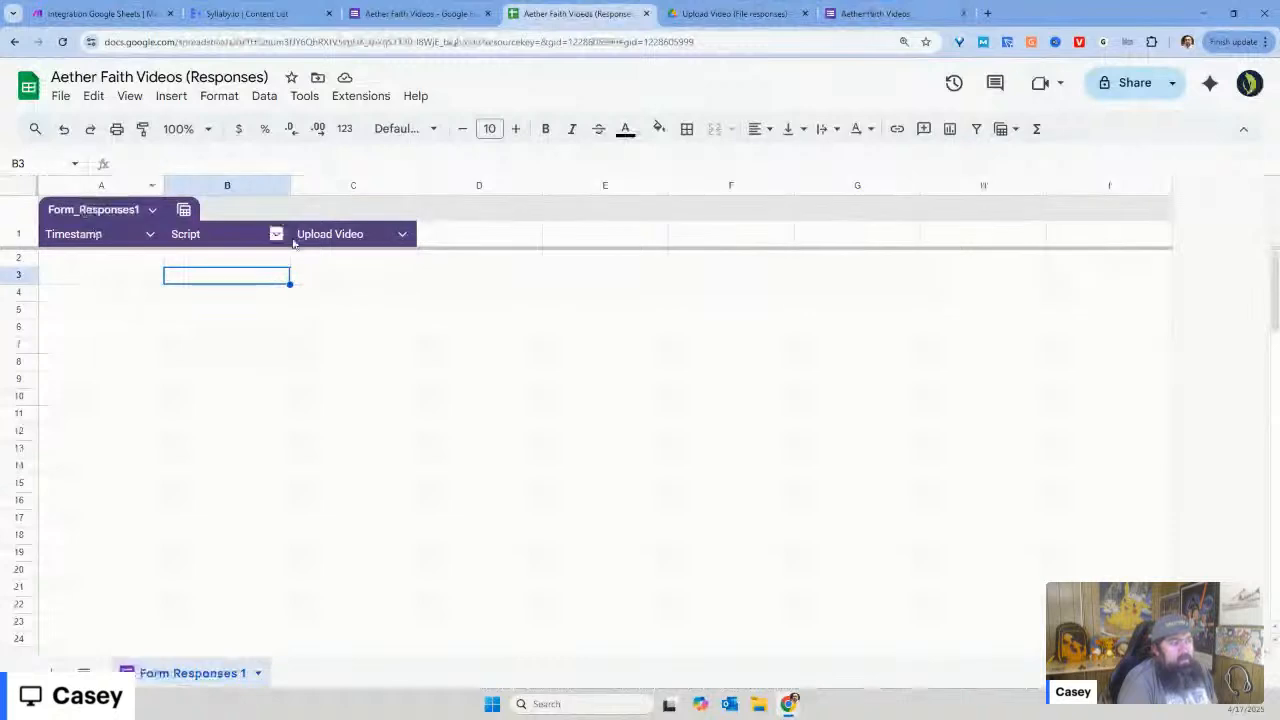
{"action": "left_click", "coordinate": [130, 10]}
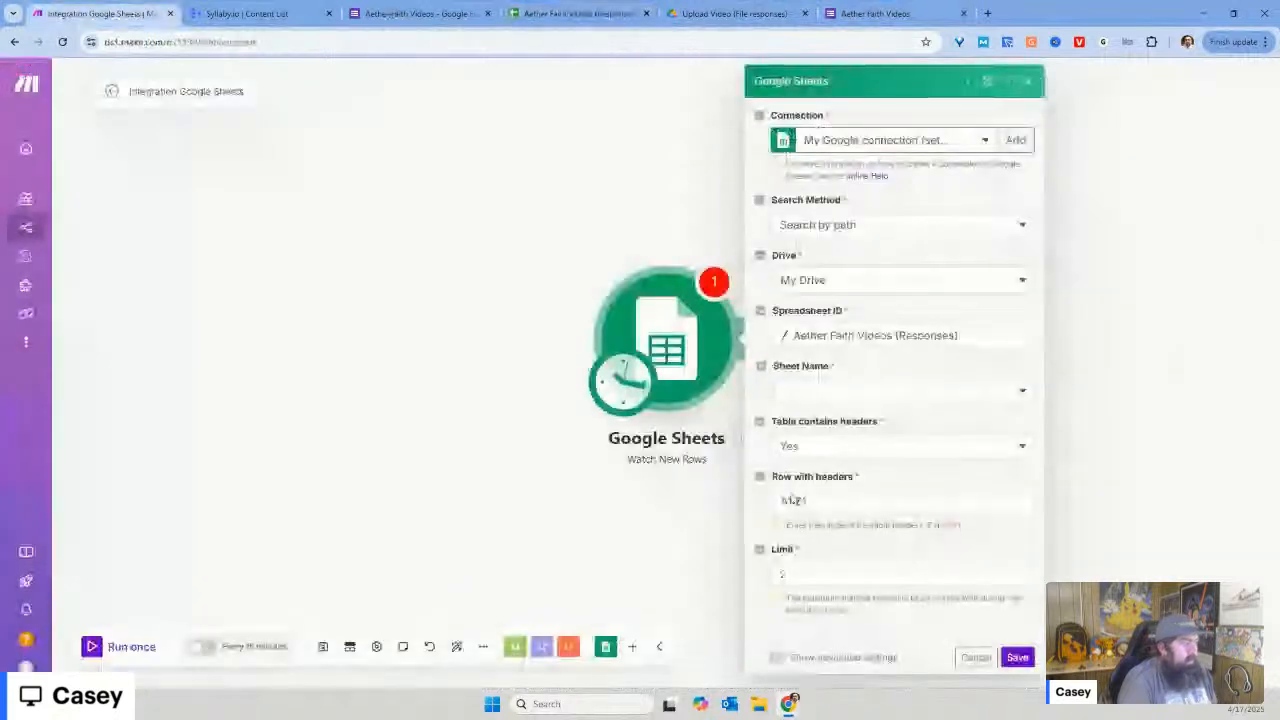
{"action": "left_click_drag", "start_coordinate": [792, 501], "coordinate": [803, 501]}
{"action": "key", "text": "BackSpace"}
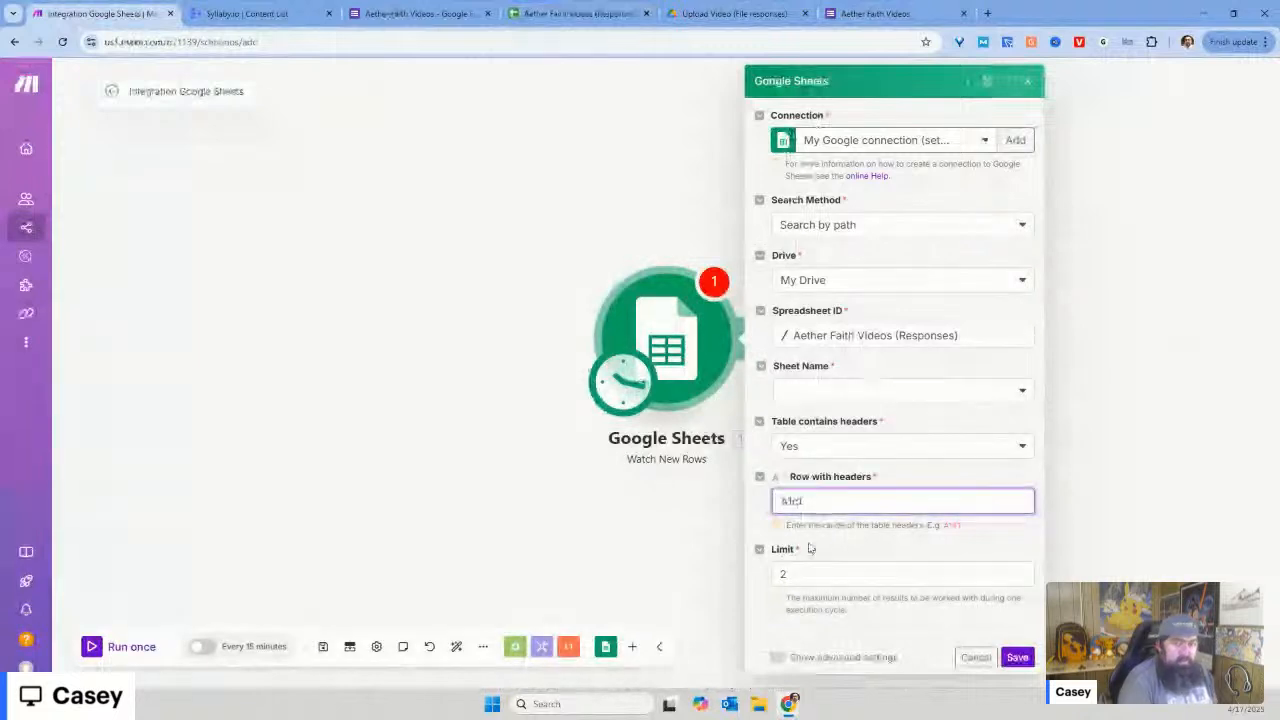
{"action": "left_click", "coordinate": [1021, 581]}
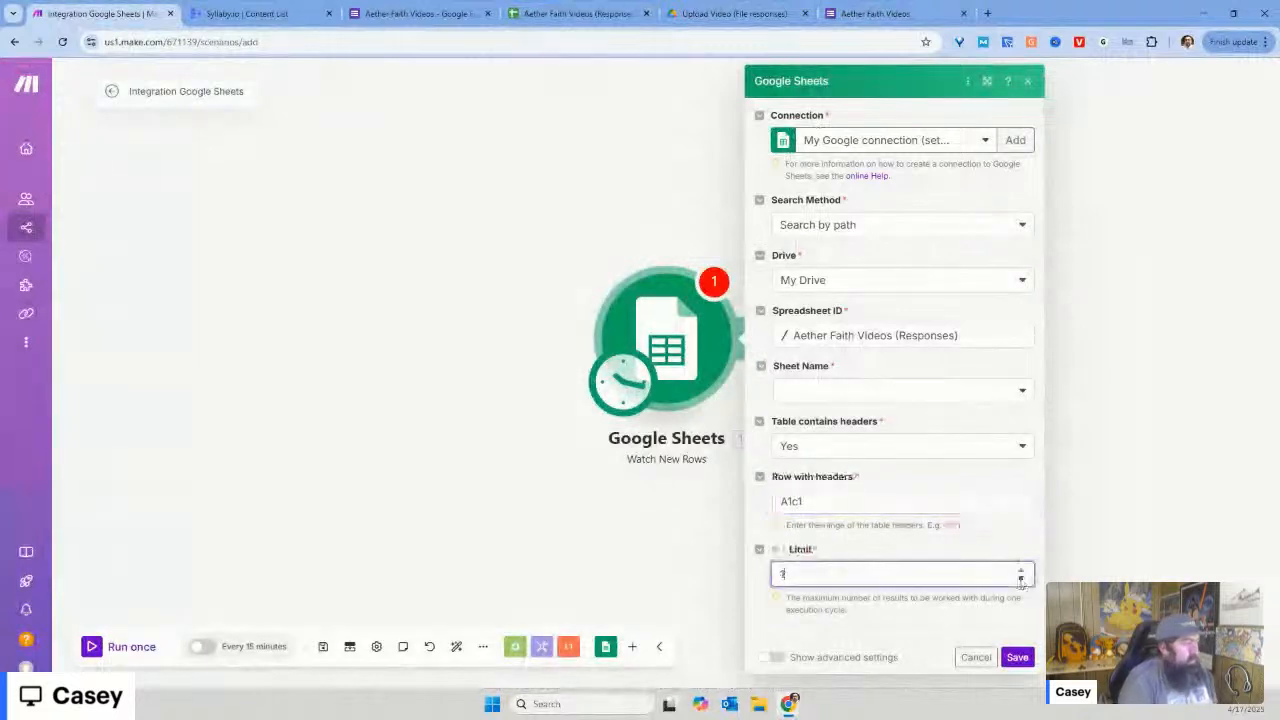
{"action": "left_click", "coordinate": [1019, 657]}
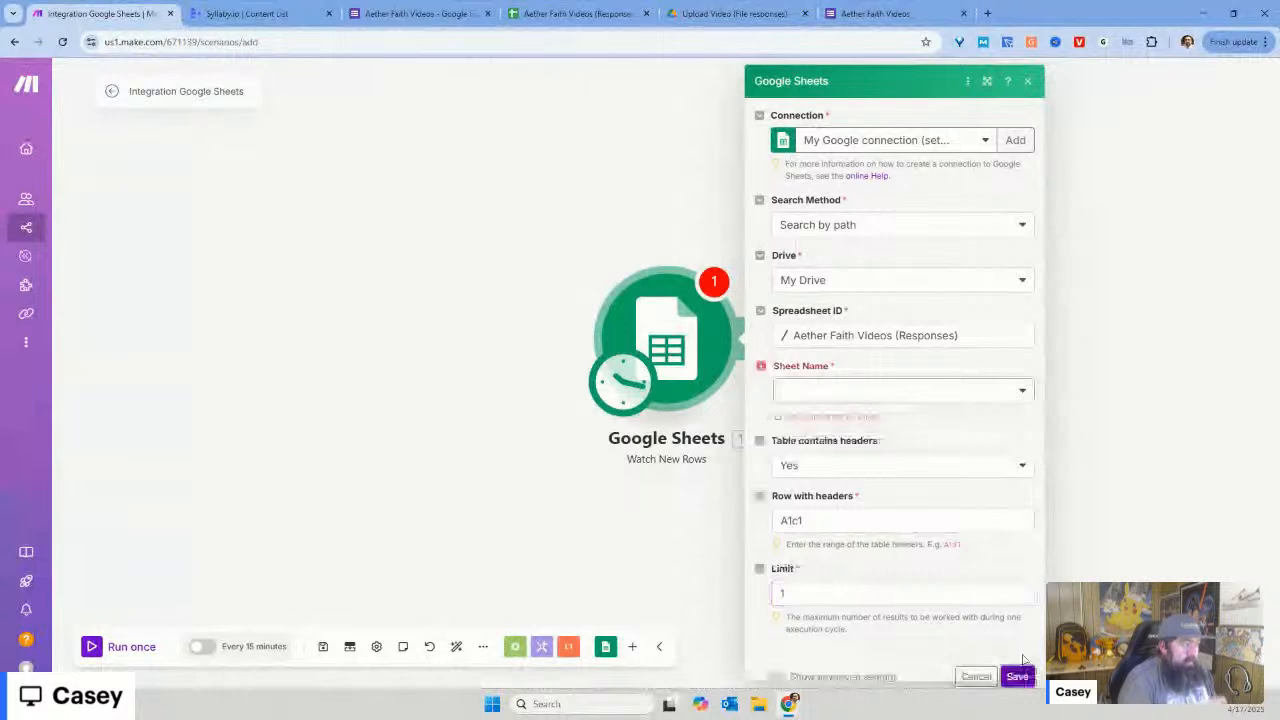
Step: Set the trigger's sheet name to Form Responses 1 and save the Google Sheets module
{"action": "left_click", "coordinate": [994, 393]}
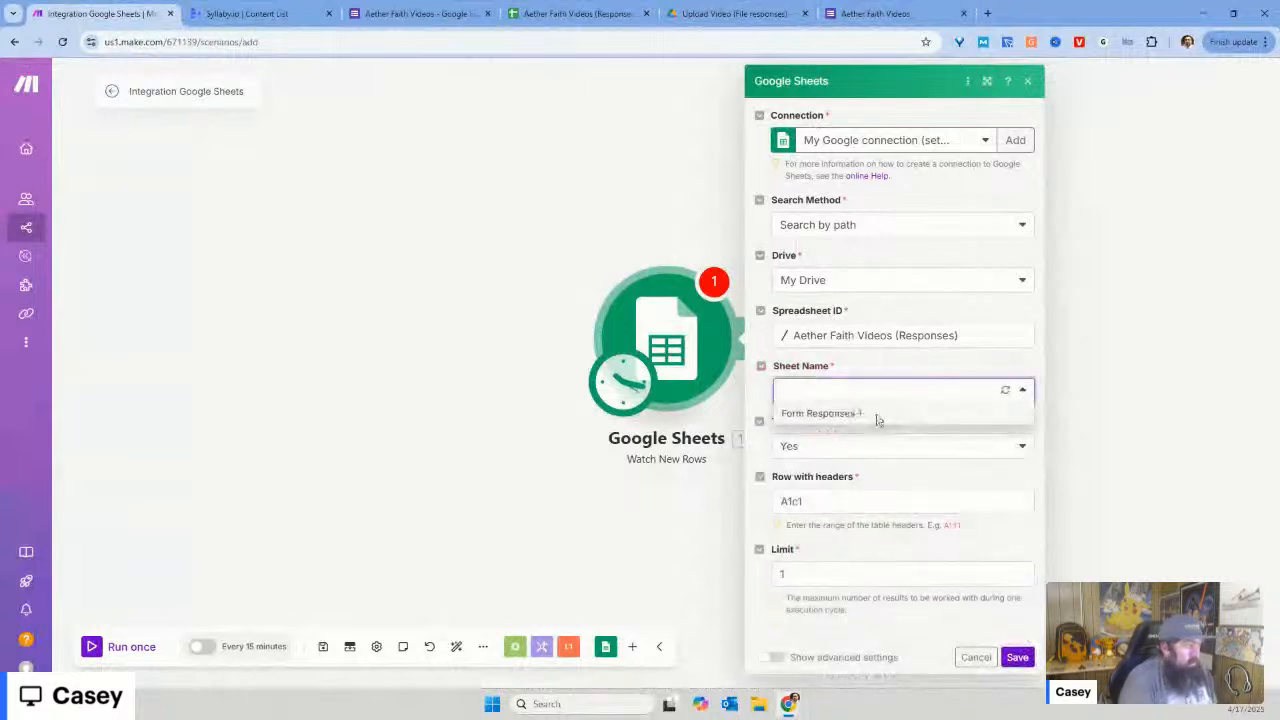
{"action": "left_click", "coordinate": [872, 416]}
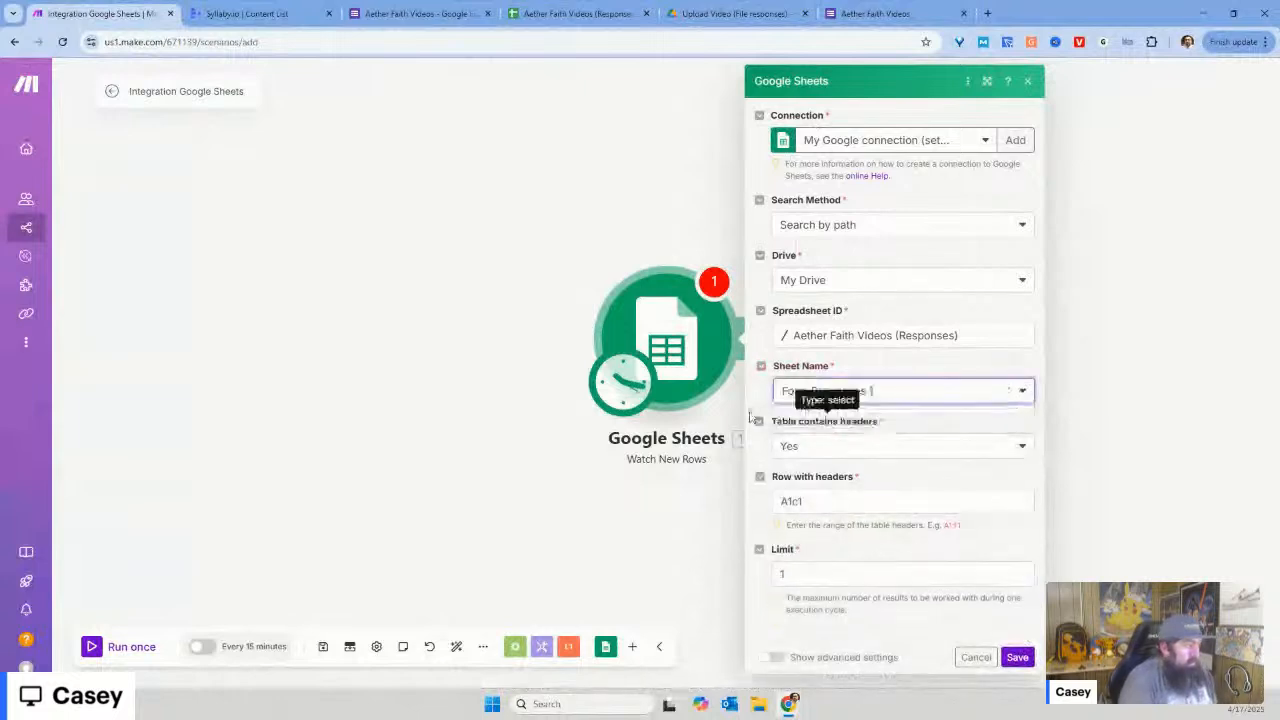
{"action": "left_click", "coordinate": [1019, 662]}
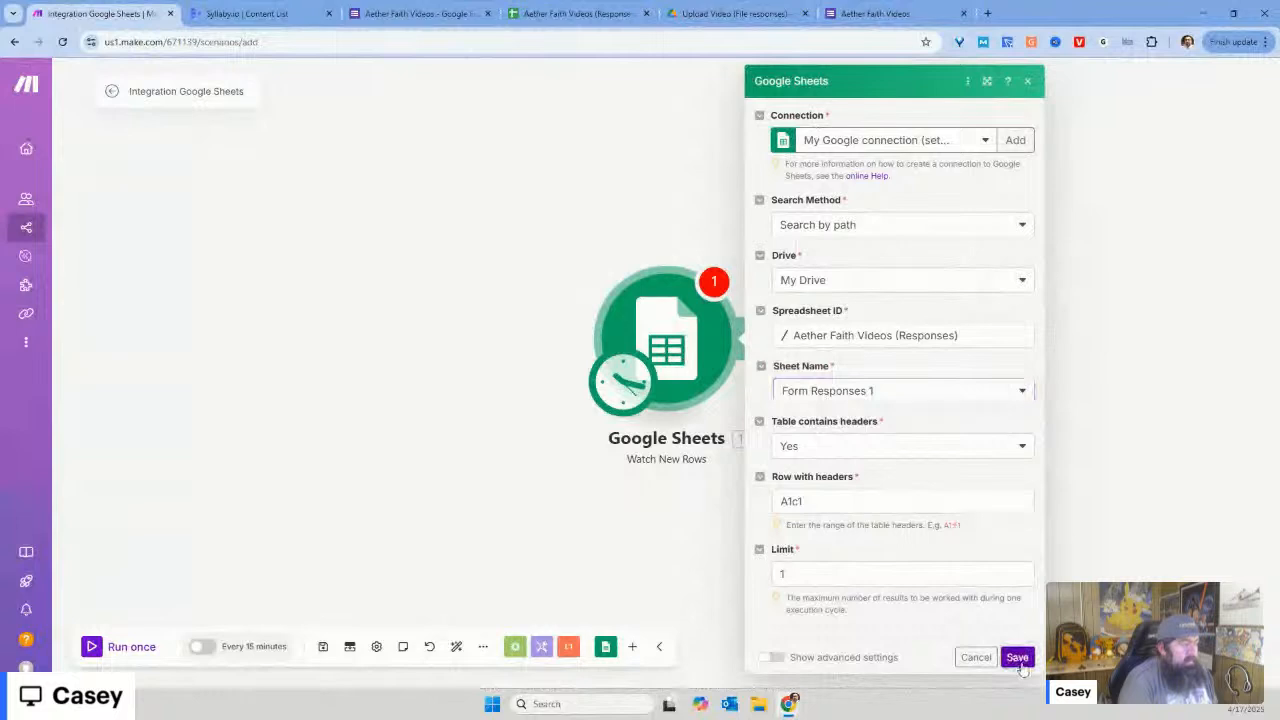
{"action": "left_click", "coordinate": [1012, 658]}
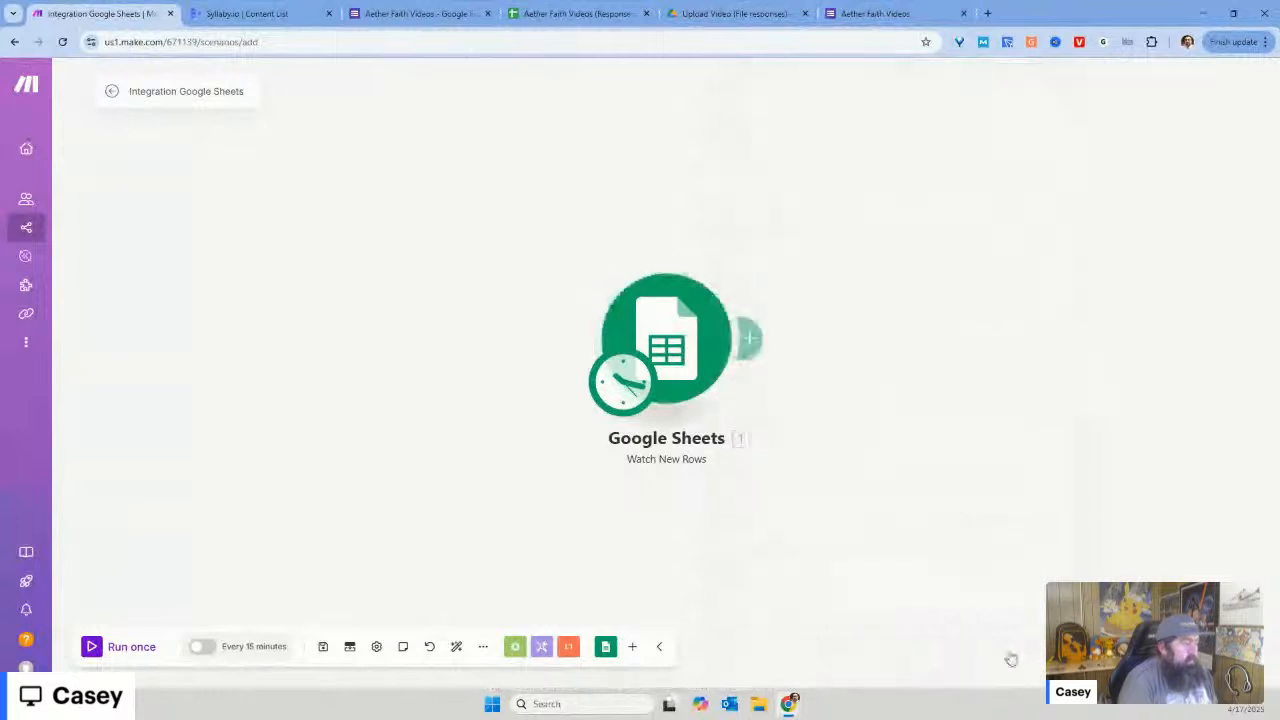
Step: Reopen the Google Sheets trigger, correct its header row range to A1:c1 and save it
{"action": "left_click", "coordinate": [682, 341]}
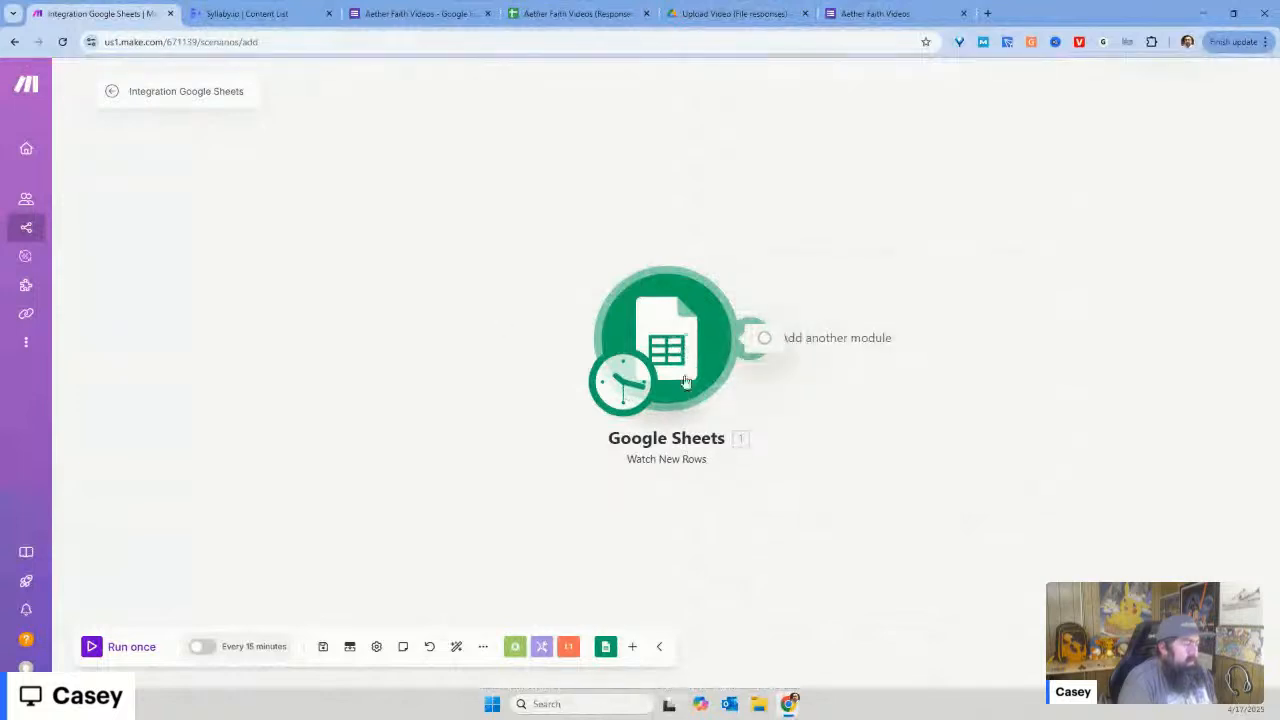
{"action": "left_click", "coordinate": [680, 466]}
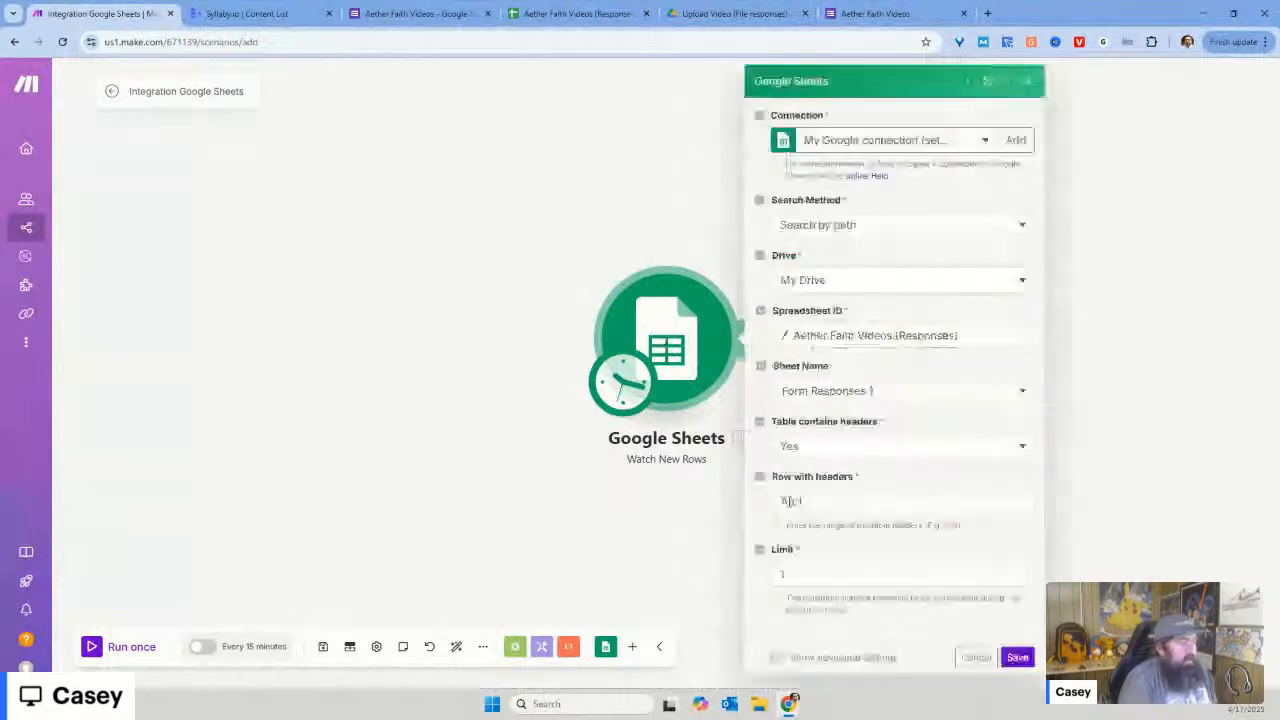
{"action": "left_click", "coordinate": [790, 501]}
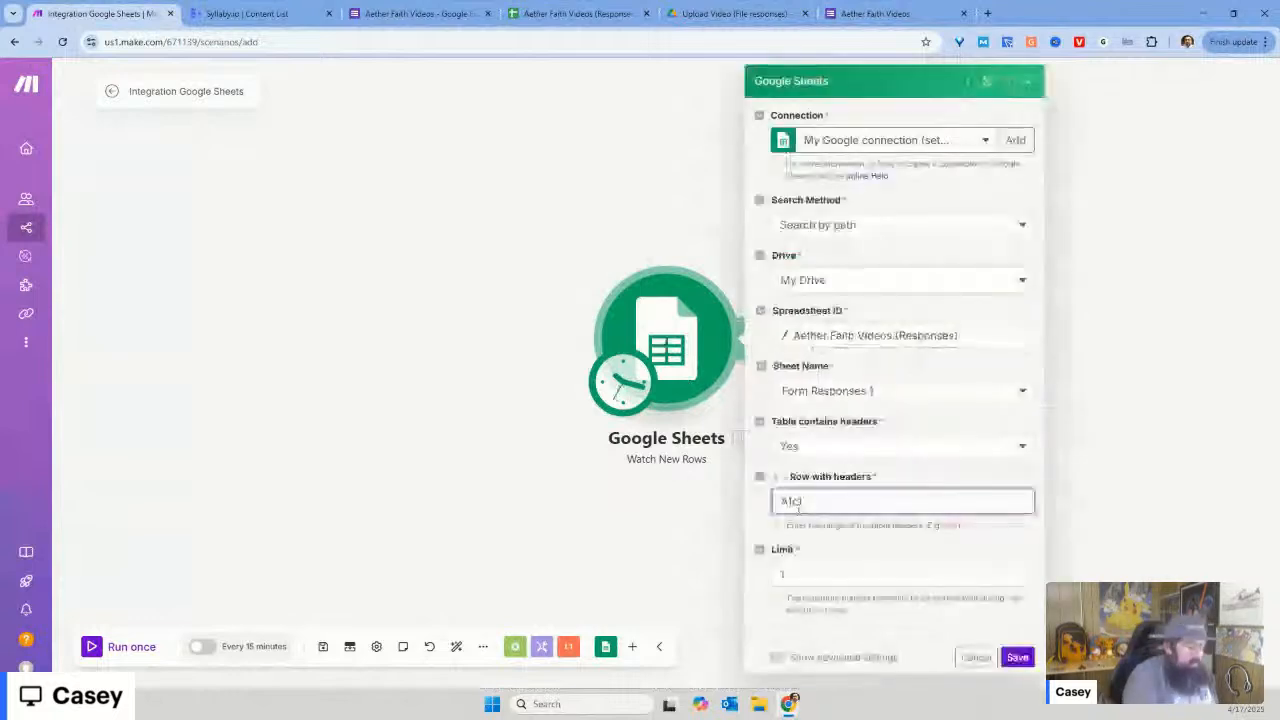
{"action": "type", "text": "1"}
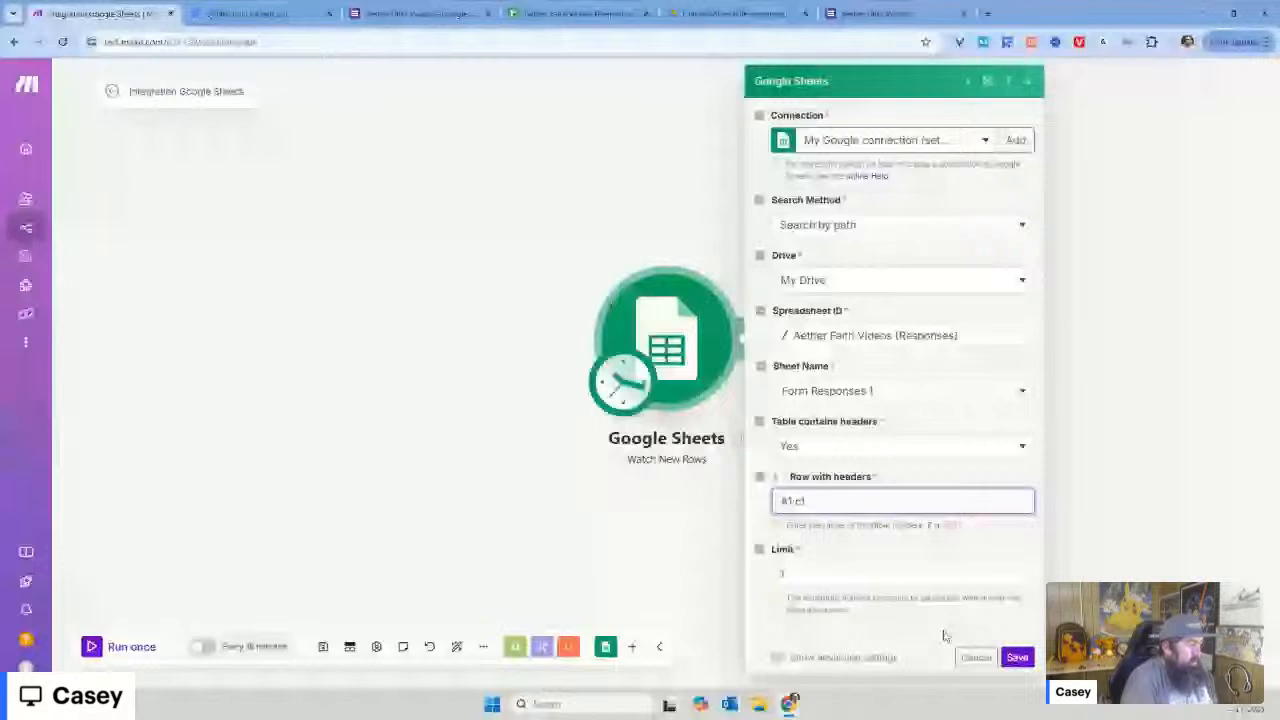
{"action": "left_click", "coordinate": [1018, 658]}
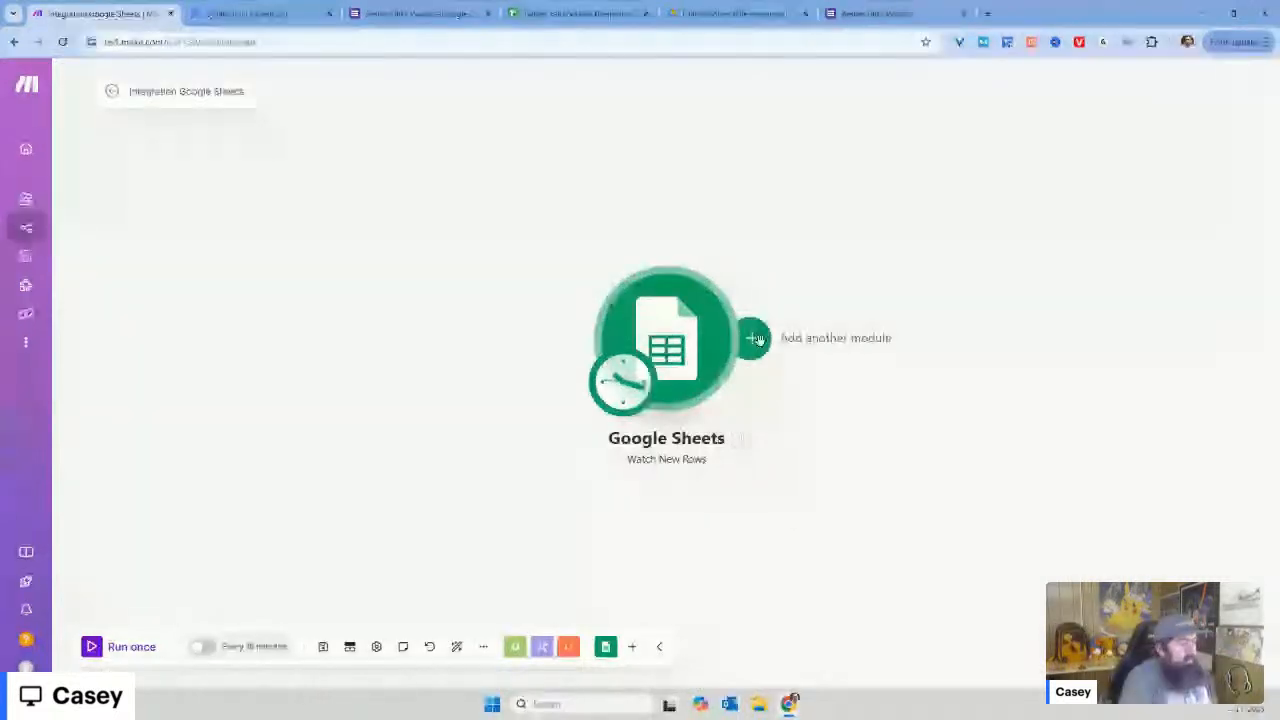
Step: Start a new module after the Google Sheets trigger, search the apps for drive and pick Google Drive
{"action": "left_click_drag", "start_coordinate": [800, 520], "coordinate": [560, 517]}
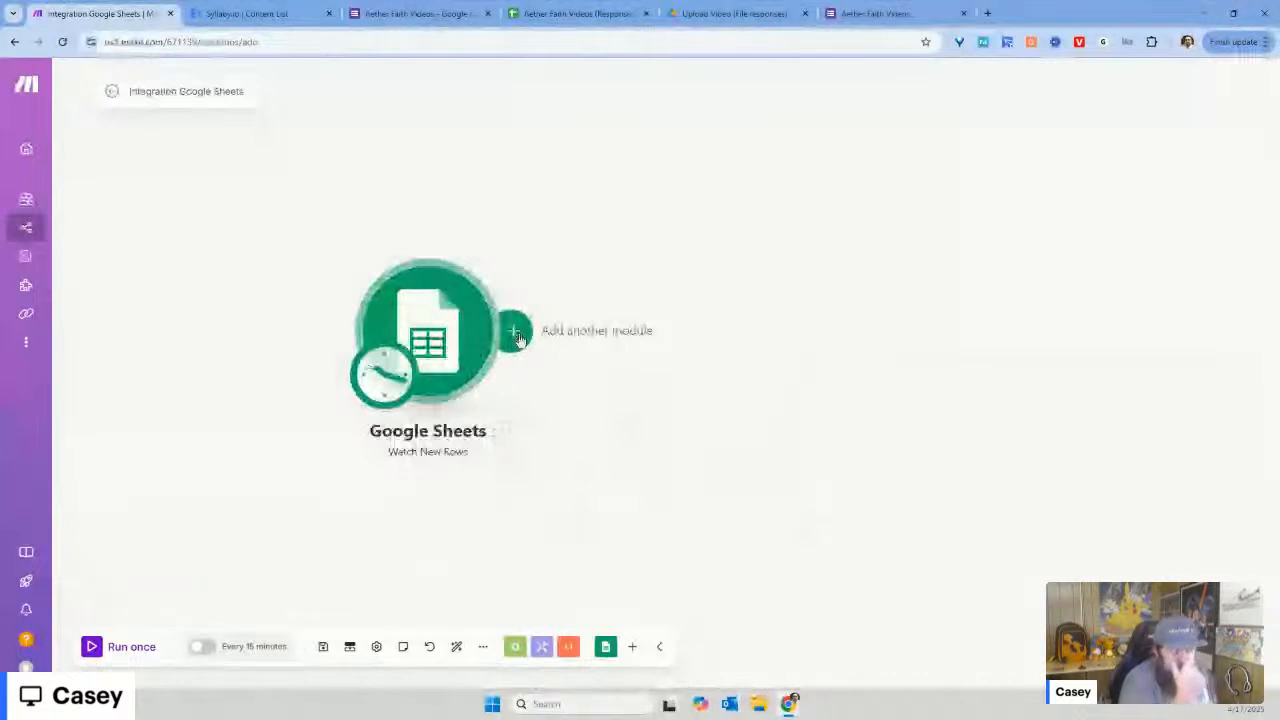
{"action": "left_click", "coordinate": [516, 336]}
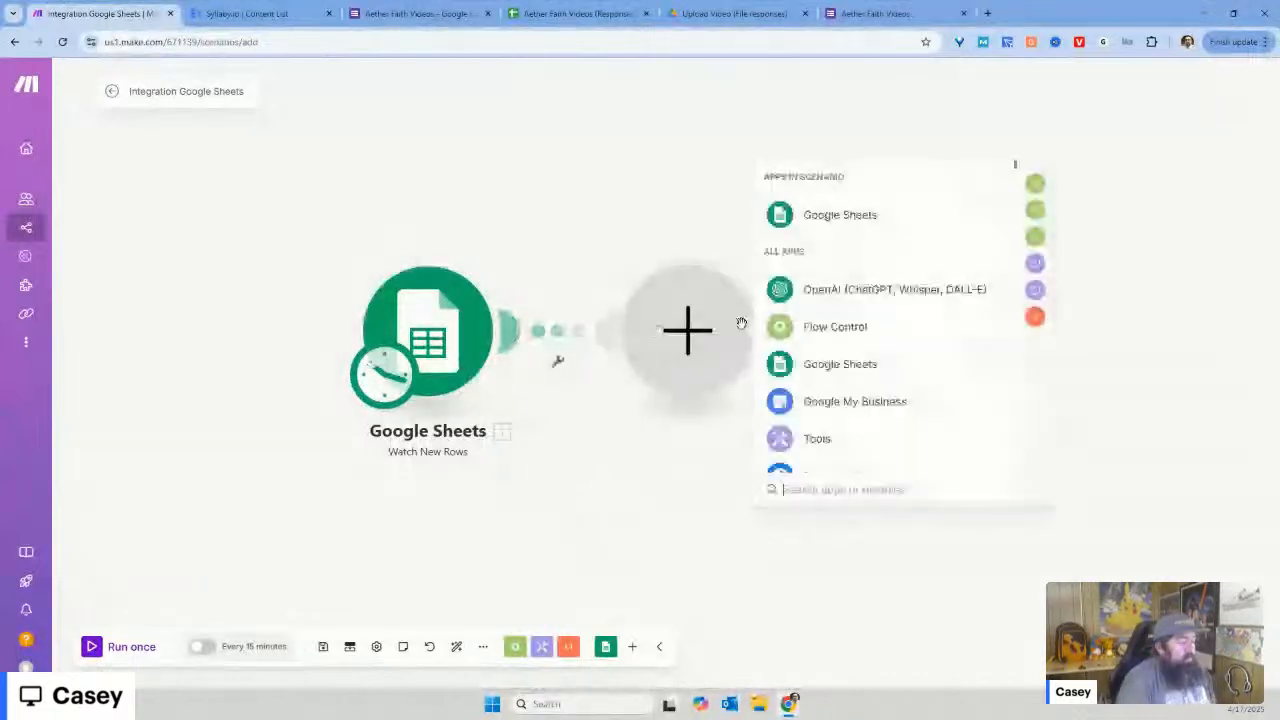
{"action": "type", "text": "g"}
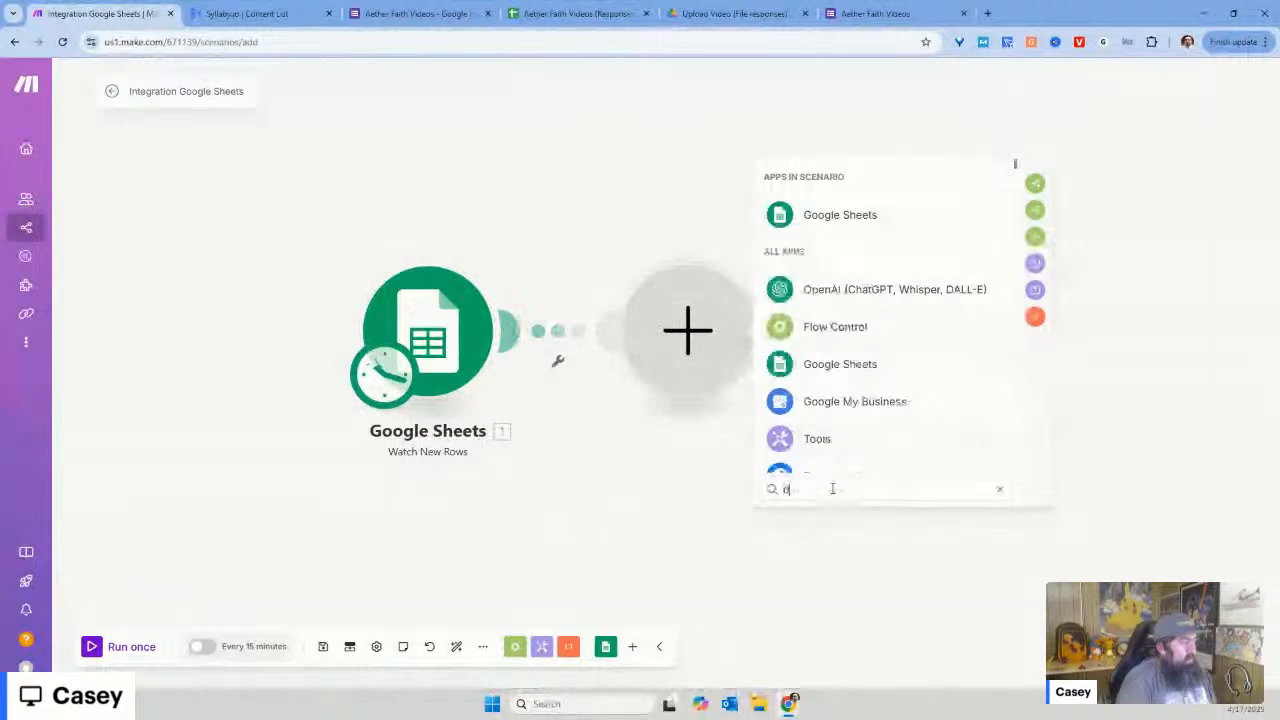
{"action": "type", "text": "ri"}
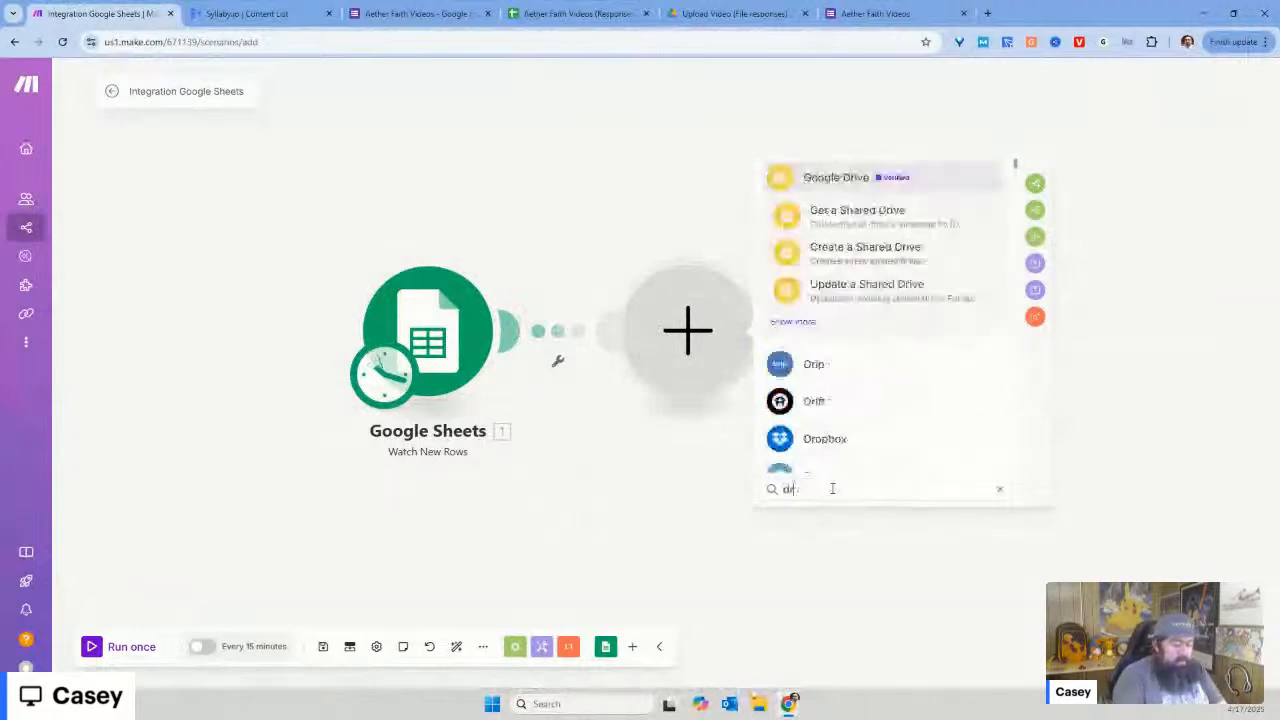
{"action": "type", "text": "ve"}
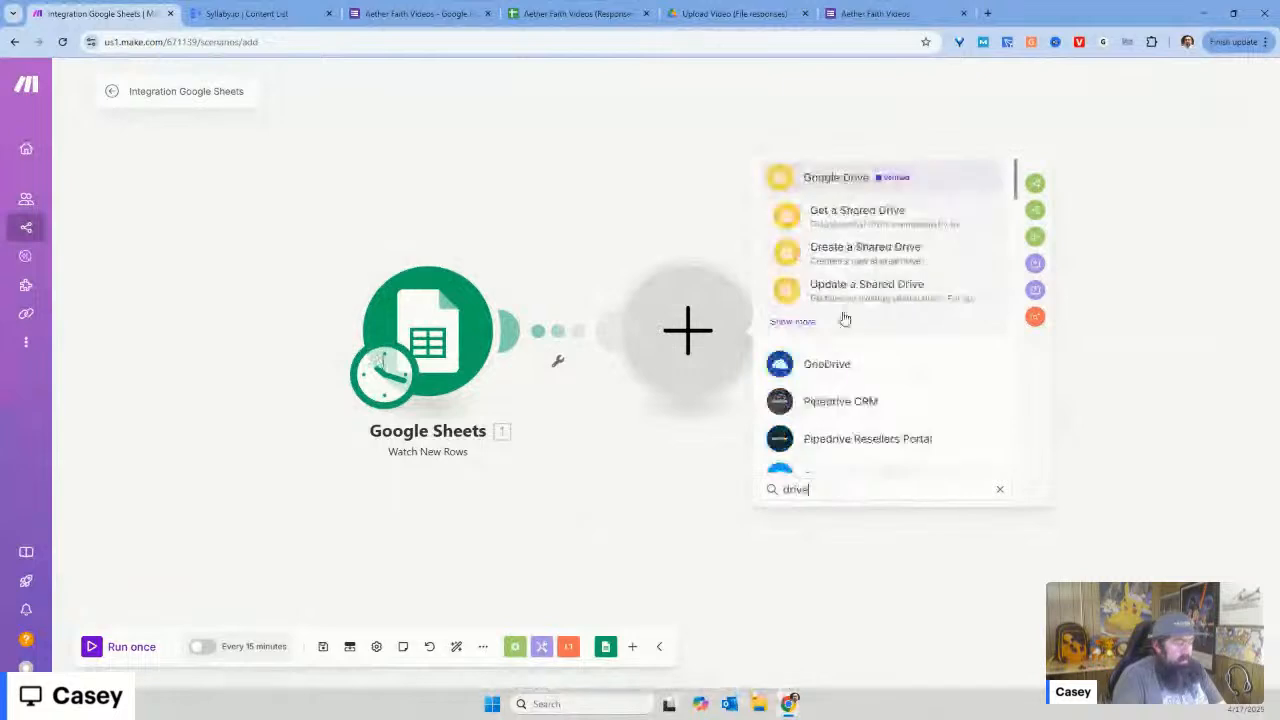
{"action": "left_click", "coordinate": [838, 178]}
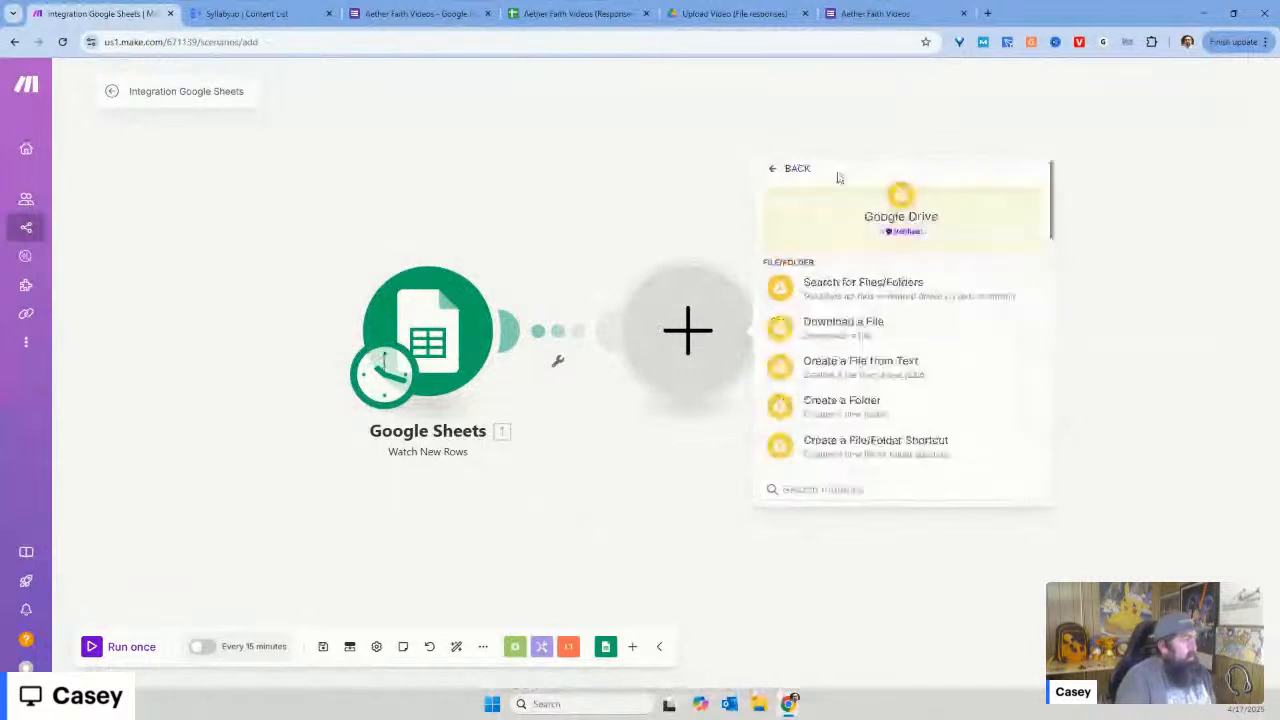
Step: Look through the available Google Drive actions and add Download a File as the second module
{"action": "scroll", "coordinate": [884, 318], "scroll_direction": "down", "scroll_amount": 2}
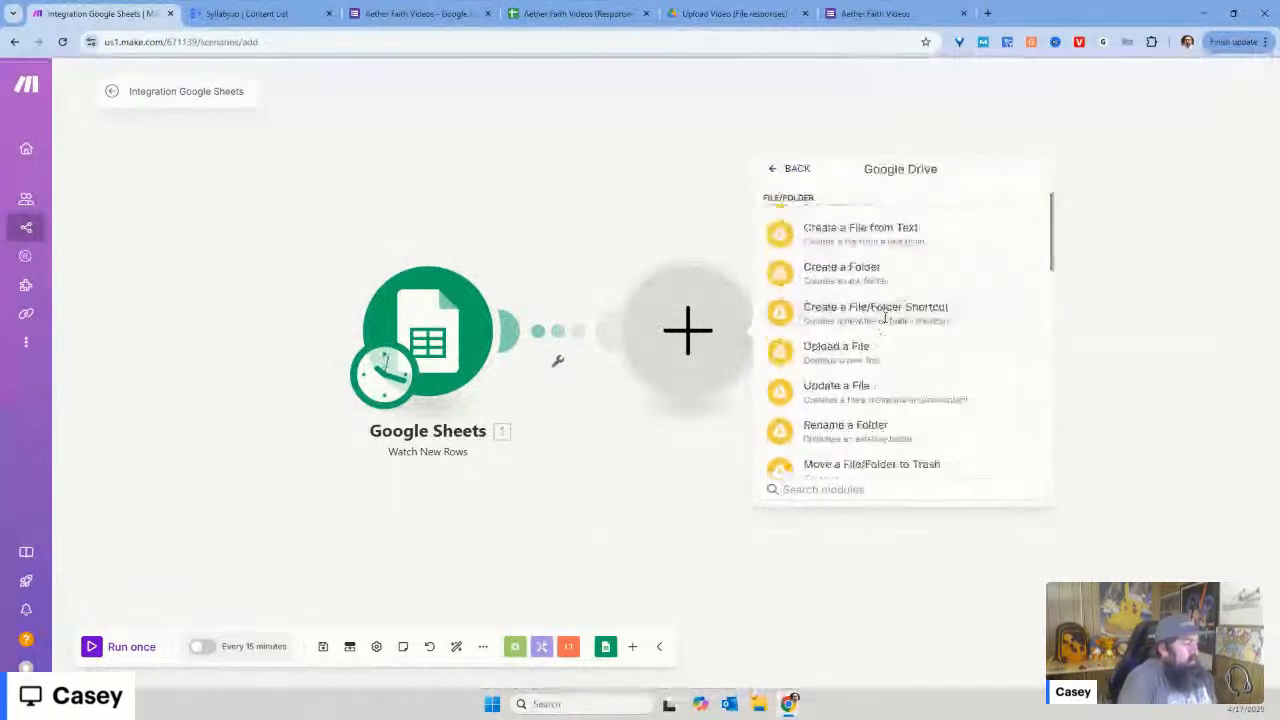
{"action": "scroll", "coordinate": [882, 320], "scroll_direction": "down", "scroll_amount": 1}
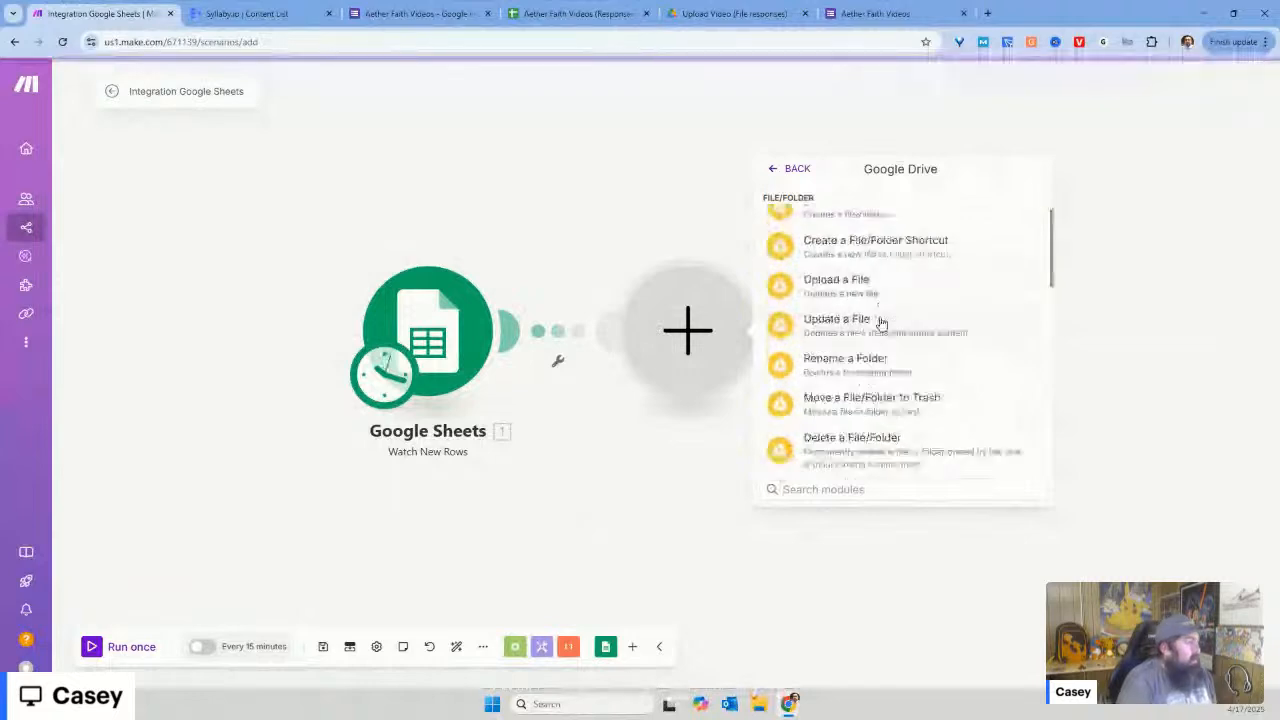
{"action": "scroll", "coordinate": [881, 322], "scroll_direction": "down", "scroll_amount": 5}
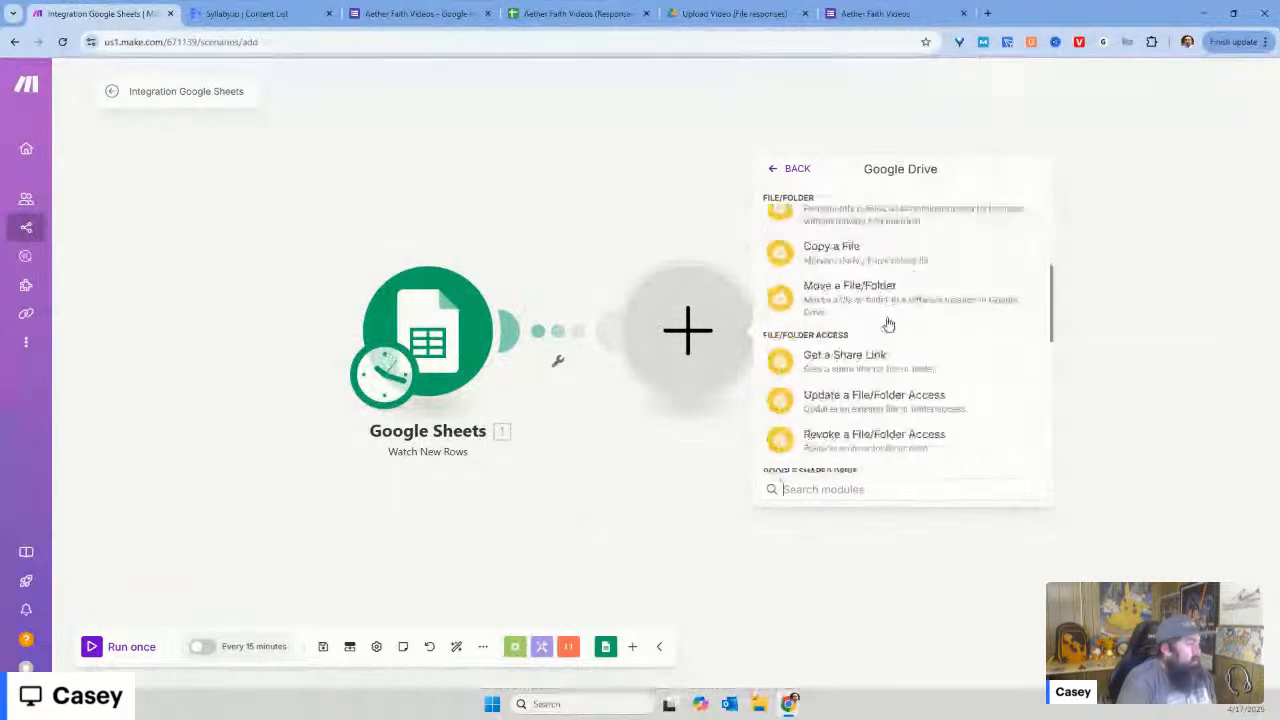
{"action": "scroll", "coordinate": [886, 322], "scroll_direction": "down", "scroll_amount": 3}
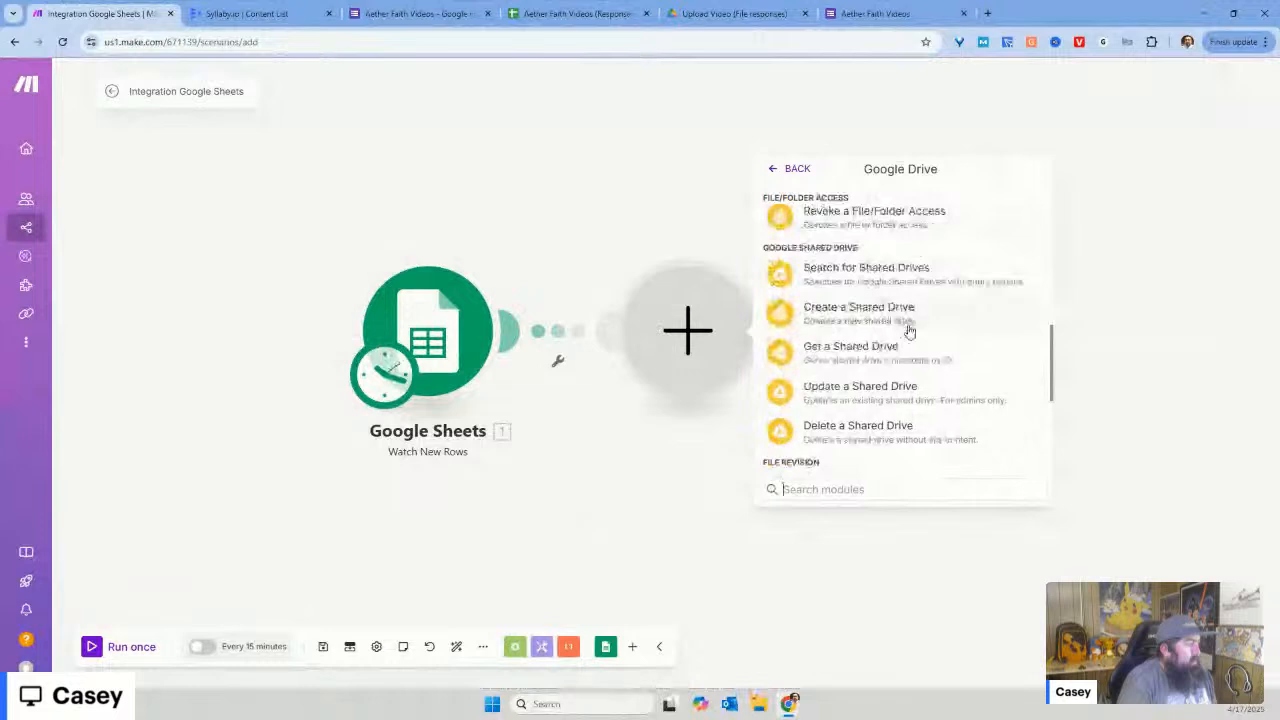
{"action": "scroll", "coordinate": [909, 330], "scroll_direction": "down", "scroll_amount": 3}
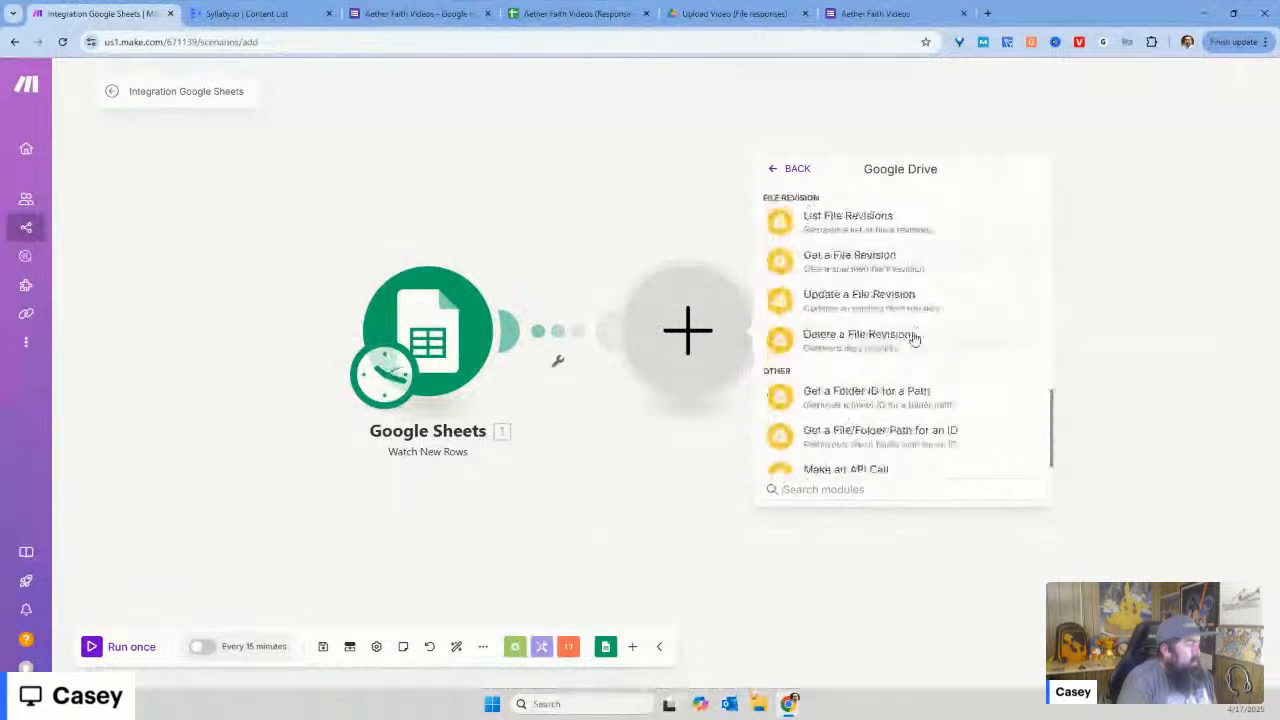
{"action": "scroll", "coordinate": [913, 338], "scroll_direction": "down", "scroll_amount": 1}
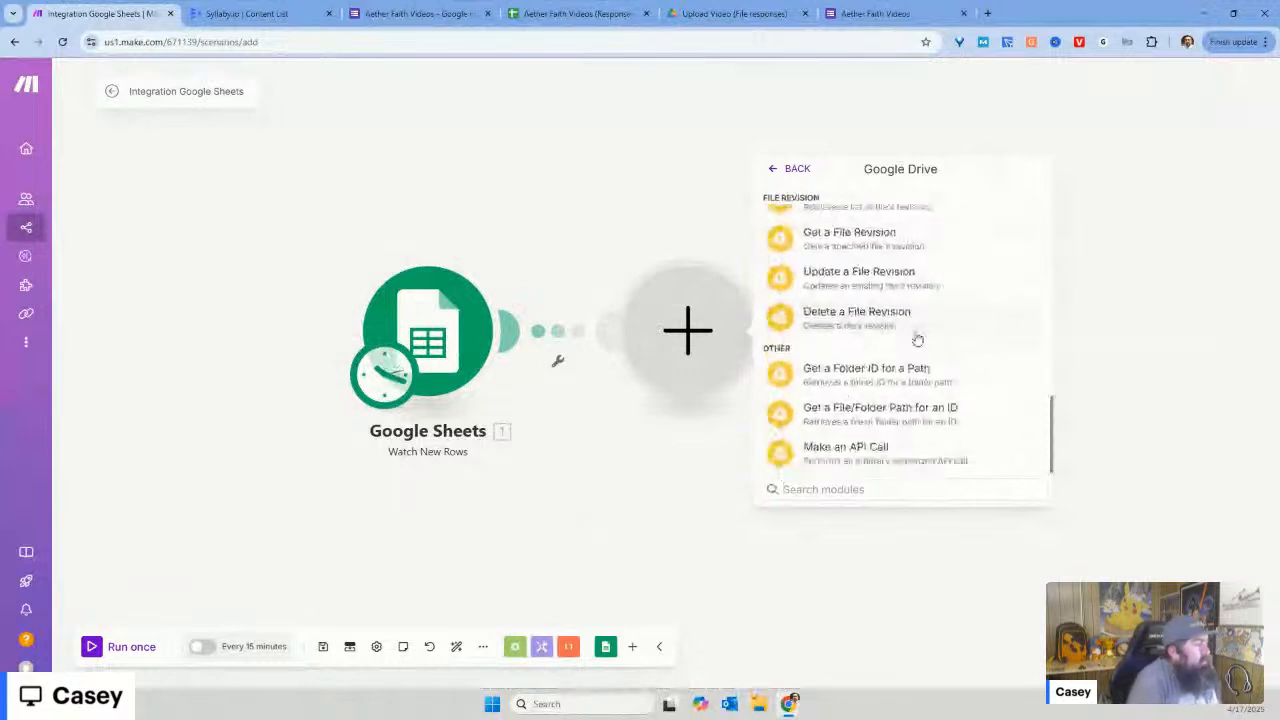
{"action": "scroll", "coordinate": [917, 338], "scroll_direction": "up", "scroll_amount": 2}
{"action": "scroll", "coordinate": [917, 340], "scroll_direction": "up", "scroll_amount": 1}
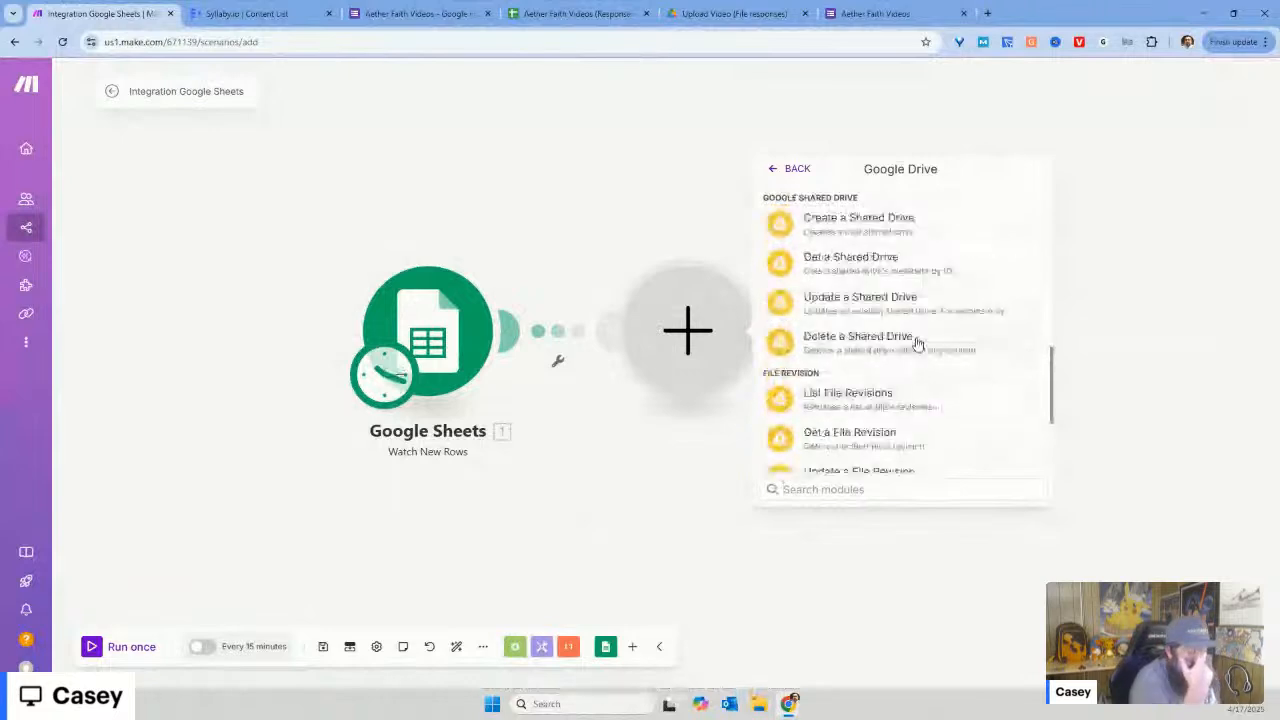
{"action": "scroll", "coordinate": [917, 343], "scroll_direction": "up", "scroll_amount": 3}
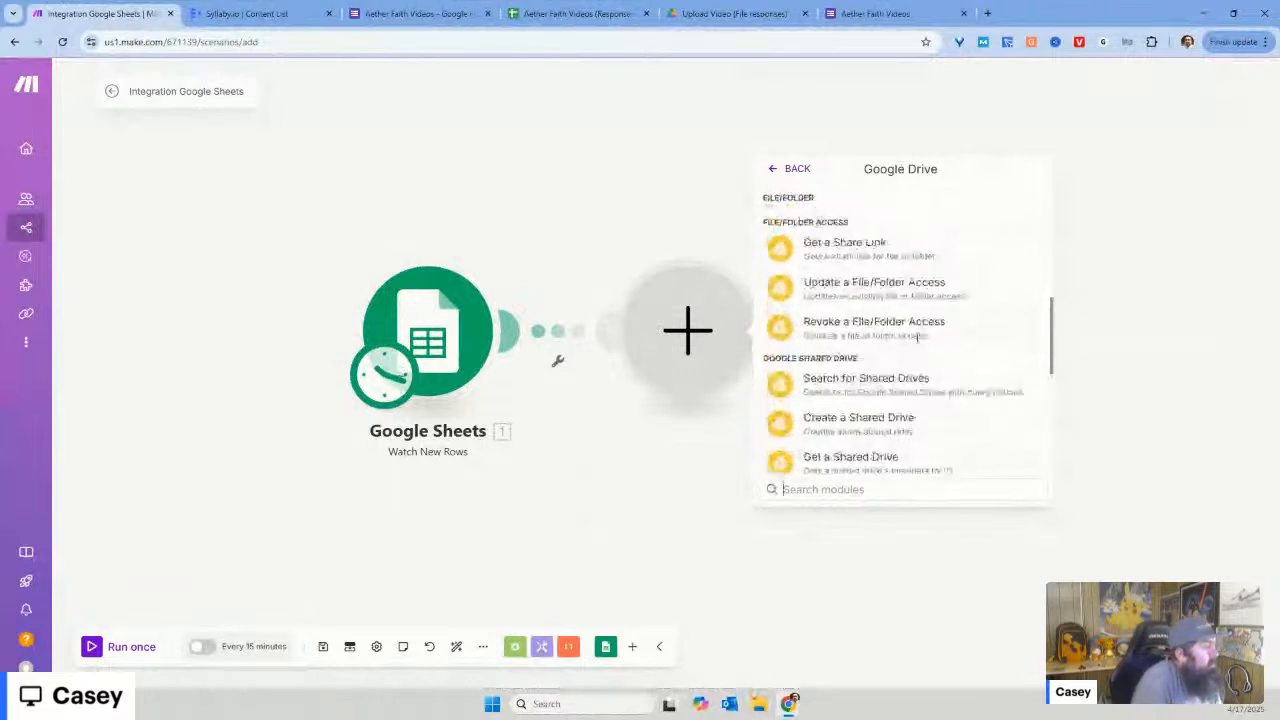
{"action": "scroll", "coordinate": [917, 338], "scroll_direction": "up", "scroll_amount": 4}
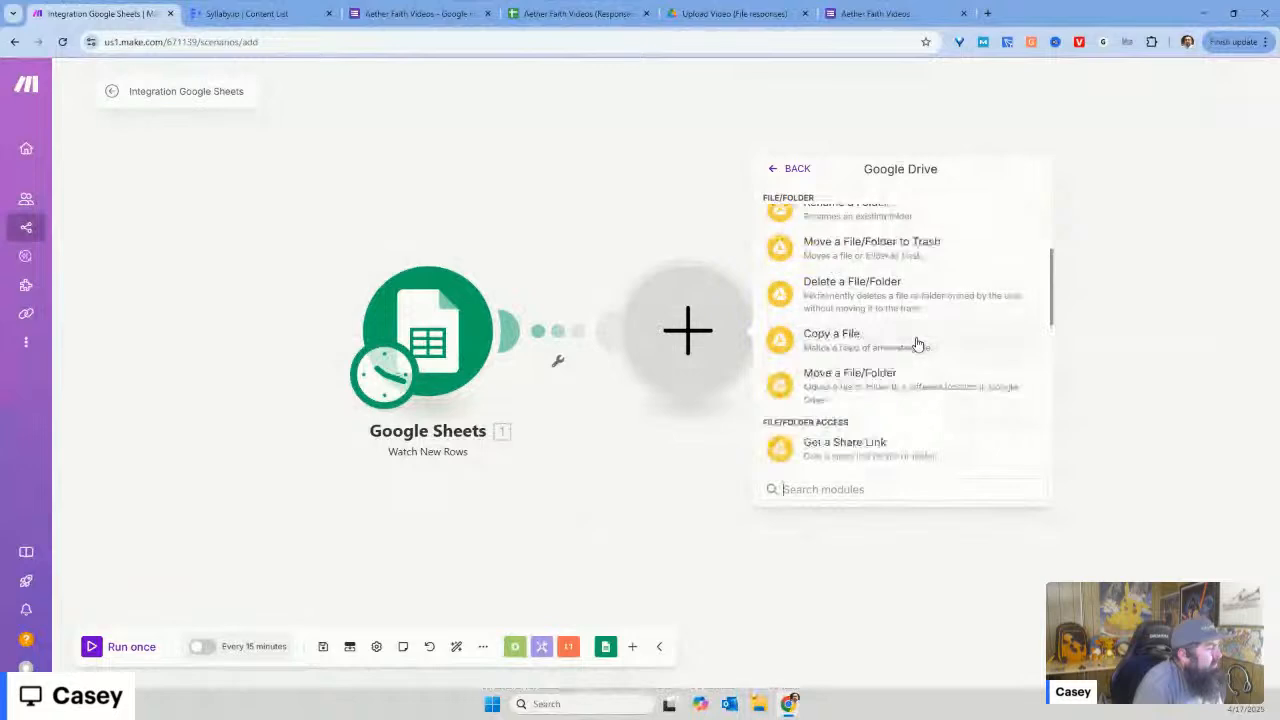
{"action": "scroll", "coordinate": [917, 343], "scroll_direction": "up", "scroll_amount": 2}
{"action": "scroll", "coordinate": [917, 343], "scroll_direction": "up", "scroll_amount": 2}
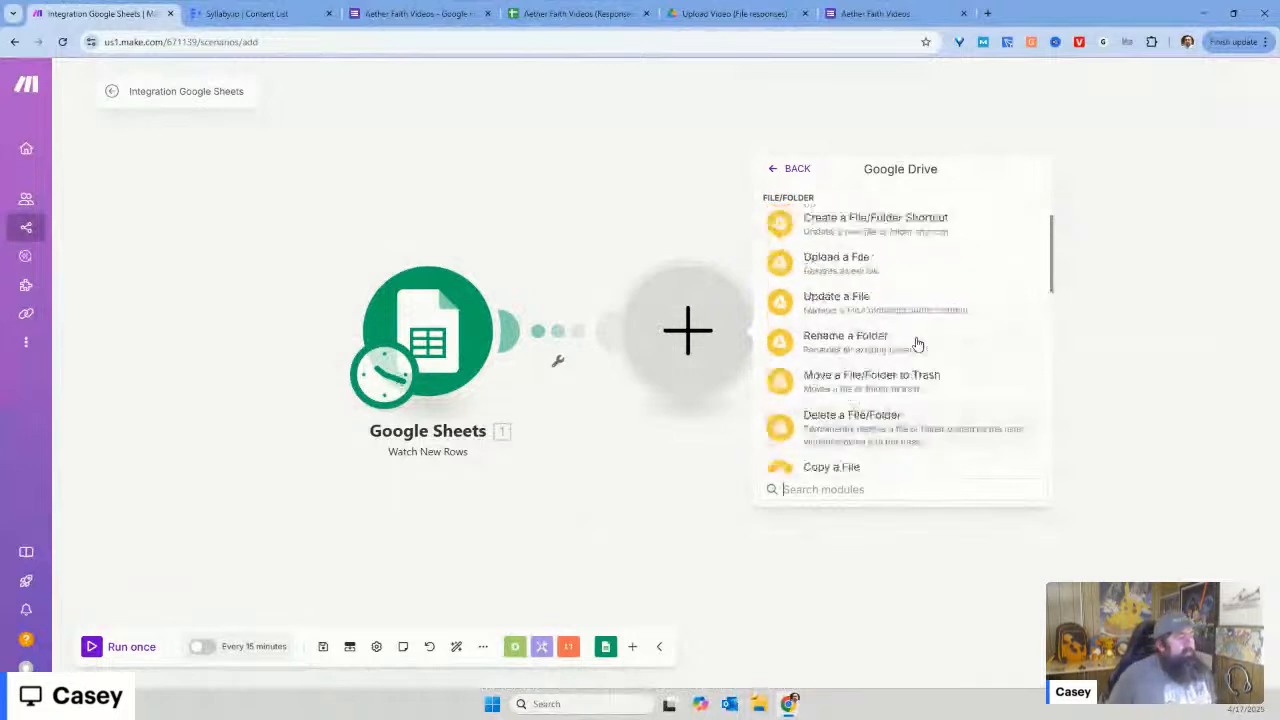
{"action": "scroll", "coordinate": [917, 343], "scroll_direction": "up", "scroll_amount": 3}
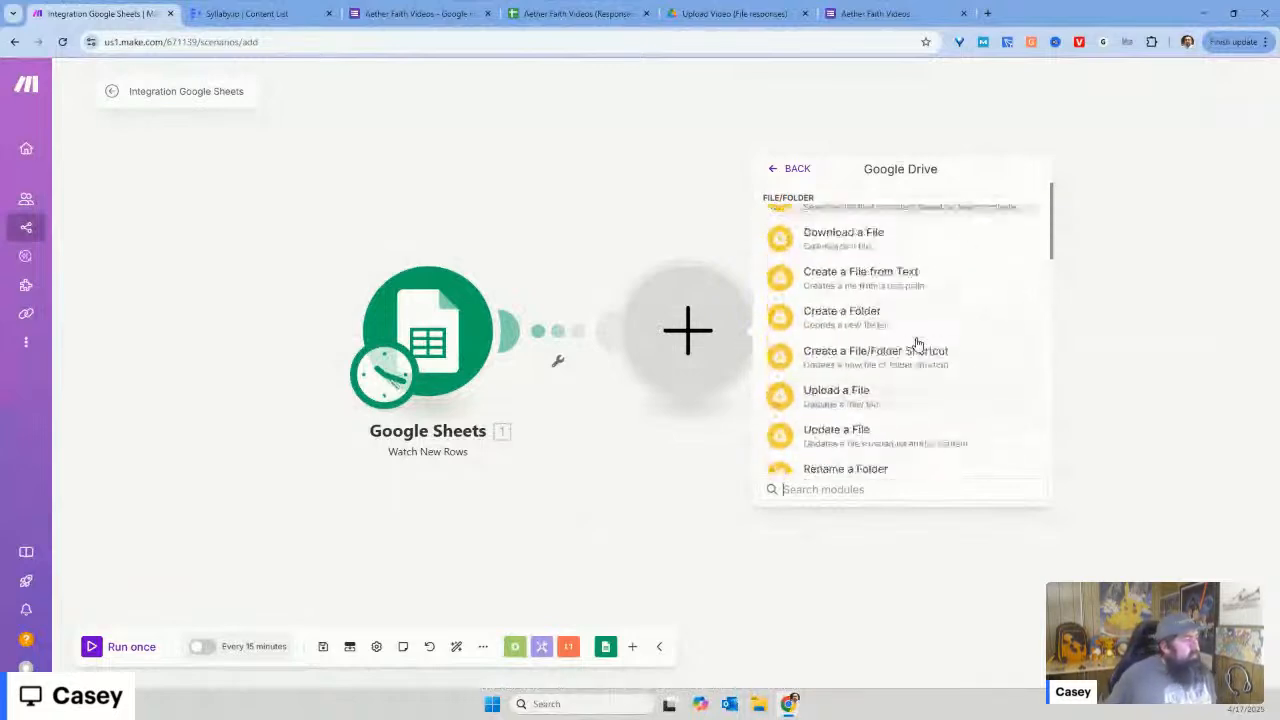
{"action": "scroll", "coordinate": [917, 343], "scroll_direction": "up", "scroll_amount": 3}
{"action": "left_click", "coordinate": [866, 300]}
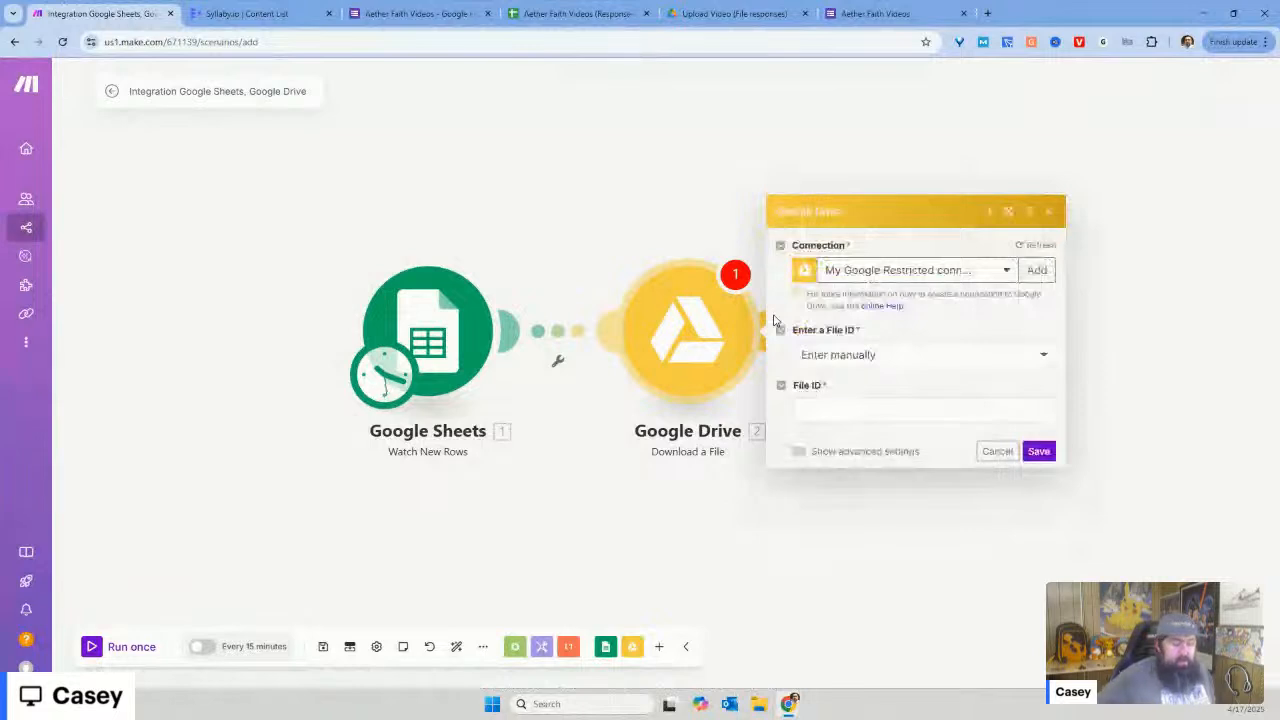
Step: Keep the file ID on manual entry, map Upload Video (C) from Google Sheets as the File ID and save the module
{"action": "left_click", "coordinate": [864, 360]}
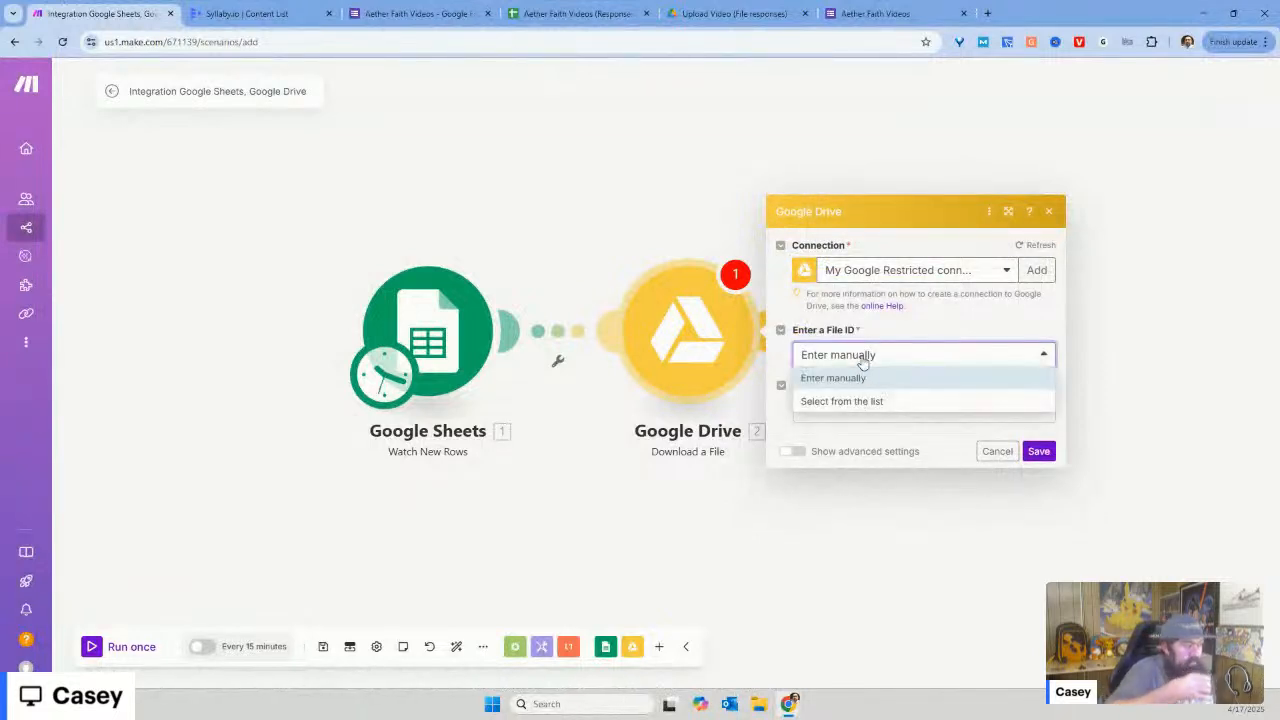
{"action": "left_click", "coordinate": [863, 360]}
{"action": "left_click", "coordinate": [848, 410]}
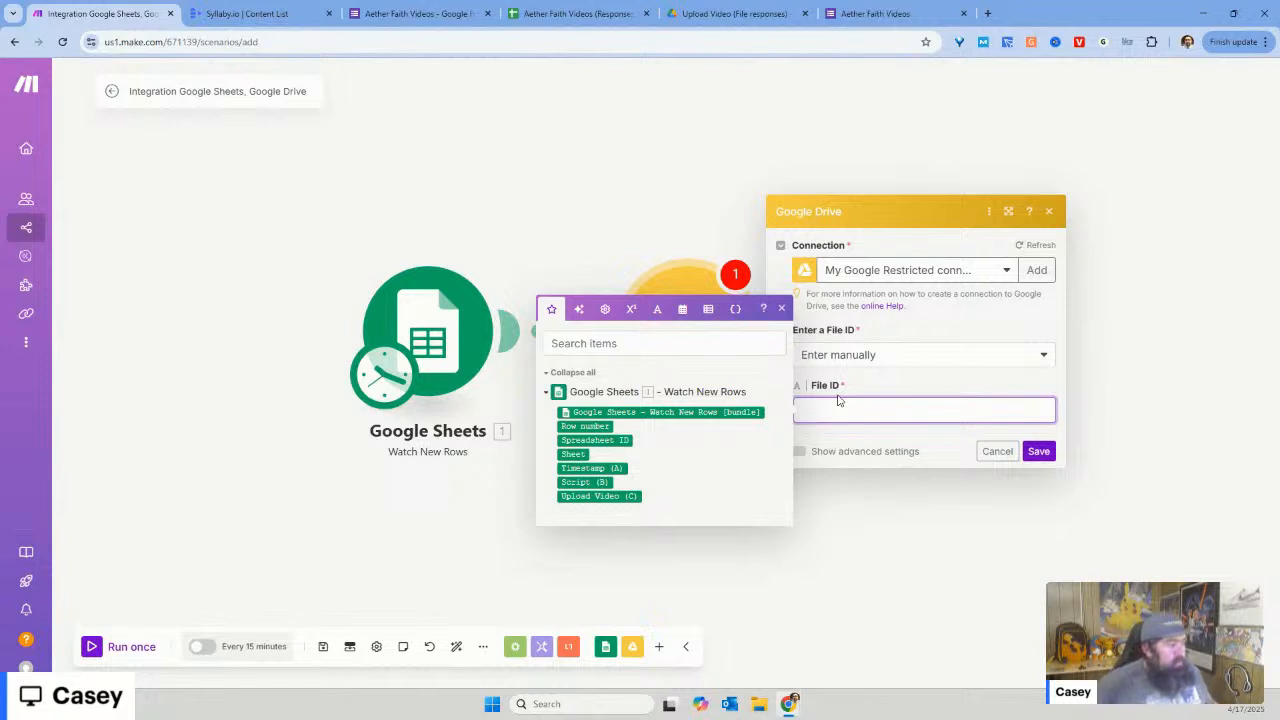
{"action": "left_click", "coordinate": [582, 497]}
{"action": "left_click", "coordinate": [914, 468]}
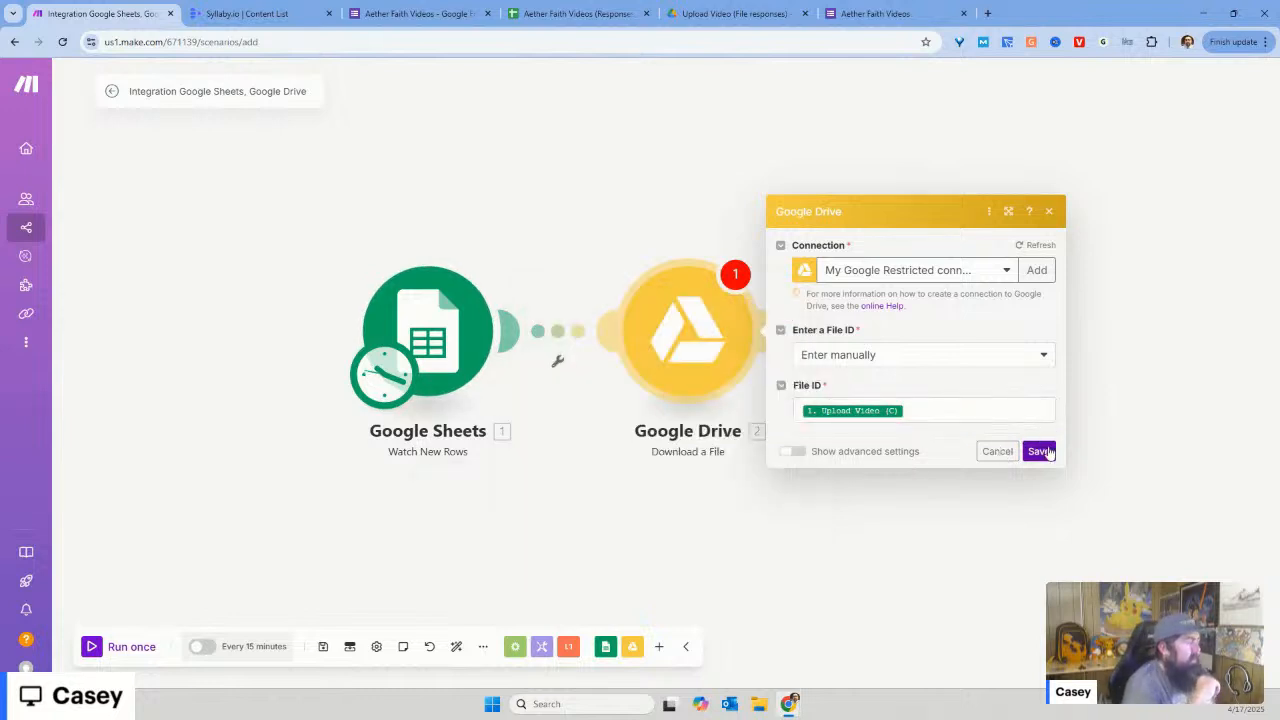
{"action": "left_click", "coordinate": [1039, 451]}
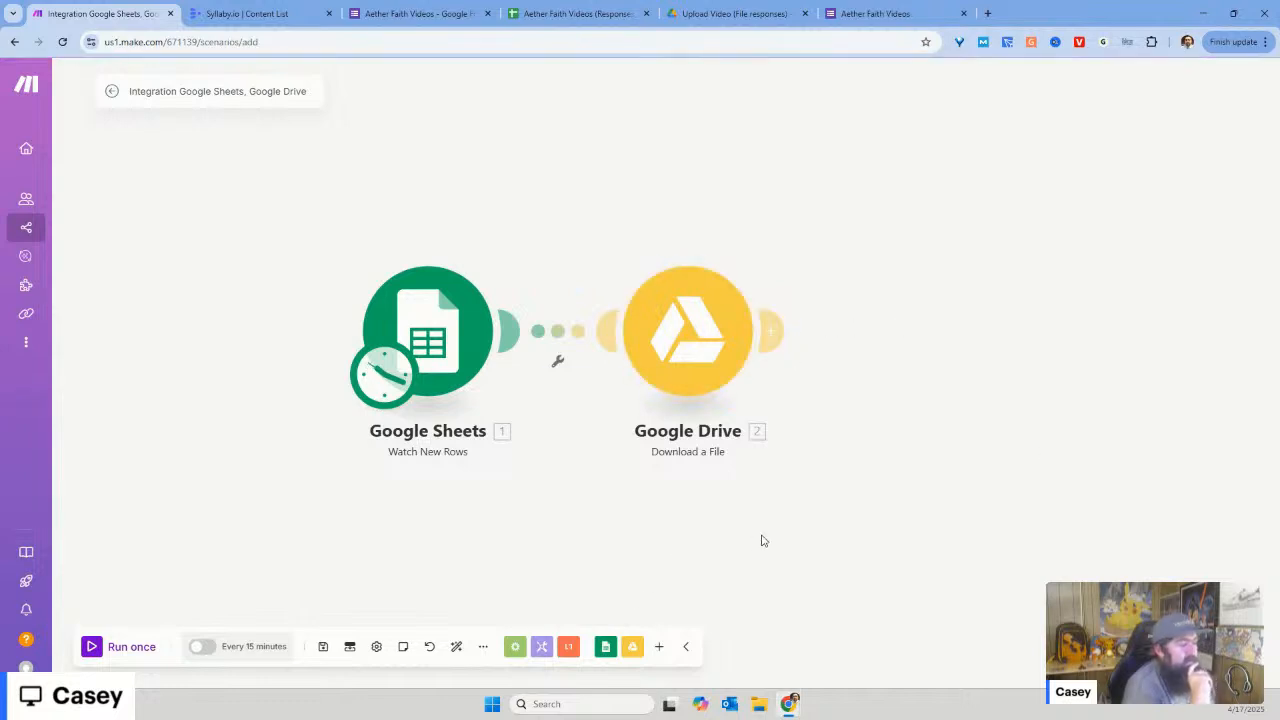
Step: Add an OpenAI Create a Completion (Prompt) module after the Google Drive module
{"action": "left_click_drag", "start_coordinate": [760, 537], "coordinate": [554, 531]}
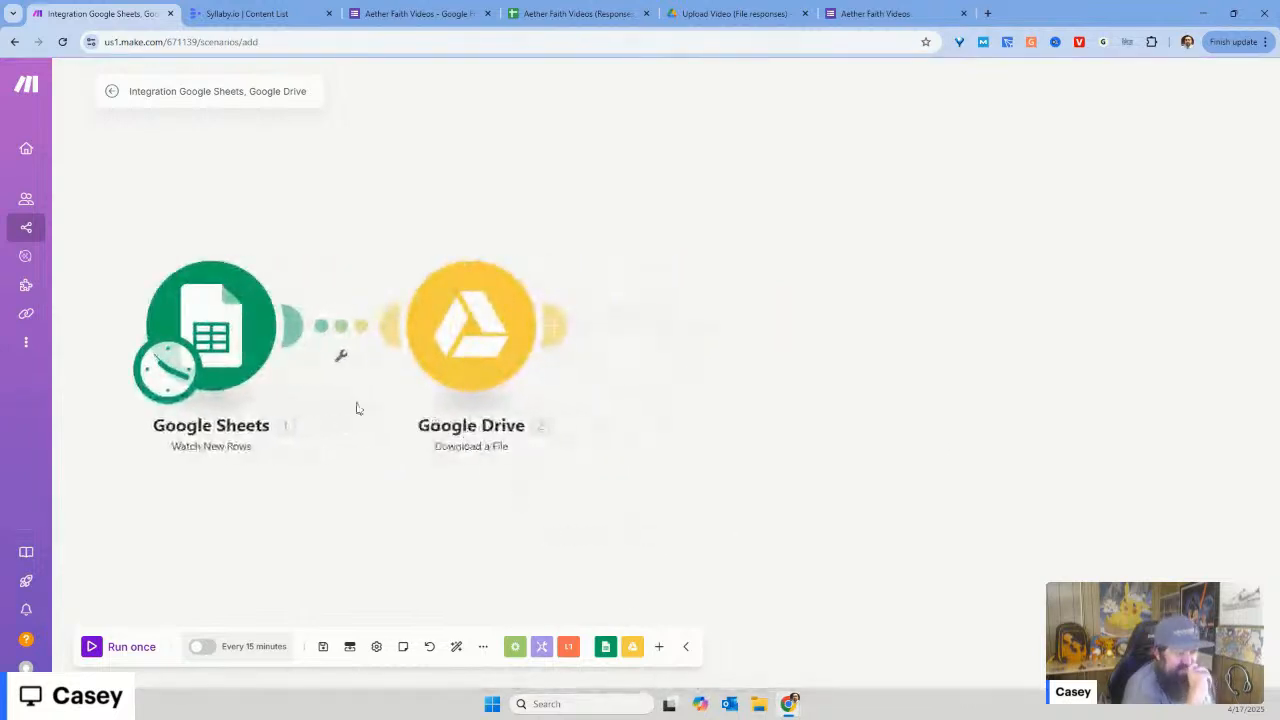
{"action": "left_click", "coordinate": [558, 333]}
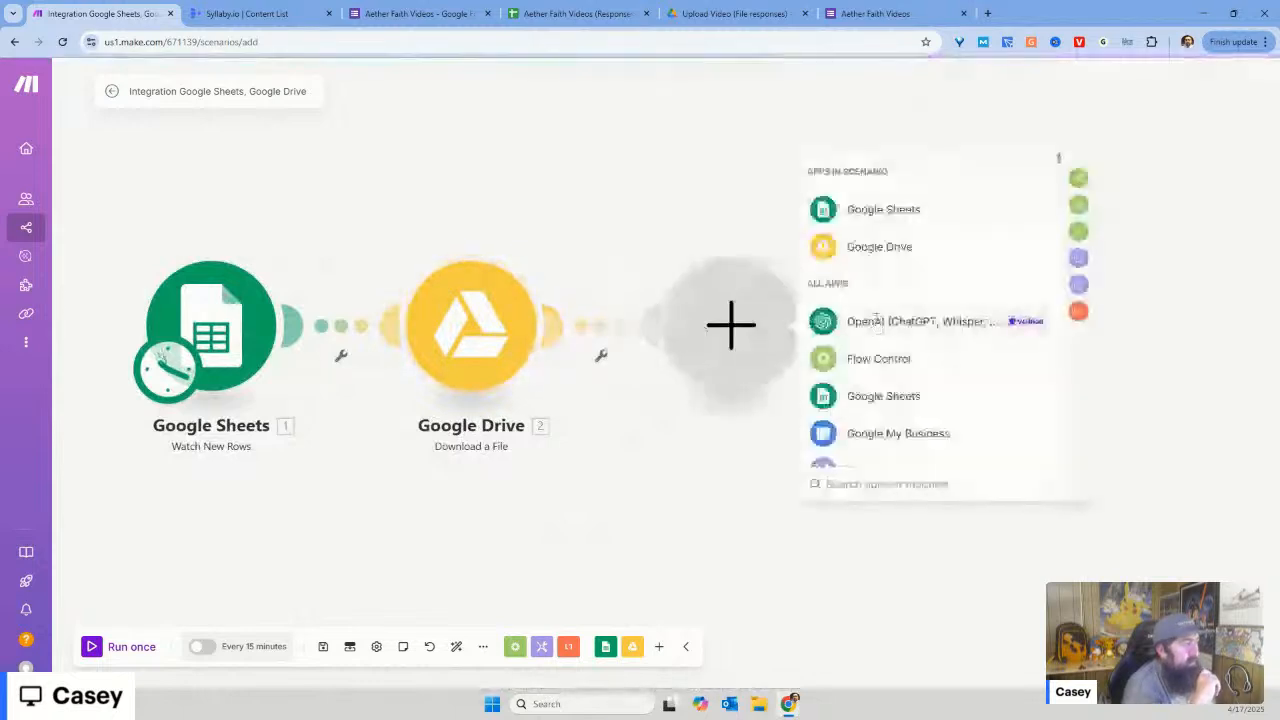
{"action": "left_click", "coordinate": [940, 321]}
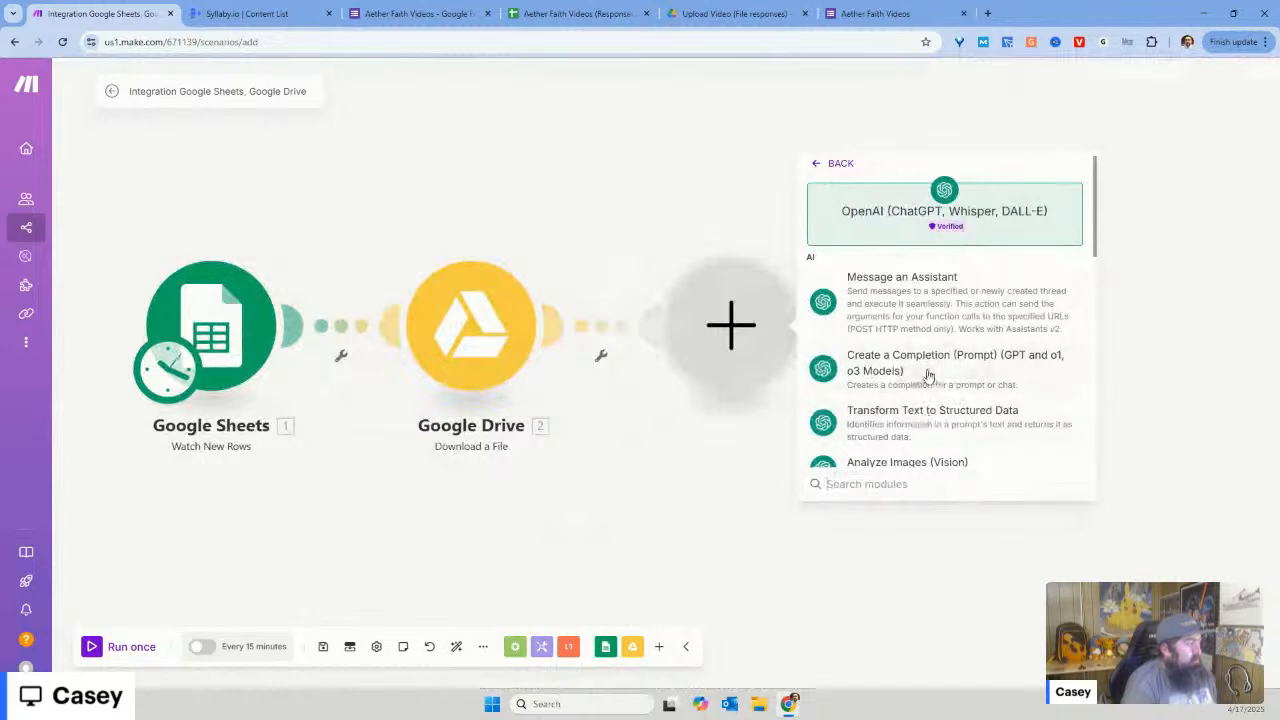
{"action": "left_click", "coordinate": [928, 376]}
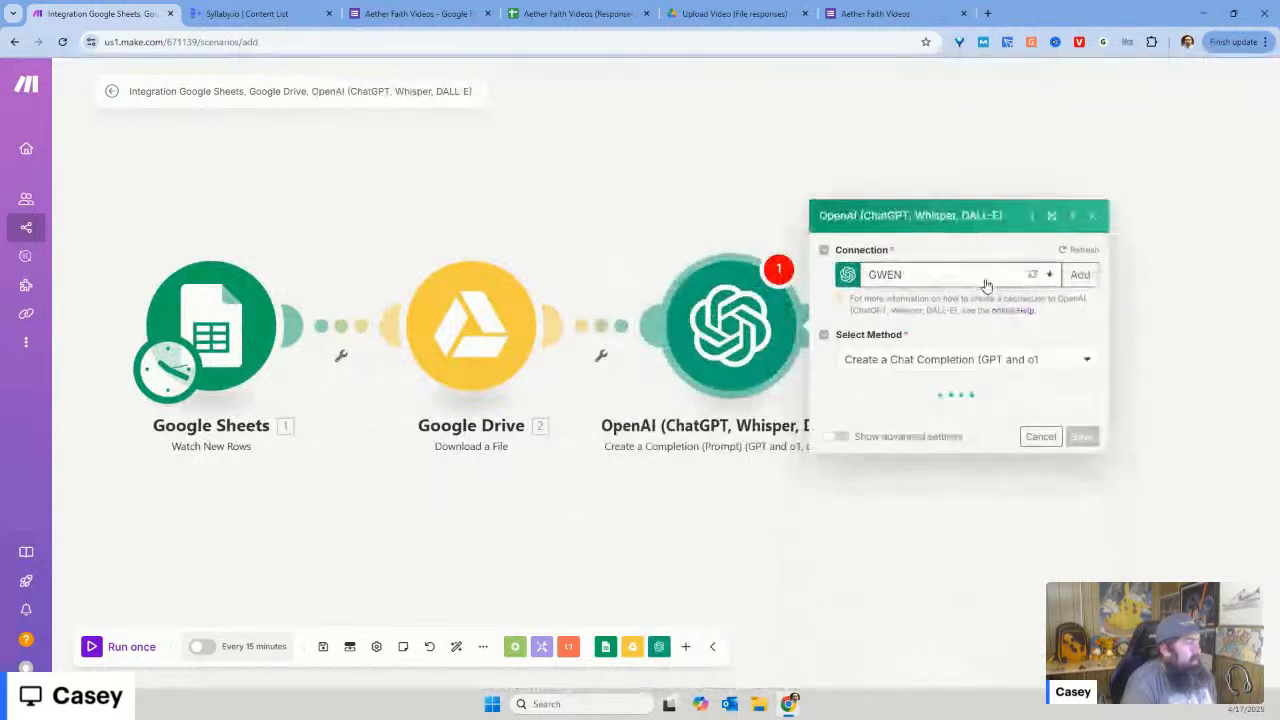
Step: Set the OpenAI module's connection to My OpenAI connection and its model to gpt-4.1 (system)
{"action": "left_click", "coordinate": [986, 286]}
{"action": "left_click", "coordinate": [905, 228]}
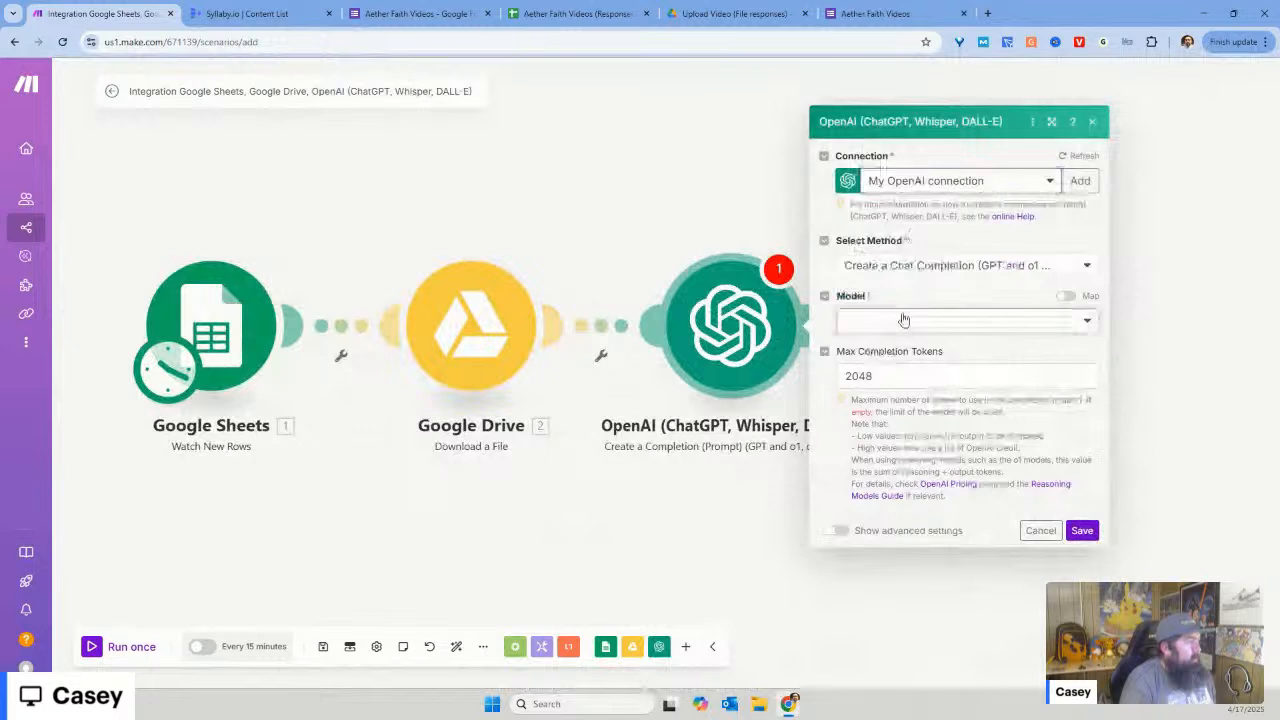
{"action": "left_click", "coordinate": [903, 319]}
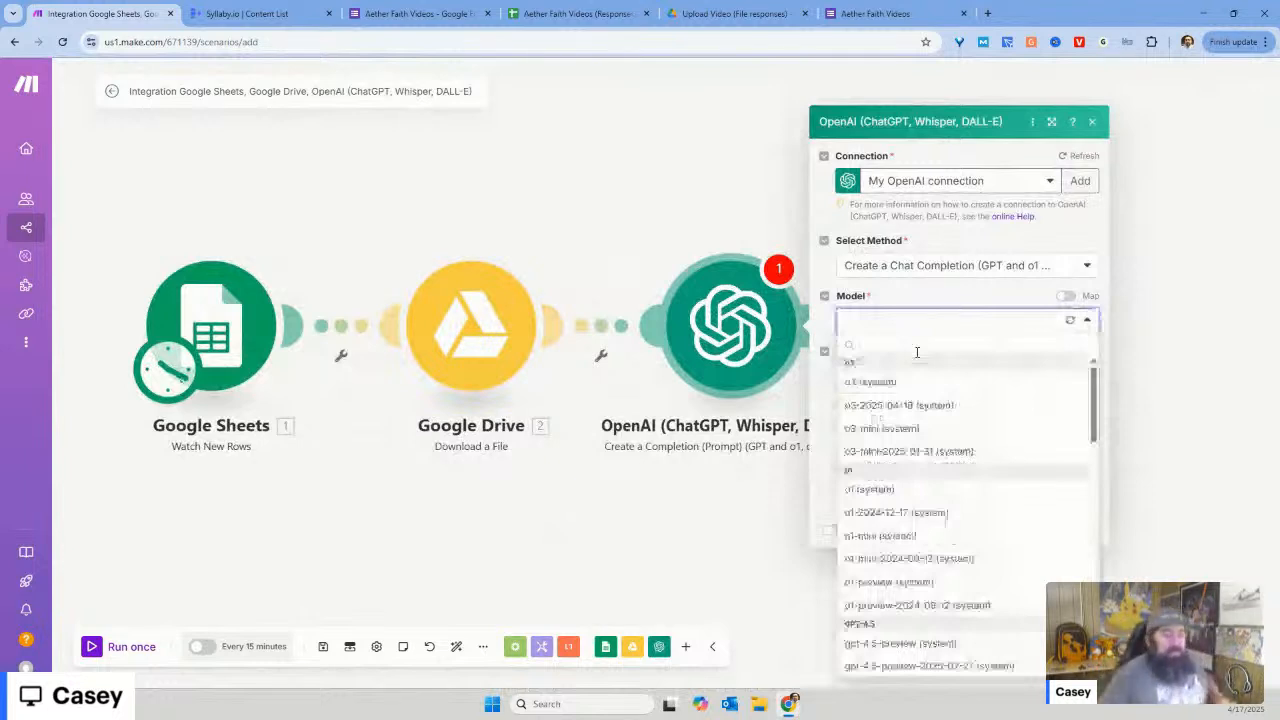
{"action": "scroll", "coordinate": [950, 500], "scroll_direction": "down", "scroll_amount": 8}
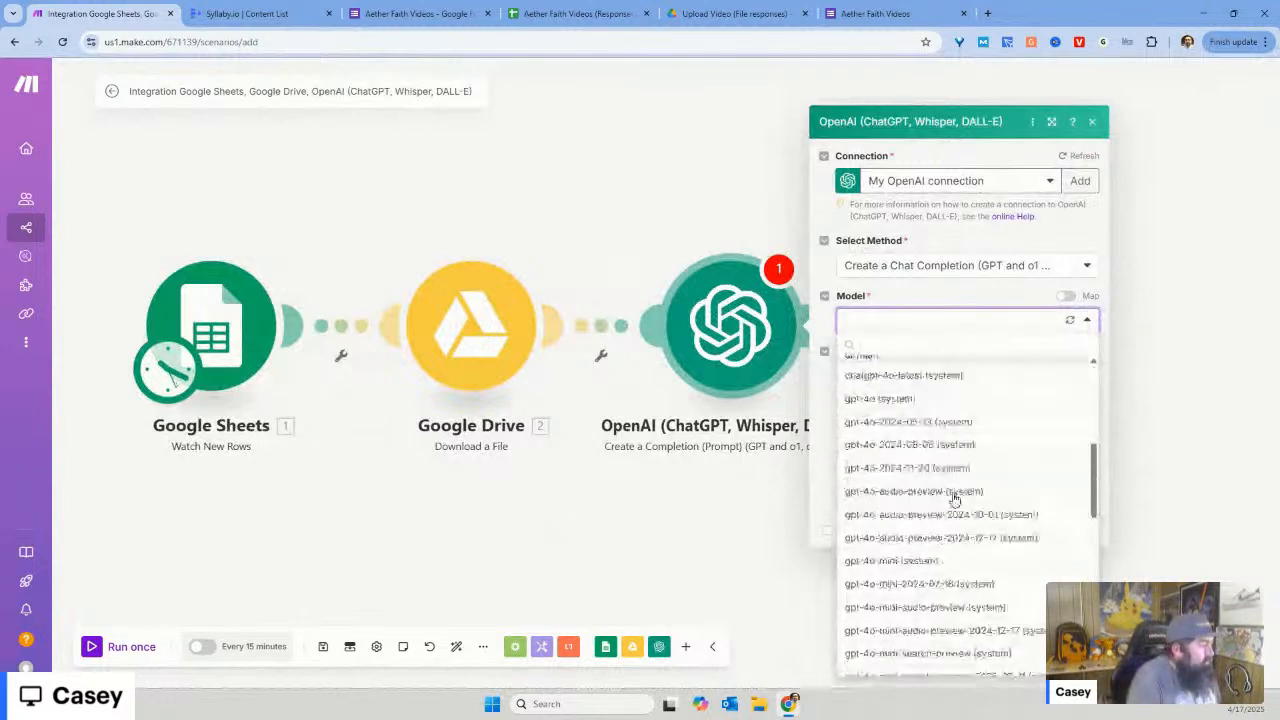
{"action": "scroll", "coordinate": [953, 498], "scroll_direction": "down", "scroll_amount": 5}
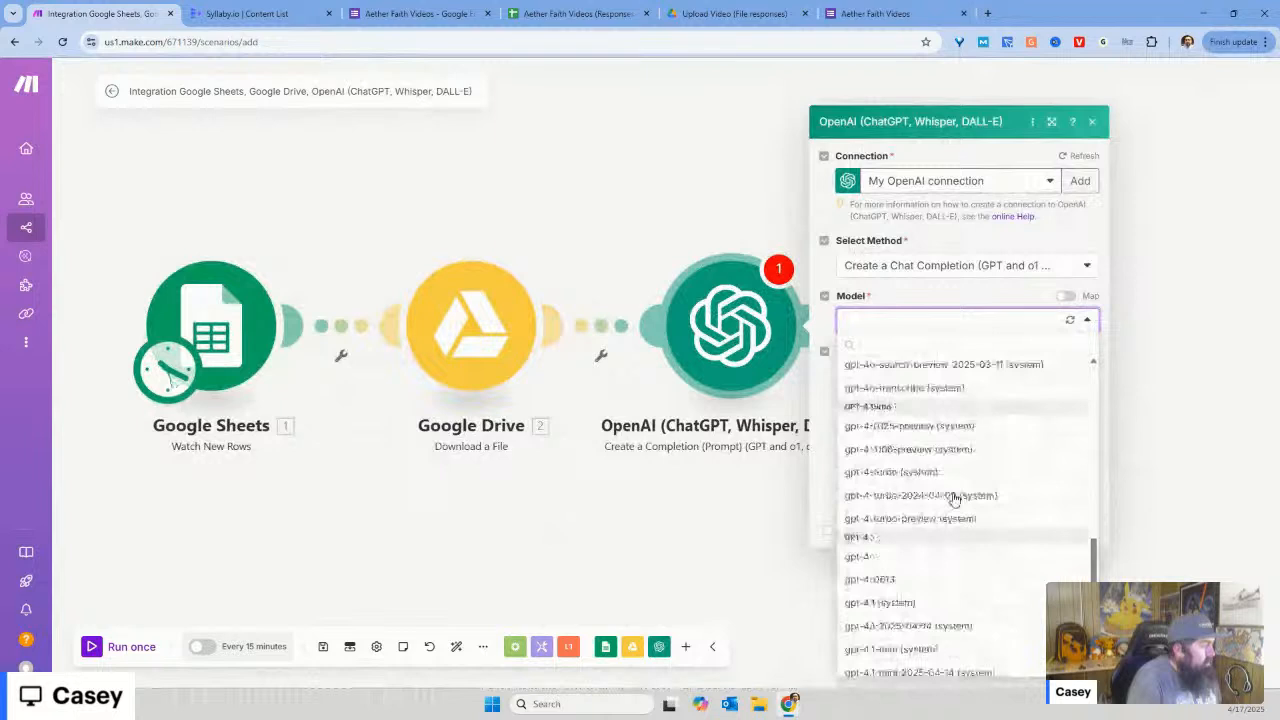
{"action": "scroll", "coordinate": [955, 495], "scroll_direction": "down", "scroll_amount": 3}
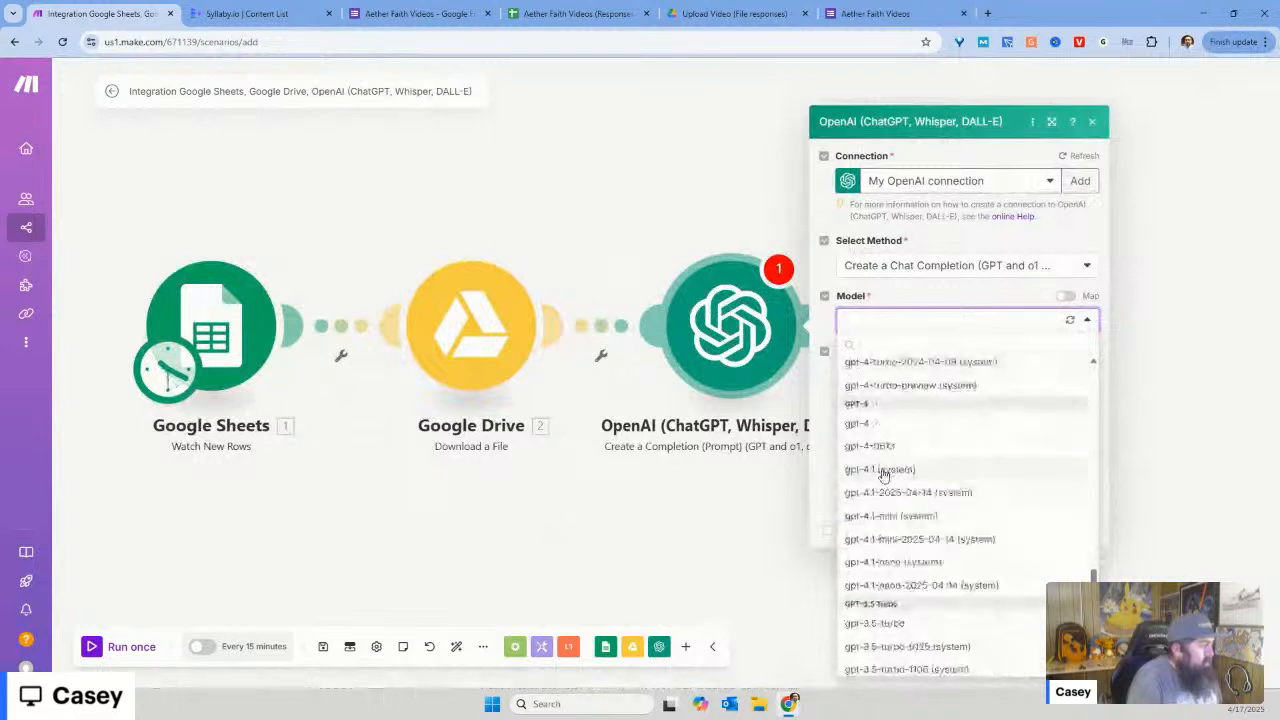
{"action": "left_click", "coordinate": [958, 469]}
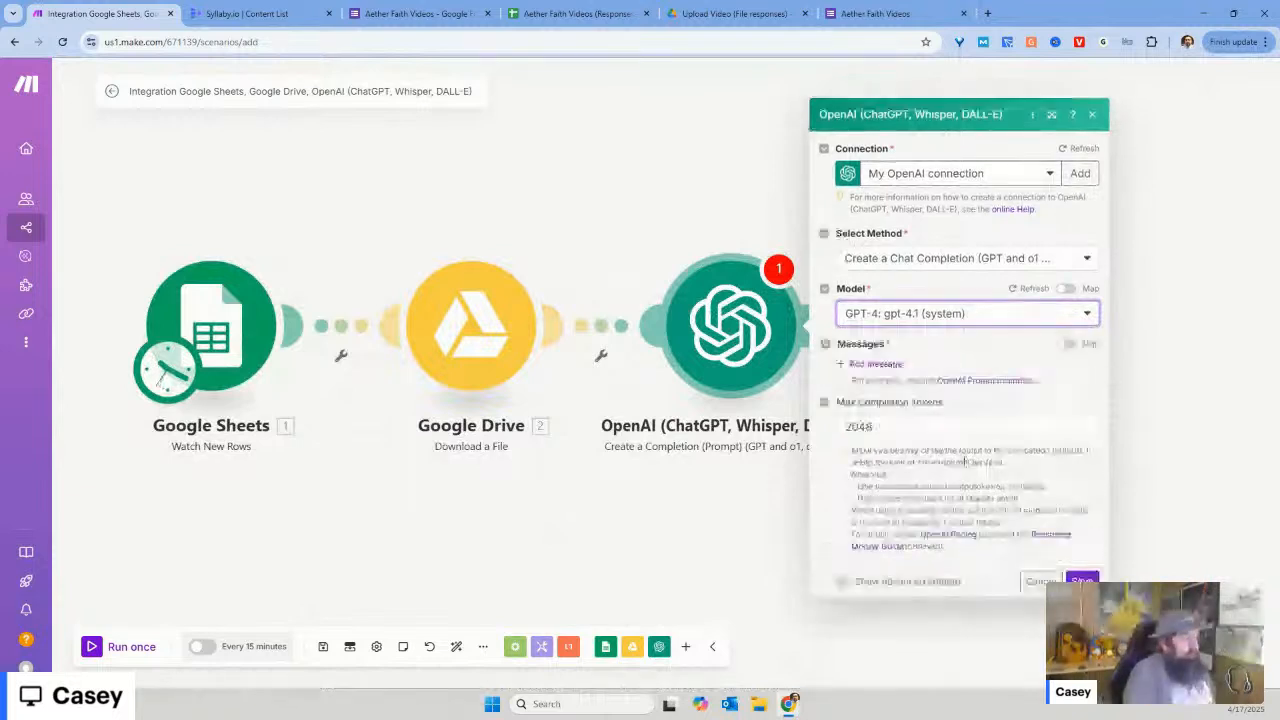
Step: Add a first message to the chat completion and set its role to User
{"action": "left_click", "coordinate": [876, 341]}
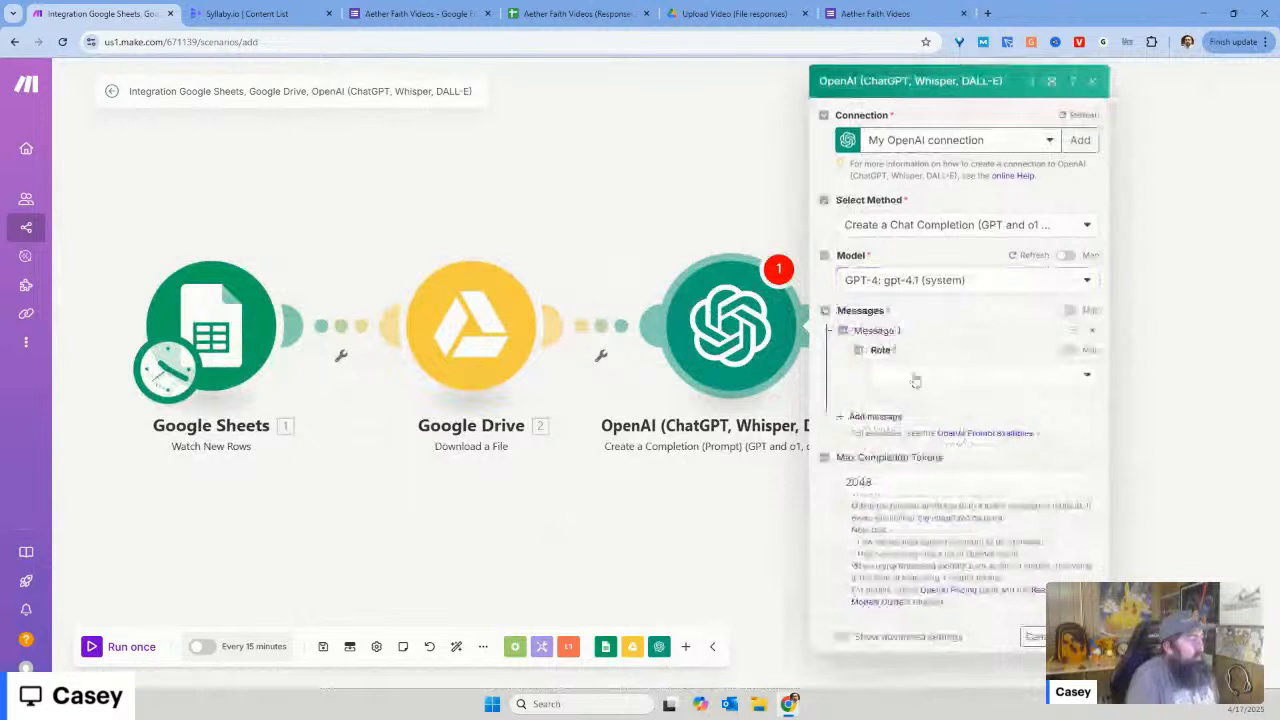
{"action": "left_click", "coordinate": [914, 376]}
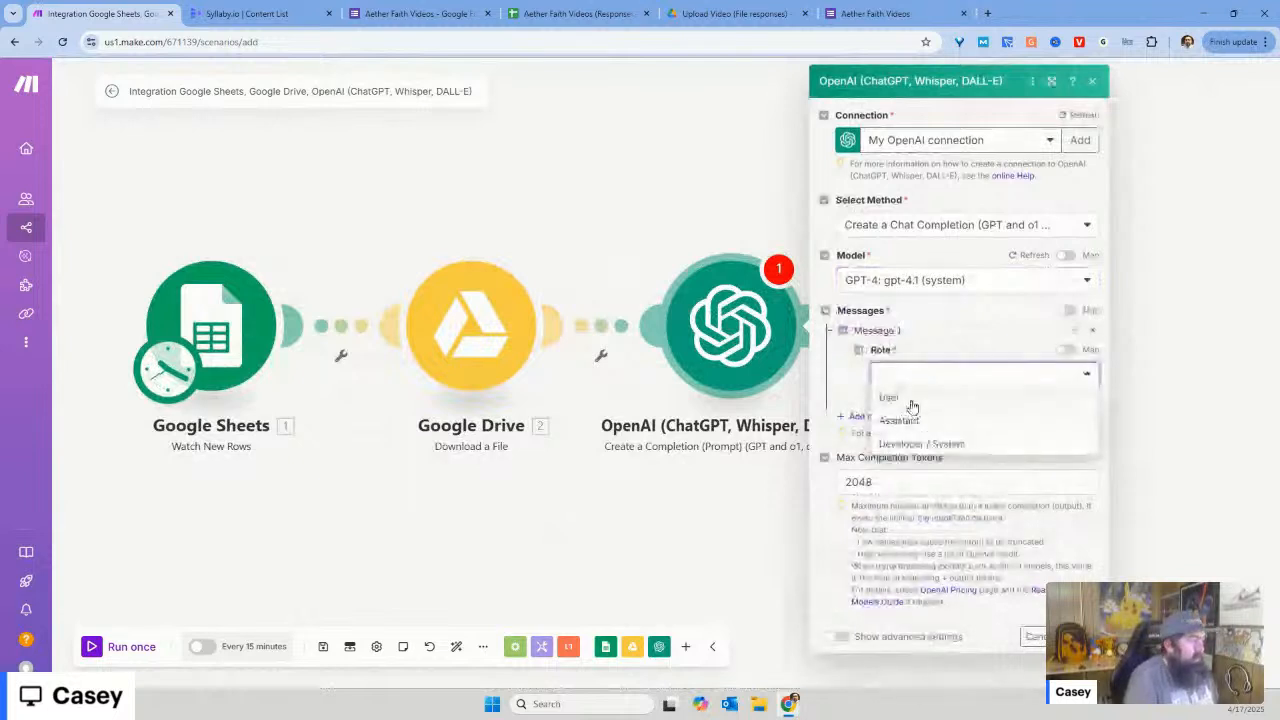
{"action": "left_click", "coordinate": [912, 400]}
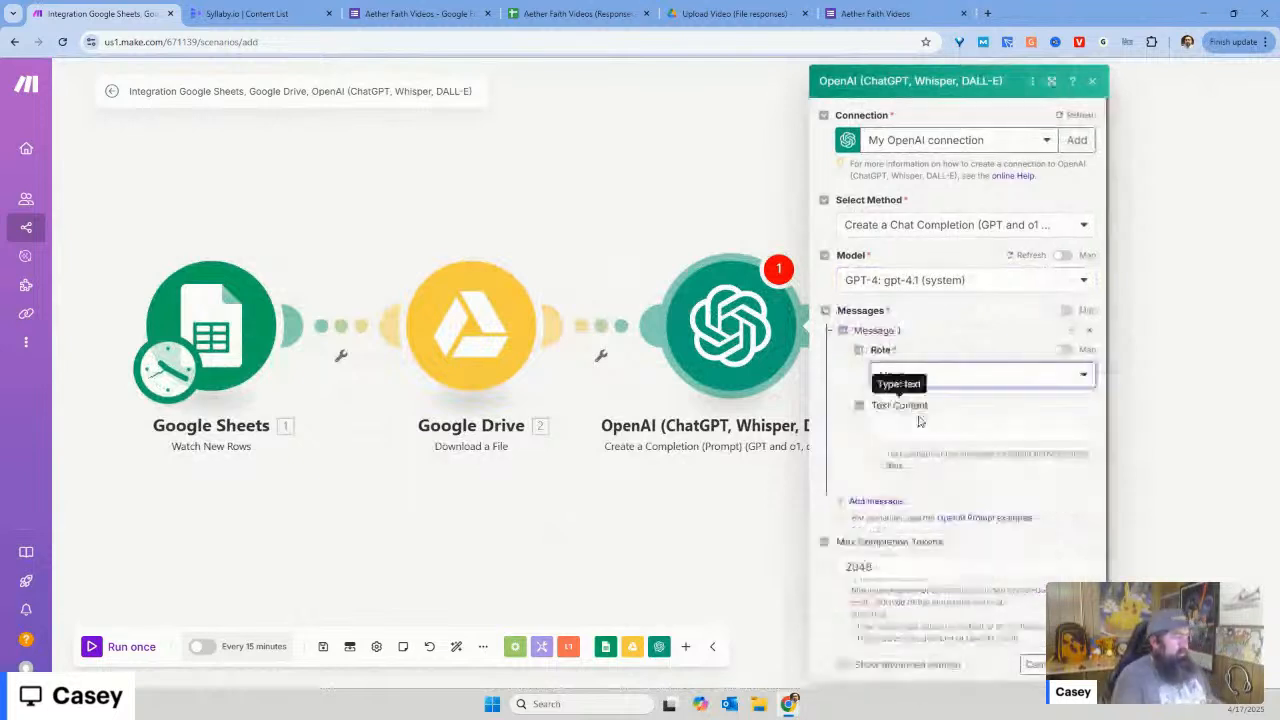
Step: Write "Using the script below, write a Mr Beast style Title and description" as the start of the user message's text content
{"action": "left_click", "coordinate": [978, 428]}
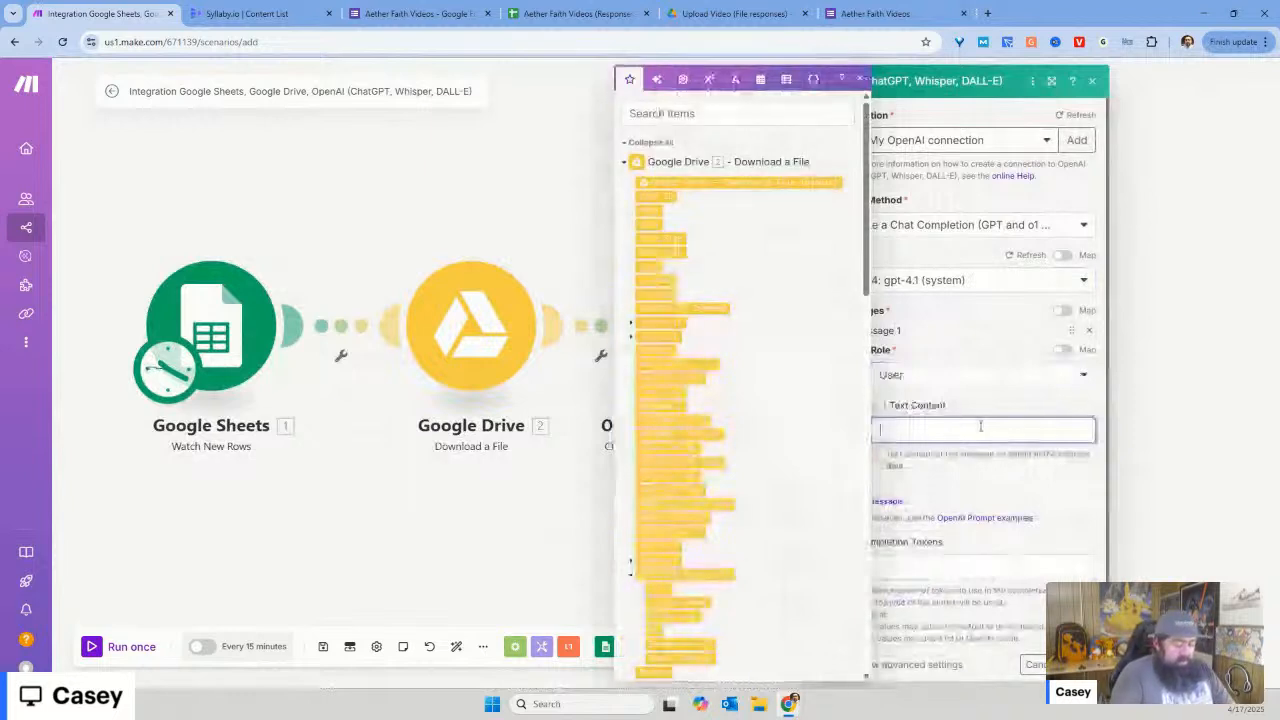
{"action": "type", "text": "Using "}
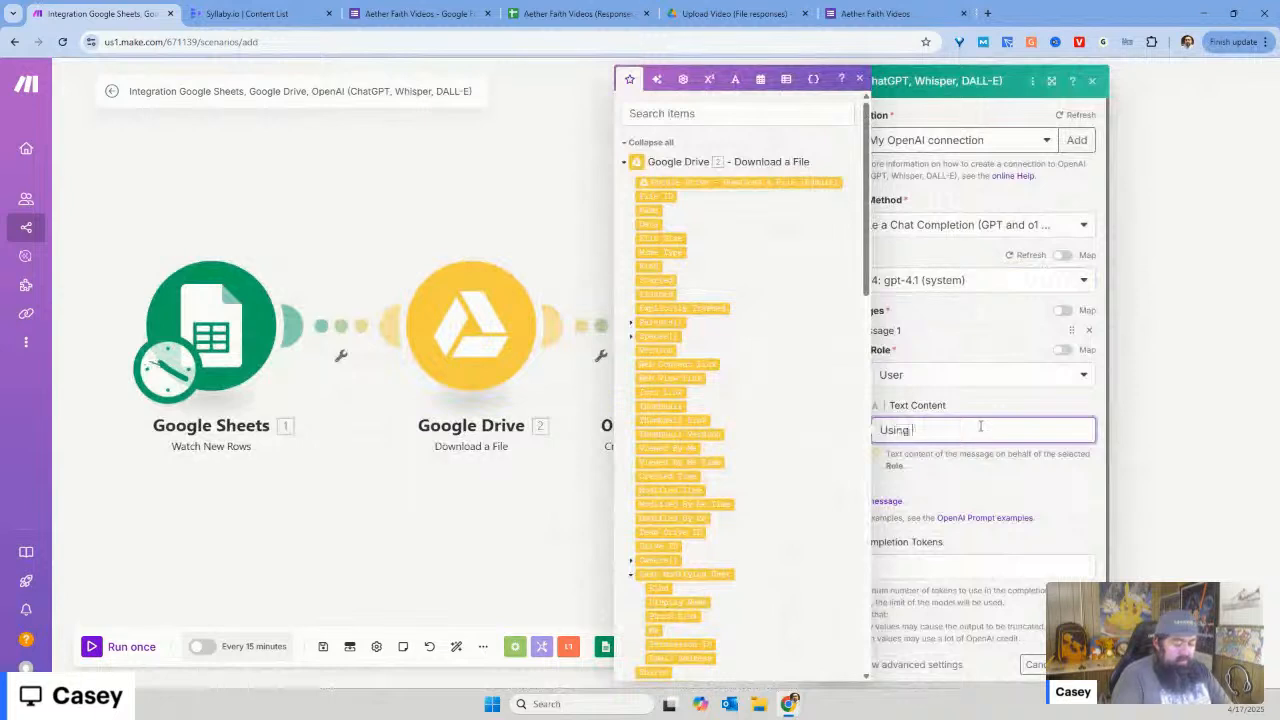
{"action": "type", "text": "the script"}
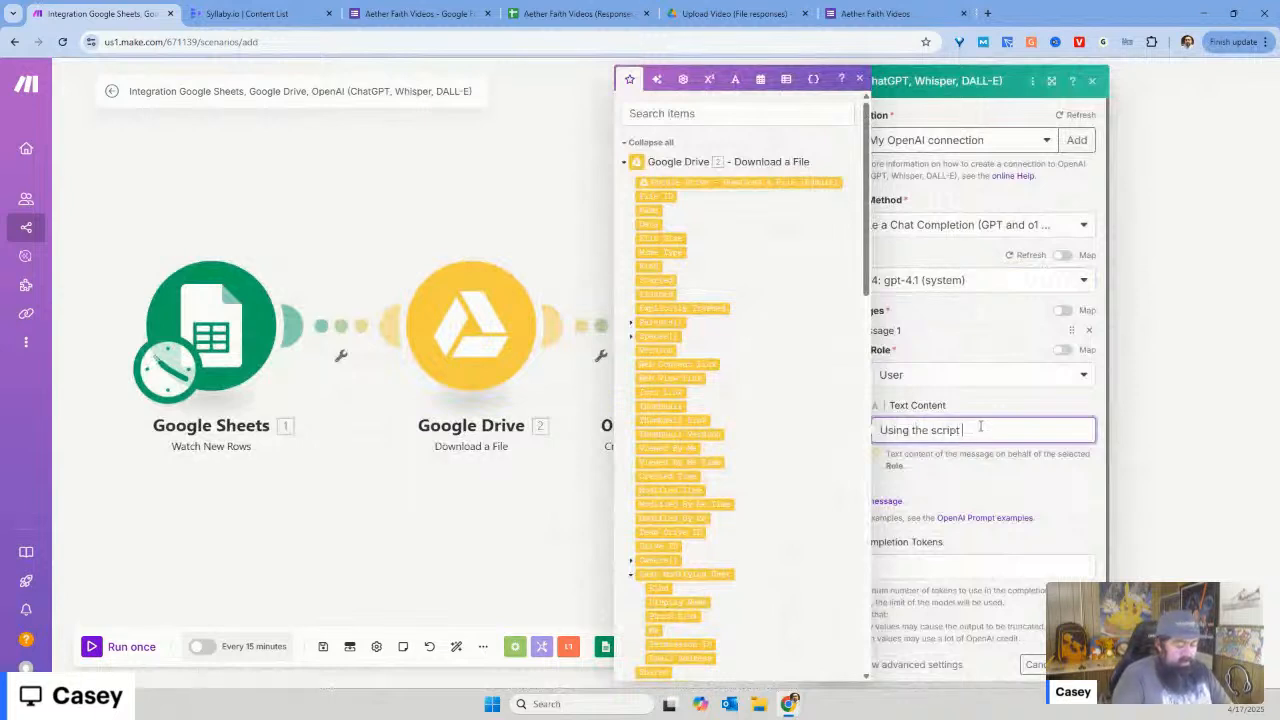
{"action": "type", "text": " belo"}
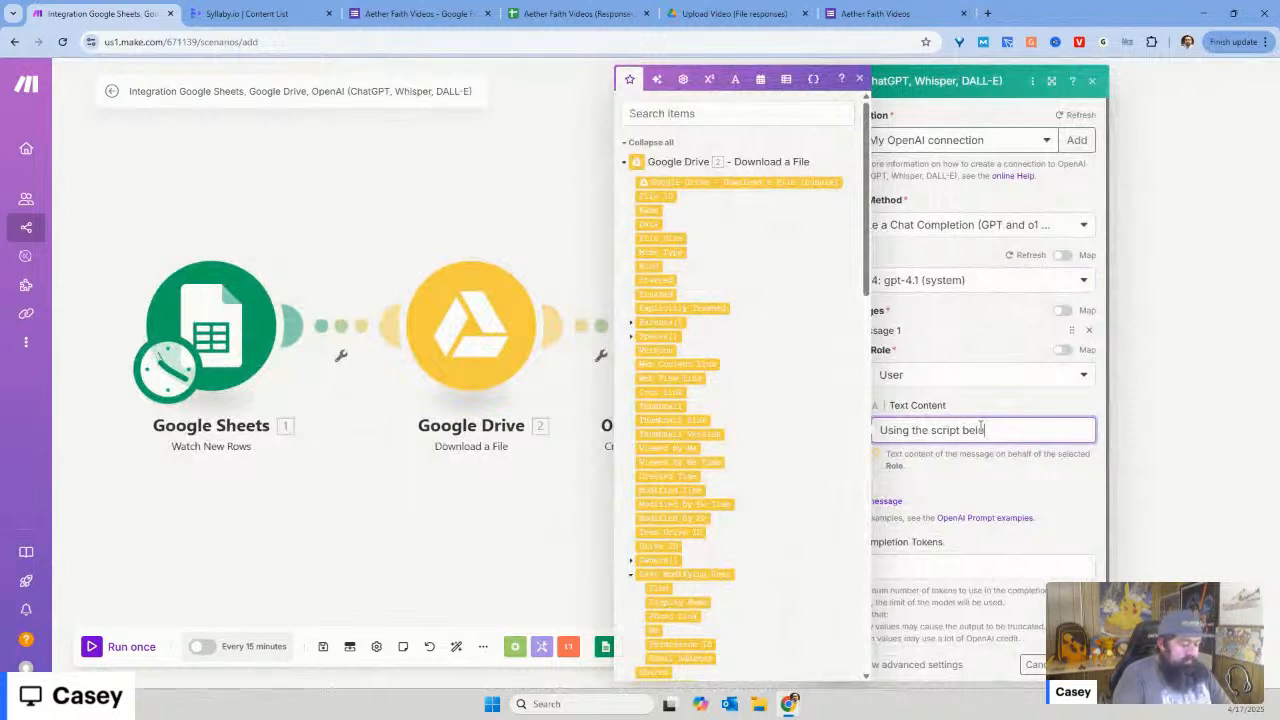
{"action": "type", "text": "w, w "}
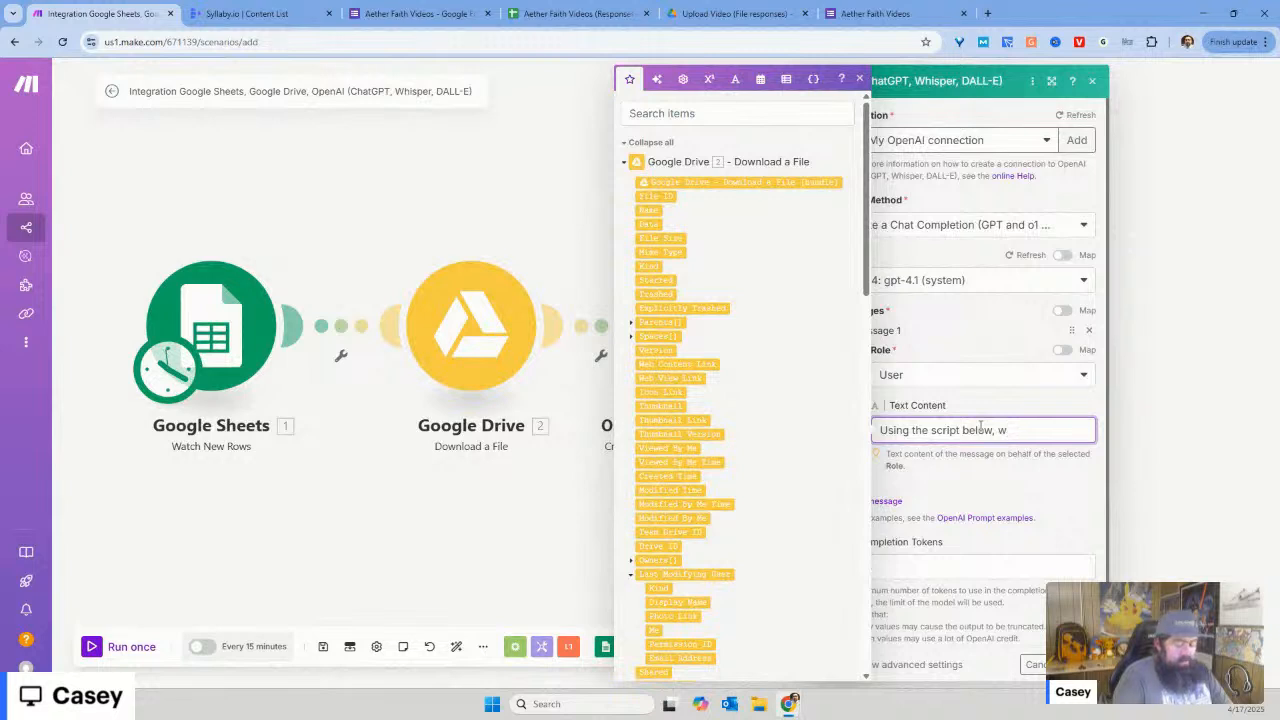
{"action": "type", "text": ", write a Mr"}
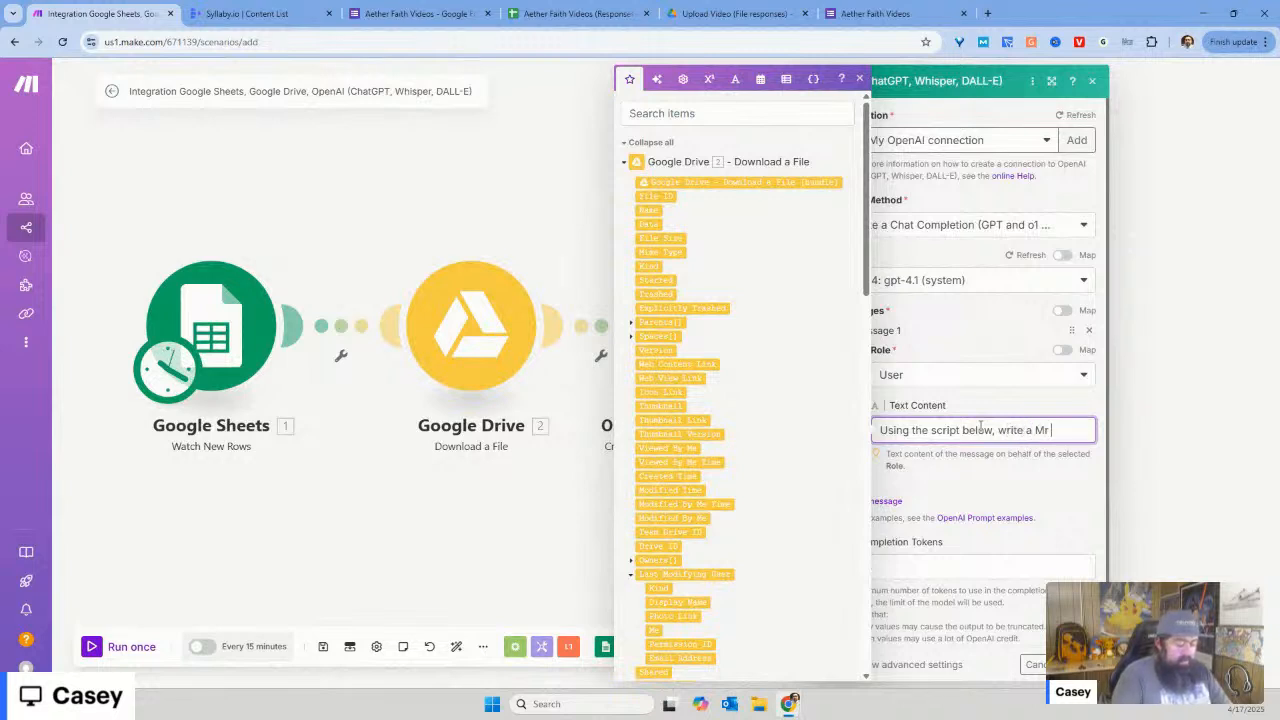
{"action": "type", "text": " Beart"}
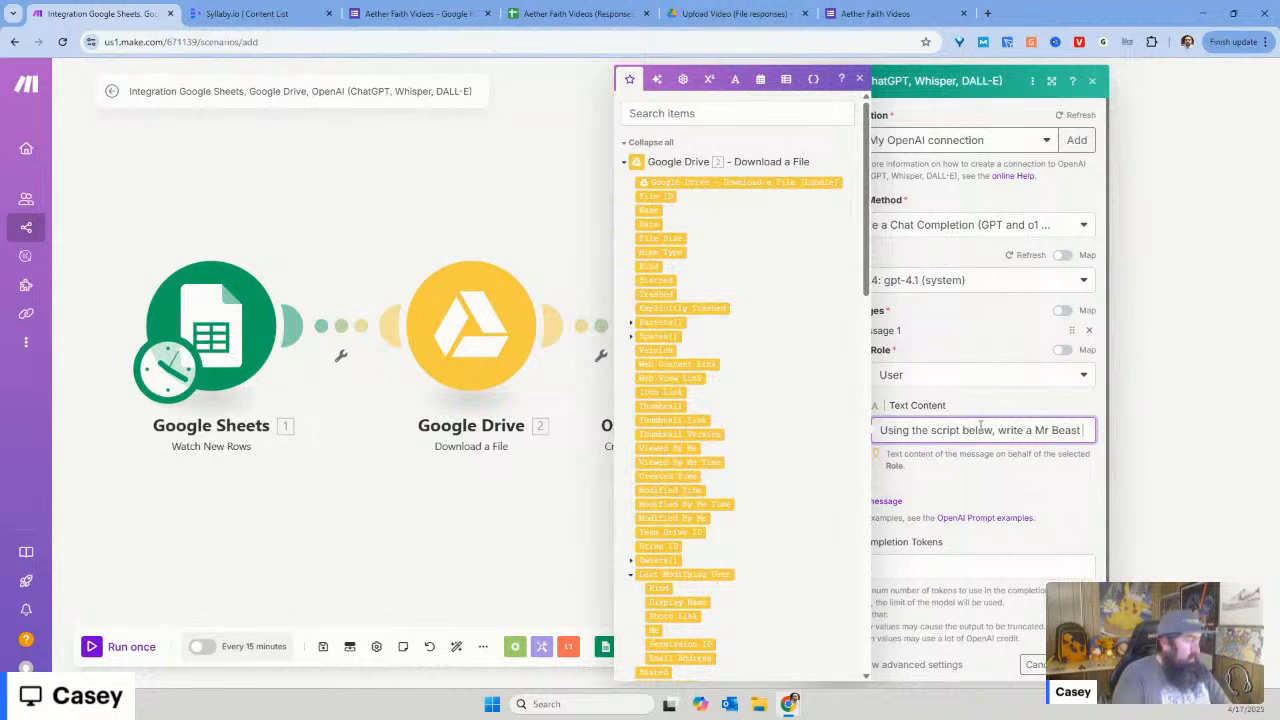
{"action": "type", "text": " st"}
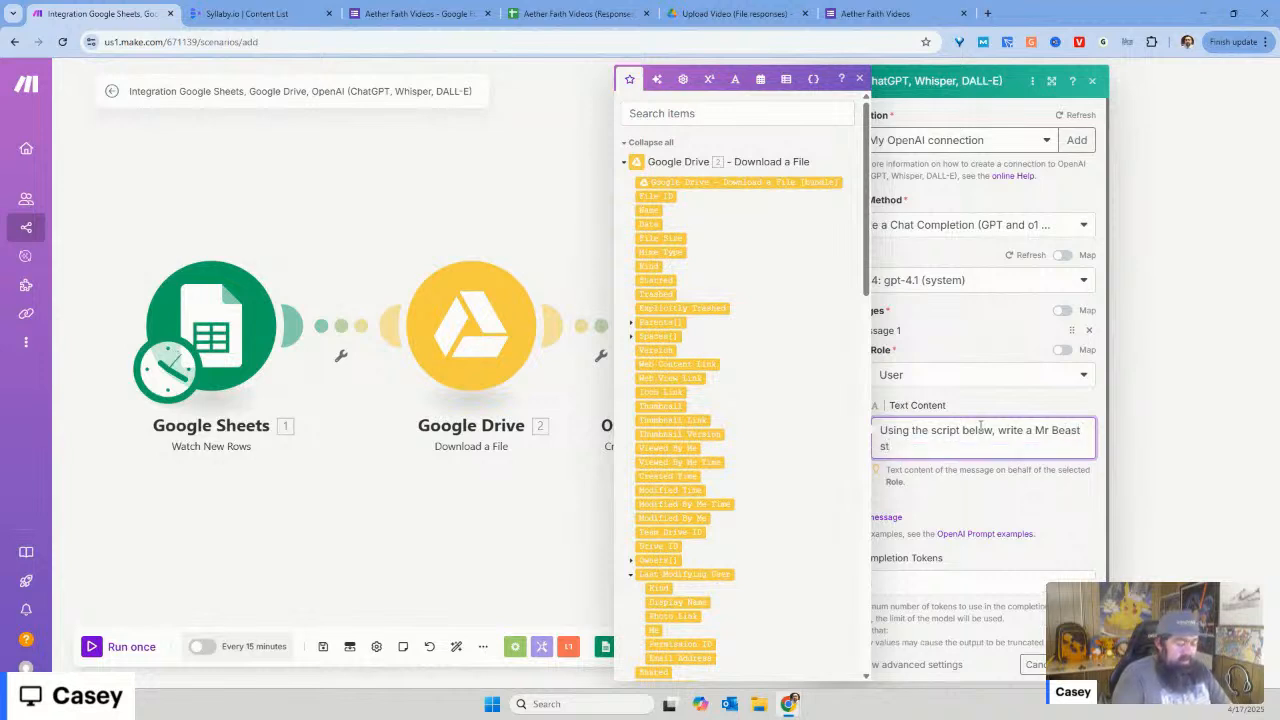
{"action": "type", "text": "yle Title"}
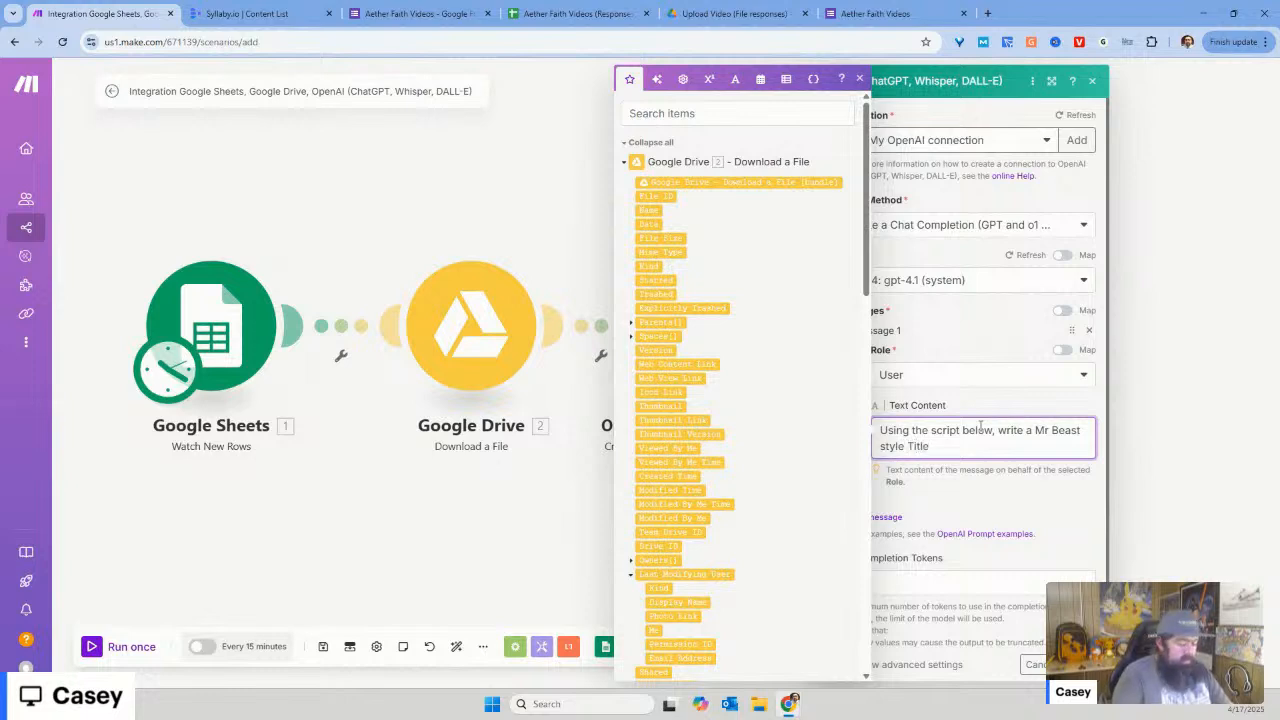
{"action": "type", "text": ", "}
{"action": "type", "text": "and "}
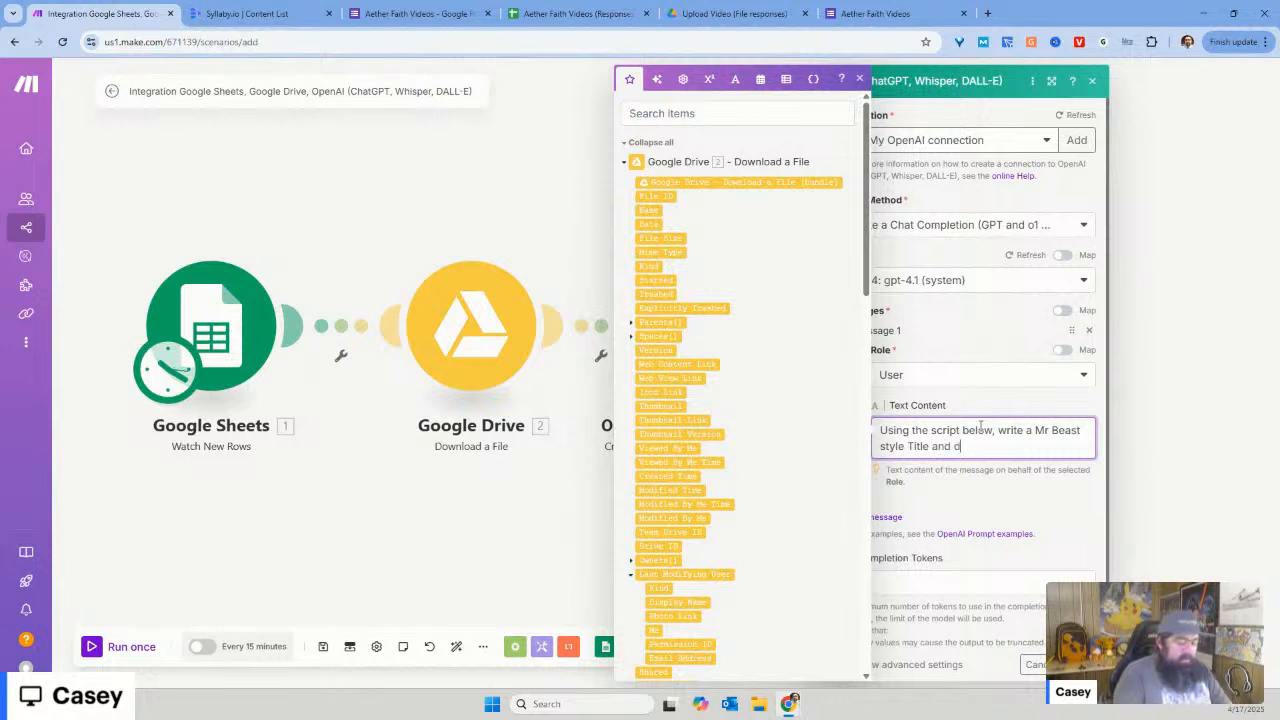
{"action": "type", "text": "descript"}
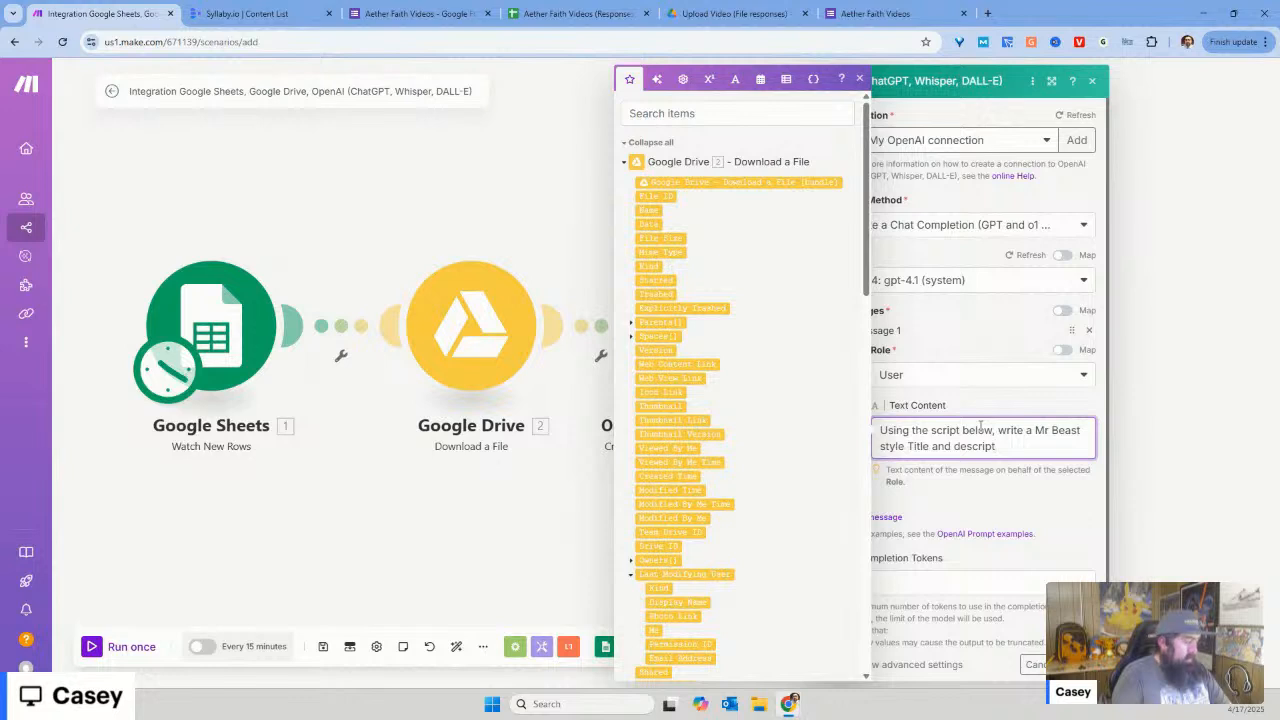
{"action": "type", "text": "ion"}
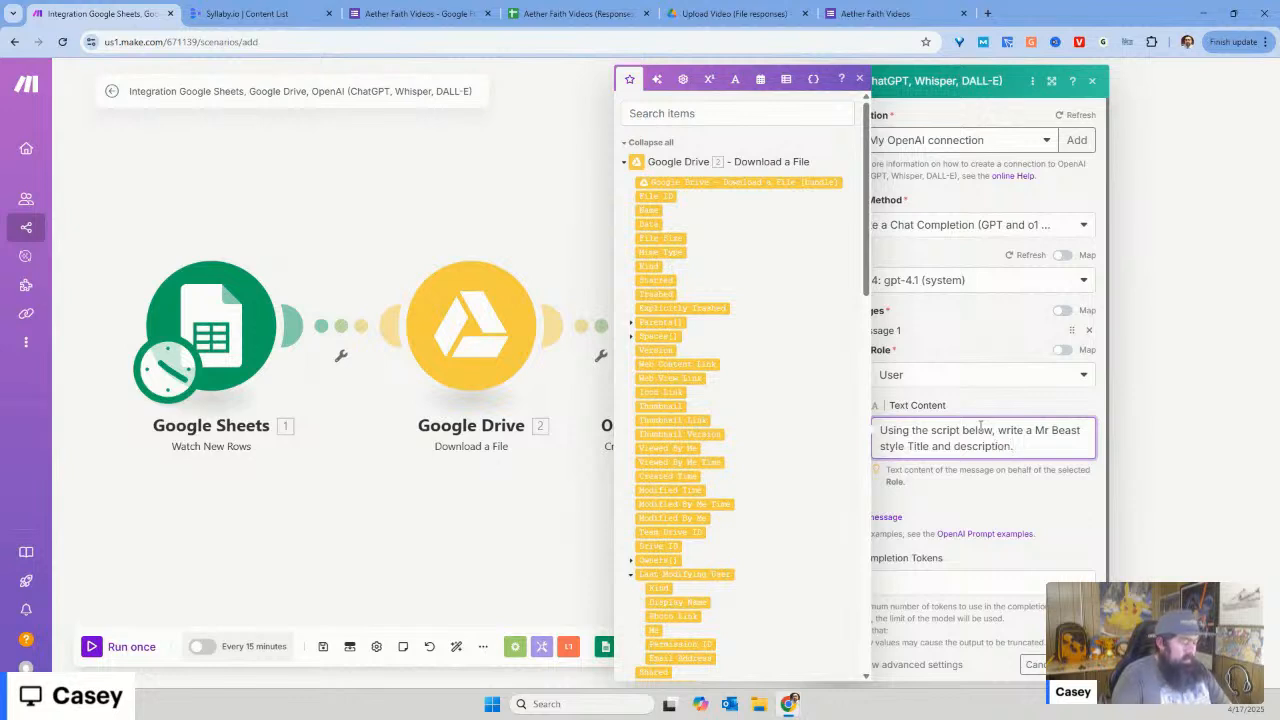
Step: Continue the message text with the sentence "Make sure to add 5 popular hastags and 5 related has htags."
{"action": "type", "text": ". Make sure to"}
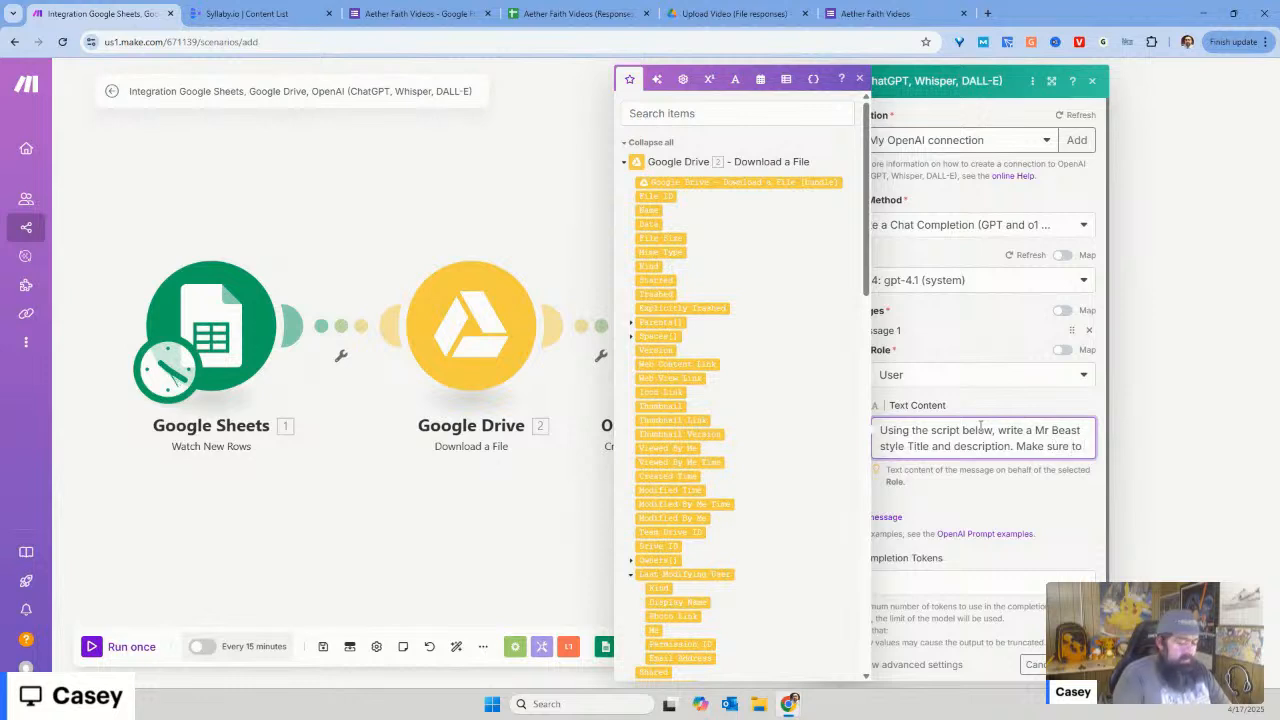
{"action": "type", "text": " add "}
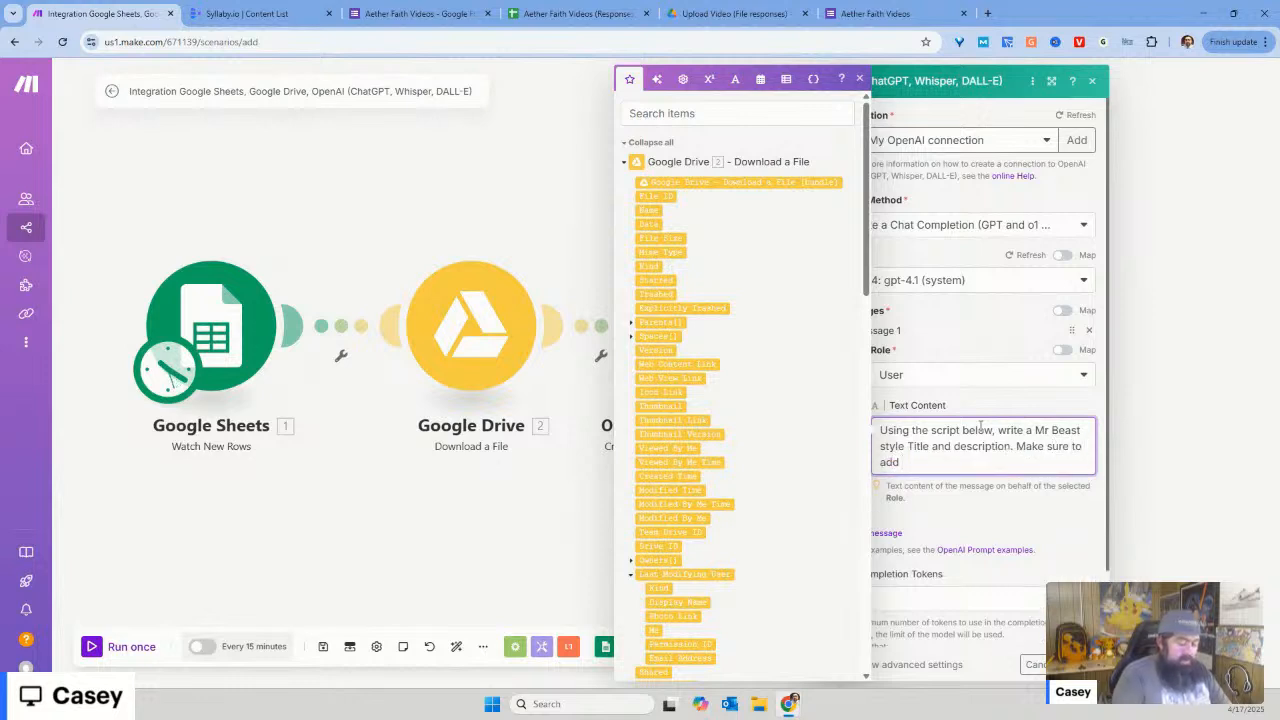
{"action": "type", "text": "5 pop"}
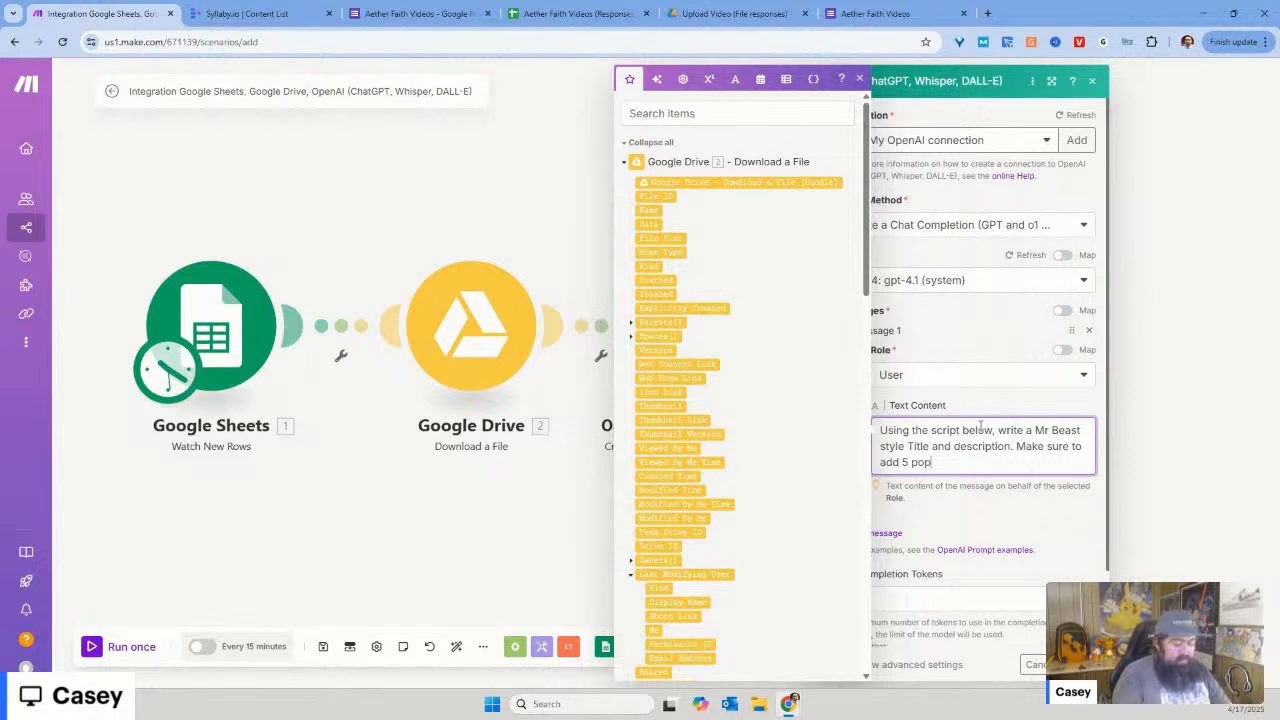
{"action": "type", "text": "ular h"}
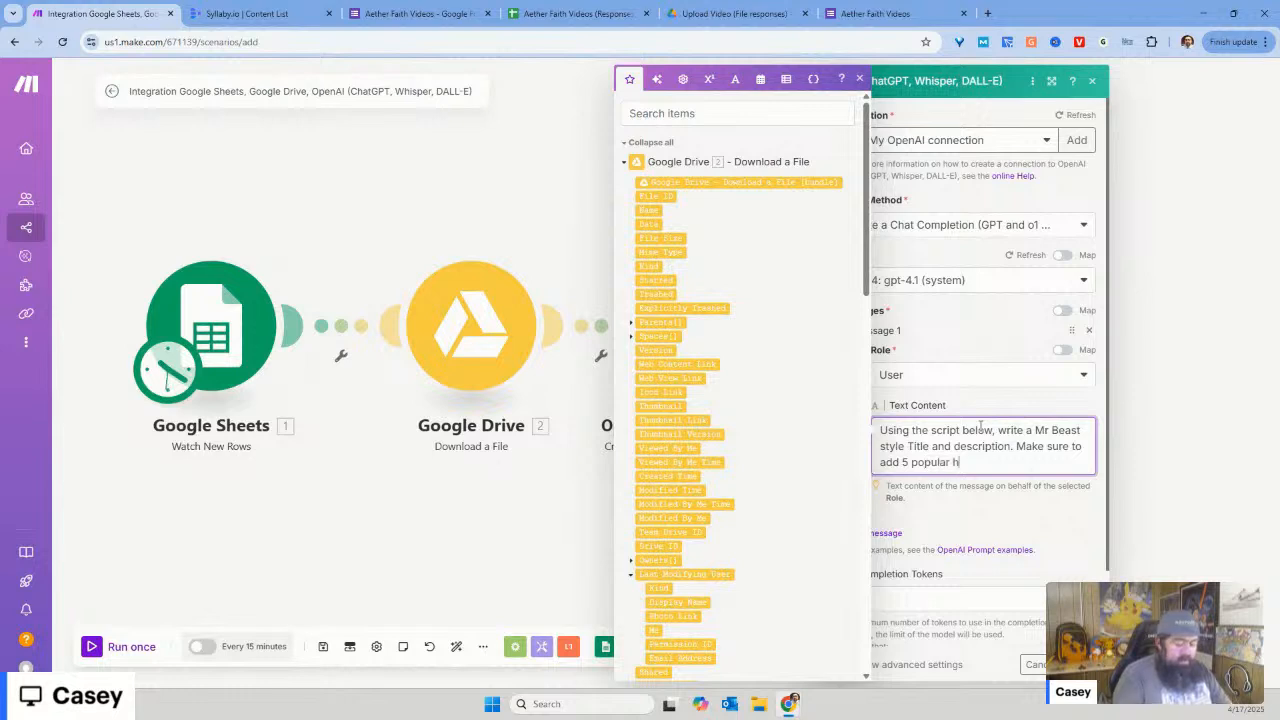
{"action": "type", "text": "ast"}
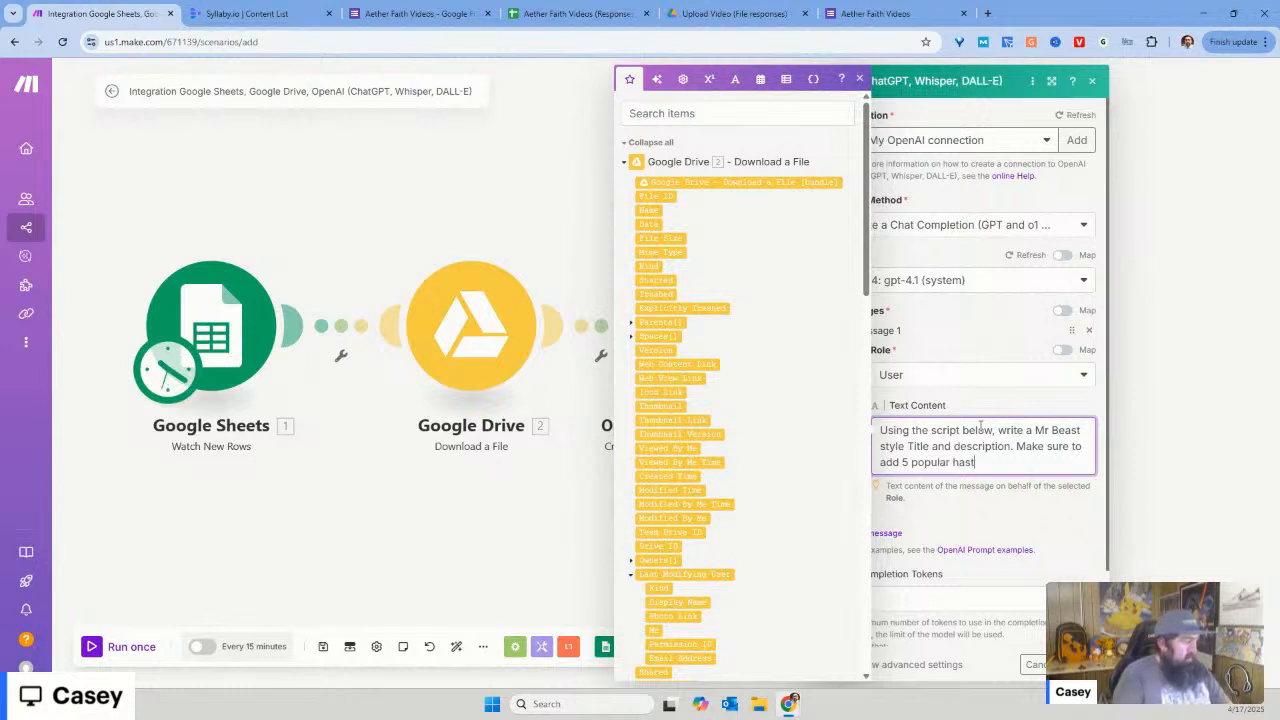
{"action": "type", "text": "ags a"}
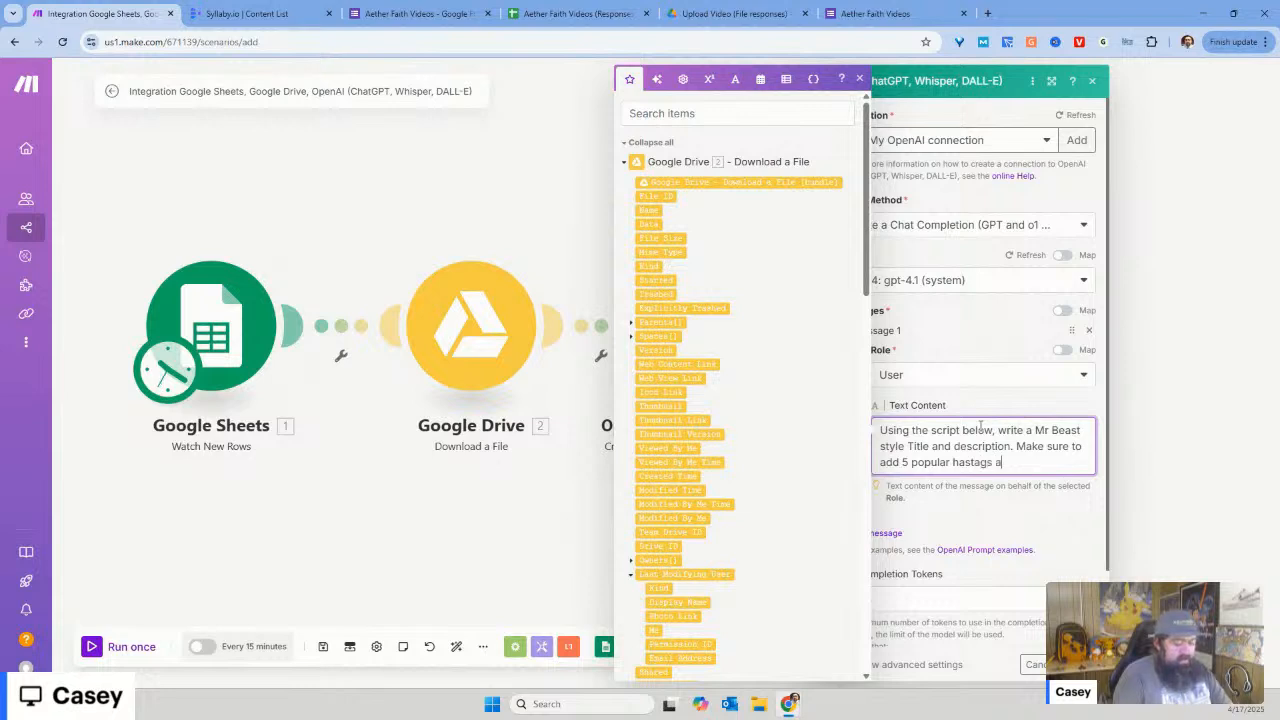
{"action": "type", "text": "nd 5"}
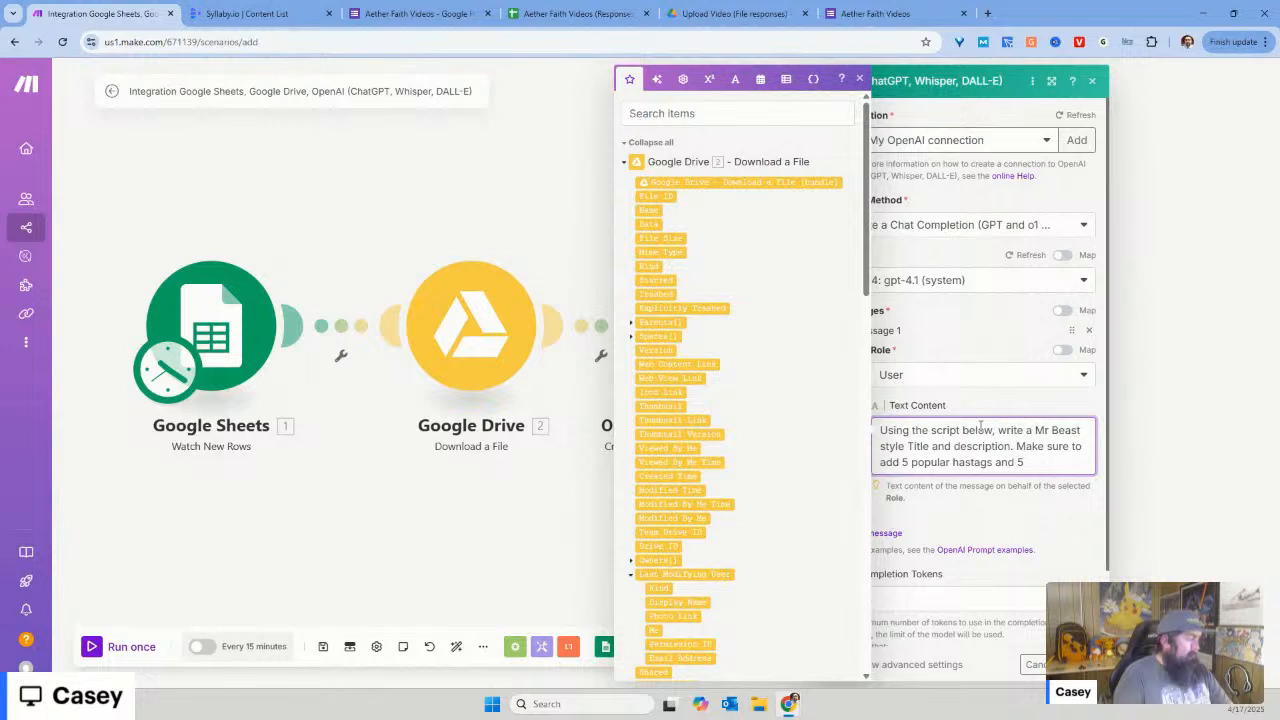
{"action": "type", "text": " rela"}
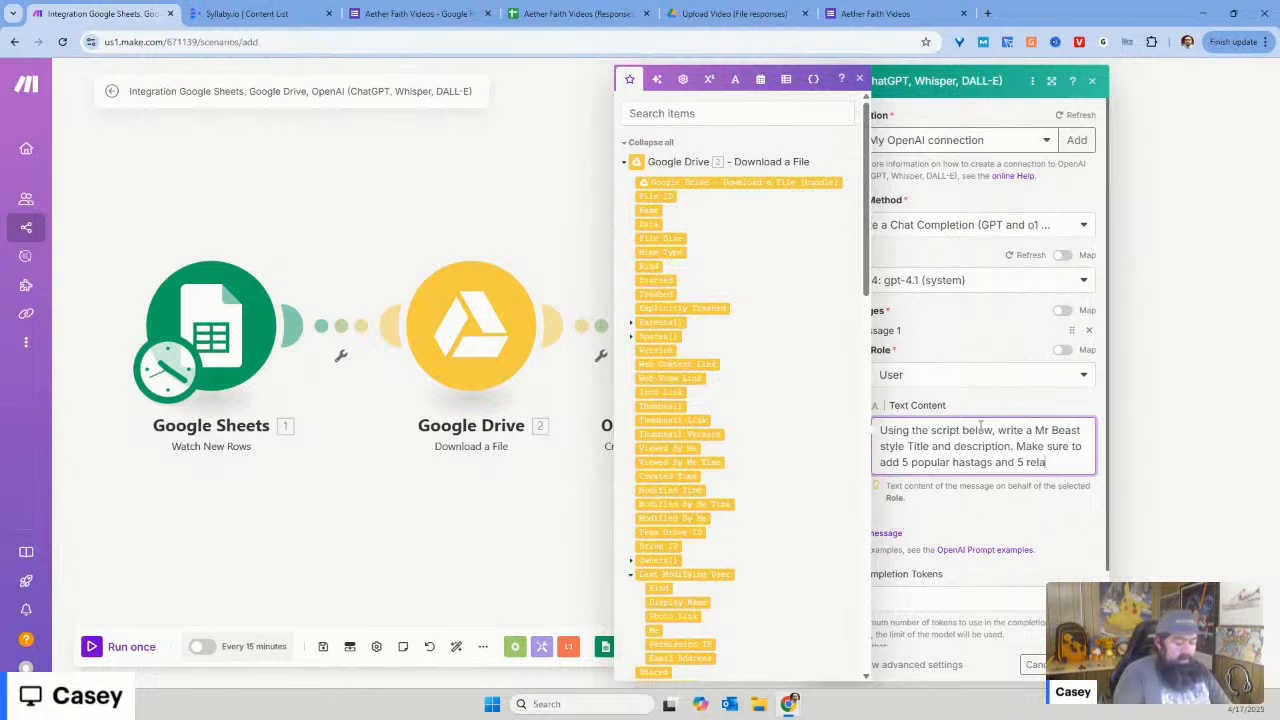
{"action": "type", "text": "ted has"}
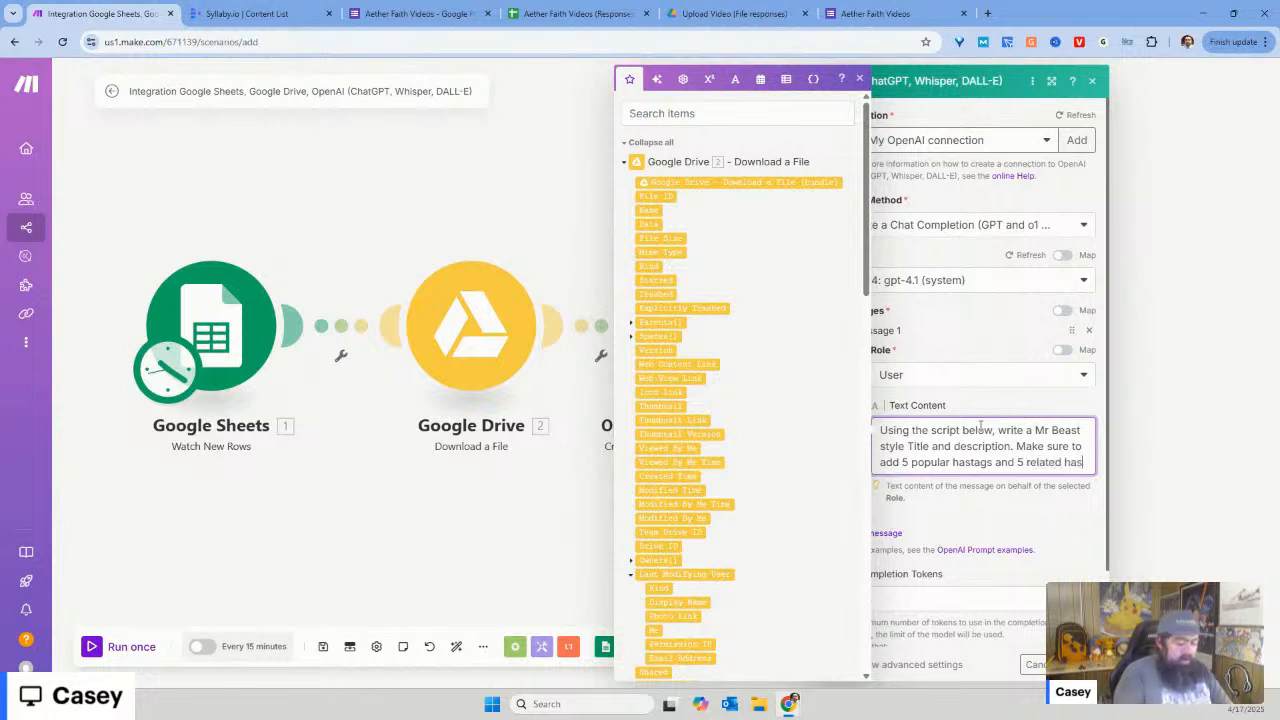
{"action": "type", "text": " htag"}
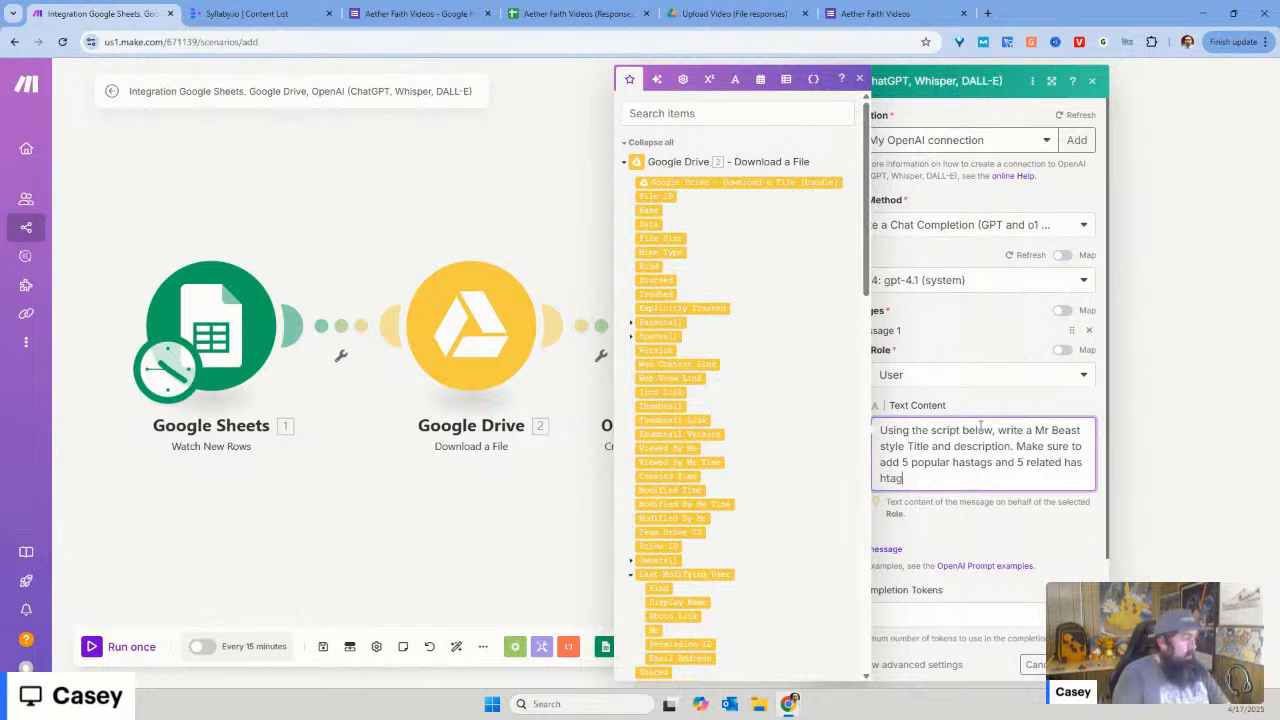
{"action": "type", "text": "s."}
Step: Add a separate paragraph "Only output the results." after a blank line in the message and save the OpenAI module
{"action": "key", "text": "Return"}
{"action": "key", "text": "Return"}
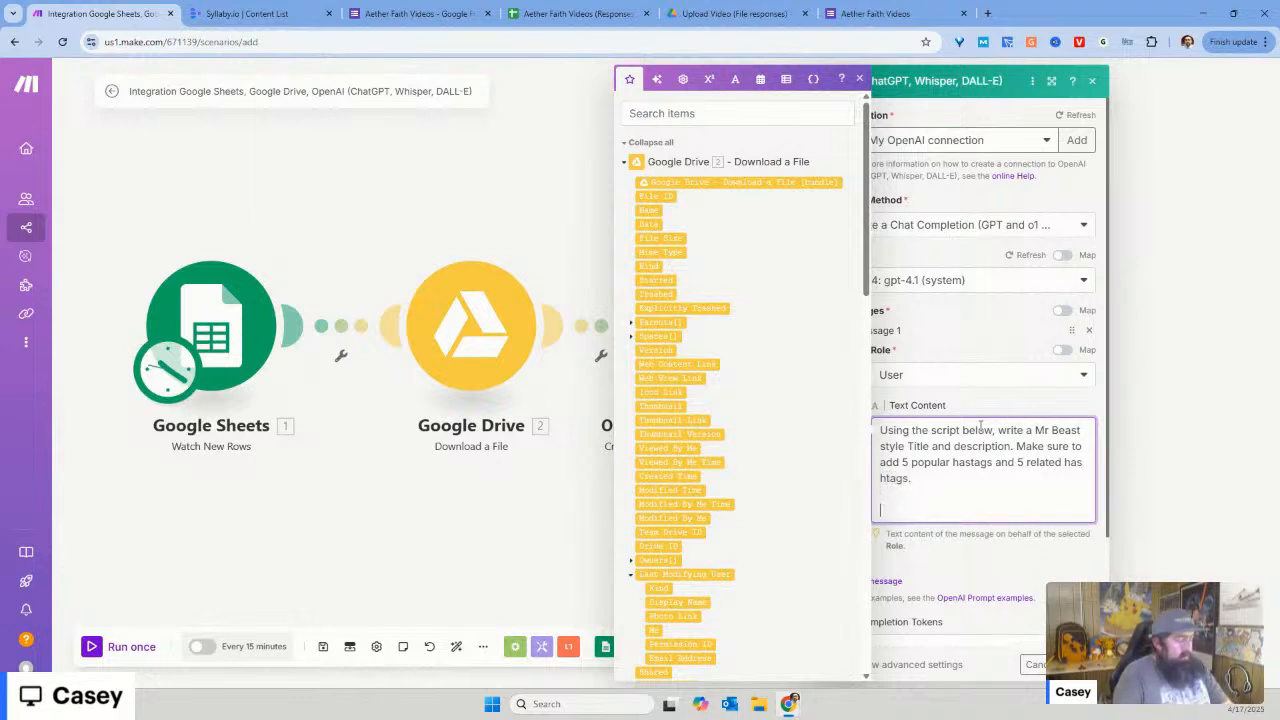
{"action": "type", "text": "On"}
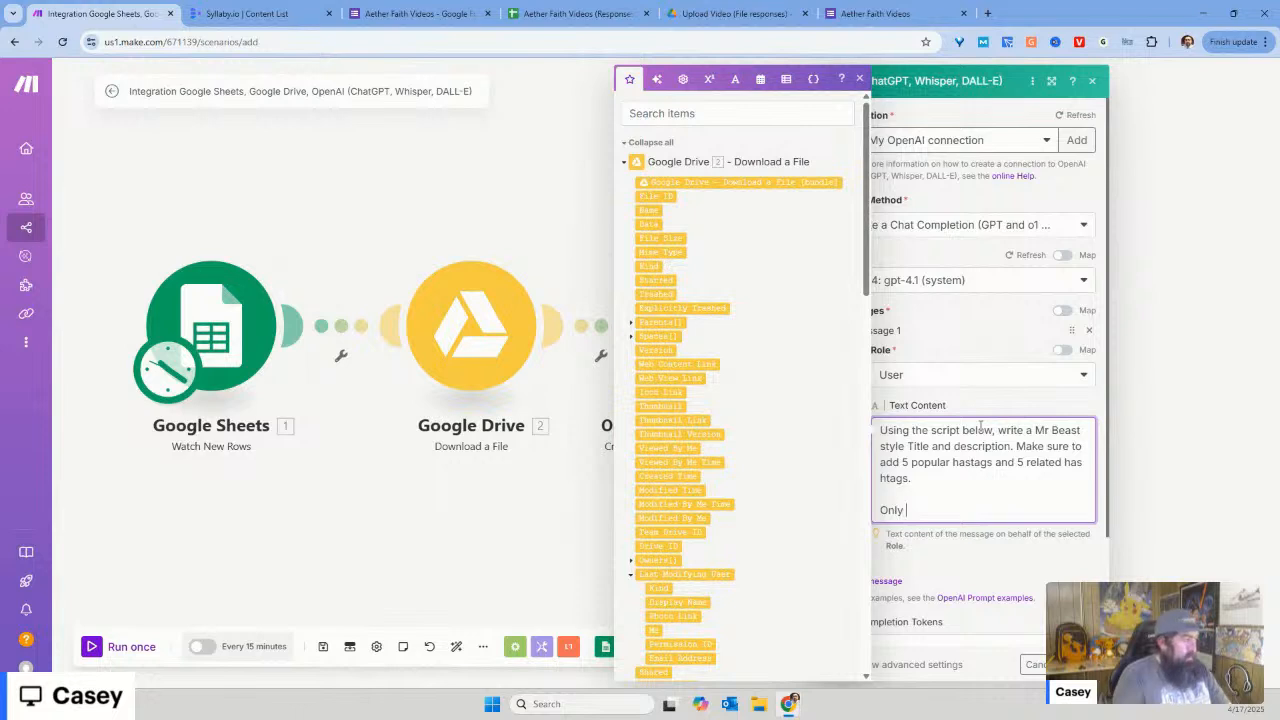
{"action": "type", "text": "ly "}
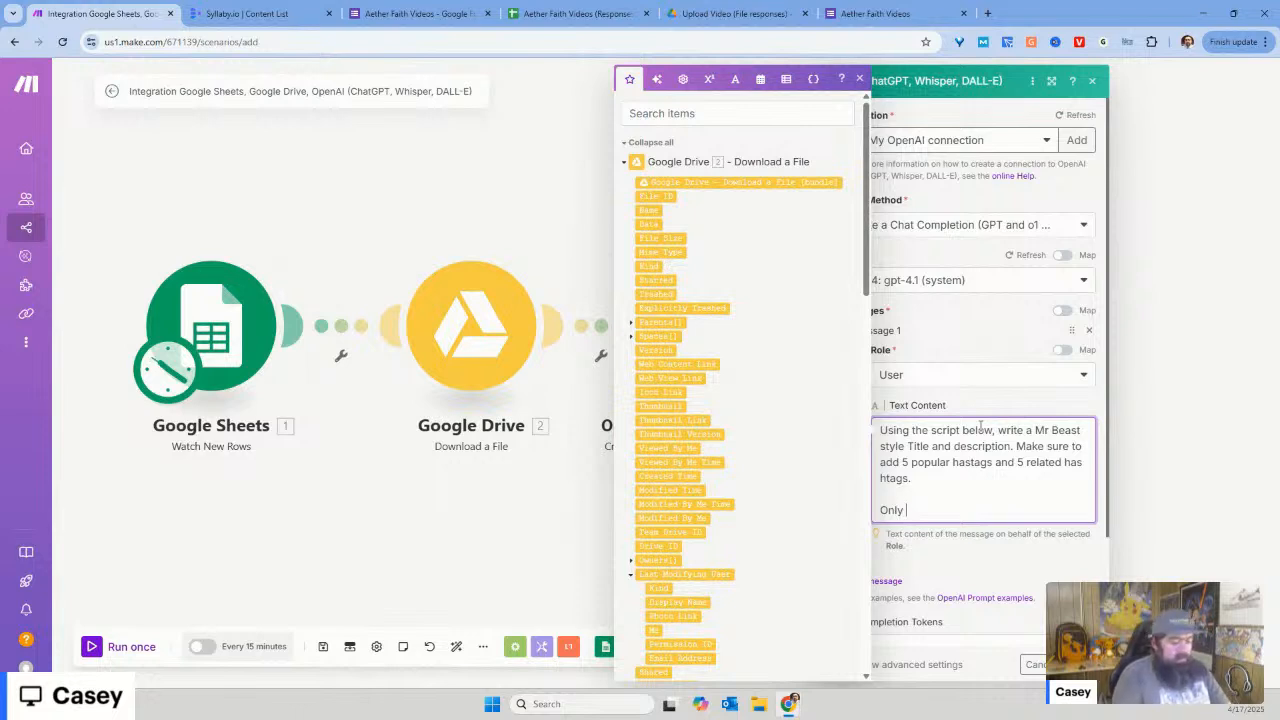
{"action": "type", "text": "o"}
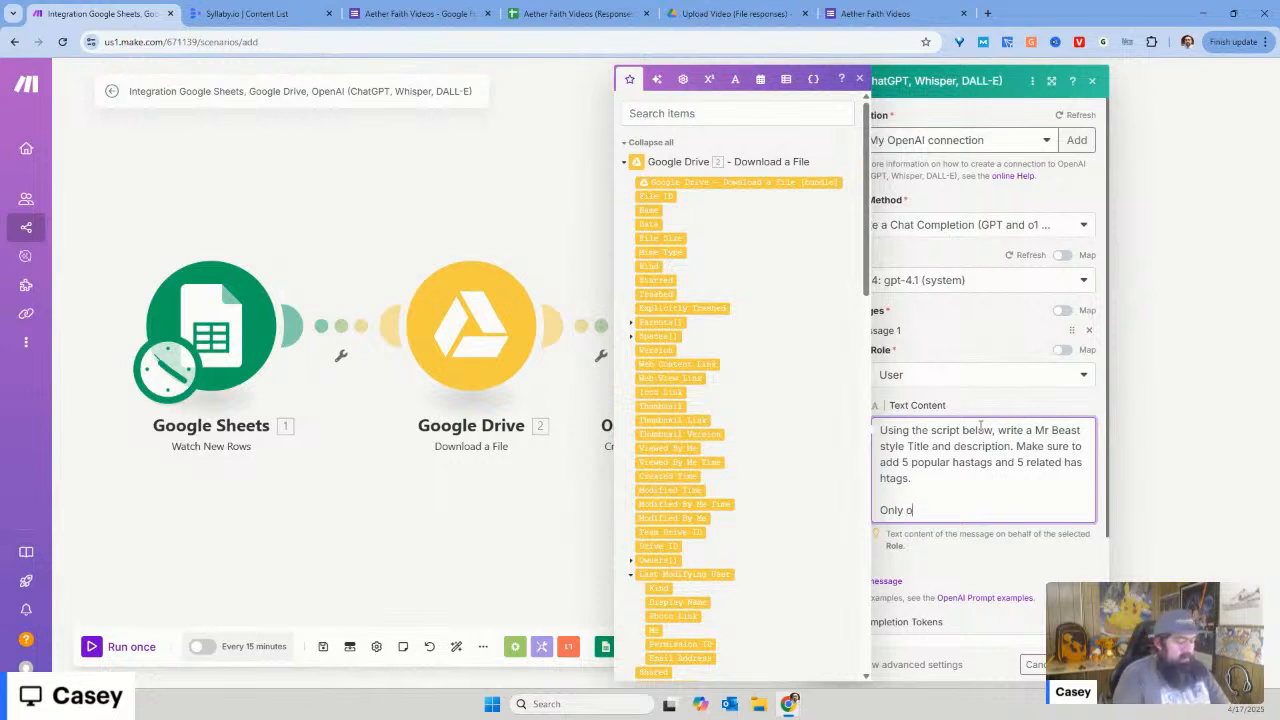
{"action": "type", "text": "utput th"}
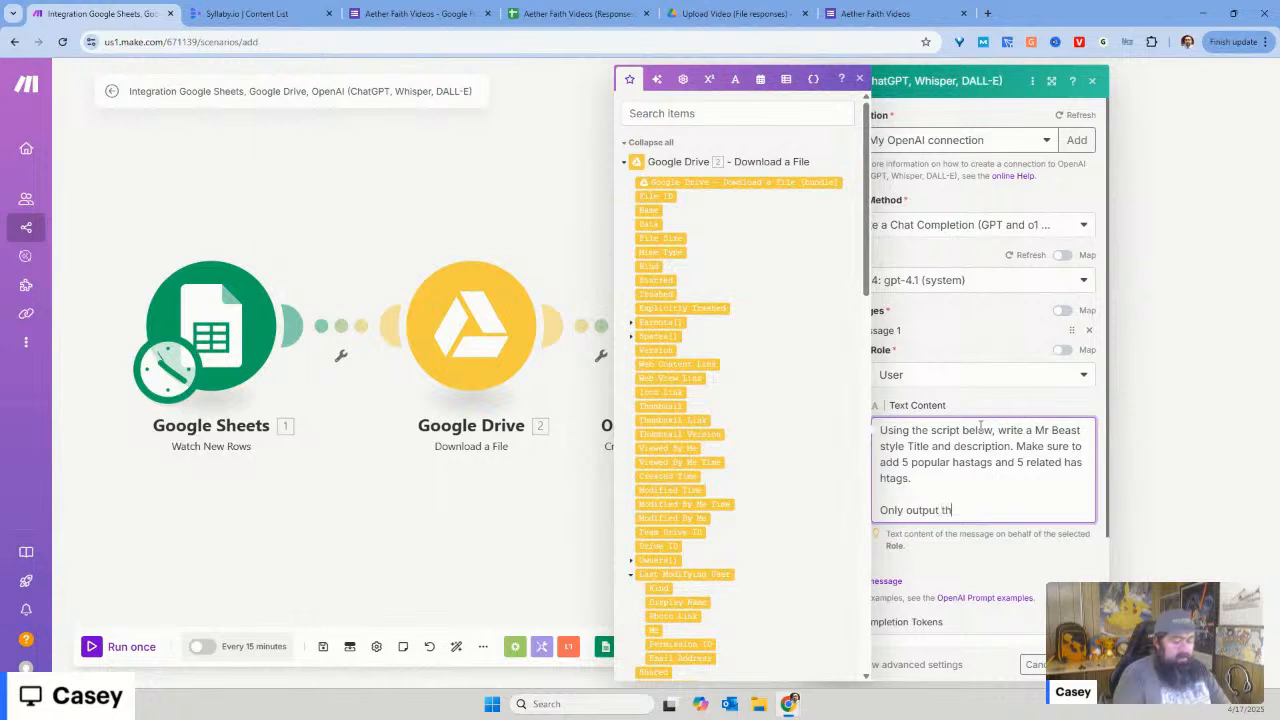
{"action": "type", "text": "e result"}
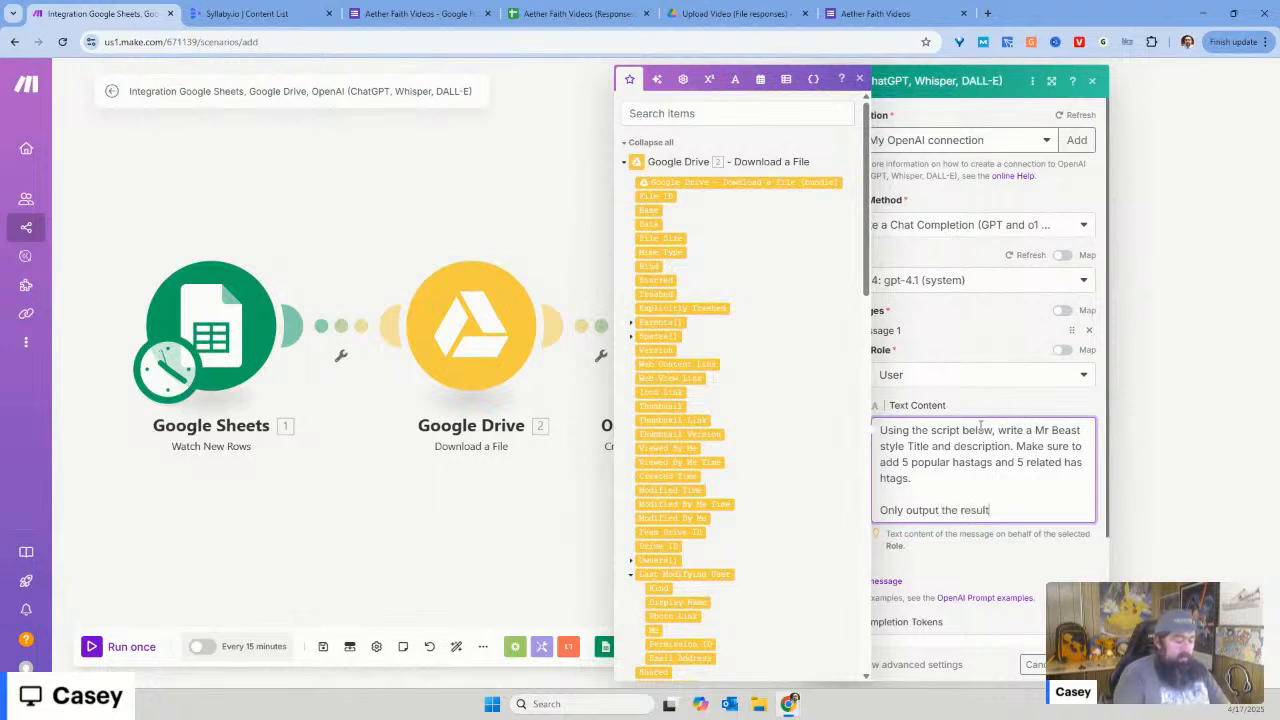
{"action": "type", "text": "s."}
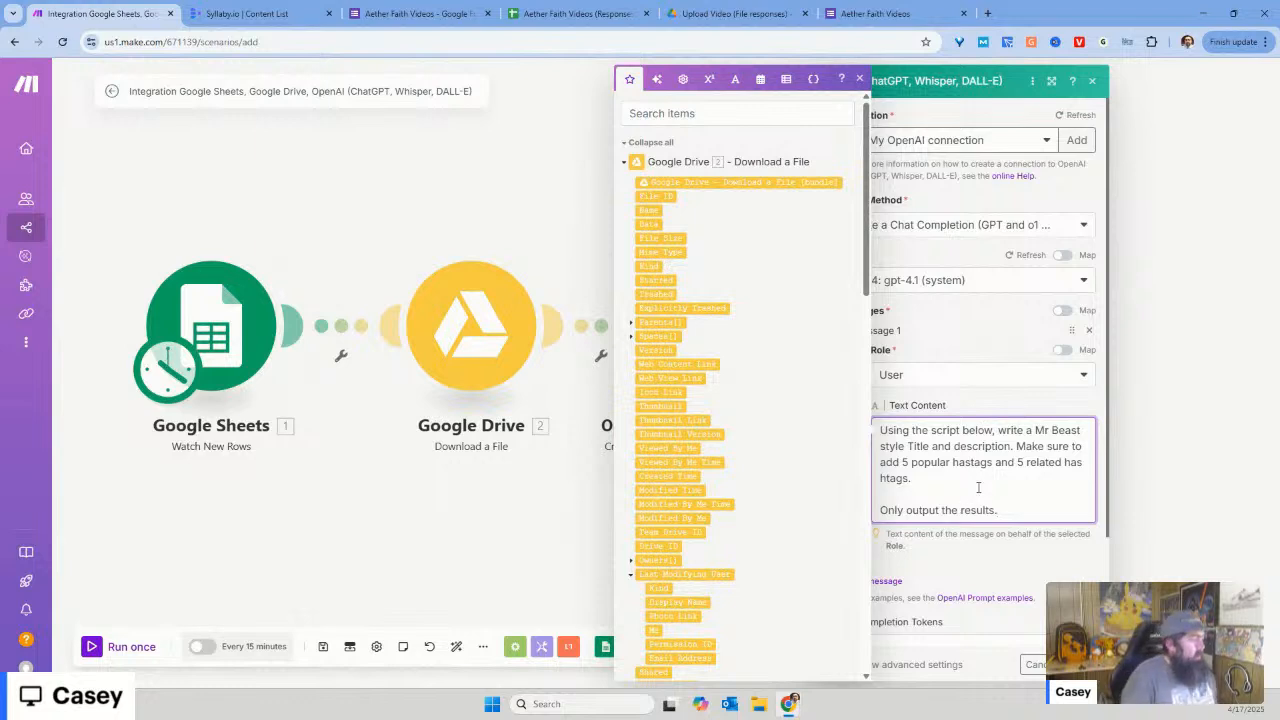
{"action": "scroll", "coordinate": [977, 486], "scroll_direction": "down", "scroll_amount": 1}
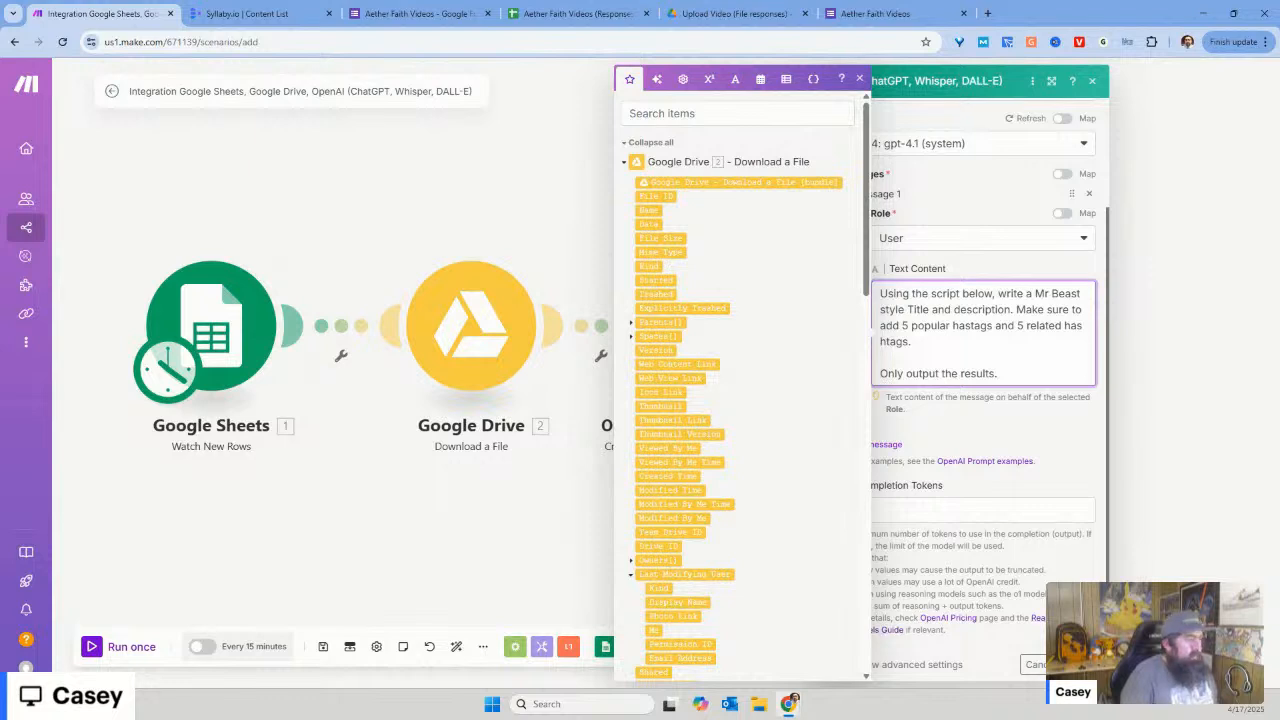
{"action": "left_click", "coordinate": [1083, 665]}
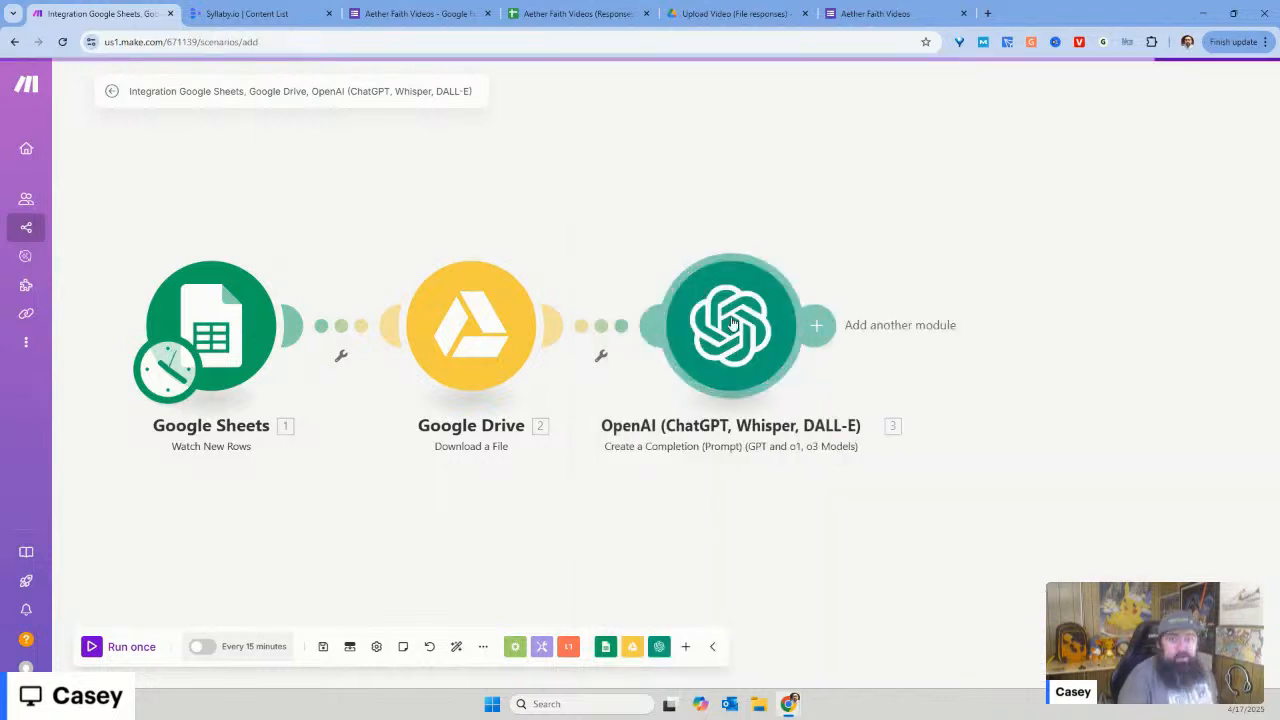
Step: Reopen the OpenAI module and add the paragraph "Here is the Script:" after a blank line at the end of the message text
{"action": "left_click", "coordinate": [781, 335]}
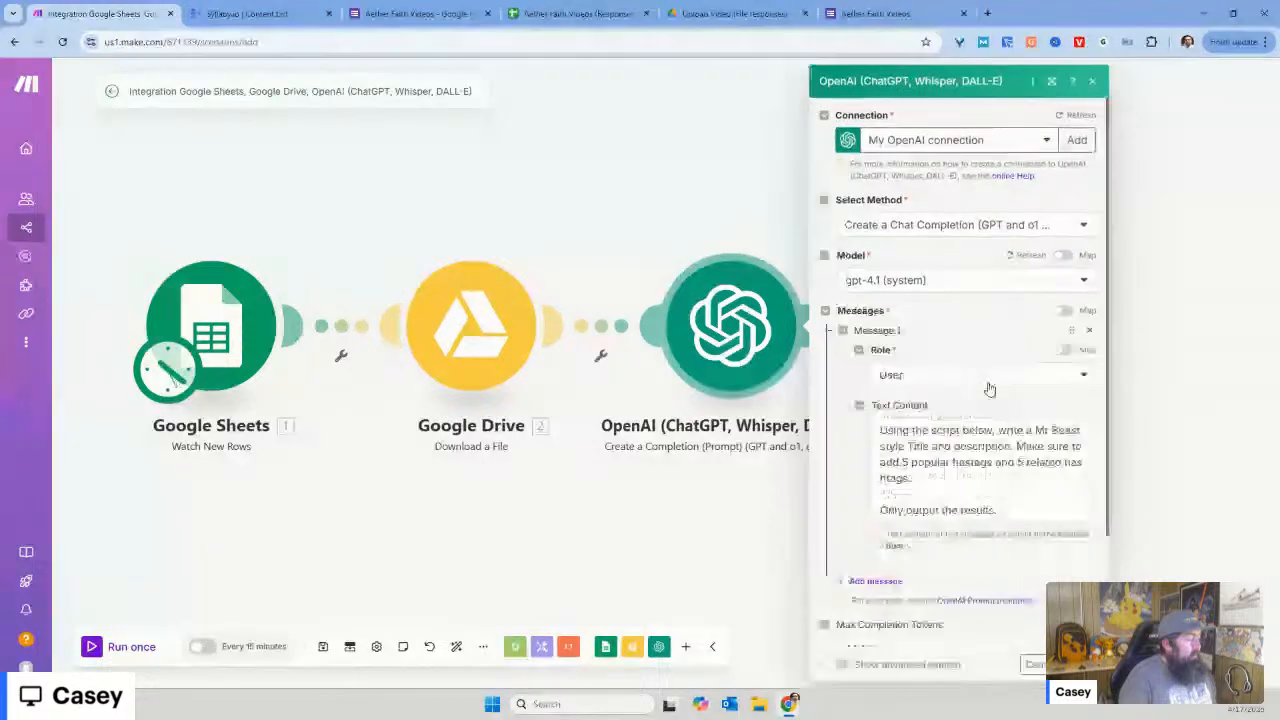
{"action": "scroll", "coordinate": [991, 389], "scroll_direction": "down", "scroll_amount": 1}
{"action": "left_click", "coordinate": [1007, 381]}
{"action": "key", "text": "Return"}
{"action": "key", "text": "Return"}
{"action": "type", "text": "H"}
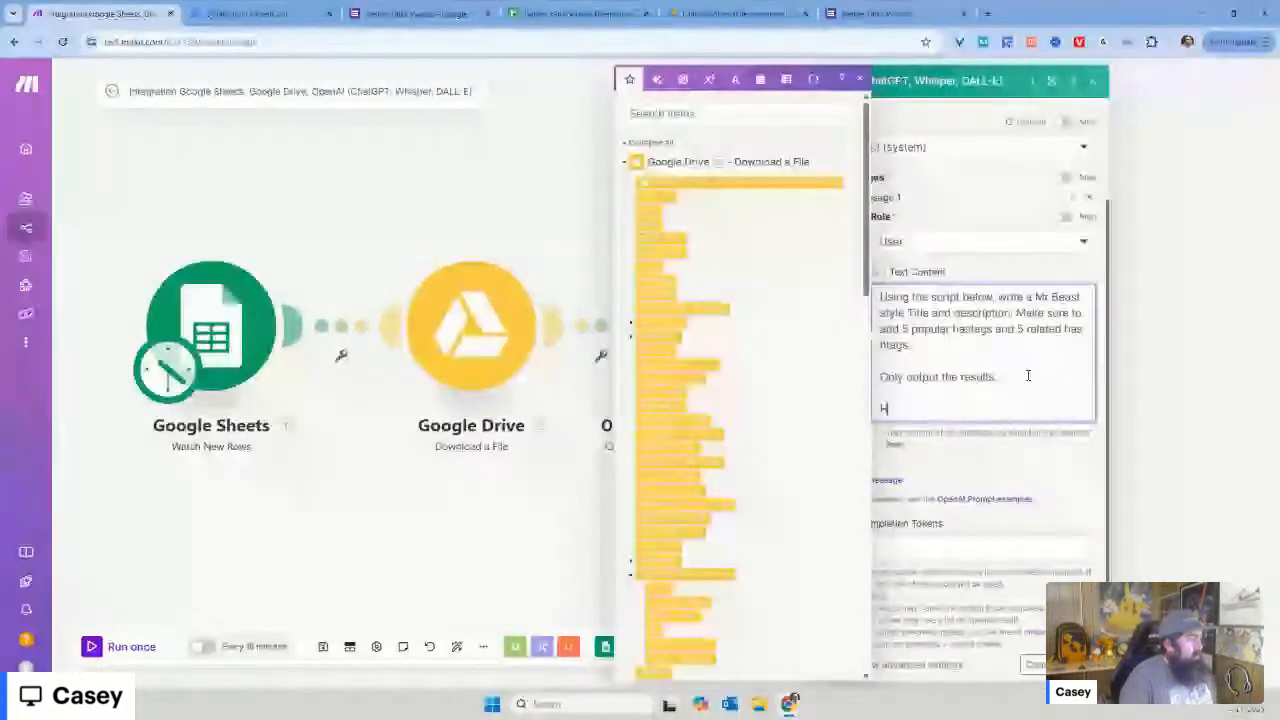
{"action": "type", "text": "ere is the"}
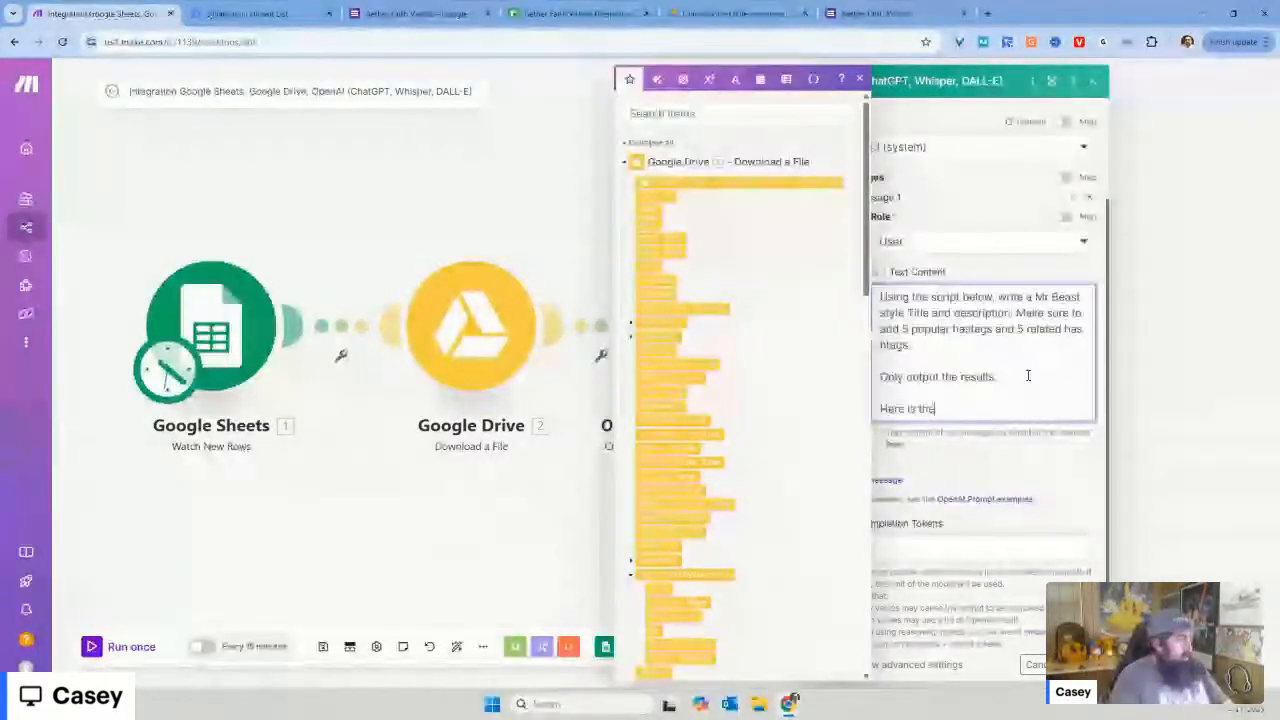
{"action": "type", "text": " Script:"}
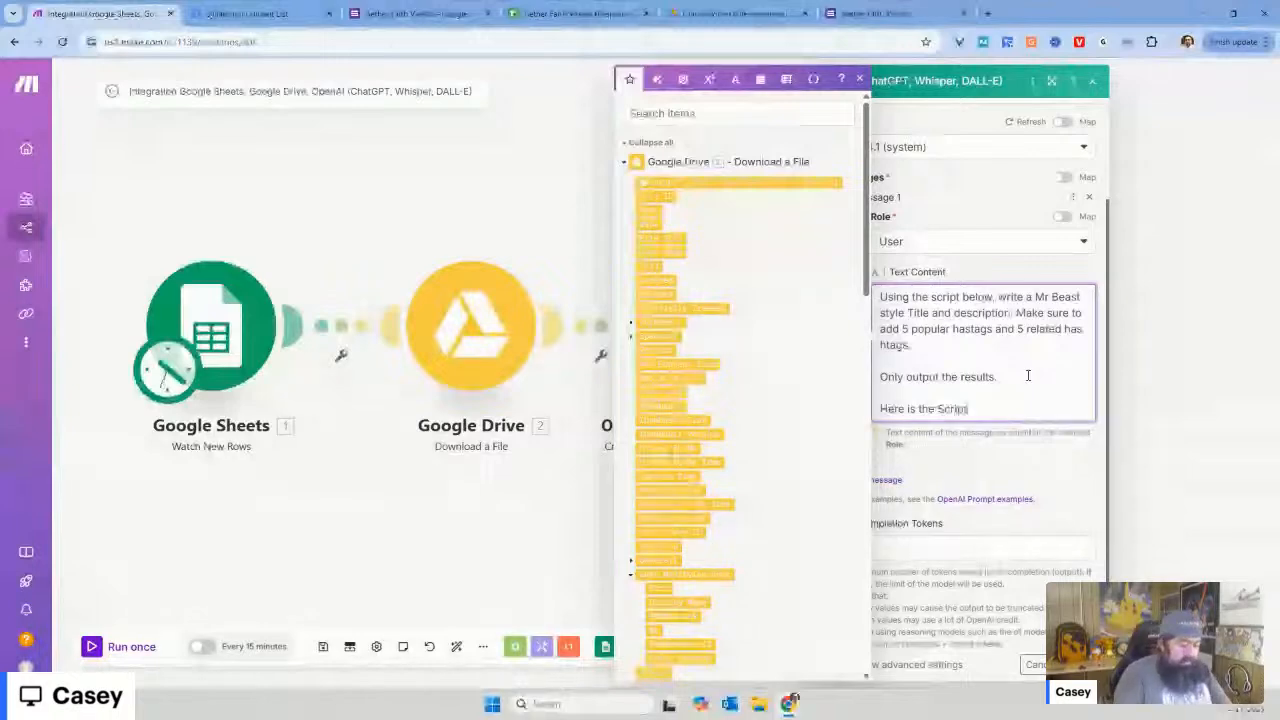
Step: Insert the Google Sheets Script (B) value on a new line below "Here is the Script:" in the message and save the OpenAI module
{"action": "key", "text": "Return"}
{"action": "scroll", "coordinate": [709, 452], "scroll_direction": "down", "scroll_amount": 10}
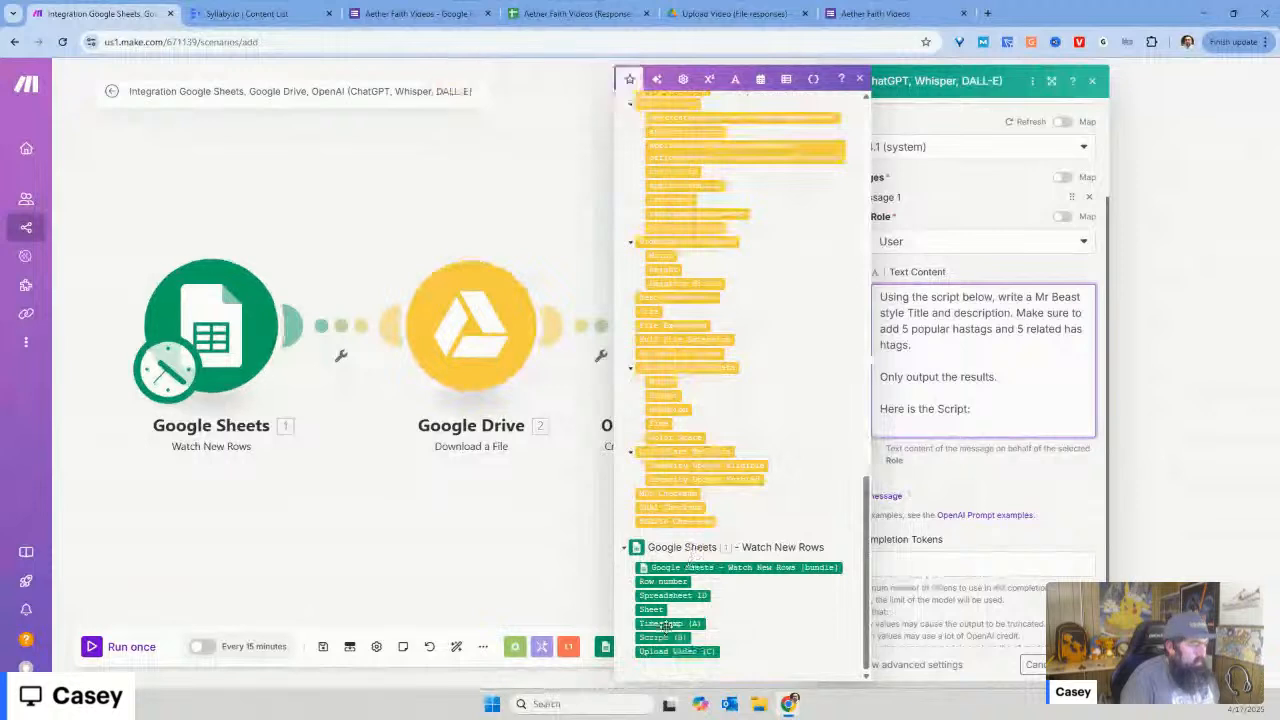
{"action": "left_click", "coordinate": [657, 638]}
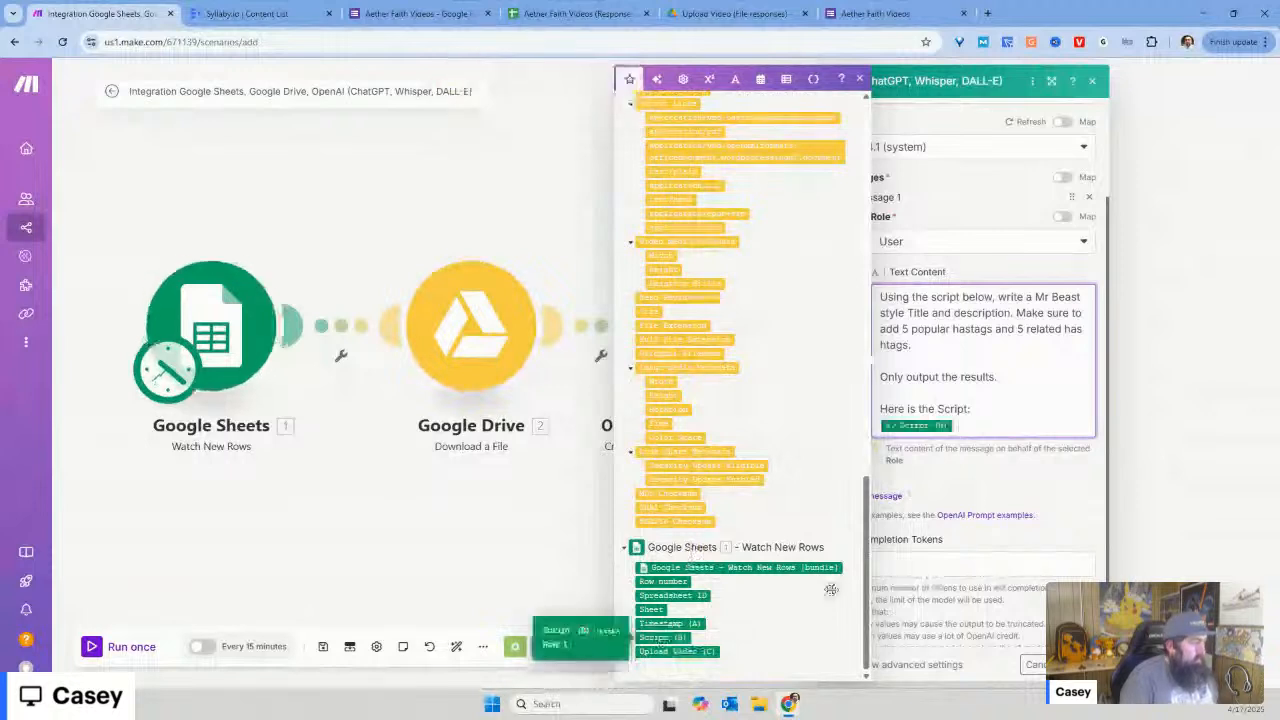
{"action": "left_click", "coordinate": [986, 616]}
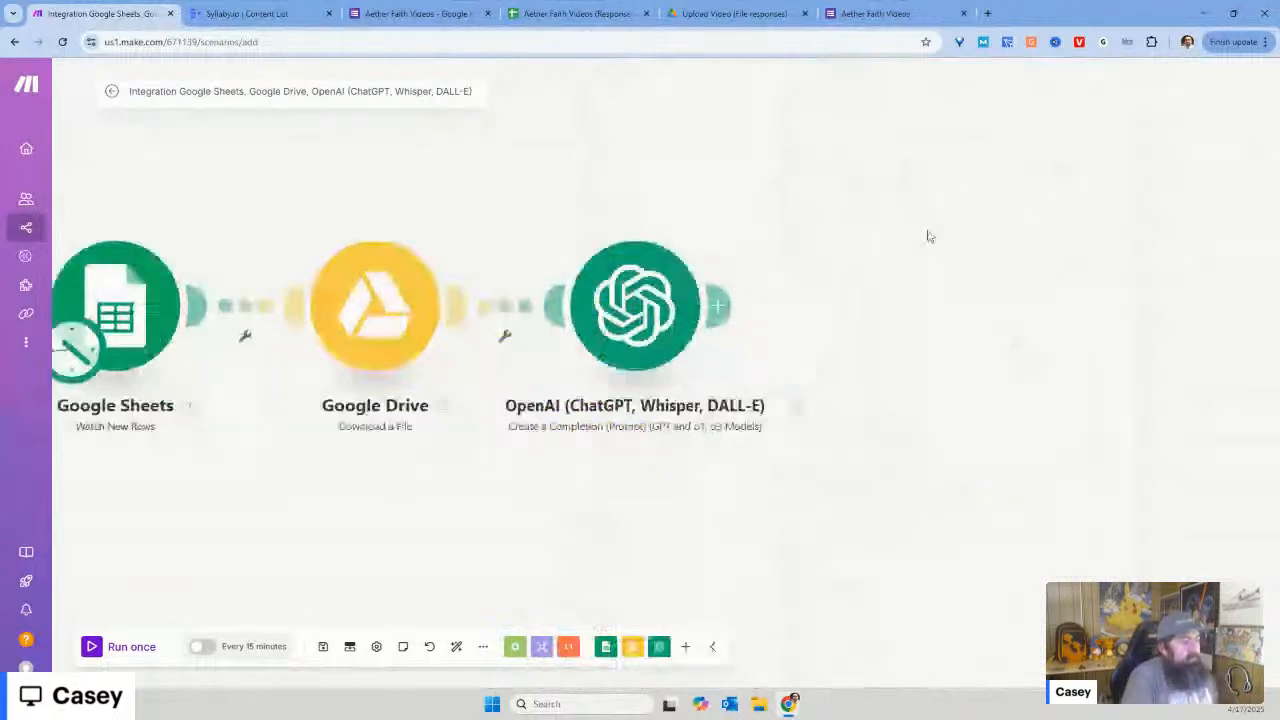
Step: Add a Facebook Pages "Upload a Video" module after the OpenAI module
{"action": "left_click_drag", "start_coordinate": [929, 236], "coordinate": [941, 266]}
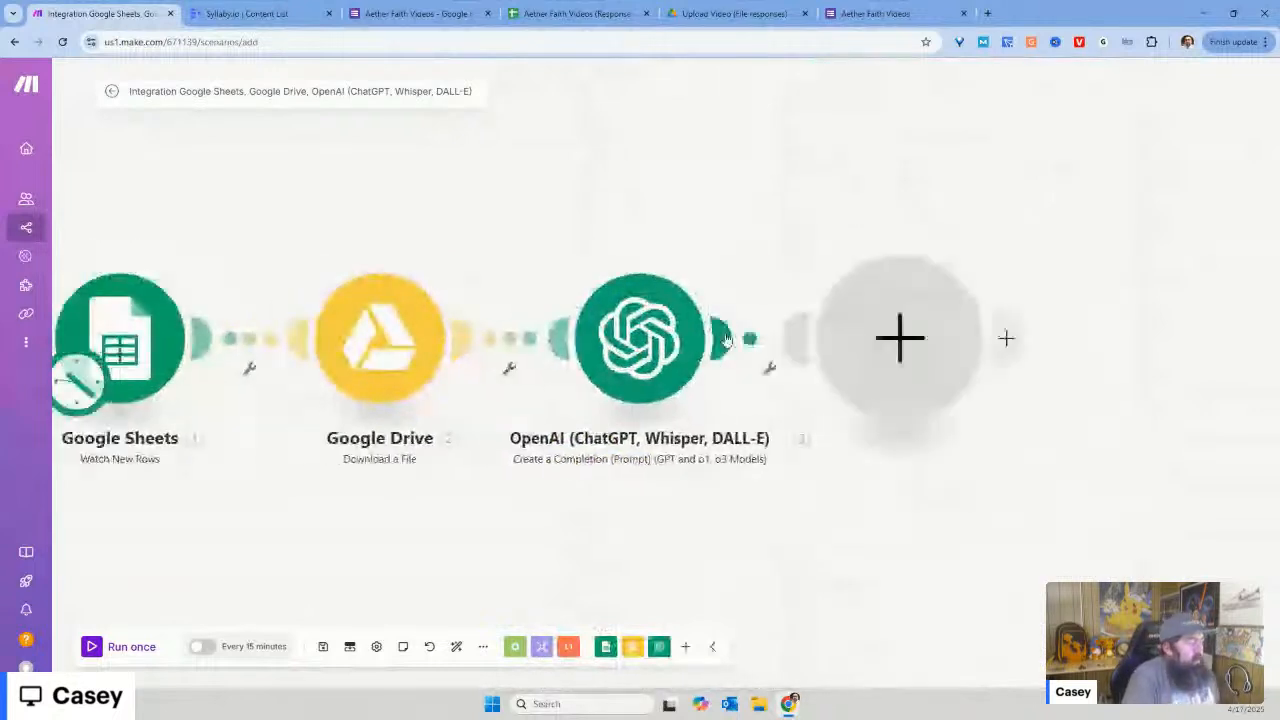
{"action": "left_click", "coordinate": [918, 310]}
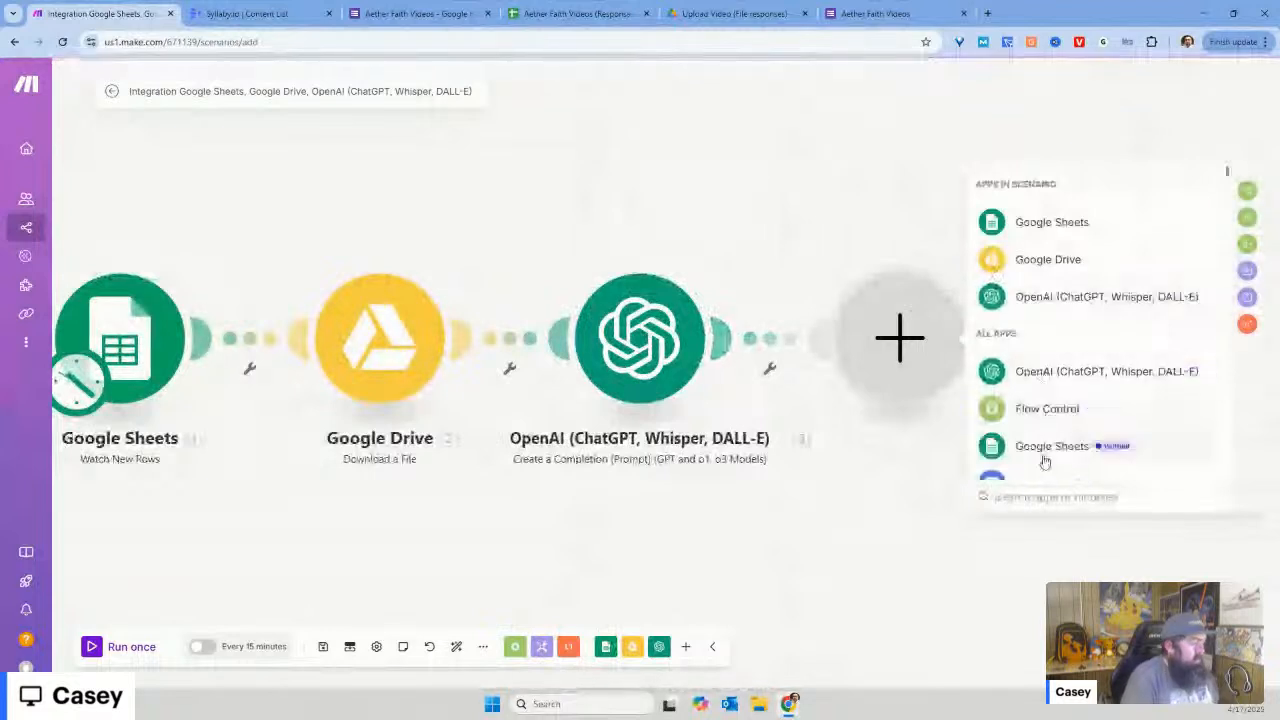
{"action": "type", "text": "face"}
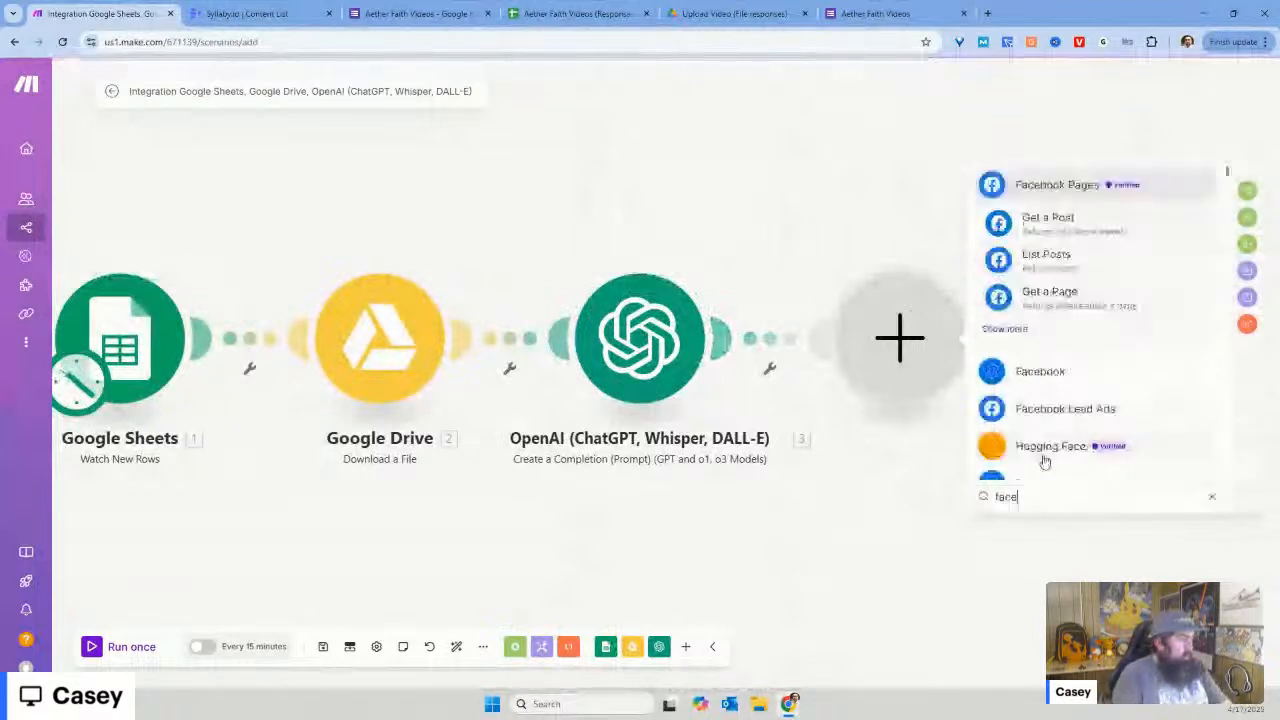
{"action": "left_click", "coordinate": [1050, 195]}
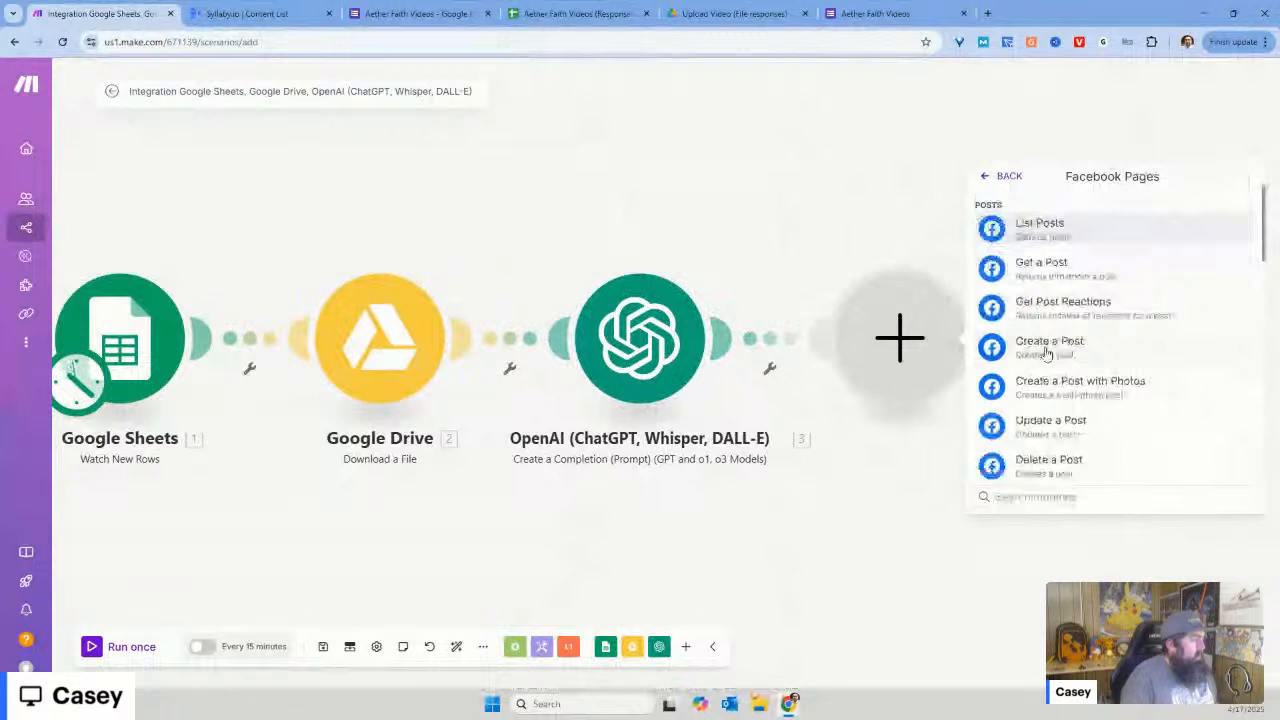
{"action": "scroll", "coordinate": [1083, 349], "scroll_direction": "down", "scroll_amount": 2}
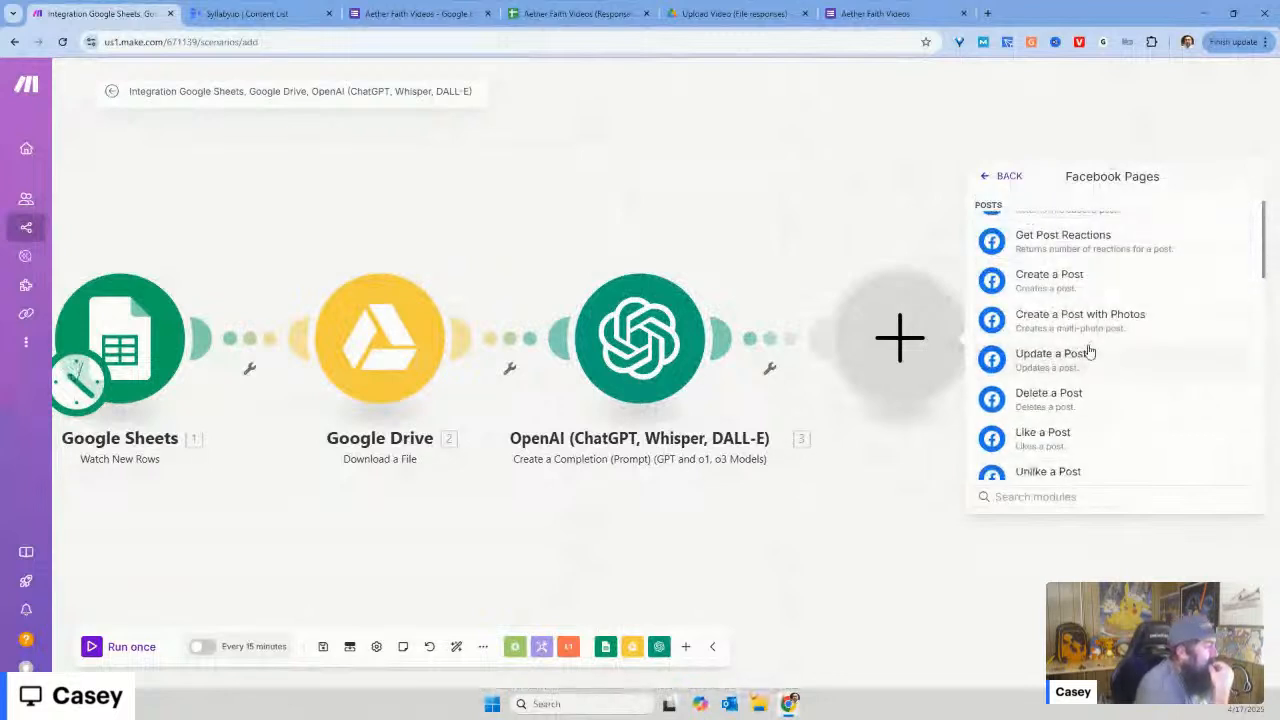
{"action": "scroll", "coordinate": [1089, 353], "scroll_direction": "down", "scroll_amount": 2}
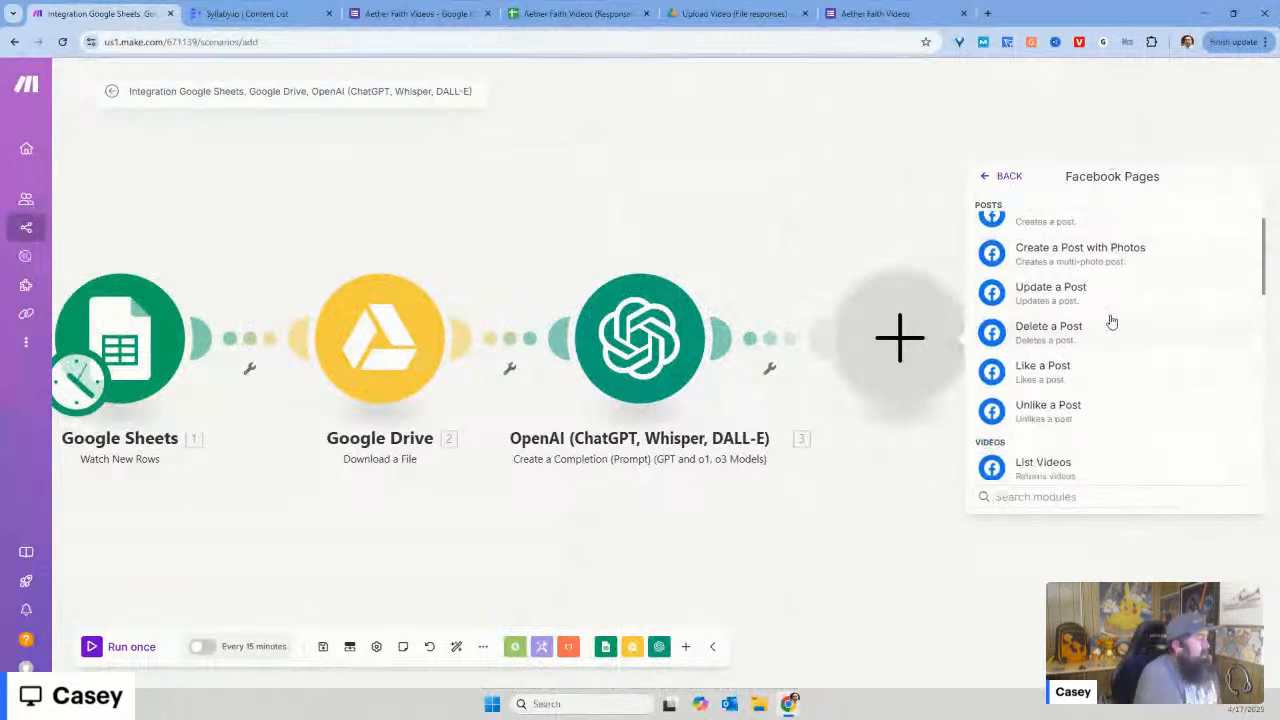
{"action": "scroll", "coordinate": [1111, 298], "scroll_direction": "down", "scroll_amount": 6}
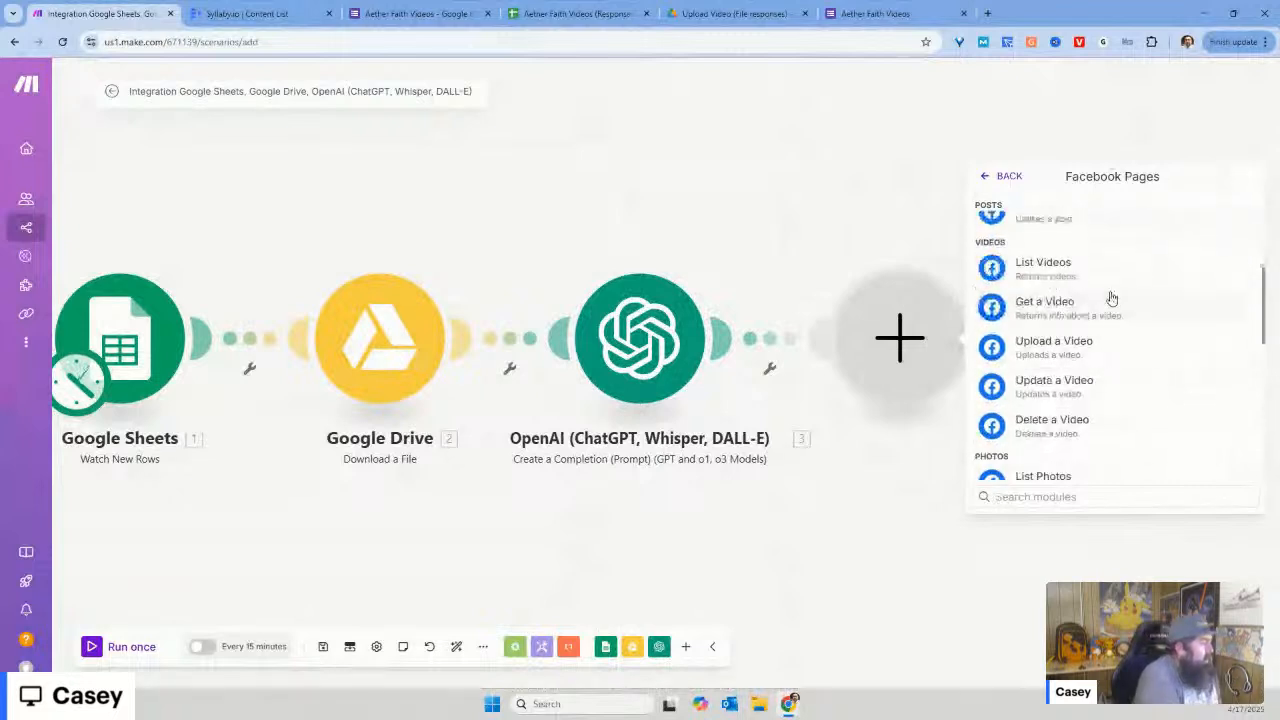
{"action": "left_click", "coordinate": [1118, 347]}
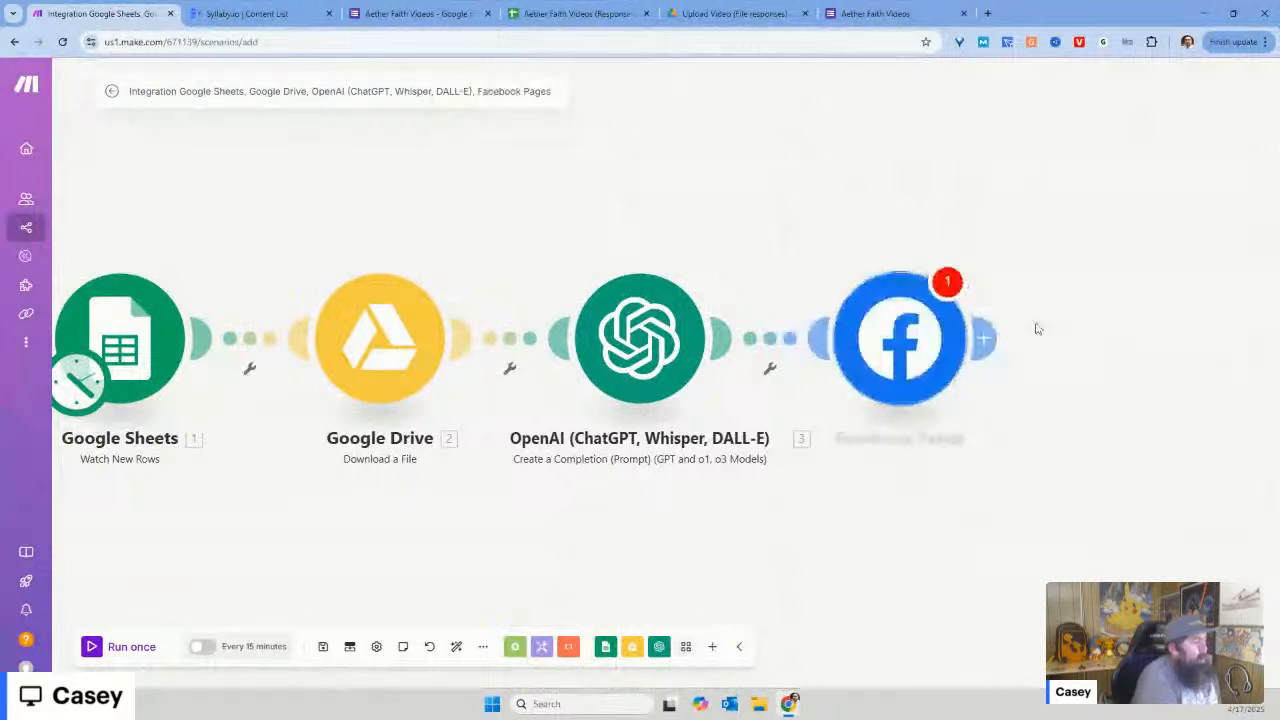
Step: Open the Facebook Pages module and choose Aether Faith as the page and "upload a video" as the type
{"action": "left_click", "coordinate": [910, 341]}
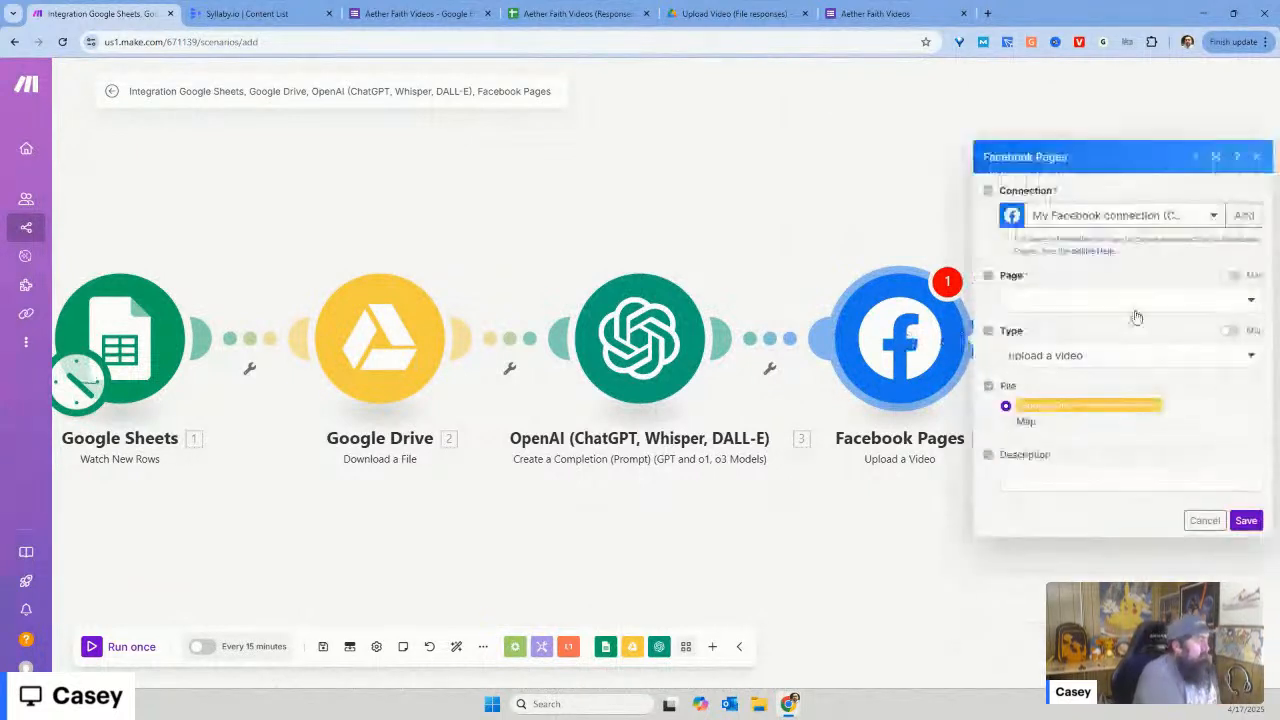
{"action": "left_click", "coordinate": [1130, 302]}
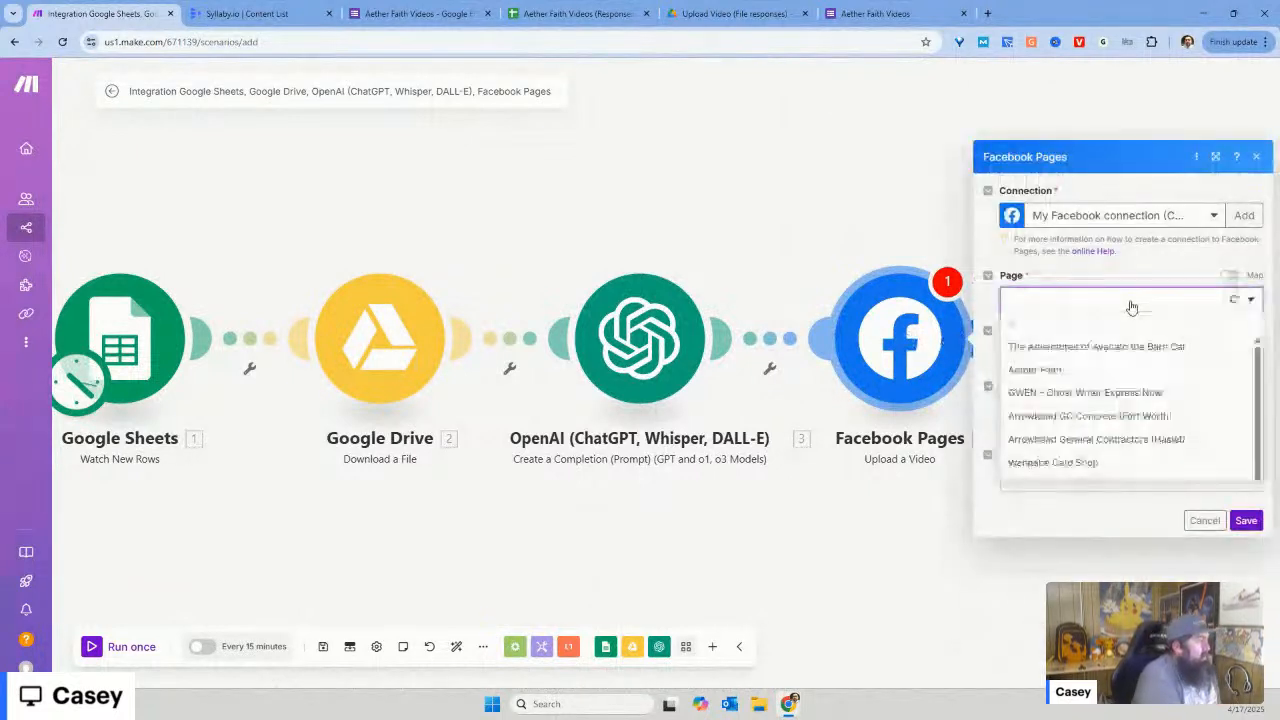
{"action": "left_click", "coordinate": [1114, 371]}
{"action": "left_click", "coordinate": [1031, 358]}
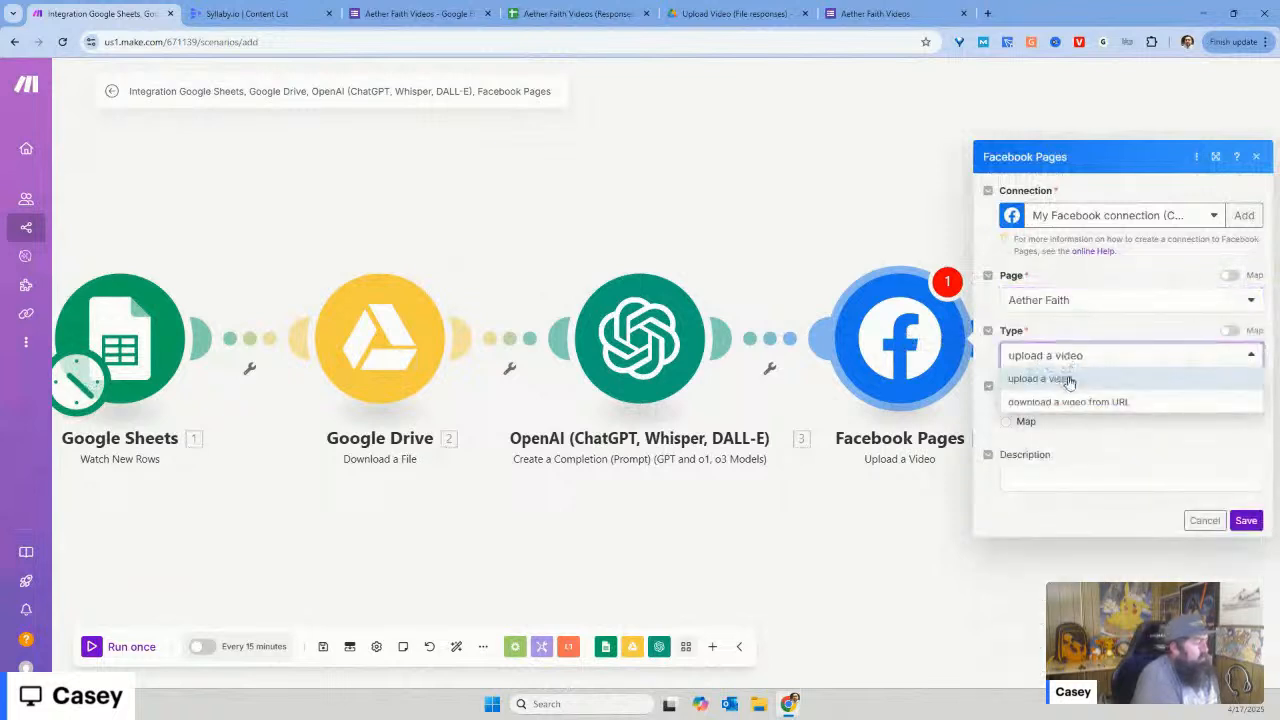
{"action": "left_click", "coordinate": [1068, 380]}
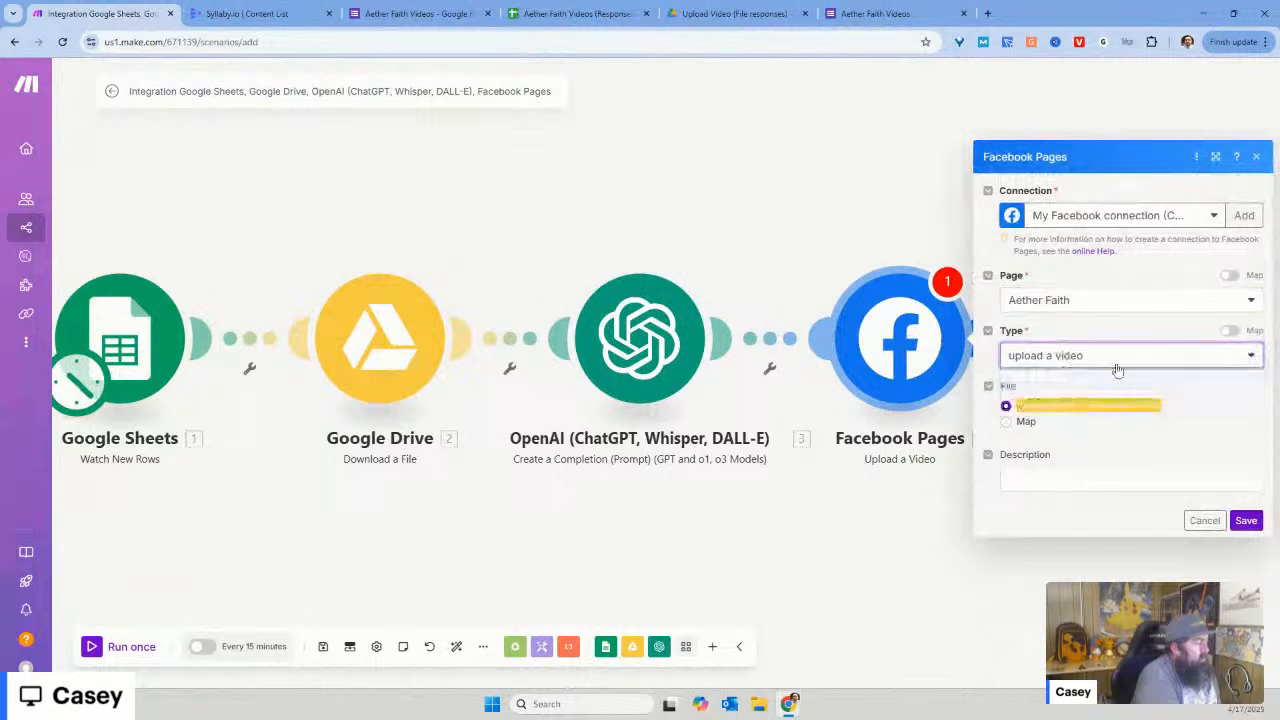
Step: Turn on mapping for the Facebook module's type, map the OpenAI Result into the description and save the module
{"action": "left_click", "coordinate": [1230, 331]}
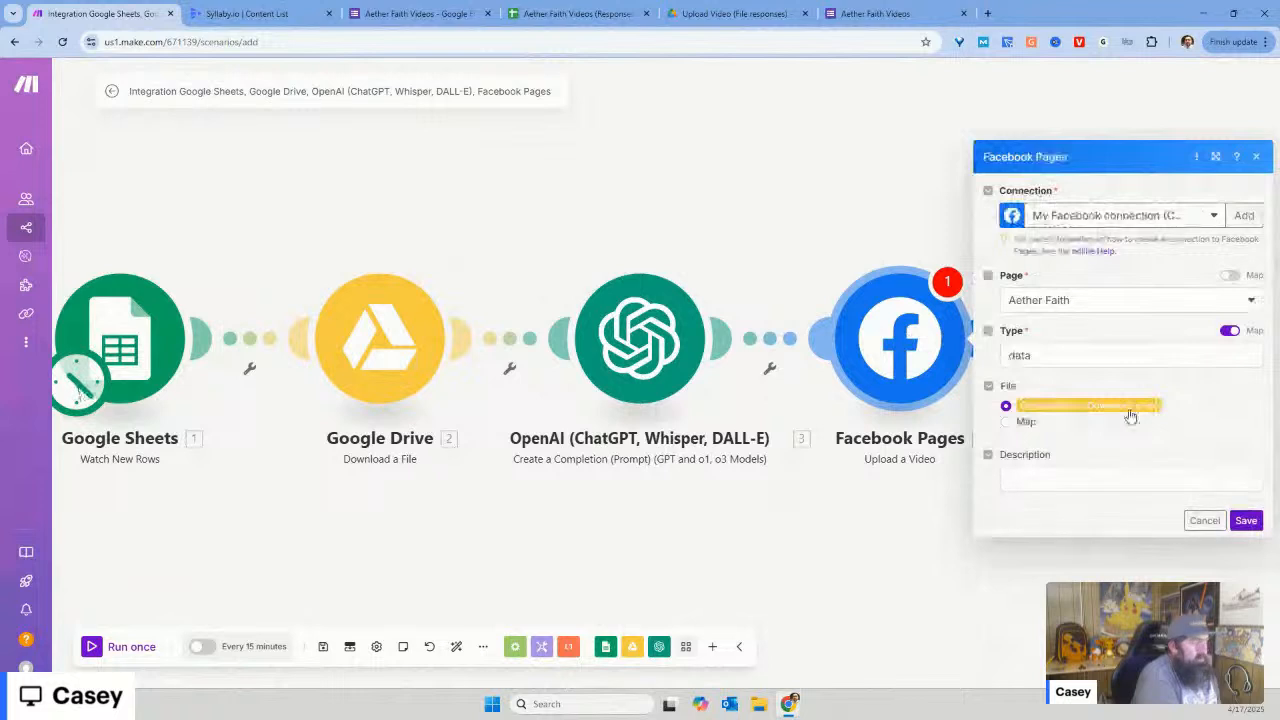
{"action": "left_click", "coordinate": [1054, 480]}
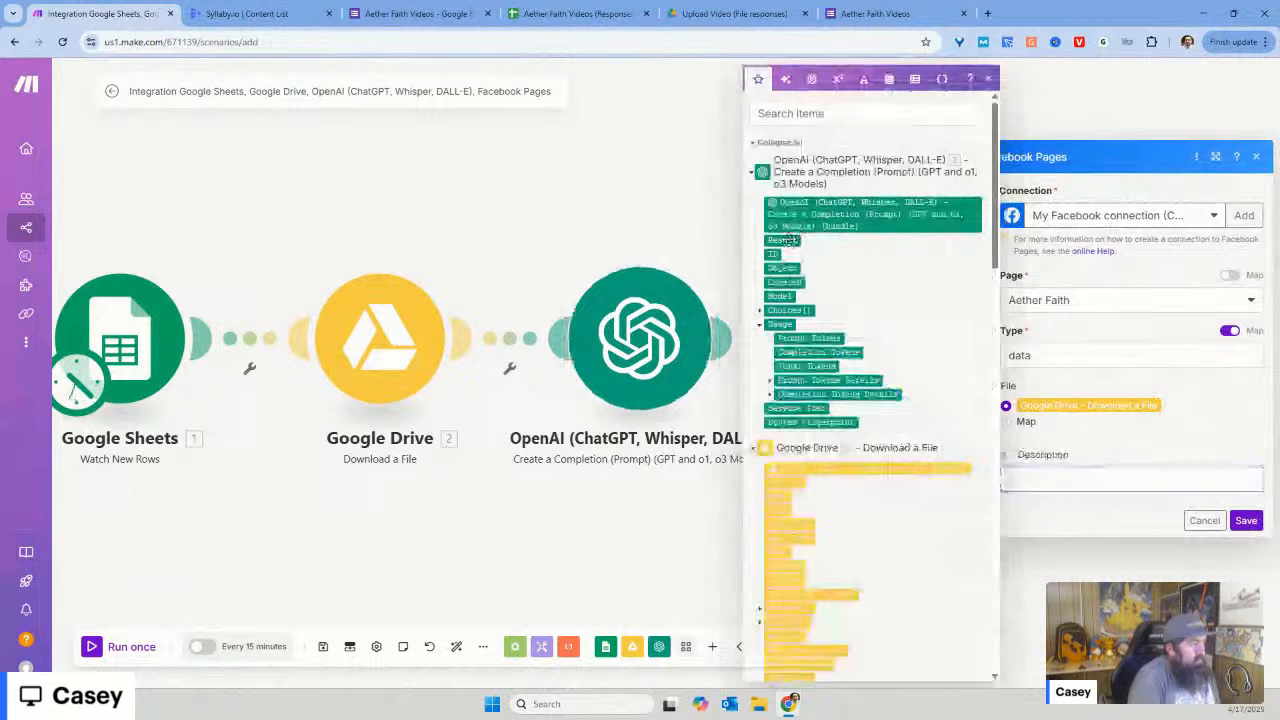
{"action": "left_click", "coordinate": [788, 240]}
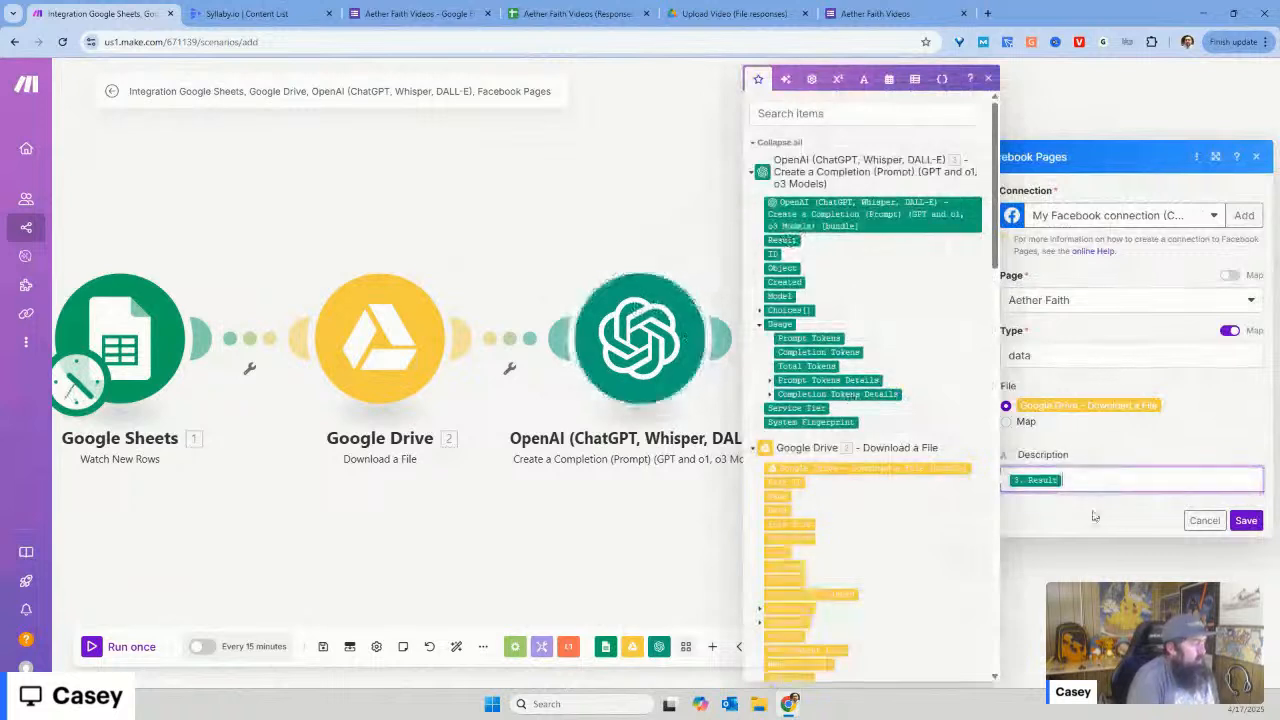
{"action": "left_click", "coordinate": [1242, 530]}
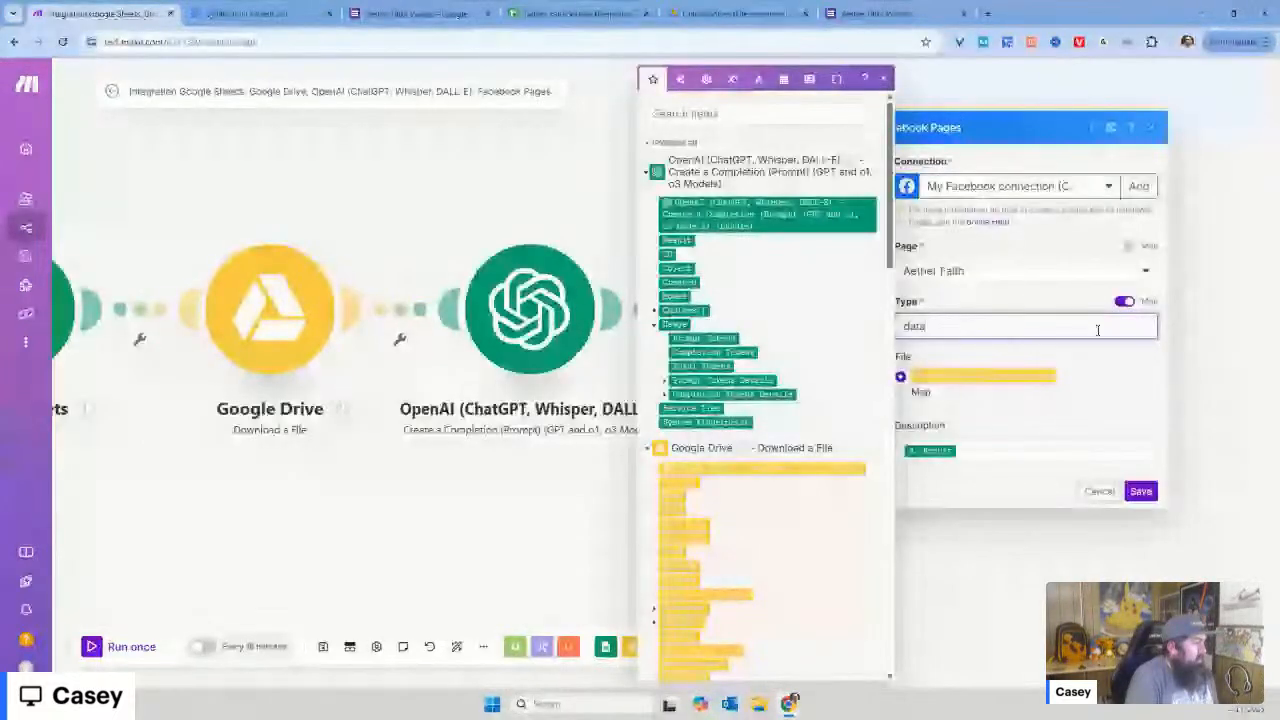
Step: Turn off mapping for the Facebook module's type and save it, then save and auto-align the scenario
{"action": "left_click", "coordinate": [1124, 301]}
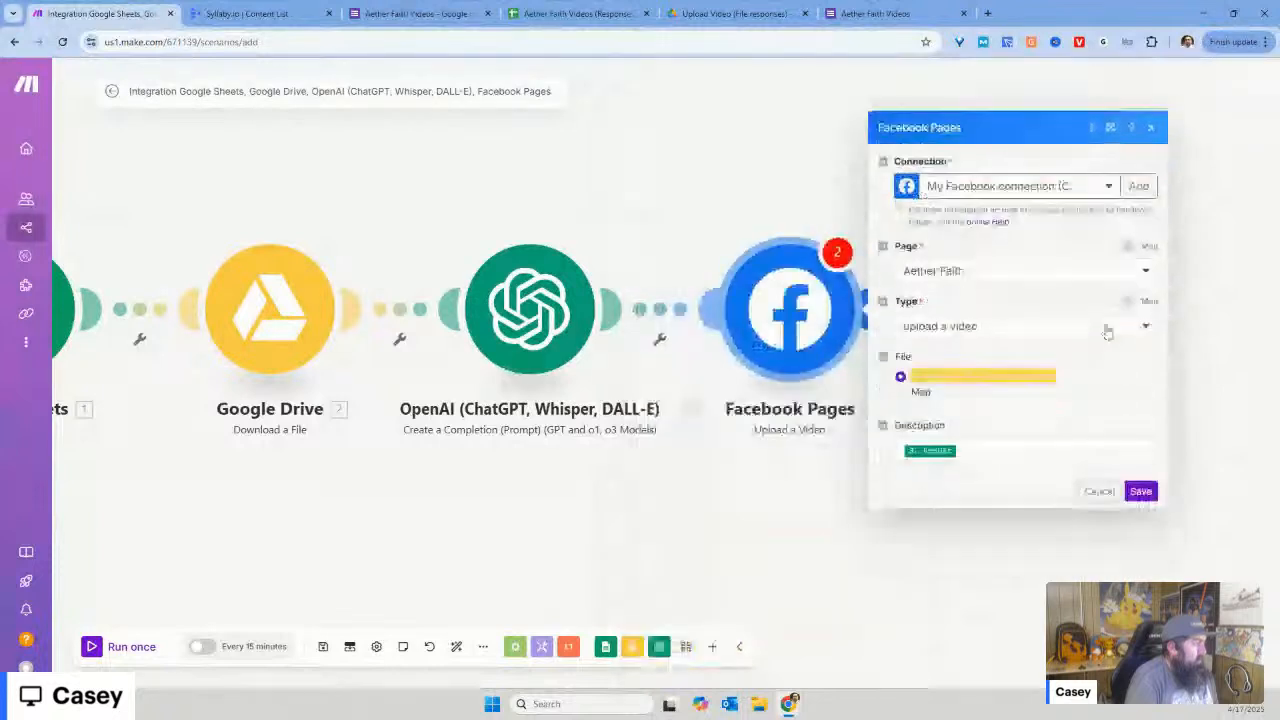
{"action": "left_click", "coordinate": [1143, 491]}
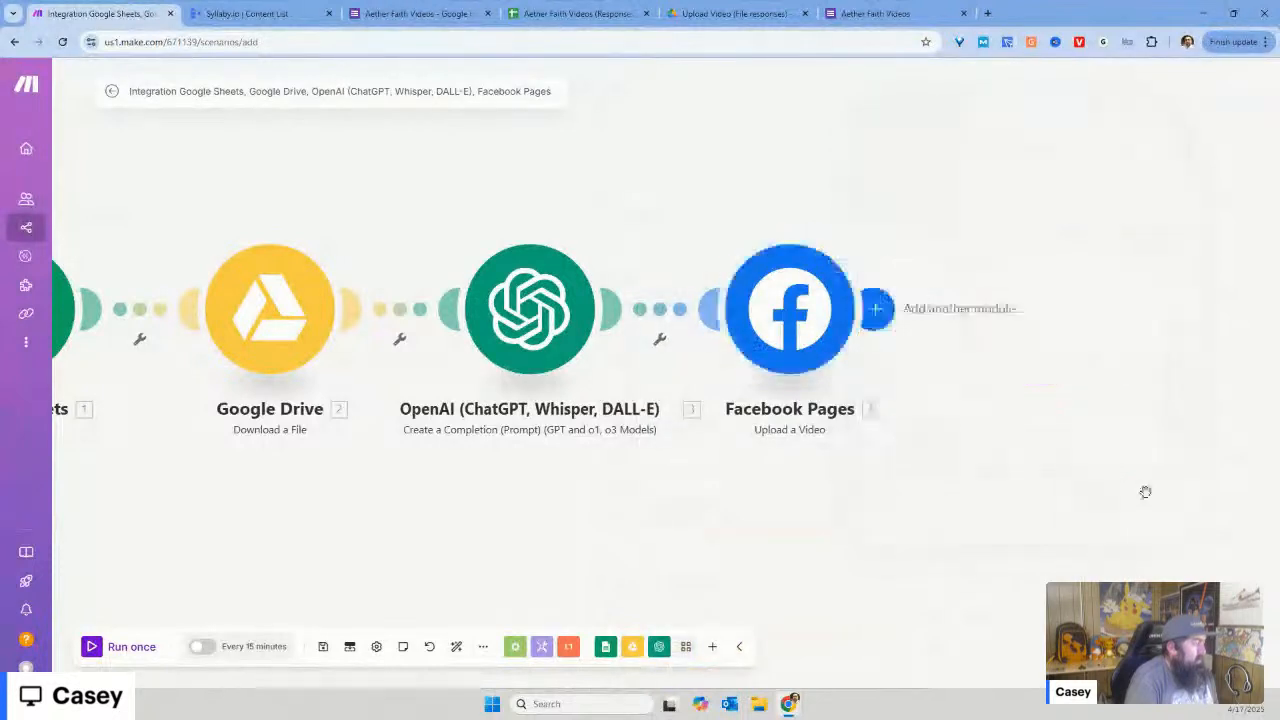
{"action": "left_click", "coordinate": [322, 648]}
{"action": "left_click", "coordinate": [456, 648]}
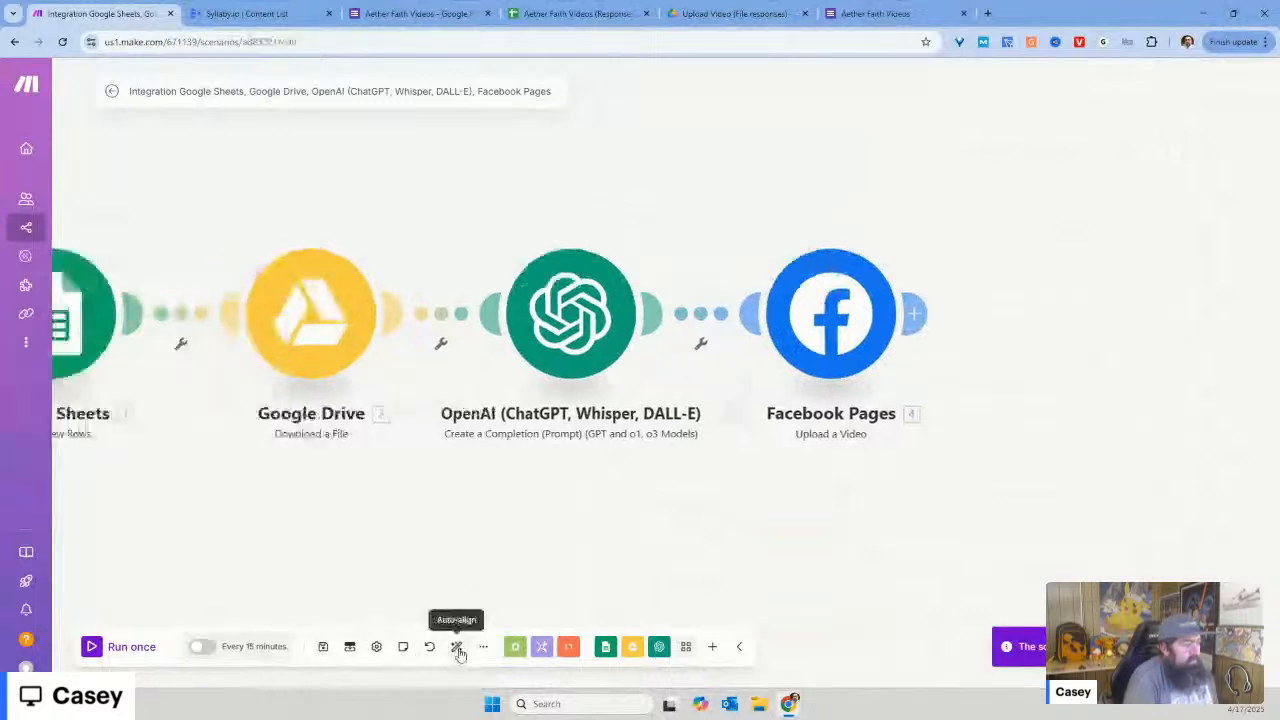
Step: Copy the script of the newest Bible devotional video in Syllaby and paste it as the Script answer in the Aether Faith Videos form
{"action": "left_click", "coordinate": [908, 18]}
{"action": "left_click", "coordinate": [278, 14]}
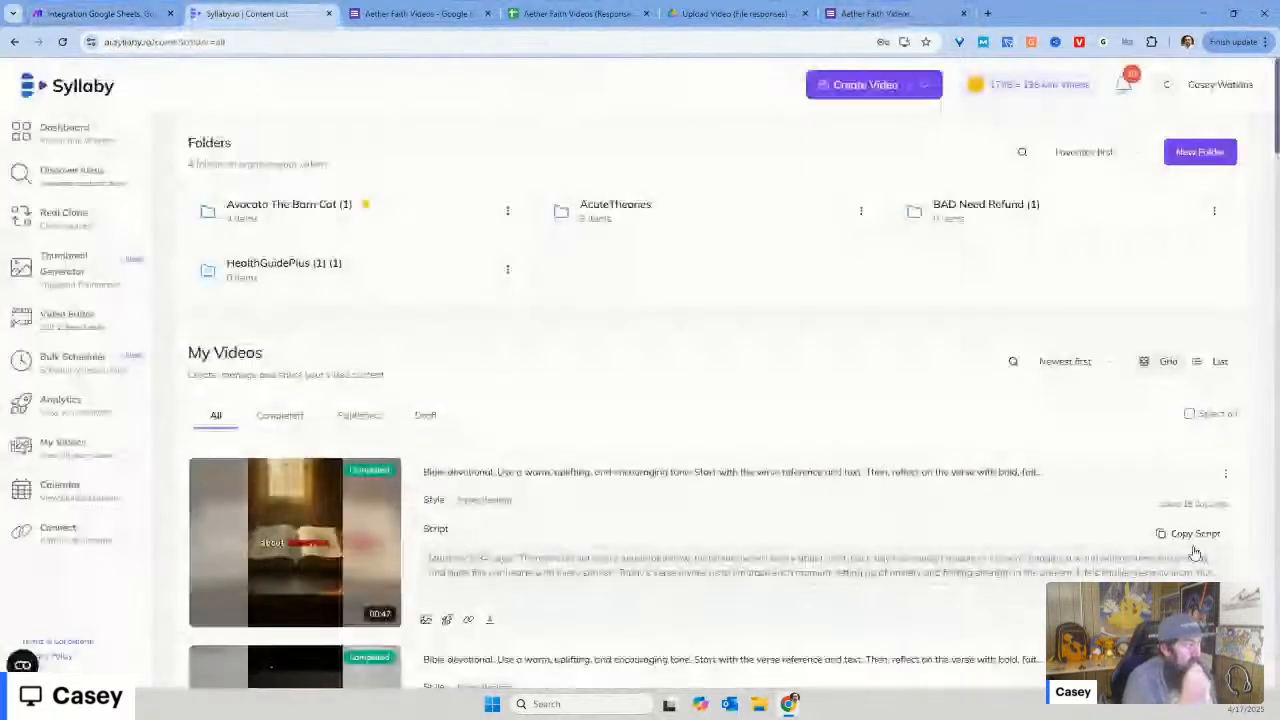
{"action": "left_click", "coordinate": [1195, 536]}
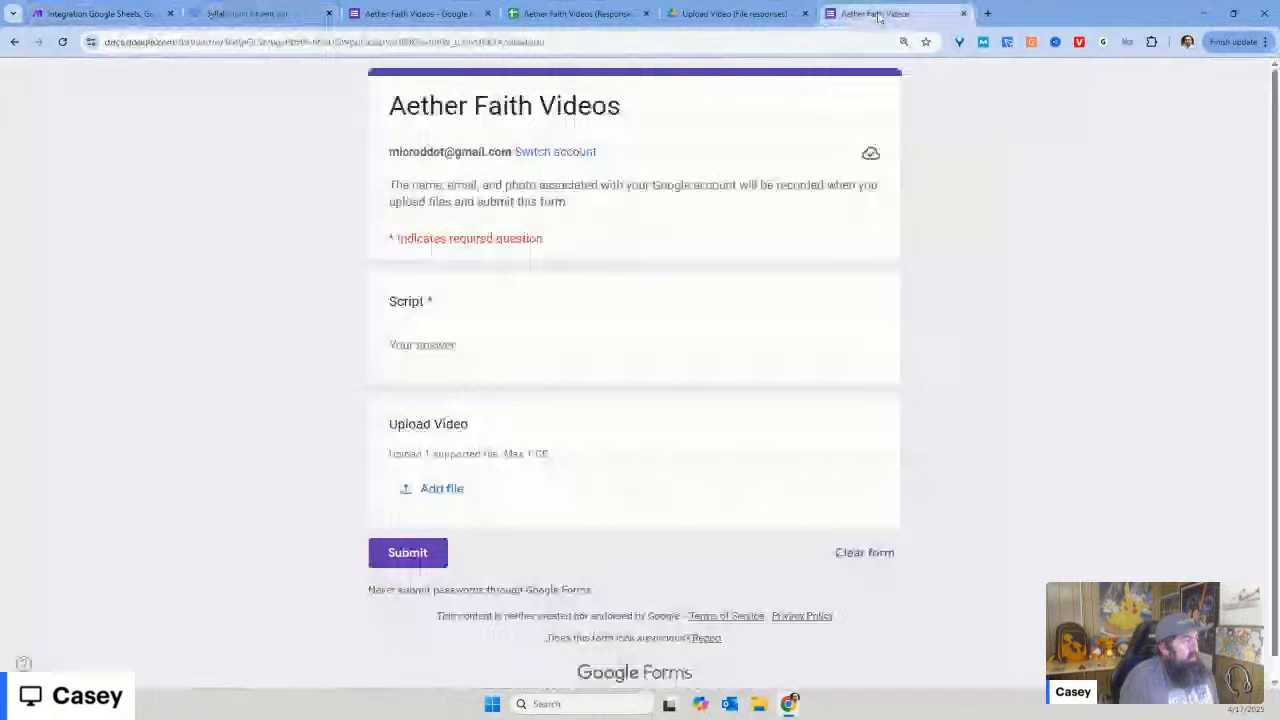
{"action": "left_click", "coordinate": [875, 13]}
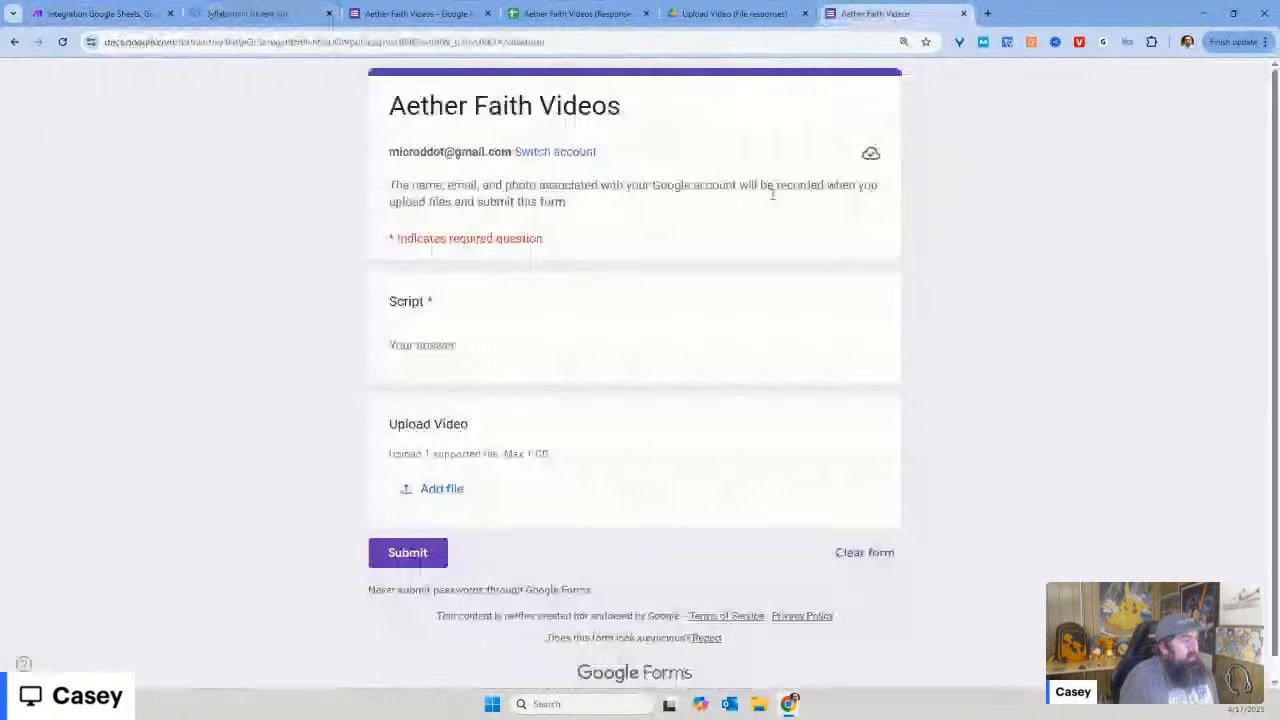
{"action": "left_click", "coordinate": [460, 345]}
{"action": "key", "text": "ctrl+v"}
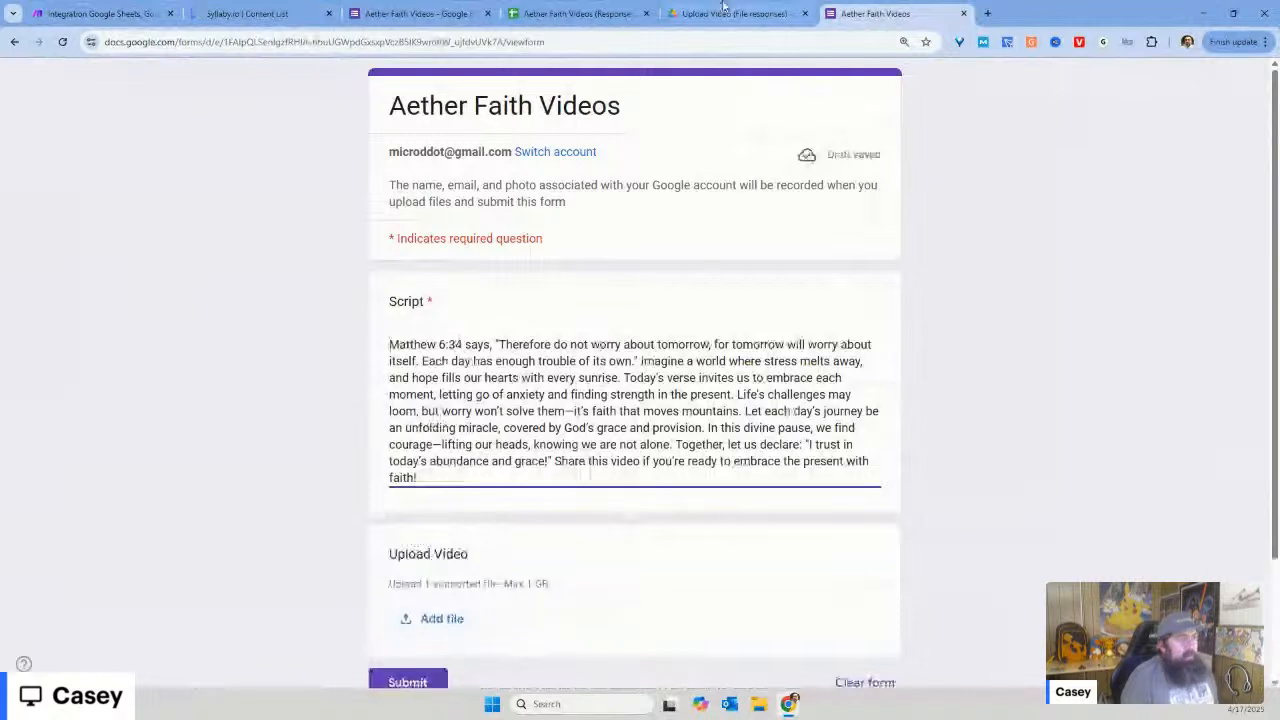
Step: Download the same Bible devotional video from Syllaby and attach the downloaded MP4 to the form's Upload Video question
{"action": "left_click", "coordinate": [250, 13]}
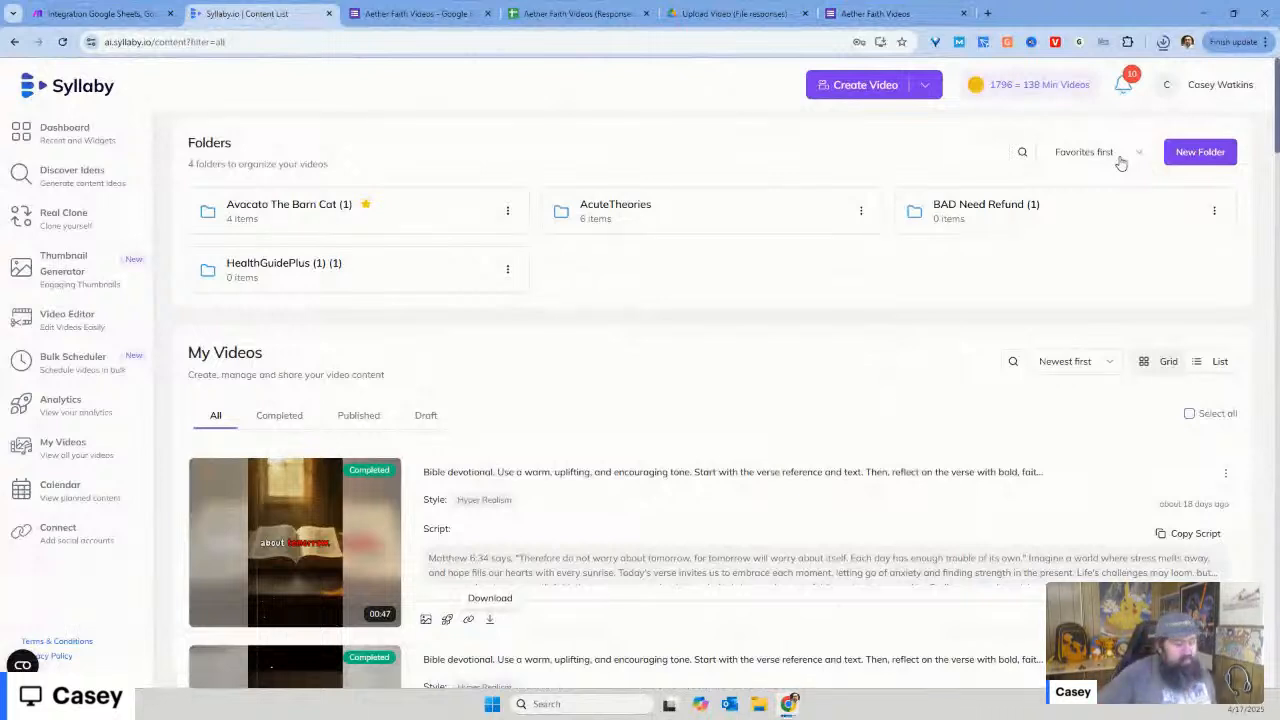
{"action": "left_click", "coordinate": [1165, 47]}
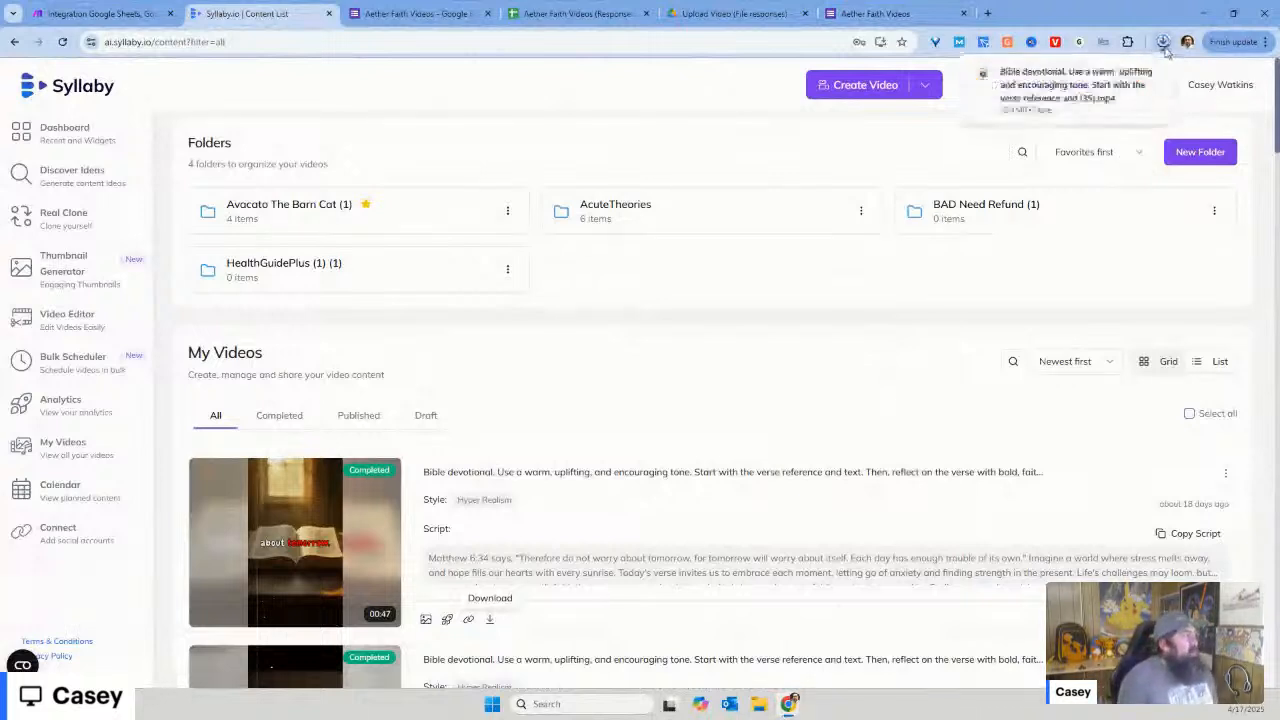
{"action": "left_click", "coordinate": [922, 12]}
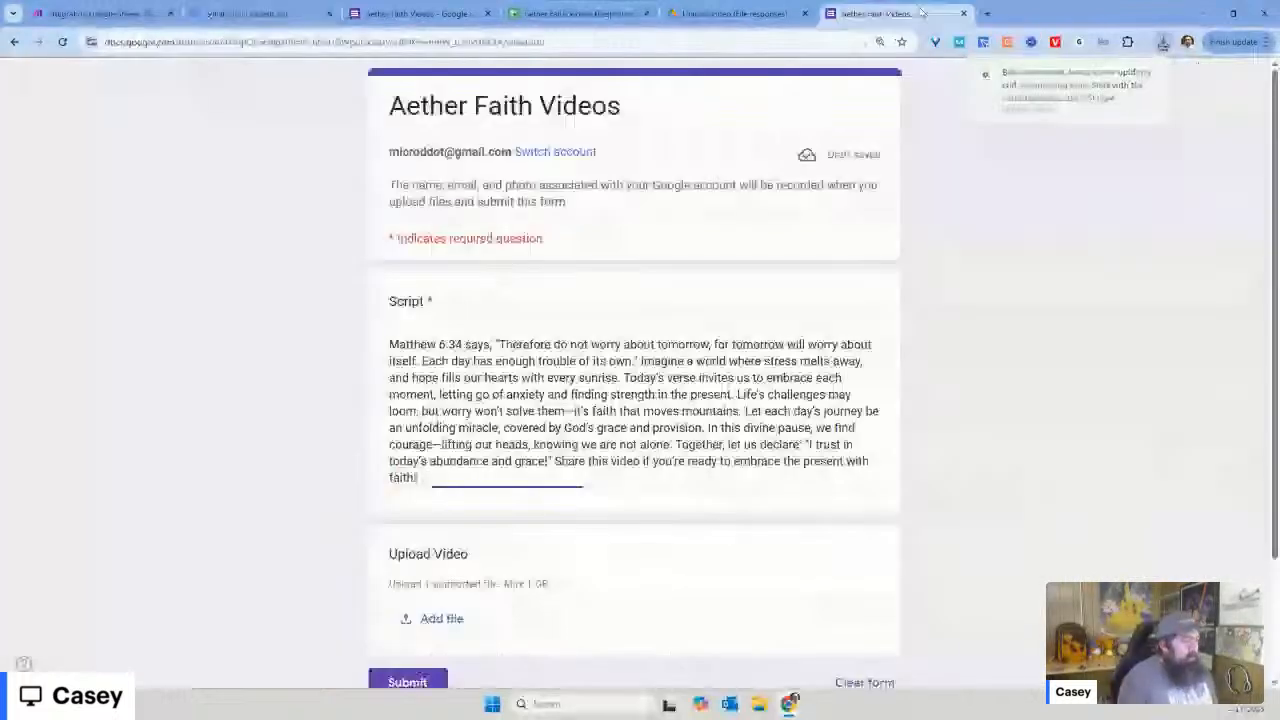
{"action": "left_click", "coordinate": [436, 620]}
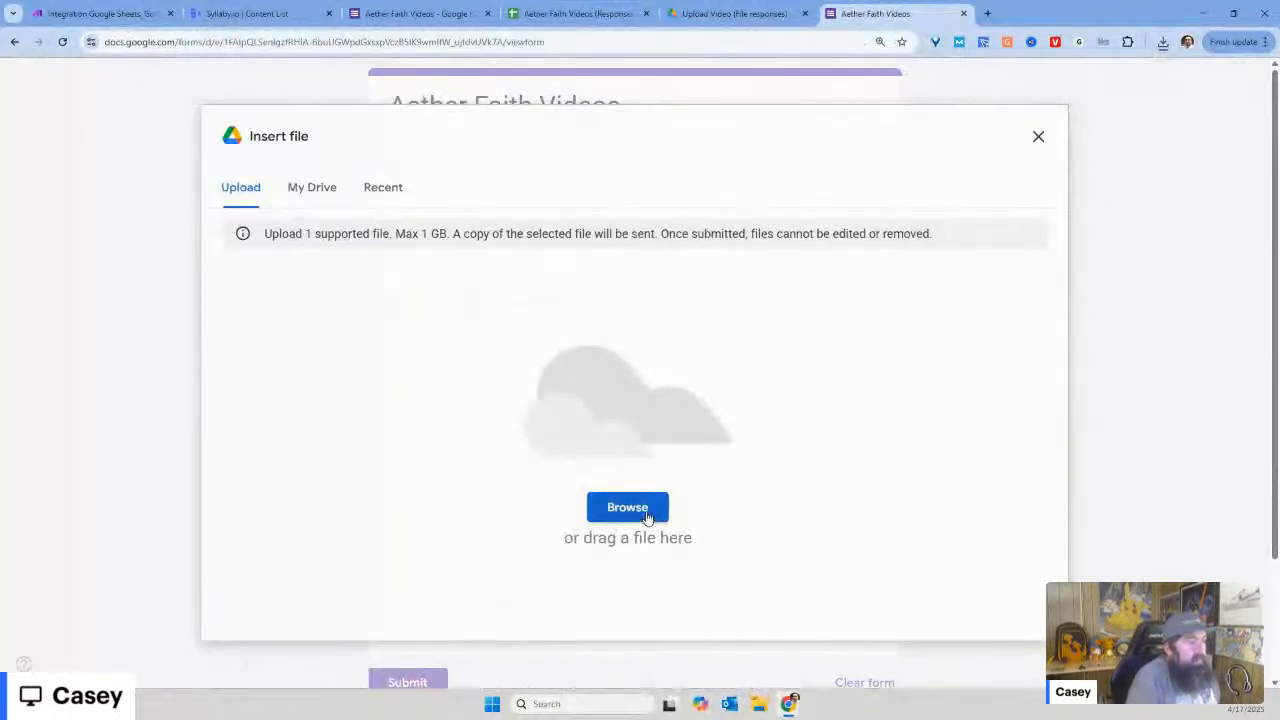
{"action": "left_click", "coordinate": [646, 516]}
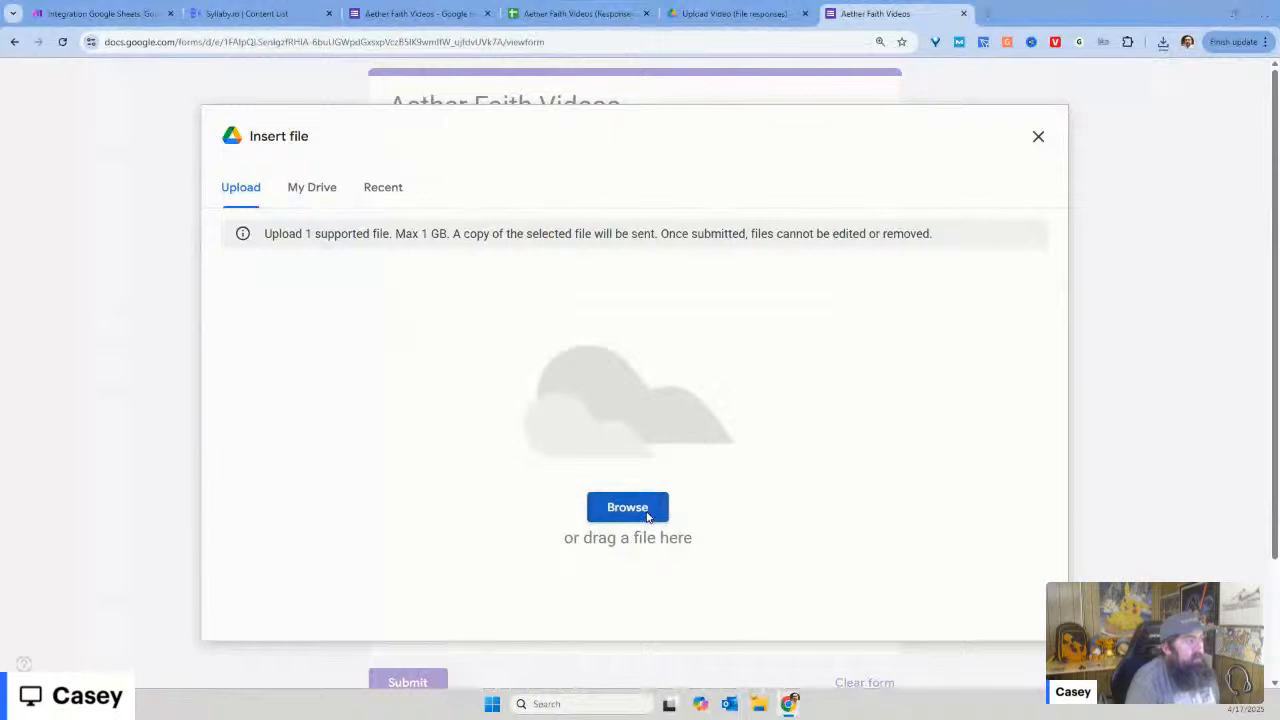
{"action": "left_click", "coordinate": [1165, 42]}
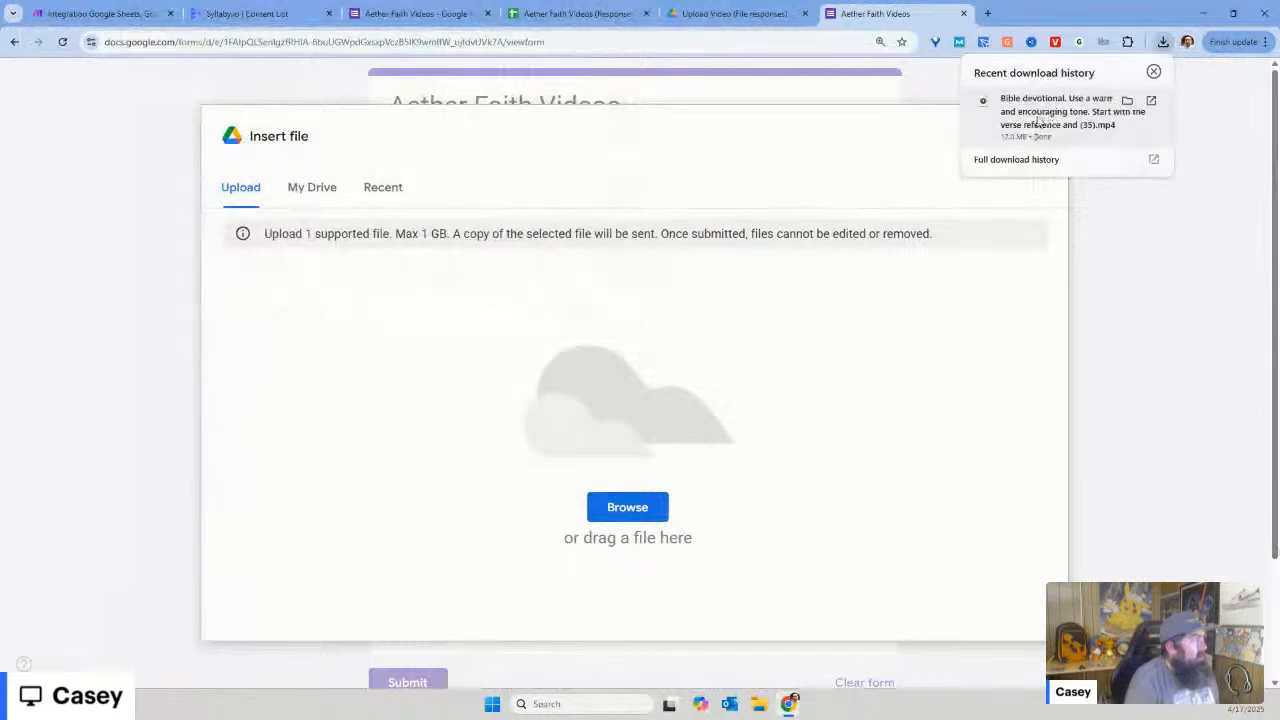
{"action": "left_click_drag", "start_coordinate": [1040, 122], "coordinate": [594, 443]}
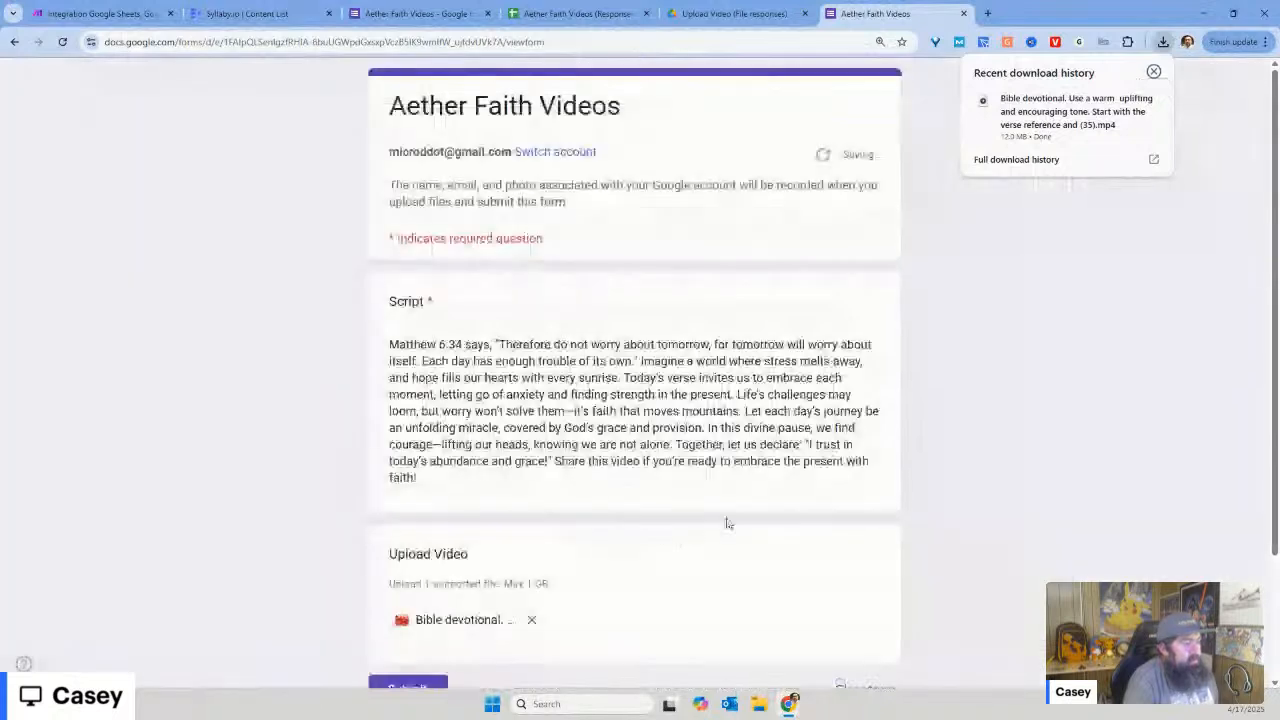
Step: Submit the Aether Faith Videos form and switch to the Aether Faith Videos (Responses) spreadsheet to check the new row
{"action": "scroll", "coordinate": [716, 514], "scroll_direction": "down", "scroll_amount": 2}
{"action": "left_click", "coordinate": [429, 559]}
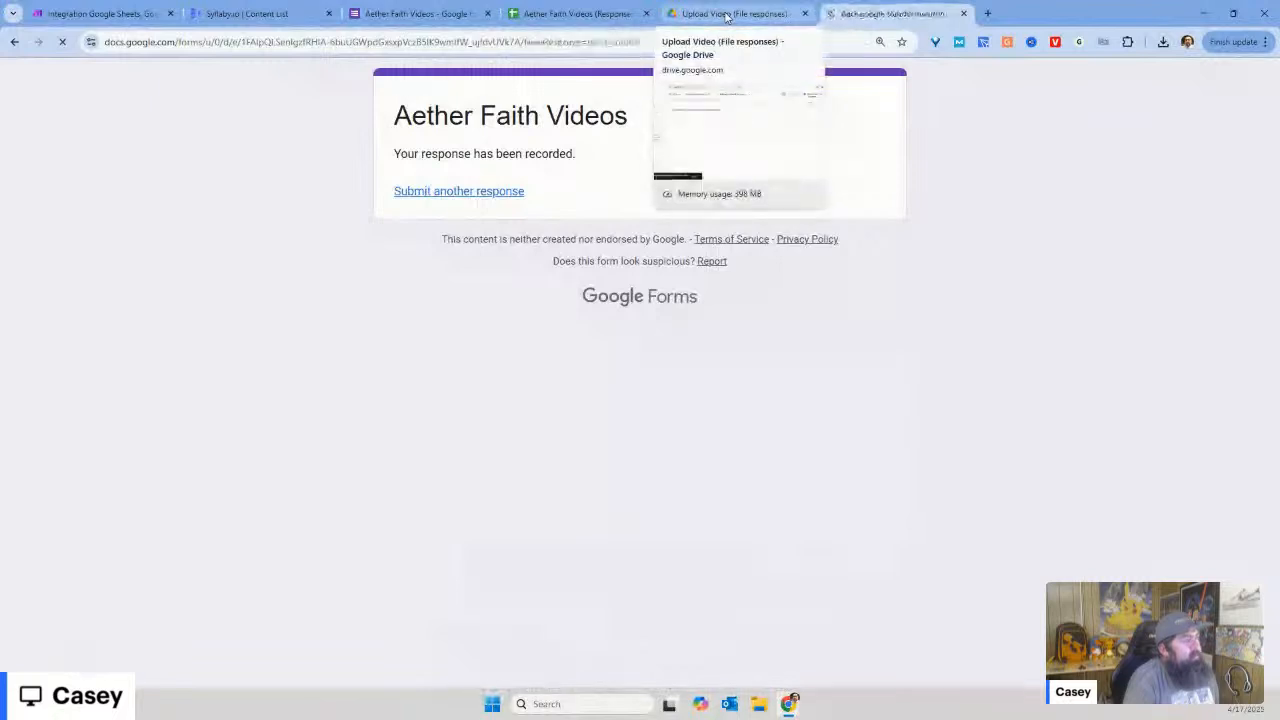
{"action": "left_click", "coordinate": [575, 13]}
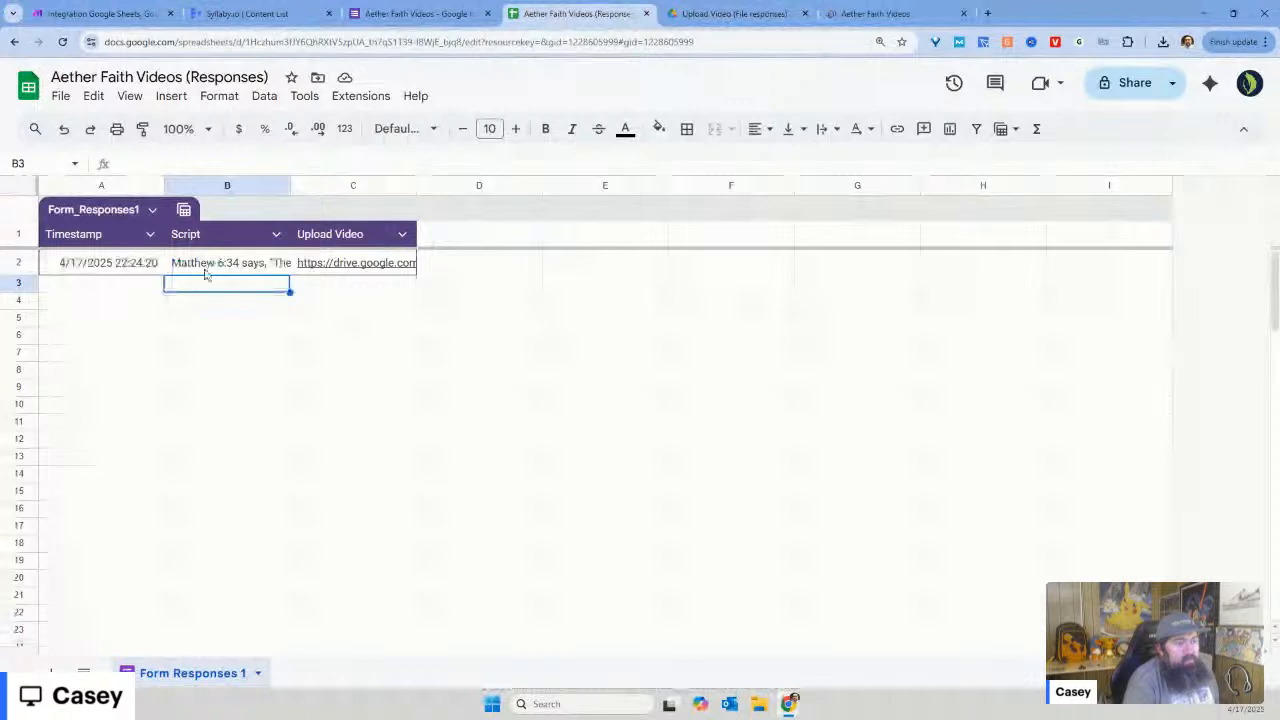
Step: Check the uploaded video in the Upload Video (File responses) Drive folder and open facebook.com in a new tab
{"action": "mouse_move", "coordinate": [380, 272]}
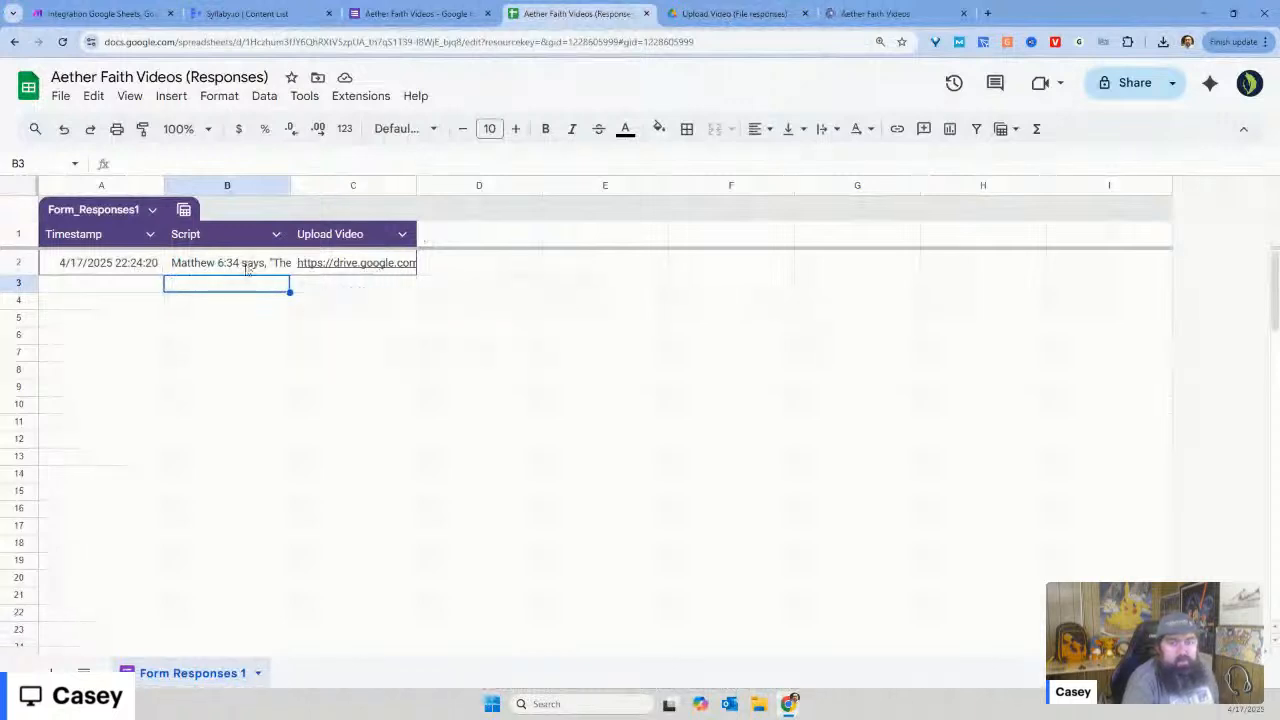
{"action": "left_click", "coordinate": [766, 15]}
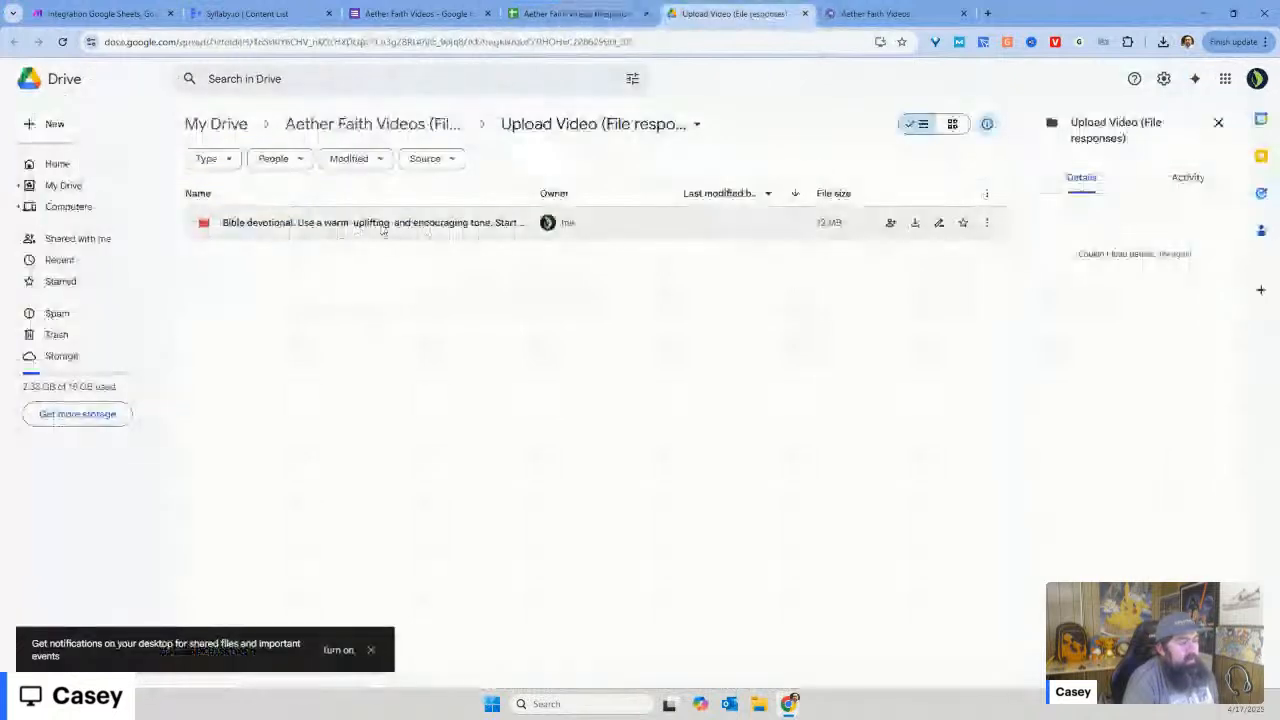
{"action": "left_click", "coordinate": [988, 14]}
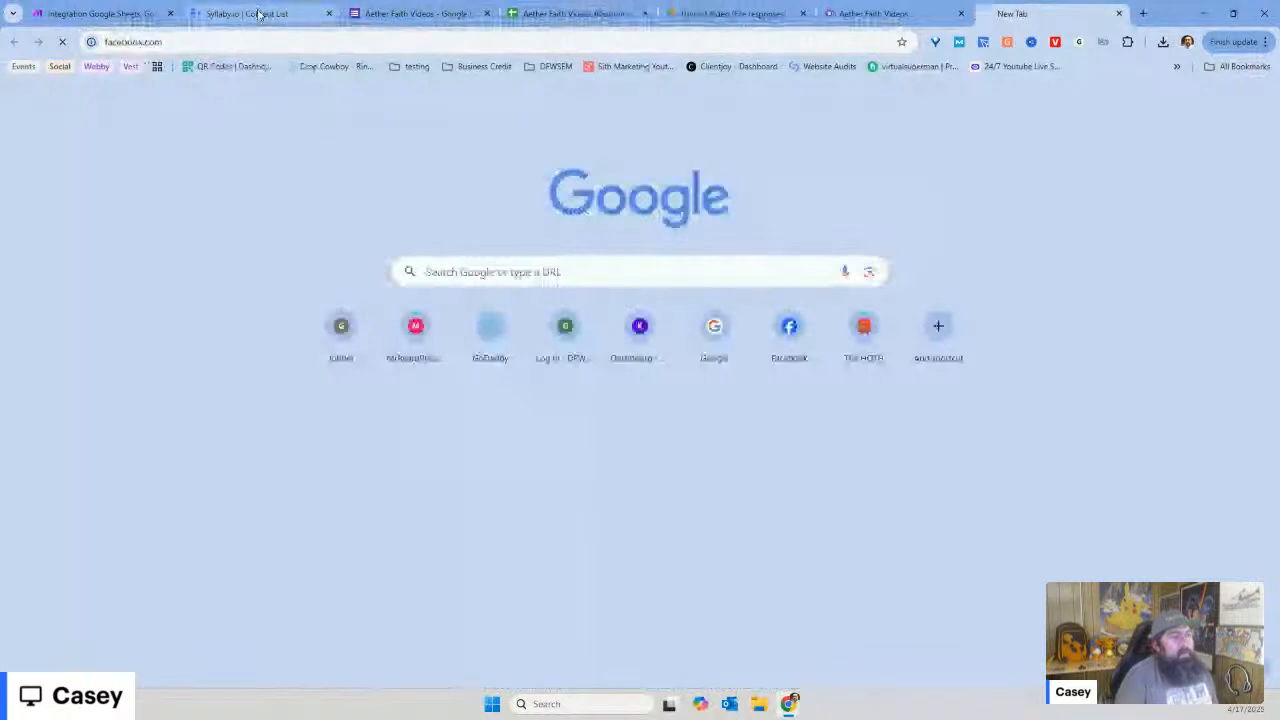
Step: Switch to the Make scenario, run it once and inspect the error details of the Google Drive module
{"action": "left_click", "coordinate": [182, 12]}
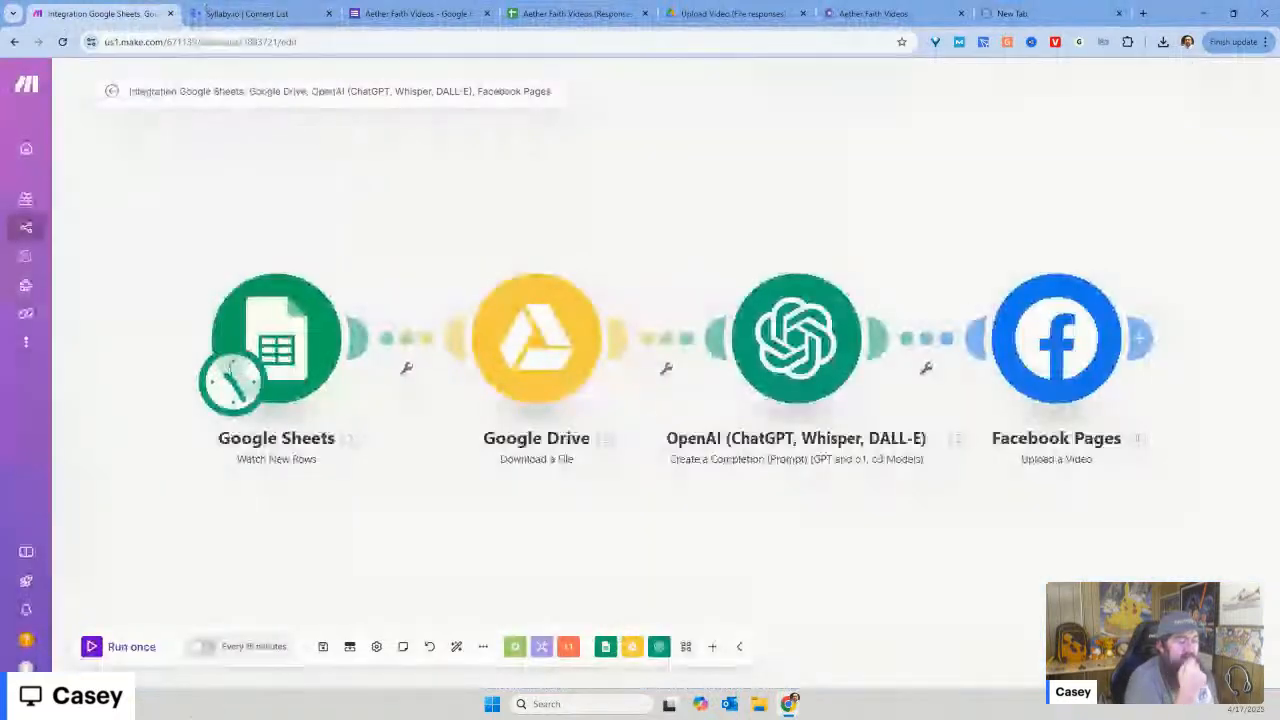
{"action": "left_click", "coordinate": [131, 646]}
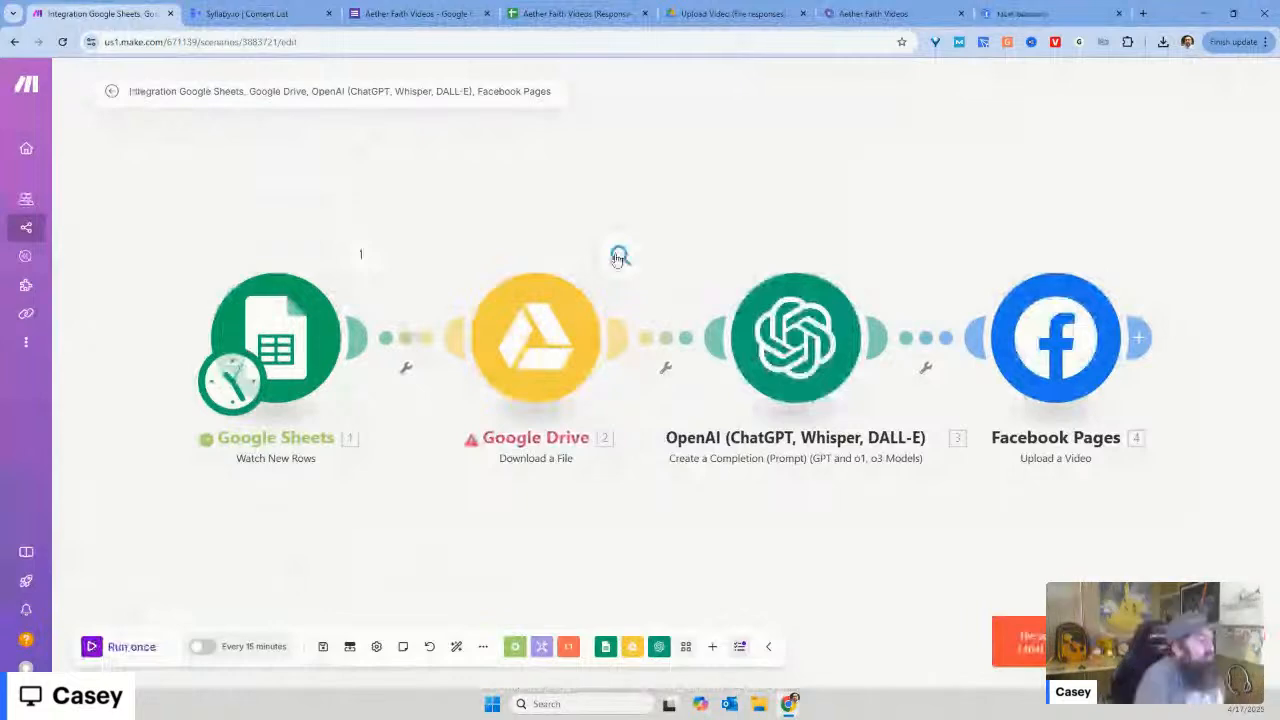
{"action": "left_click", "coordinate": [619, 257]}
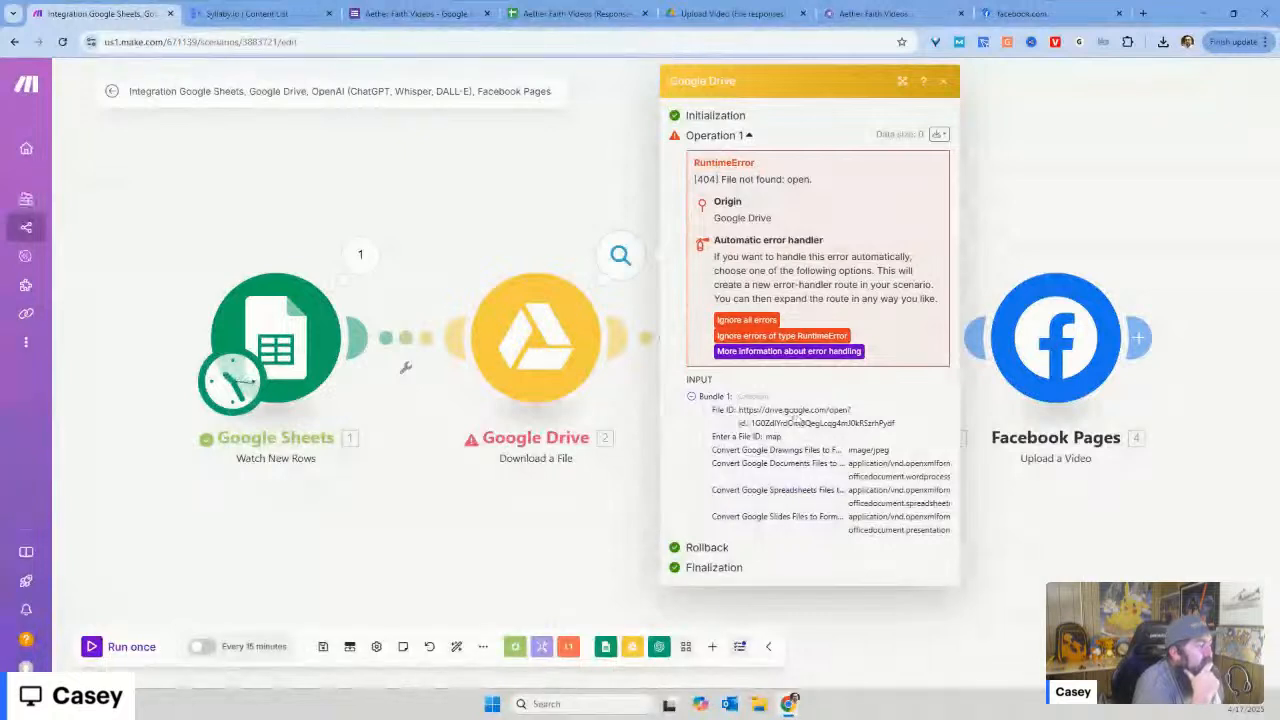
{"action": "left_click", "coordinate": [529, 523]}
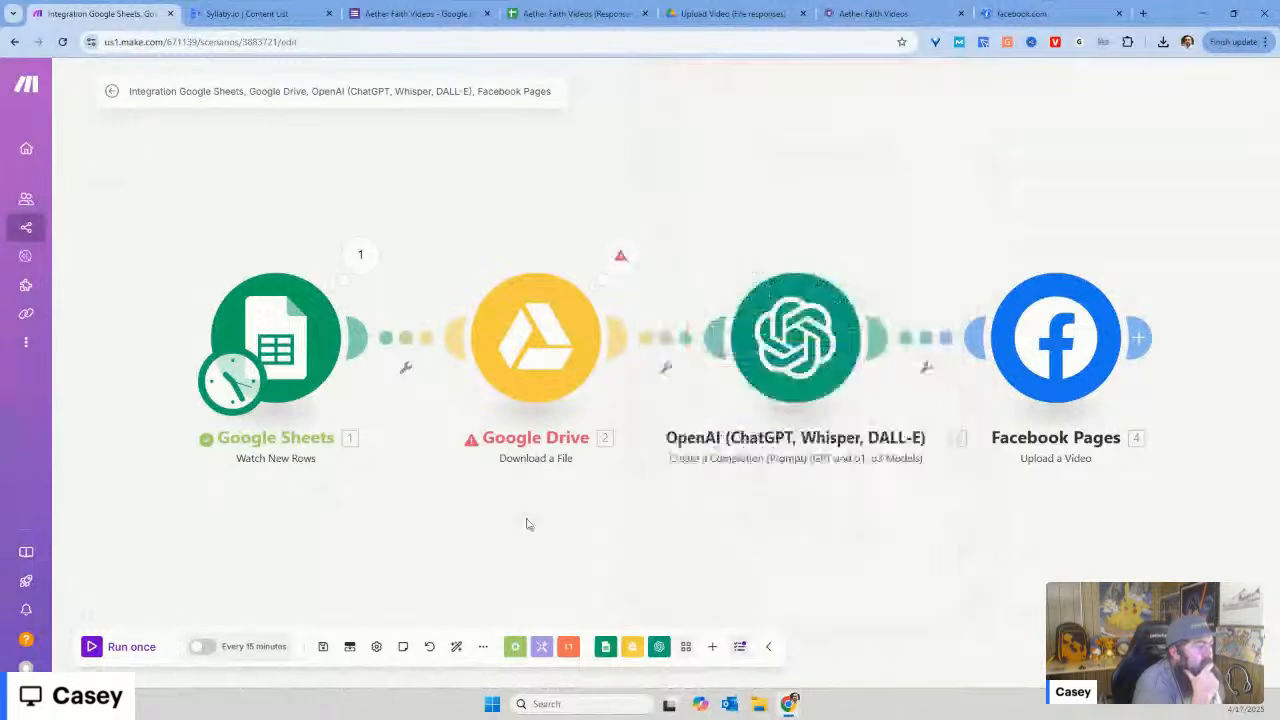
Step: Add an empty, unconnected module below the Google Drive Download a File module
{"action": "right_click", "coordinate": [537, 525]}
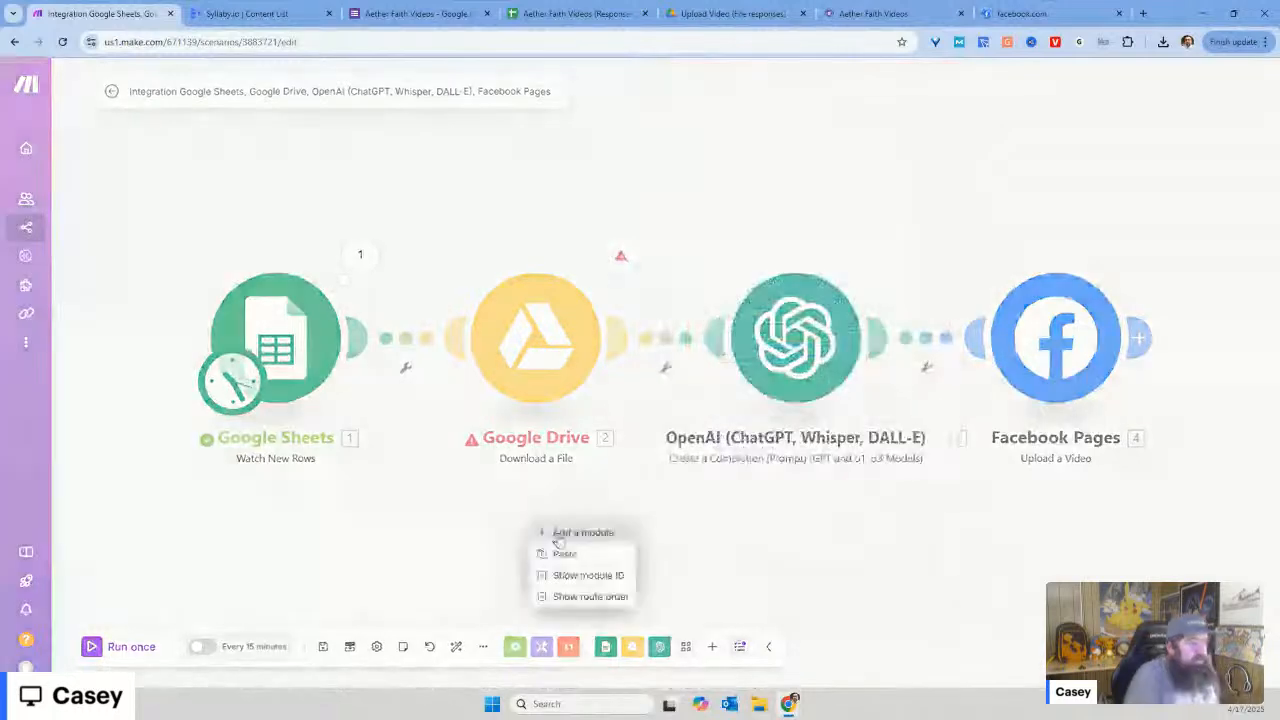
{"action": "left_click", "coordinate": [557, 534]}
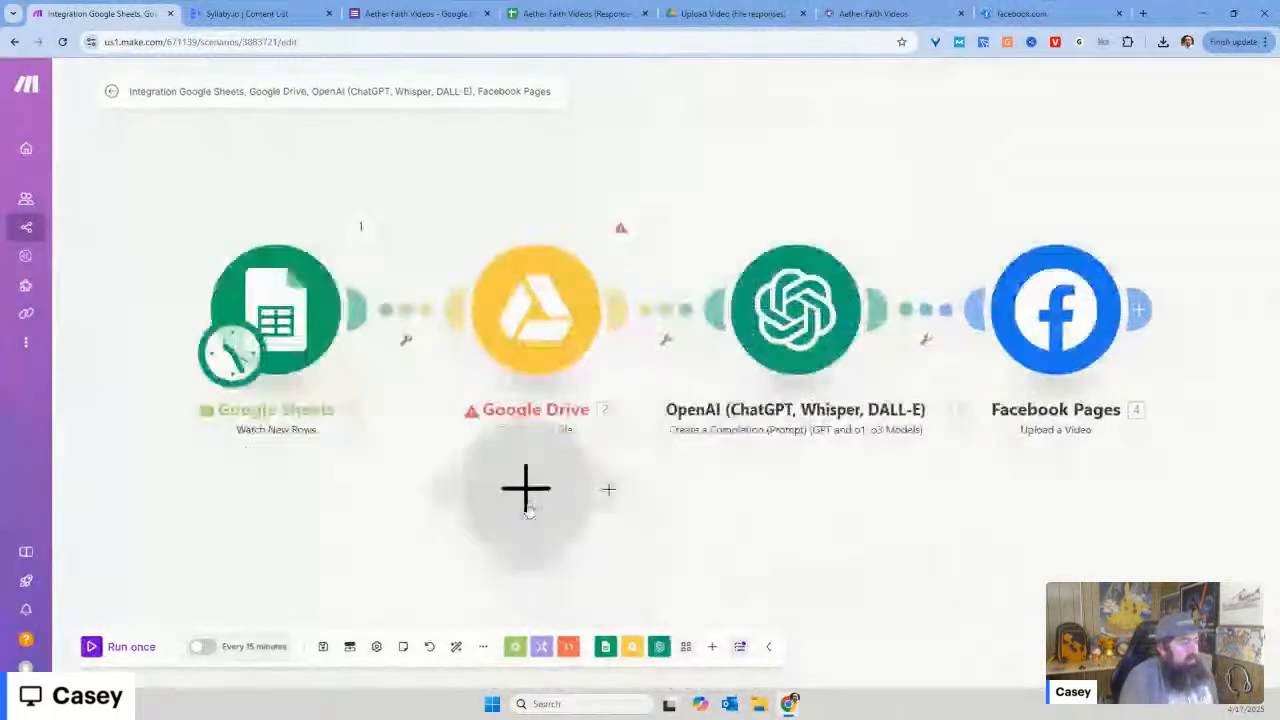
{"action": "left_click", "coordinate": [529, 510]}
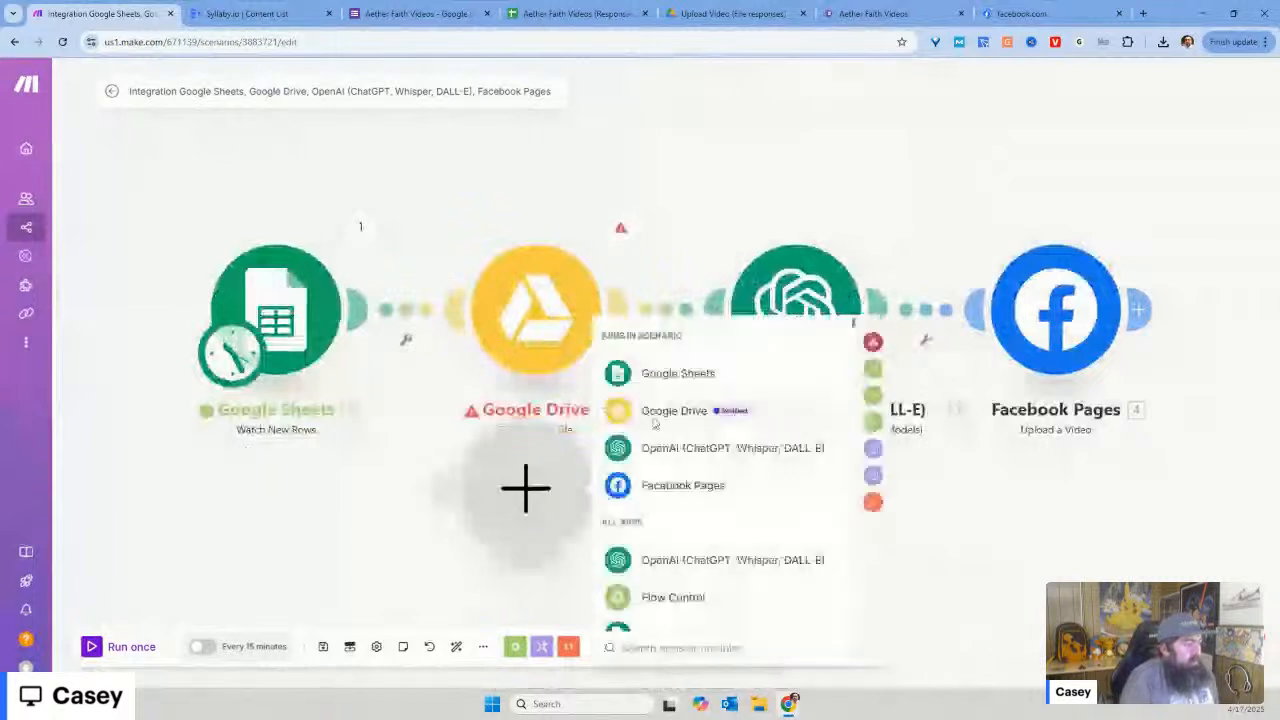
Step: Look through all available Google Drive modules for one that can resolve the uploaded video's file ID
{"action": "left_click", "coordinate": [655, 416]}
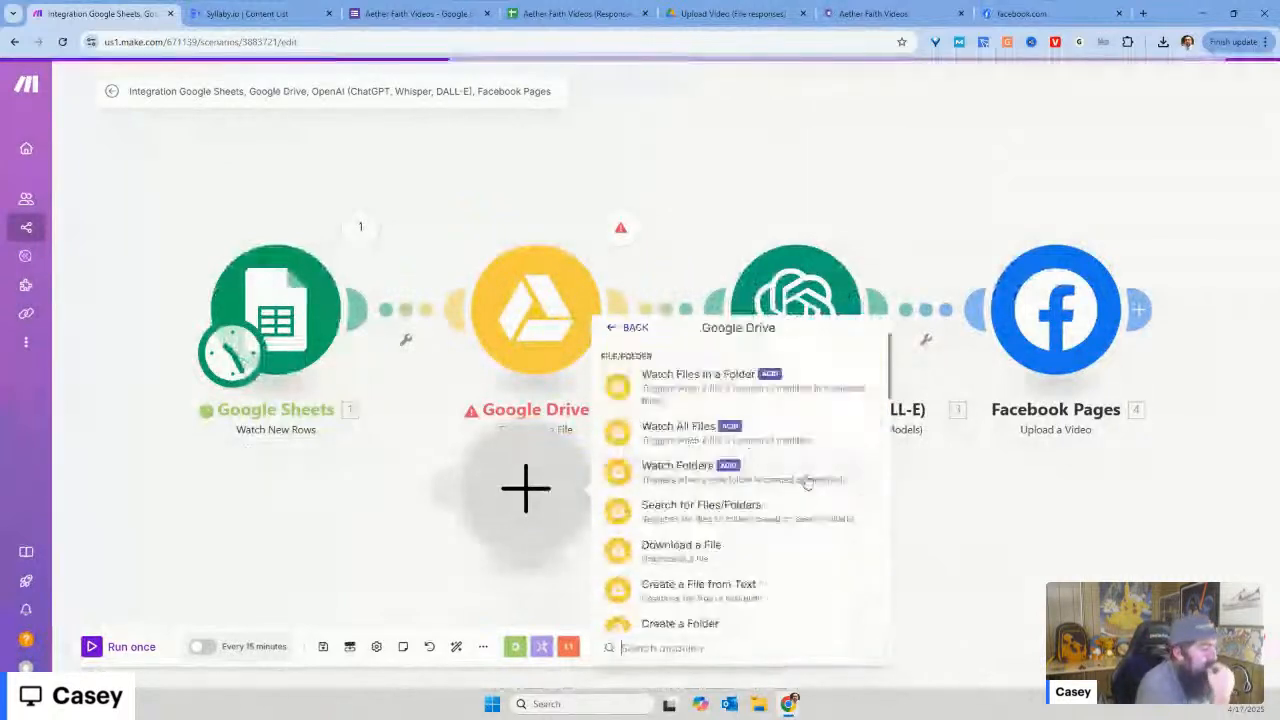
{"action": "scroll", "coordinate": [808, 482], "scroll_direction": "down", "scroll_amount": 1}
{"action": "scroll", "coordinate": [826, 477], "scroll_direction": "down", "scroll_amount": 2}
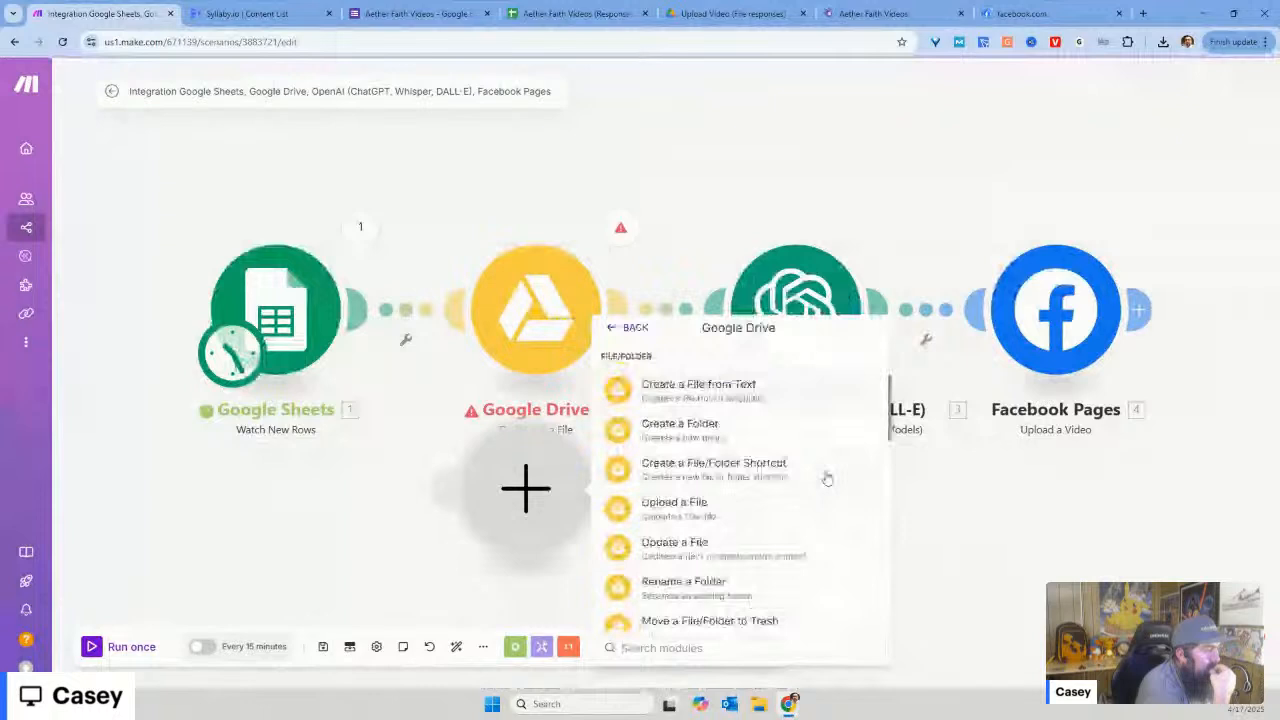
{"action": "scroll", "coordinate": [827, 478], "scroll_direction": "down", "scroll_amount": 3}
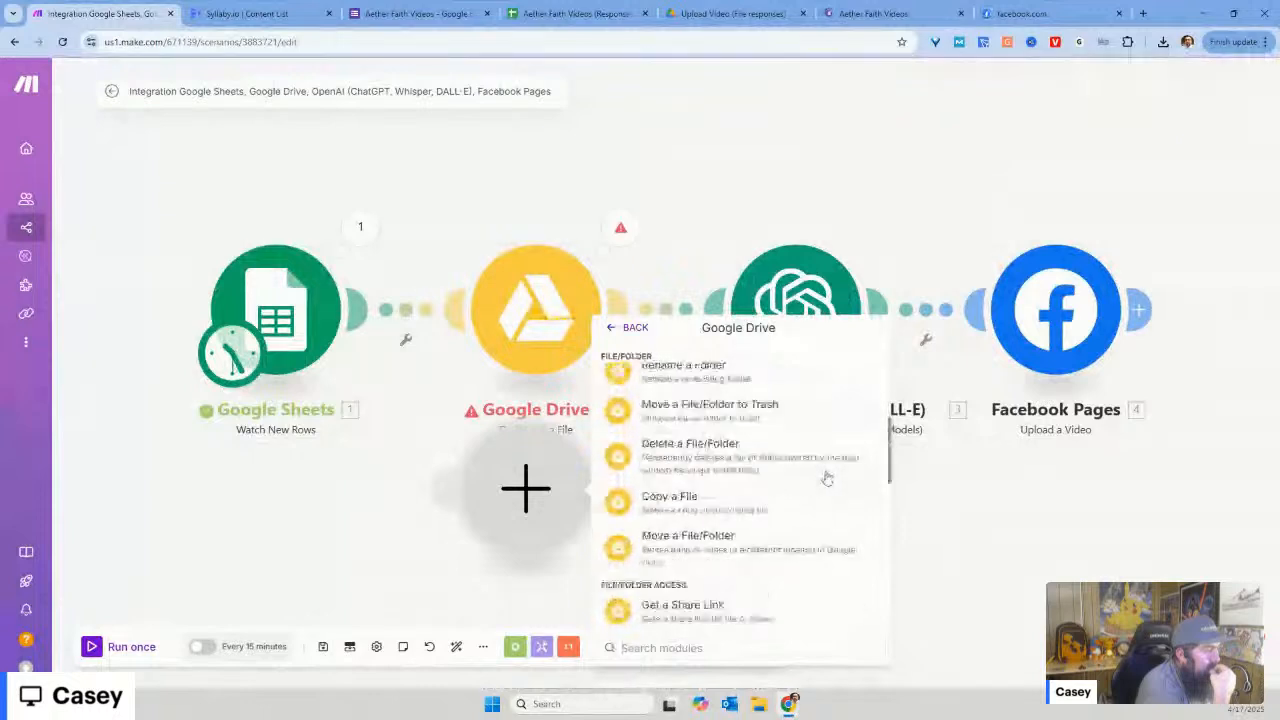
{"action": "scroll", "coordinate": [827, 478], "scroll_direction": "down", "scroll_amount": 3}
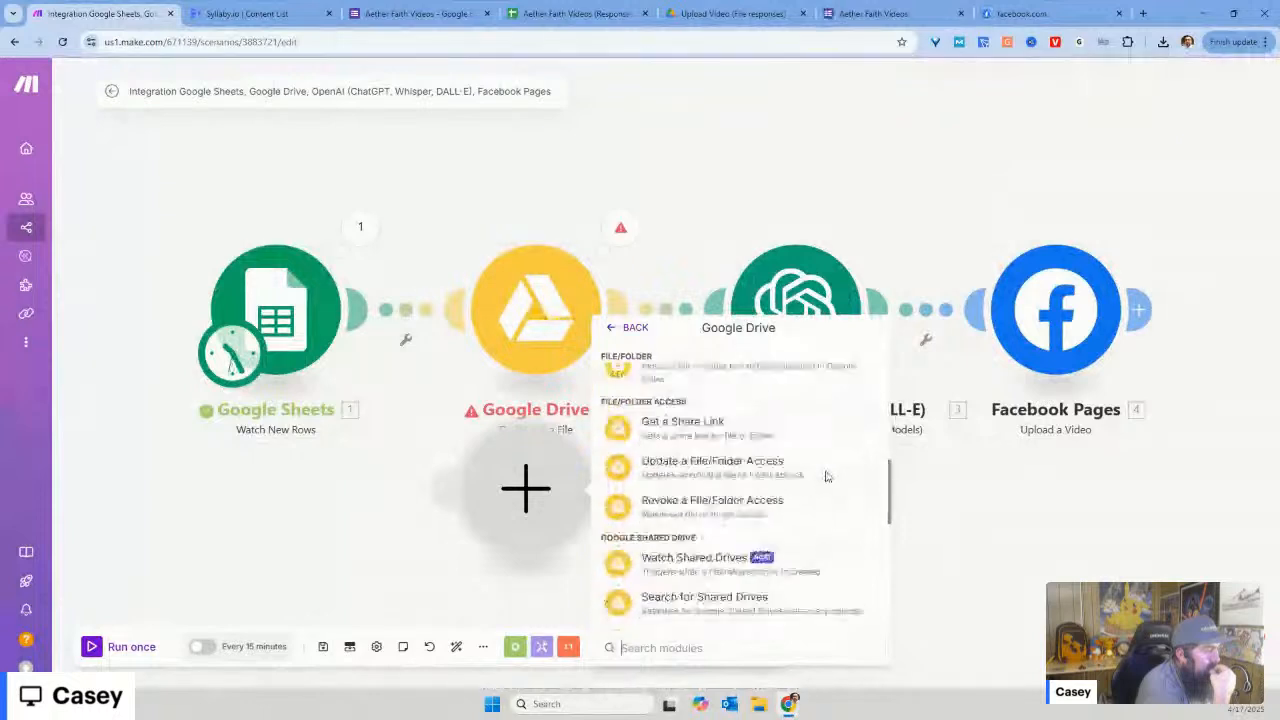
{"action": "scroll", "coordinate": [827, 478], "scroll_direction": "down", "scroll_amount": 1}
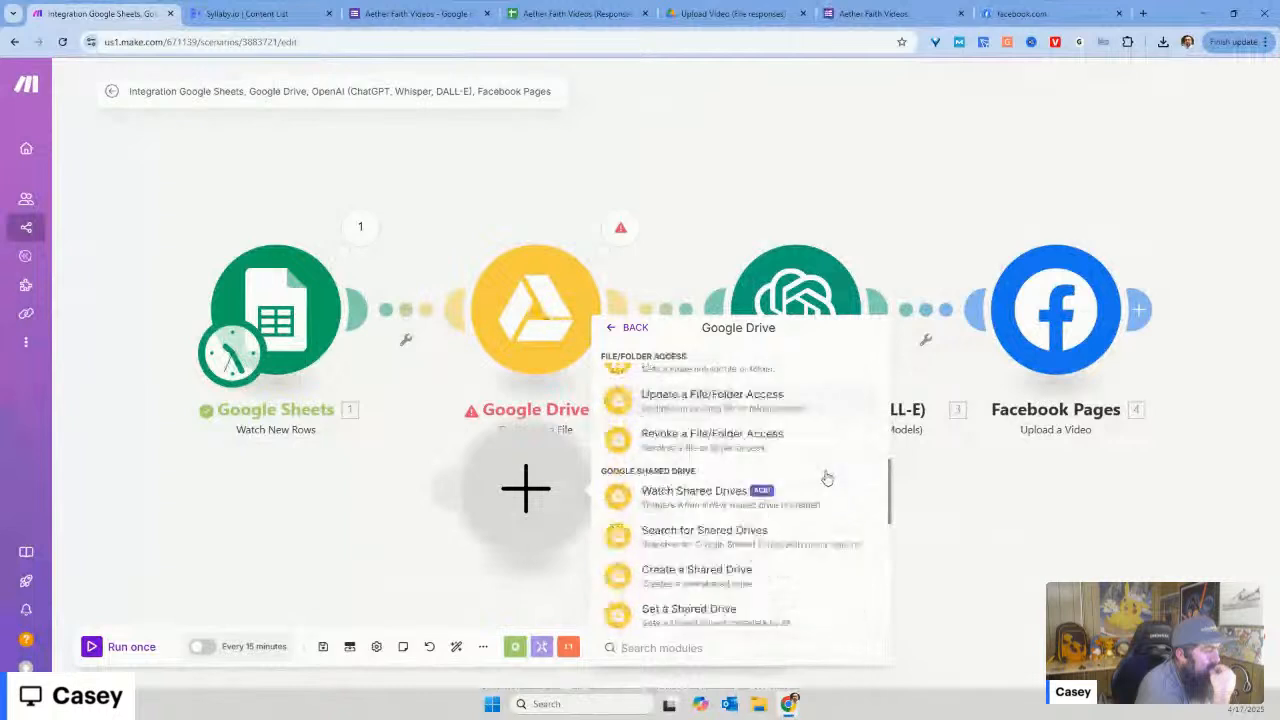
{"action": "scroll", "coordinate": [827, 478], "scroll_direction": "down", "scroll_amount": 2}
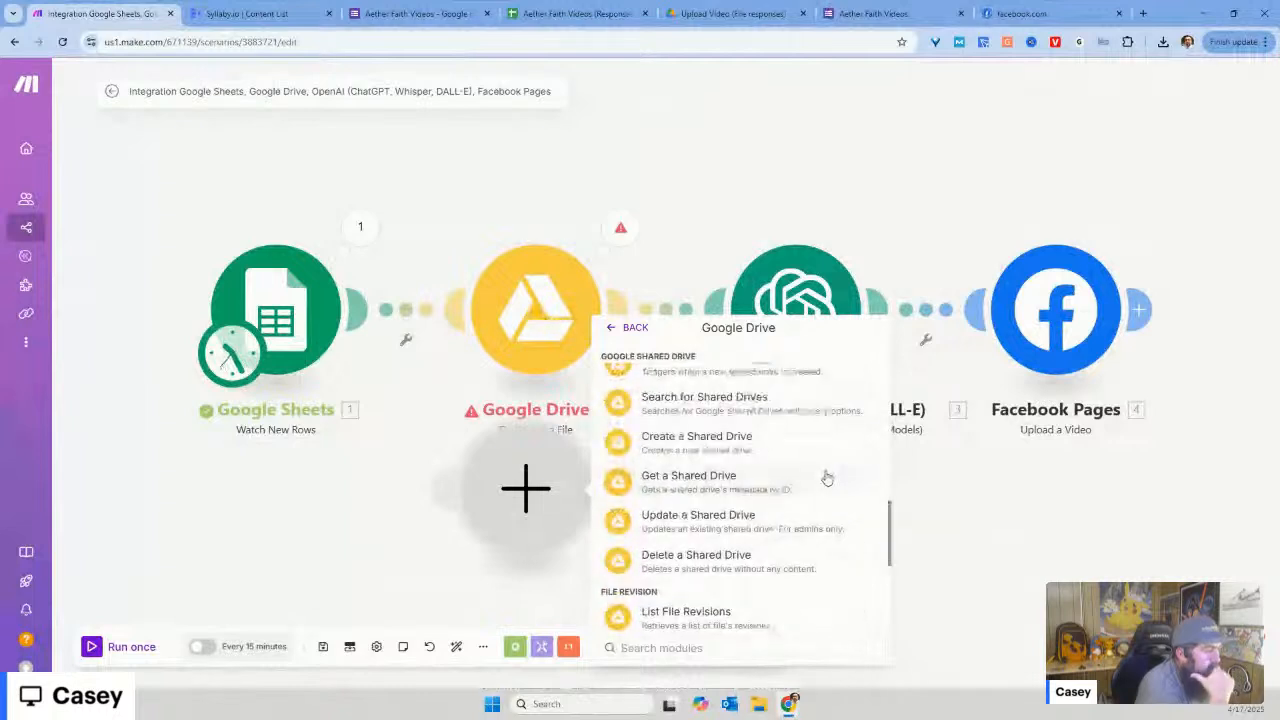
{"action": "scroll", "coordinate": [827, 478], "scroll_direction": "down", "scroll_amount": 1}
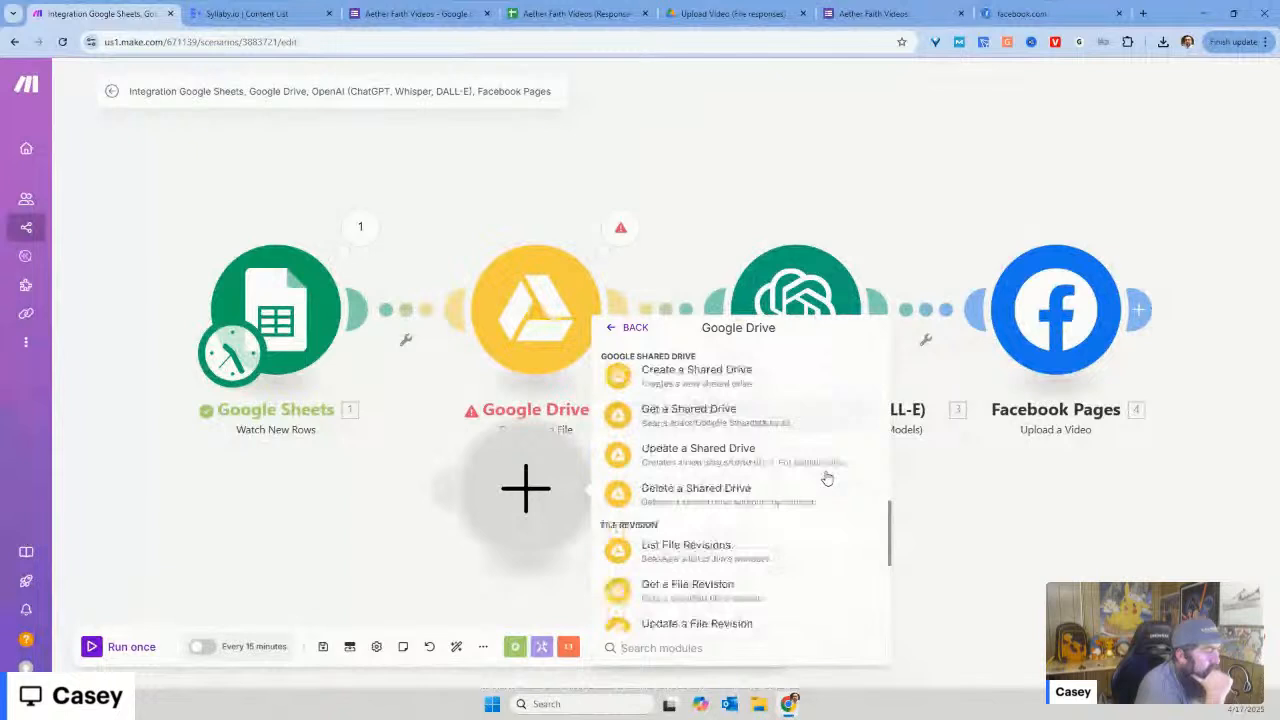
{"action": "scroll", "coordinate": [827, 478], "scroll_direction": "down", "scroll_amount": 2}
{"action": "scroll", "coordinate": [827, 478], "scroll_direction": "down", "scroll_amount": 2}
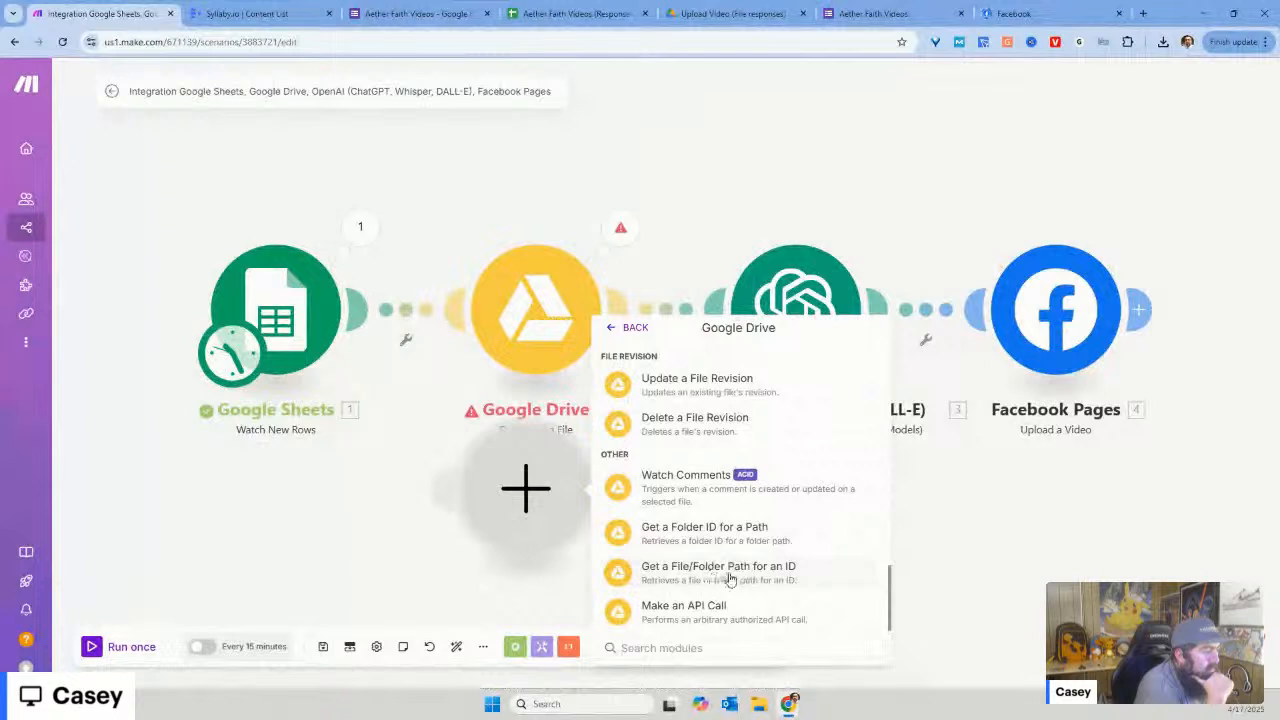
Step: Review the Download a File module's file ID entry method, File ID mapping and advanced settings
{"action": "left_click", "coordinate": [536, 298]}
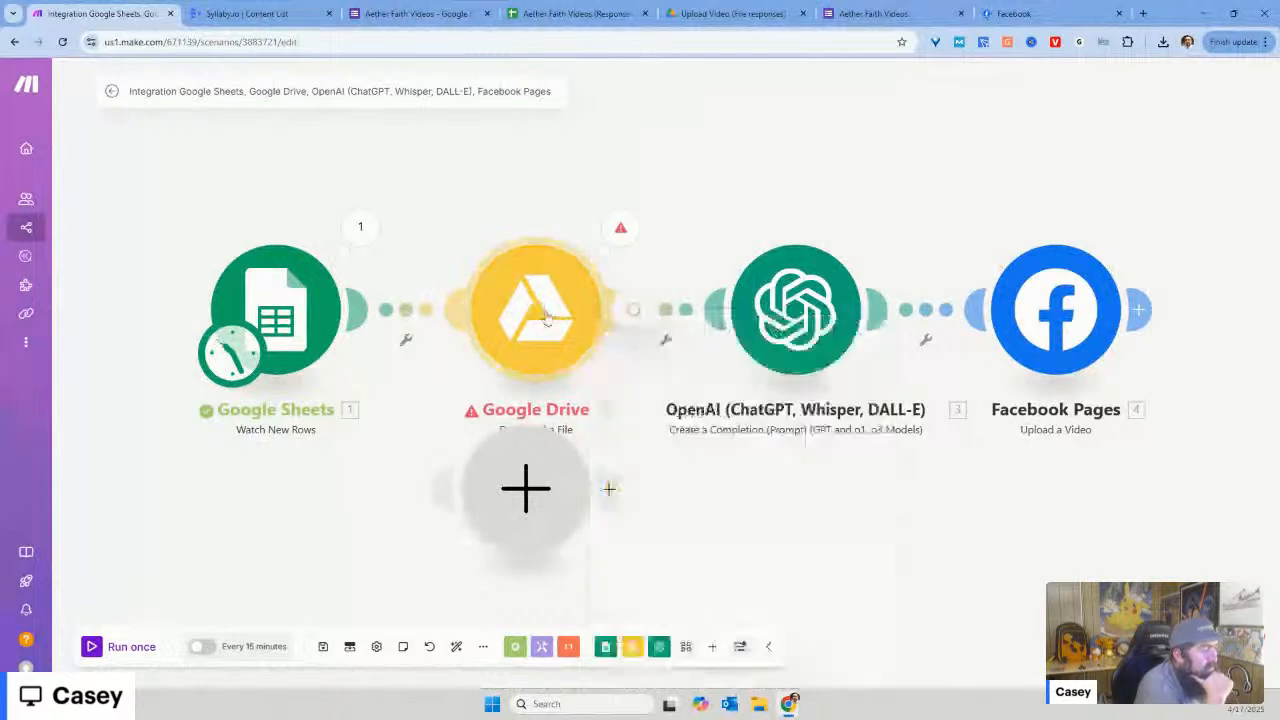
{"action": "left_click", "coordinate": [536, 298]}
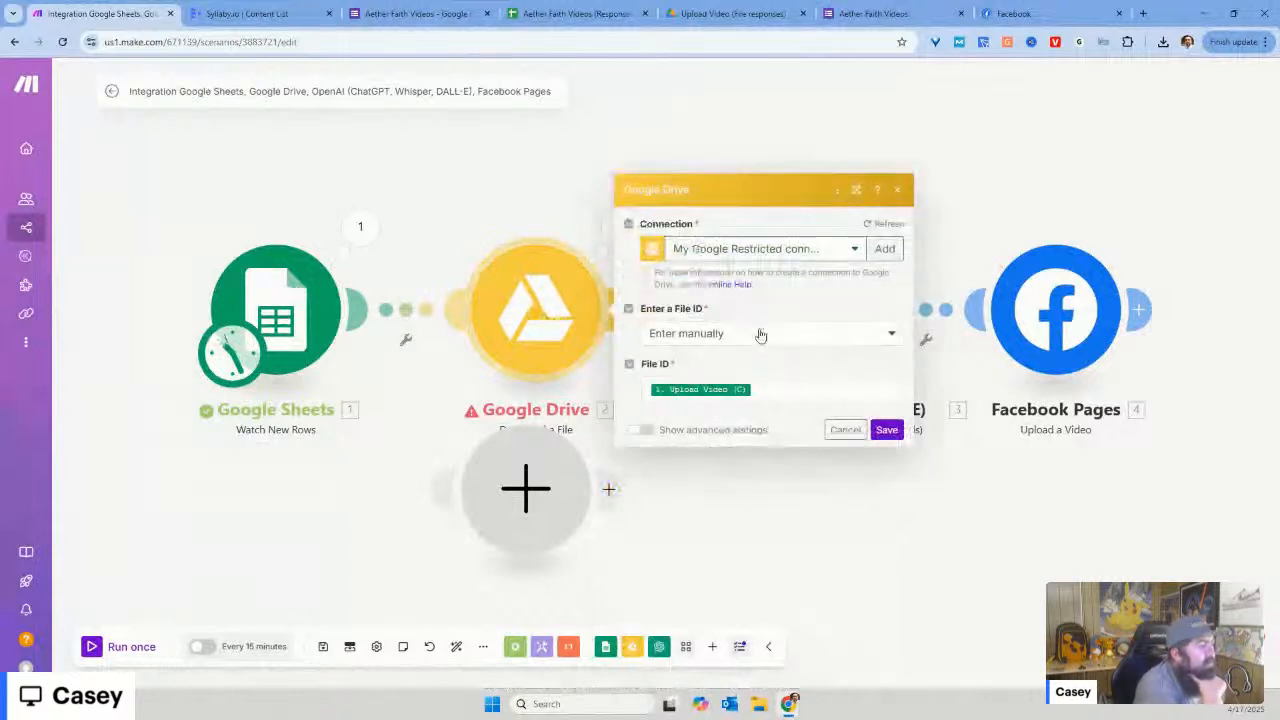
{"action": "left_click", "coordinate": [760, 334]}
{"action": "left_click", "coordinate": [759, 334]}
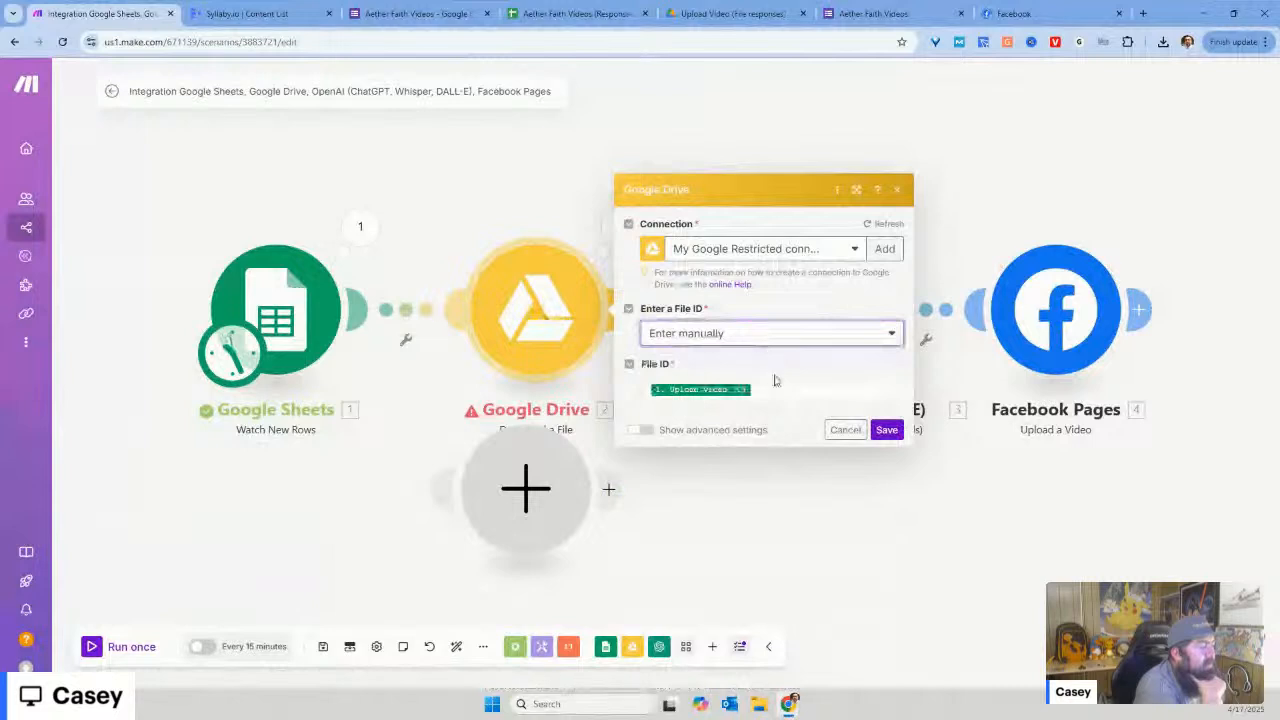
{"action": "left_click", "coordinate": [662, 430]}
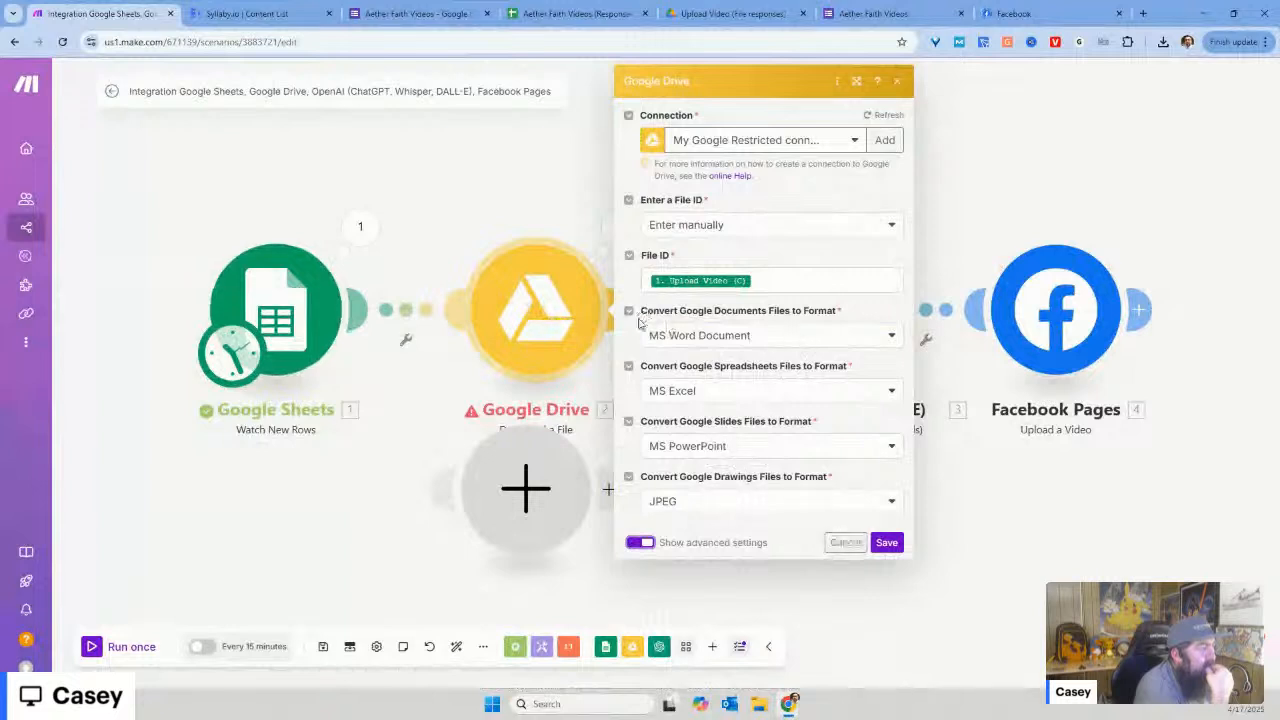
{"action": "left_click", "coordinate": [640, 542]}
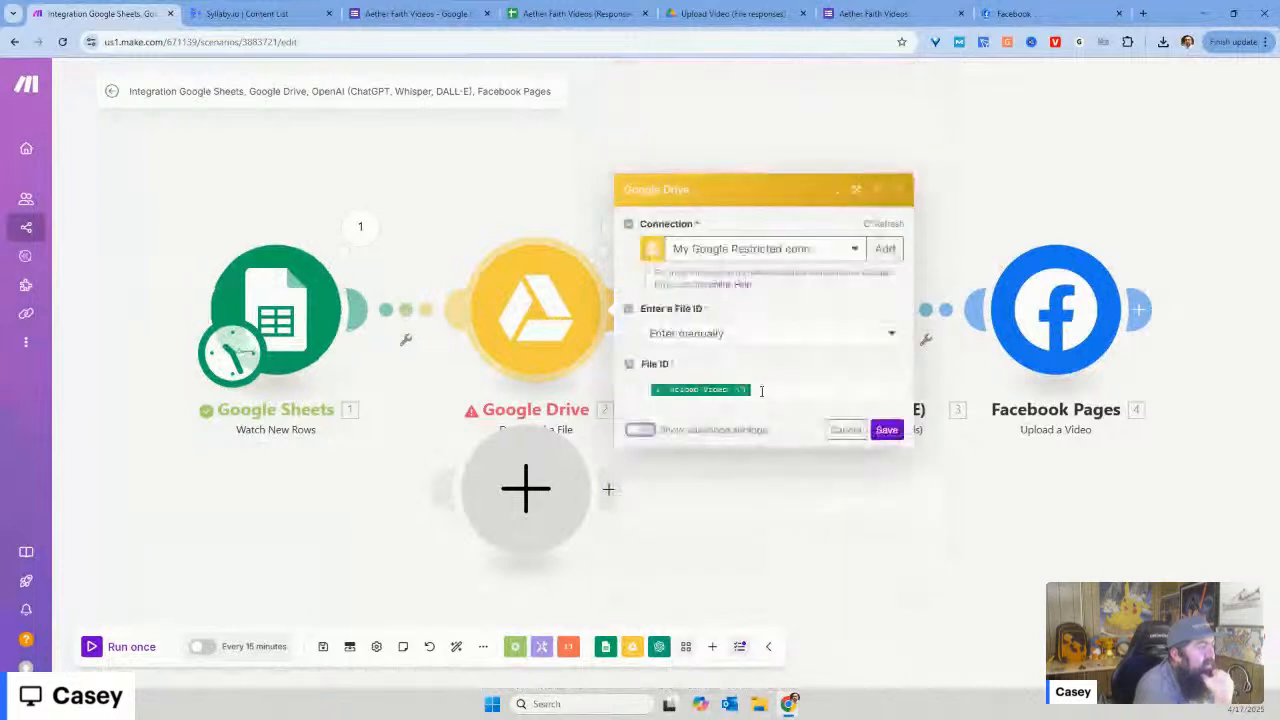
Step: Make the empty module a Google Drive Search for Files/Folders module and place it between Google Sheets and the Download a File module
{"action": "left_click", "coordinate": [548, 488]}
{"action": "left_click", "coordinate": [670, 411]}
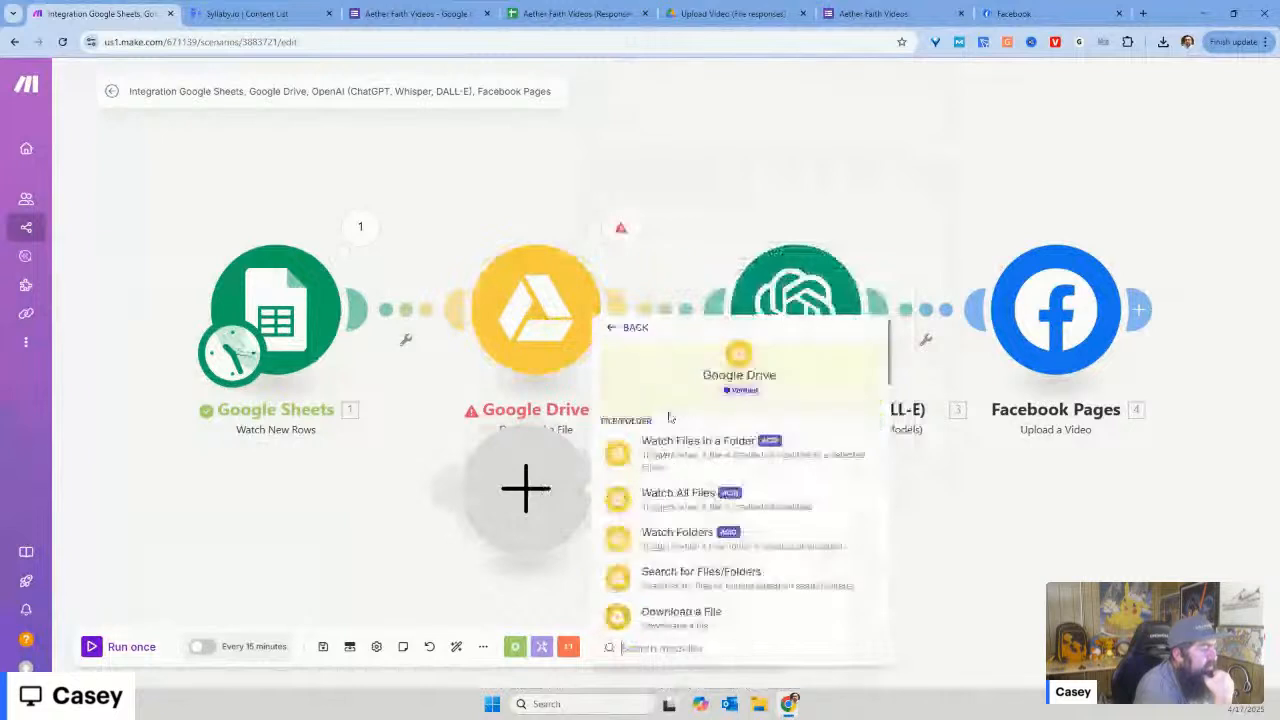
{"action": "scroll", "coordinate": [760, 420], "scroll_direction": "down", "scroll_amount": 3}
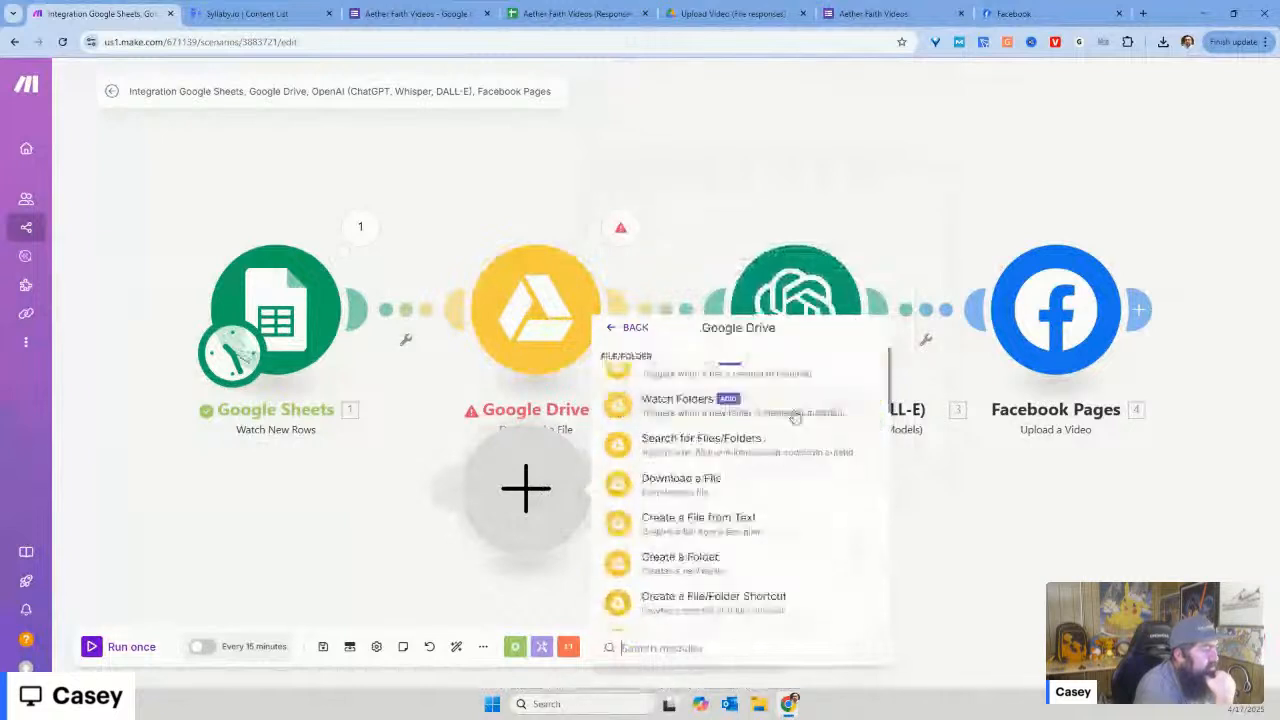
{"action": "scroll", "coordinate": [794, 416], "scroll_direction": "up", "scroll_amount": 2}
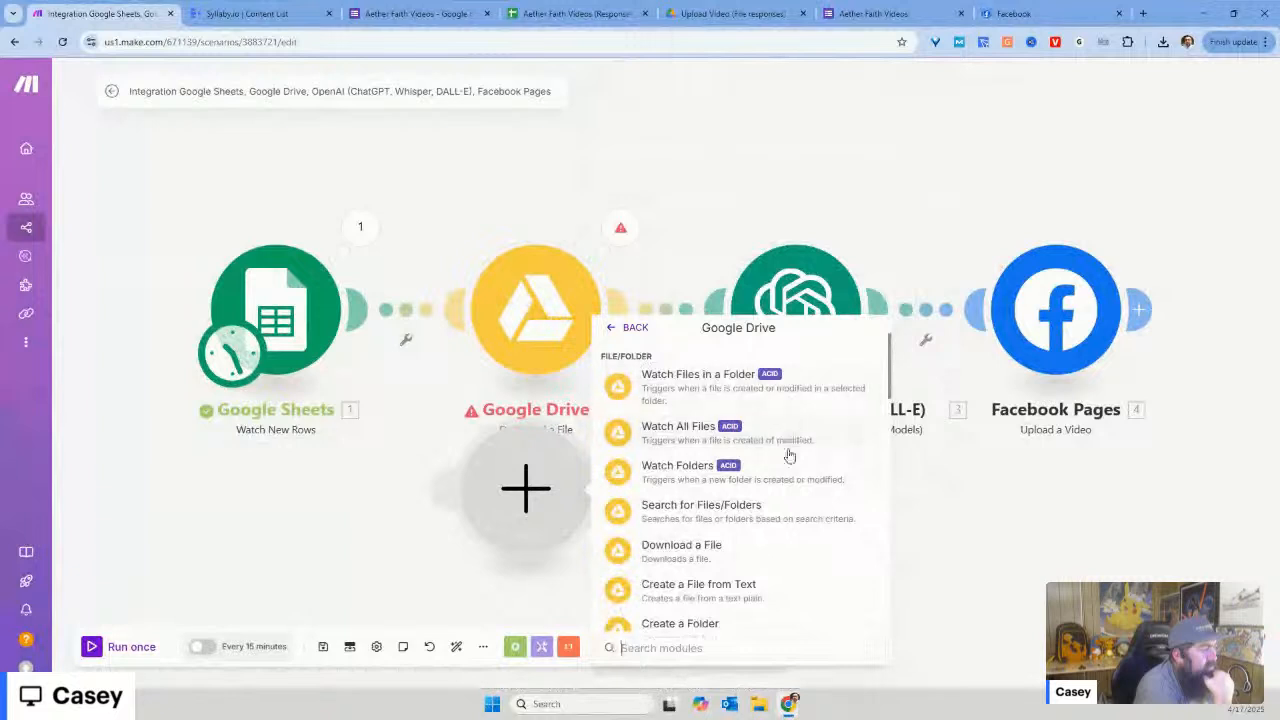
{"action": "scroll", "coordinate": [797, 517], "scroll_direction": "down", "scroll_amount": 2}
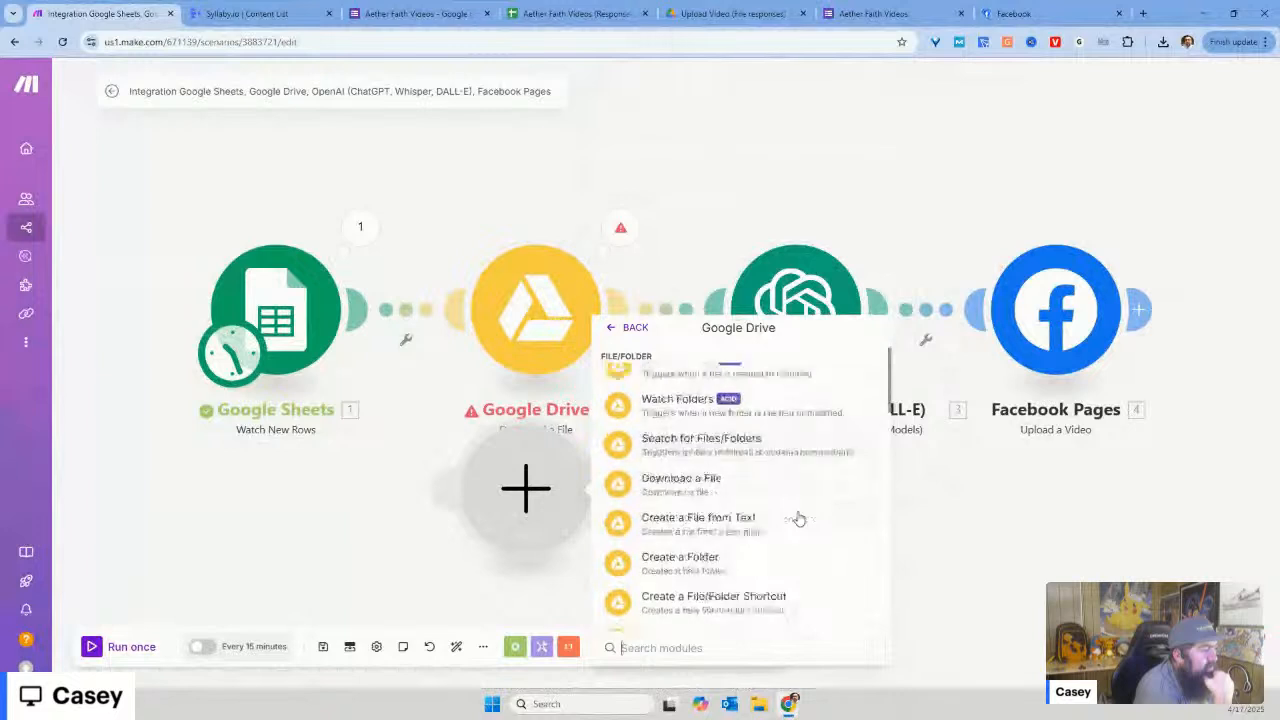
{"action": "left_click", "coordinate": [773, 457]}
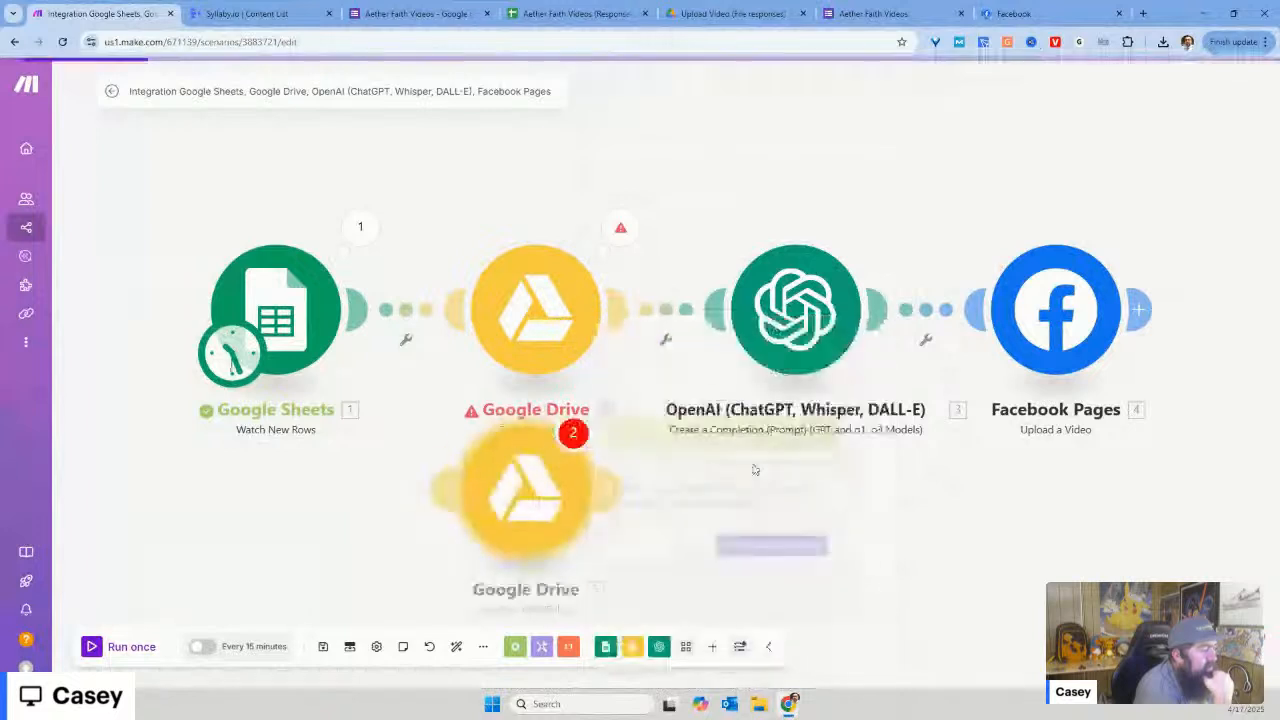
{"action": "left_click_drag", "start_coordinate": [523, 508], "coordinate": [377, 430]}
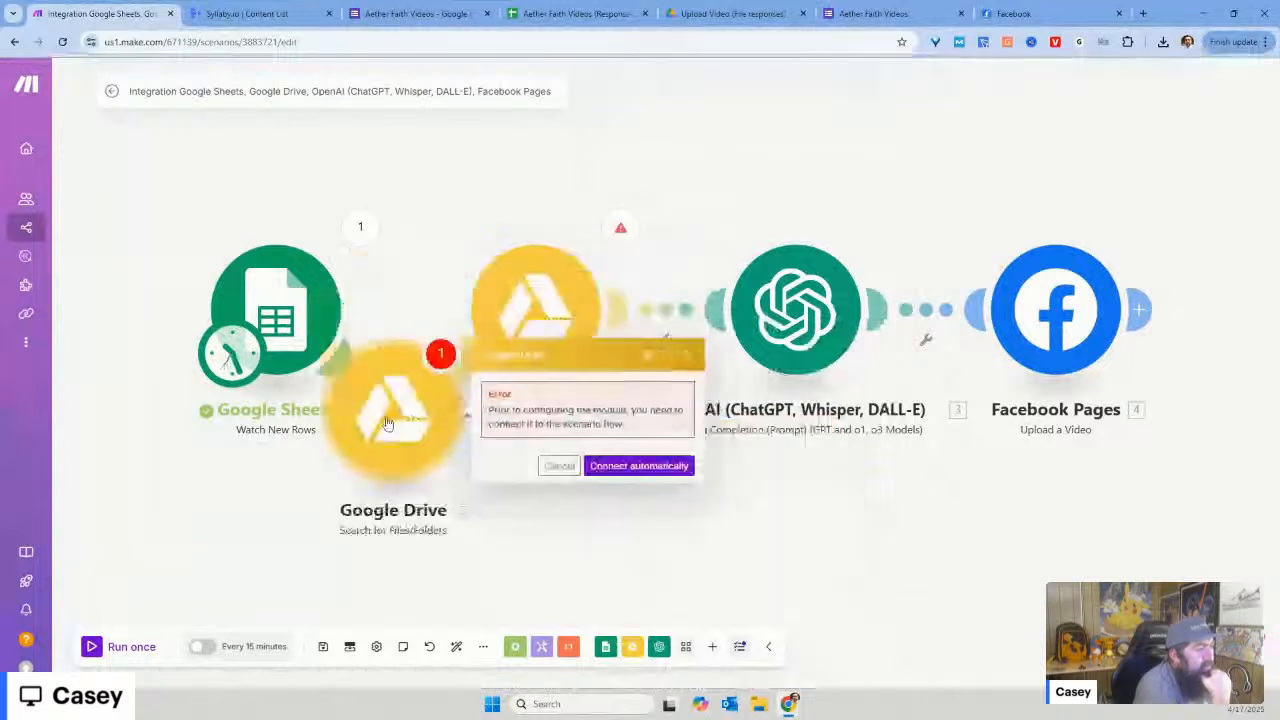
{"action": "left_click", "coordinate": [377, 430]}
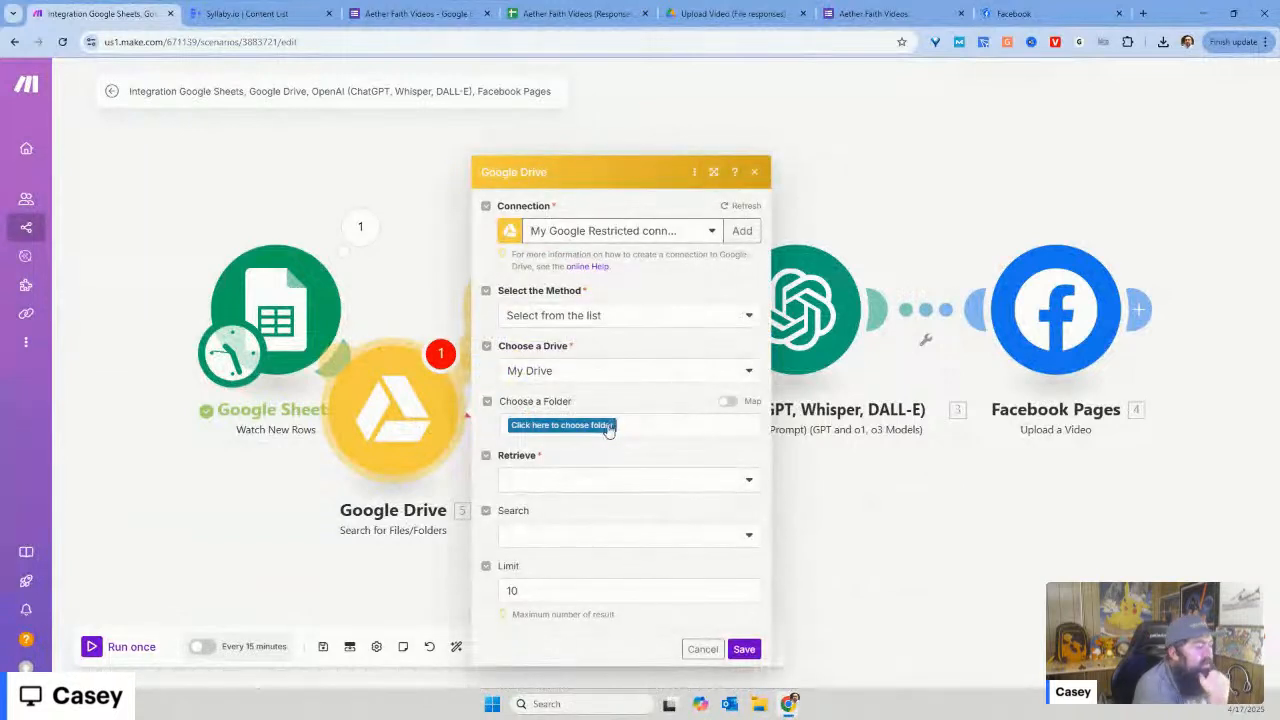
Step: Set the search module to retrieve Files and folders and its search type to Enter custom search query
{"action": "left_click", "coordinate": [606, 481]}
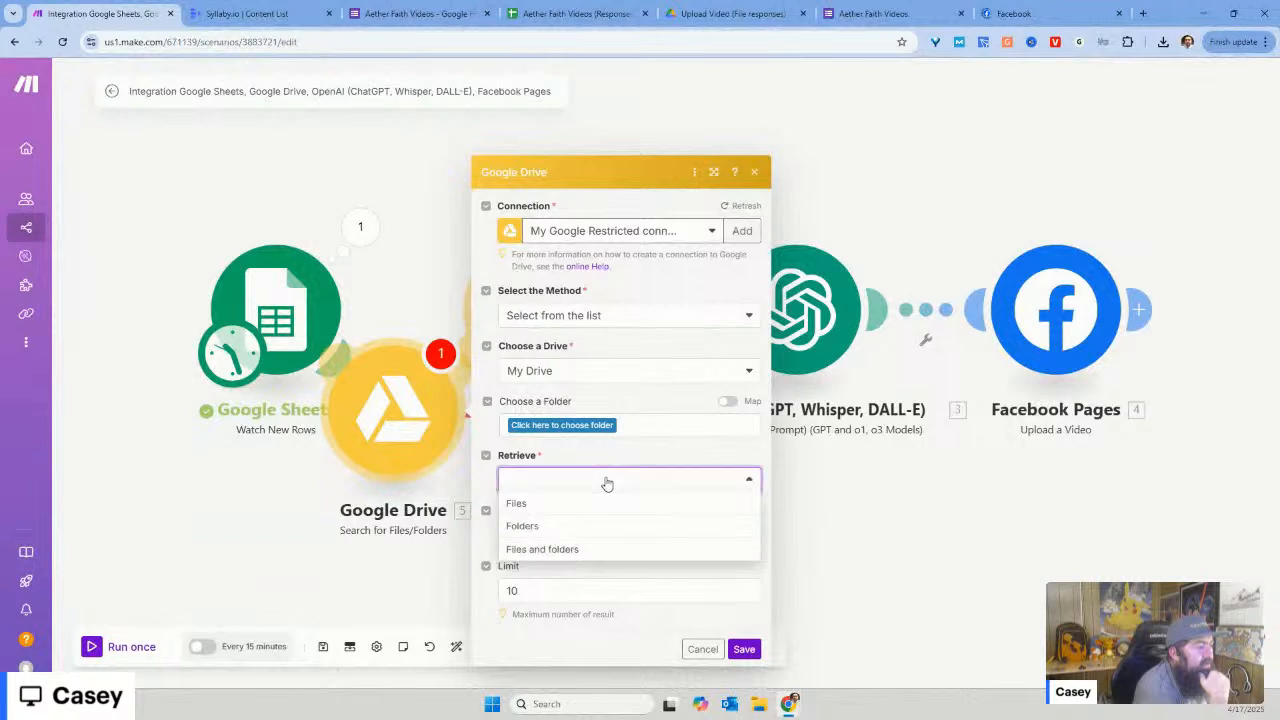
{"action": "left_click", "coordinate": [588, 550]}
{"action": "left_click", "coordinate": [593, 537]}
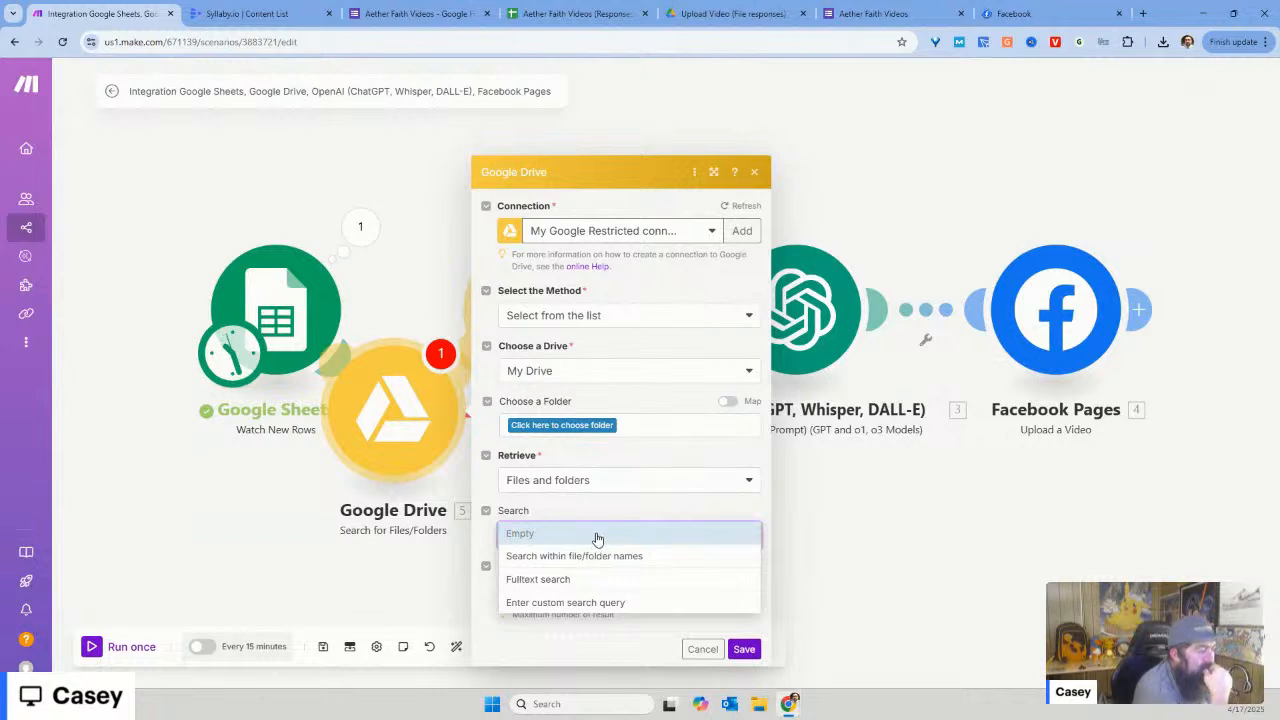
{"action": "left_click", "coordinate": [603, 603]}
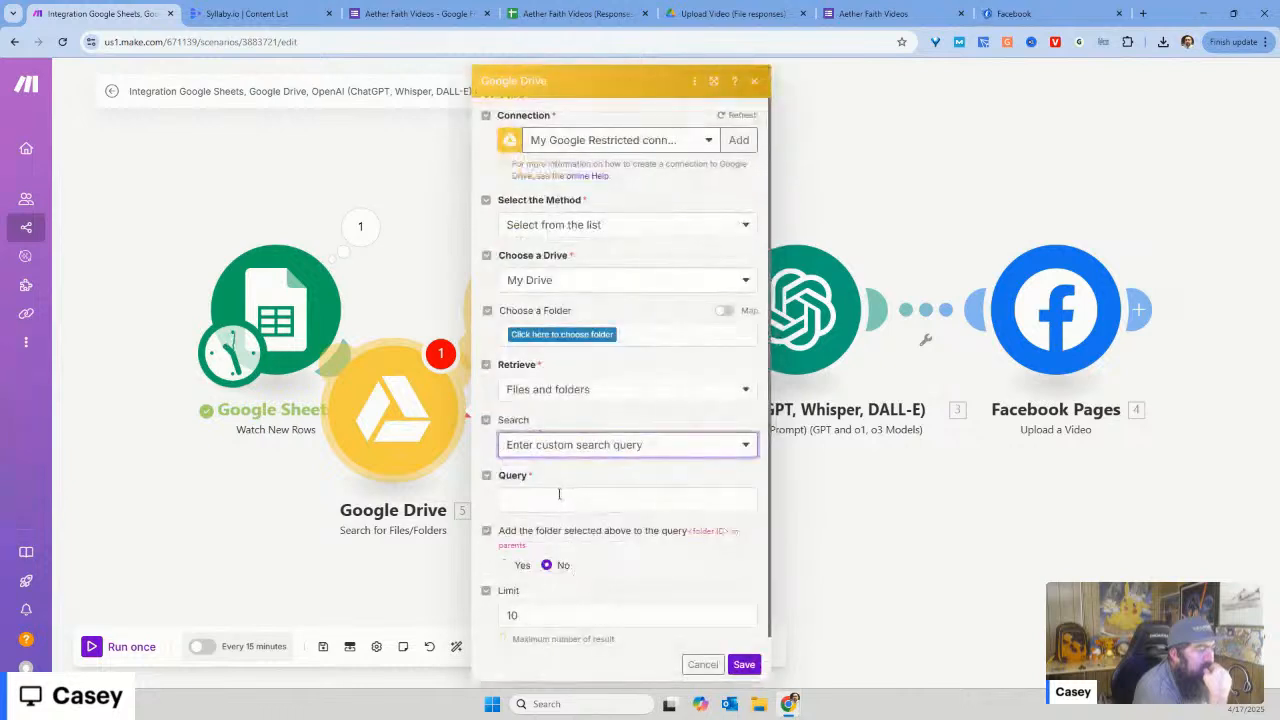
Step: Map Upload Video (C) from the Google Sheets module into the search module's Query
{"action": "left_click", "coordinate": [612, 497]}
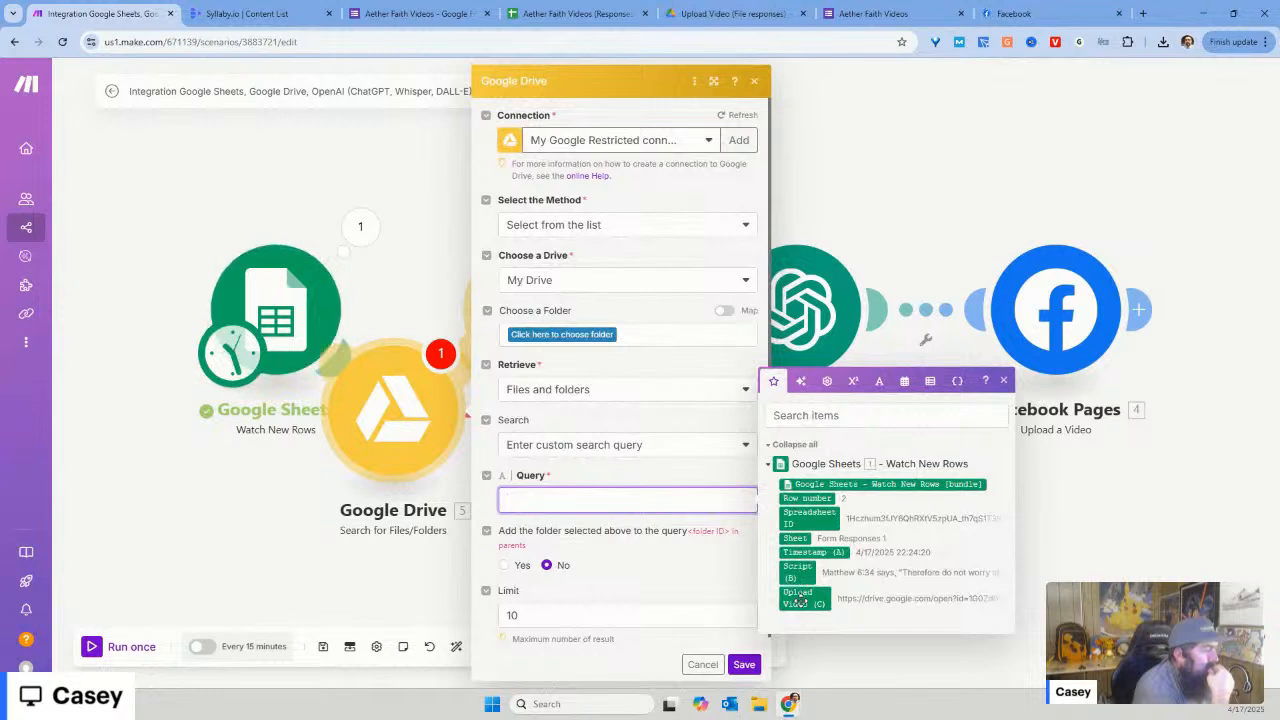
{"action": "left_click_drag", "start_coordinate": [800, 600], "coordinate": [667, 490]}
{"action": "left_click", "coordinate": [662, 481]}
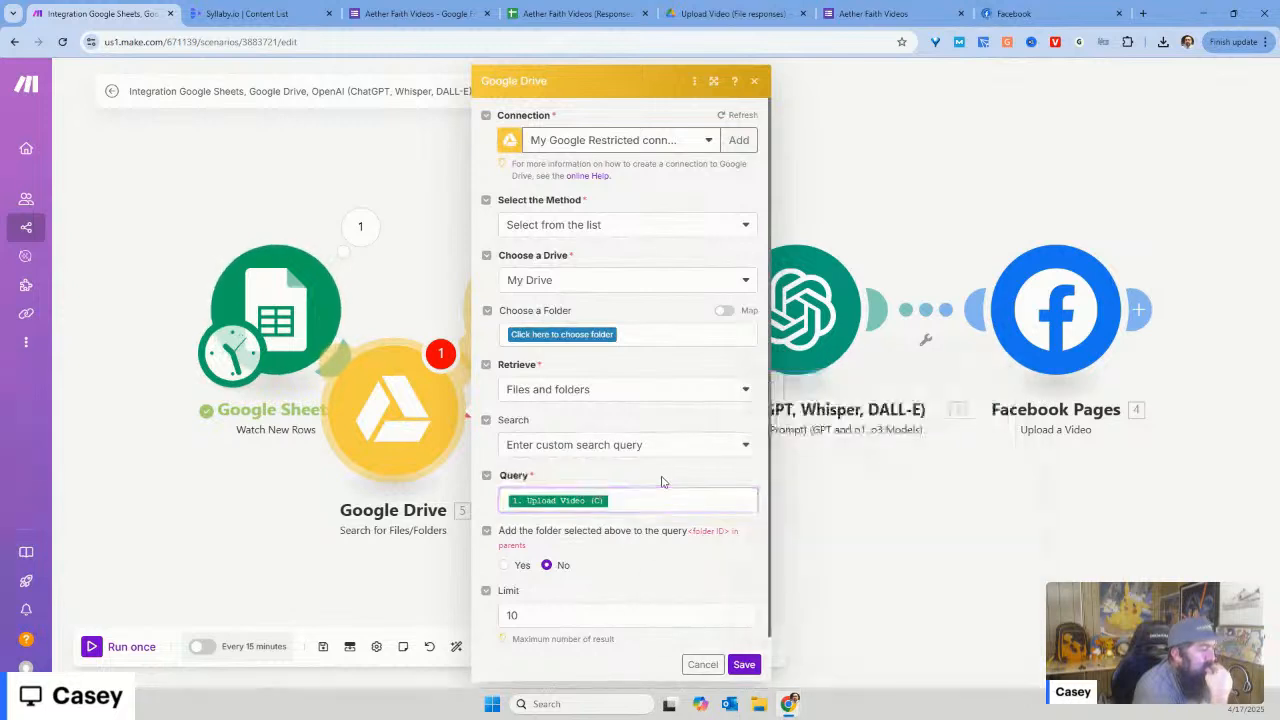
Step: Set the search module's folder to Aether Faith Videos (File responses) and its limit to 1, and save the module
{"action": "left_click", "coordinate": [604, 336]}
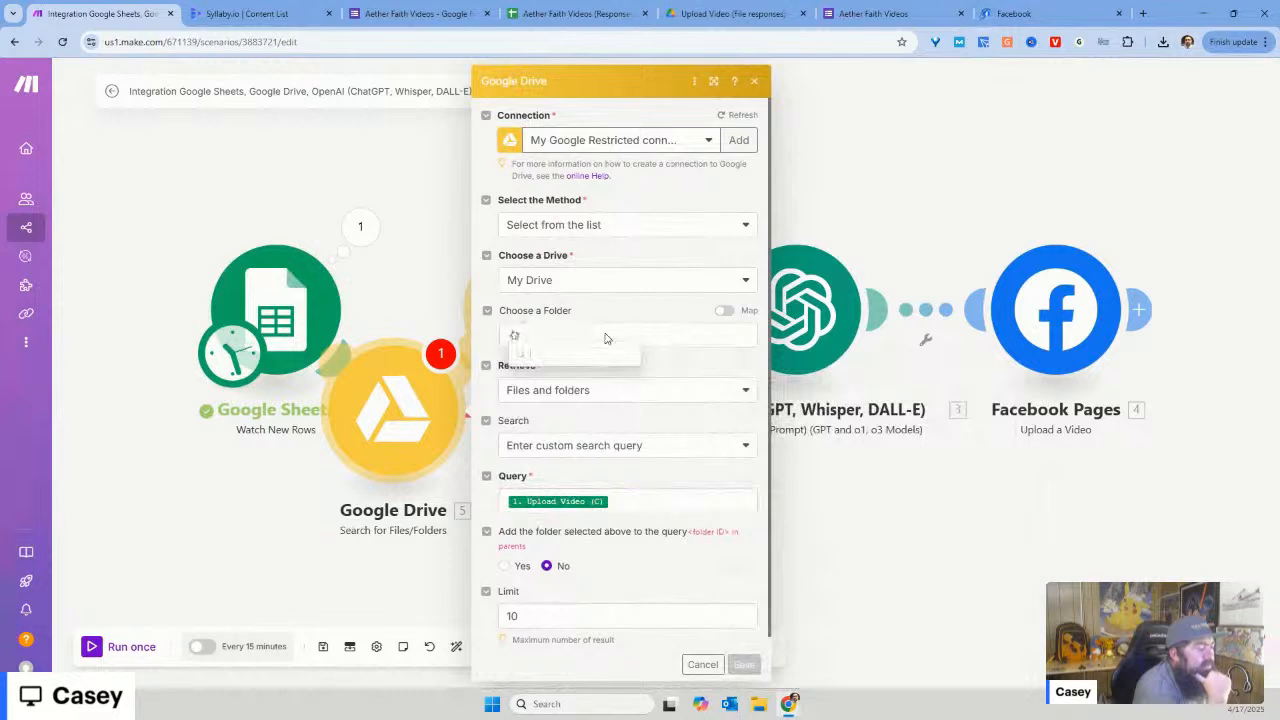
{"action": "left_click", "coordinate": [572, 402]}
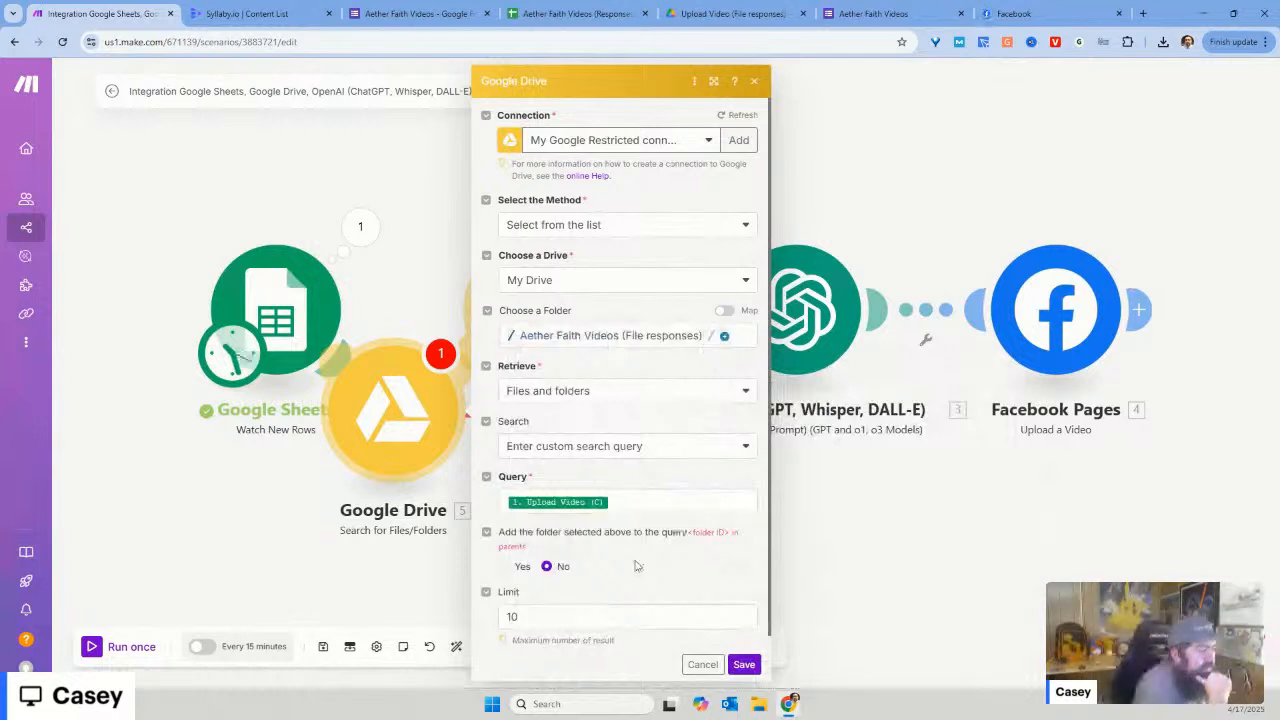
{"action": "scroll", "coordinate": [637, 566], "scroll_direction": "down", "scroll_amount": 1}
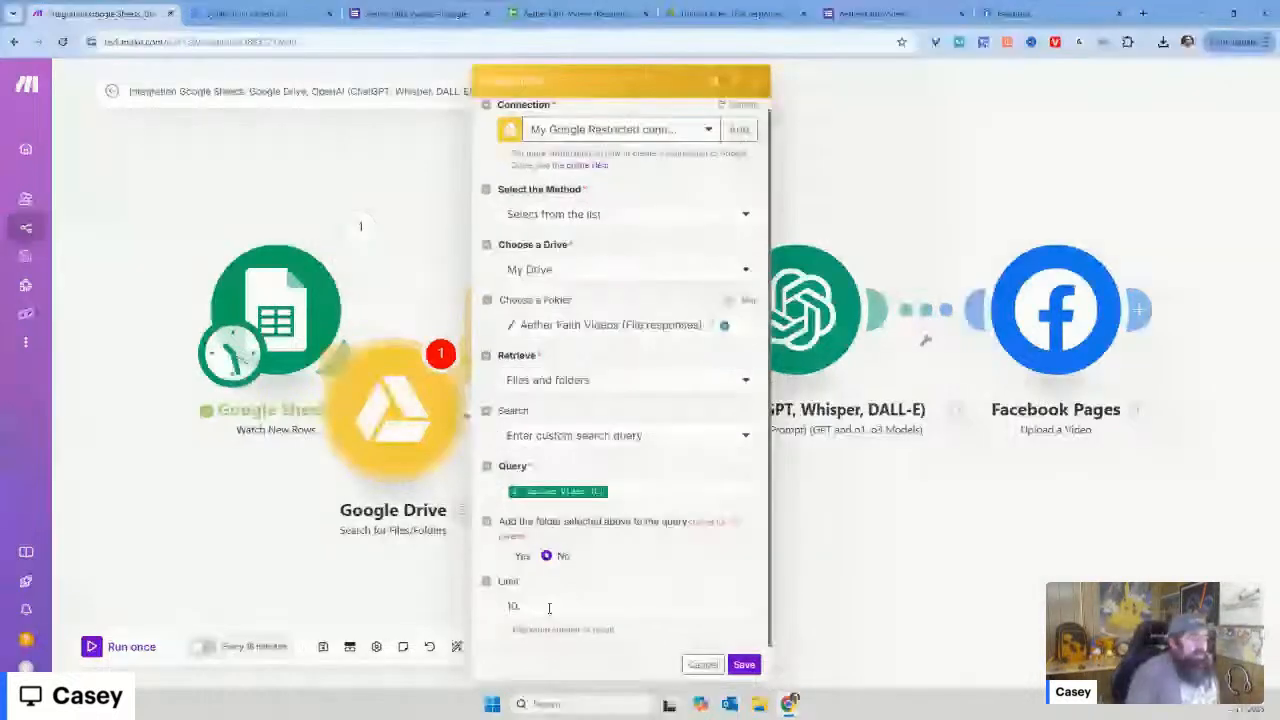
{"action": "left_click", "coordinate": [550, 609]}
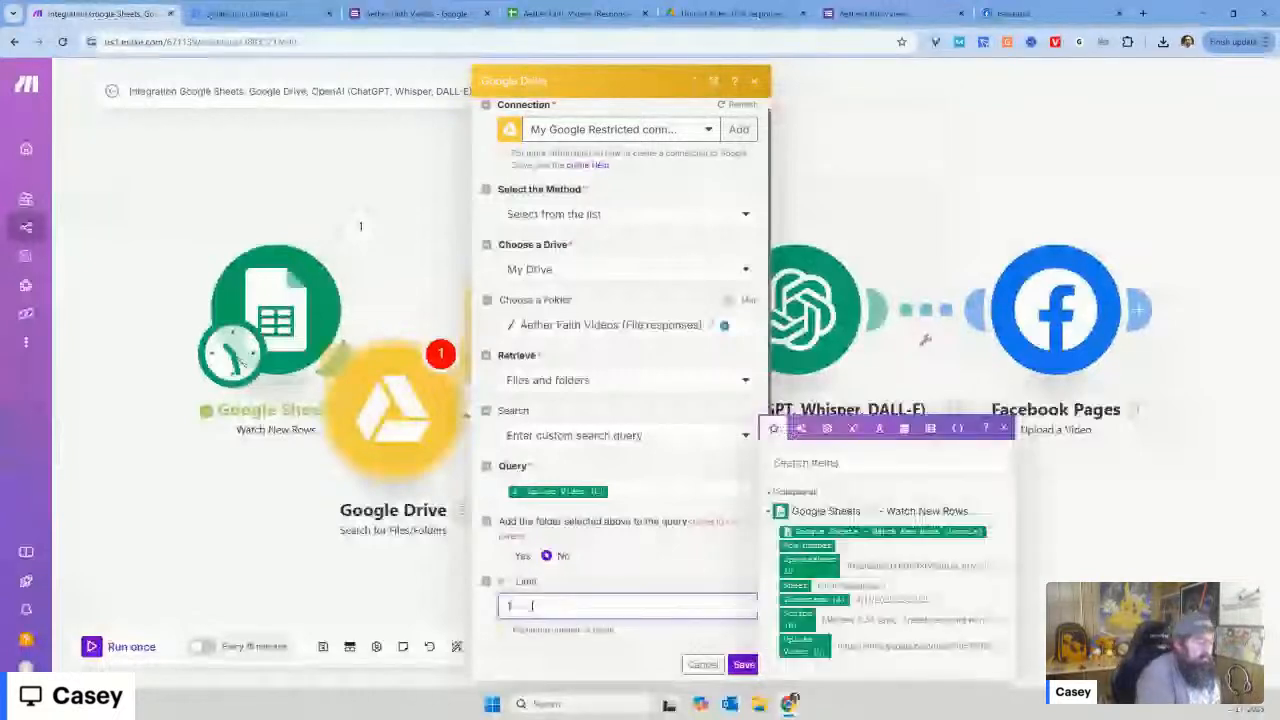
{"action": "left_click", "coordinate": [634, 665]}
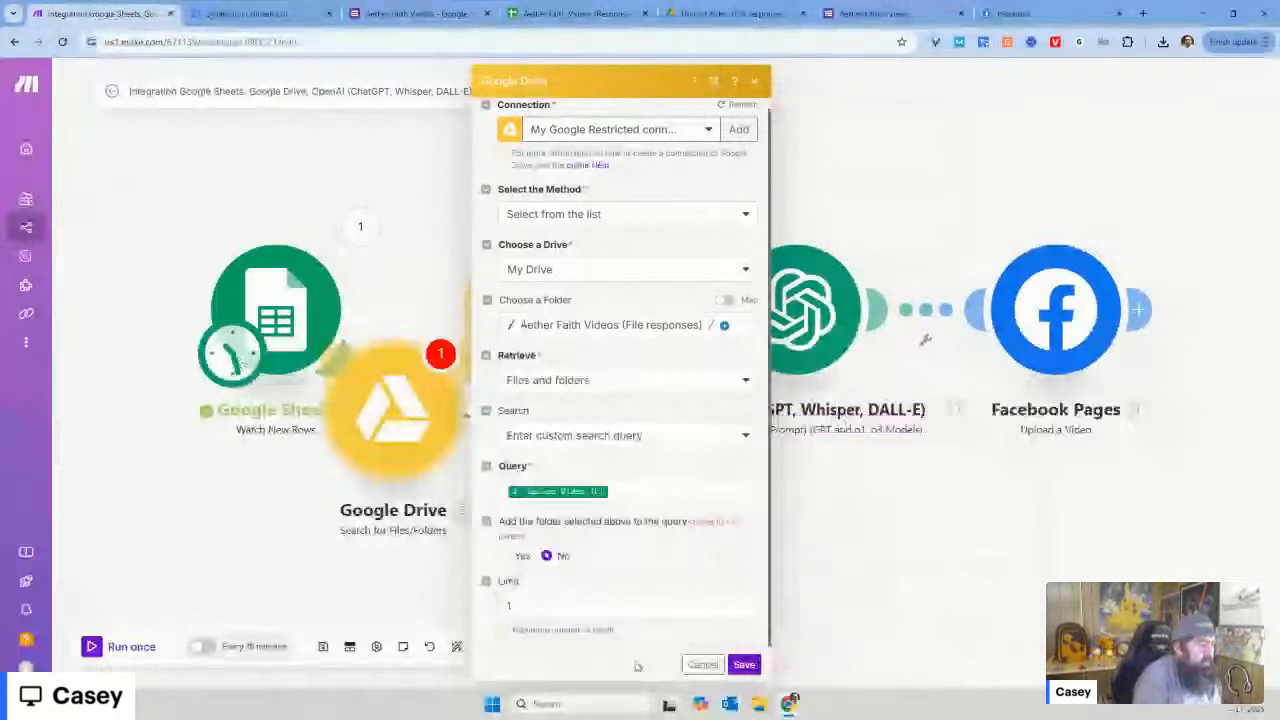
{"action": "left_click", "coordinate": [744, 665]}
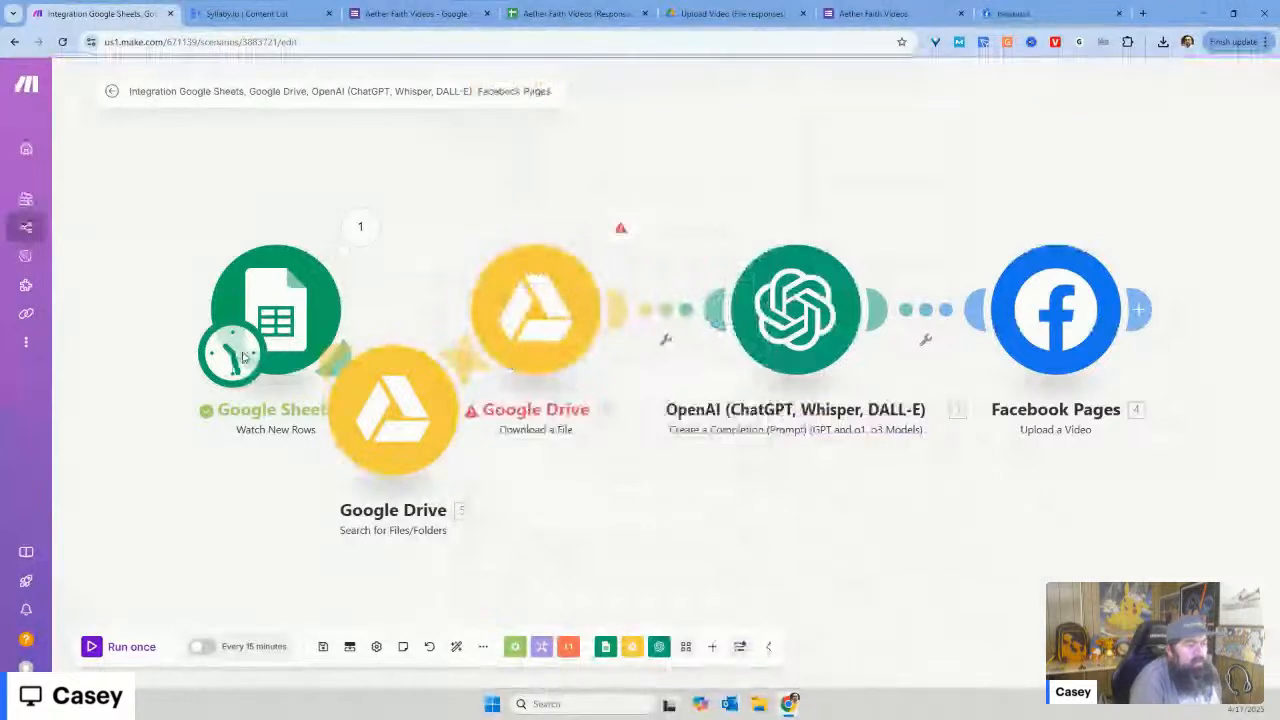
Step: Set the Google Sheets Watch New Rows module to start from All rows
{"action": "right_click", "coordinate": [285, 302]}
{"action": "left_click", "coordinate": [326, 347]}
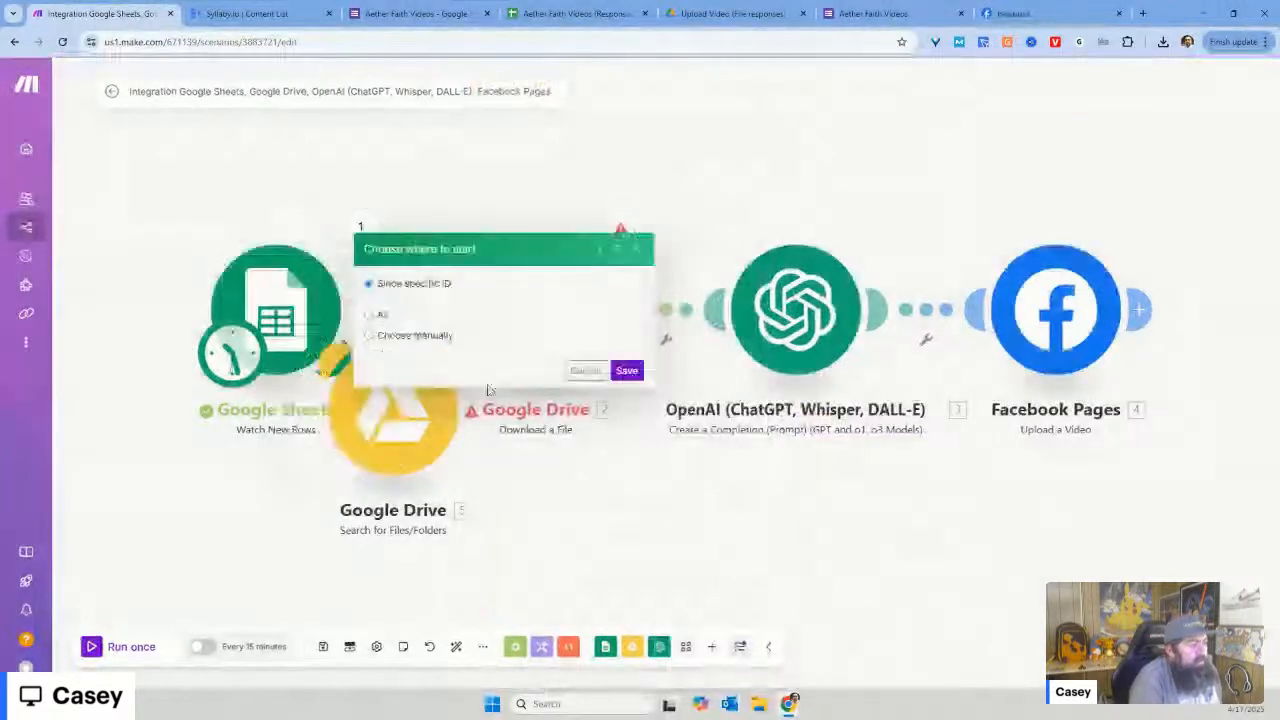
{"action": "left_click", "coordinate": [370, 360]}
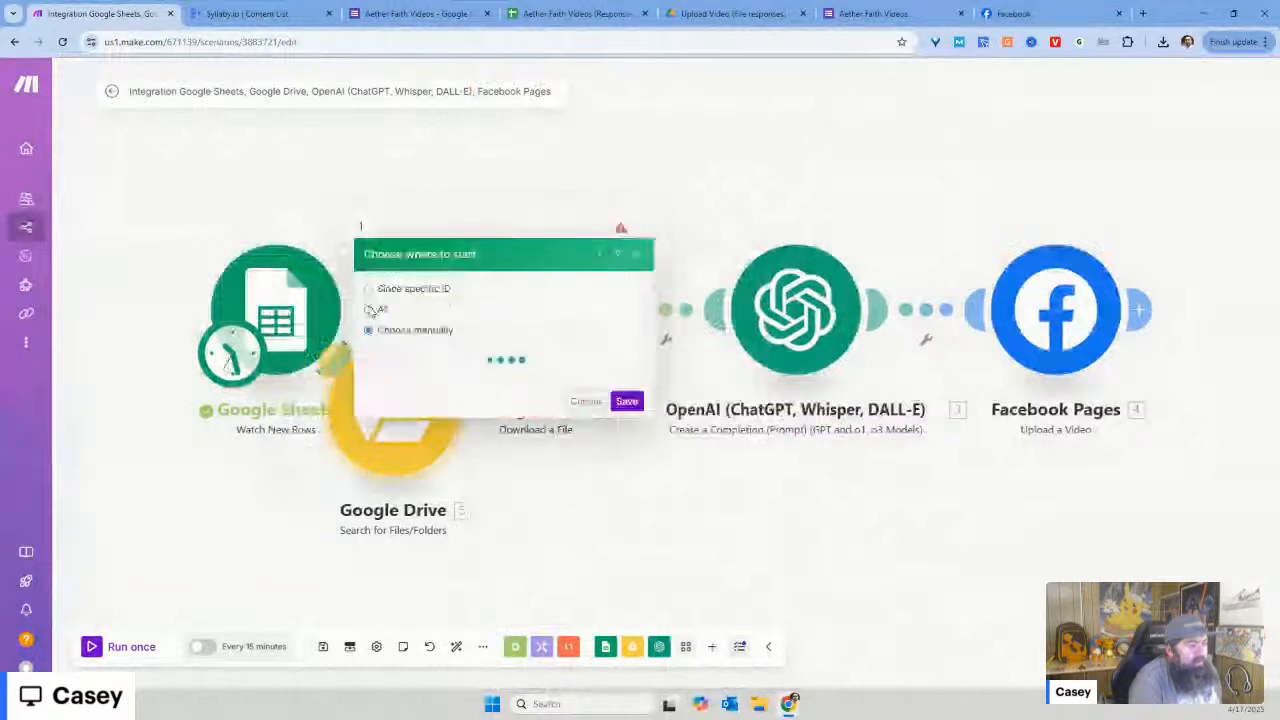
{"action": "left_click", "coordinate": [369, 309]}
{"action": "left_click", "coordinate": [627, 366]}
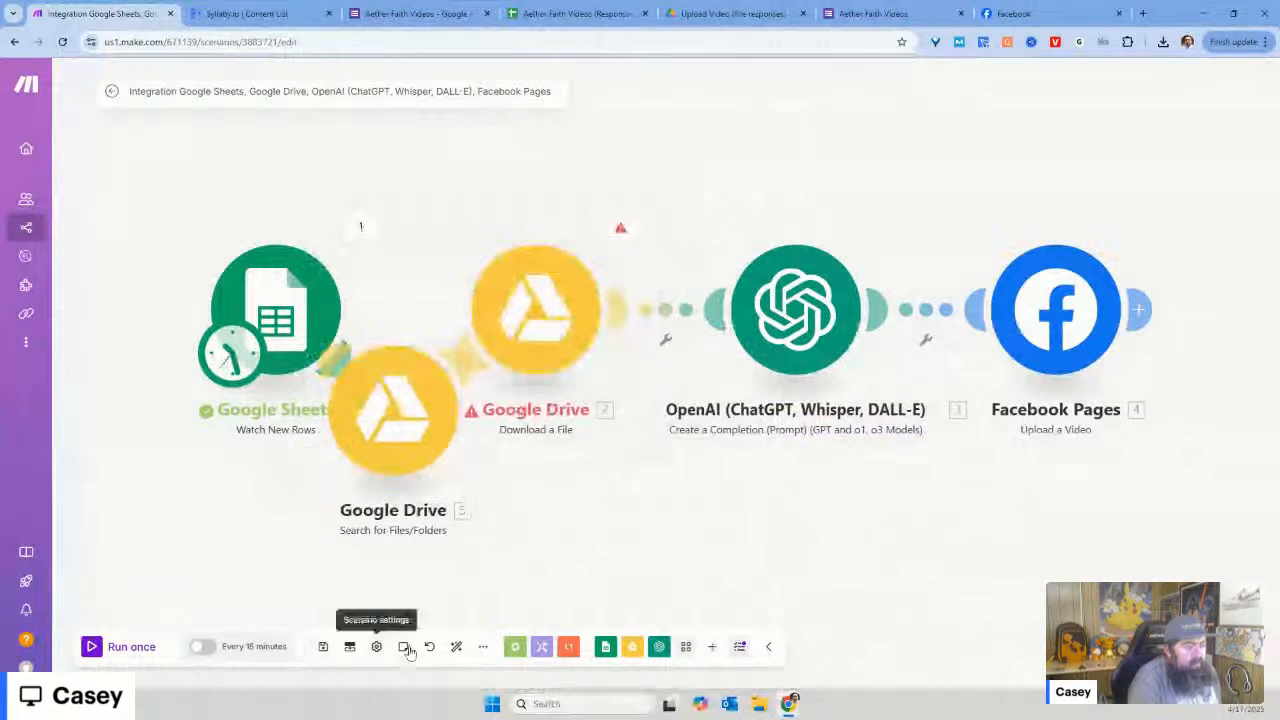
Step: Auto-align the scenario's modules and save the scenario
{"action": "left_click", "coordinate": [456, 646]}
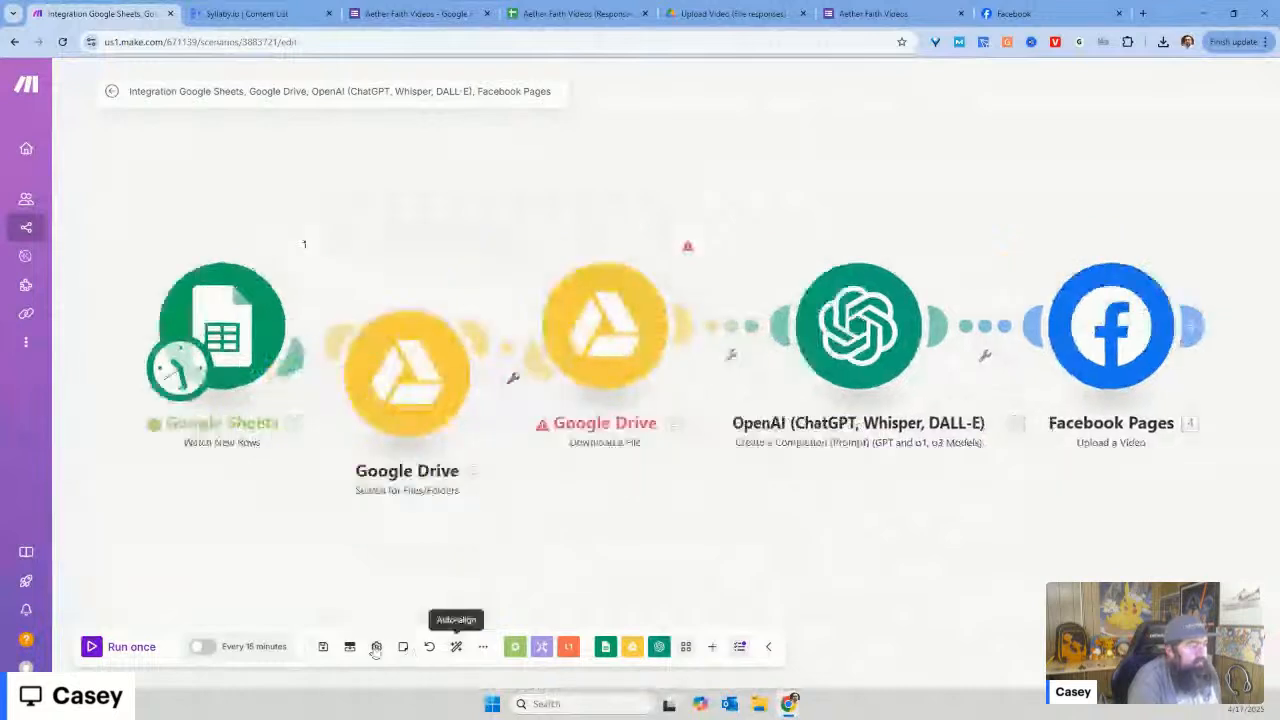
{"action": "left_click", "coordinate": [323, 647]}
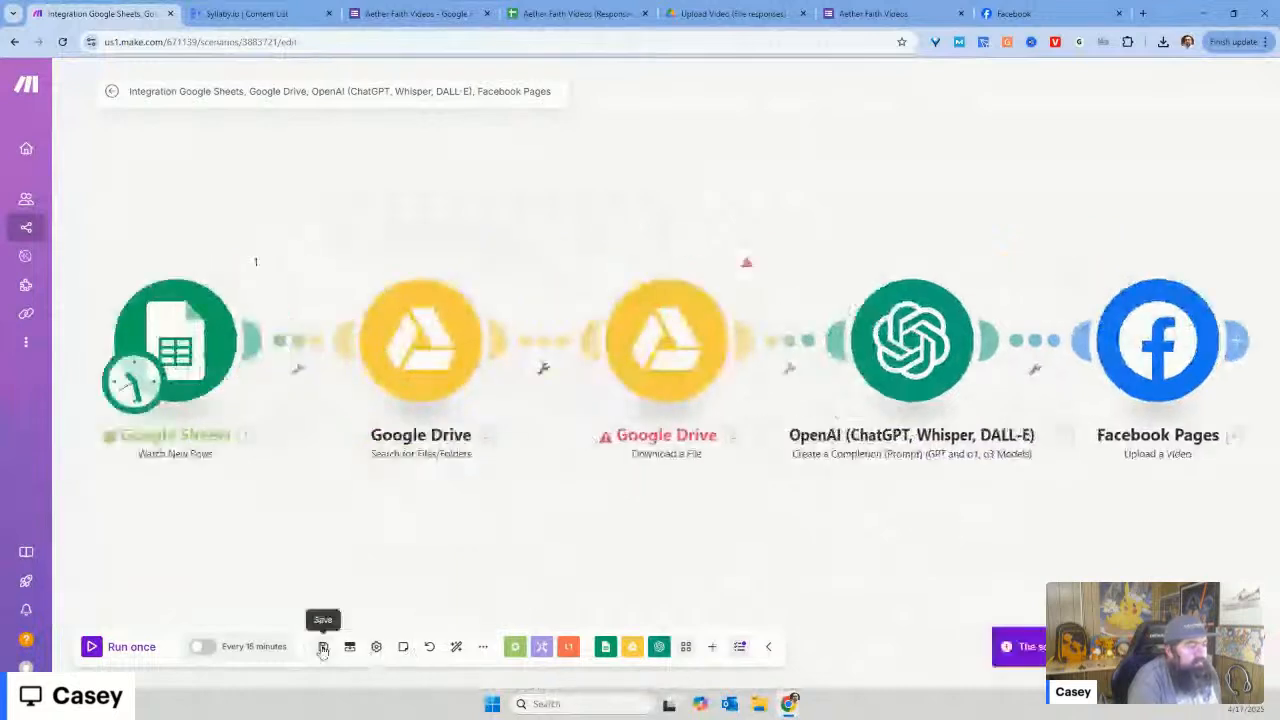
Step: Replace the Download a File module's File ID mapping with an output item of the Search for Files/Folders module and save the module
{"action": "left_click", "coordinate": [644, 356]}
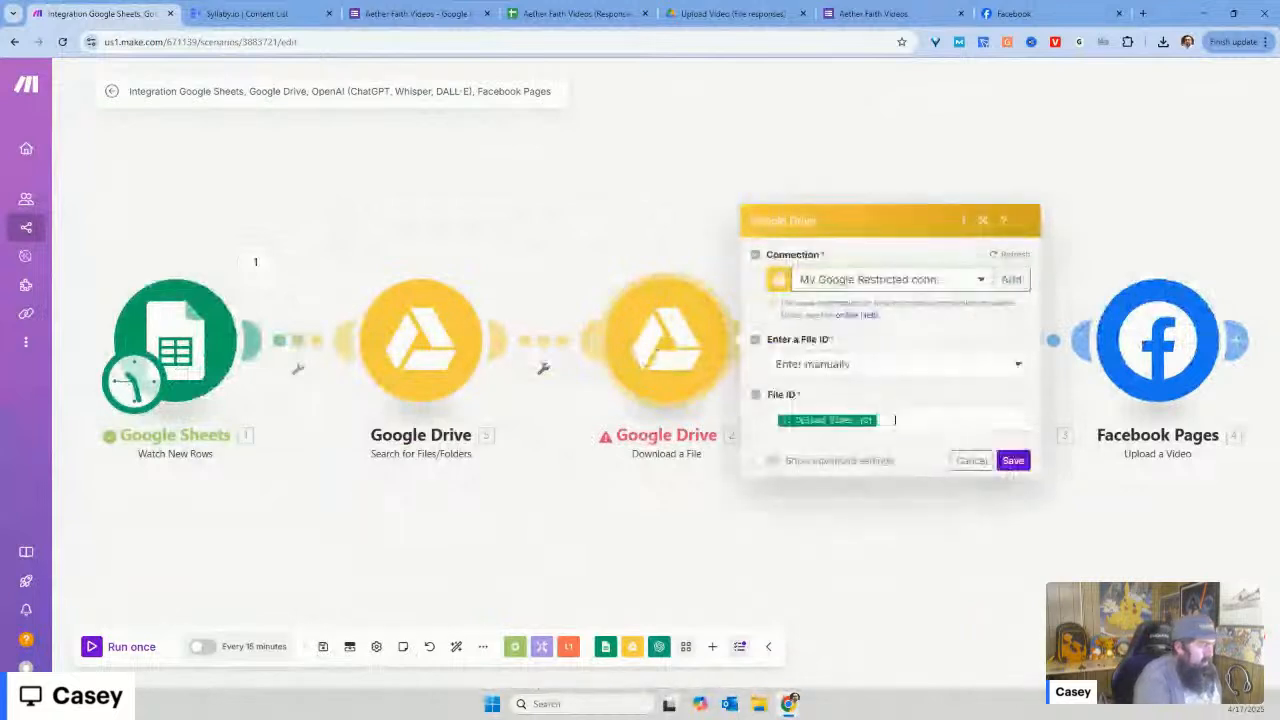
{"action": "left_click", "coordinate": [895, 420]}
{"action": "key", "text": "BackSpace"}
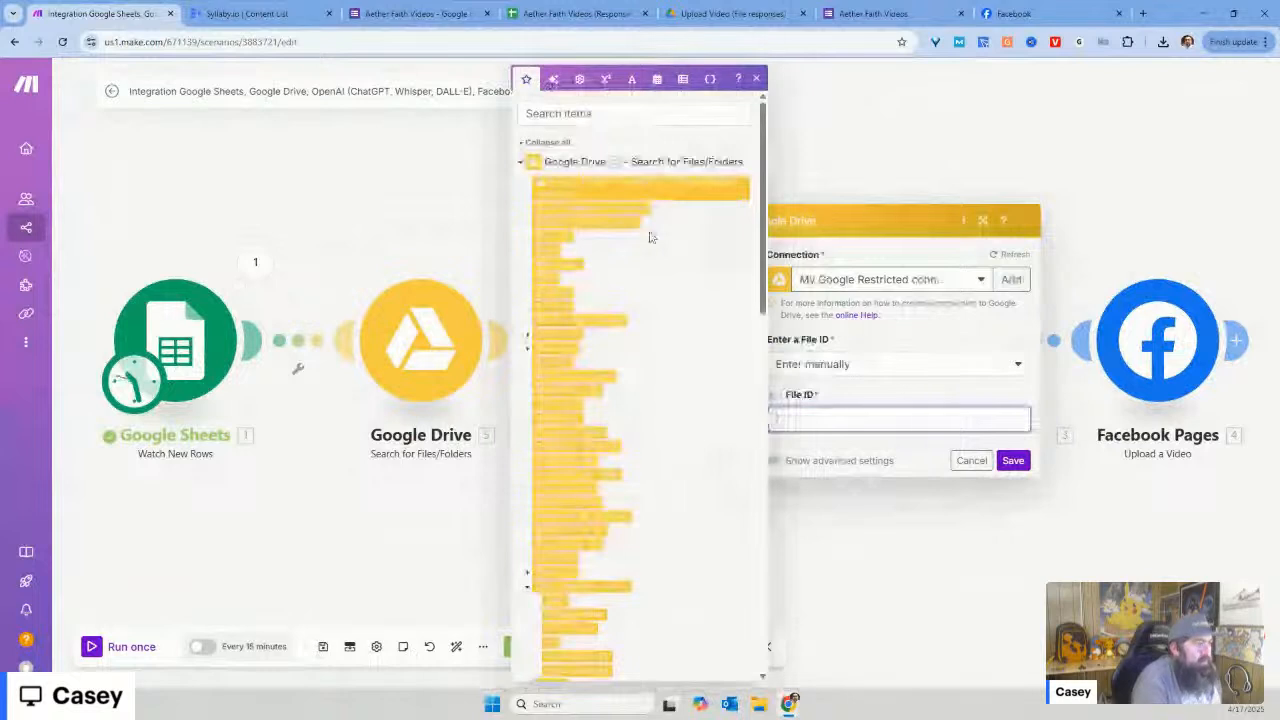
{"action": "left_click", "coordinate": [563, 237]}
{"action": "left_click", "coordinate": [1012, 459]}
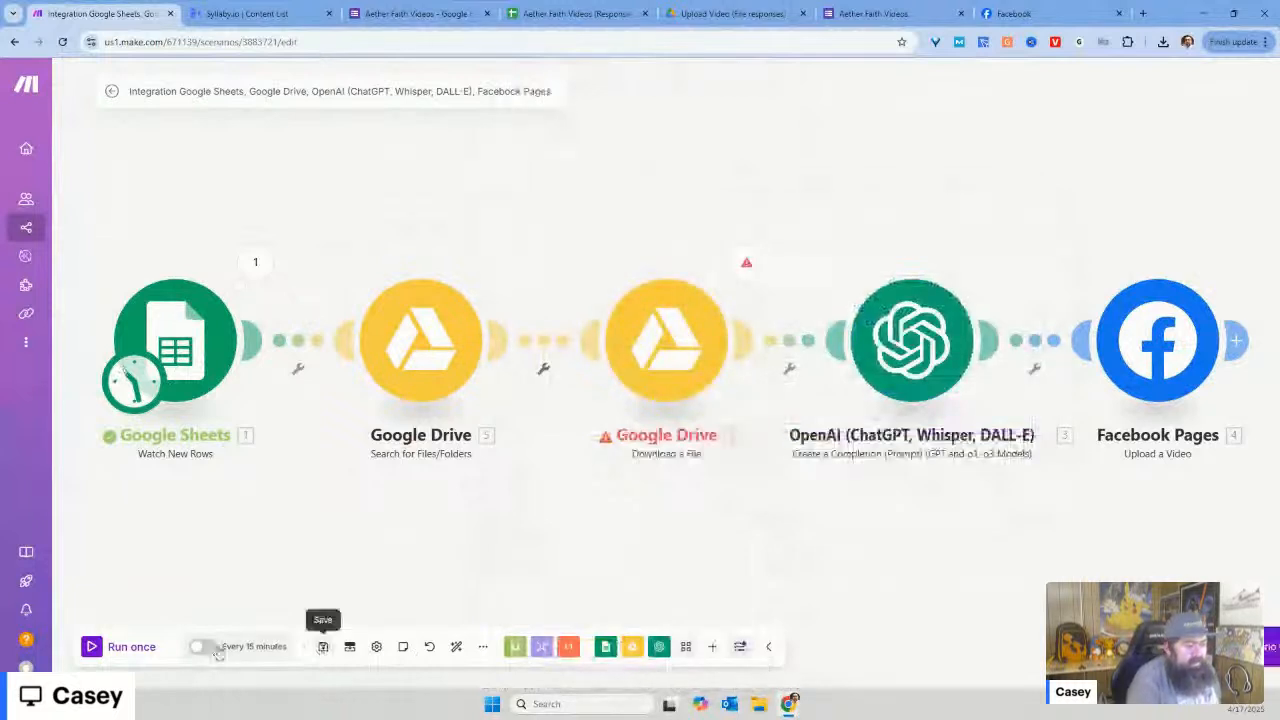
Step: Run the scenario once and inspect the operation details of the Search for Files/Folders module
{"action": "left_click", "coordinate": [135, 648]}
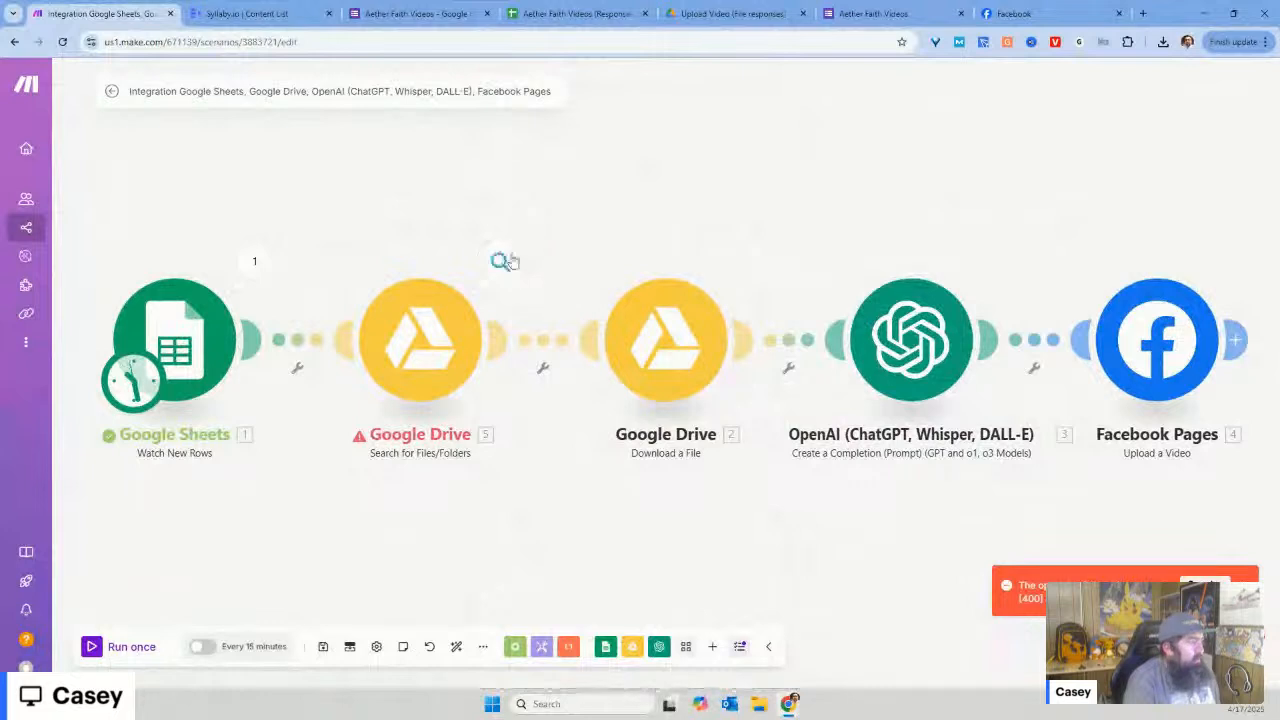
{"action": "left_click", "coordinate": [500, 262]}
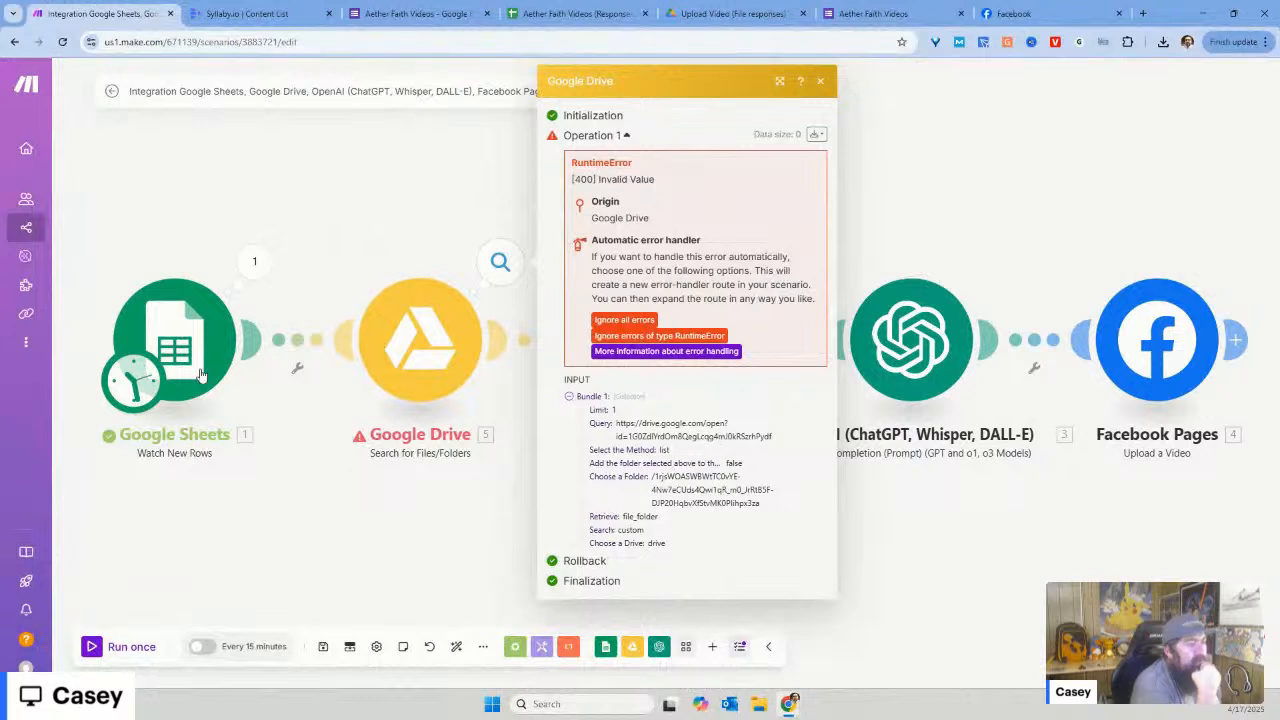
Step: Switch to ChatGPT in a new browser tab by going to chat.com
{"action": "left_click", "coordinate": [1143, 14]}
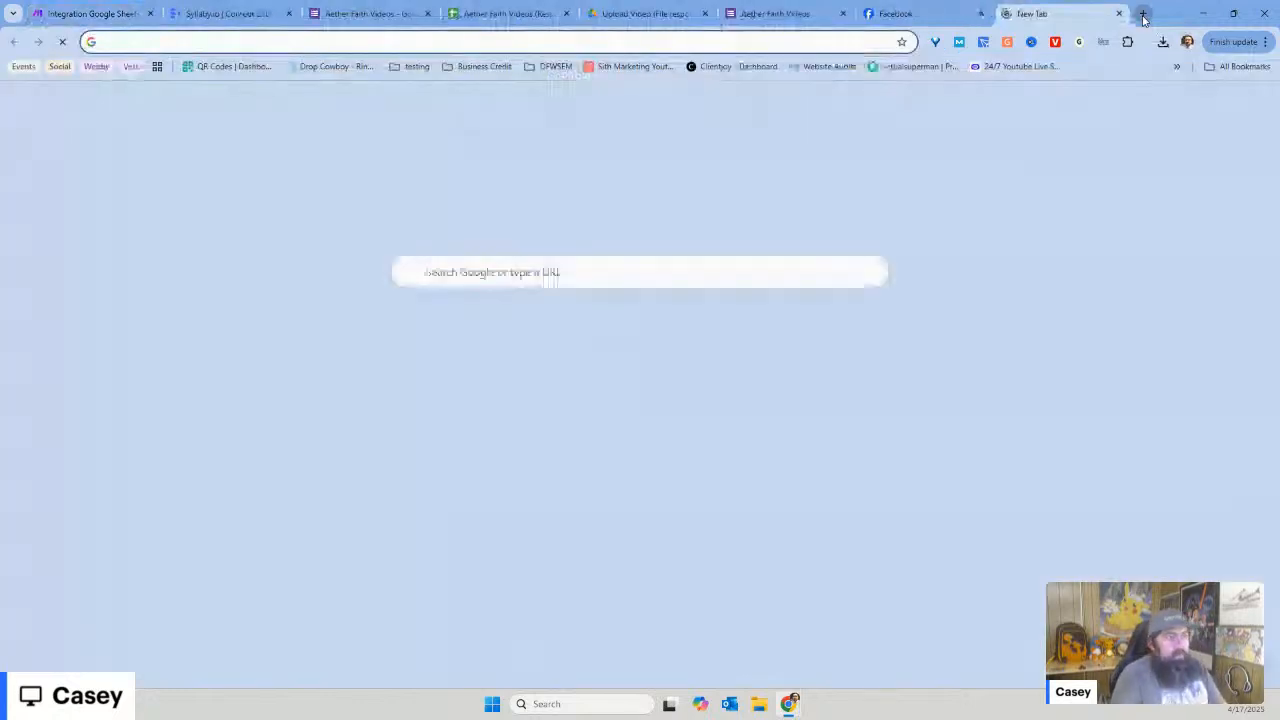
{"action": "type", "text": "chat.com"}
{"action": "key", "text": "Return"}
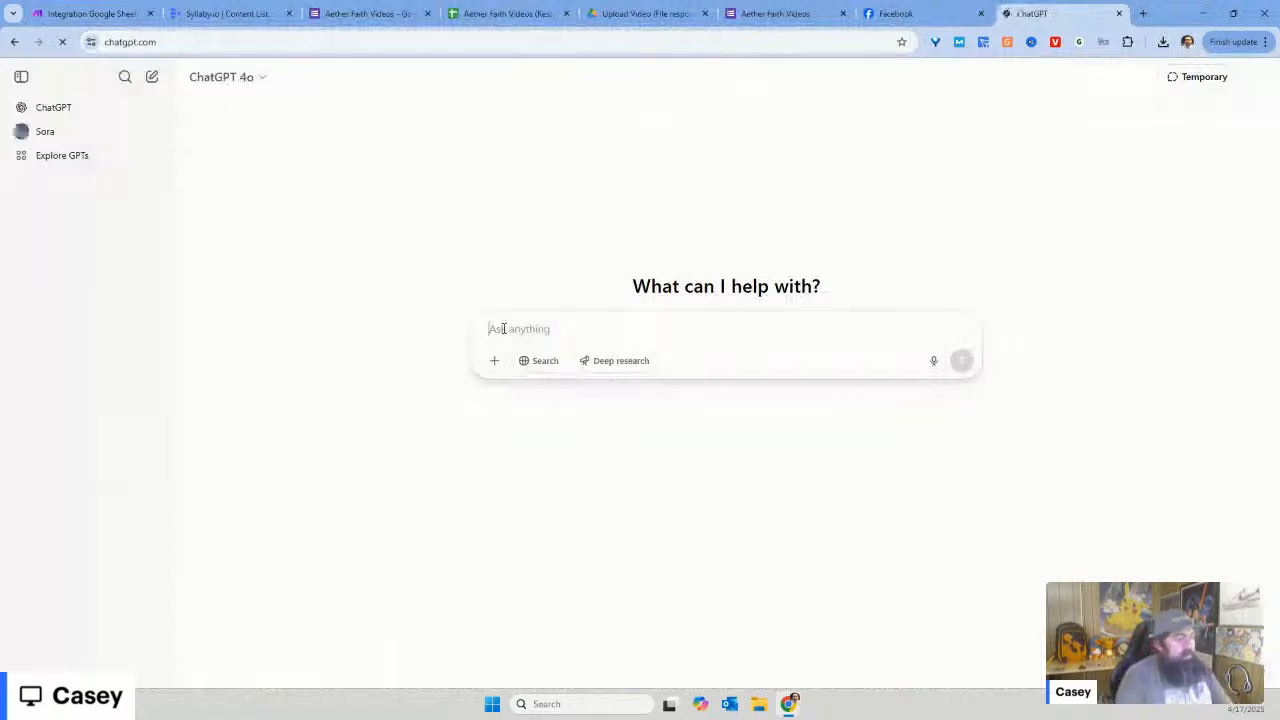
Step: Send the prompt "I have upload a file via google forms, i am saving in google sheets, how can i get the file ID for a Make.com scenario"
{"action": "type", "text": "I have "}
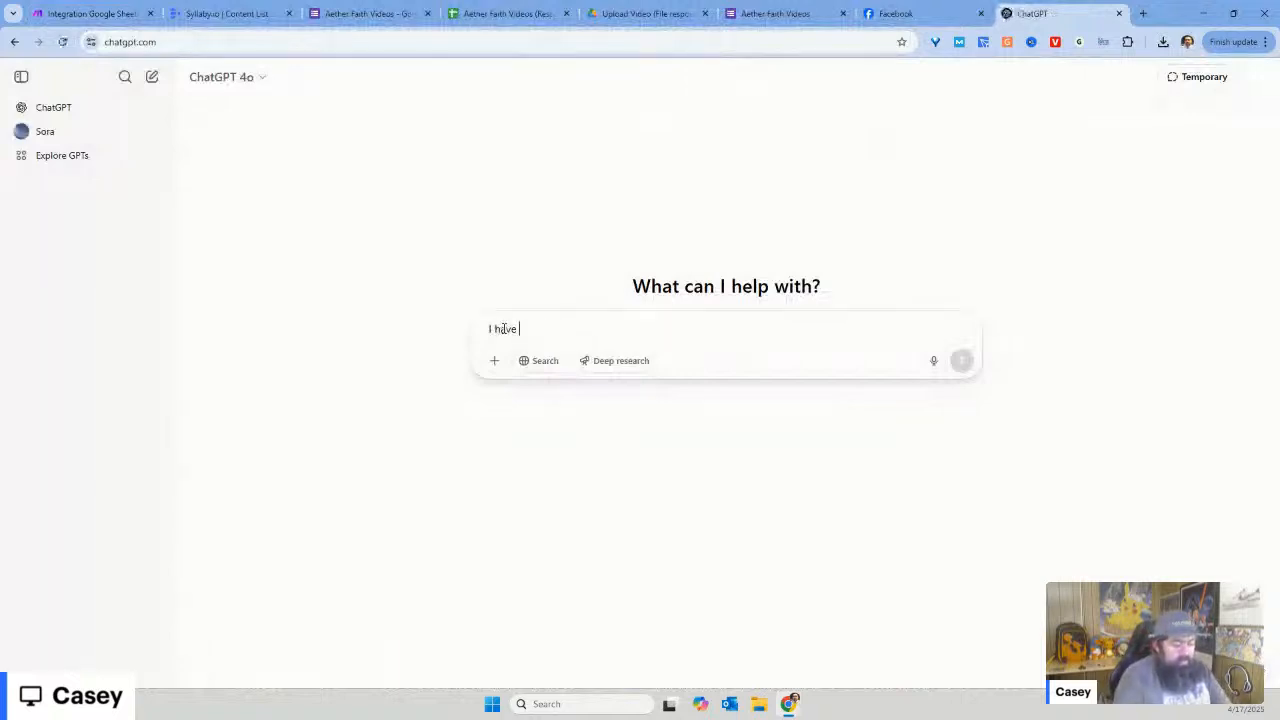
{"action": "type", "text": "upload"}
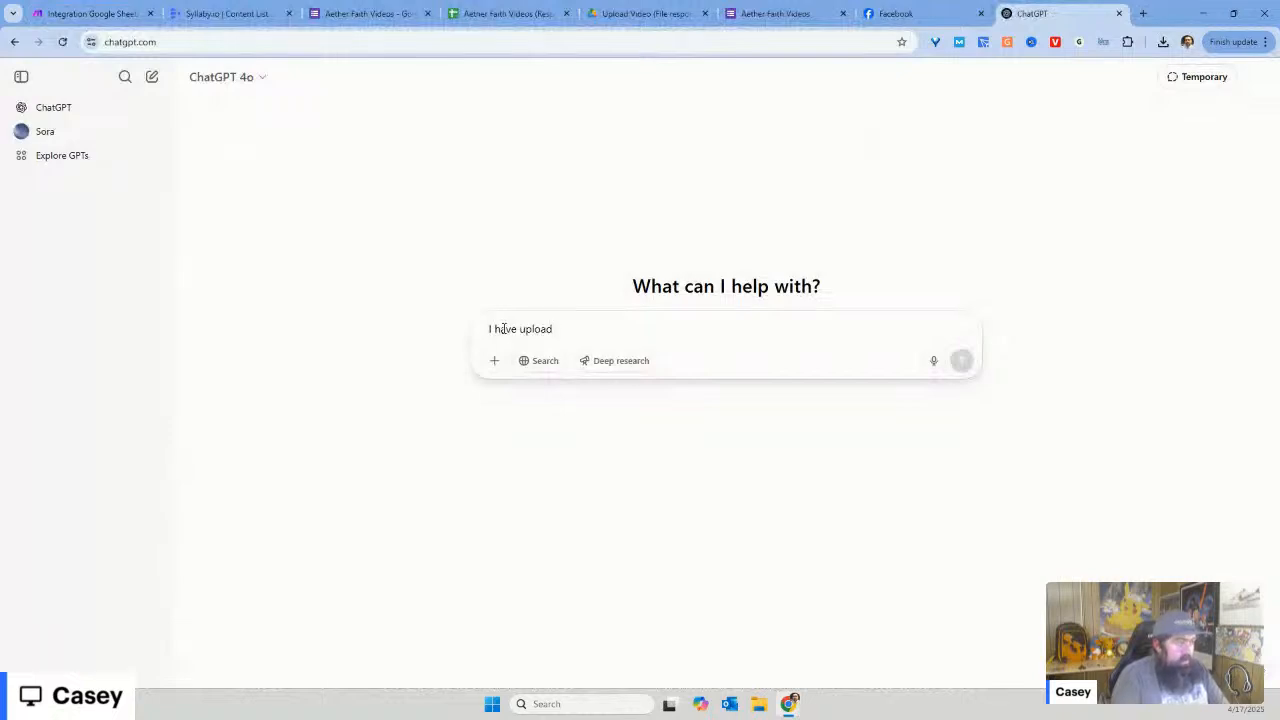
{"action": "type", "text": "  a "}
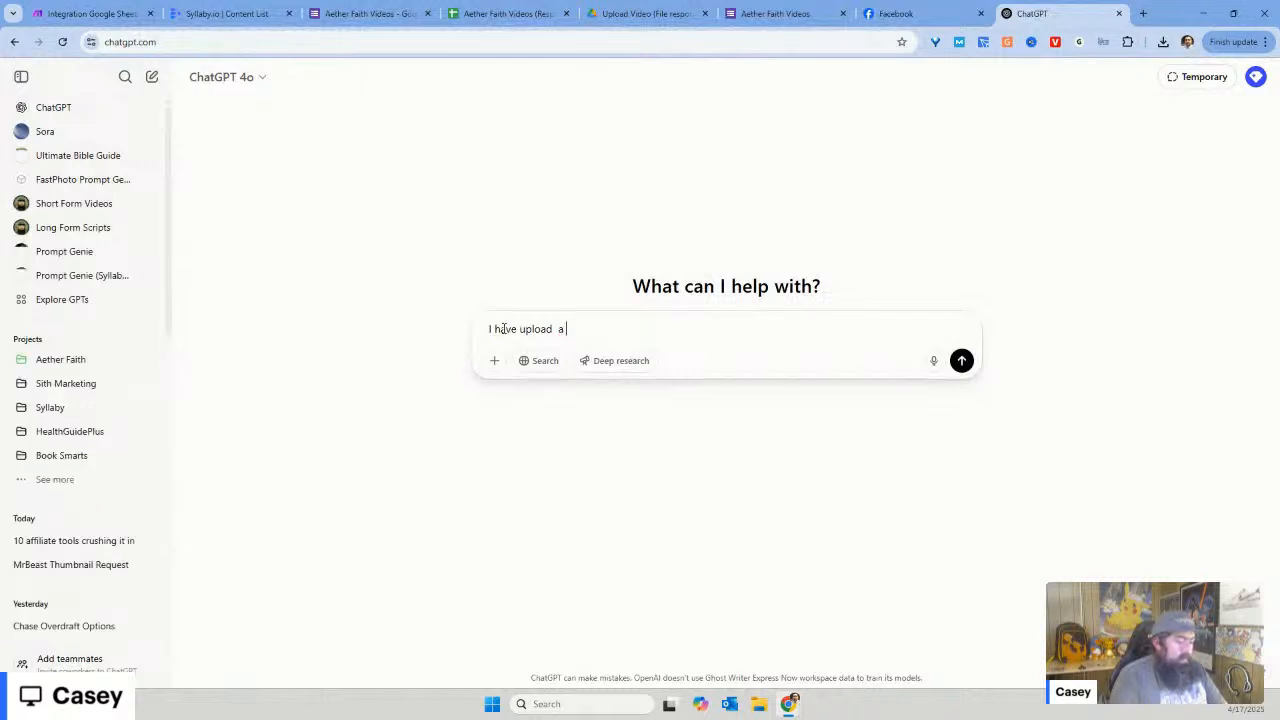
{"action": "type", "text": "file"}
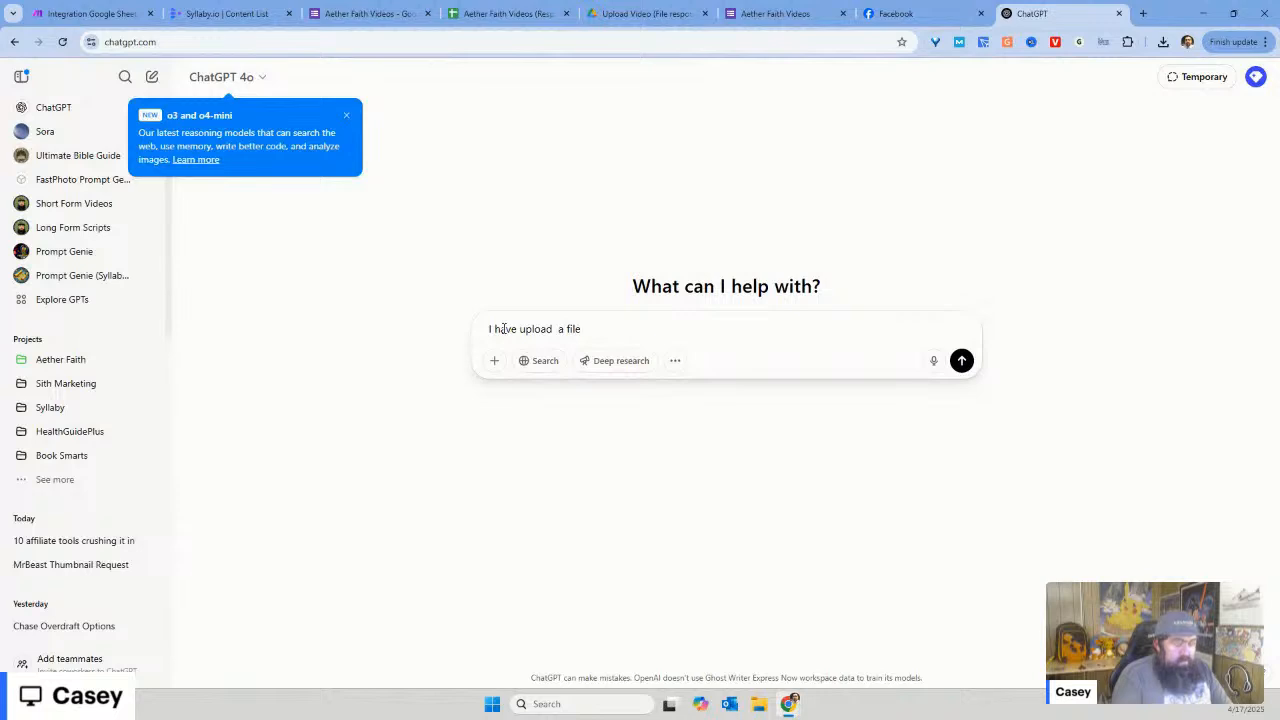
{"action": "type", "text": " via"}
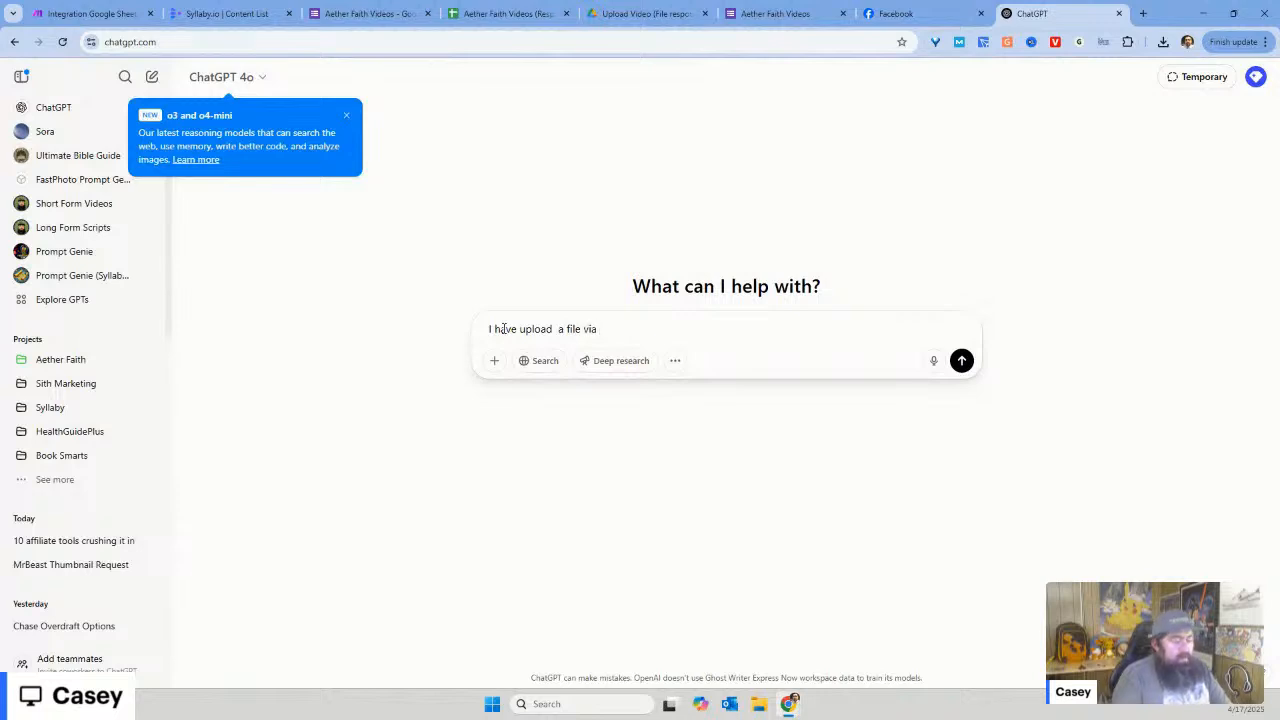
{"action": "type", "text": " google forms"}
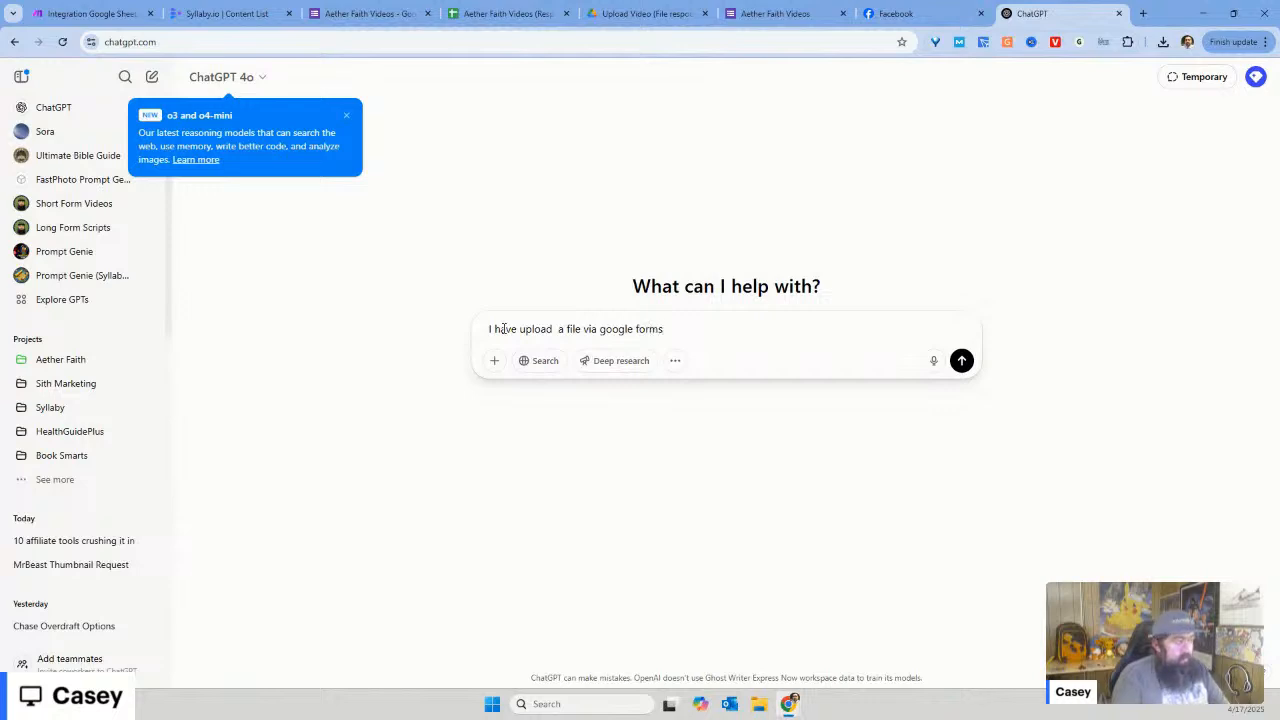
{"action": "type", "text": ", i a"}
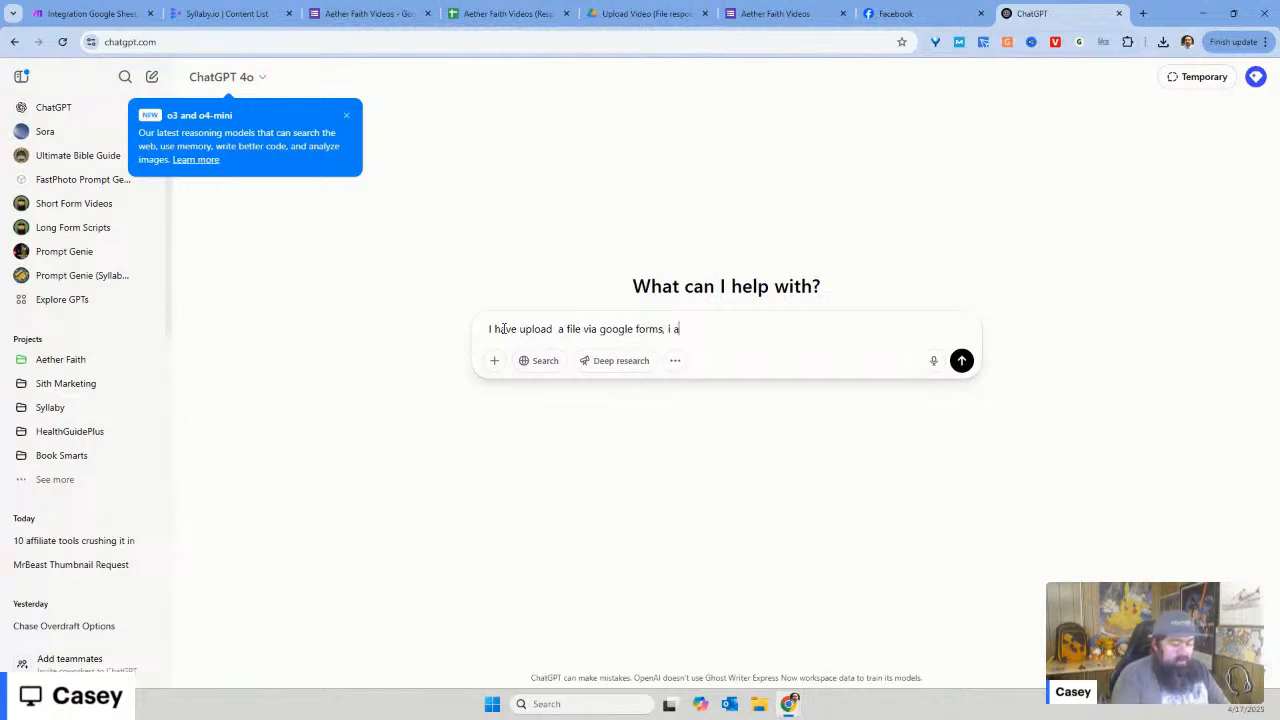
{"action": "type", "text": "m s"}
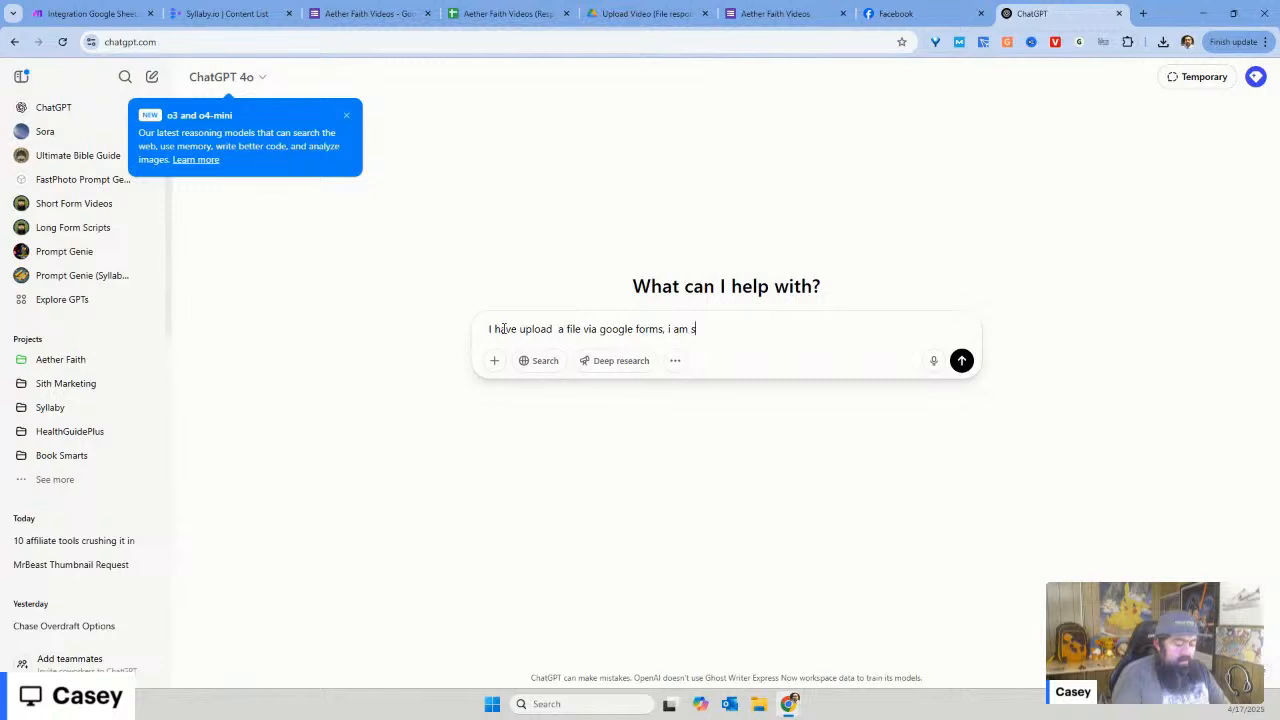
{"action": "type", "text": "aving in "}
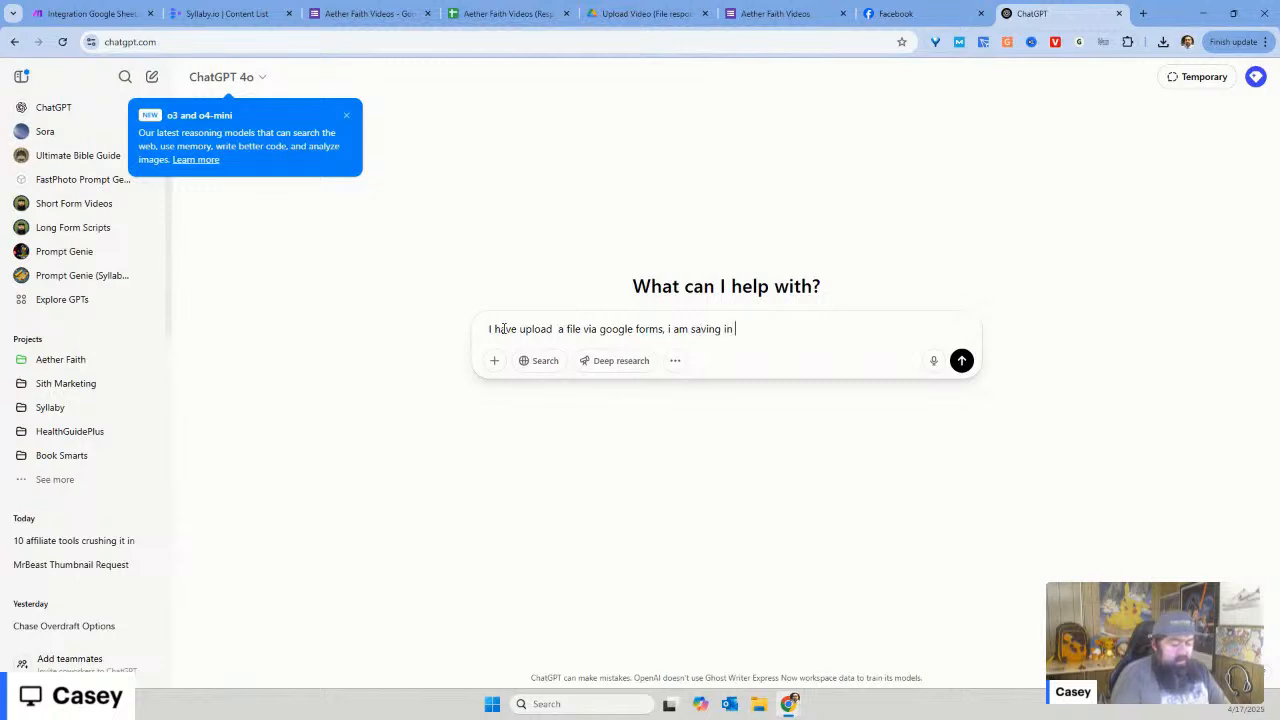
{"action": "type", "text": "google sh"}
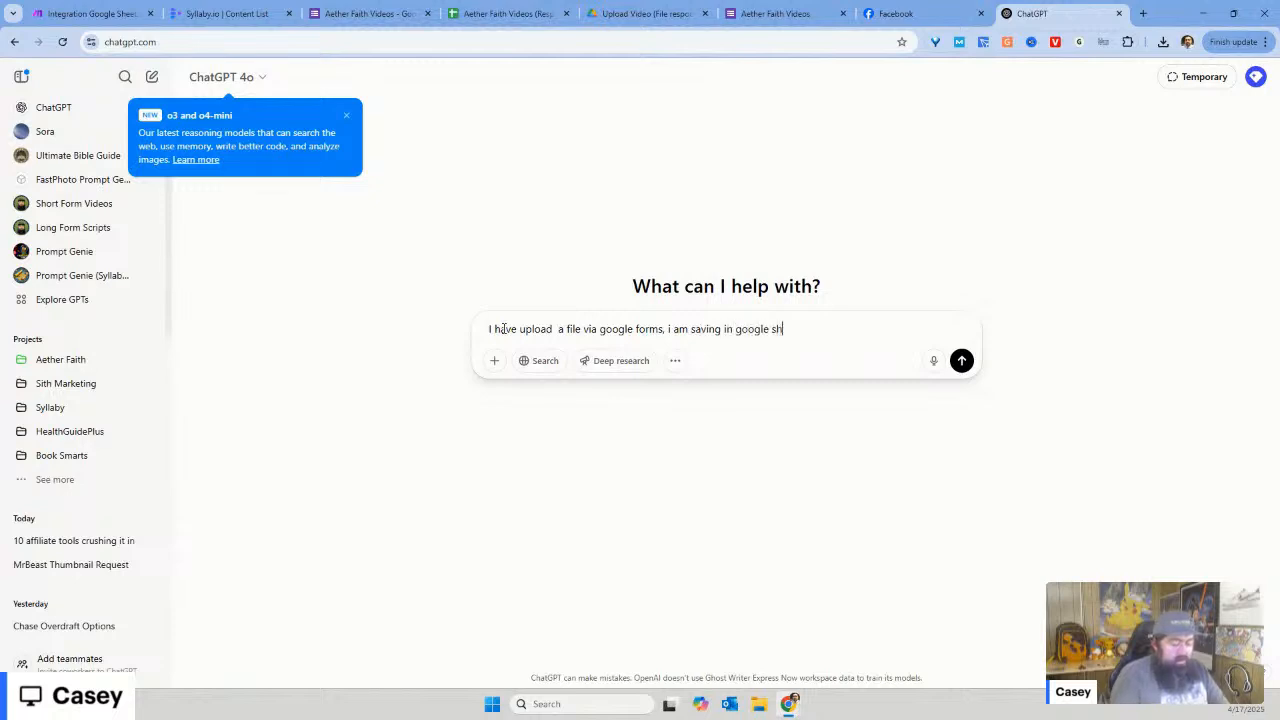
{"action": "type", "text": "eets,"}
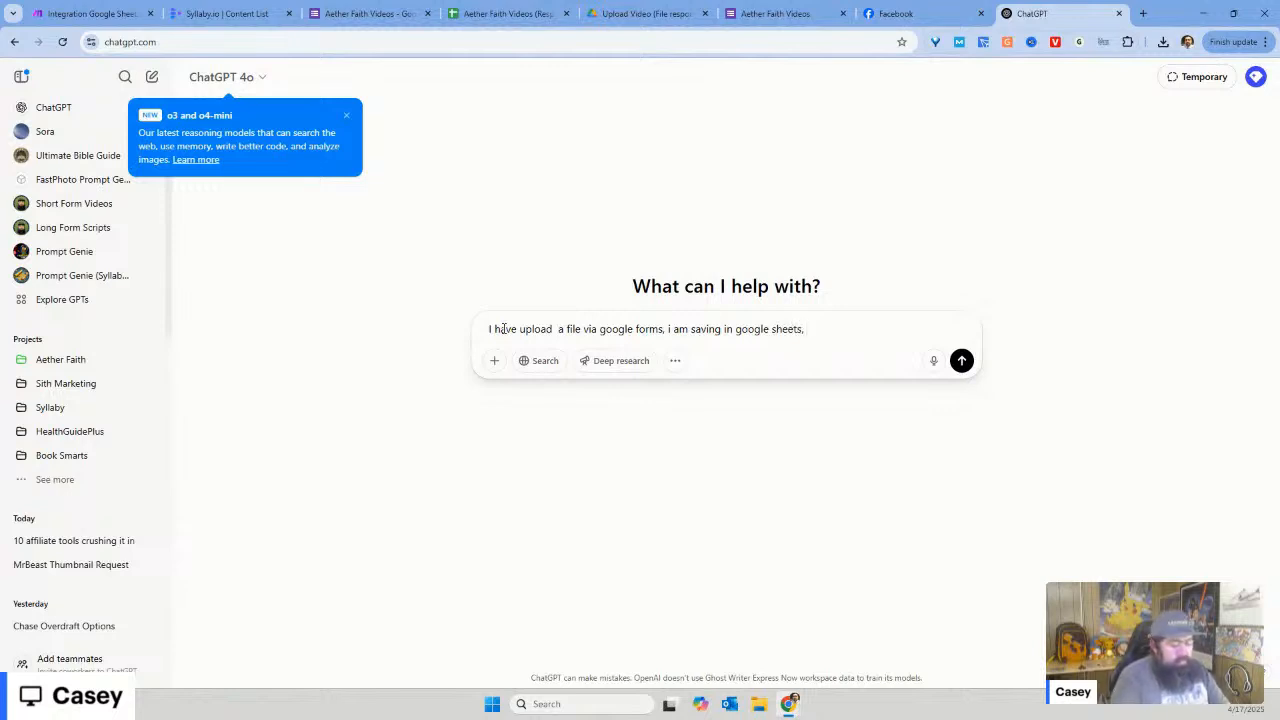
{"action": "type", "text": " how "}
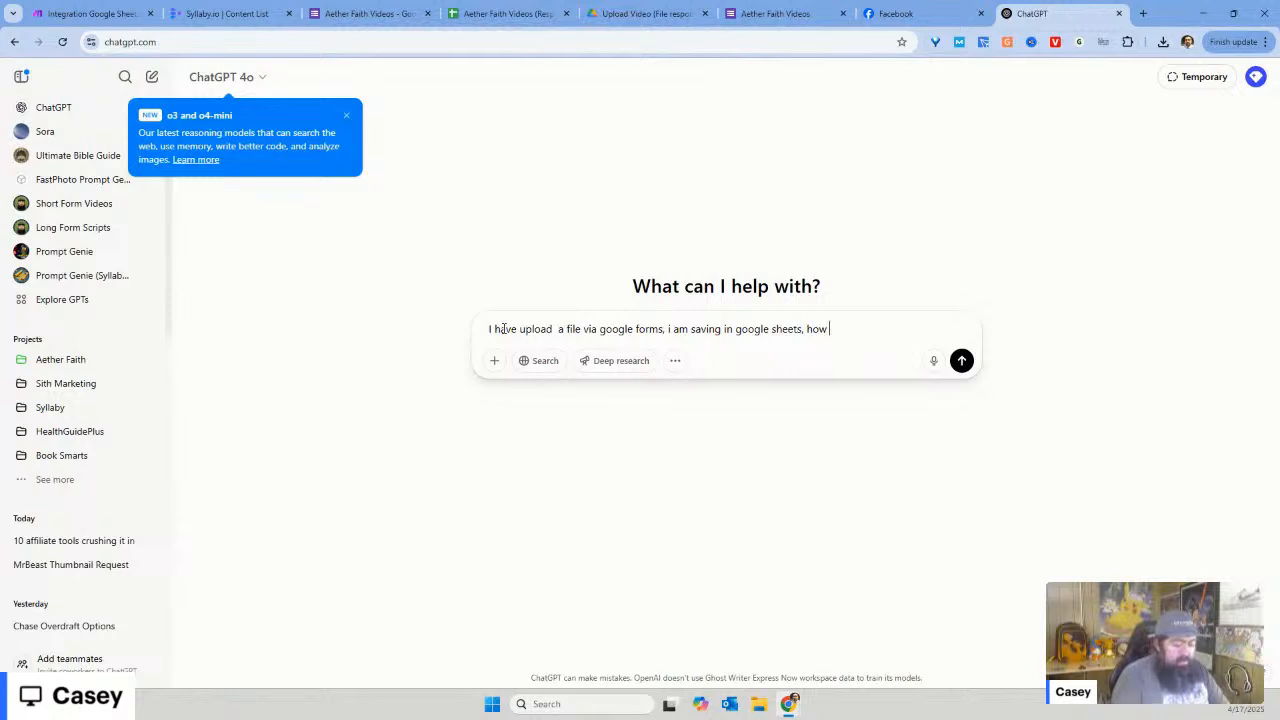
{"action": "type", "text": "can i get"}
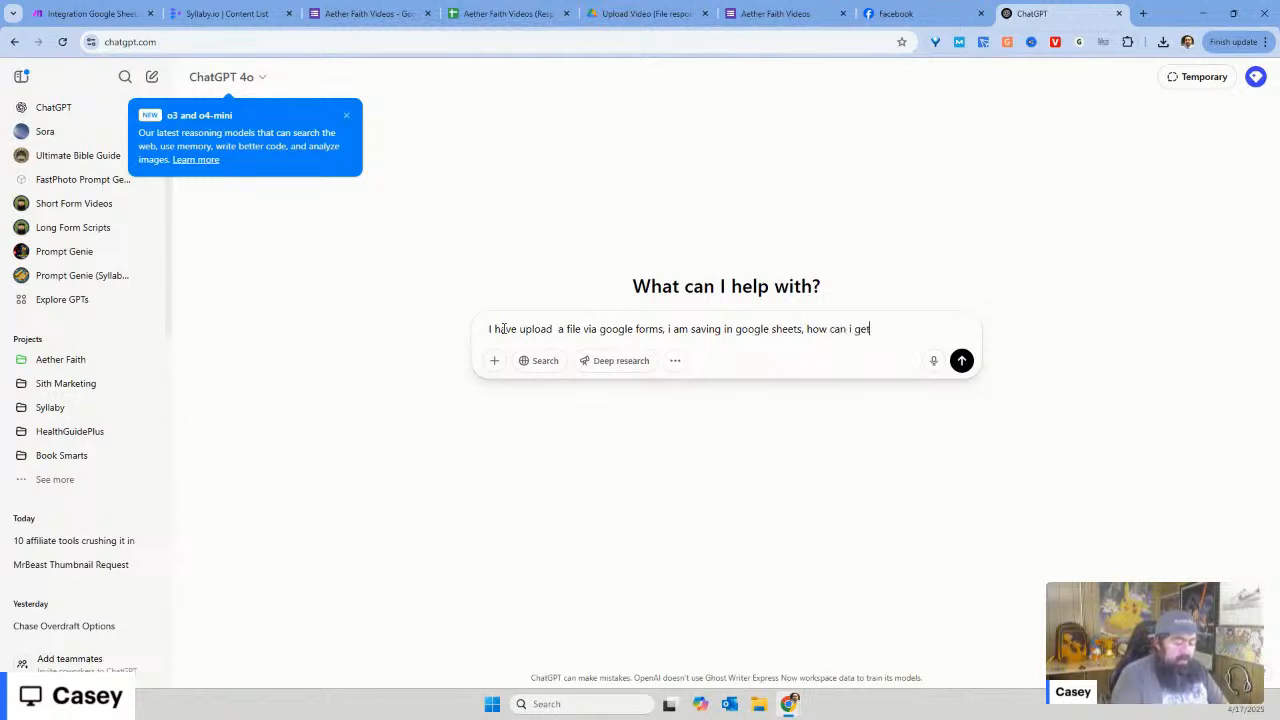
{"action": "type", "text": " the fi"}
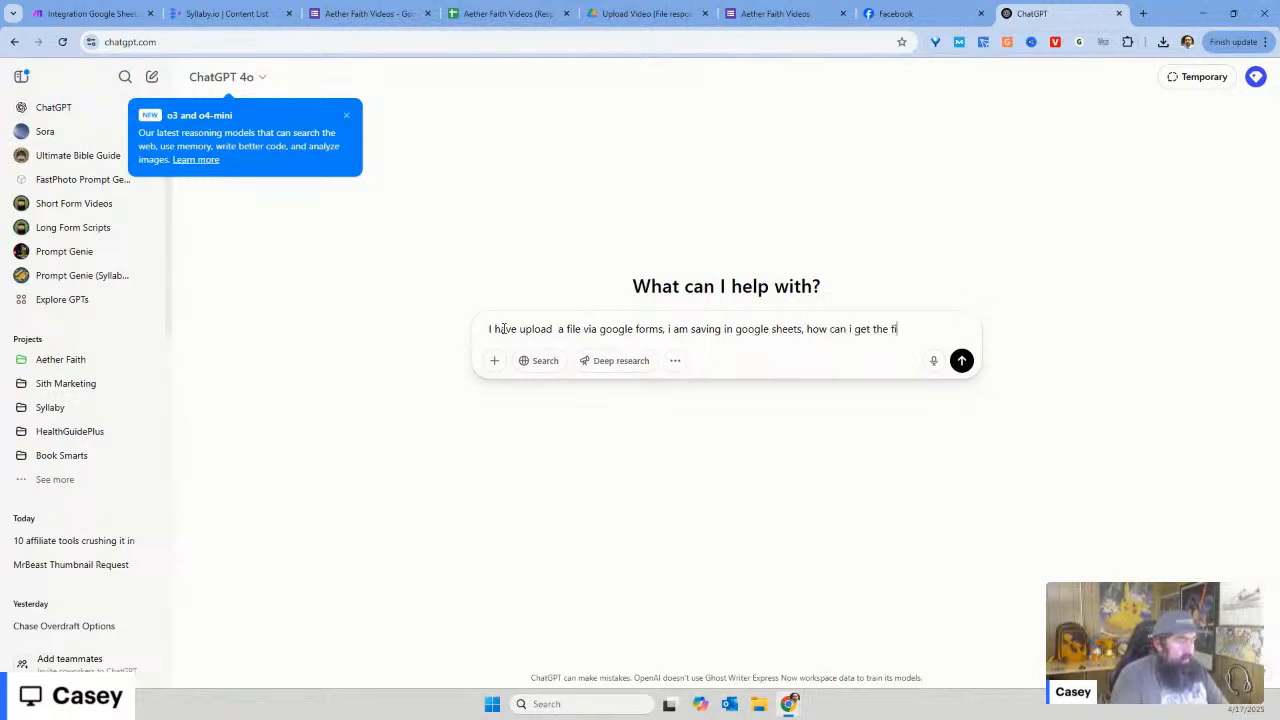
{"action": "type", "text": "le"}
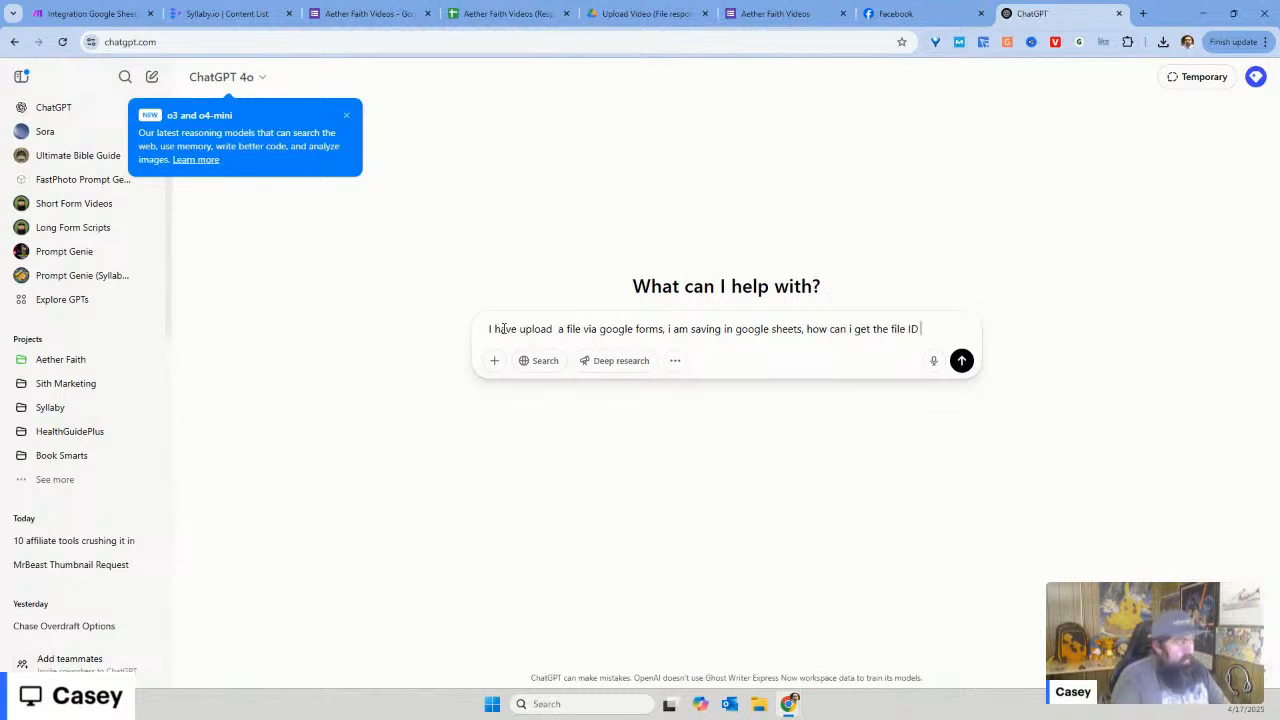
{"action": "type", "text": "ID "}
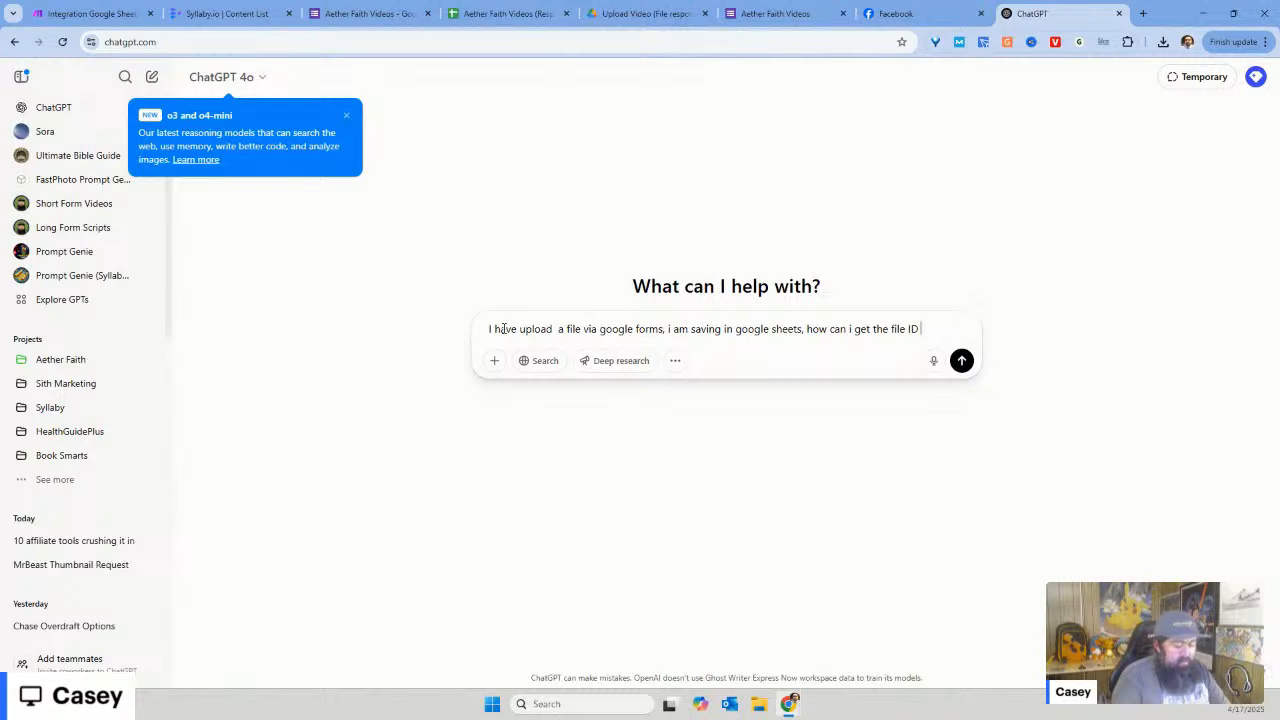
{"action": "type", "text": "for a Make .com"}
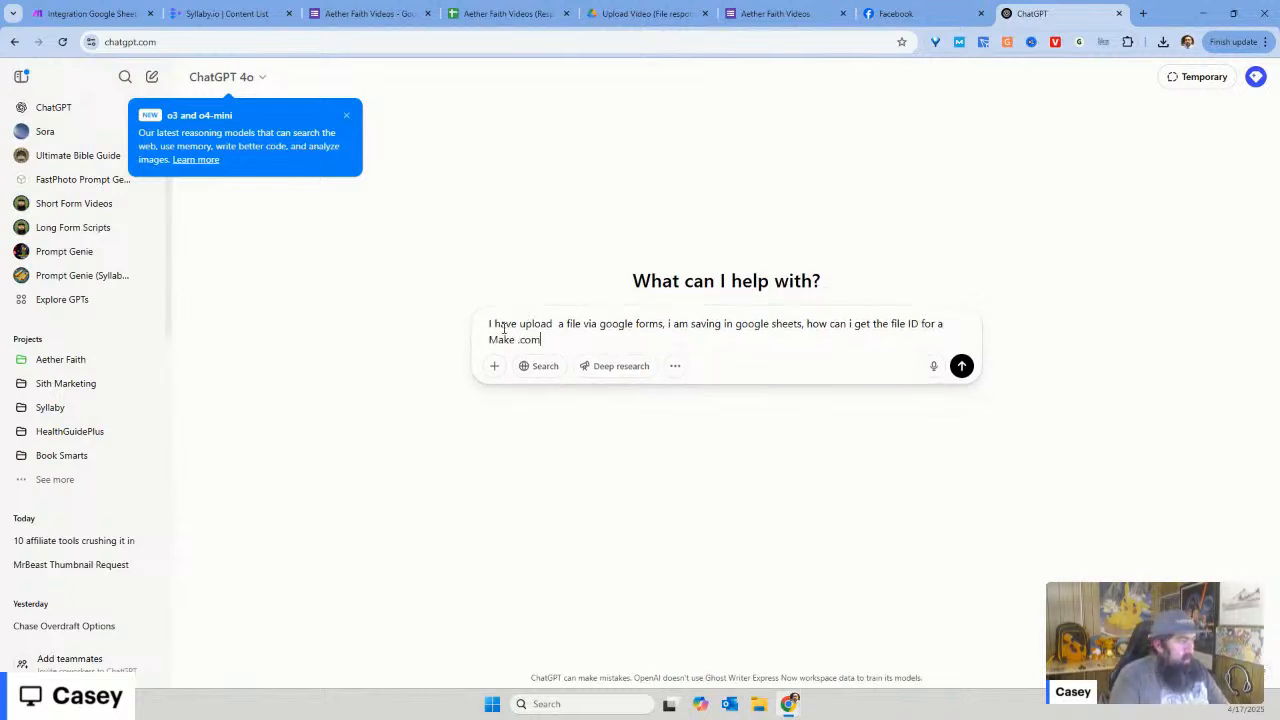
{"action": "key", "text": "BackSpace"}
{"action": "key", "text": "BackSpace"}
{"action": "key", "text": "BackSpace"}
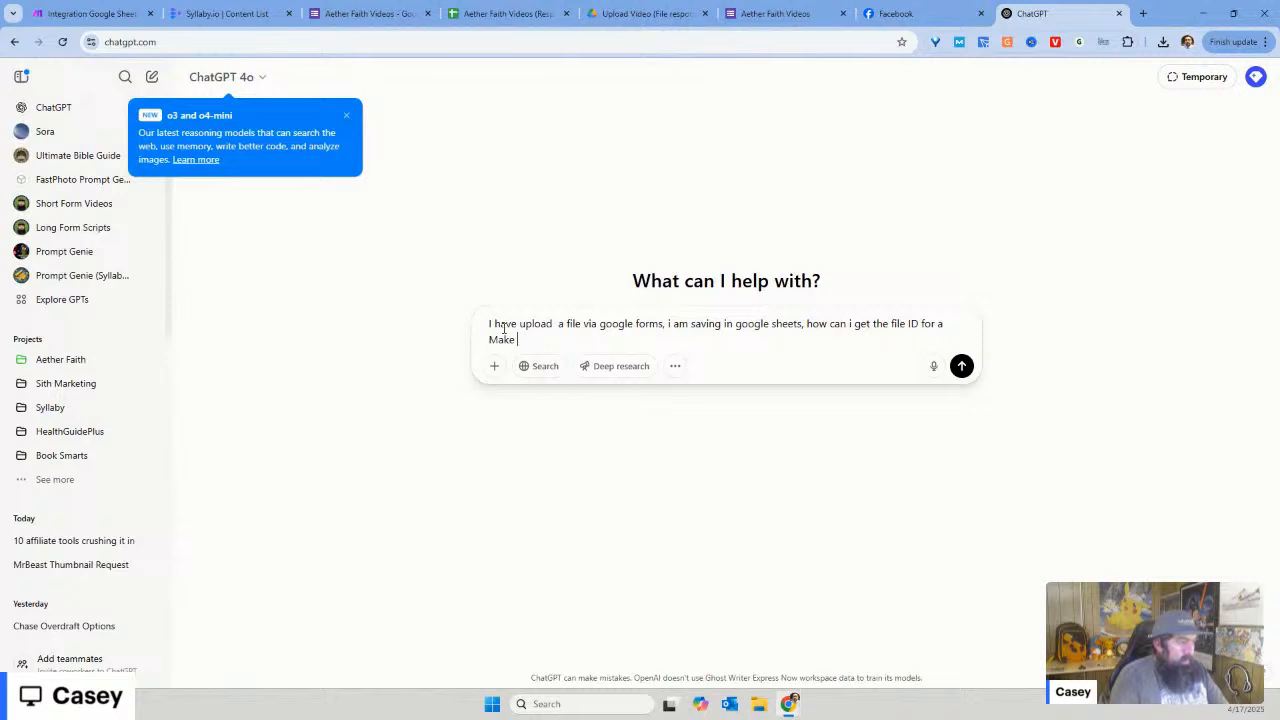
{"action": "type", "text": "com "}
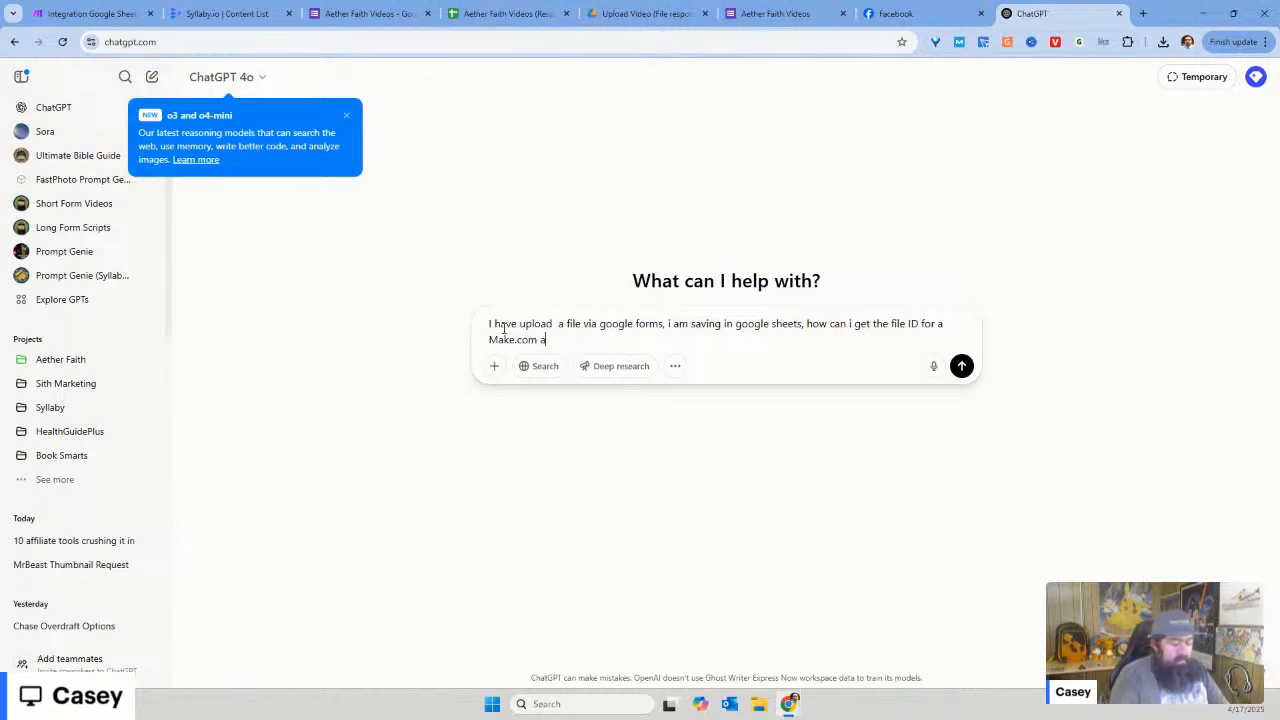
{"action": "type", "text": "autom"}
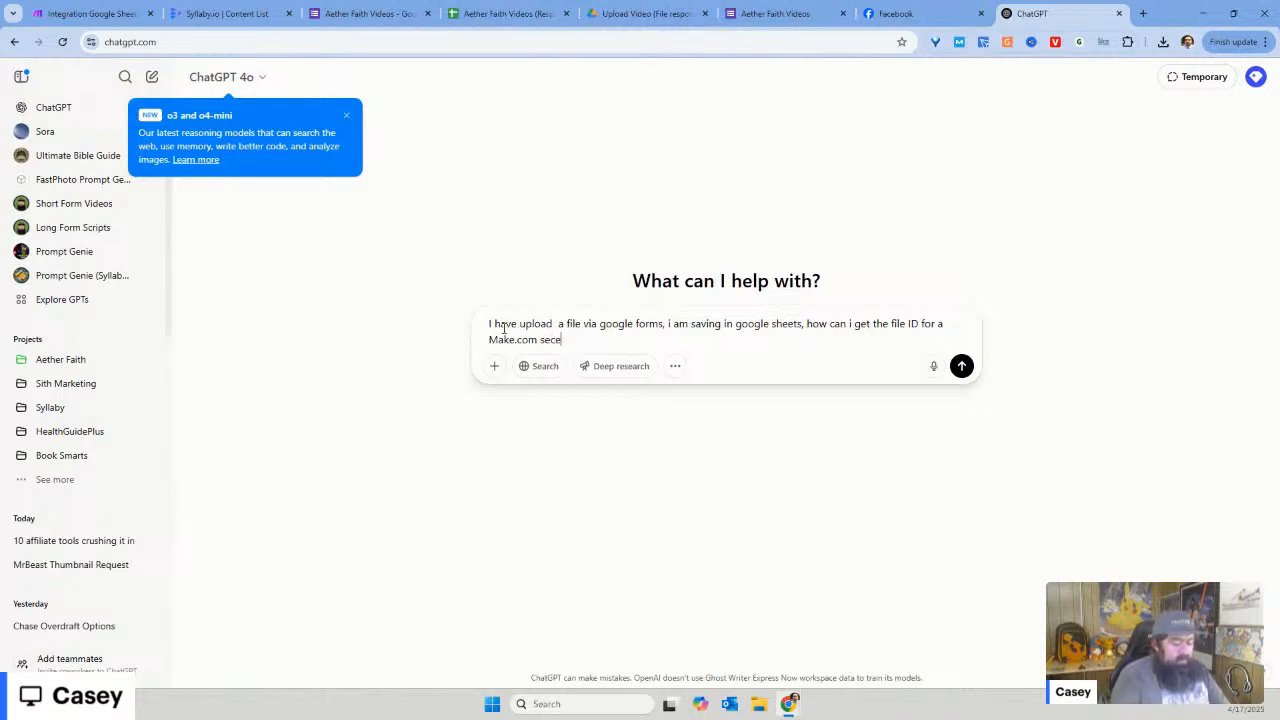
{"action": "type", "text": "rio"}
{"action": "right_click", "coordinate": [560, 338]}
{"action": "left_click", "coordinate": [604, 326]}
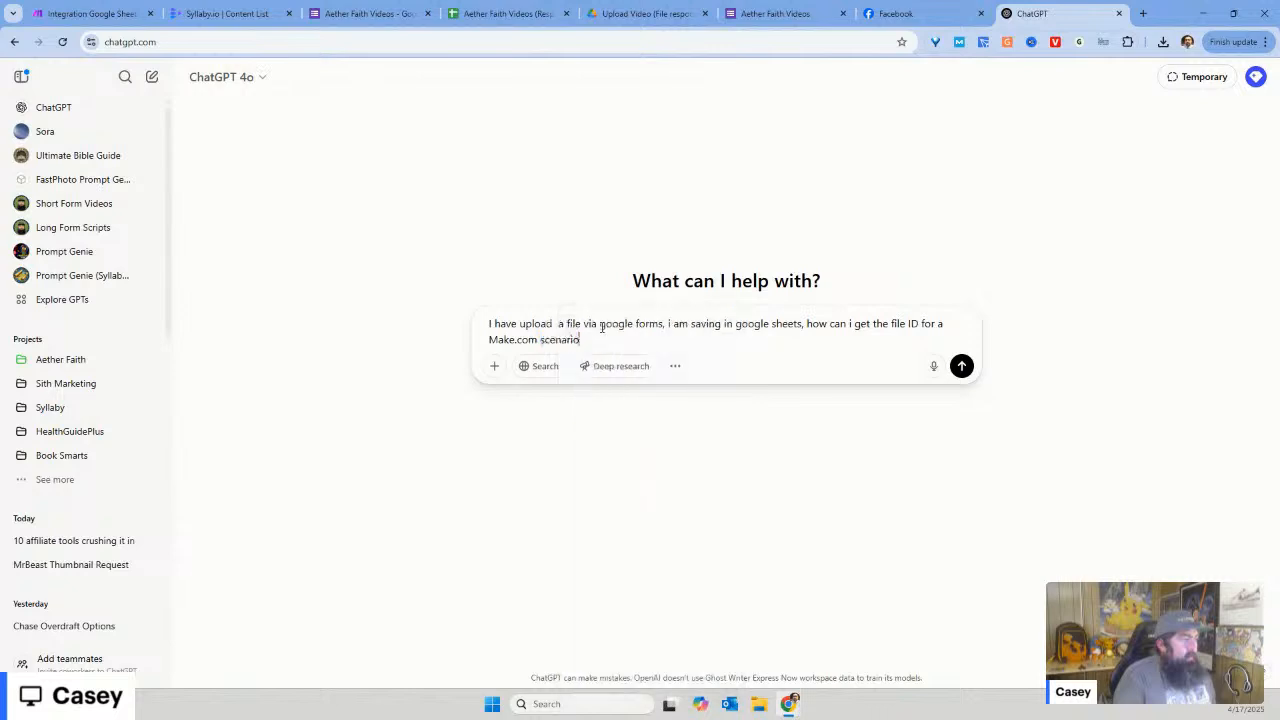
{"action": "left_click", "coordinate": [962, 366]}
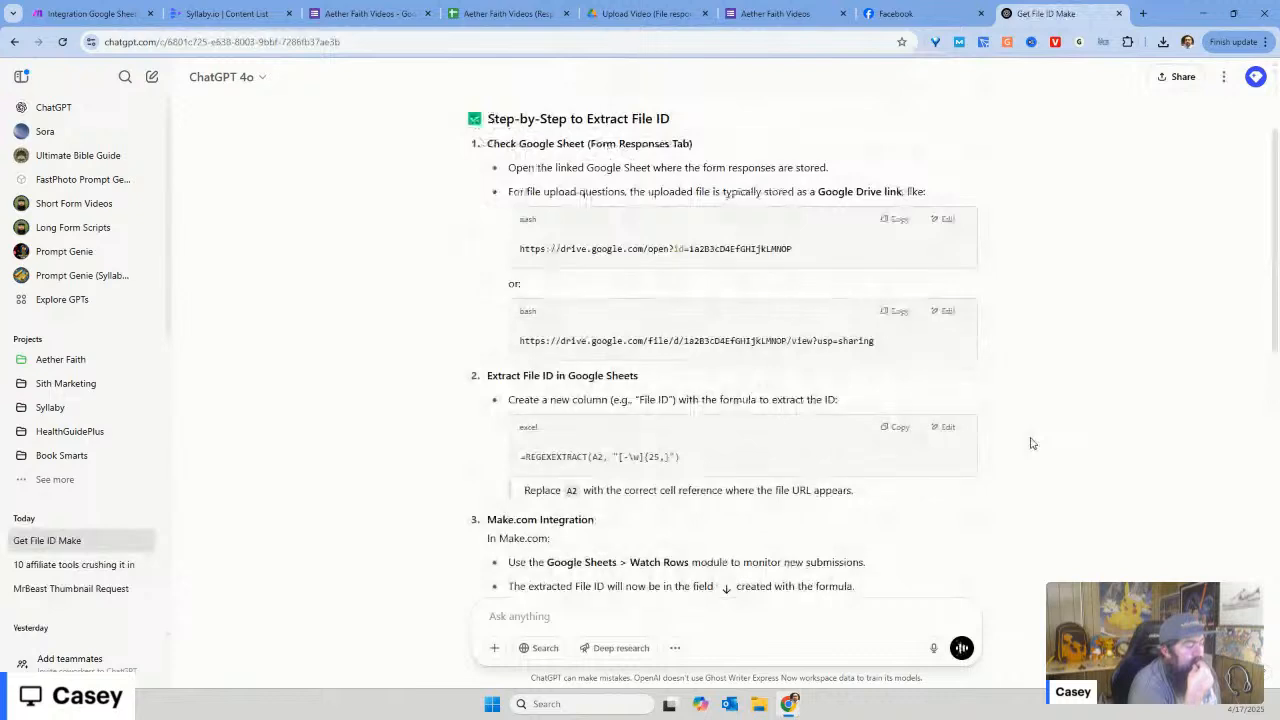
Step: Read through the answer and copy the nested replace formula from its alternative for extracting the file ID with Make.com text functions
{"action": "scroll", "coordinate": [1032, 443], "scroll_direction": "down", "scroll_amount": 1}
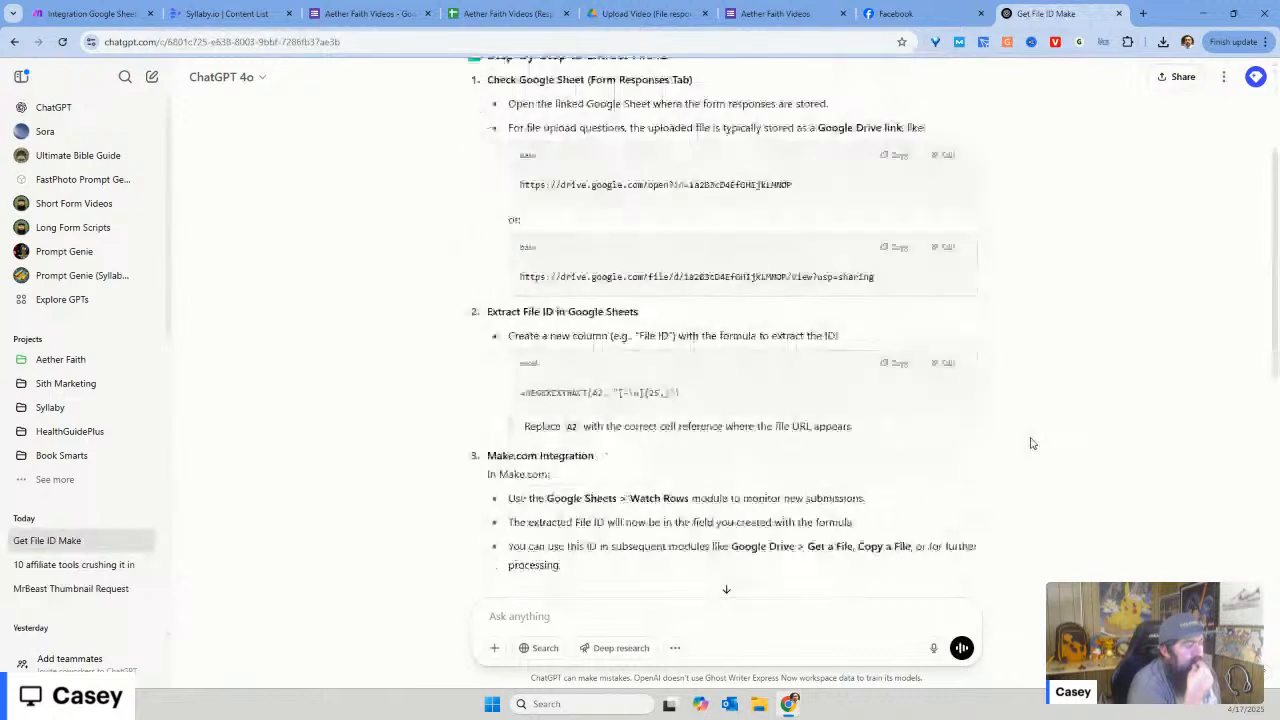
{"action": "scroll", "coordinate": [1032, 443], "scroll_direction": "down", "scroll_amount": 1}
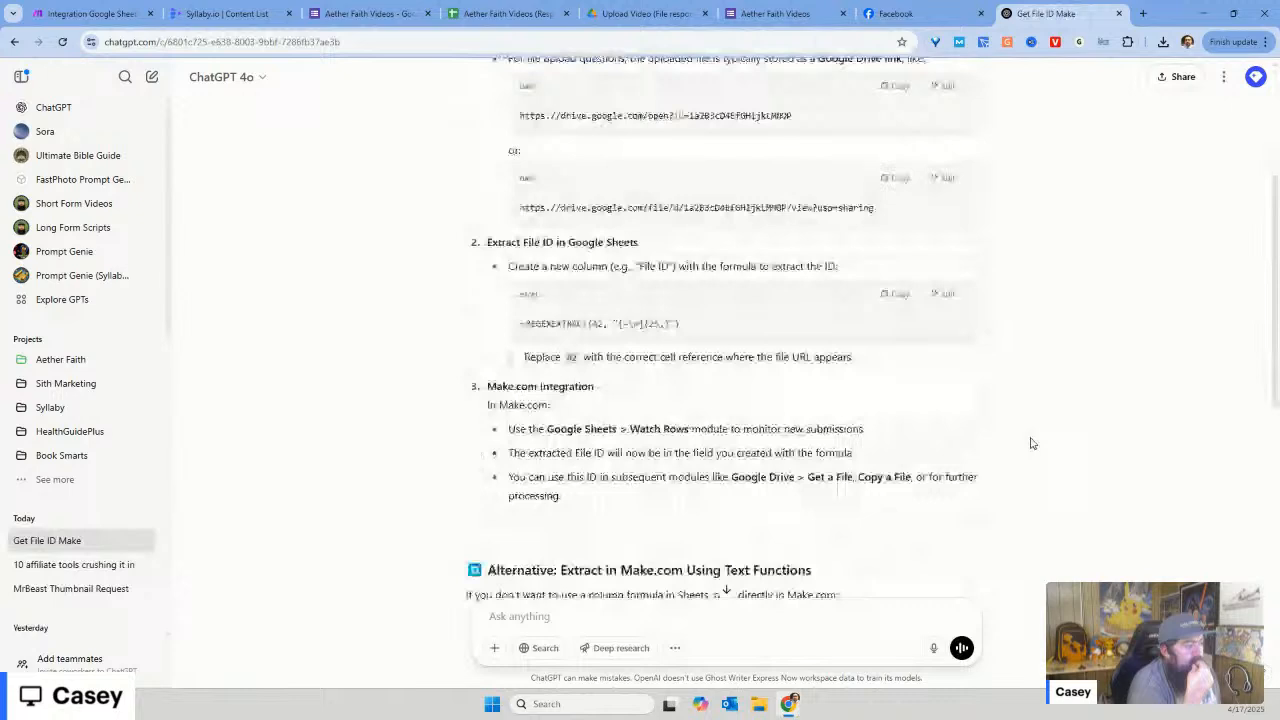
{"action": "scroll", "coordinate": [1032, 443], "scroll_direction": "down", "scroll_amount": 1}
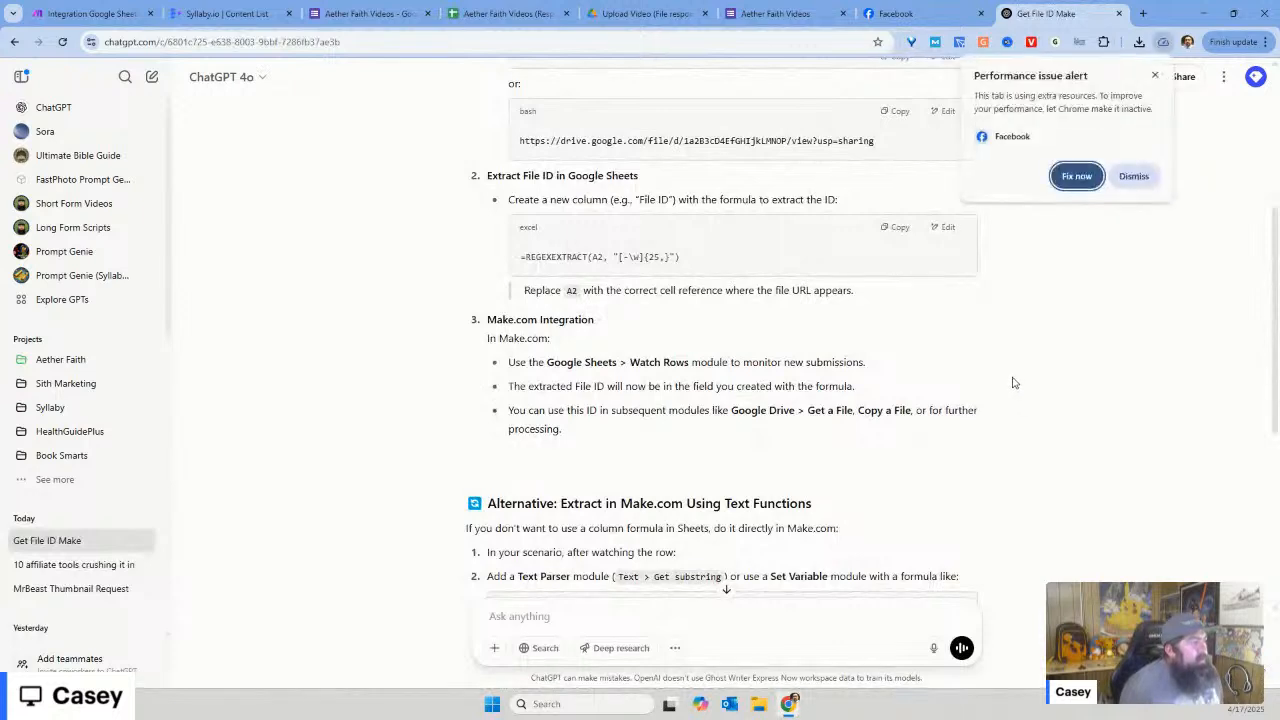
{"action": "left_click", "coordinate": [1134, 177]}
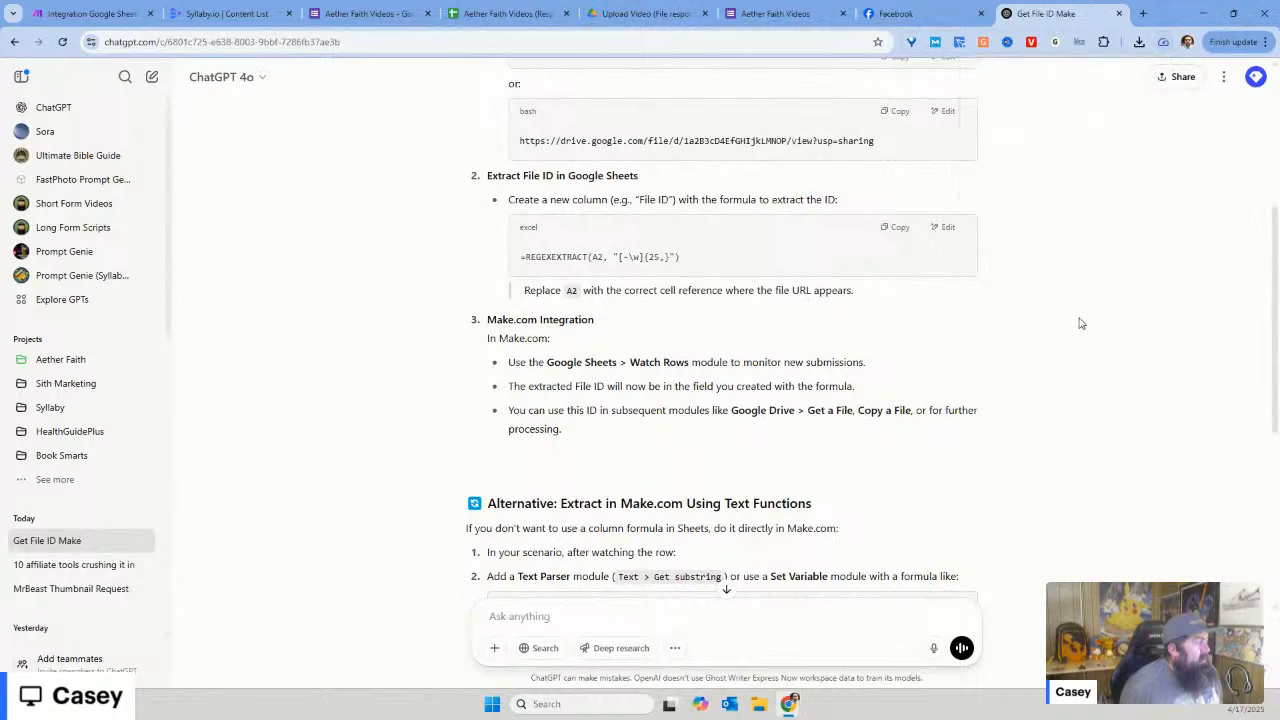
{"action": "scroll", "coordinate": [1080, 323], "scroll_direction": "down", "scroll_amount": 2}
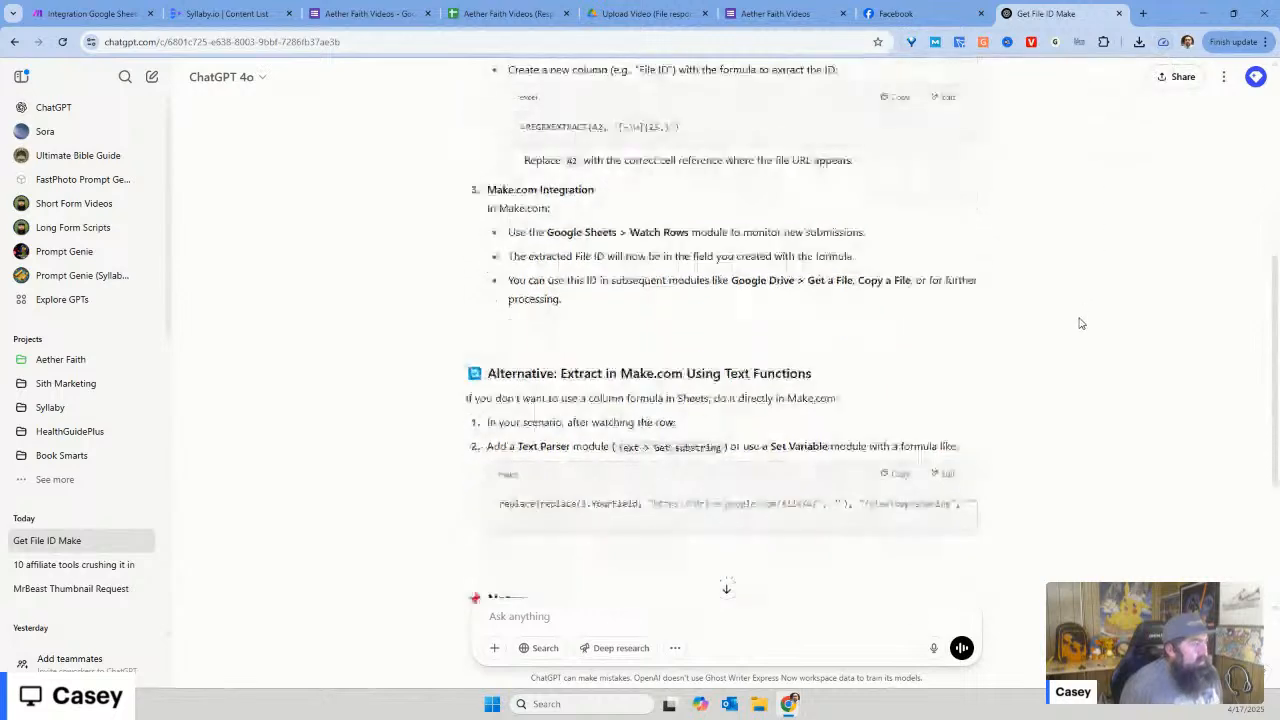
{"action": "scroll", "coordinate": [1080, 323], "scroll_direction": "down", "scroll_amount": 2}
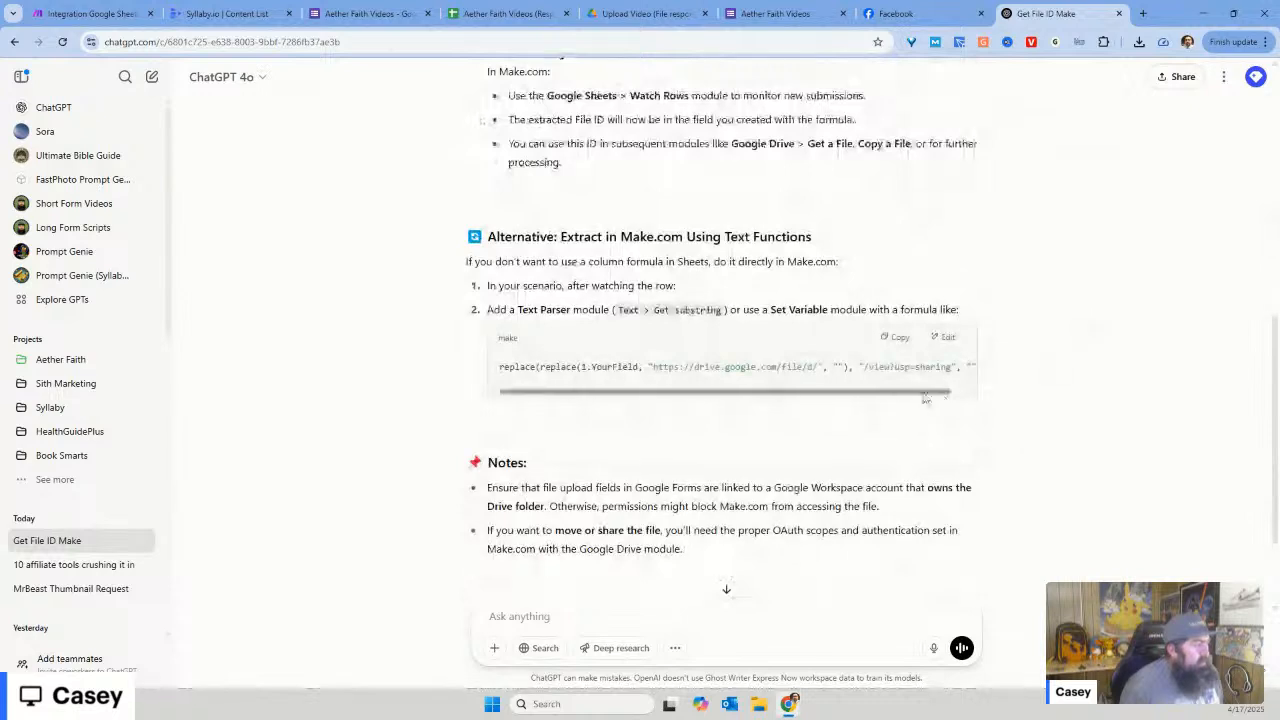
{"action": "left_click_drag", "start_coordinate": [923, 393], "coordinate": [857, 407]}
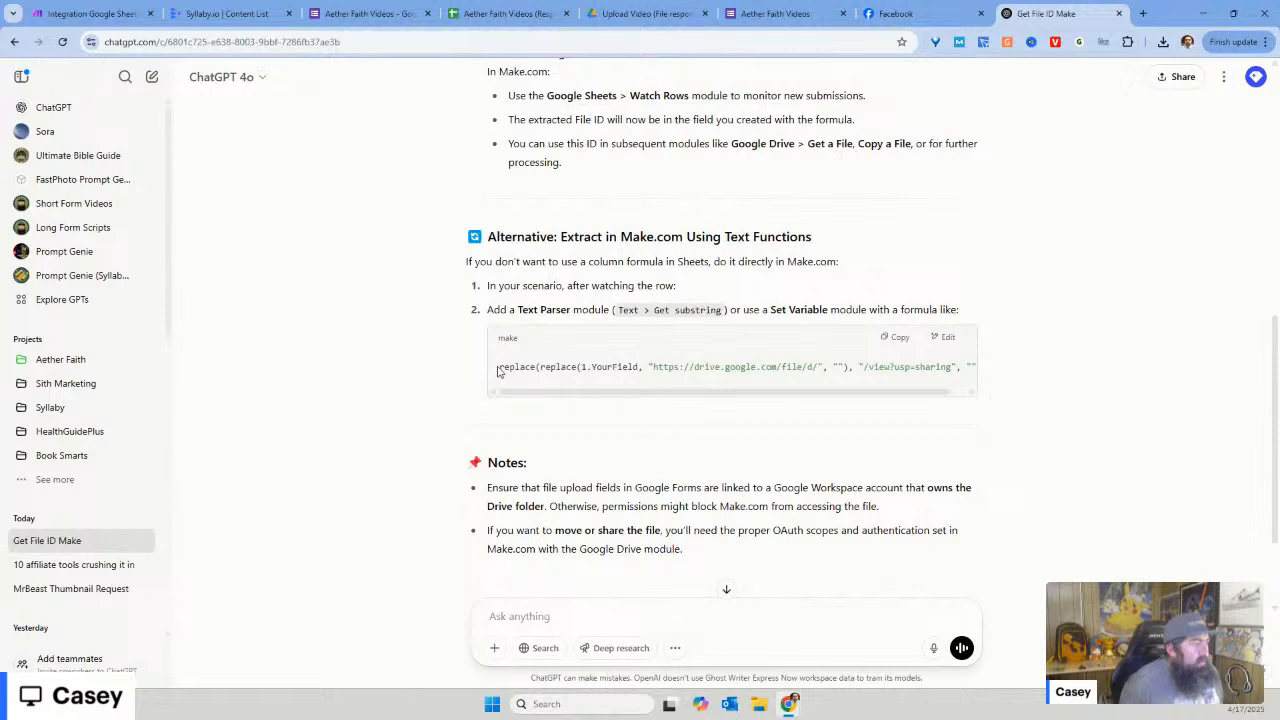
{"action": "left_click_drag", "start_coordinate": [497, 370], "coordinate": [914, 368]}
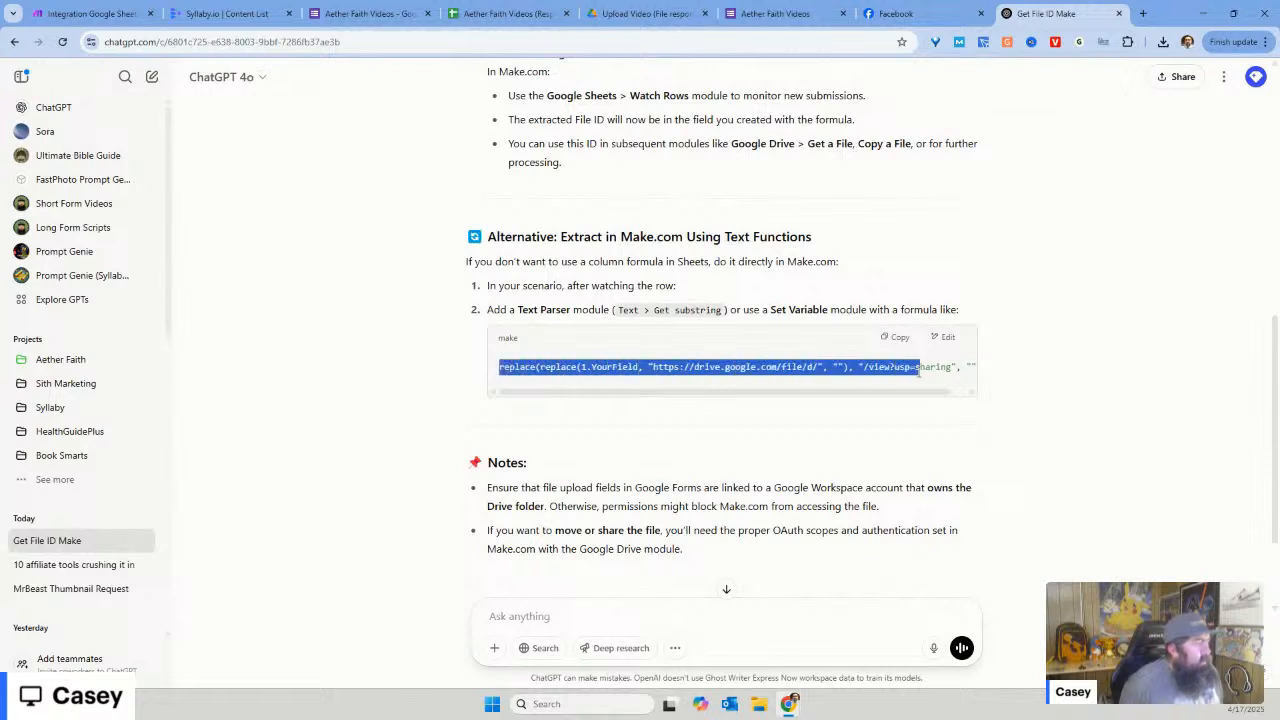
{"action": "left_click", "coordinate": [899, 341]}
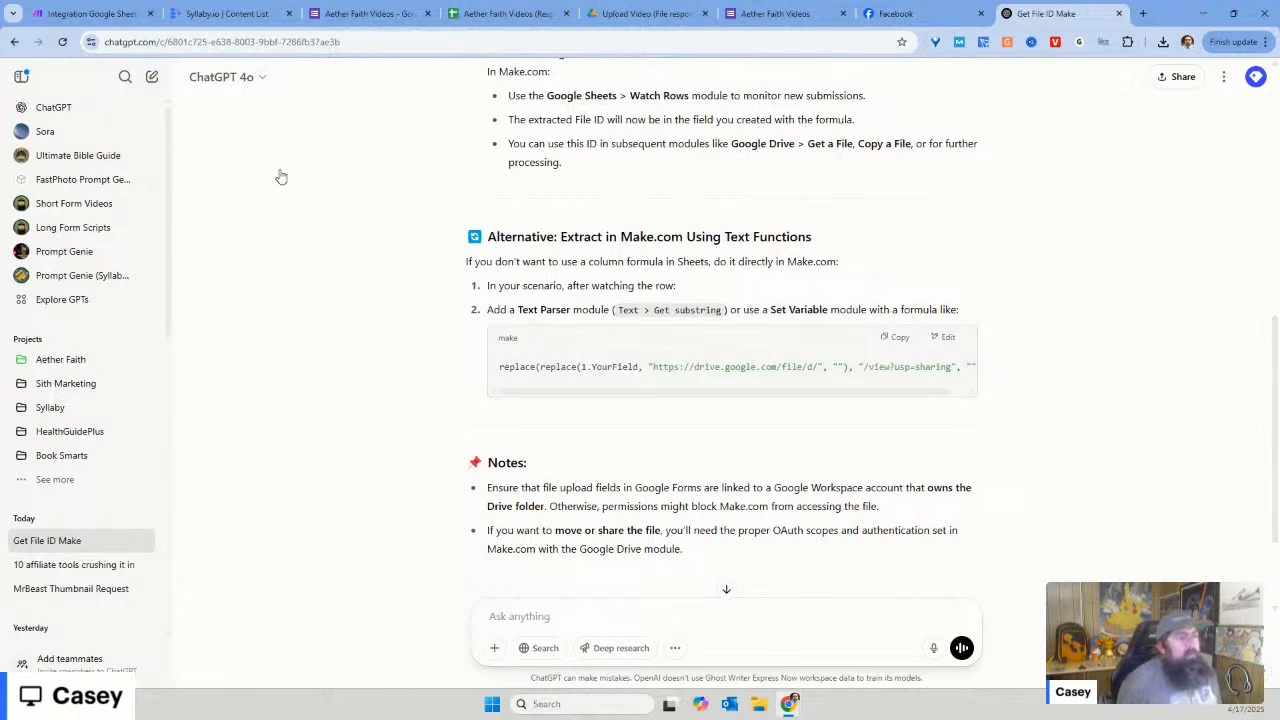
Step: Return to the Make scenario and delete the Google Drive Search for Files/Folders module despite its reference in Download a File
{"action": "left_click", "coordinate": [250, 12]}
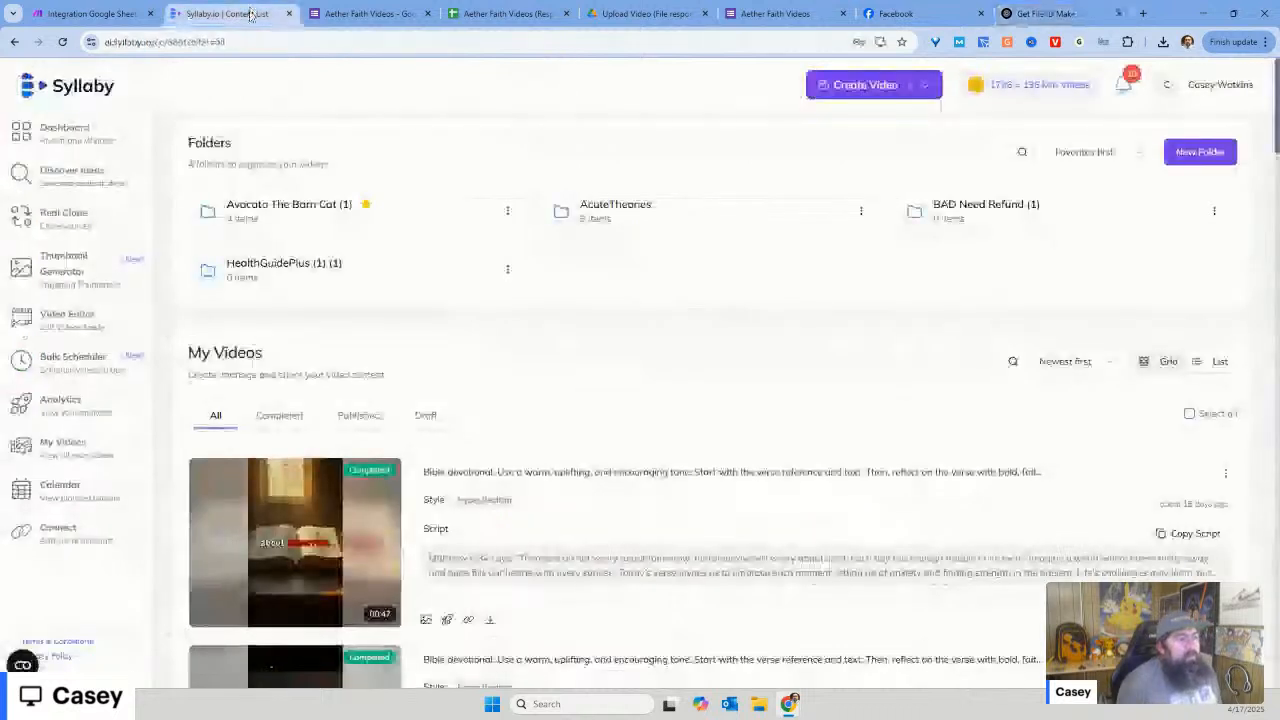
{"action": "left_click", "coordinate": [90, 13]}
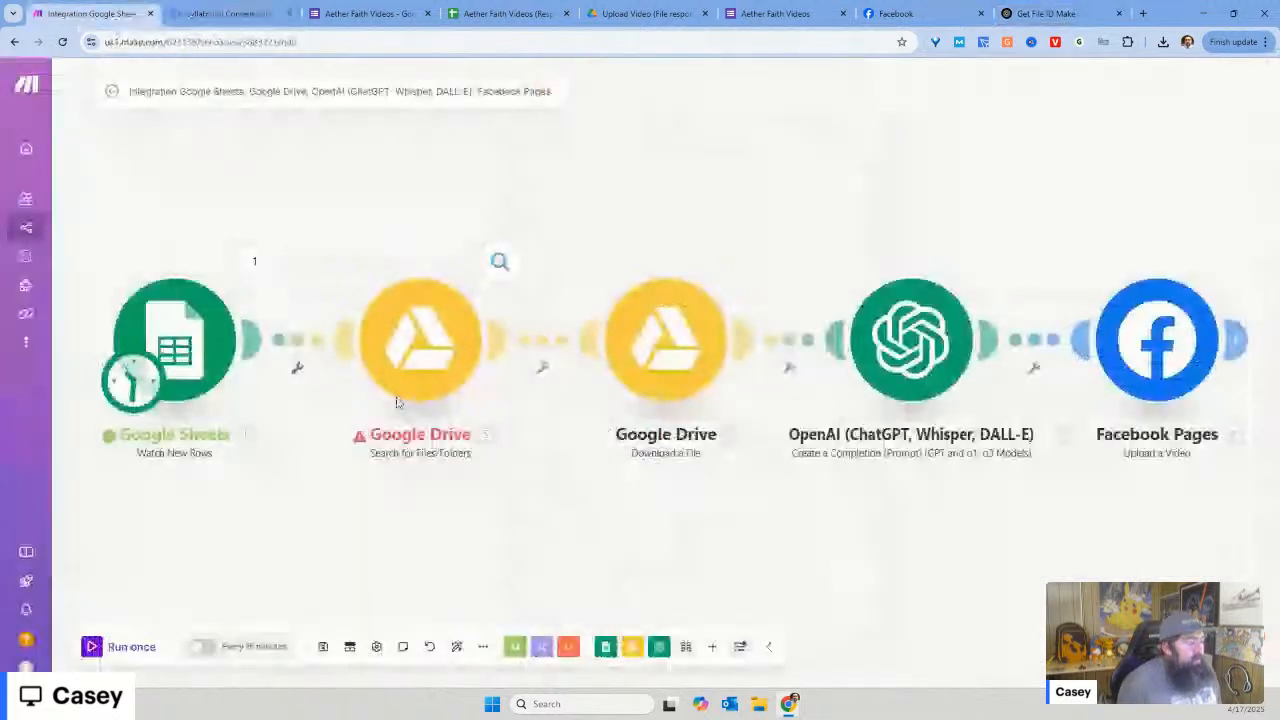
{"action": "right_click", "coordinate": [428, 362]}
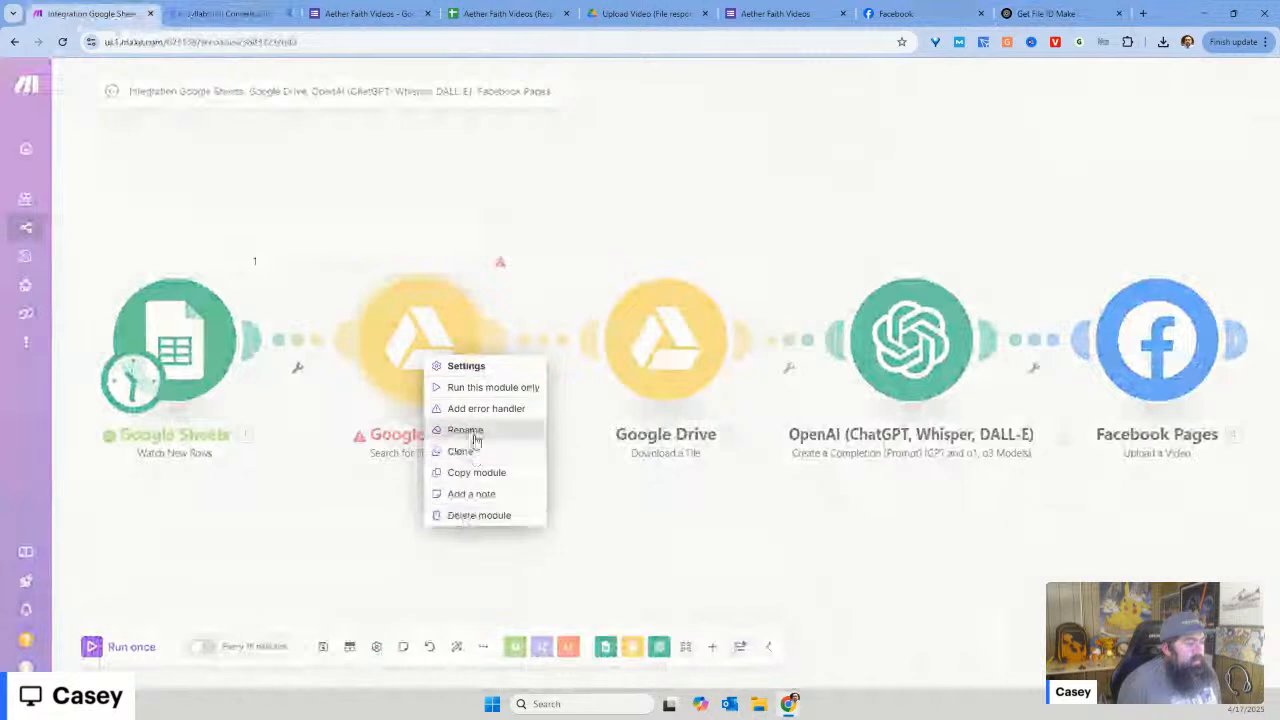
{"action": "left_click", "coordinate": [479, 515]}
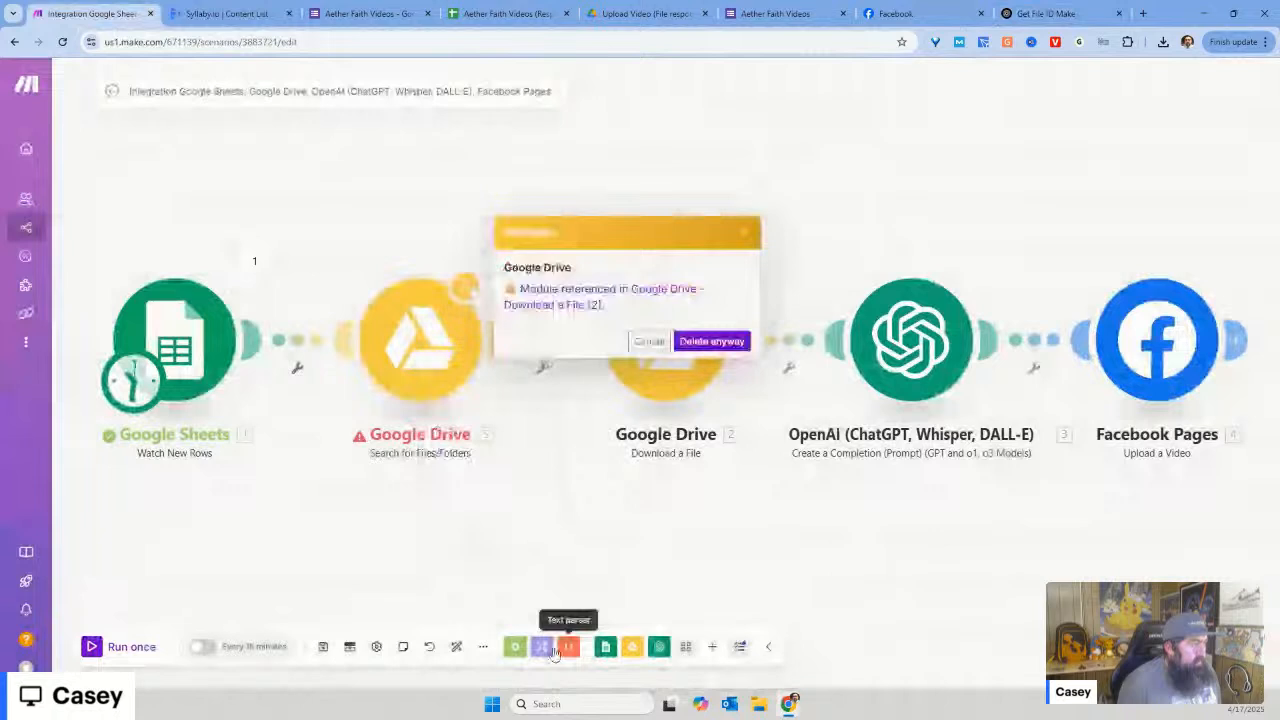
{"action": "left_click", "coordinate": [564, 649]}
{"action": "left_click", "coordinate": [711, 342]}
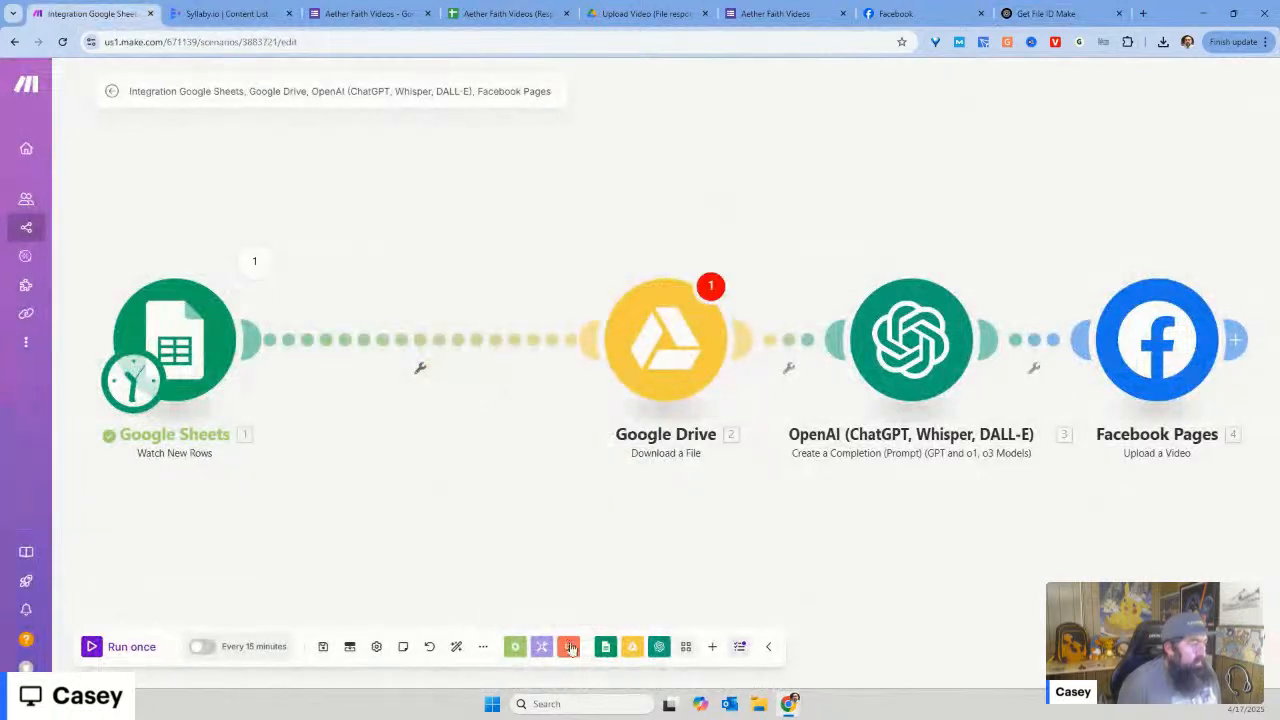
Step: Try adding a Text parser Match pattern (Advanced) module between the Google Sheets and Google Drive modules
{"action": "left_click", "coordinate": [568, 647]}
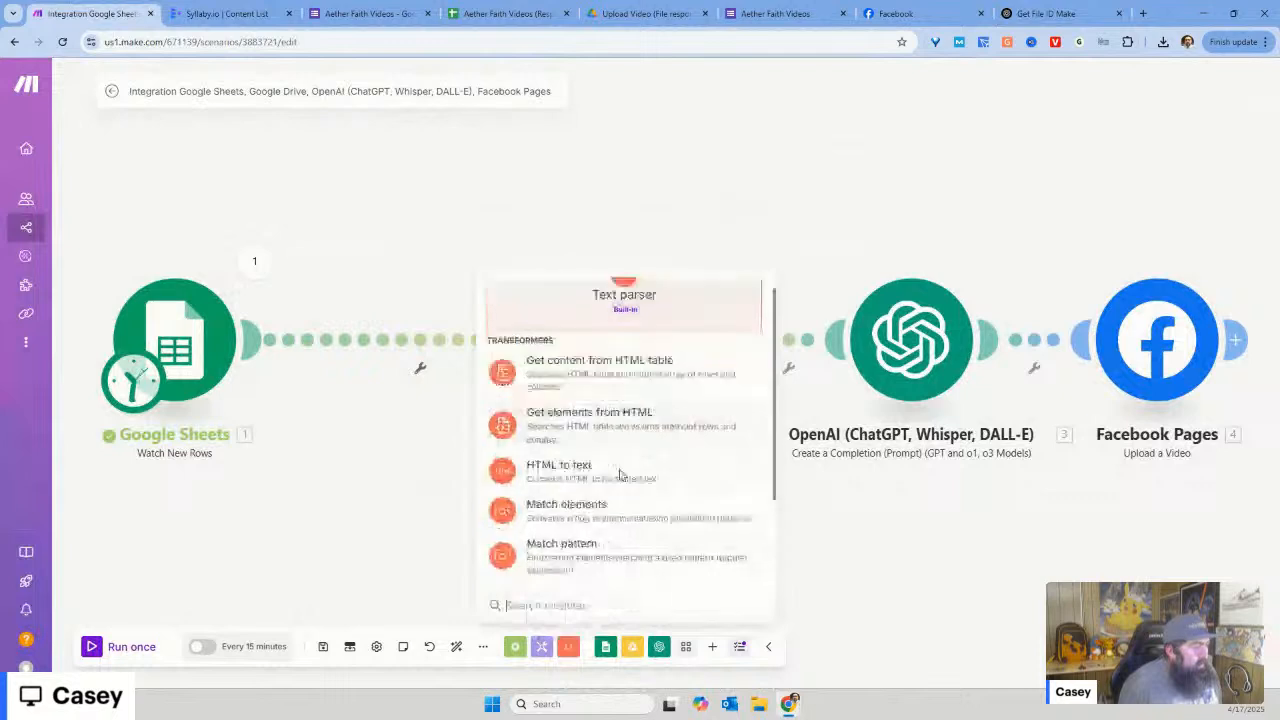
{"action": "scroll", "coordinate": [620, 475], "scroll_direction": "down", "scroll_amount": 2}
{"action": "scroll", "coordinate": [620, 475], "scroll_direction": "up", "scroll_amount": 4}
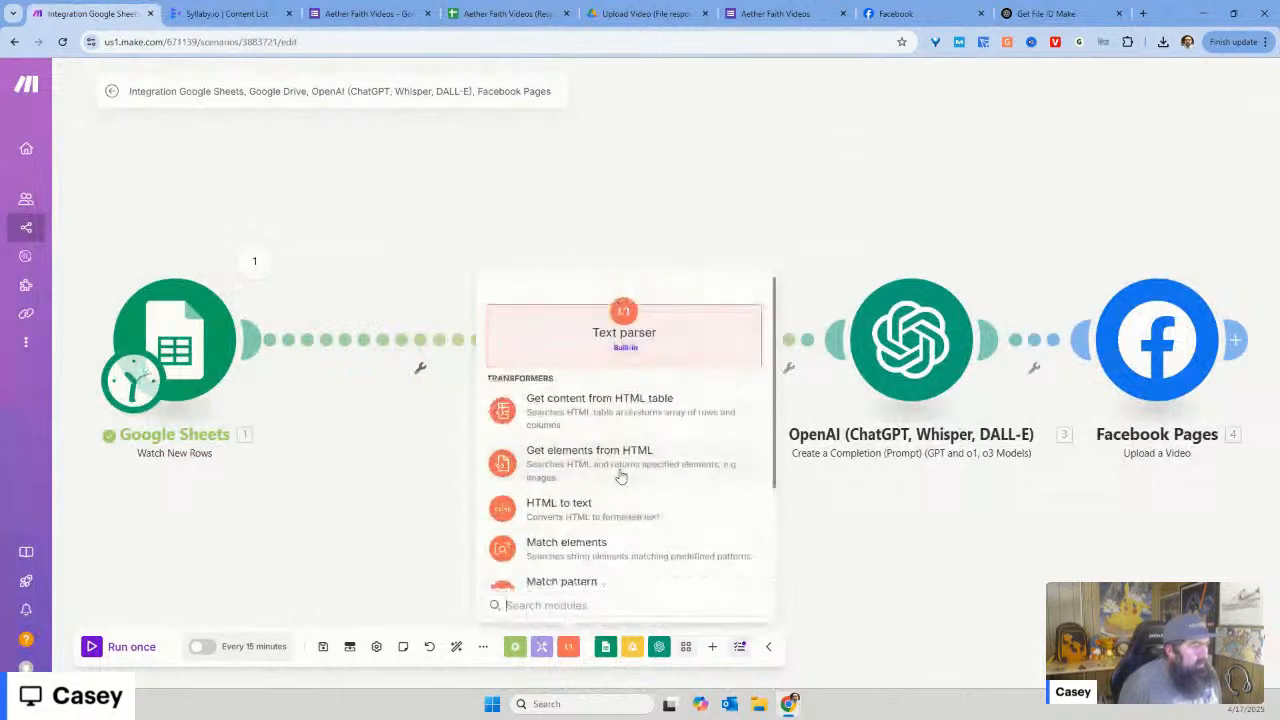
{"action": "scroll", "coordinate": [620, 477], "scroll_direction": "down", "scroll_amount": 1}
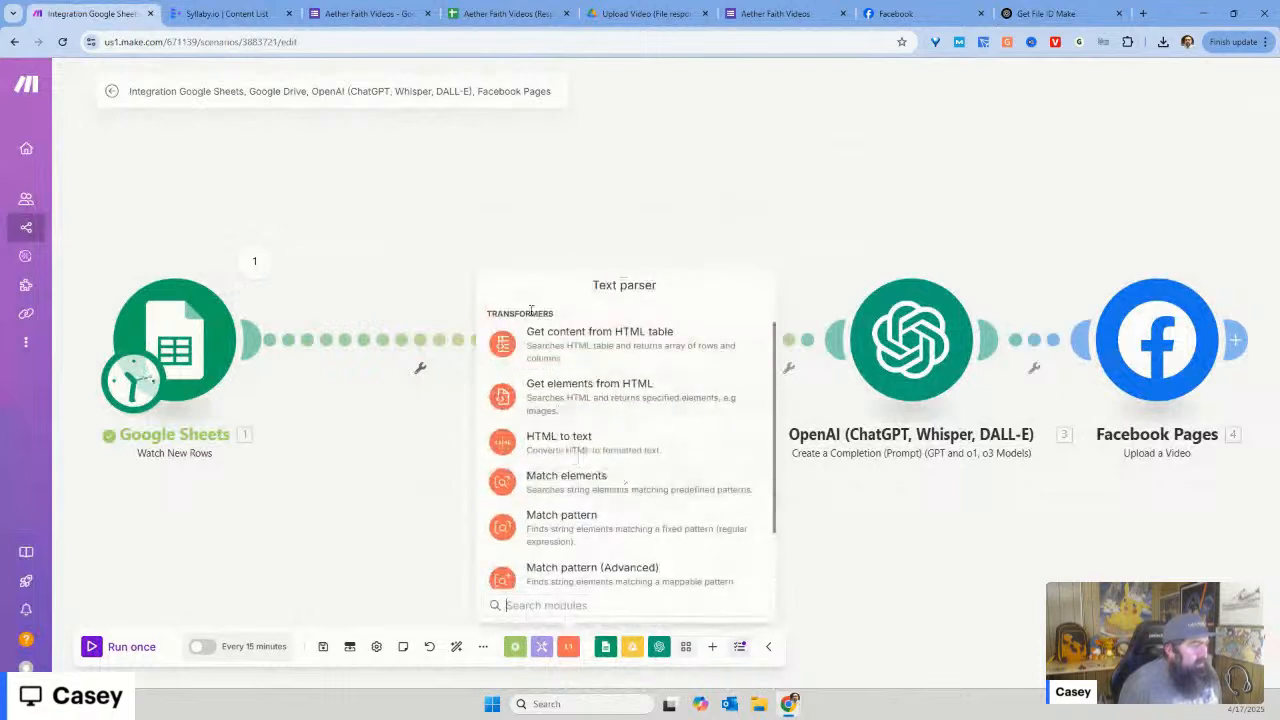
{"action": "left_click", "coordinate": [1082, 18]}
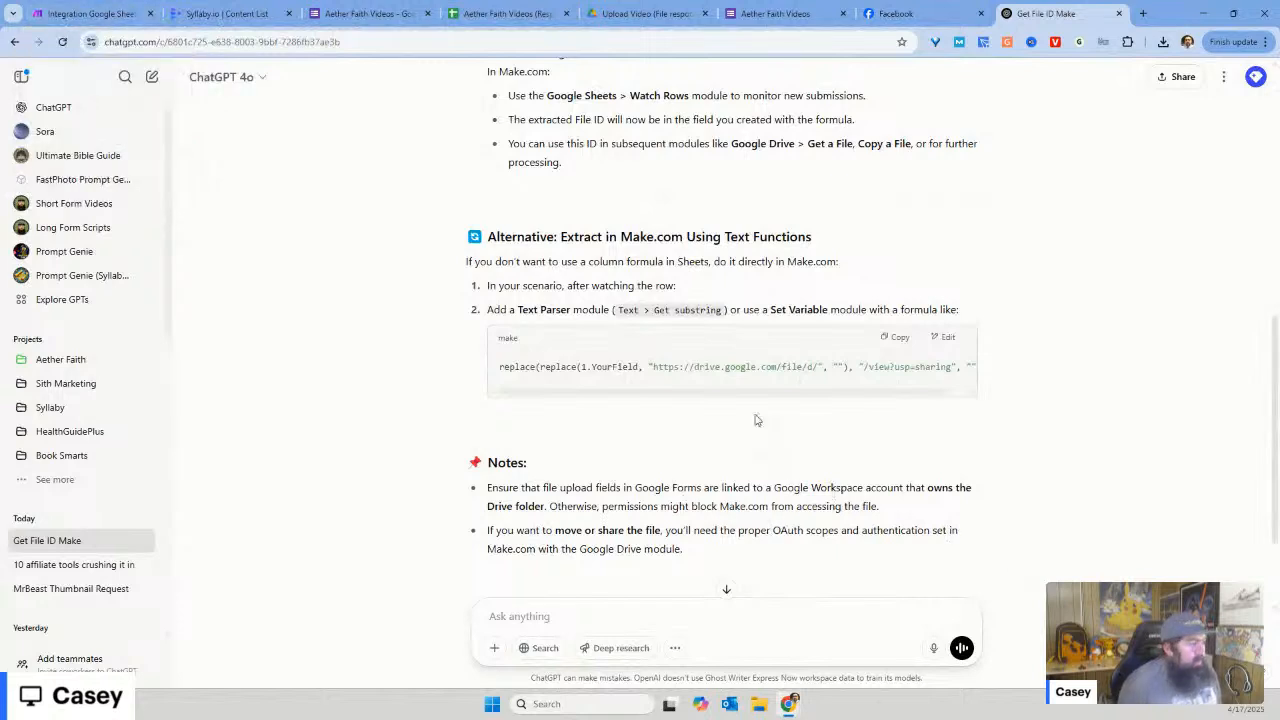
{"action": "left_click", "coordinate": [105, 20]}
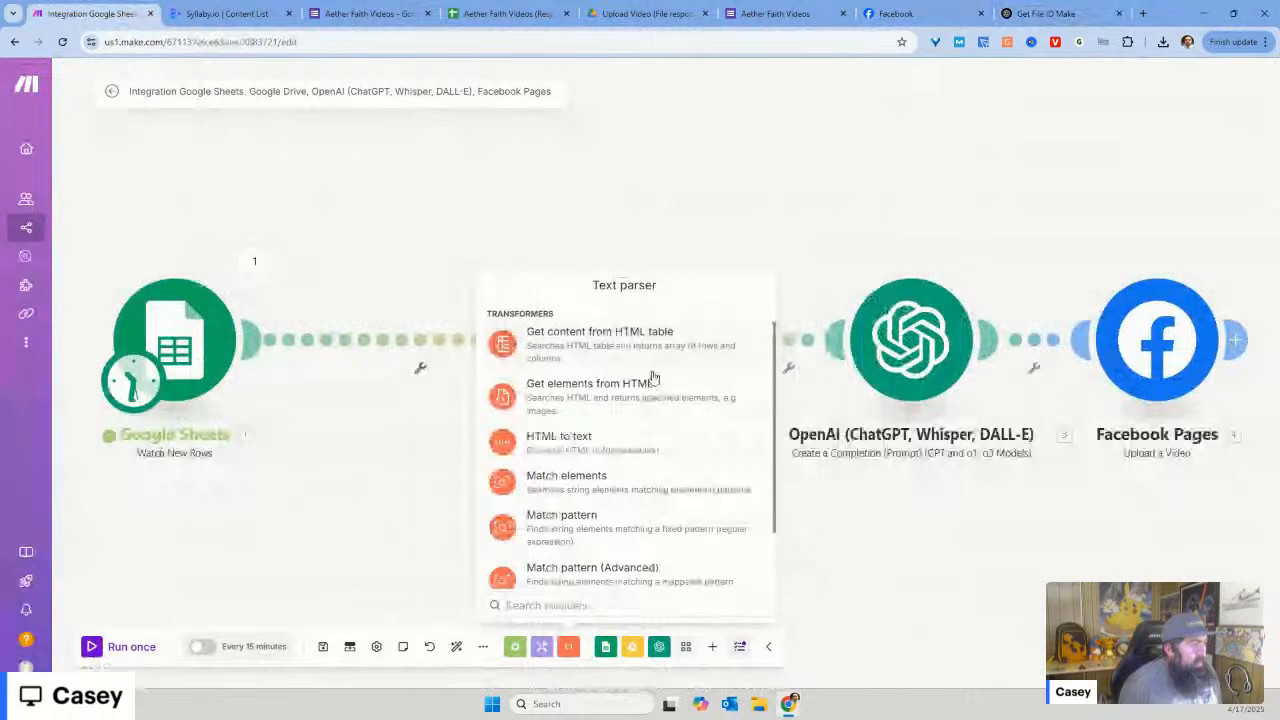
{"action": "scroll", "coordinate": [657, 437], "scroll_direction": "down", "scroll_amount": 2}
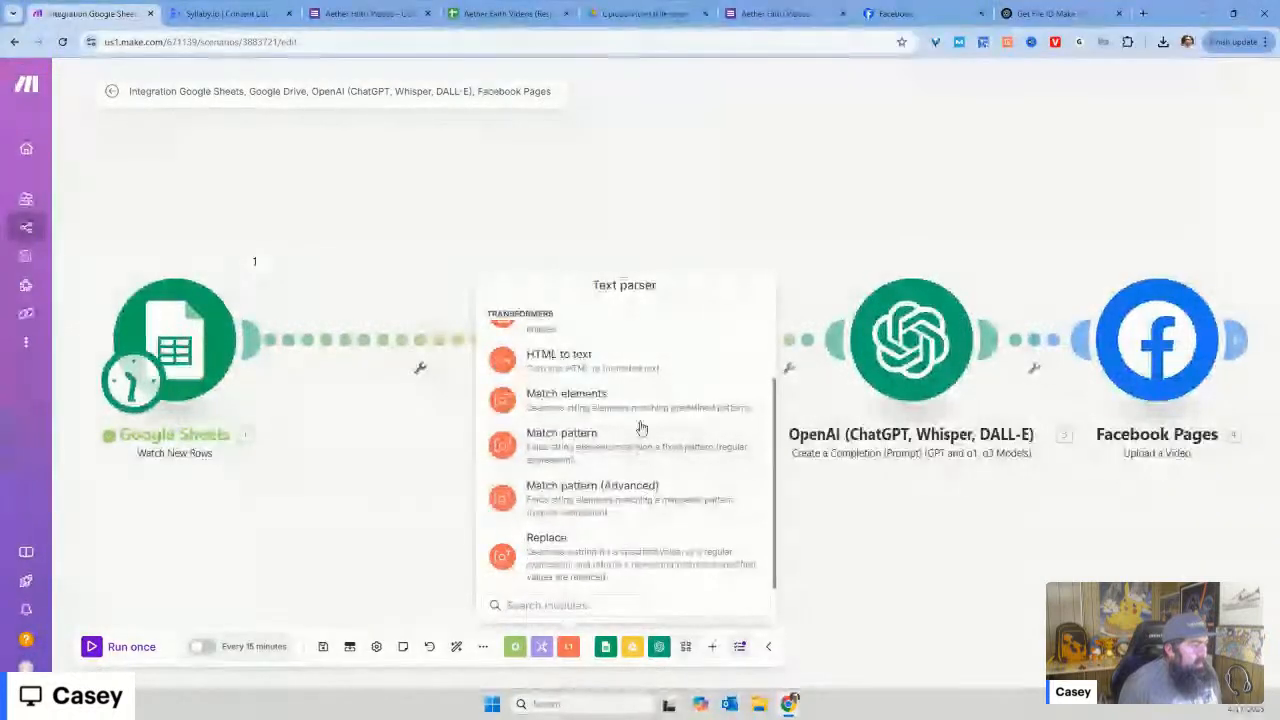
{"action": "left_click", "coordinate": [647, 489]}
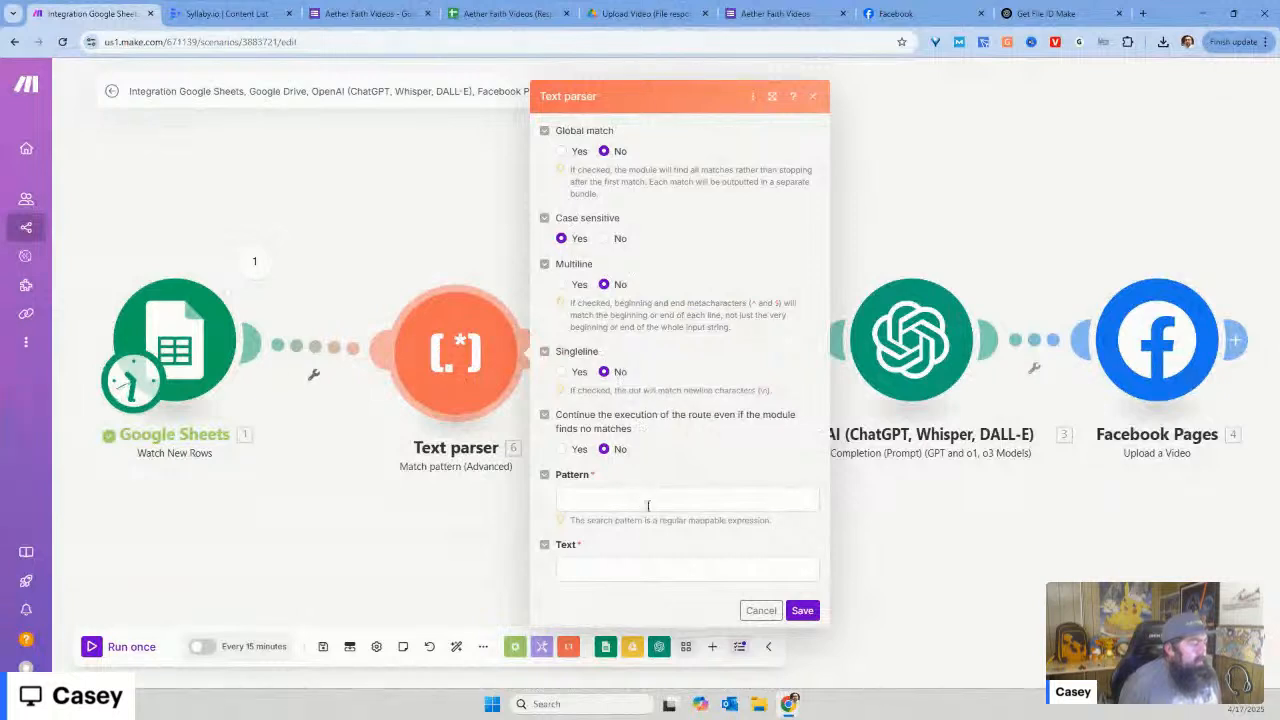
{"action": "left_click", "coordinate": [634, 563]}
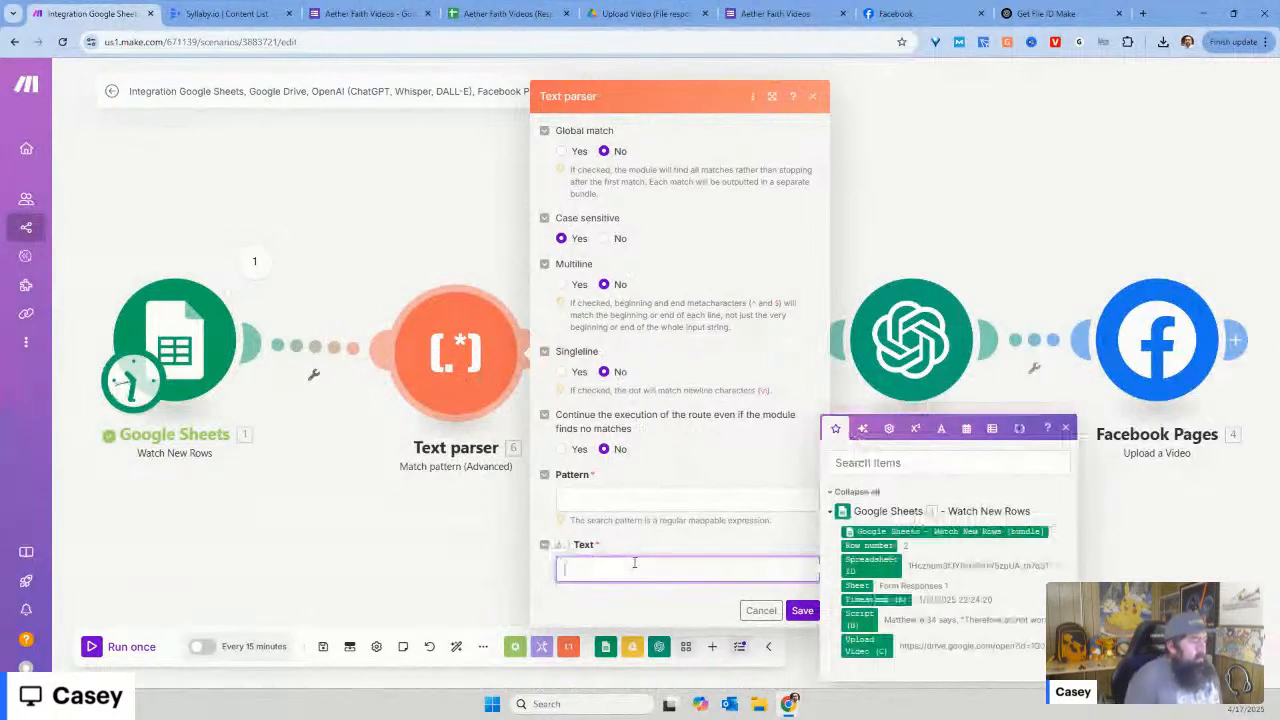
Step: Switch to ChatGPT and reread the file ID extraction instructions, including the alternative using Make.com text functions
{"action": "left_click", "coordinate": [248, 16]}
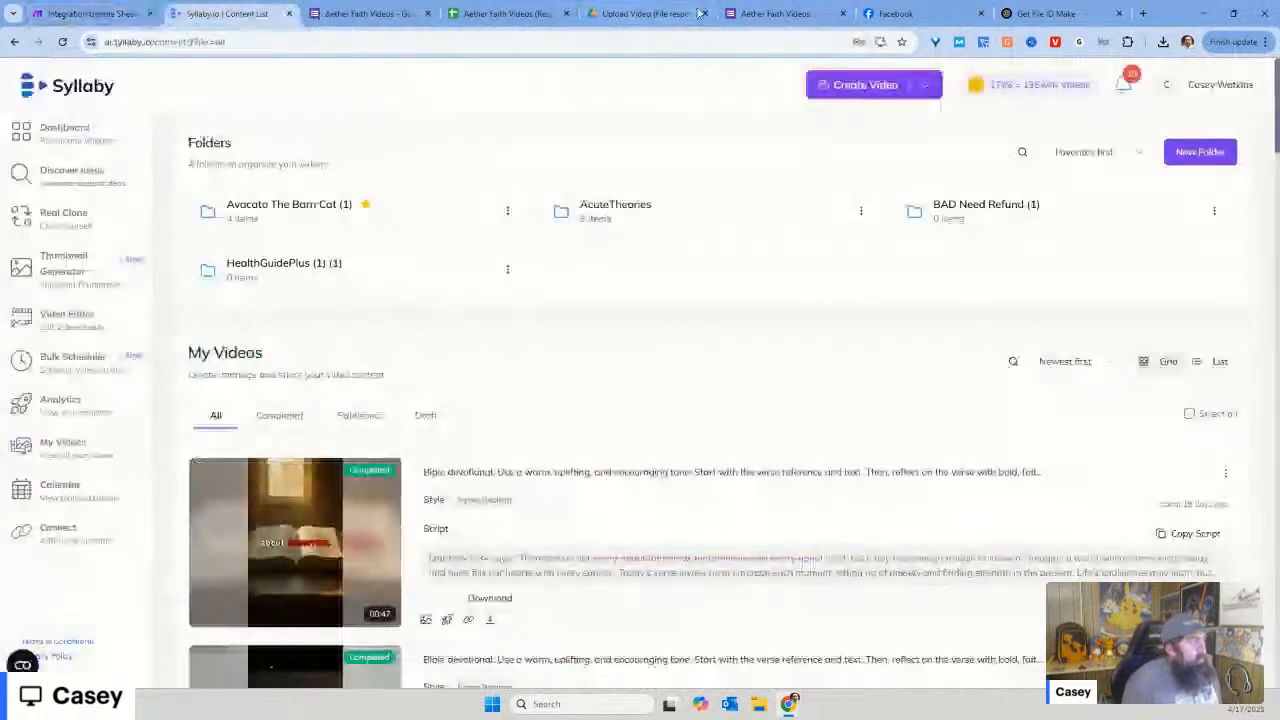
{"action": "left_click", "coordinate": [789, 13]}
{"action": "left_click", "coordinate": [965, 13]}
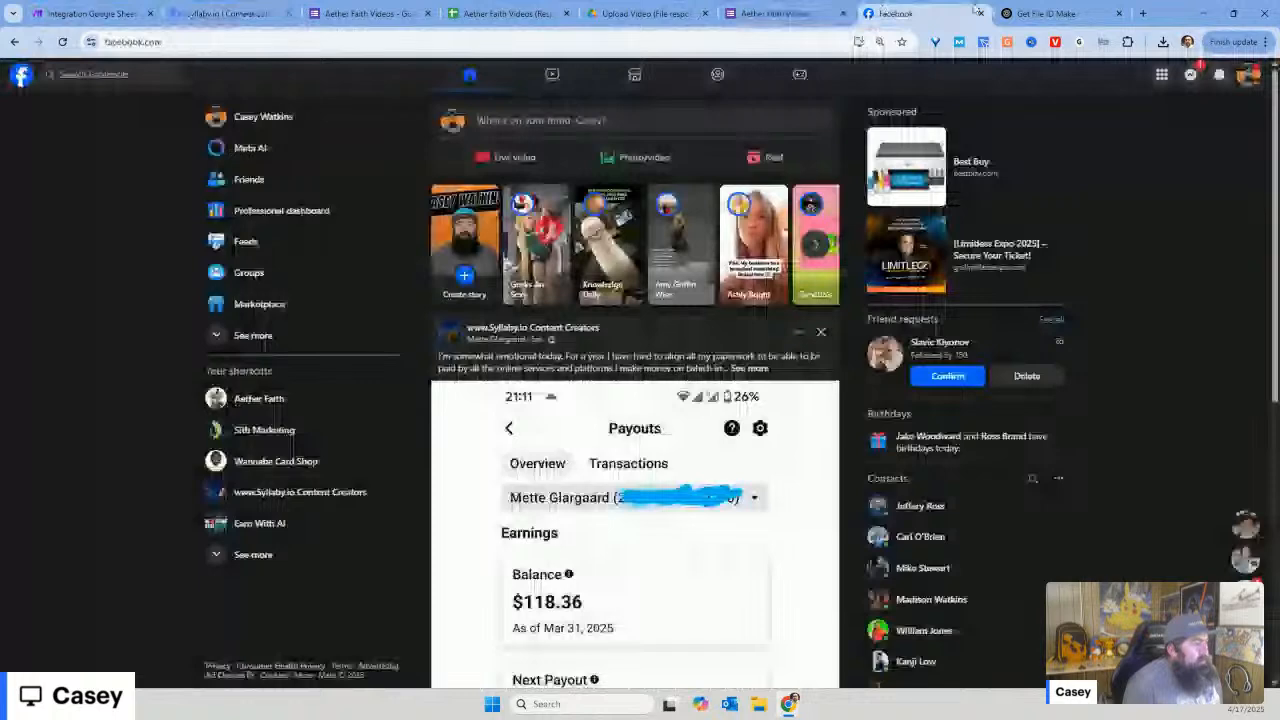
{"action": "left_click", "coordinate": [1005, 13]}
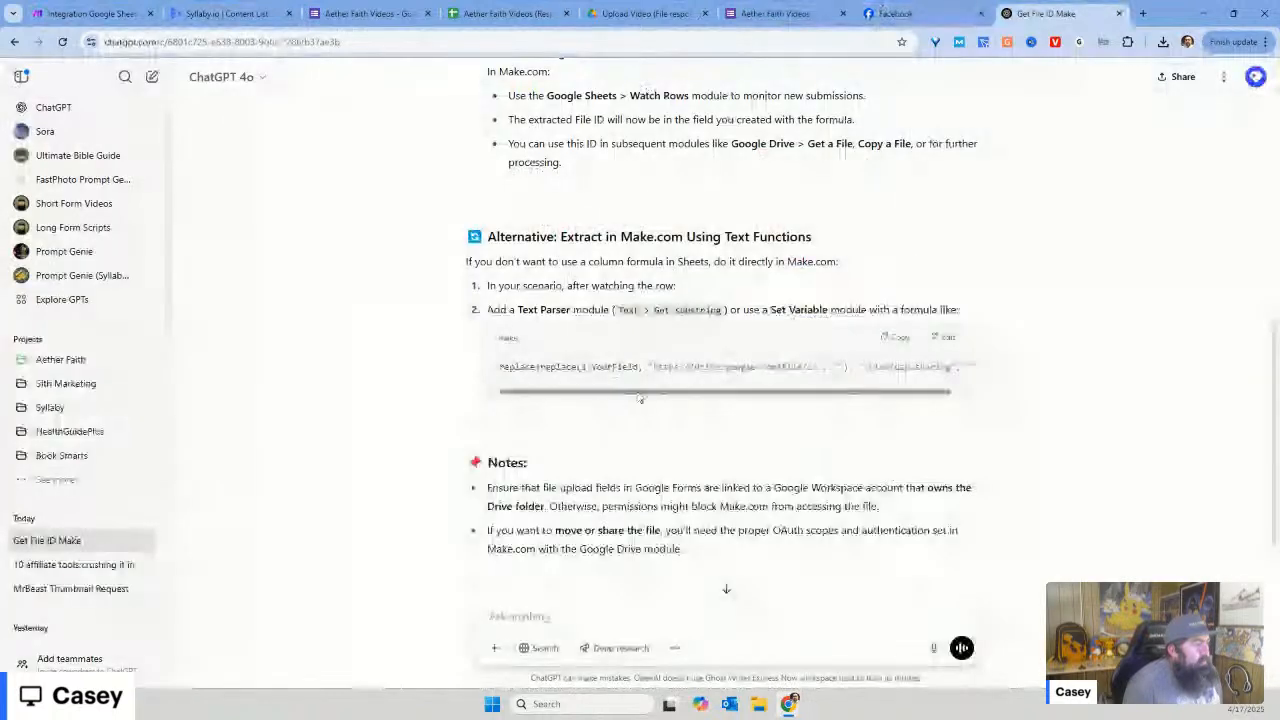
{"action": "left_click_drag", "start_coordinate": [641, 393], "coordinate": [604, 395]}
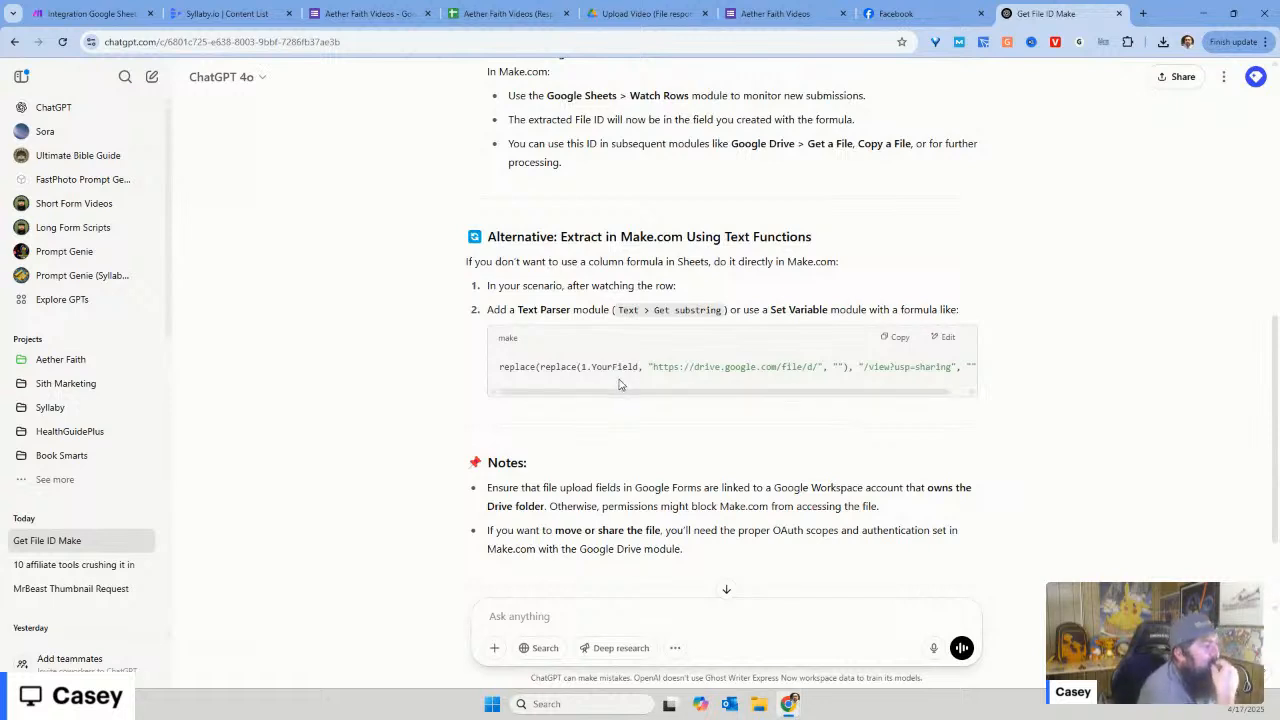
{"action": "scroll", "coordinate": [646, 415], "scroll_direction": "up", "scroll_amount": 1}
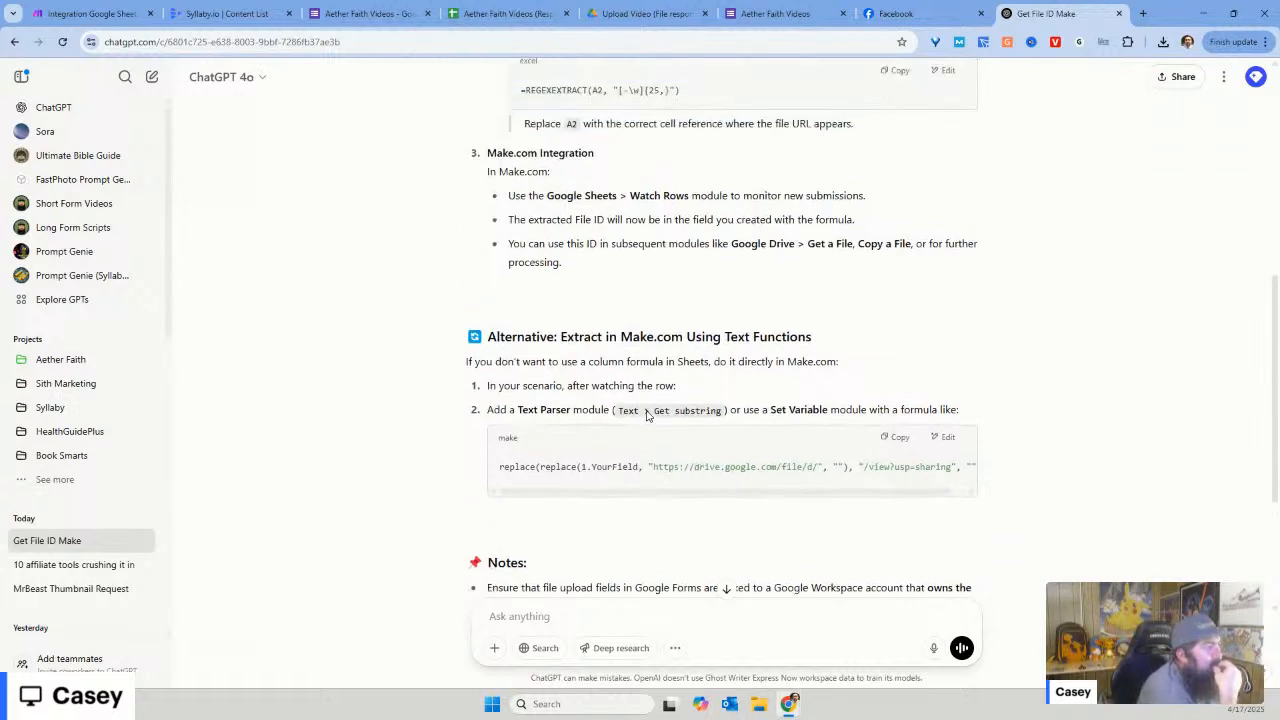
{"action": "scroll", "coordinate": [646, 415], "scroll_direction": "up", "scroll_amount": 1}
{"action": "scroll", "coordinate": [646, 415], "scroll_direction": "up", "scroll_amount": 1}
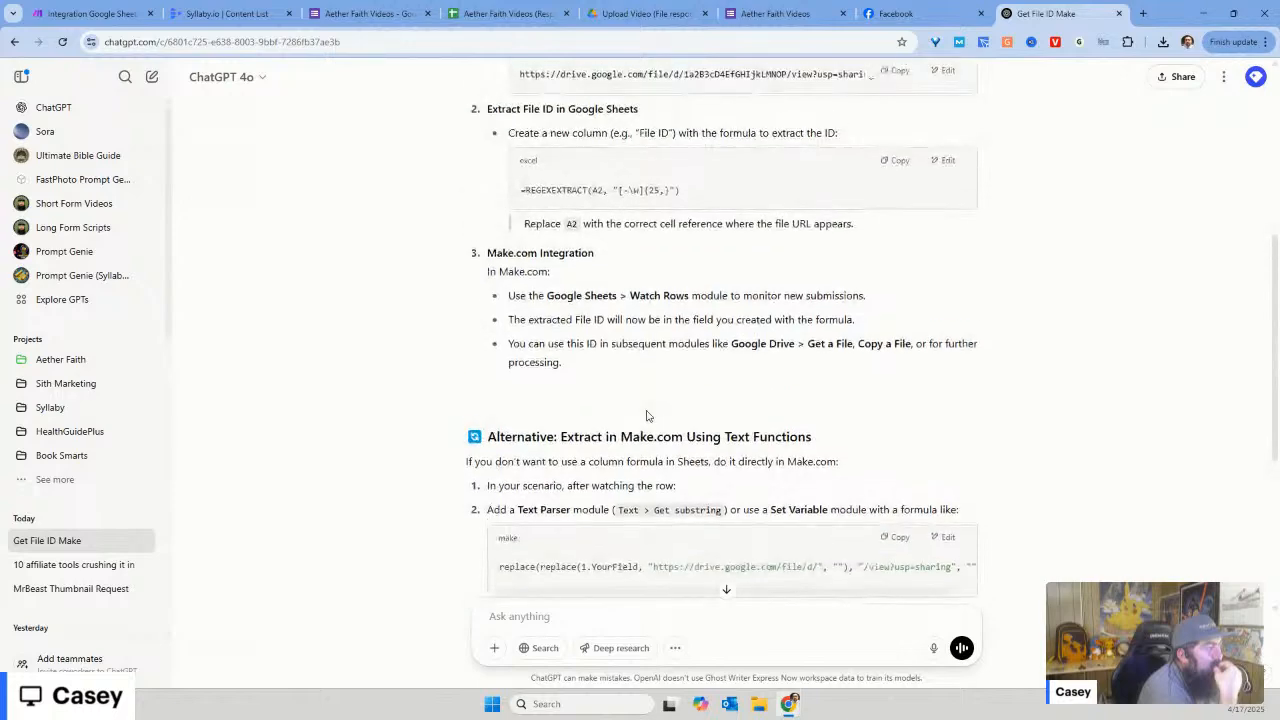
{"action": "scroll", "coordinate": [927, 419], "scroll_direction": "down", "scroll_amount": 3}
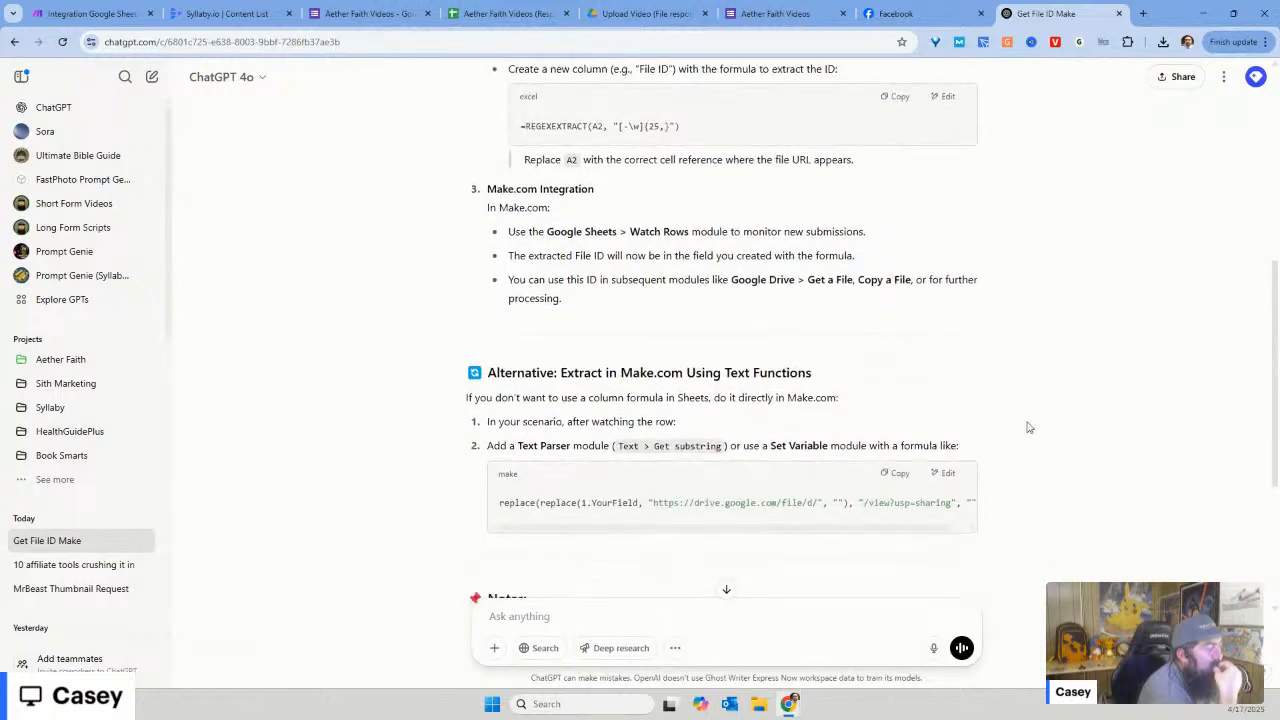
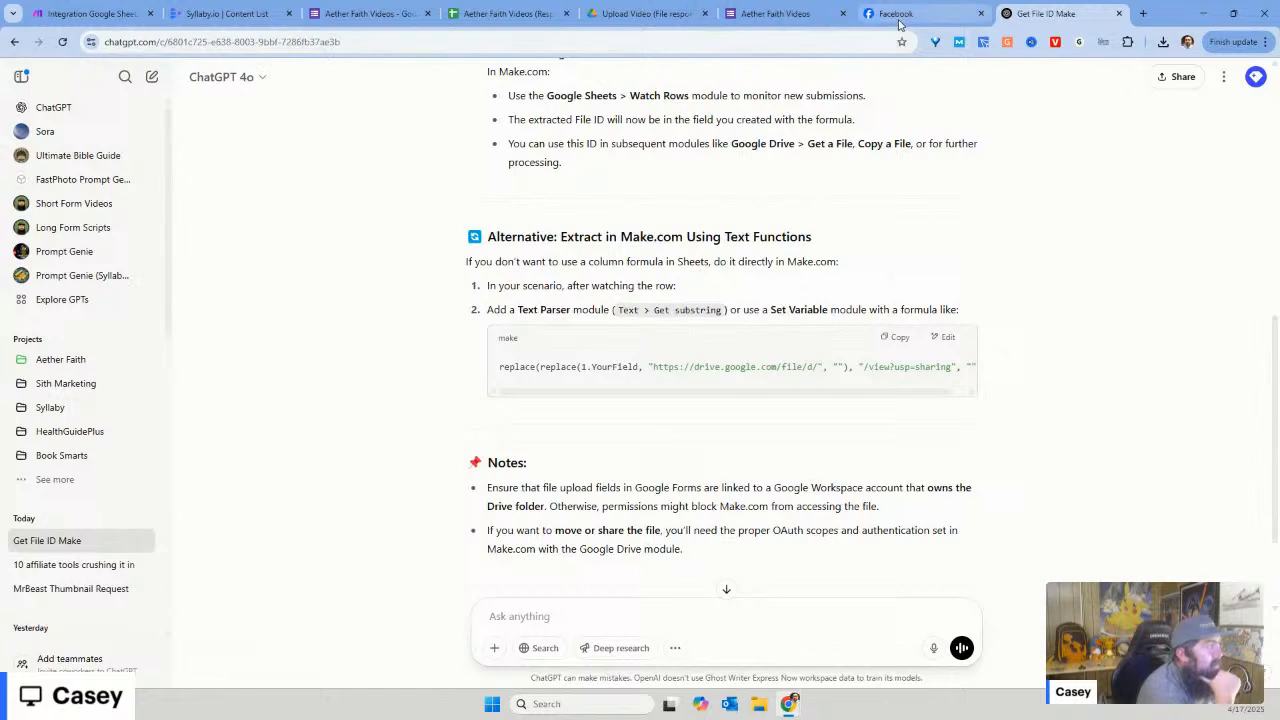
Step: Return to the Make scenario and delete the Text parser module
{"action": "left_click", "coordinate": [118, 12]}
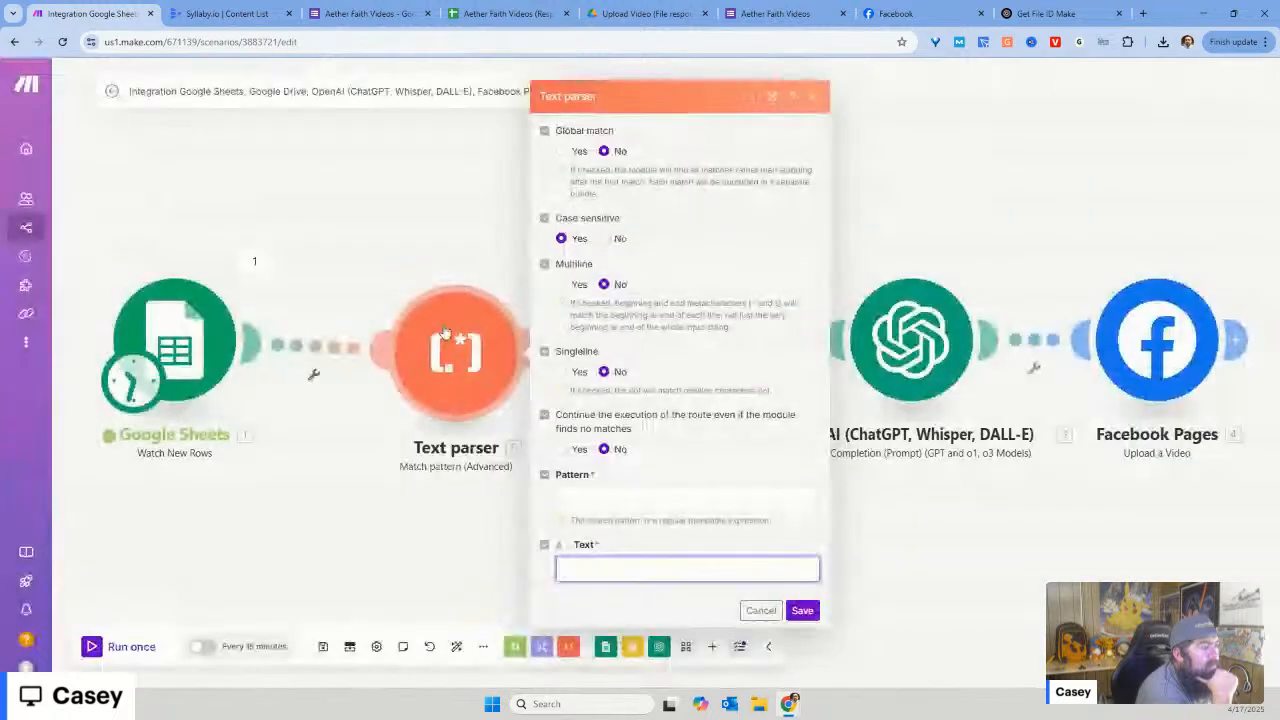
{"action": "right_click", "coordinate": [447, 343]}
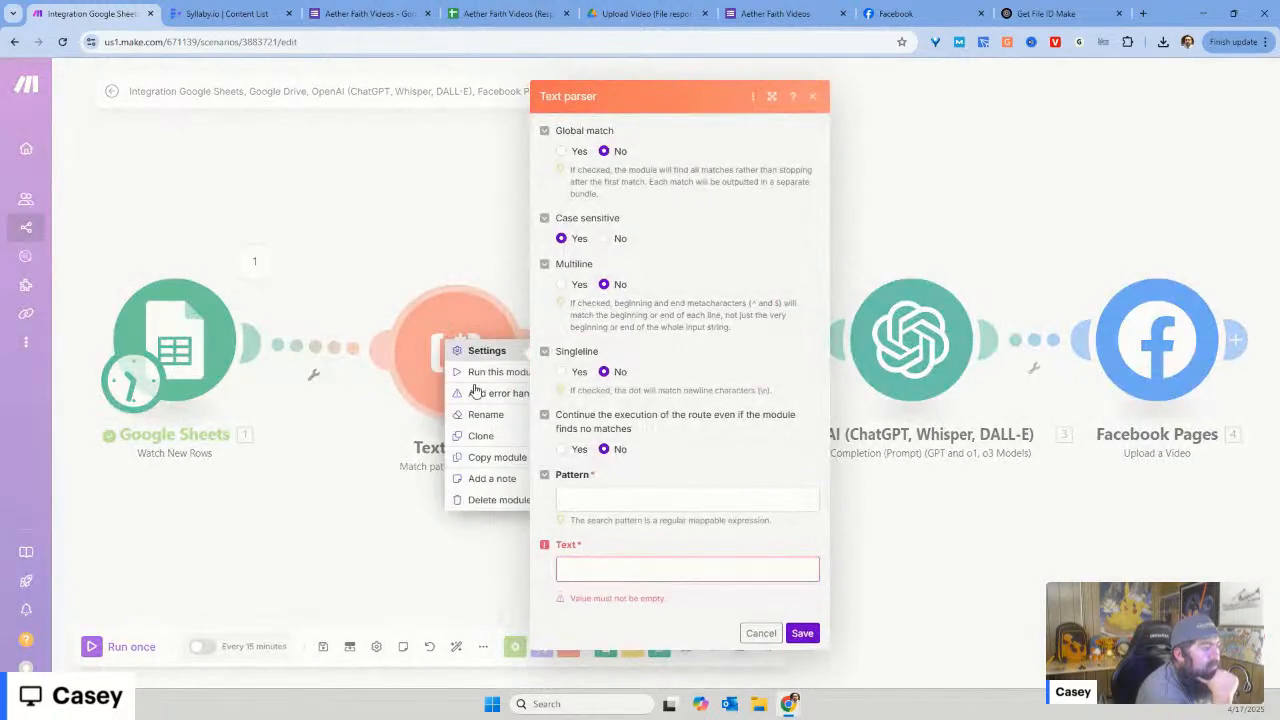
{"action": "left_click", "coordinate": [490, 499]}
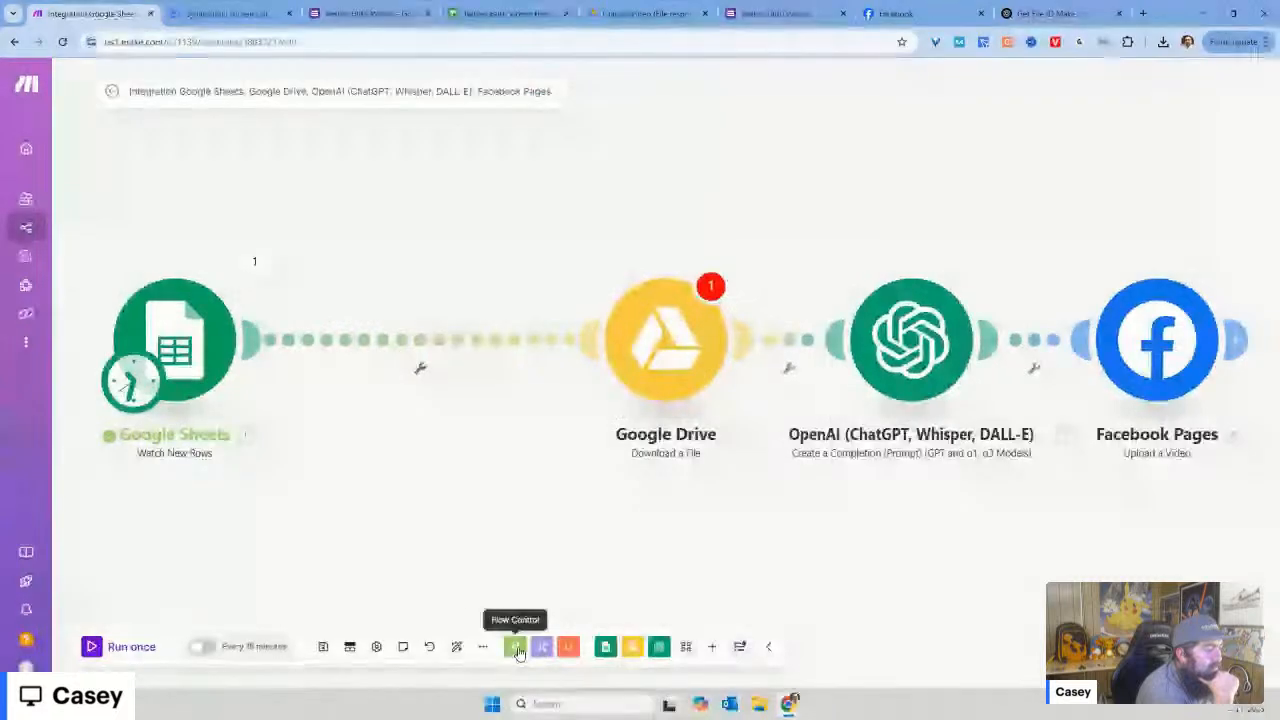
Step: Search the apps for "set var" and add a Tools Set variable module between Google Sheets and Google Drive
{"action": "left_click", "coordinate": [711, 648]}
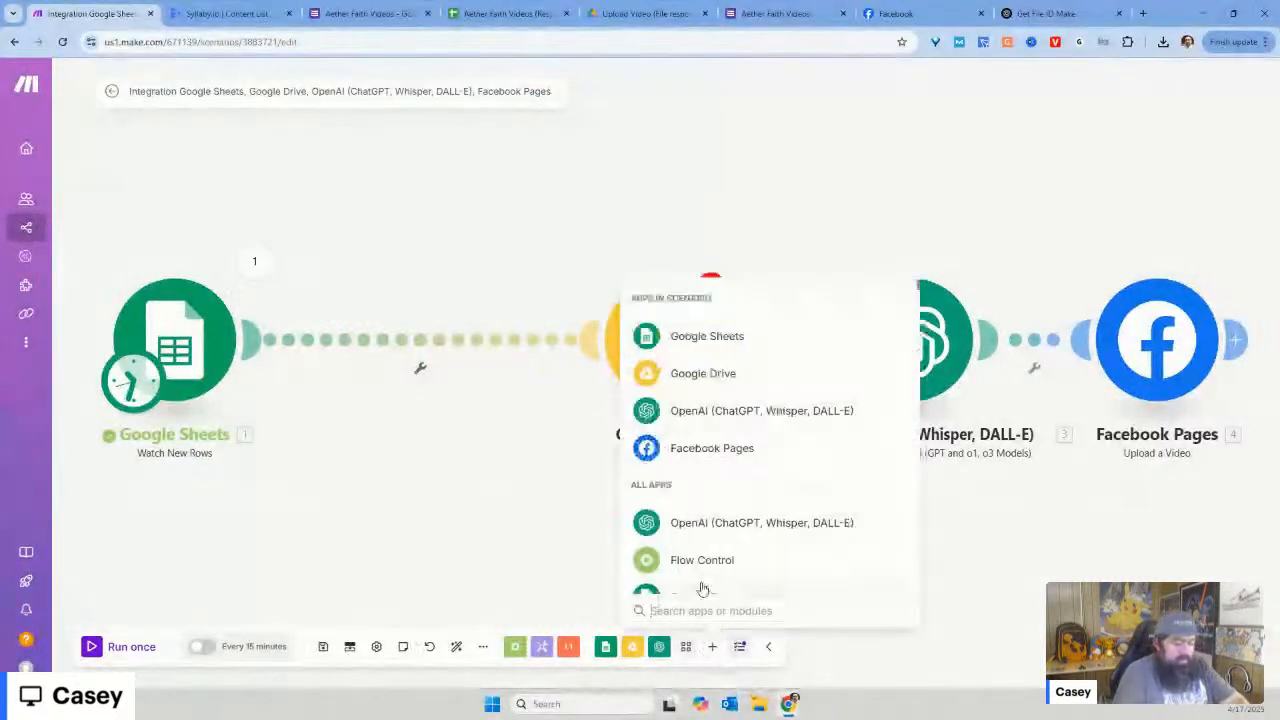
{"action": "type", "text": "set var"}
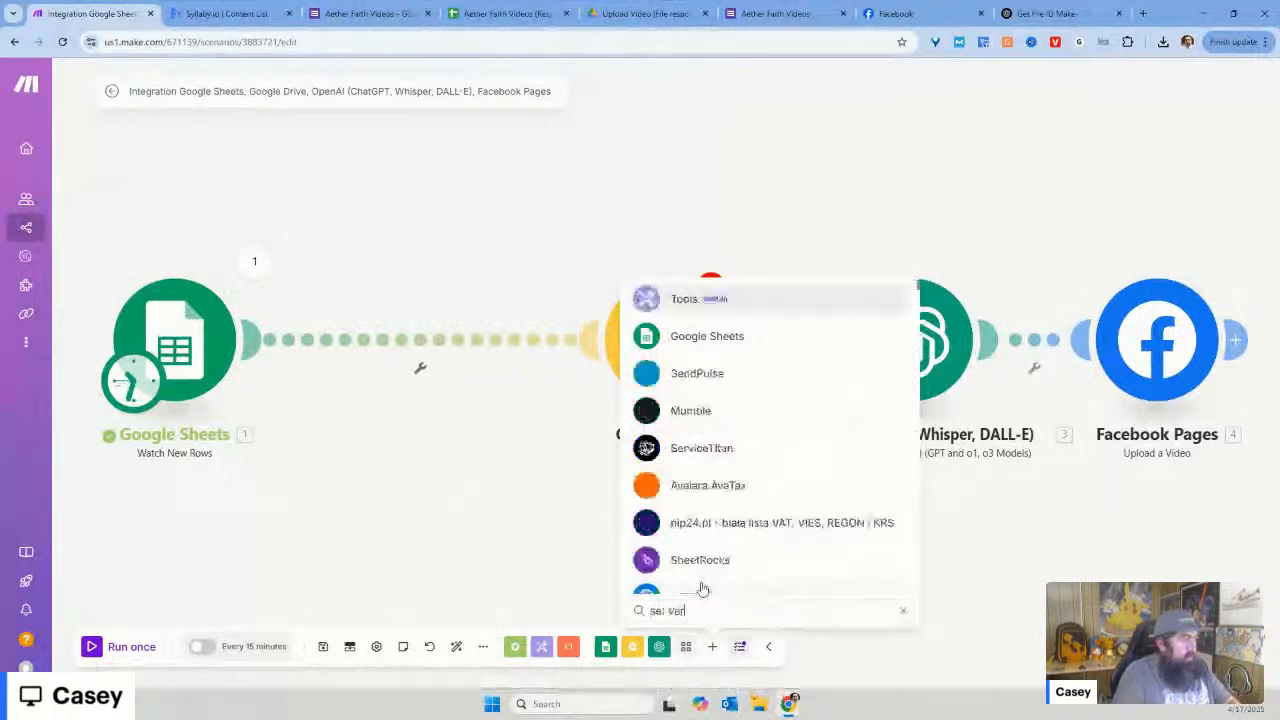
{"action": "left_click", "coordinate": [688, 311]}
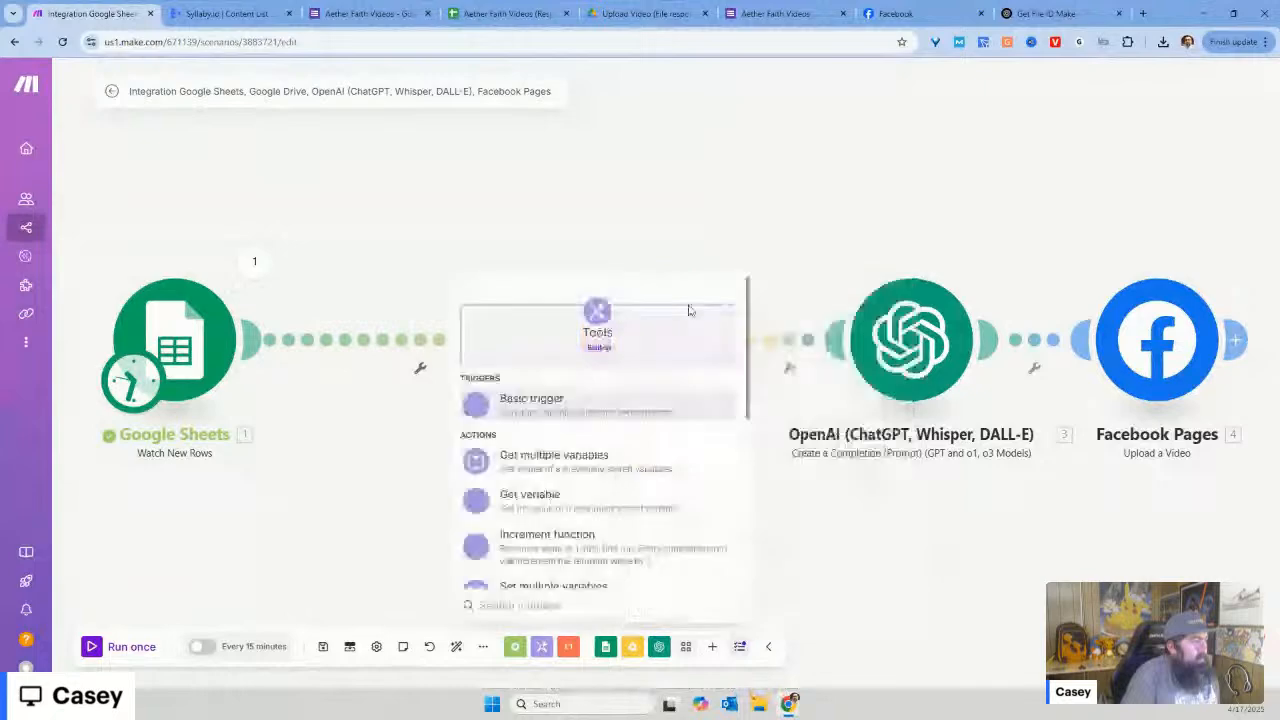
{"action": "scroll", "coordinate": [597, 460], "scroll_direction": "down", "scroll_amount": 3}
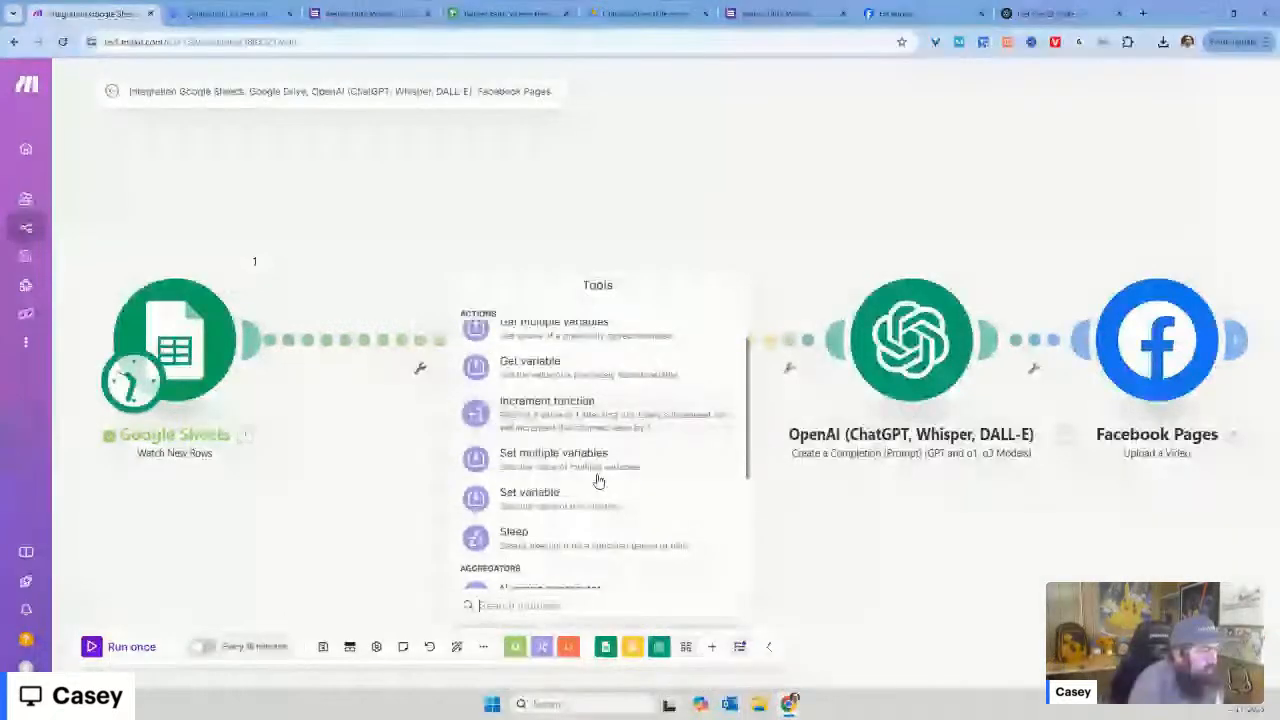
{"action": "left_click", "coordinate": [597, 481]}
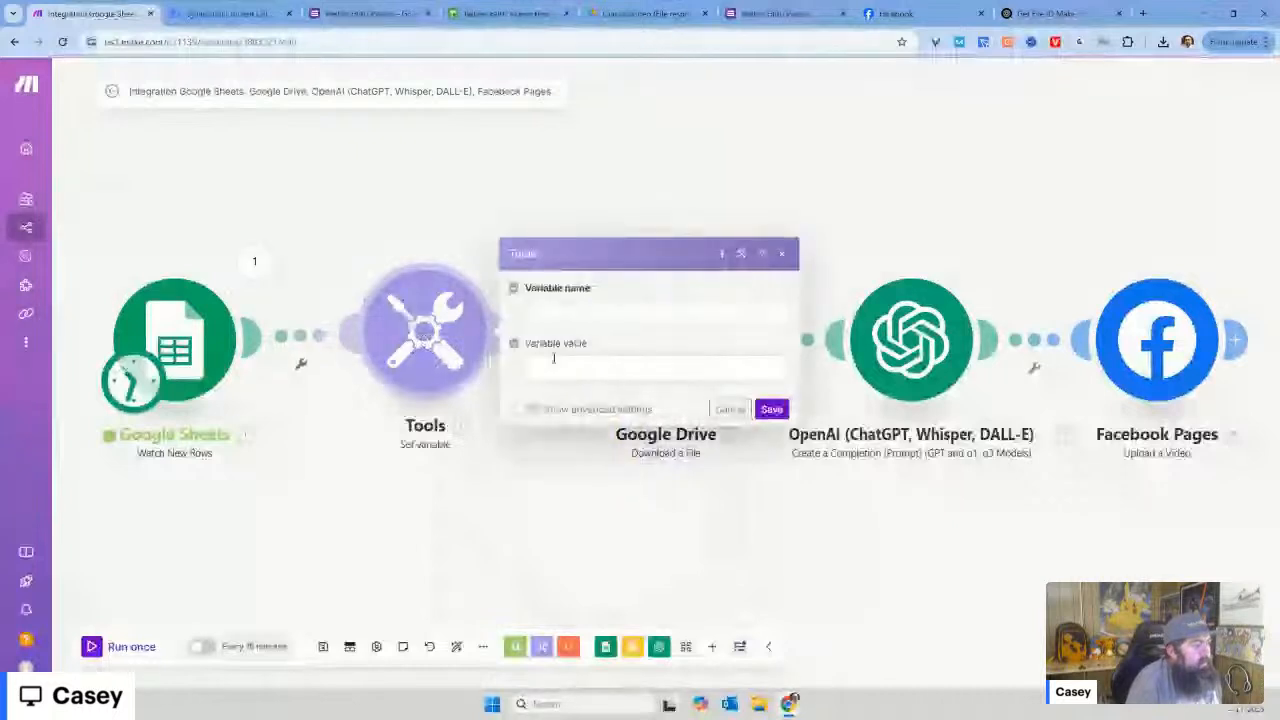
{"action": "left_click", "coordinate": [549, 369]}
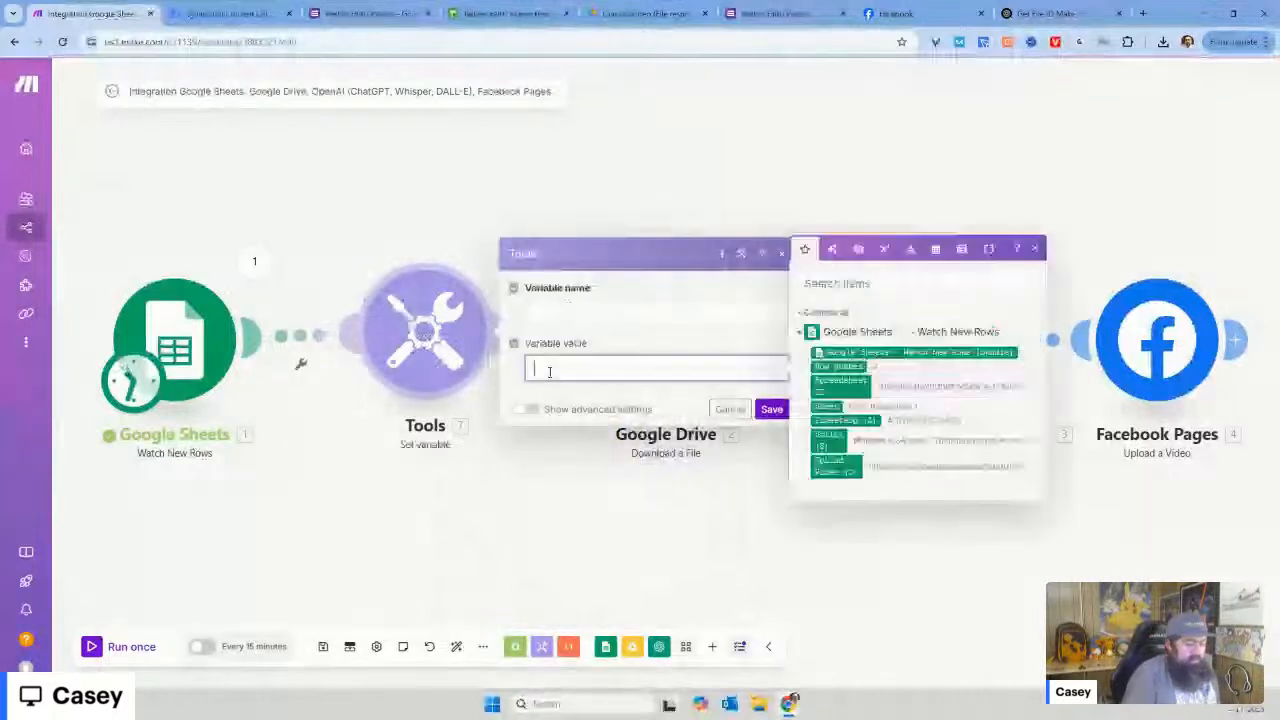
{"action": "type", "text": "replace(replace(1. YourField; \"https://drive.google.com/file/d/\"; \"\"); \"/view?usp=sharing\"; \"\")"}
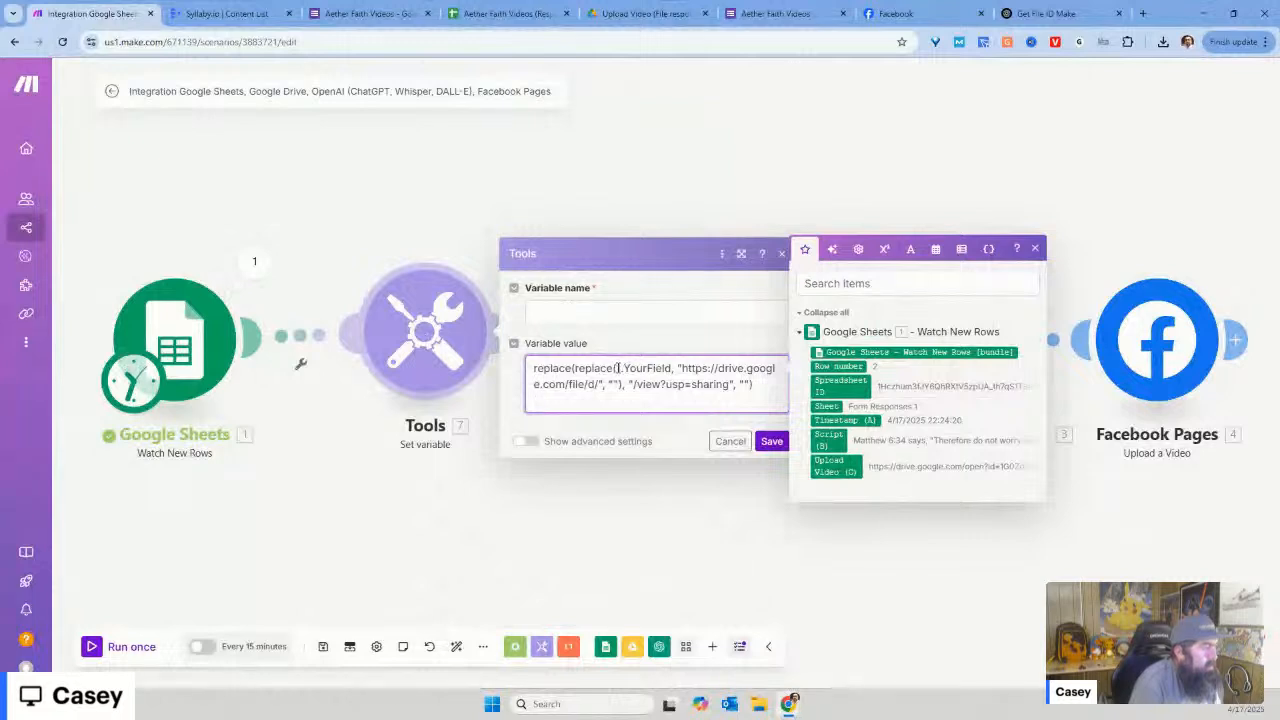
{"action": "left_click_drag", "start_coordinate": [615, 368], "coordinate": [657, 368]}
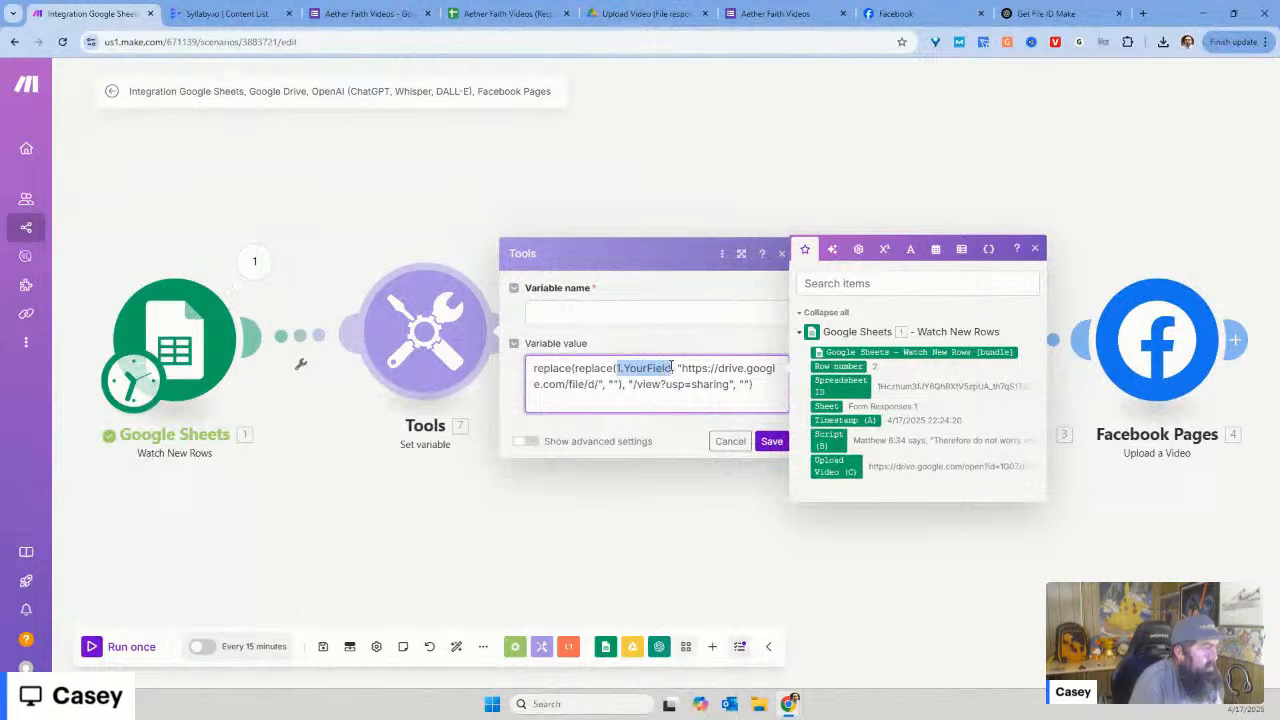
Step: Switch to ChatGPT and examine the full nested replace formula through to its end
{"action": "left_click", "coordinate": [930, 14]}
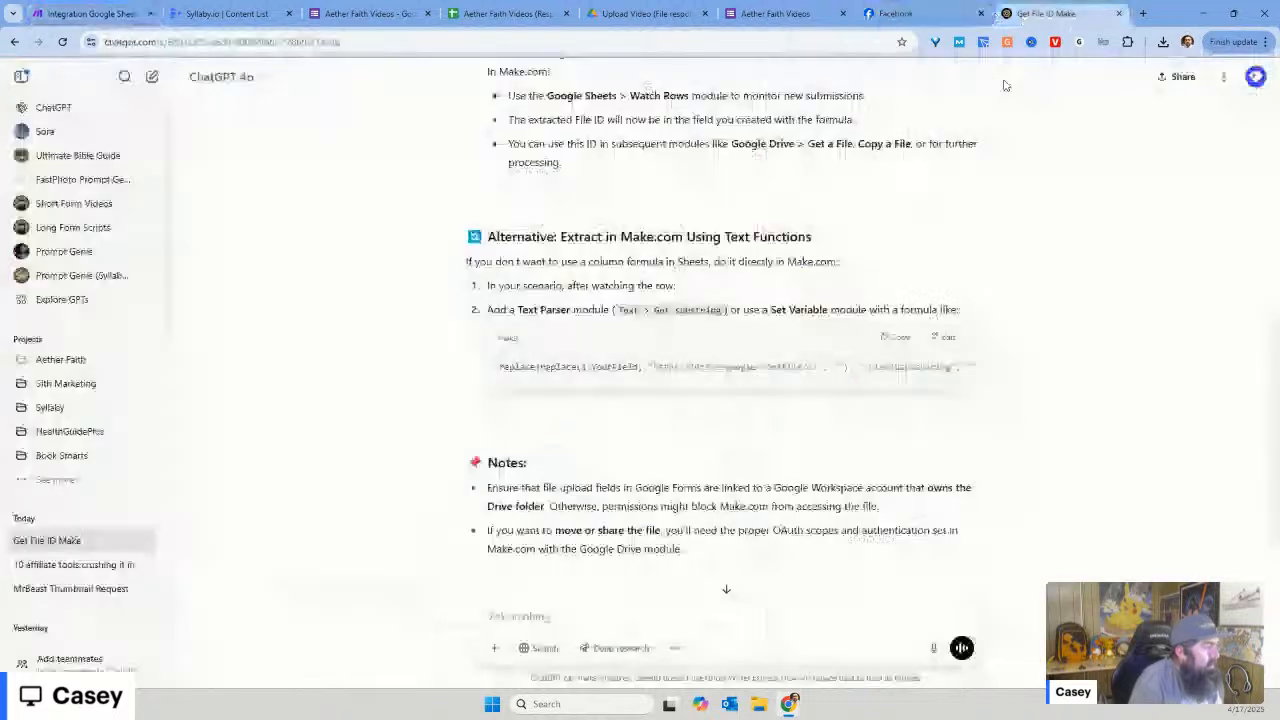
{"action": "left_click", "coordinate": [1046, 14]}
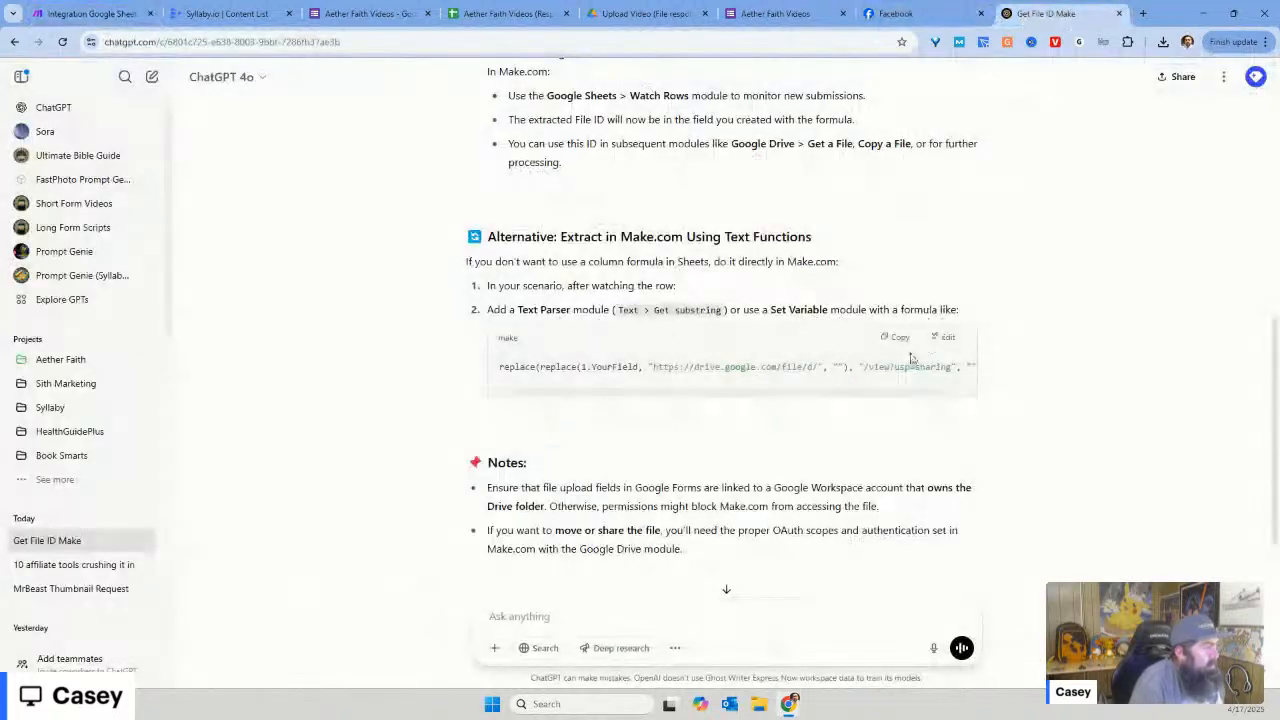
{"action": "scroll", "coordinate": [870, 396], "scroll_direction": "right", "scroll_amount": 1}
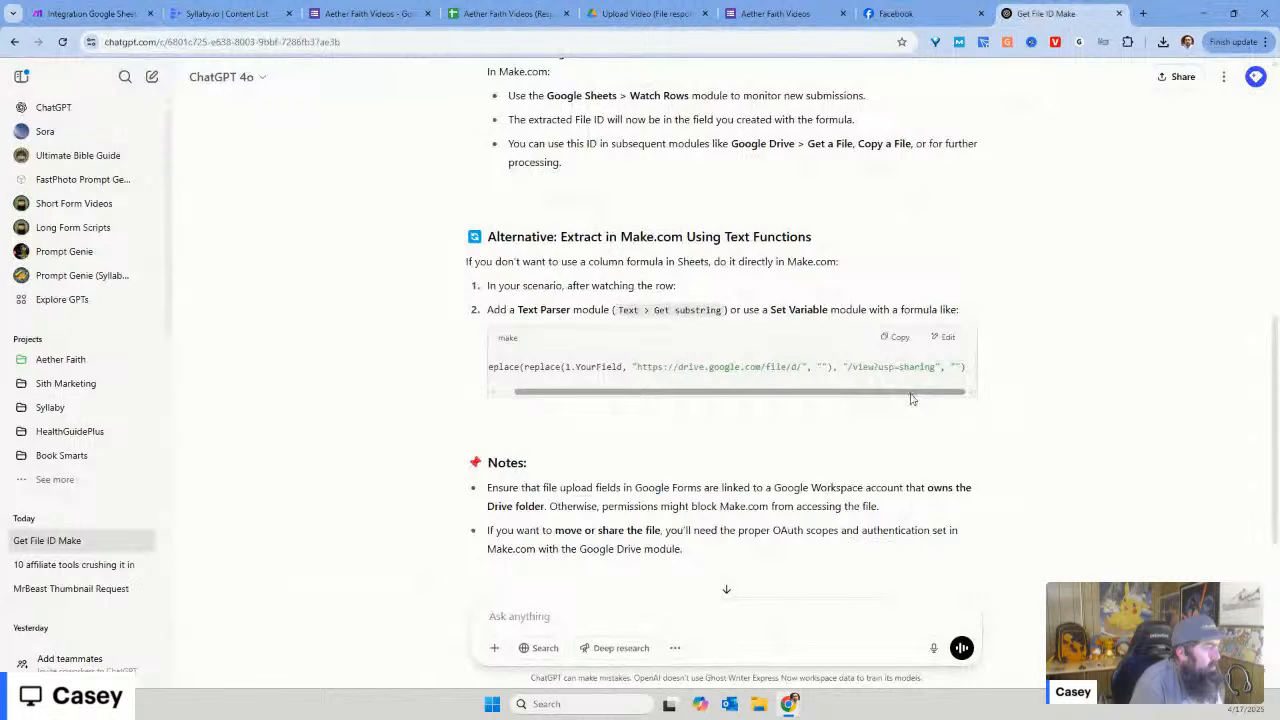
Step: Return to the Make scenario and replace the 1.YourField placeholder in the variable value with the Google Sheets Upload Video (C) field
{"action": "scroll", "coordinate": [910, 399], "scroll_direction": "left", "scroll_amount": 1}
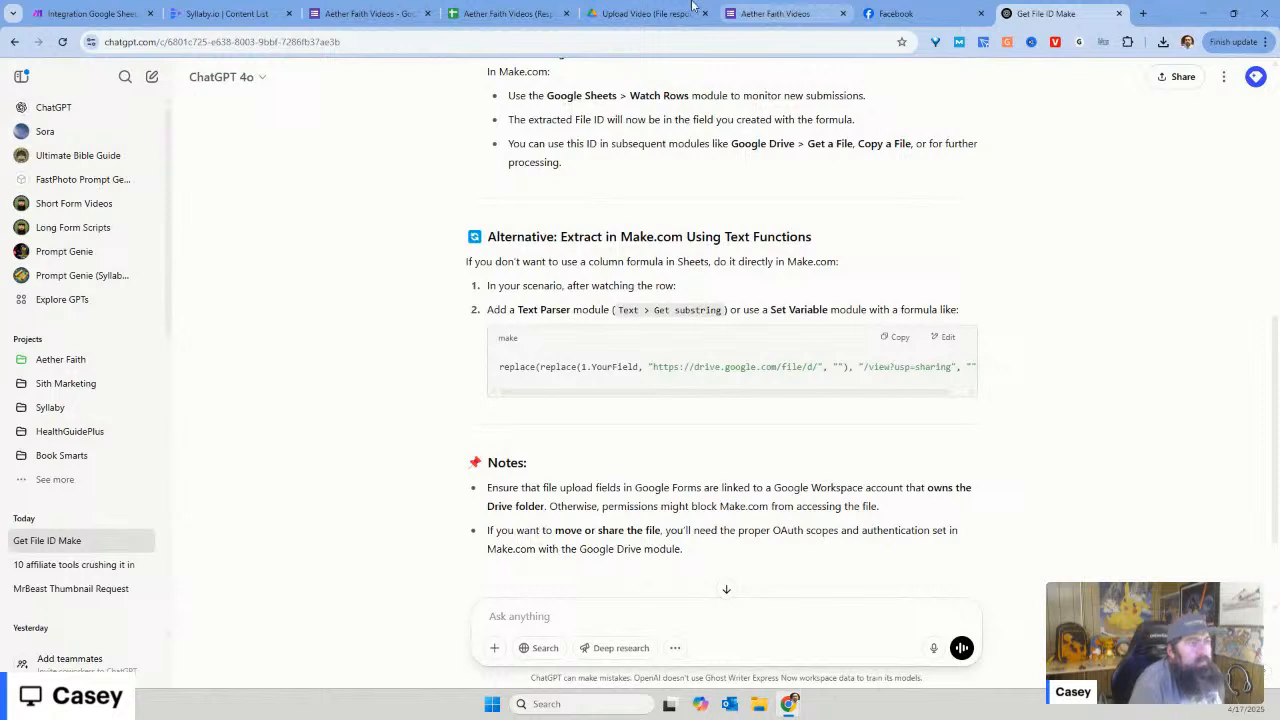
{"action": "left_click", "coordinate": [88, 13]}
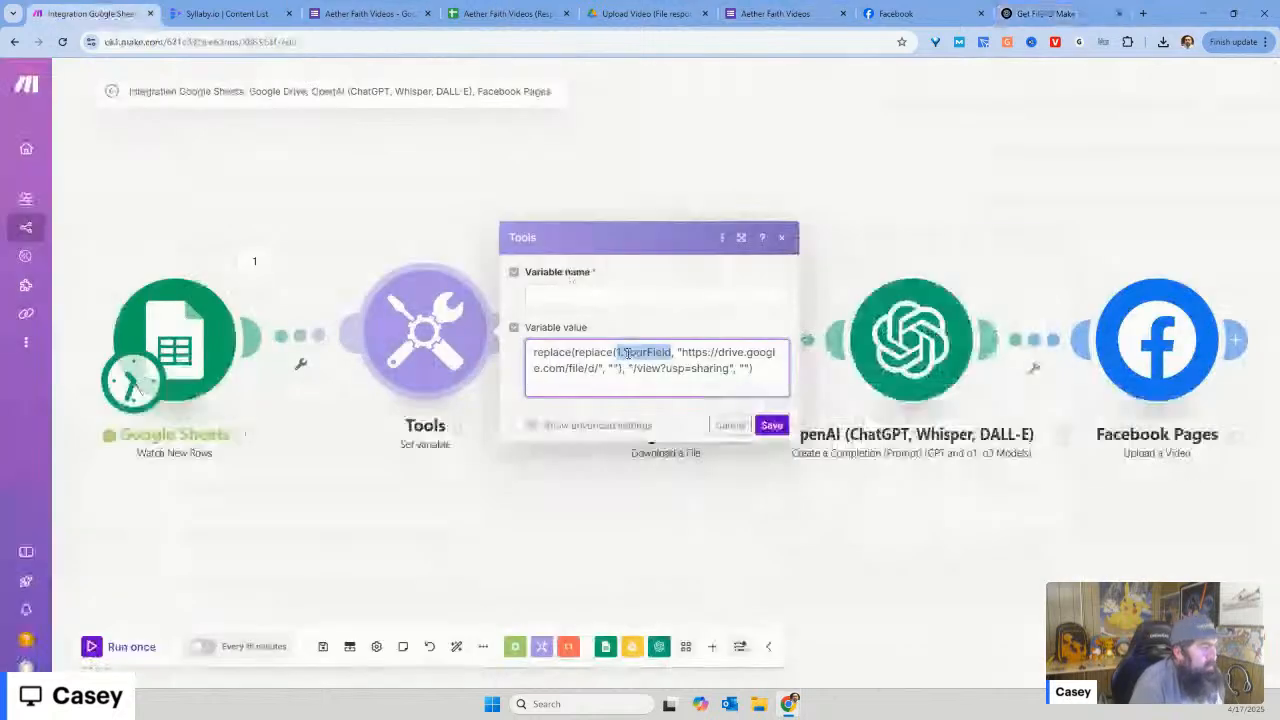
{"action": "left_click", "coordinate": [621, 352]}
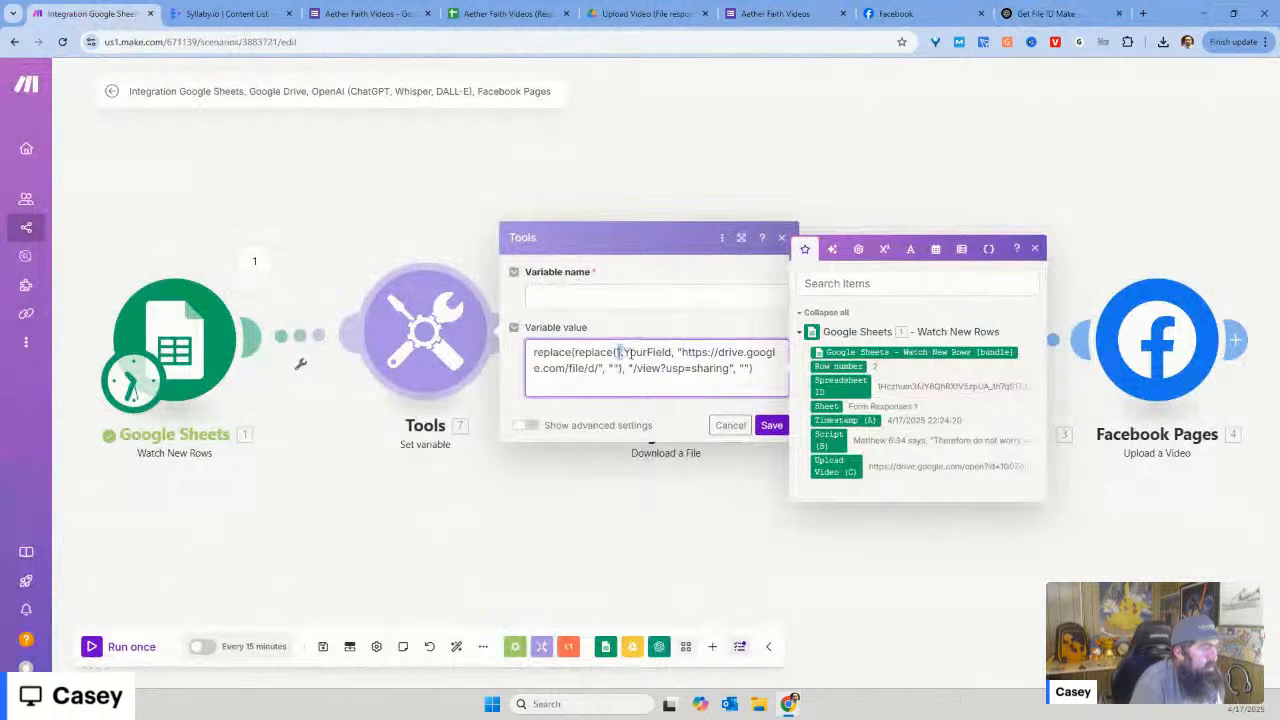
{"action": "left_click_drag", "start_coordinate": [618, 352], "coordinate": [669, 352]}
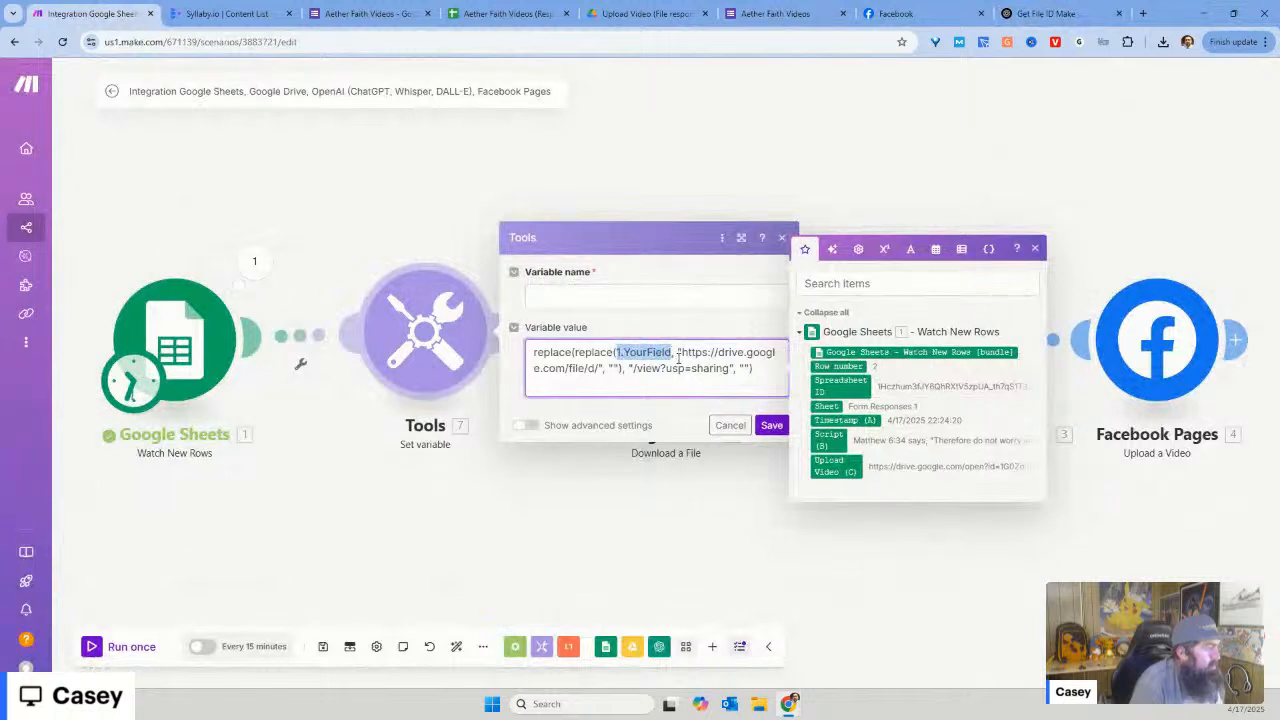
{"action": "key", "text": "BackSpace"}
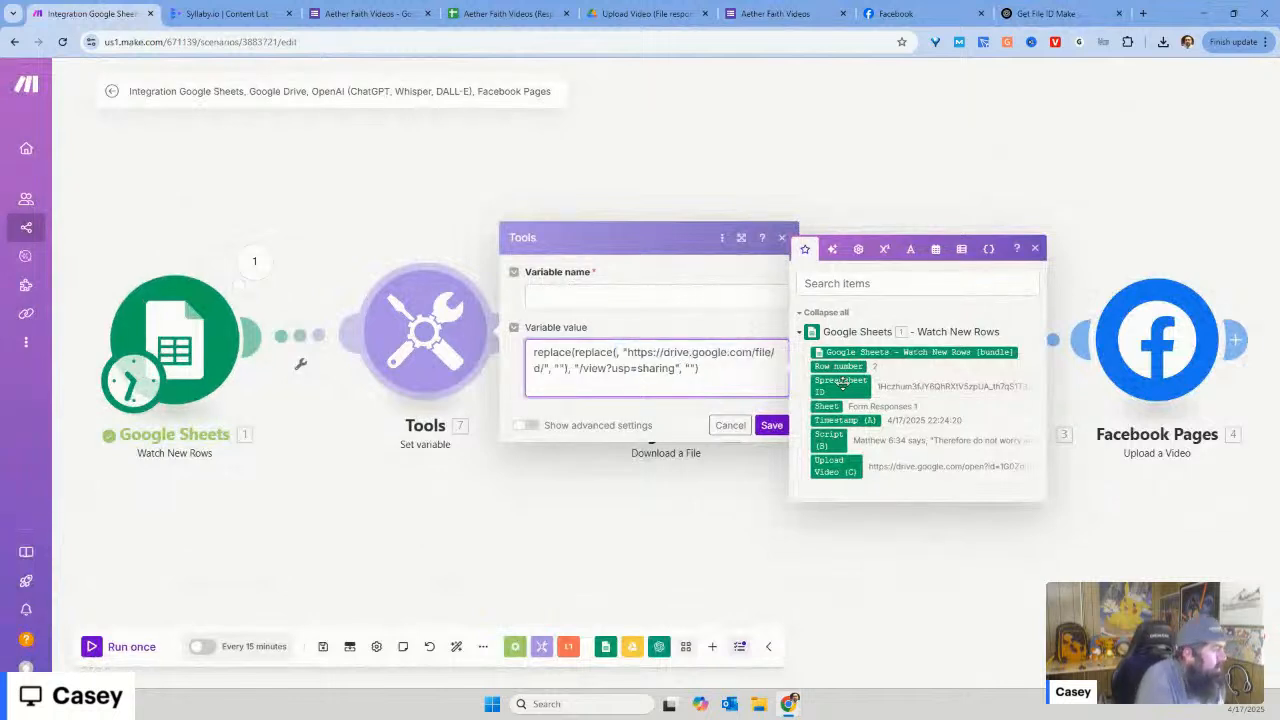
{"action": "left_click_drag", "start_coordinate": [835, 466], "coordinate": [752, 385]}
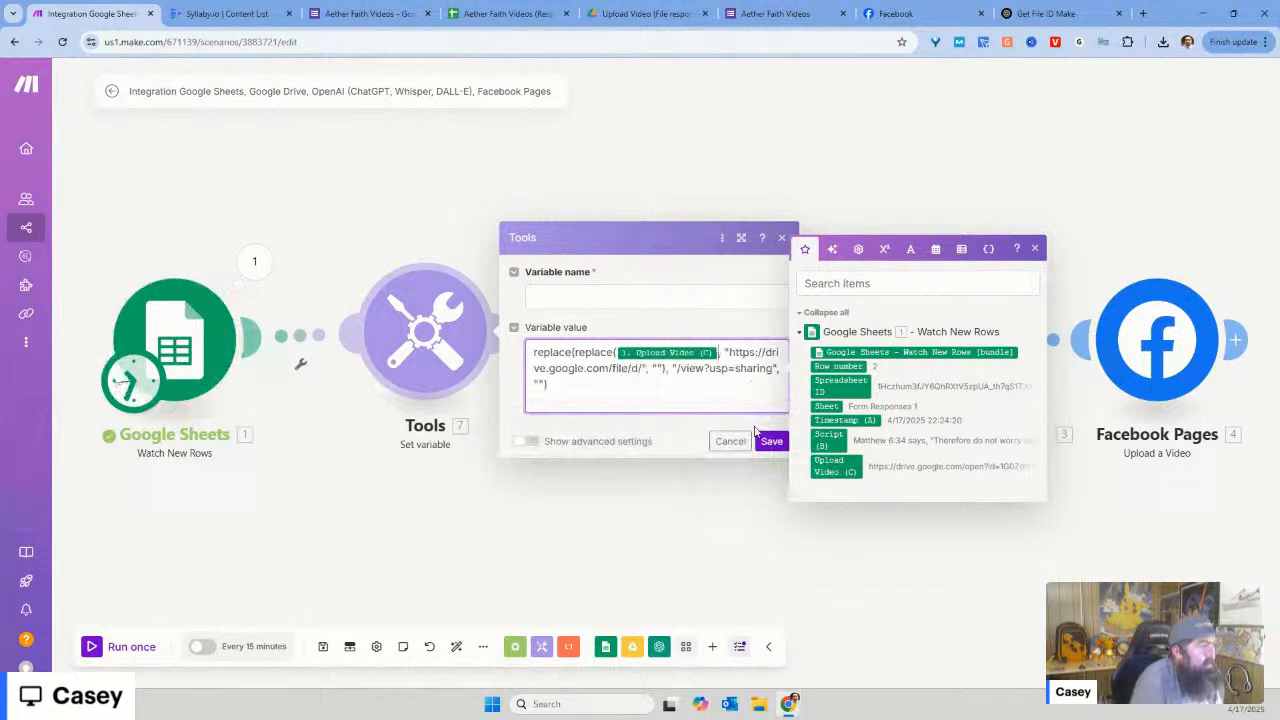
Step: Name the variable Video and save the Set variable module
{"action": "left_click", "coordinate": [565, 291]}
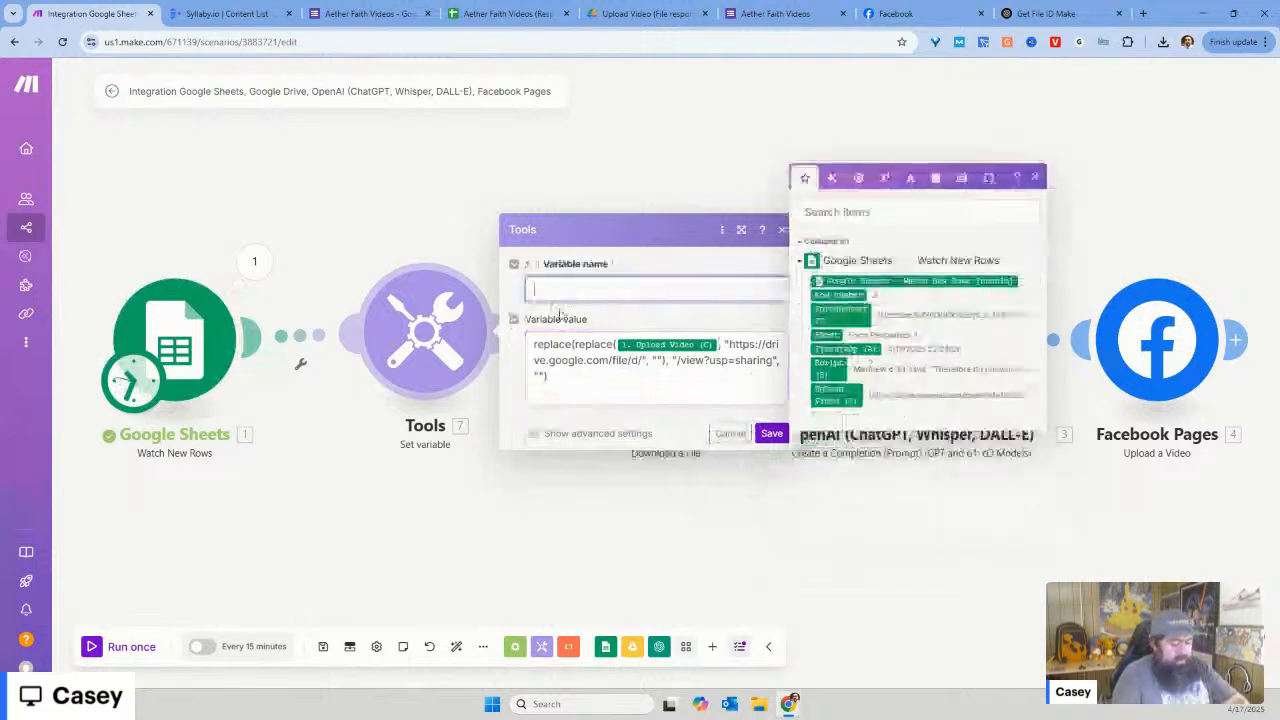
{"action": "type", "text": "Video"}
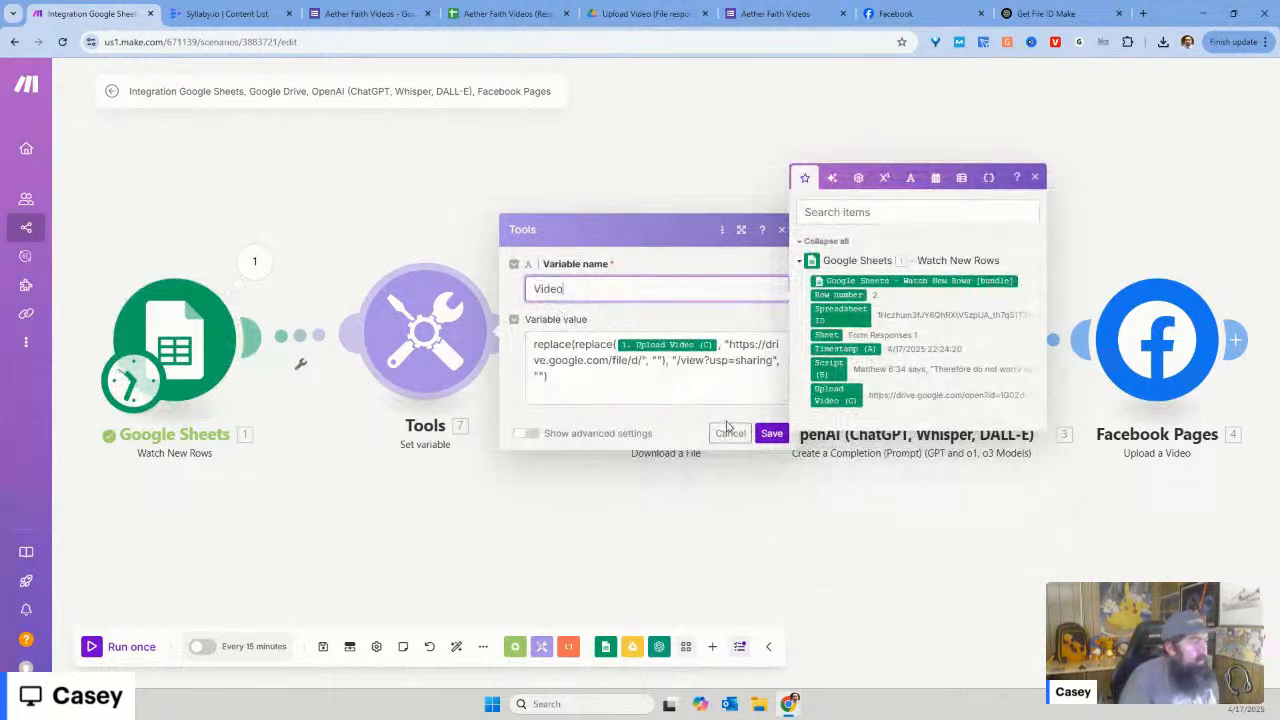
{"action": "left_click", "coordinate": [771, 434]}
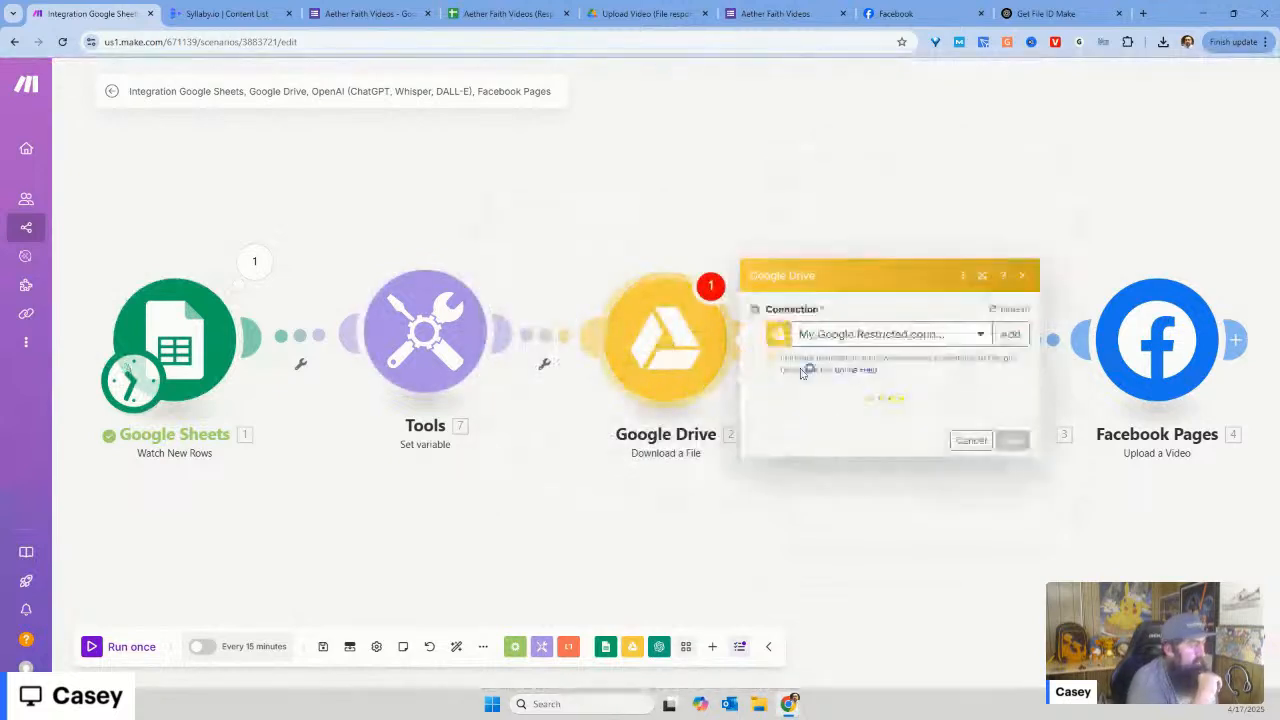
{"action": "left_click", "coordinate": [740, 340]}
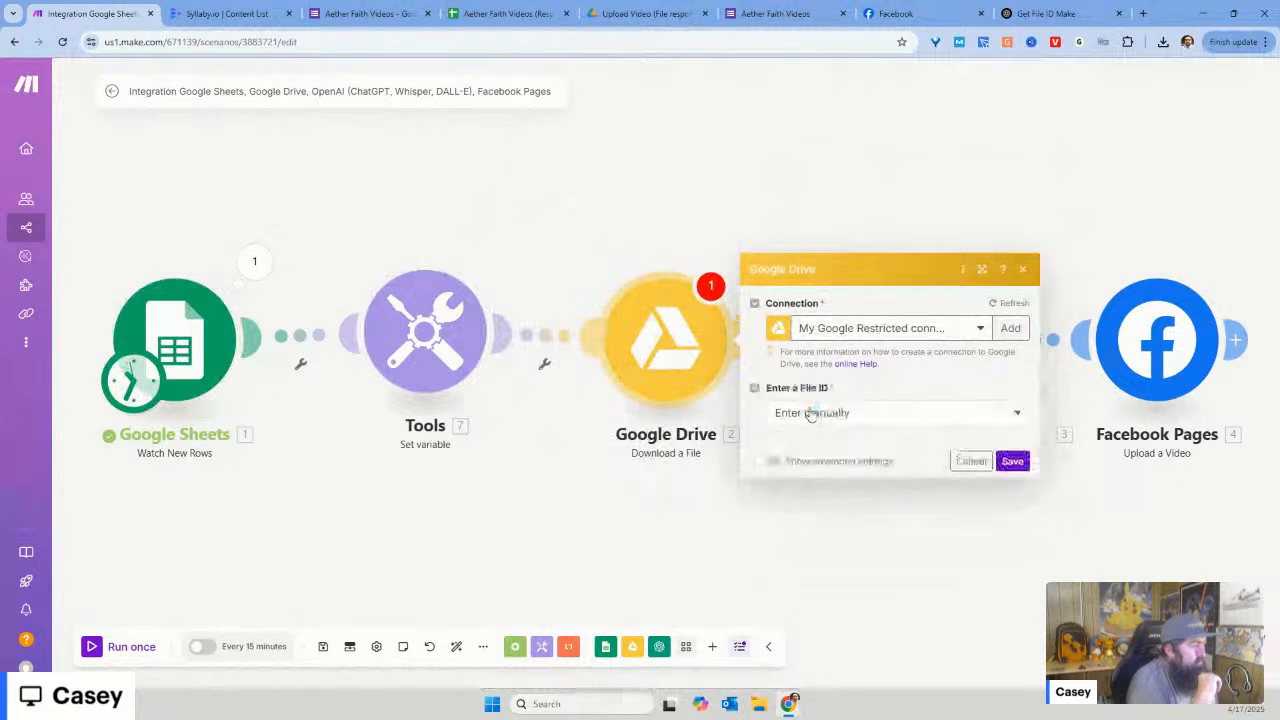
{"action": "left_click", "coordinate": [850, 420]}
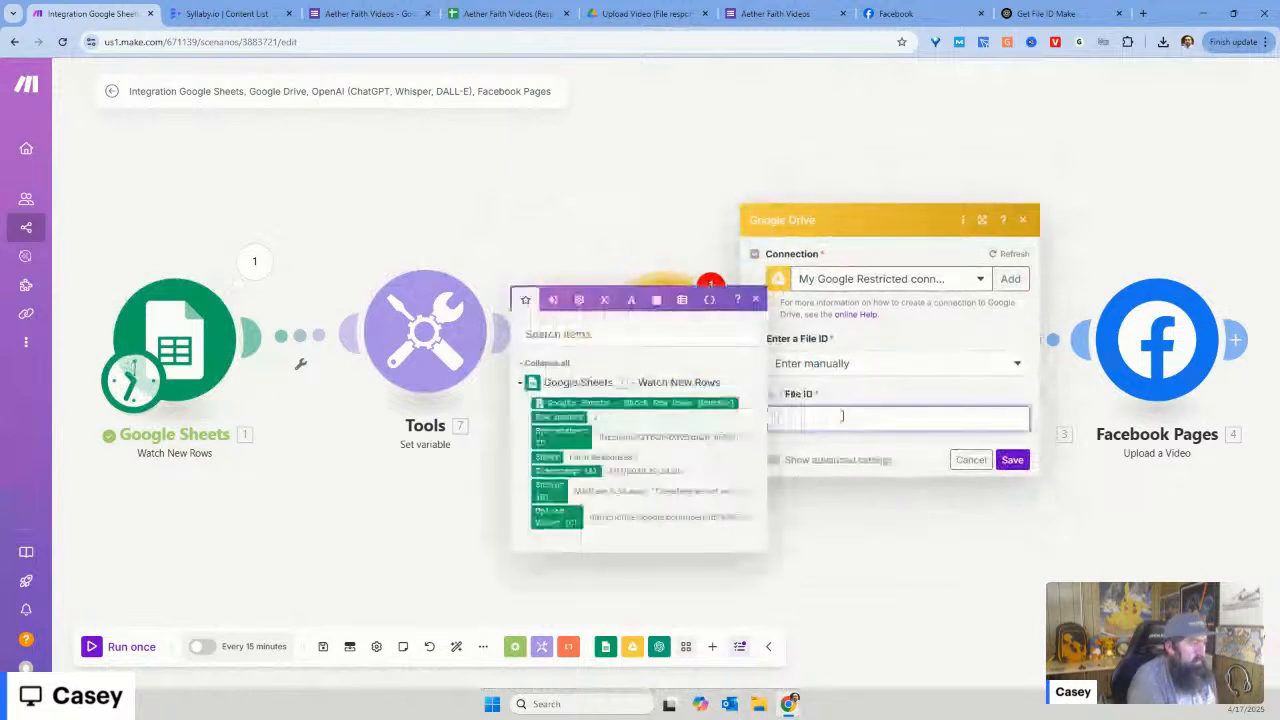
{"action": "left_click", "coordinate": [971, 459]}
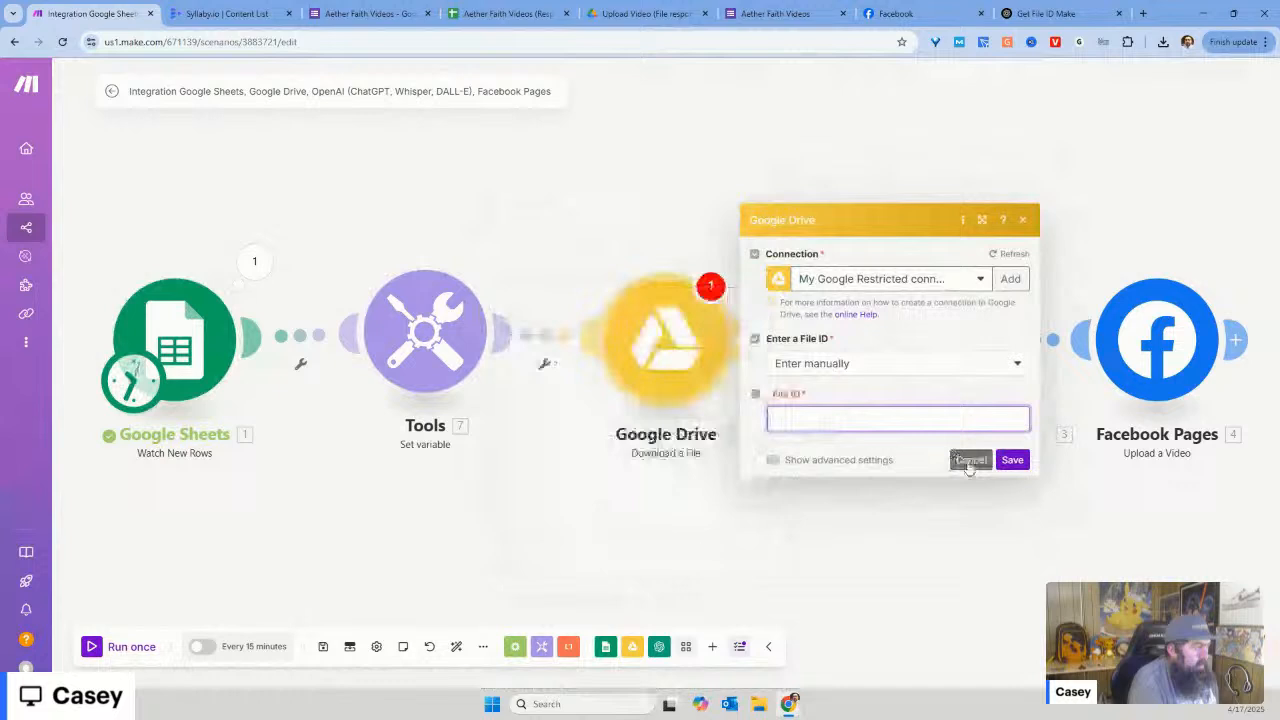
Step: Try to run the scenario once, and check the variable name and value in the Set variable module
{"action": "left_click", "coordinate": [136, 647]}
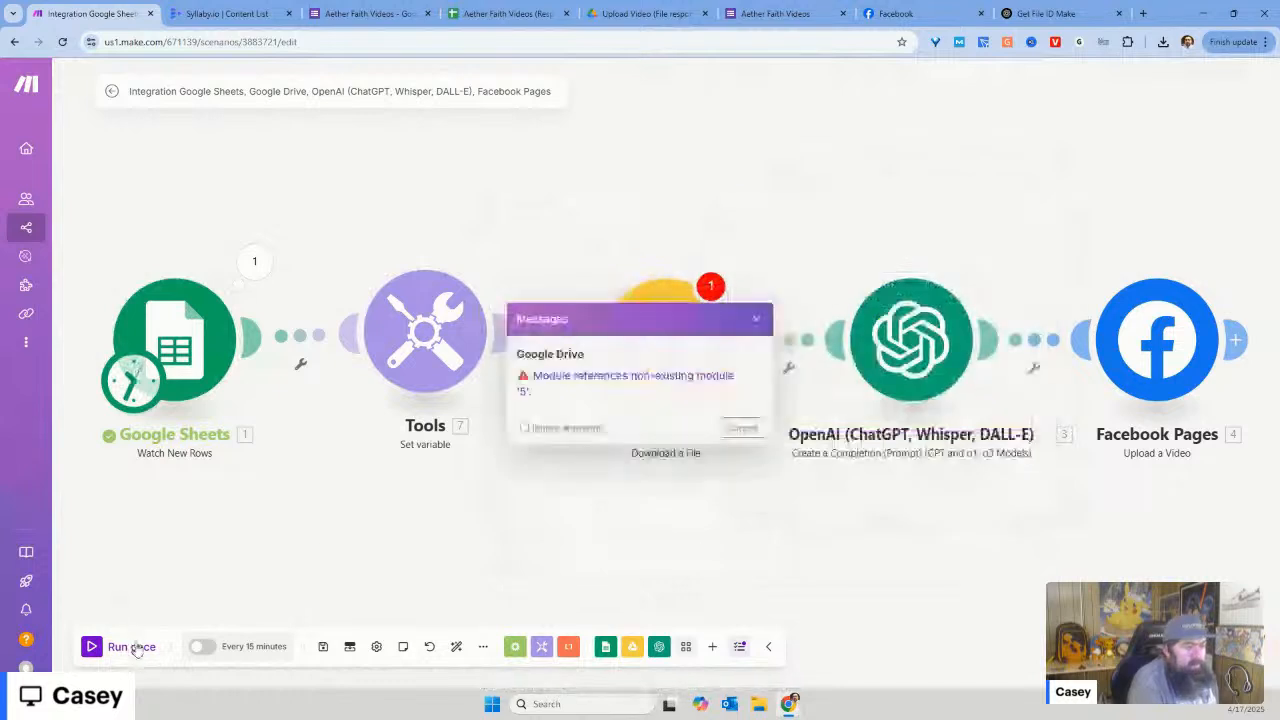
{"action": "left_click", "coordinate": [741, 428]}
{"action": "left_click", "coordinate": [358, 355]}
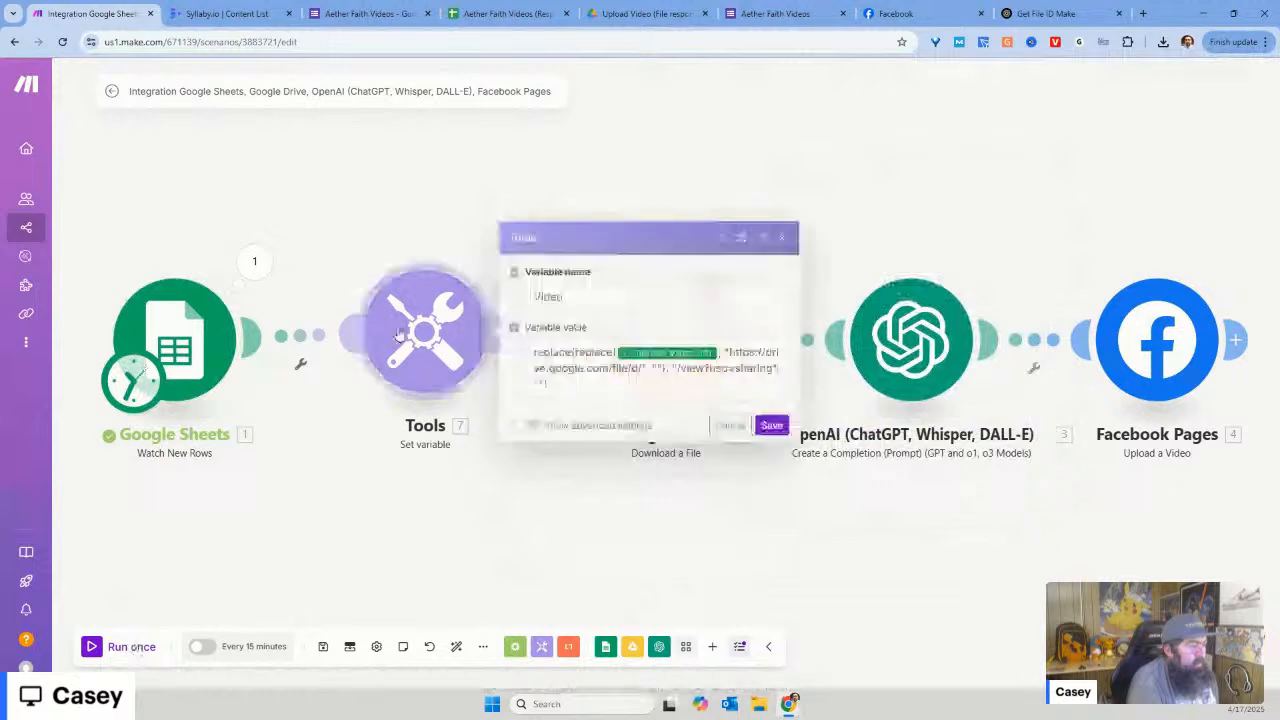
{"action": "left_click", "coordinate": [731, 425]}
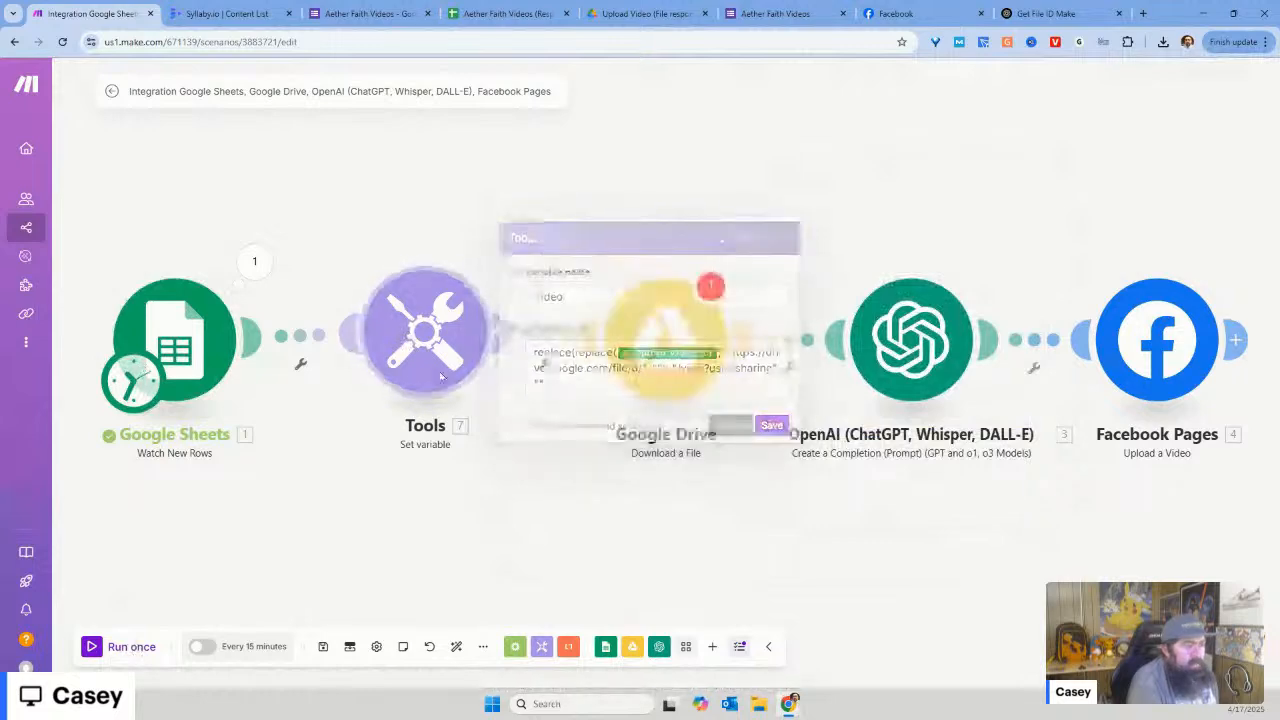
Step: Set the Google Sheets trigger's starting point to All and save the scenario anyway
{"action": "right_click", "coordinate": [198, 330]}
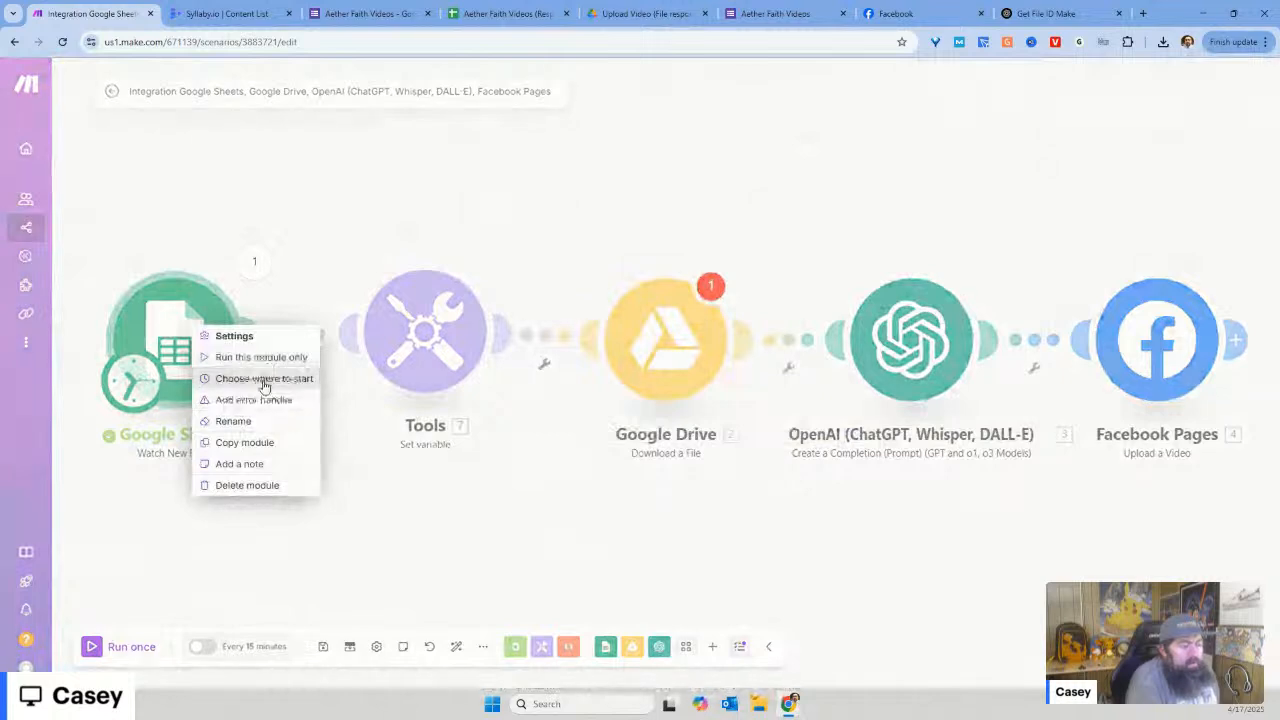
{"action": "left_click", "coordinate": [264, 378]}
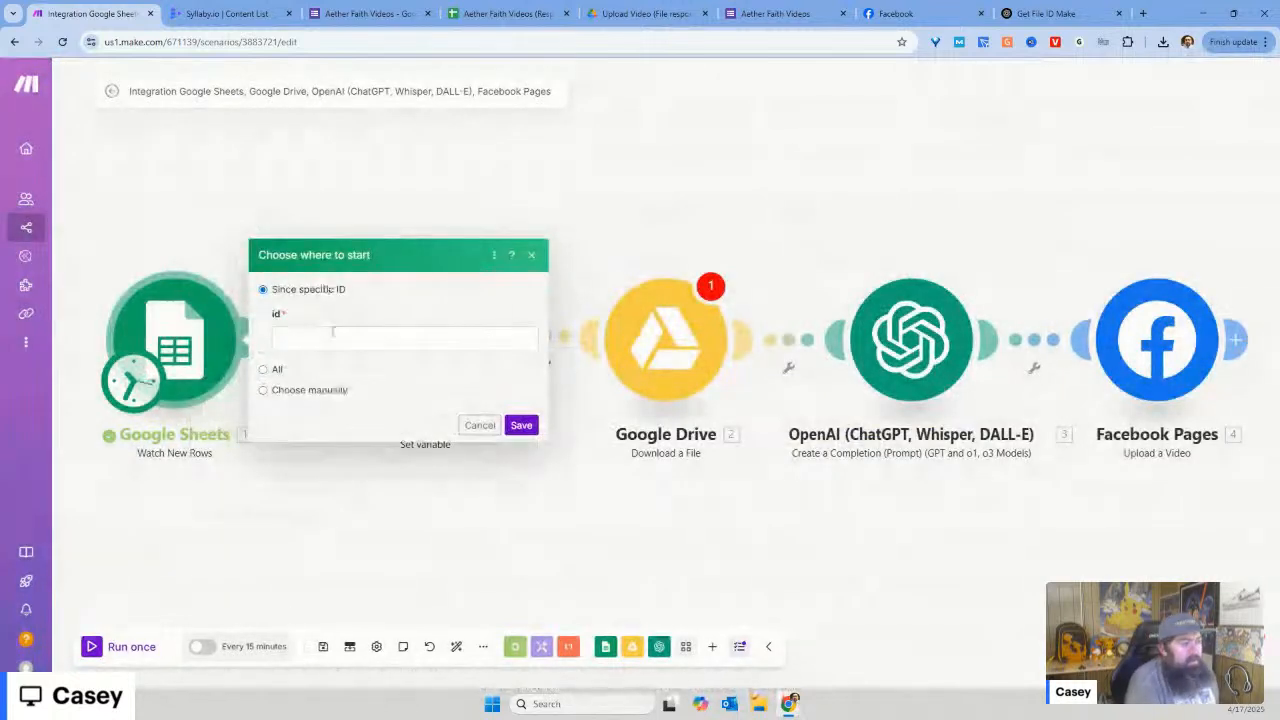
{"action": "left_click", "coordinate": [264, 371]}
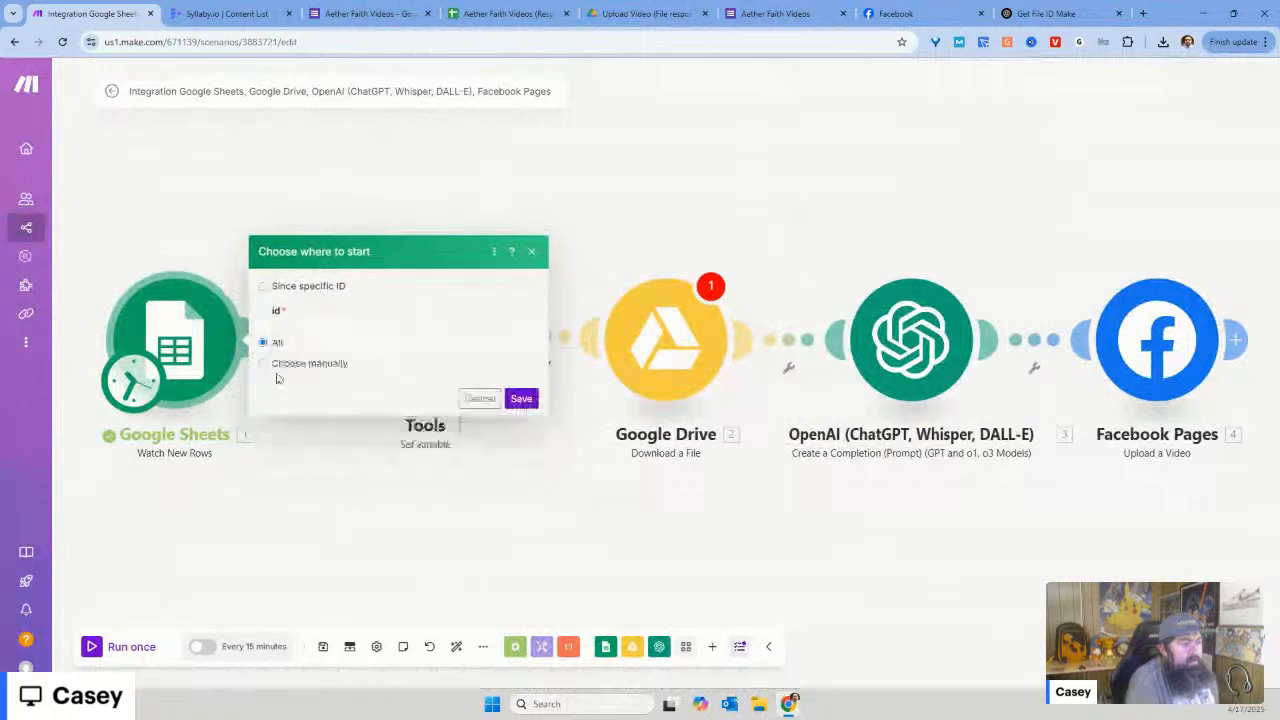
{"action": "left_click", "coordinate": [527, 368]}
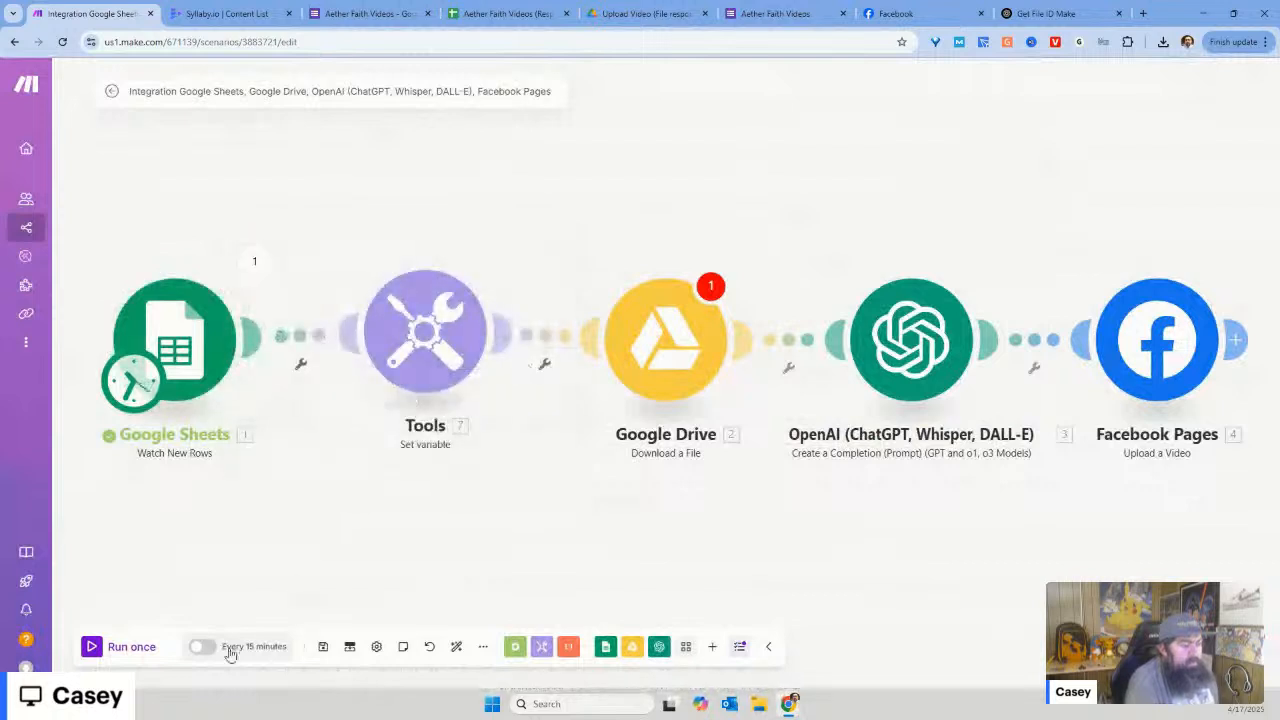
{"action": "left_click", "coordinate": [323, 646]}
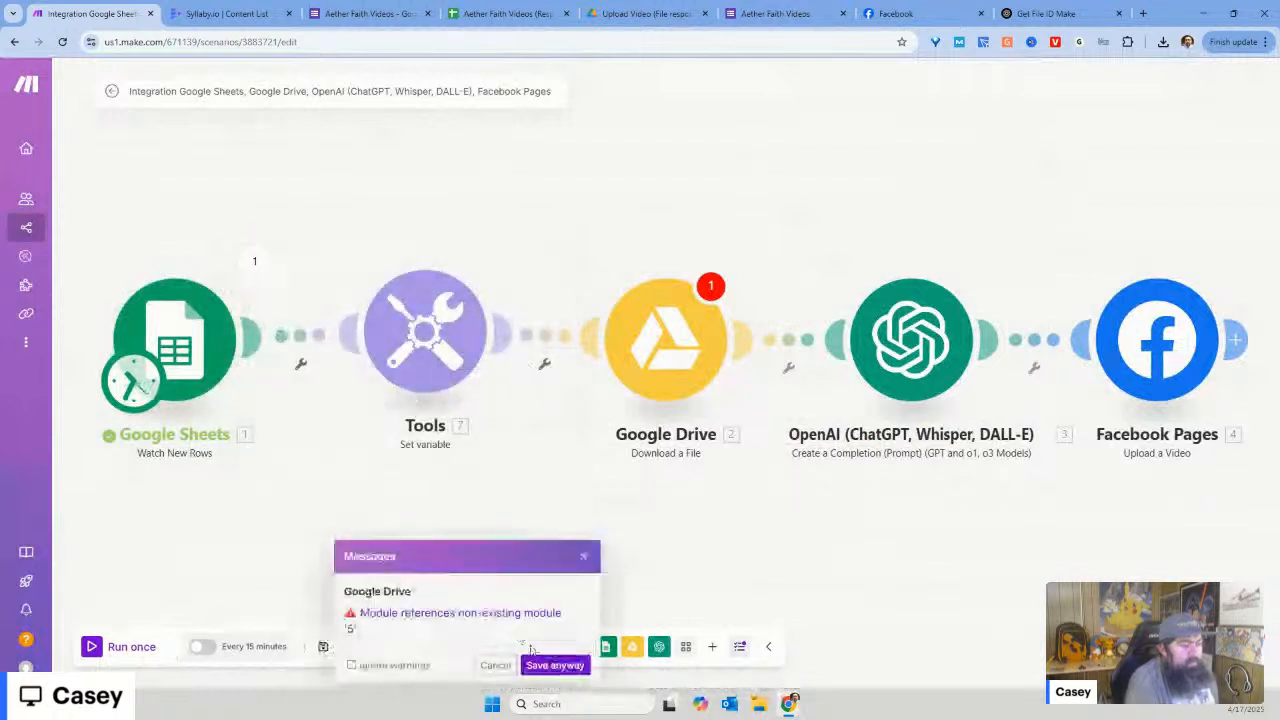
{"action": "left_click", "coordinate": [555, 665]}
Step: Try to run the scenario once again with warnings ignored
{"action": "left_click", "coordinate": [137, 650]}
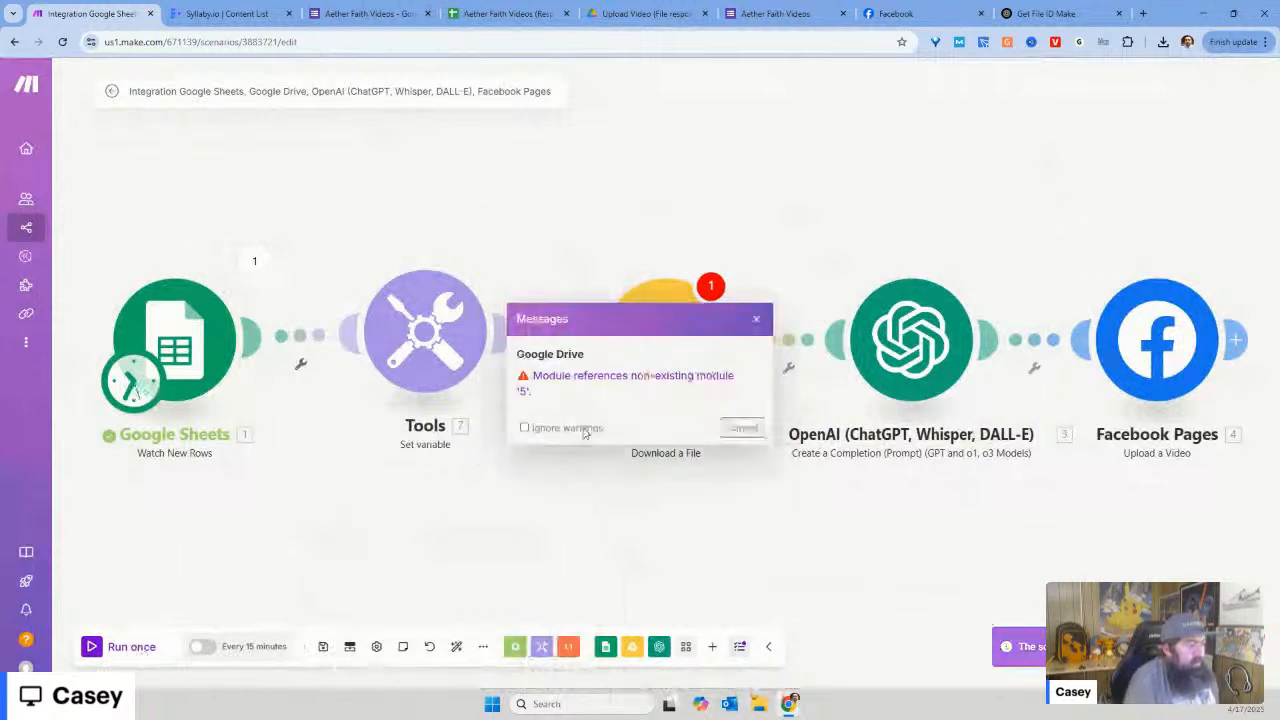
{"action": "left_click", "coordinate": [741, 429]}
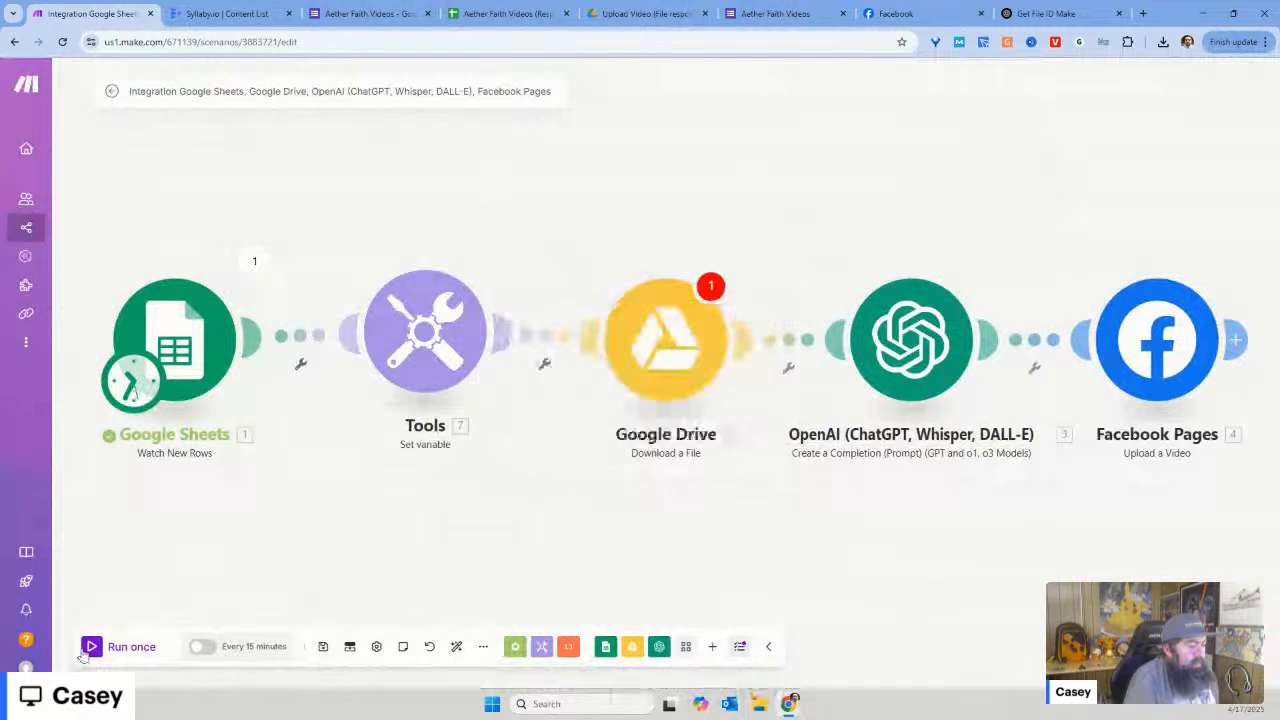
{"action": "left_click", "coordinate": [137, 646]}
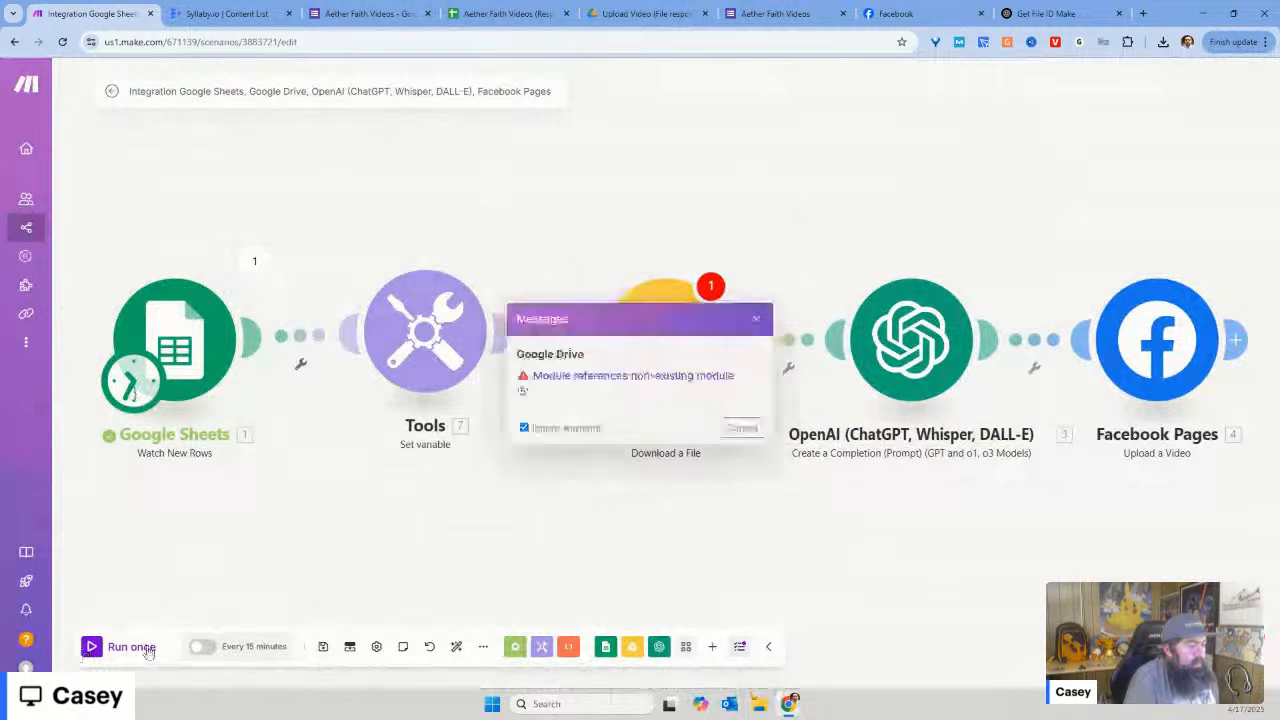
Step: Examine the Set variable module's advanced settings and try its variable lifetime options, keeping One cycle
{"action": "left_click", "coordinate": [473, 340]}
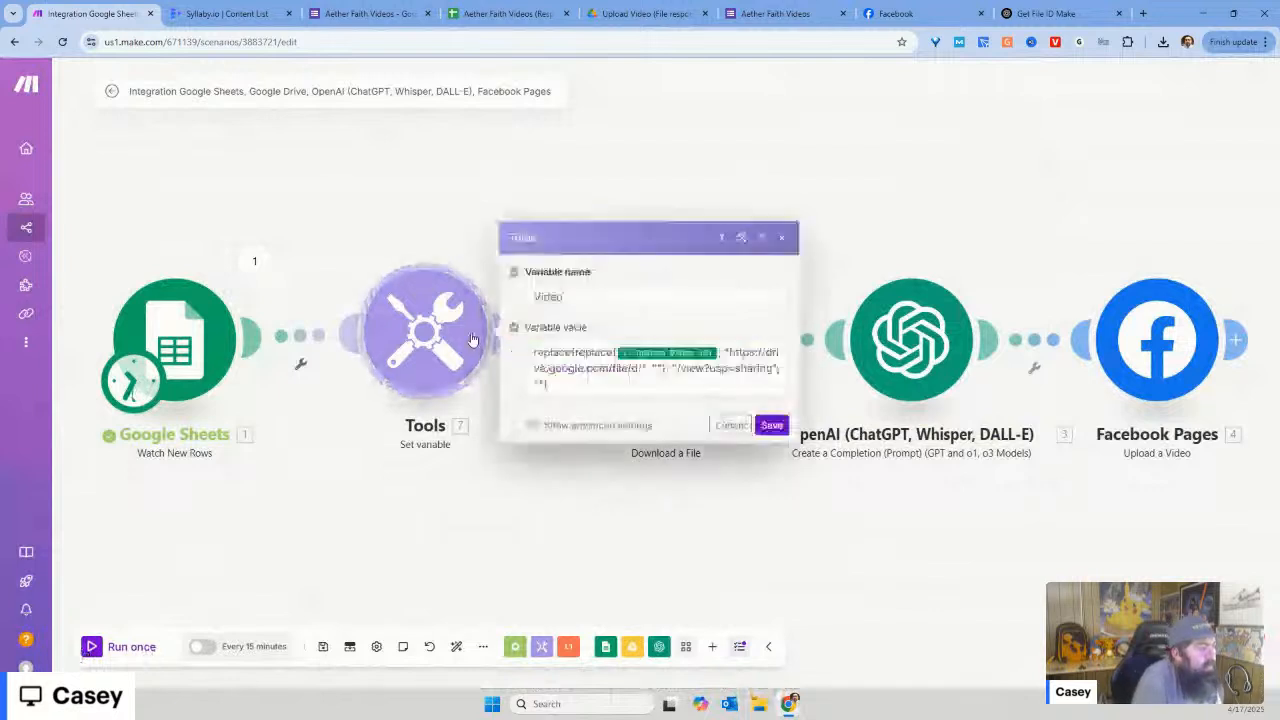
{"action": "left_click", "coordinate": [530, 425]}
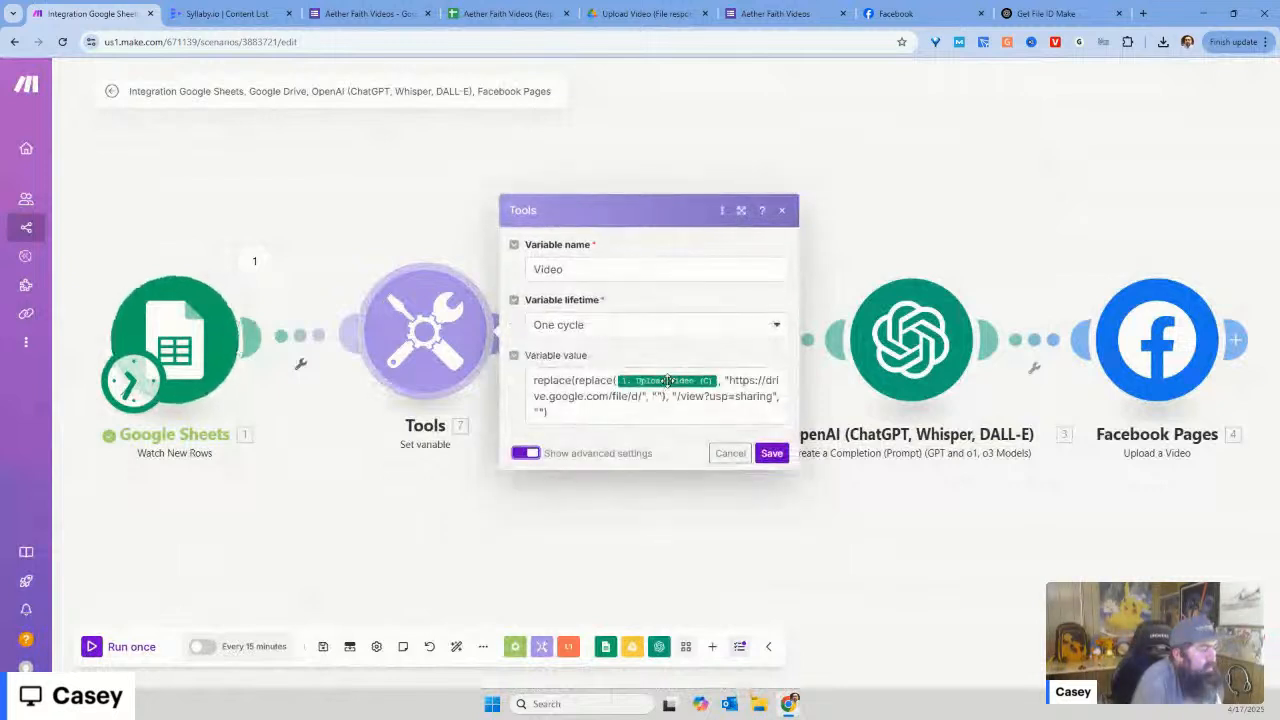
{"action": "left_click", "coordinate": [588, 327]}
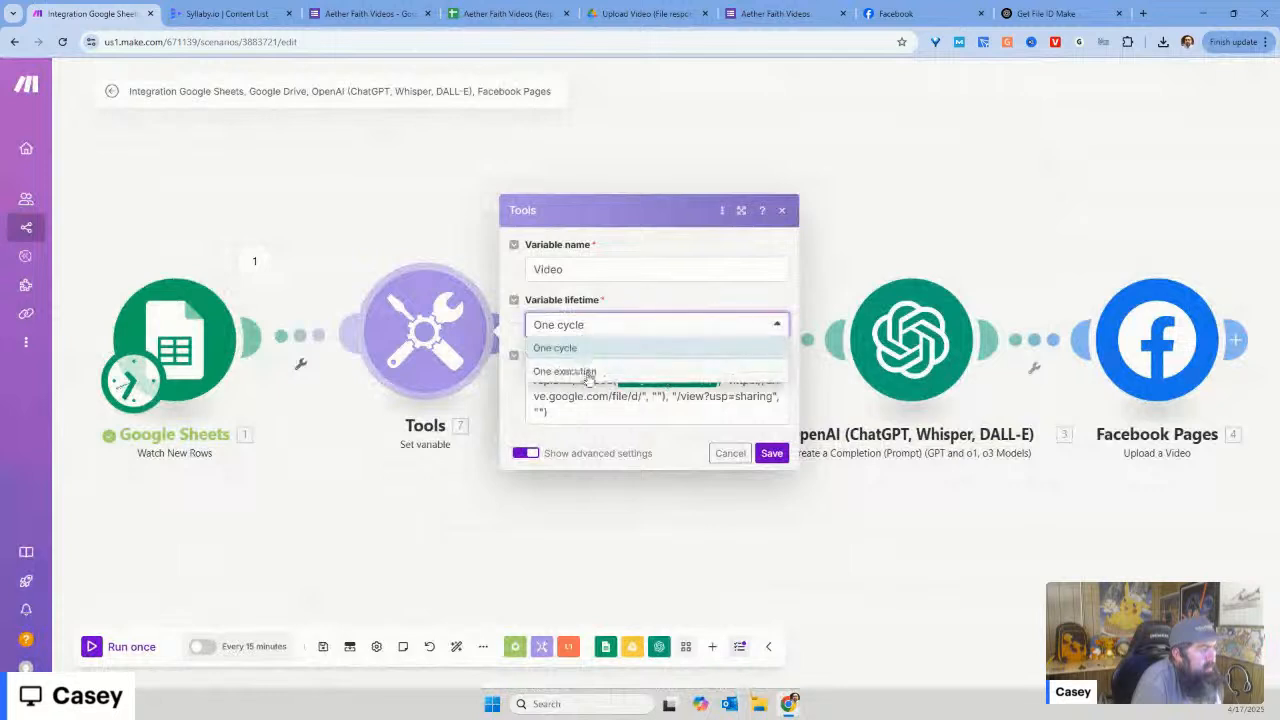
{"action": "left_click", "coordinate": [588, 372]}
{"action": "left_click", "coordinate": [597, 332]}
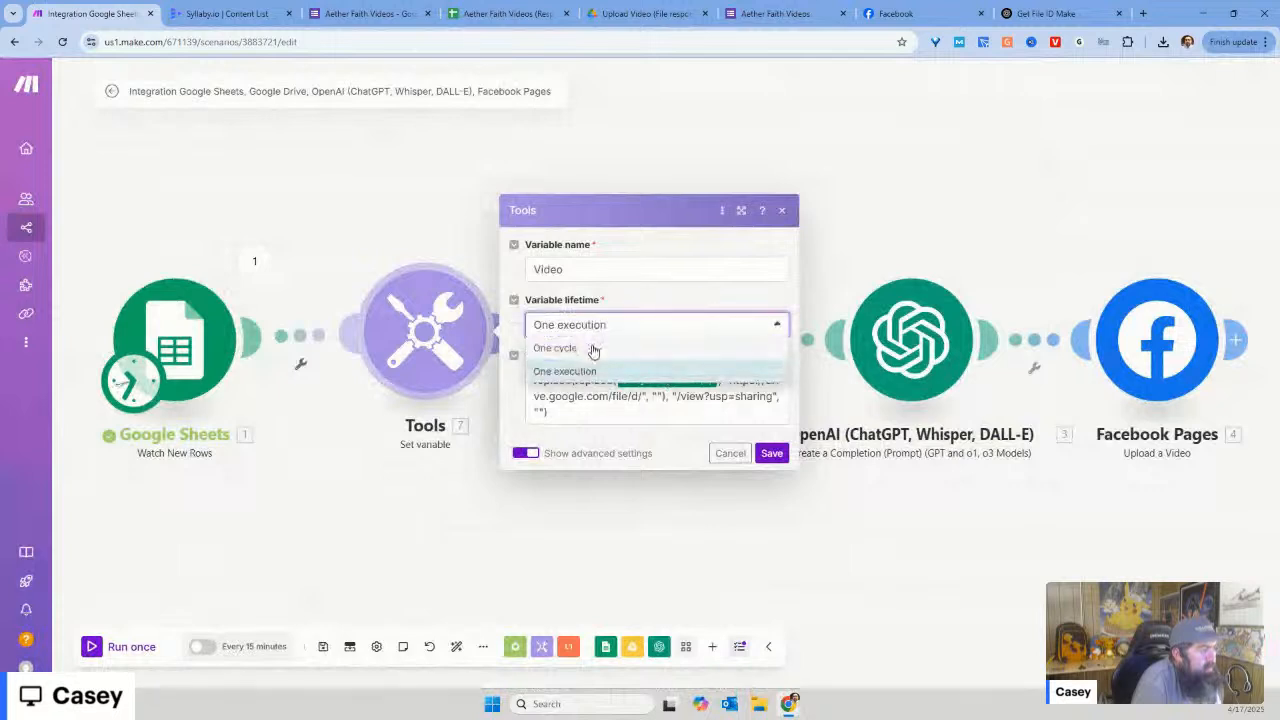
{"action": "left_click", "coordinate": [593, 349]}
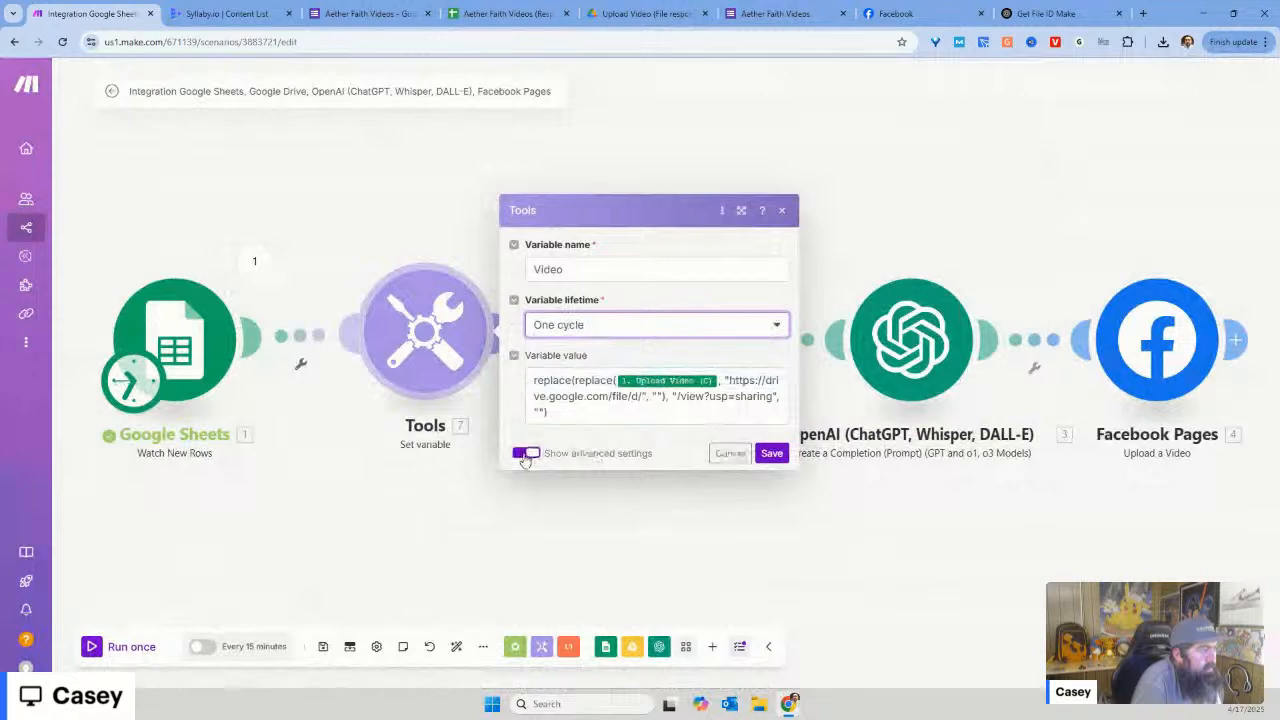
{"action": "left_click", "coordinate": [525, 454]}
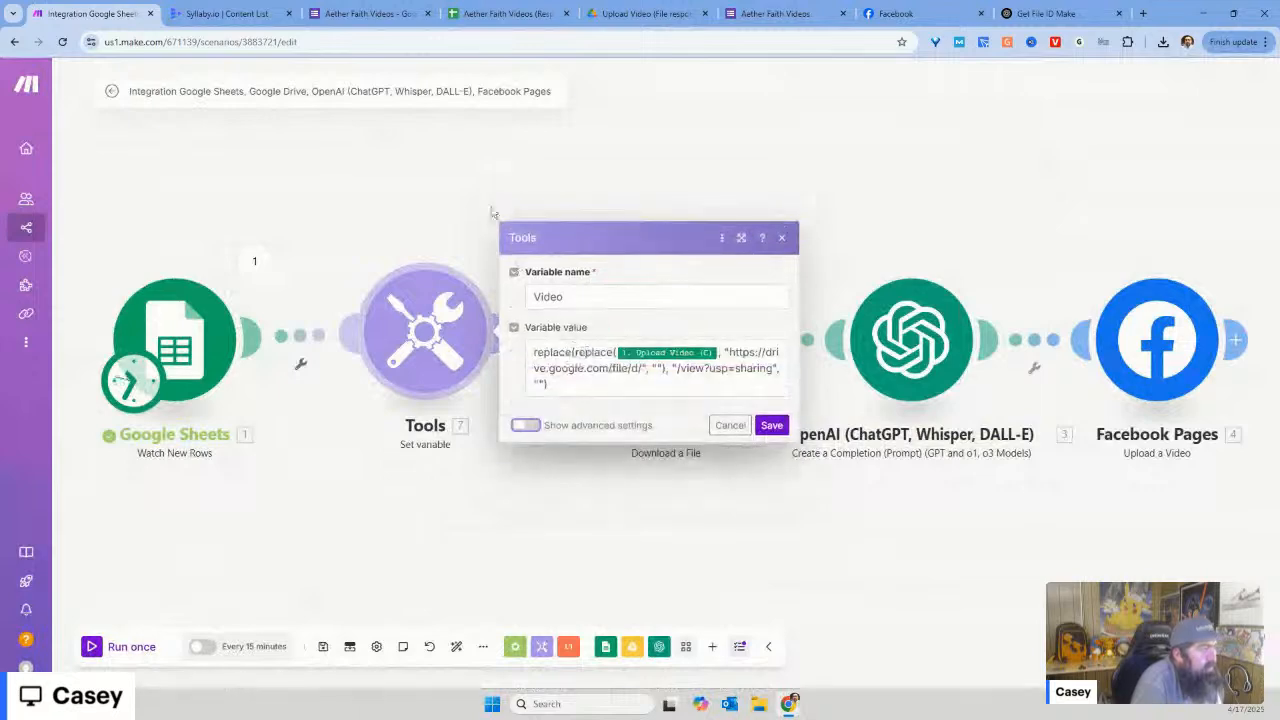
Step: Copy the file ID extraction formula from the ChatGPT answer and replace the Video variable's value in Make with it
{"action": "left_click", "coordinate": [1045, 13]}
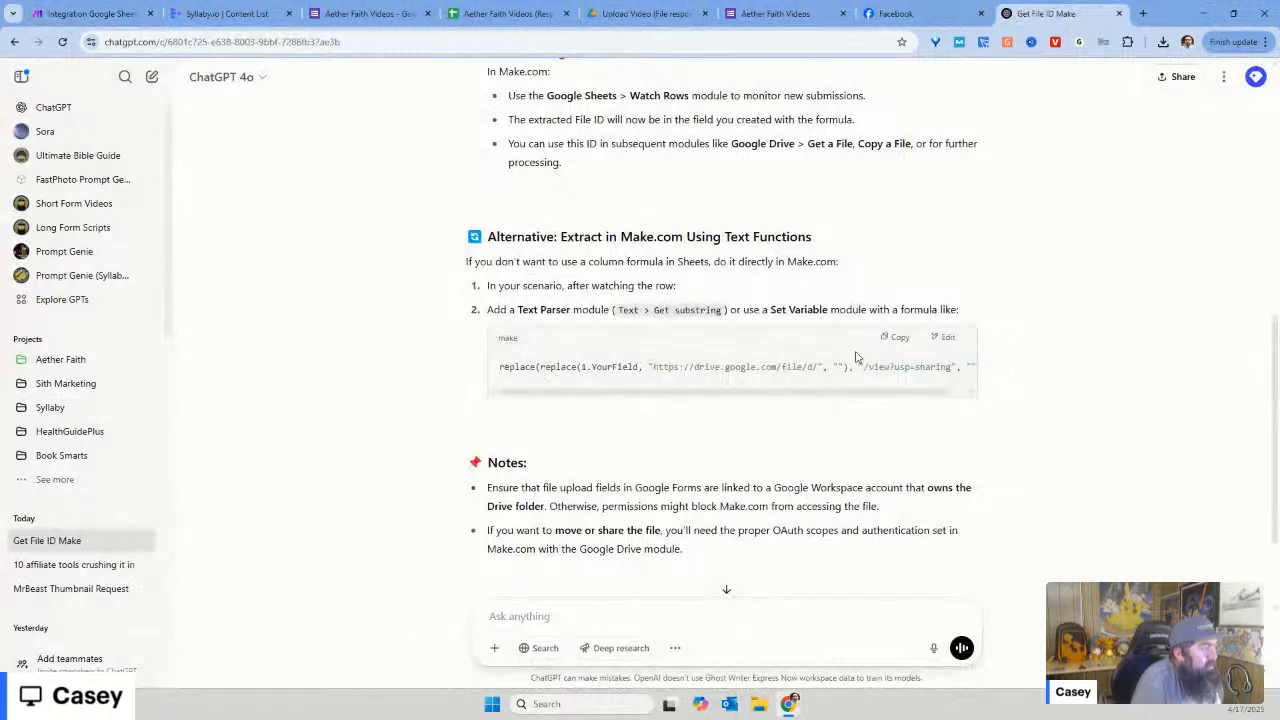
{"action": "left_click", "coordinate": [896, 339]}
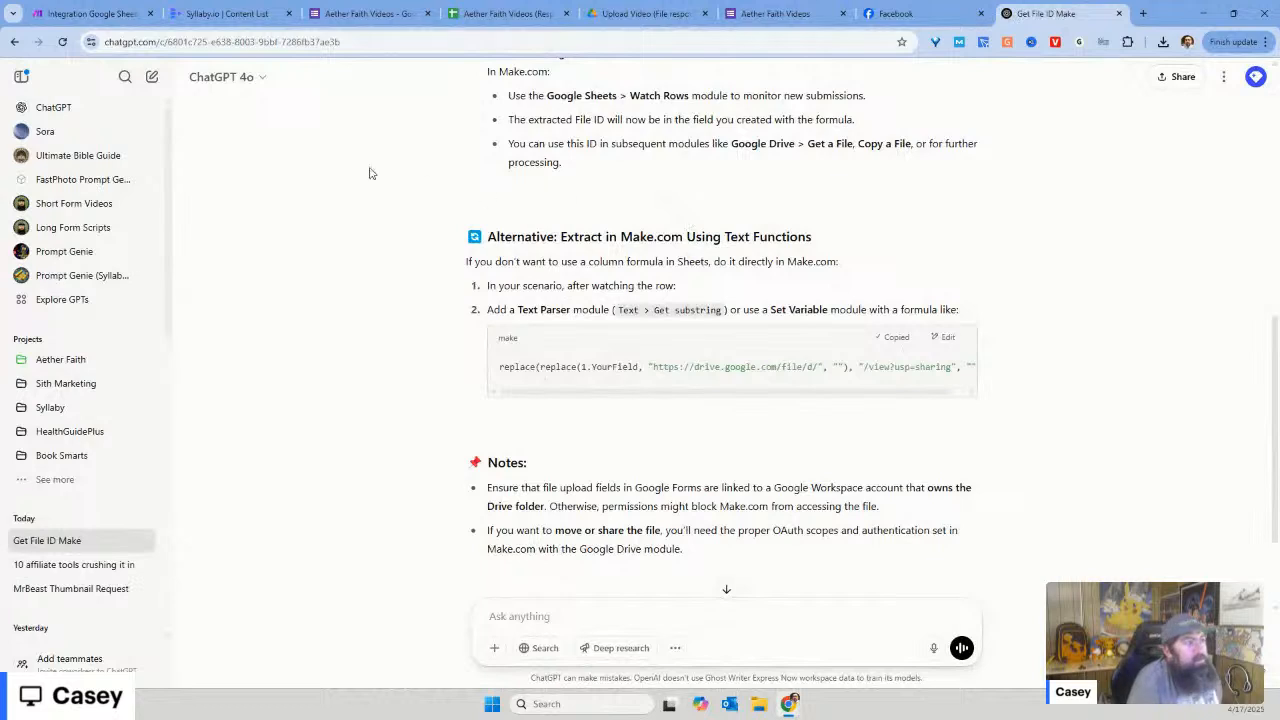
{"action": "left_click", "coordinate": [90, 13]}
{"action": "key", "text": "ctrl+a"}
{"action": "key", "text": "ctrl+v"}
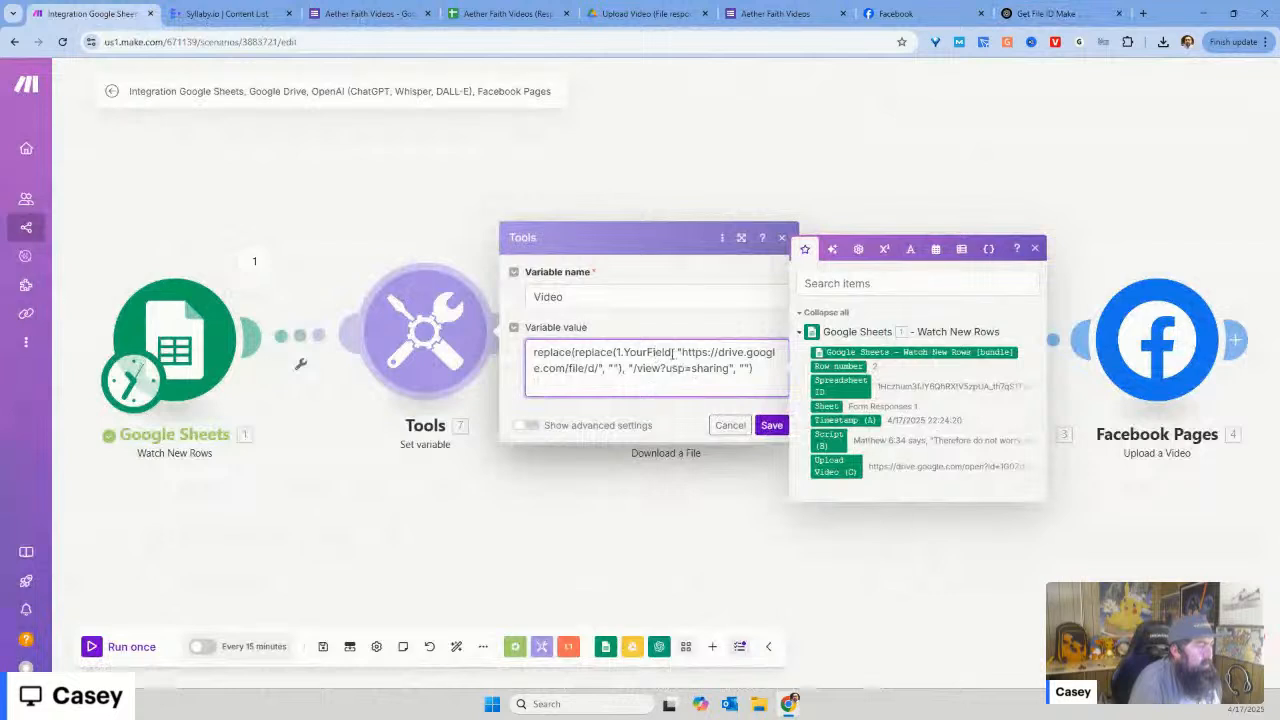
Step: Replace the YourField placeholder in the formula with Upload Video (C) from Google Sheets, then save the module and the scenario
{"action": "left_click_drag", "start_coordinate": [673, 352], "coordinate": [624, 353]}
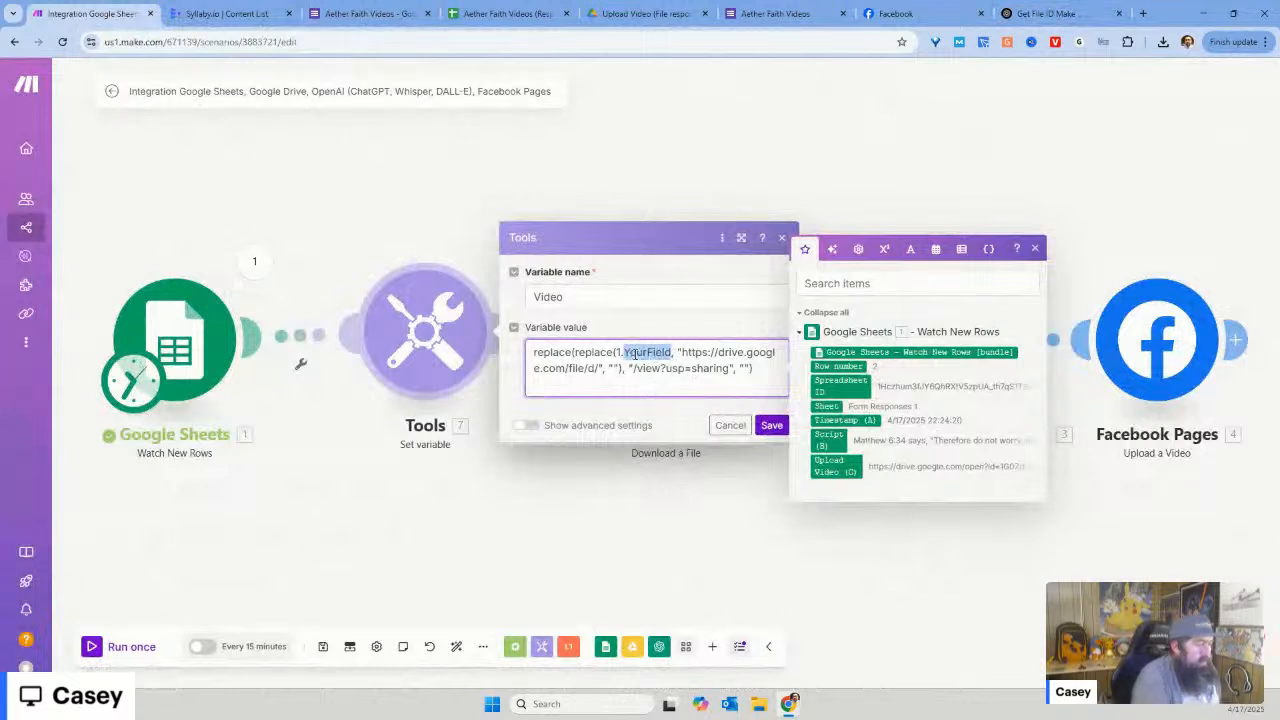
{"action": "key", "text": "BackSpace"}
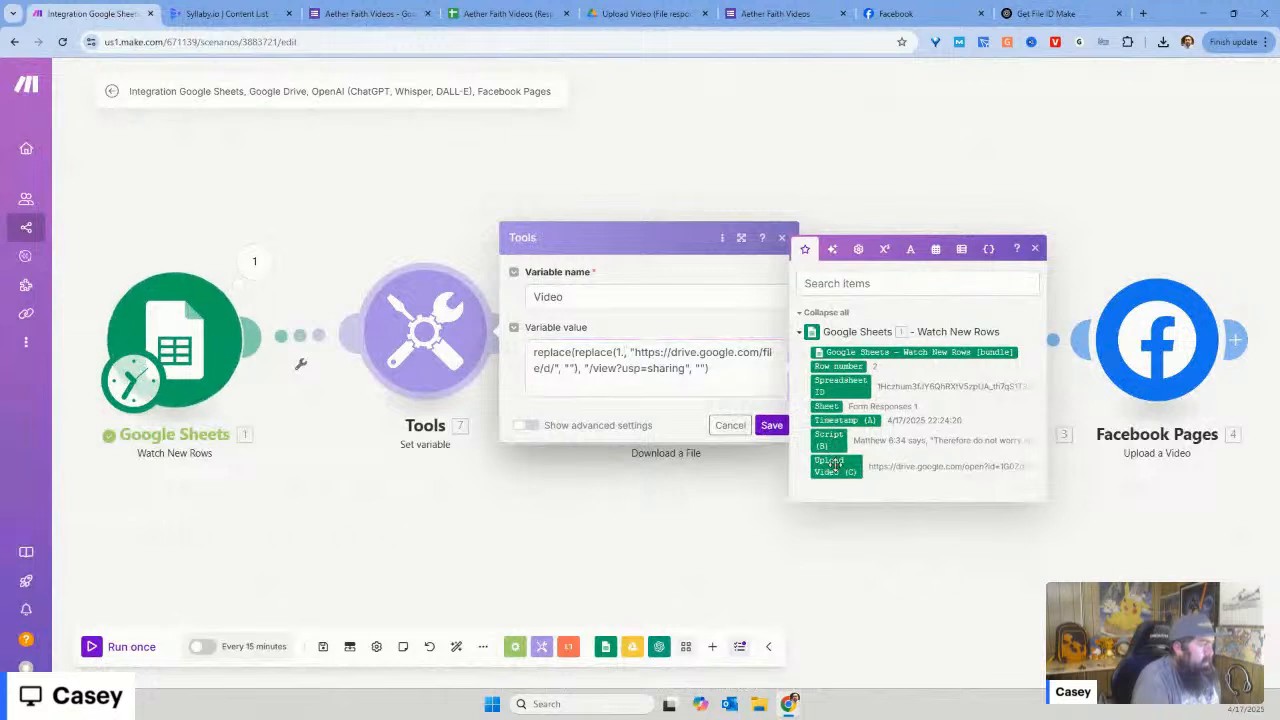
{"action": "left_click", "coordinate": [826, 458]}
{"action": "left_click", "coordinate": [771, 441]}
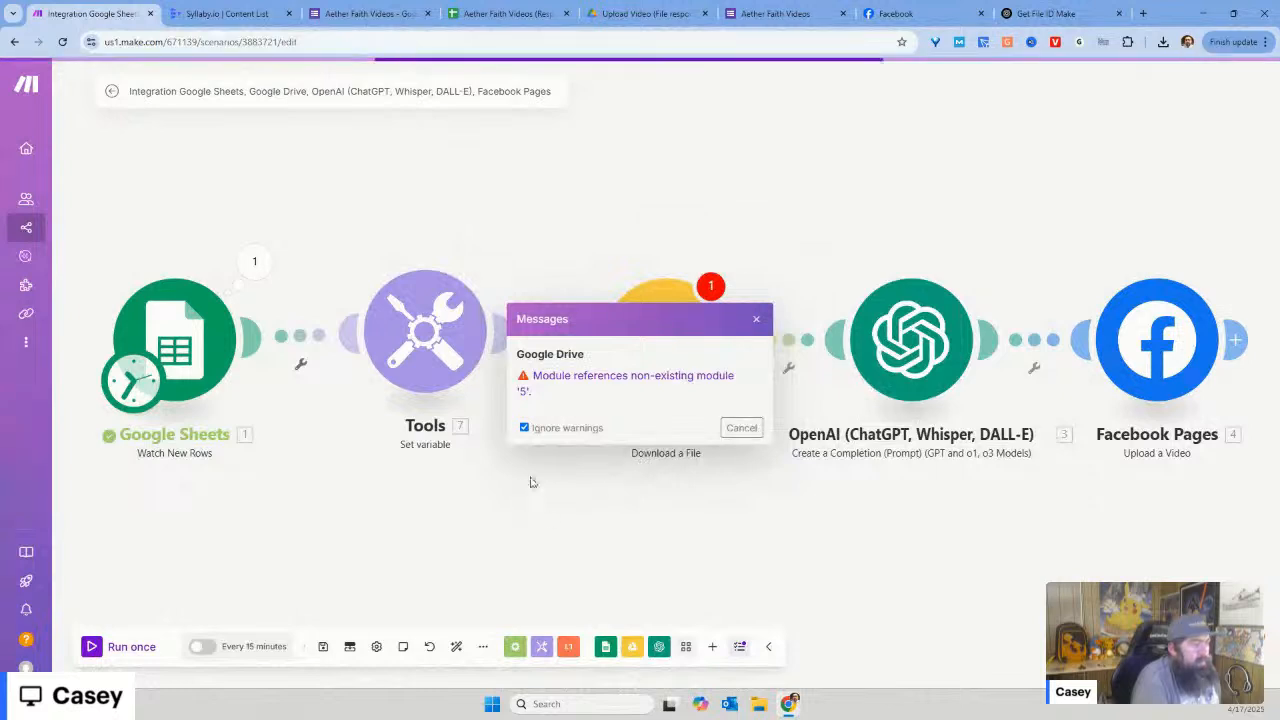
{"action": "left_click", "coordinate": [323, 646]}
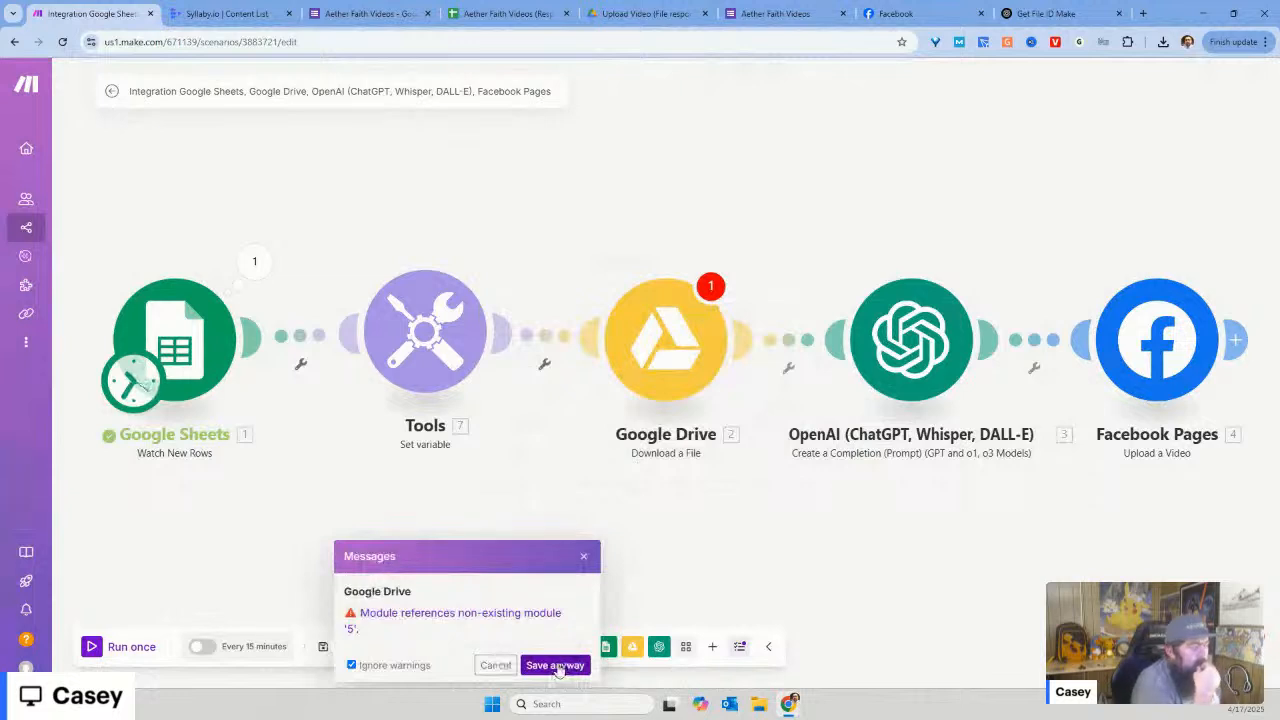
{"action": "left_click", "coordinate": [555, 665]}
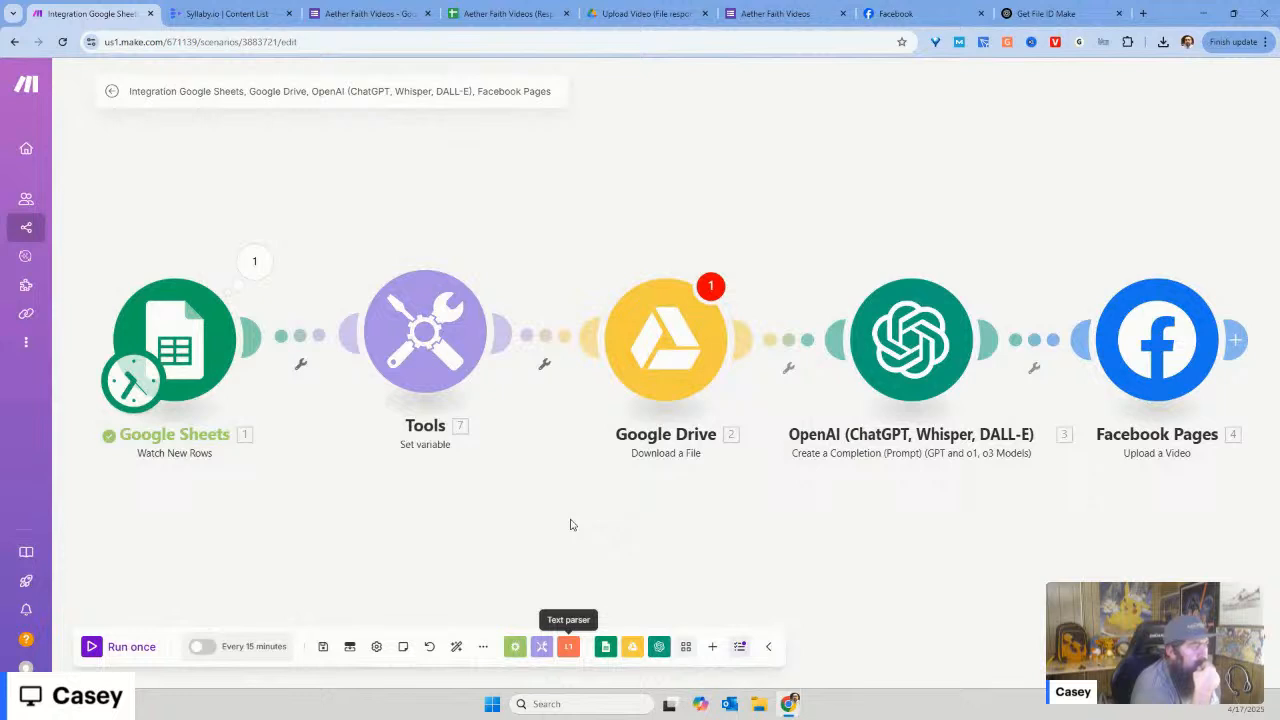
Step: Replace the File ID in the Google Drive download module with the Video variable from Set variable, and save the module
{"action": "left_click", "coordinate": [665, 340]}
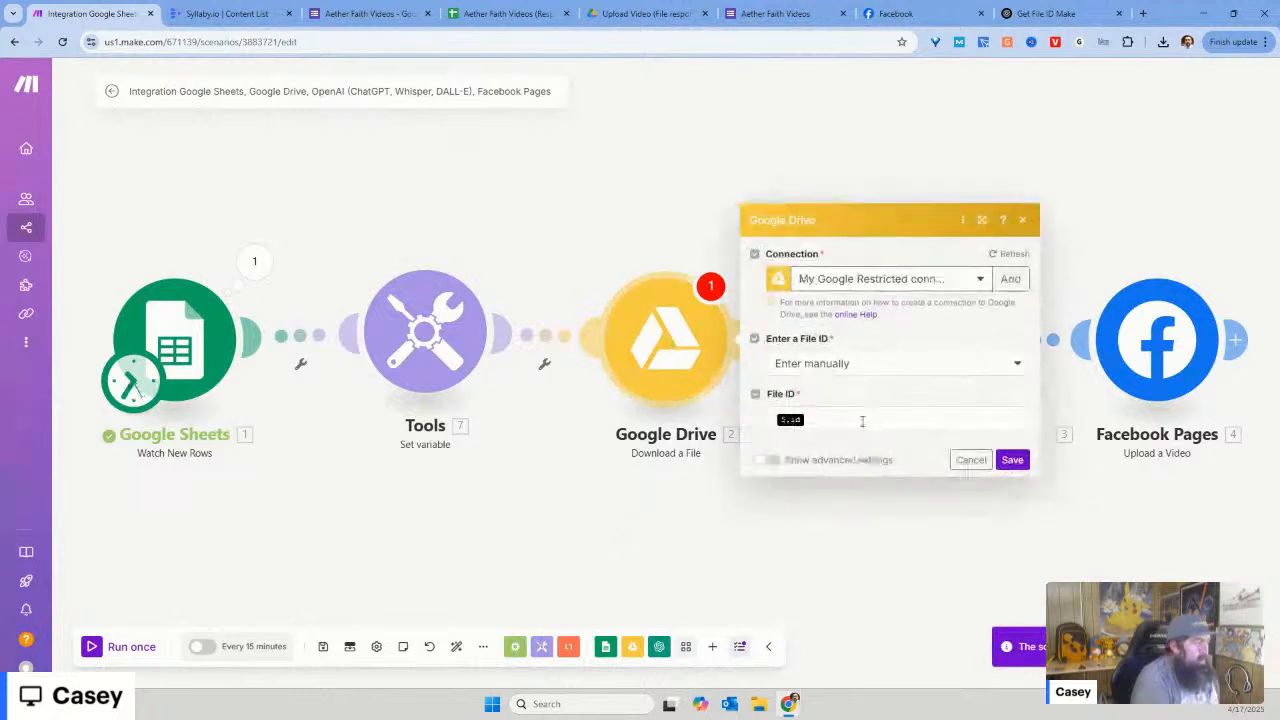
{"action": "left_click", "coordinate": [862, 421]}
{"action": "key", "text": "BackSpace"}
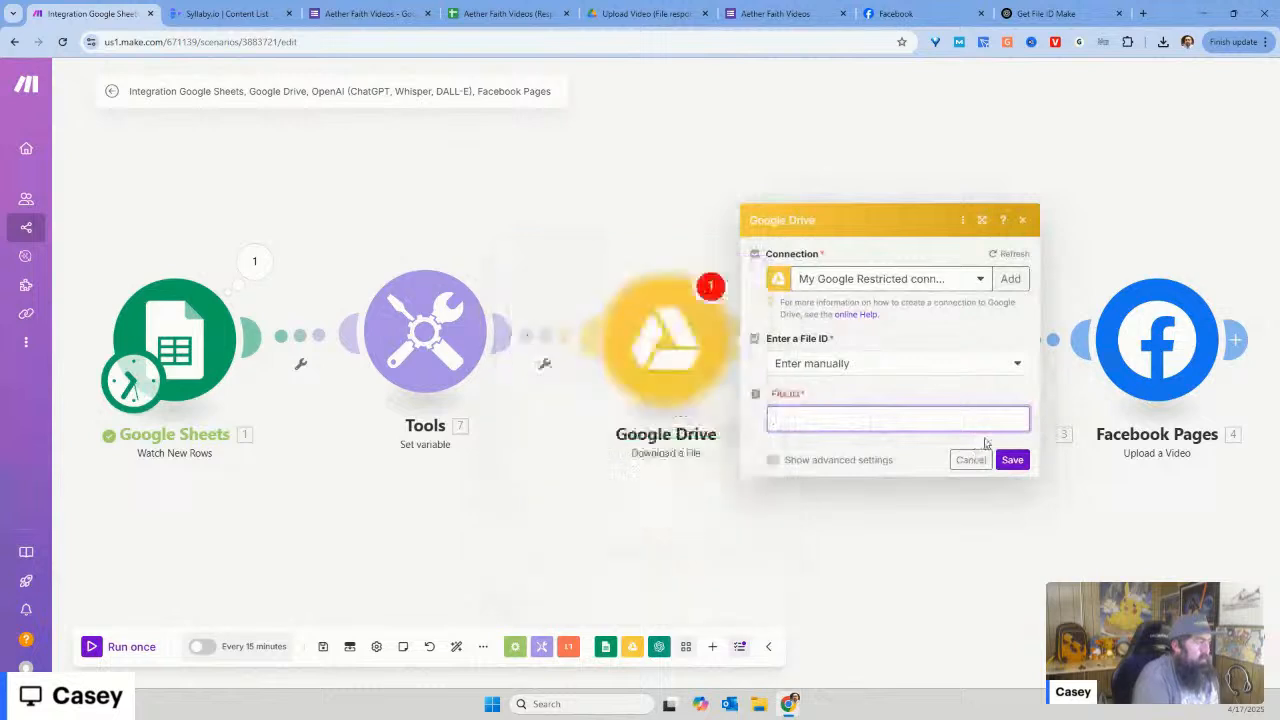
{"action": "left_click", "coordinate": [927, 420]}
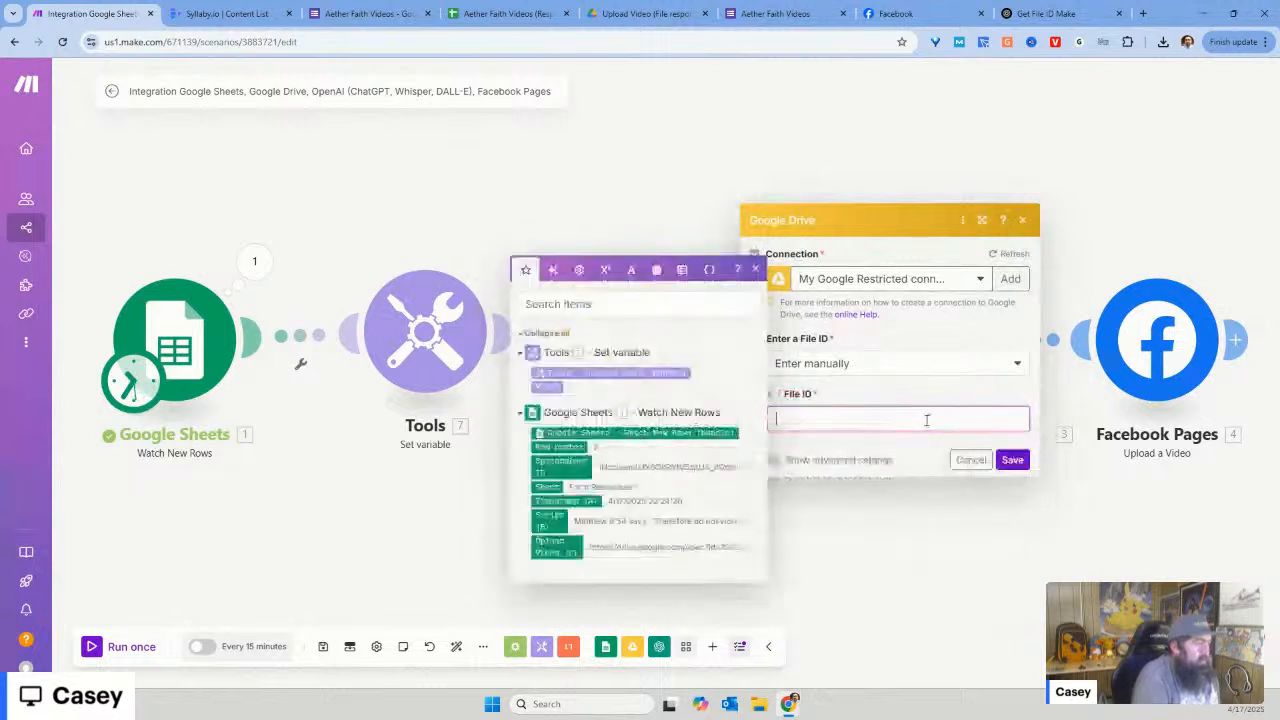
{"action": "left_click", "coordinate": [549, 387]}
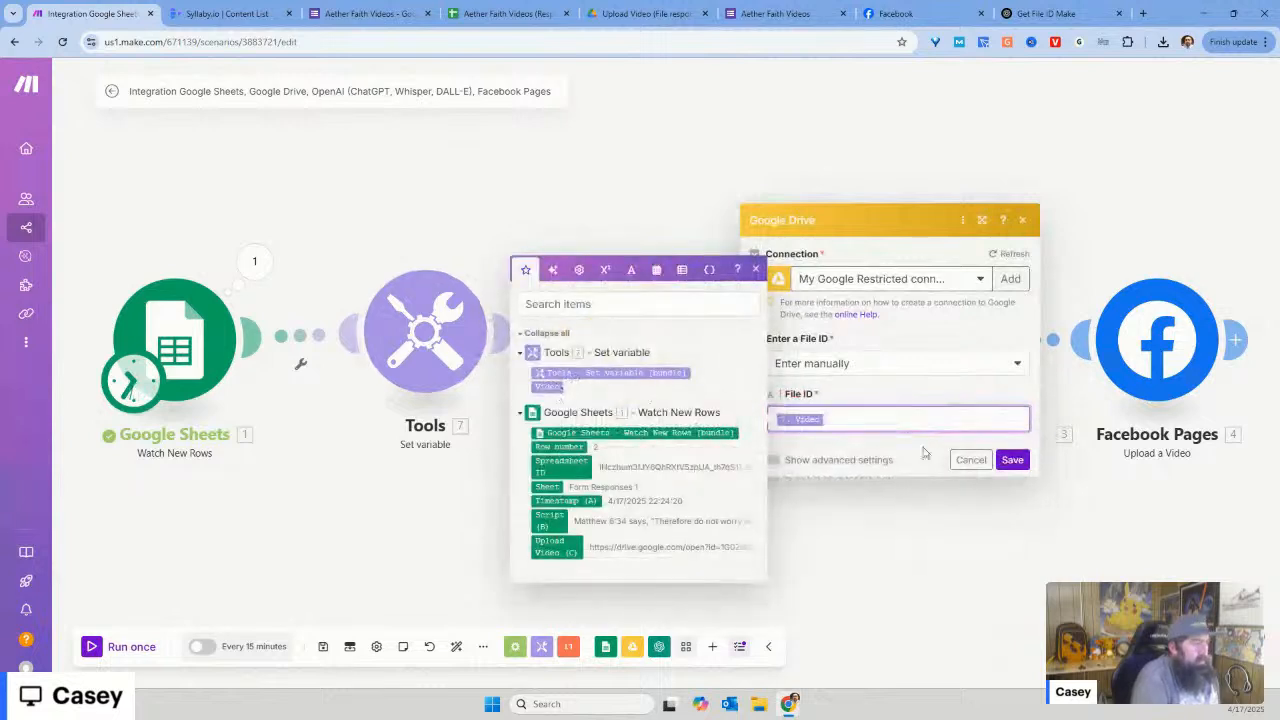
{"action": "left_click", "coordinate": [1011, 461]}
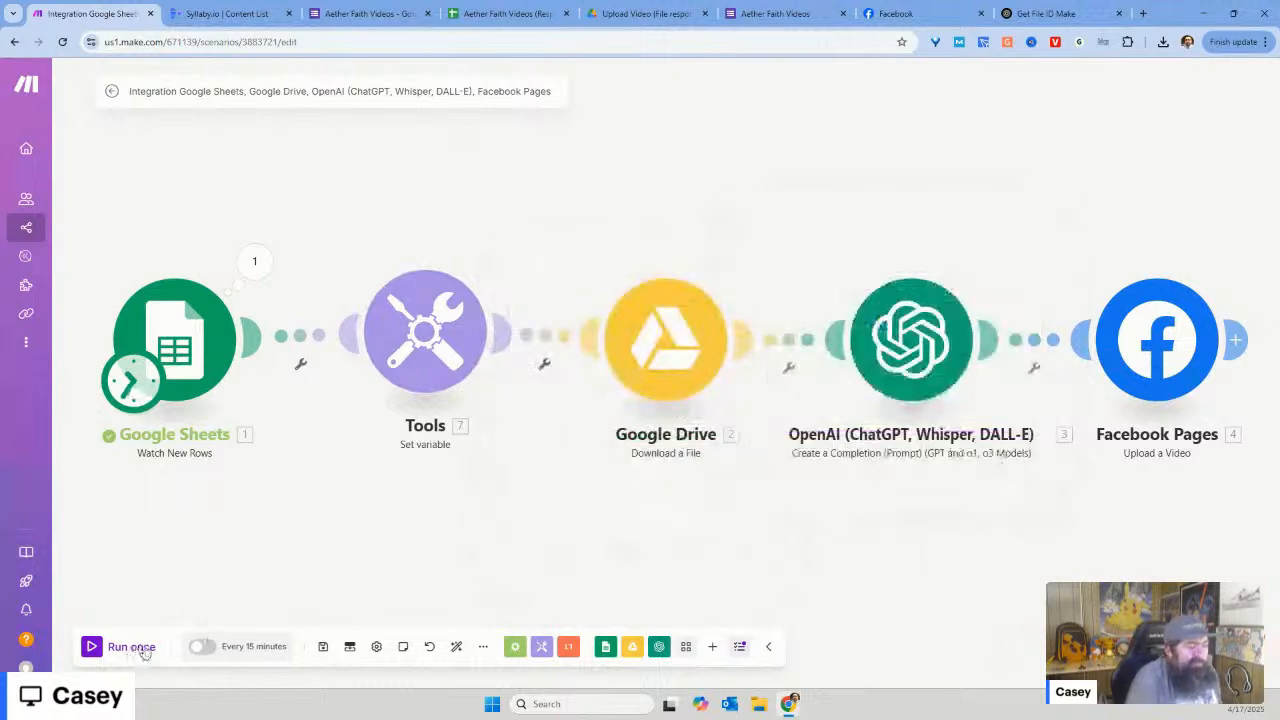
Step: Run the scenario once and inspect the Google Drive module's execution details
{"action": "right_click", "coordinate": [203, 348]}
{"action": "left_click", "coordinate": [143, 607]}
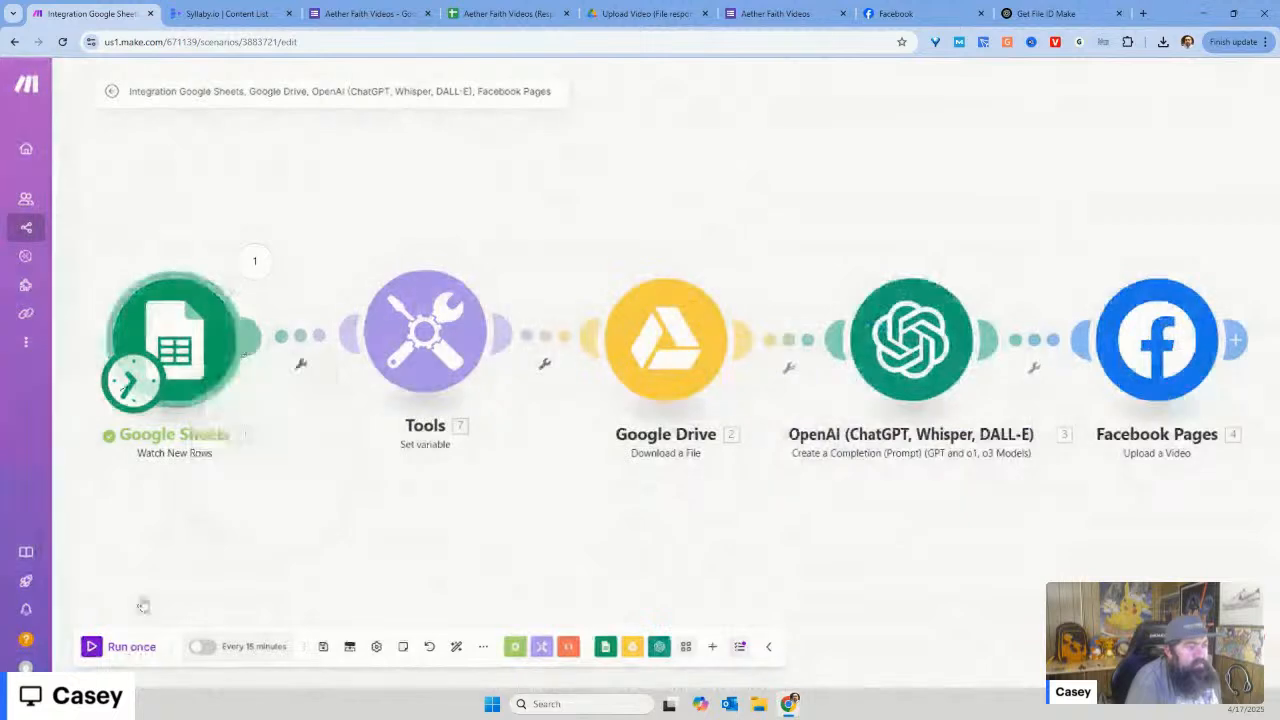
{"action": "left_click", "coordinate": [128, 648]}
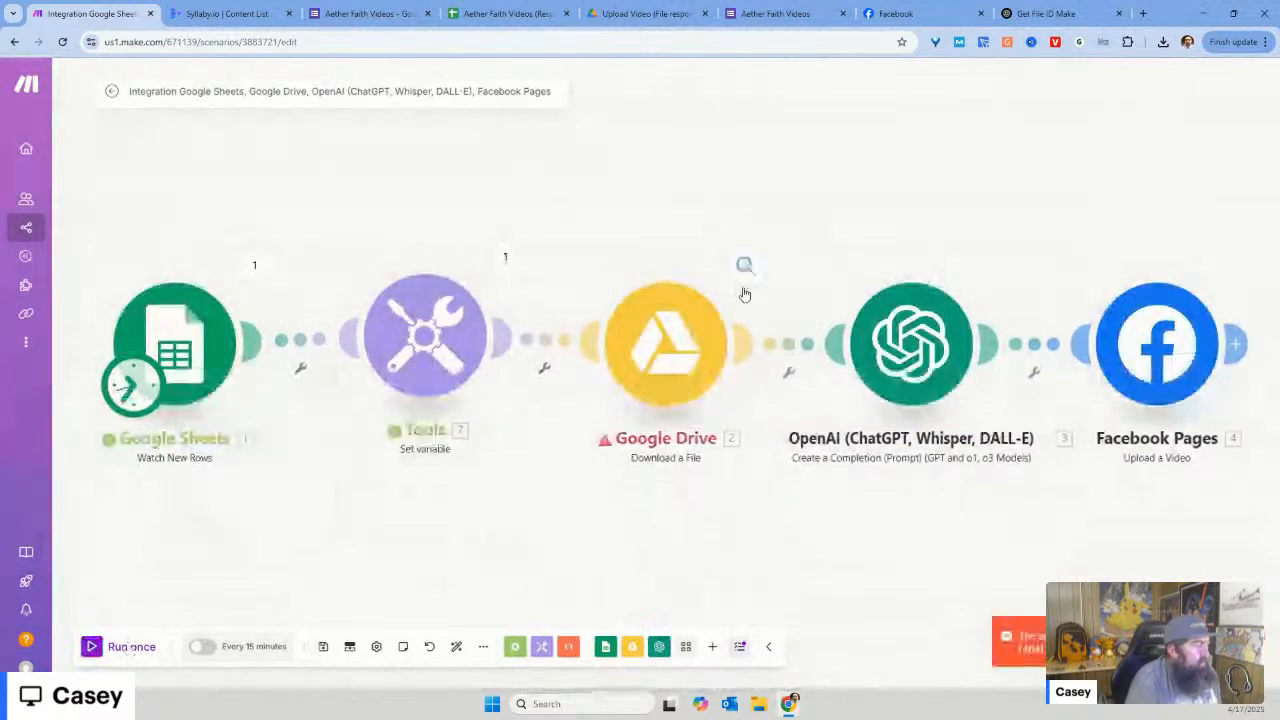
{"action": "left_click", "coordinate": [745, 265]}
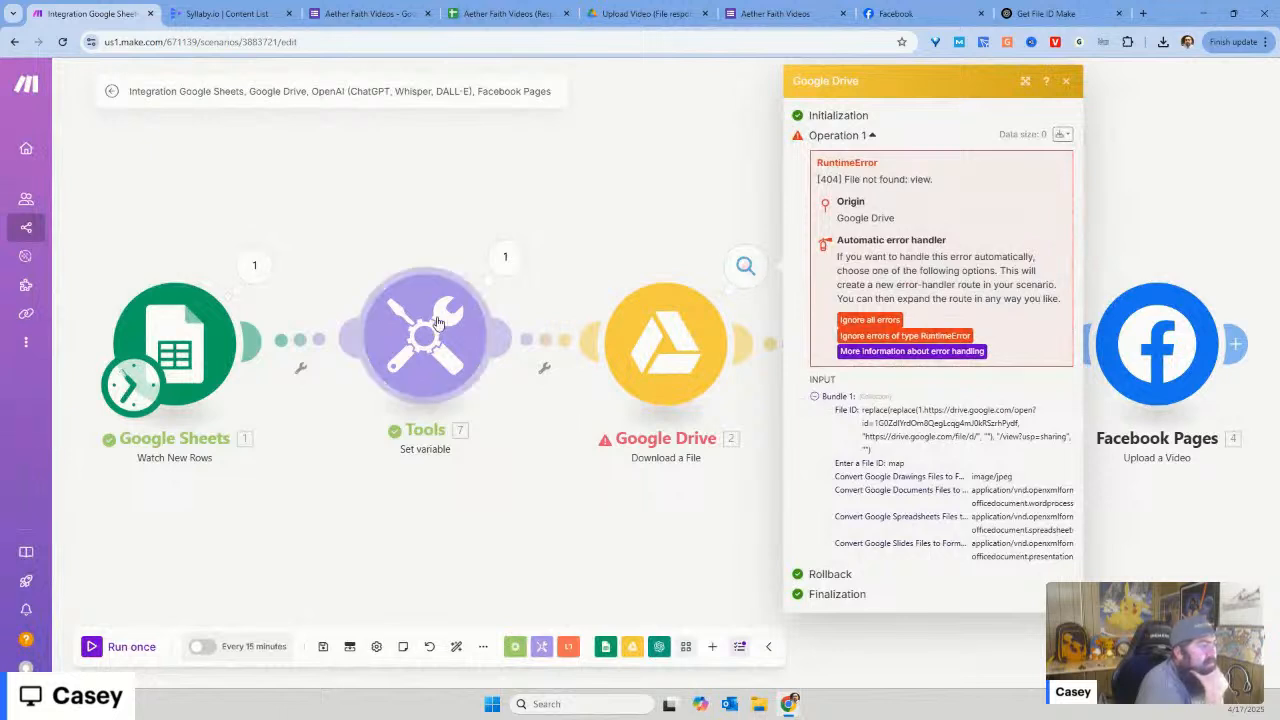
Step: Open the Set variable module and compare its Video formula with the one in the ChatGPT answer, returning to the Make scenario
{"action": "left_click", "coordinate": [467, 343]}
{"action": "left_click", "coordinate": [628, 357]}
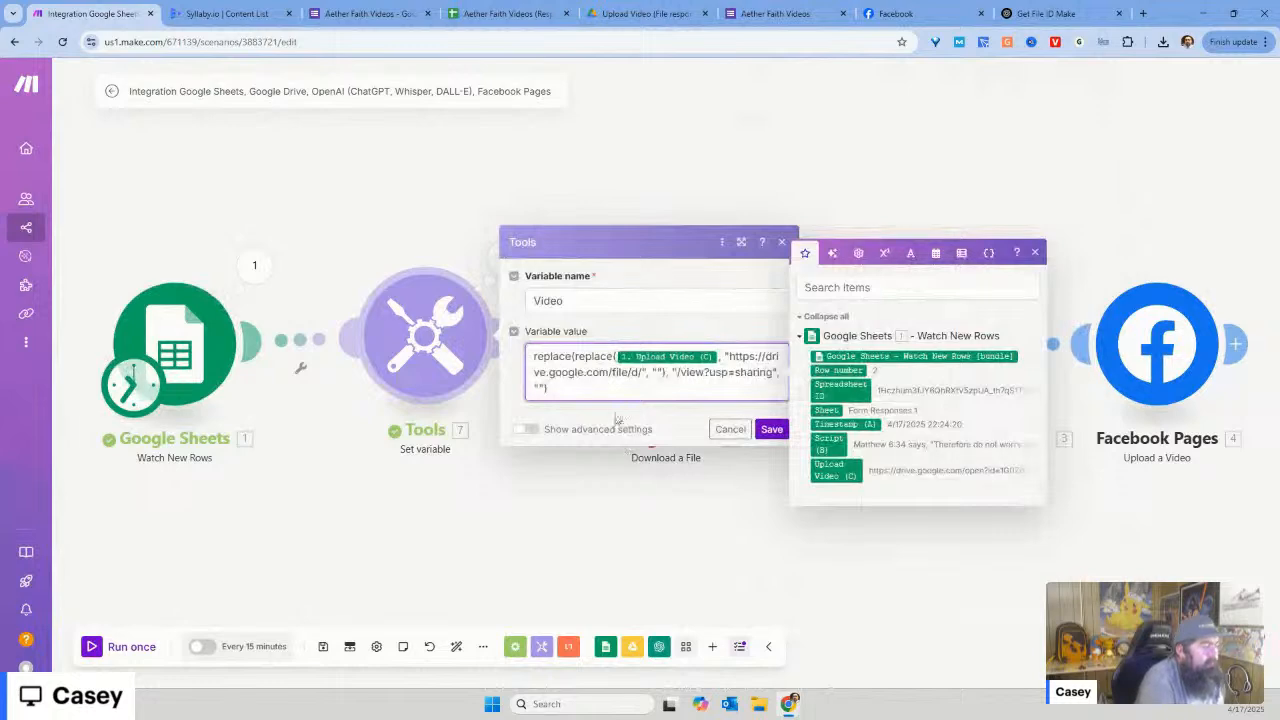
{"action": "left_click", "coordinate": [1035, 14]}
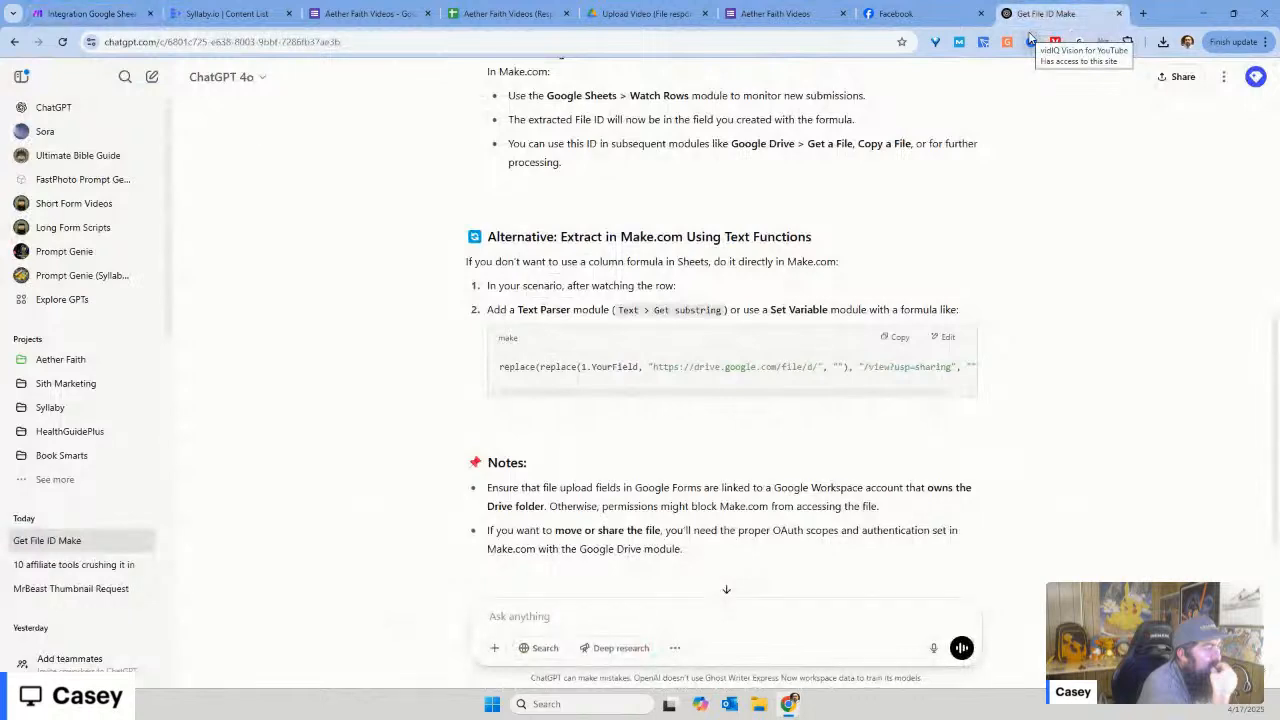
{"action": "left_click", "coordinate": [950, 18]}
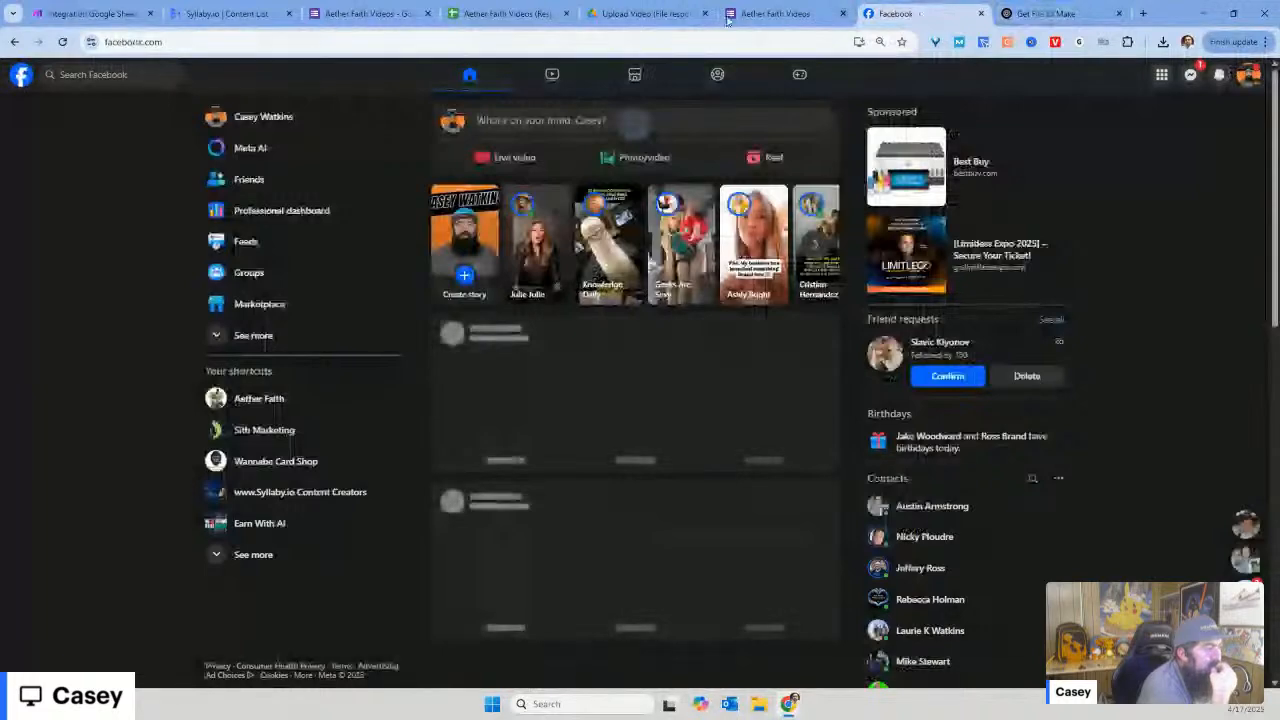
{"action": "left_click", "coordinate": [90, 13]}
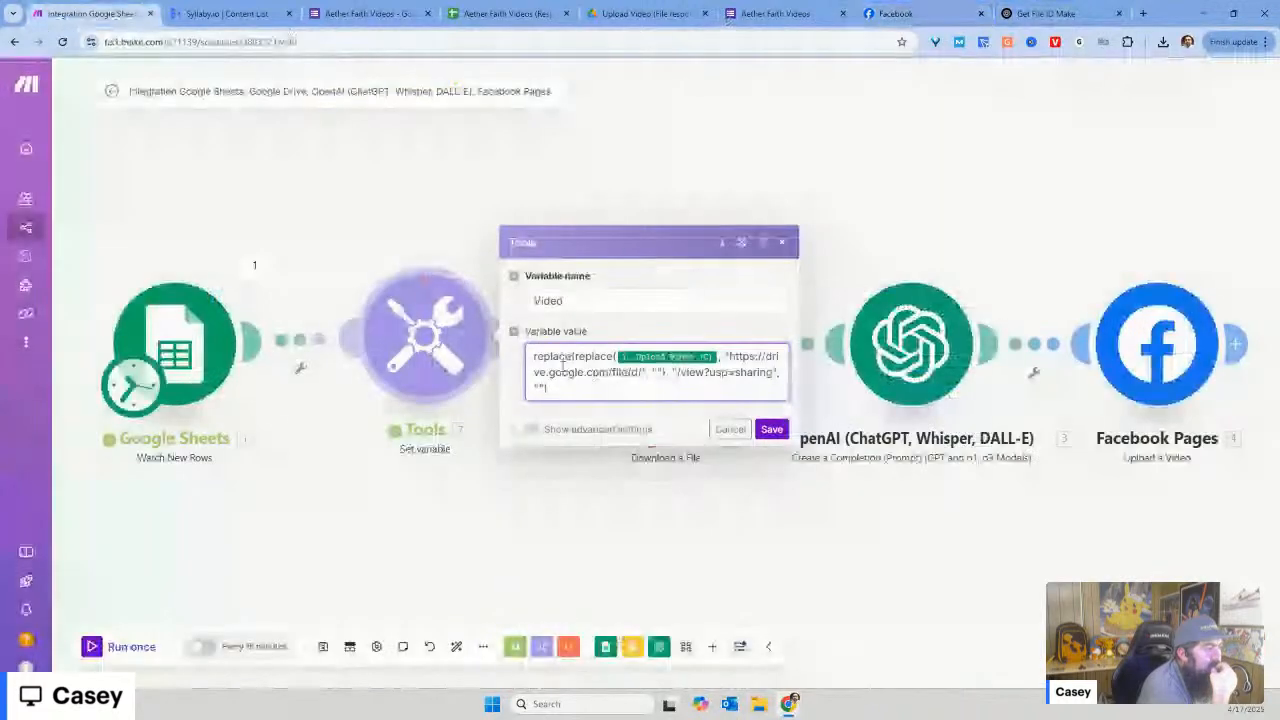
{"action": "left_click", "coordinate": [513, 13]}
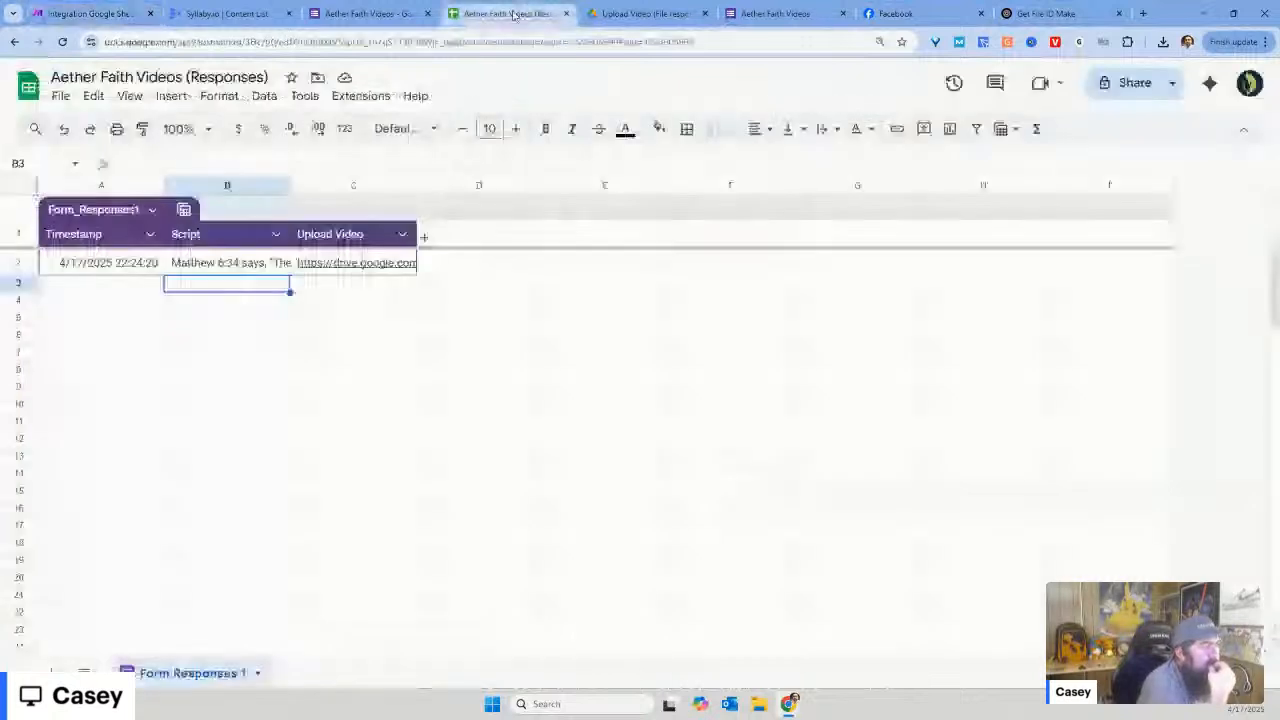
{"action": "left_click", "coordinate": [411, 266]}
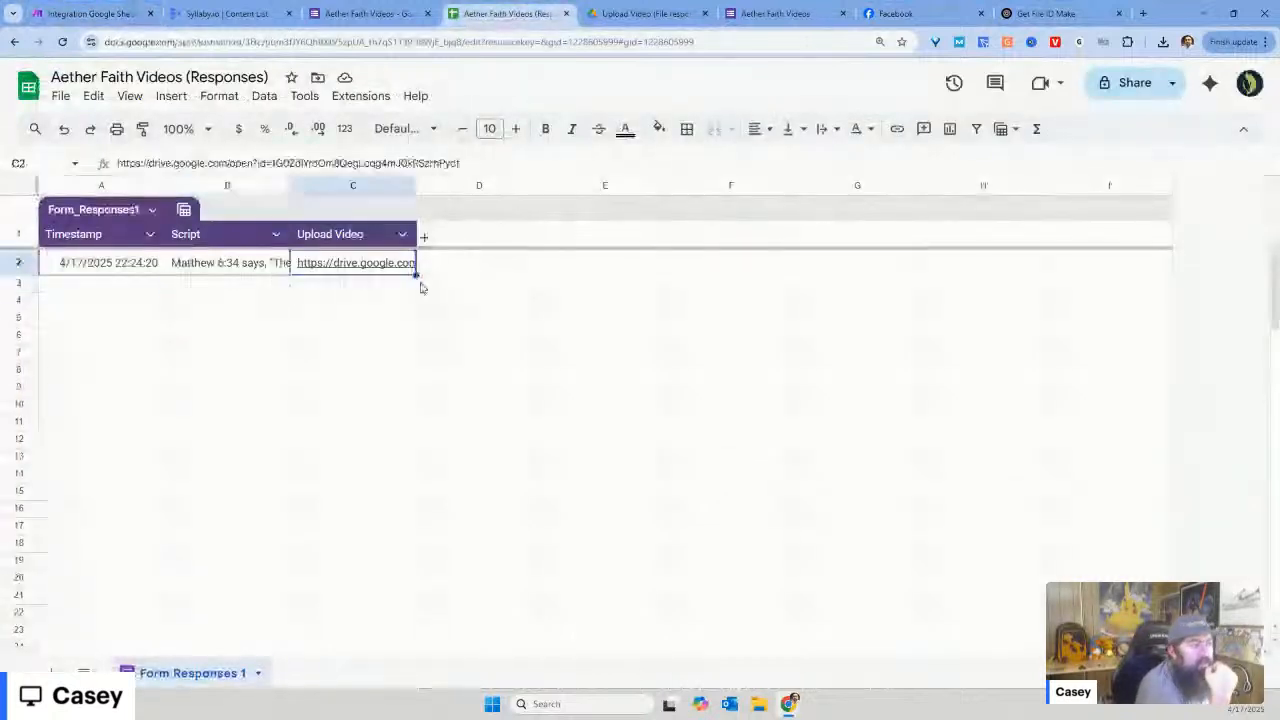
{"action": "left_click", "coordinate": [268, 162]}
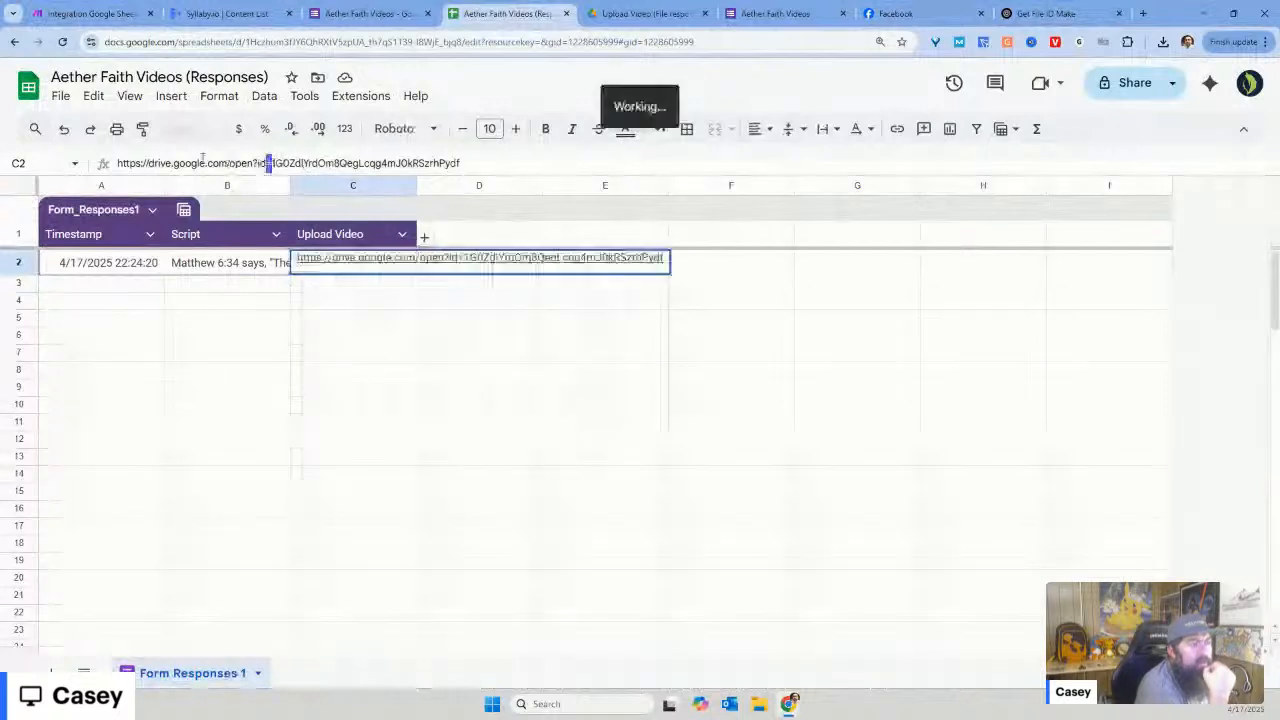
{"action": "left_click_drag", "start_coordinate": [203, 158], "coordinate": [116, 163]}
{"action": "key", "text": "ctrl+c"}
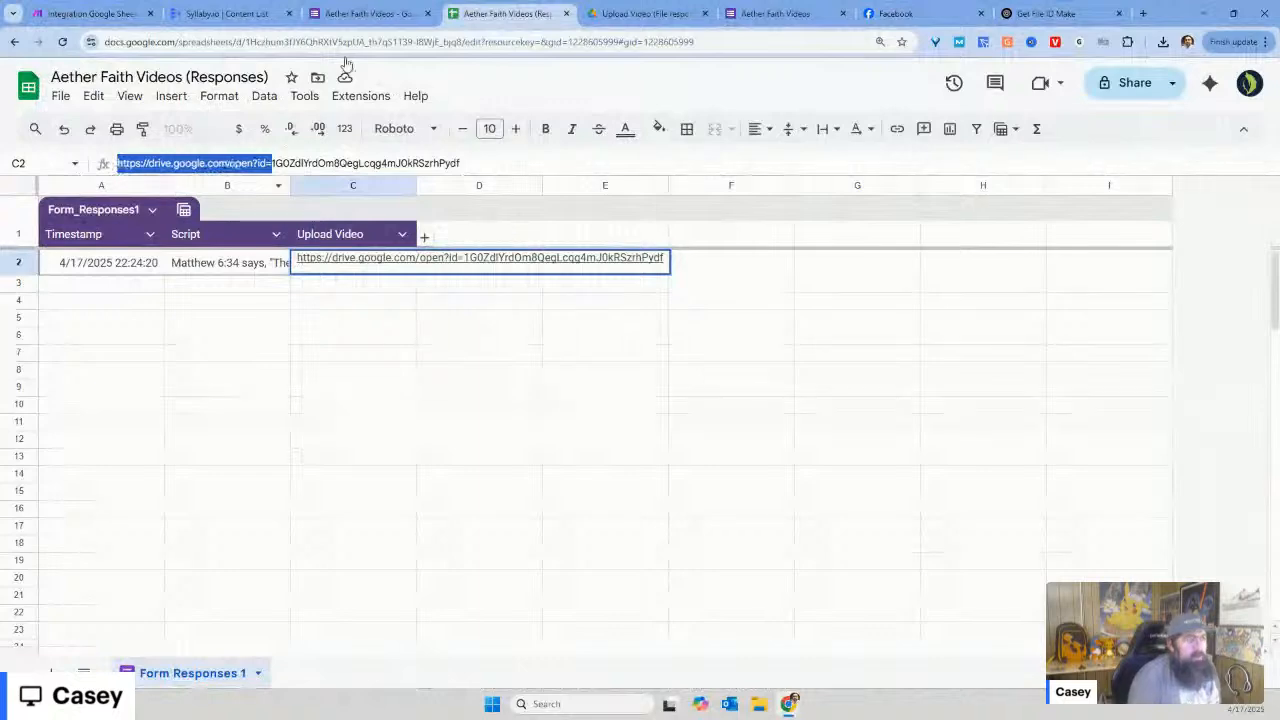
{"action": "left_click", "coordinate": [118, 14]}
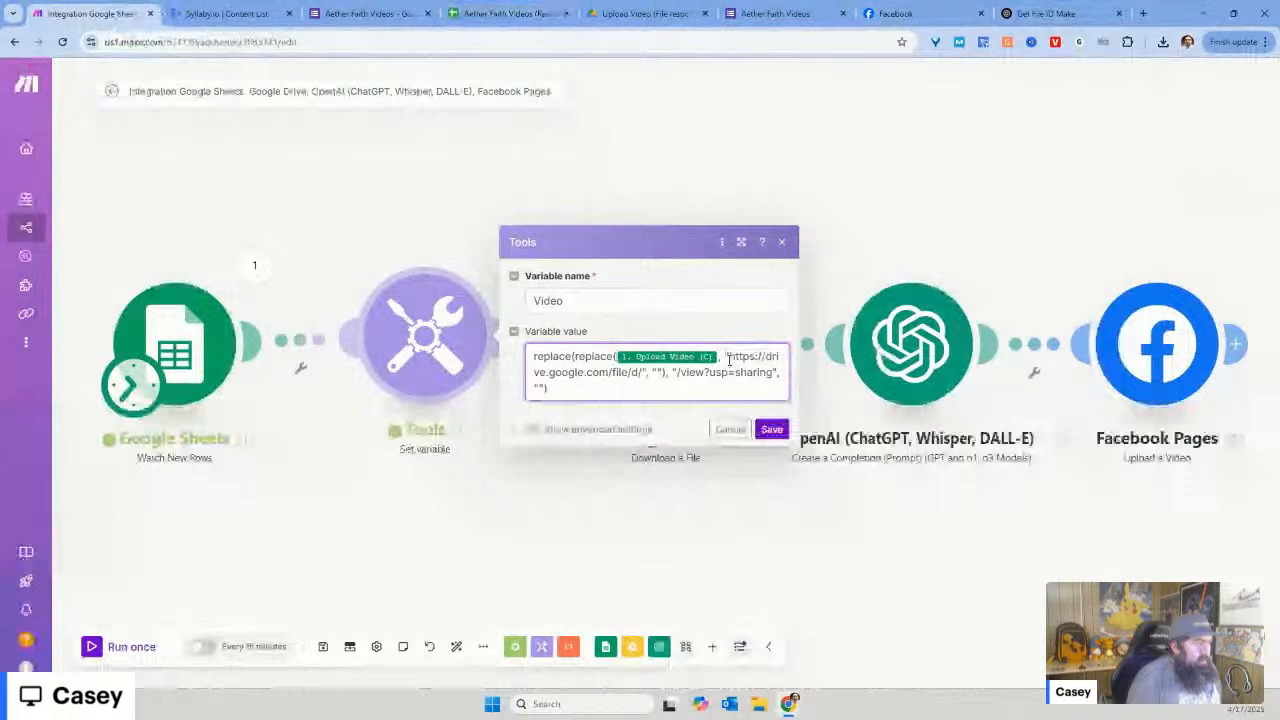
{"action": "left_click_drag", "start_coordinate": [729, 358], "coordinate": [645, 374]}
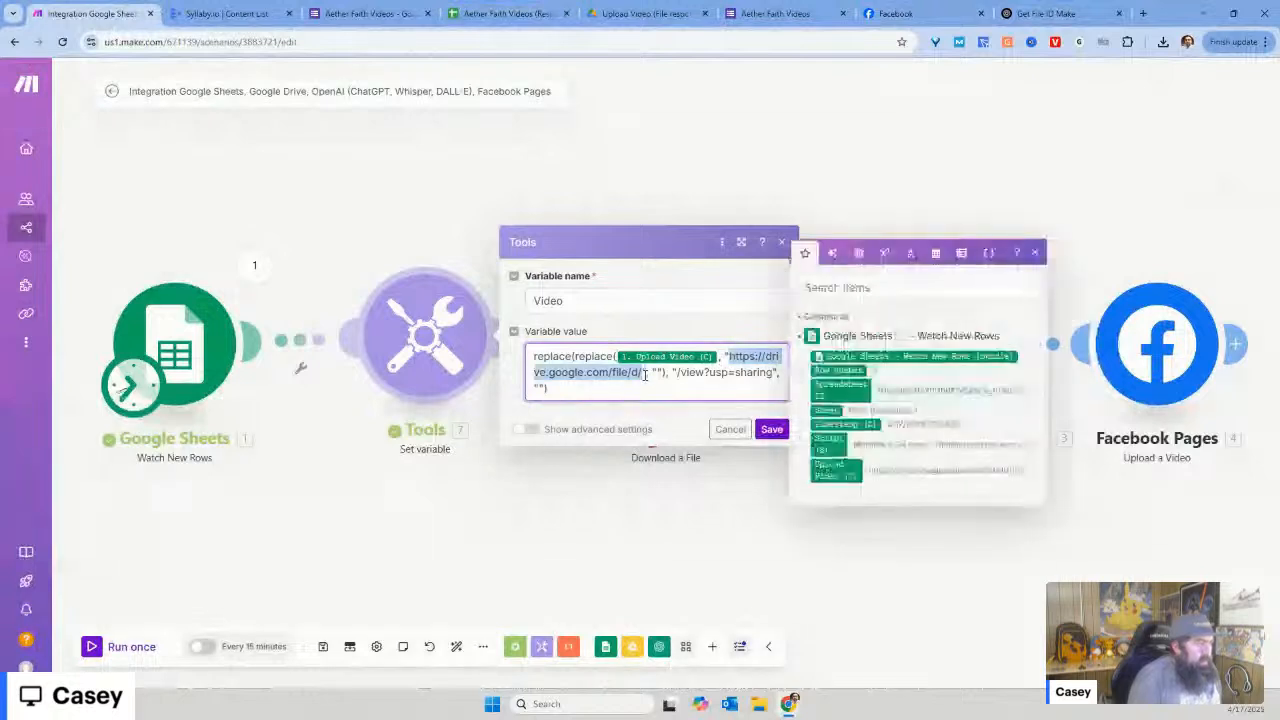
{"action": "key", "text": "ctrl+v"}
{"action": "left_click", "coordinate": [697, 373]}
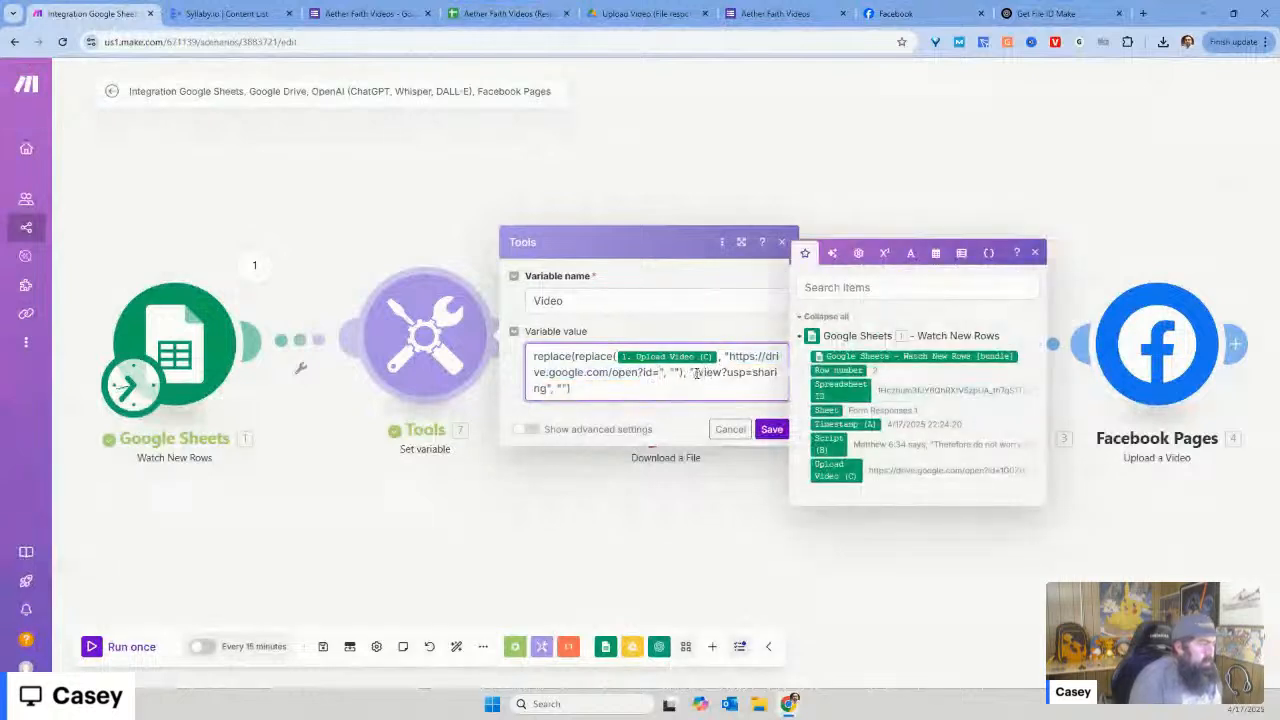
{"action": "left_click_drag", "start_coordinate": [695, 373], "coordinate": [548, 391]}
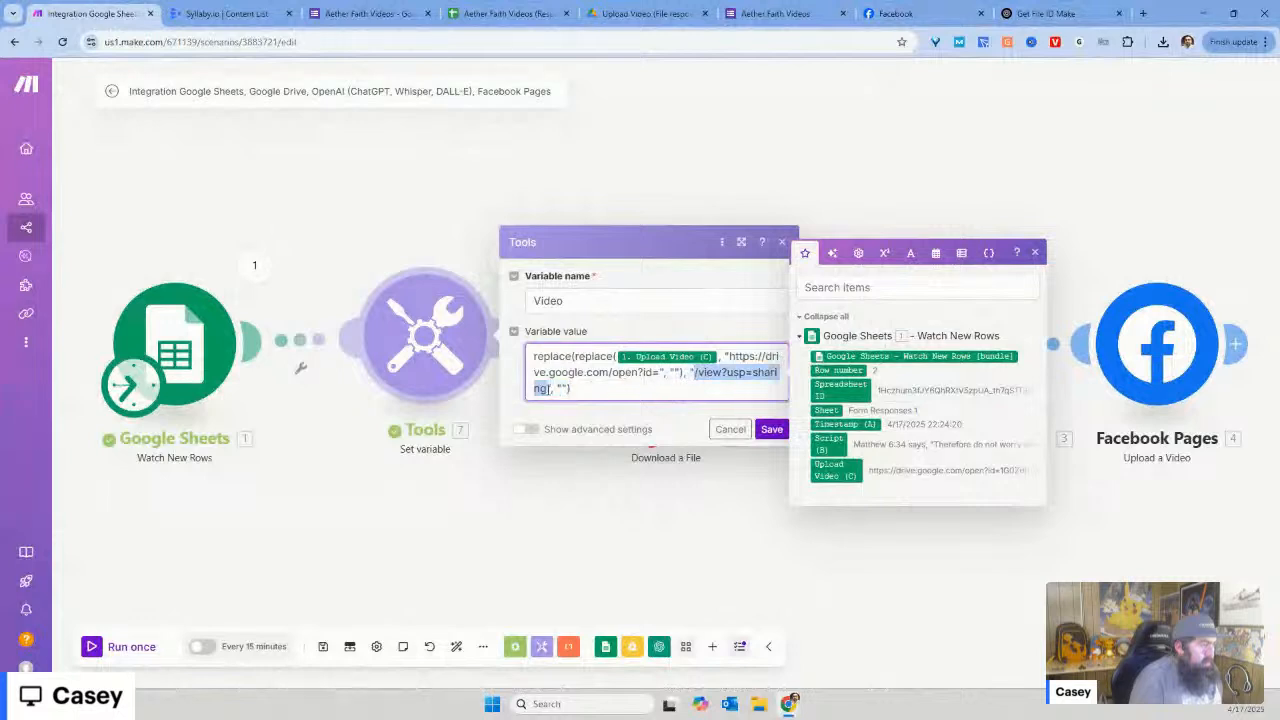
{"action": "key", "text": "BackSpace"}
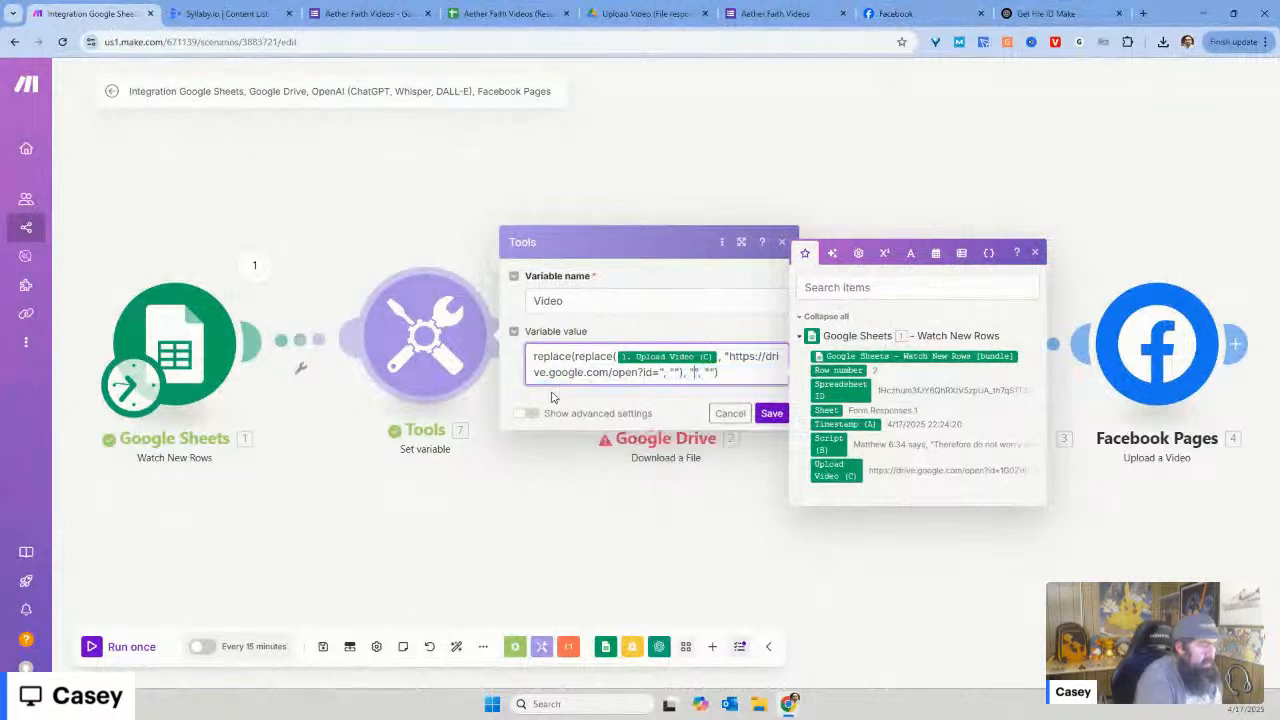
{"action": "left_click", "coordinate": [771, 414]}
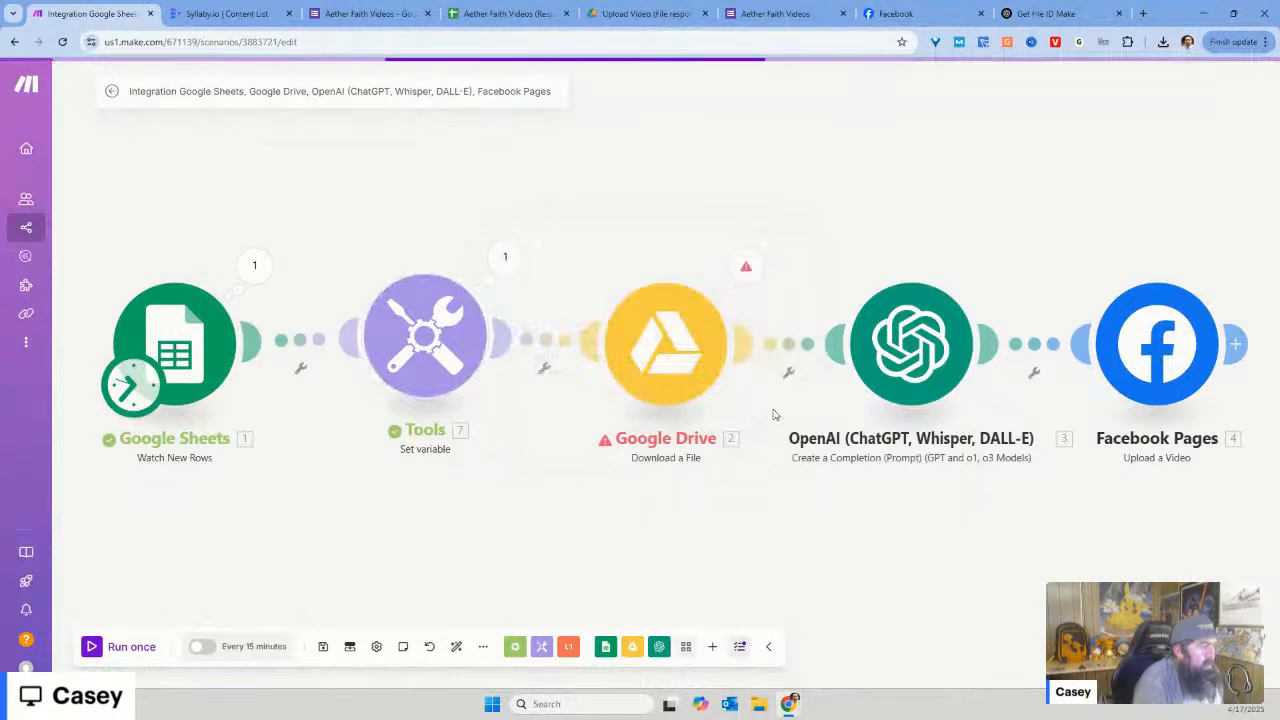
Step: Set the Google Sheets Watch New Rows trigger to start from All and save the choice
{"action": "right_click", "coordinate": [208, 342]}
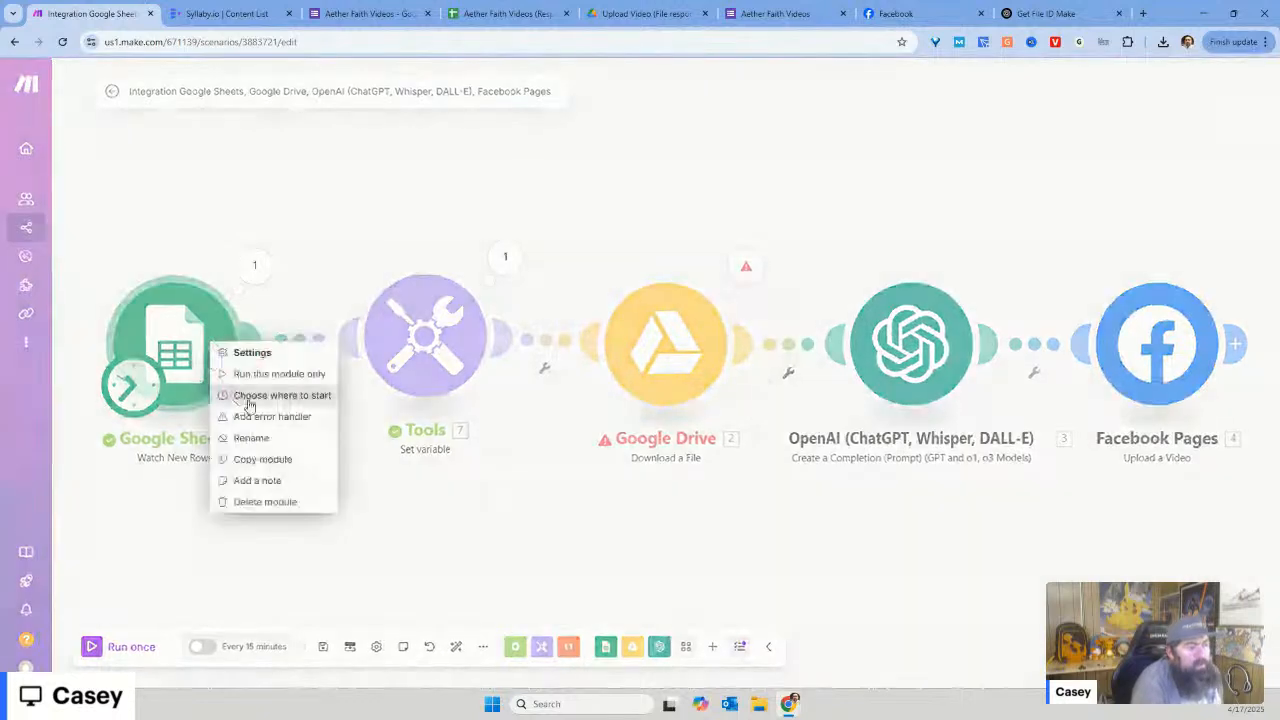
{"action": "left_click", "coordinate": [281, 396]}
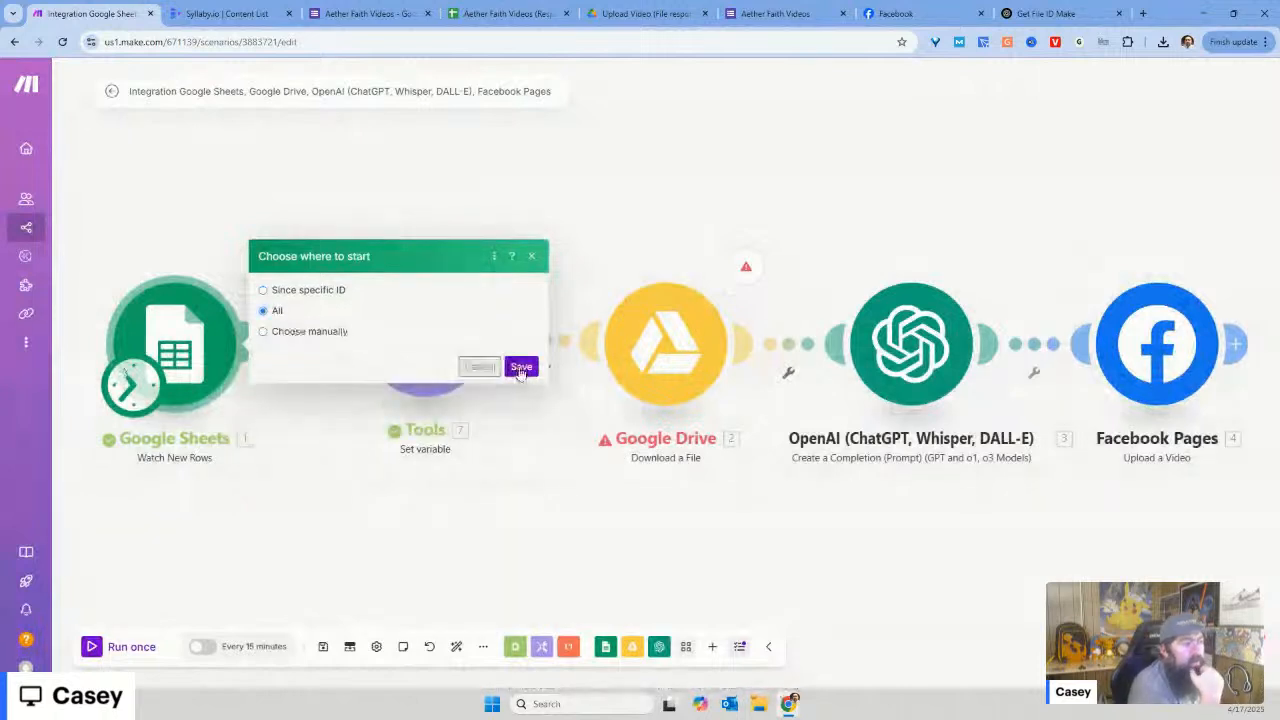
{"action": "left_click", "coordinate": [521, 393]}
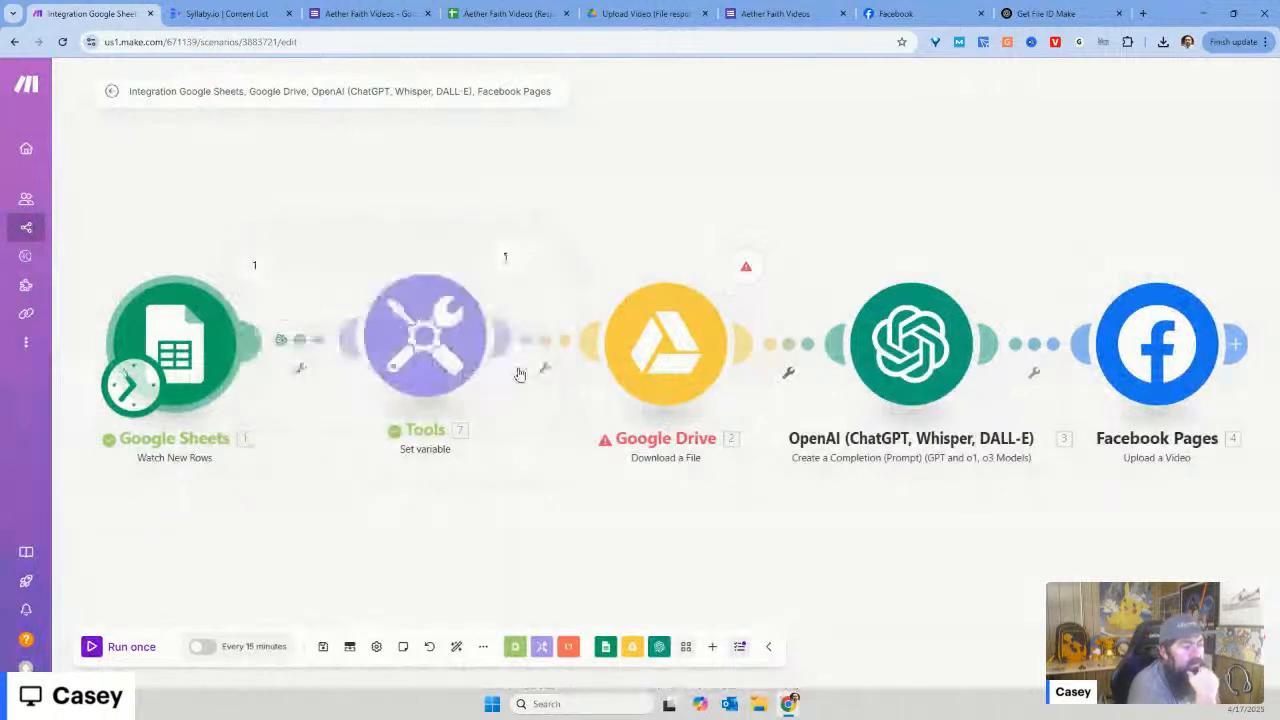
Step: Run the scenario once with the edited formula and check the File ID input in the Google Drive module's execution details
{"action": "left_click", "coordinate": [128, 647]}
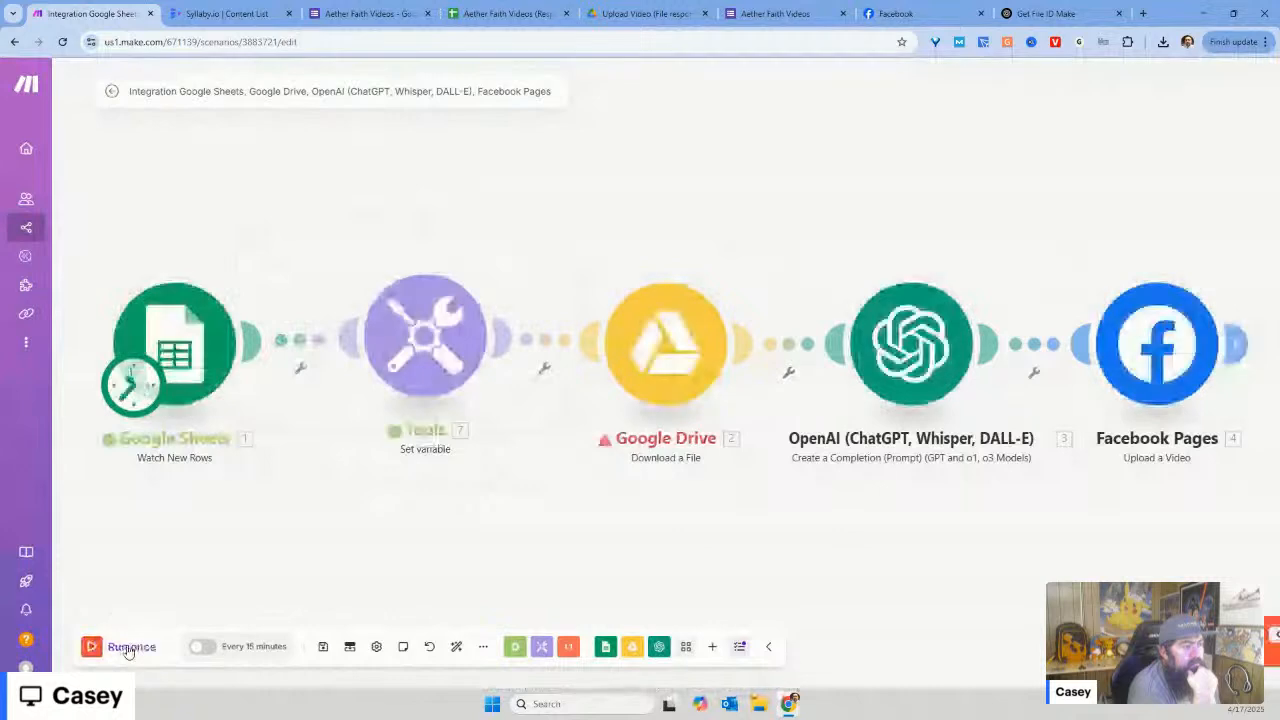
{"action": "left_click", "coordinate": [746, 266]}
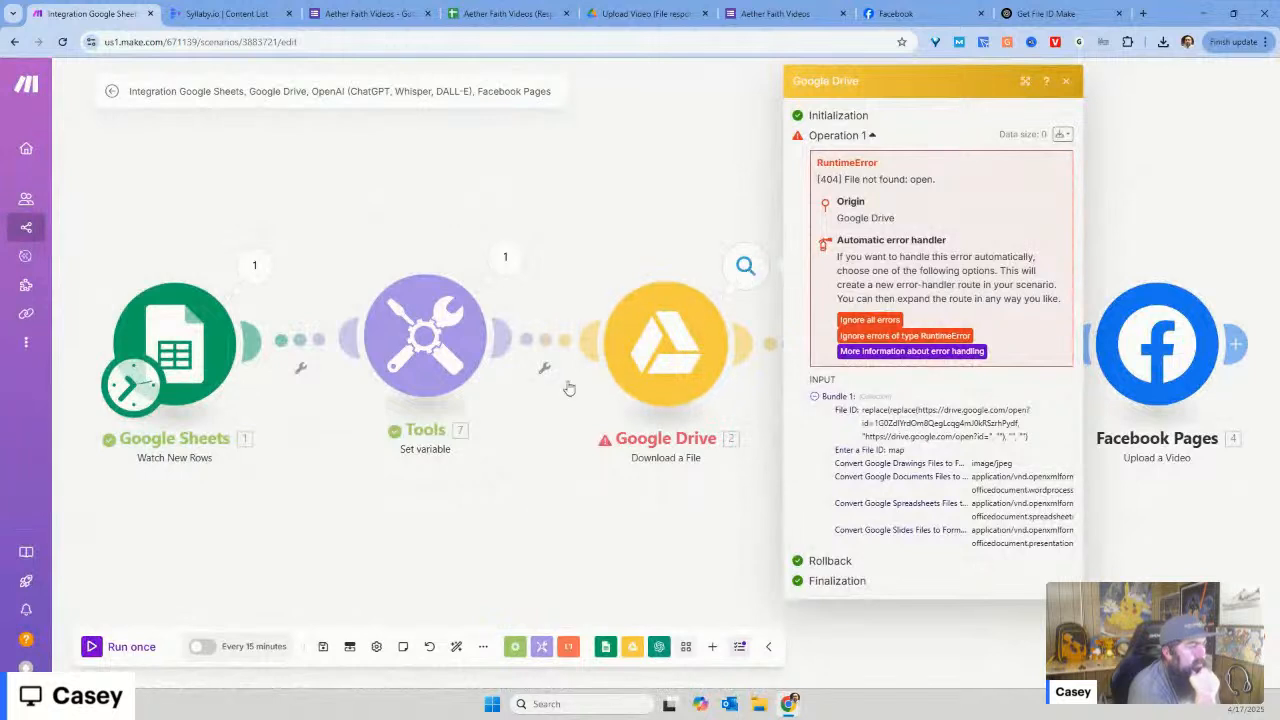
{"action": "left_click", "coordinate": [445, 328]}
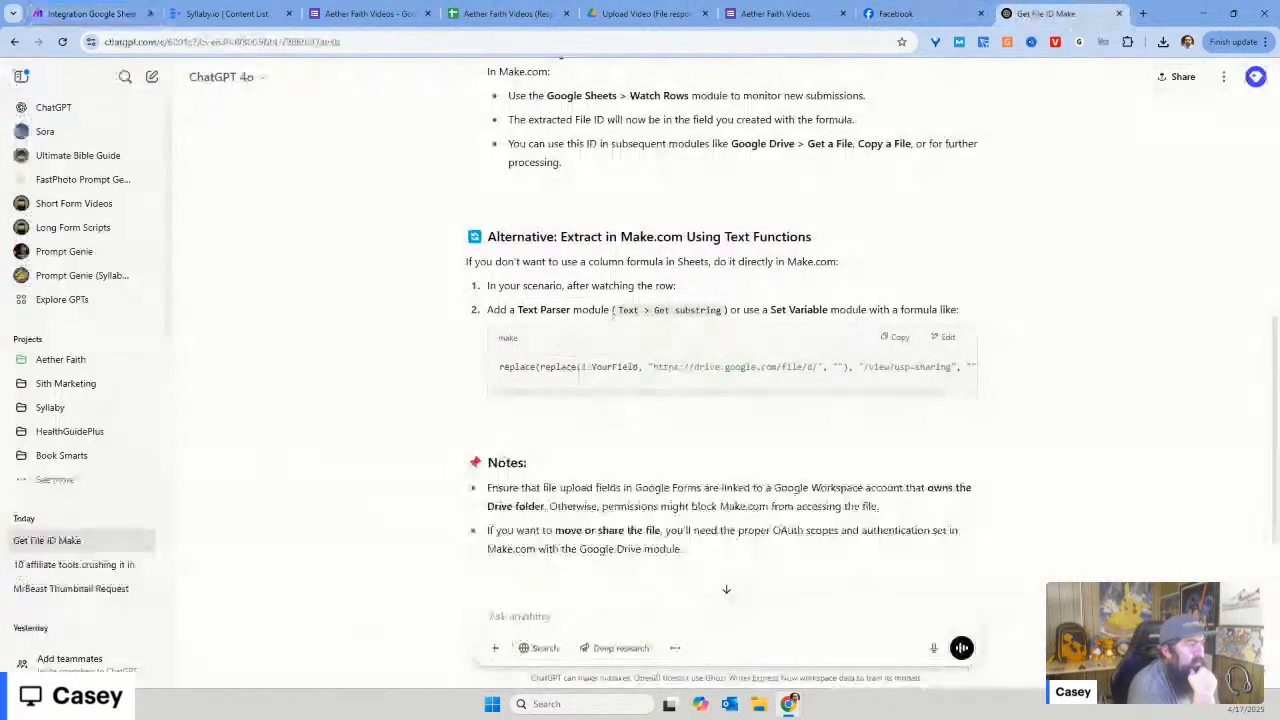
Step: Tell ChatGPT "Set Variable module with a formula is not working", reusing the wording copied from its answer
{"action": "left_click_drag", "start_coordinate": [771, 309], "coordinate": [921, 315]}
{"action": "key", "text": "ctrl+c"}
{"action": "left_click", "coordinate": [533, 618]}
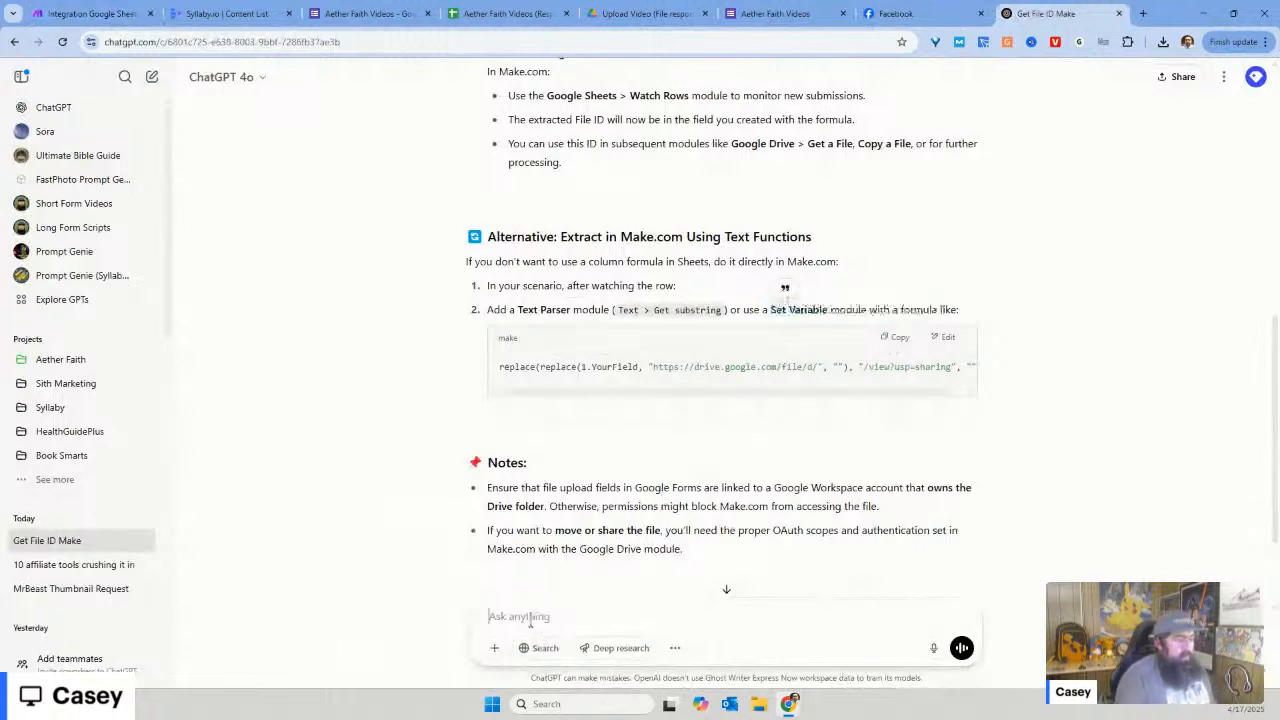
{"action": "key", "text": "ctrl+v"}
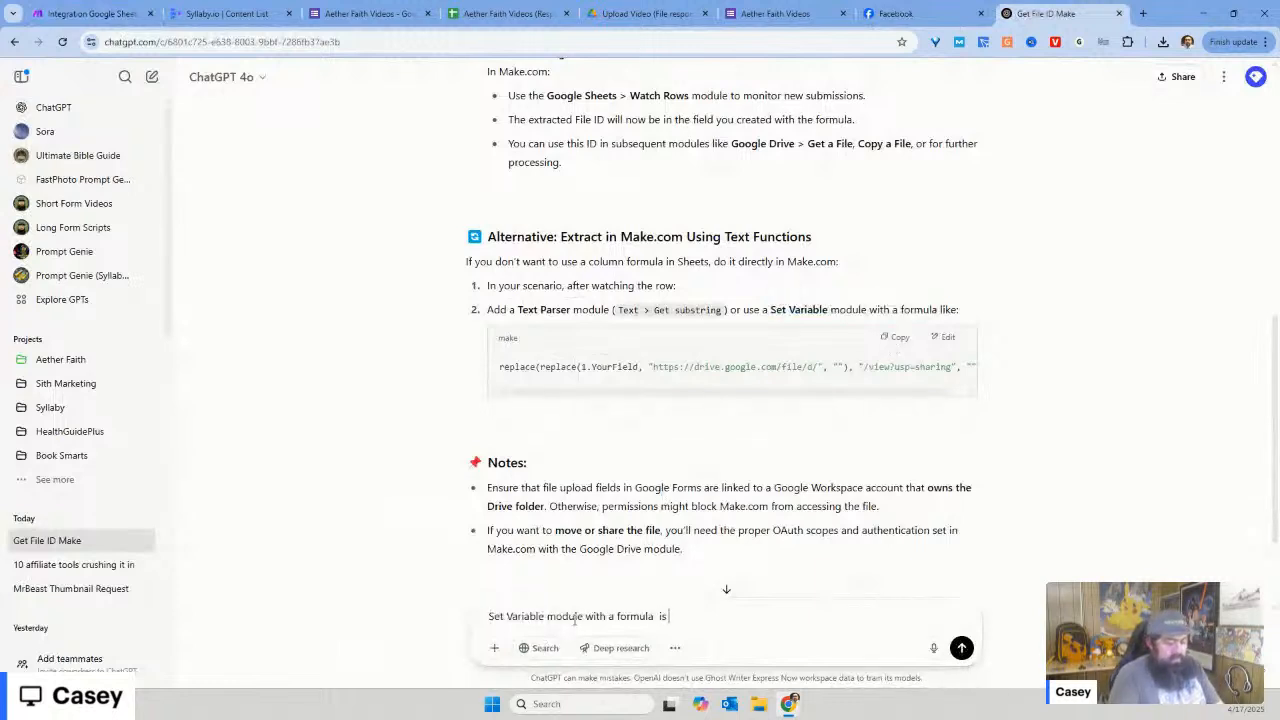
{"action": "type", "text": "is not working"}
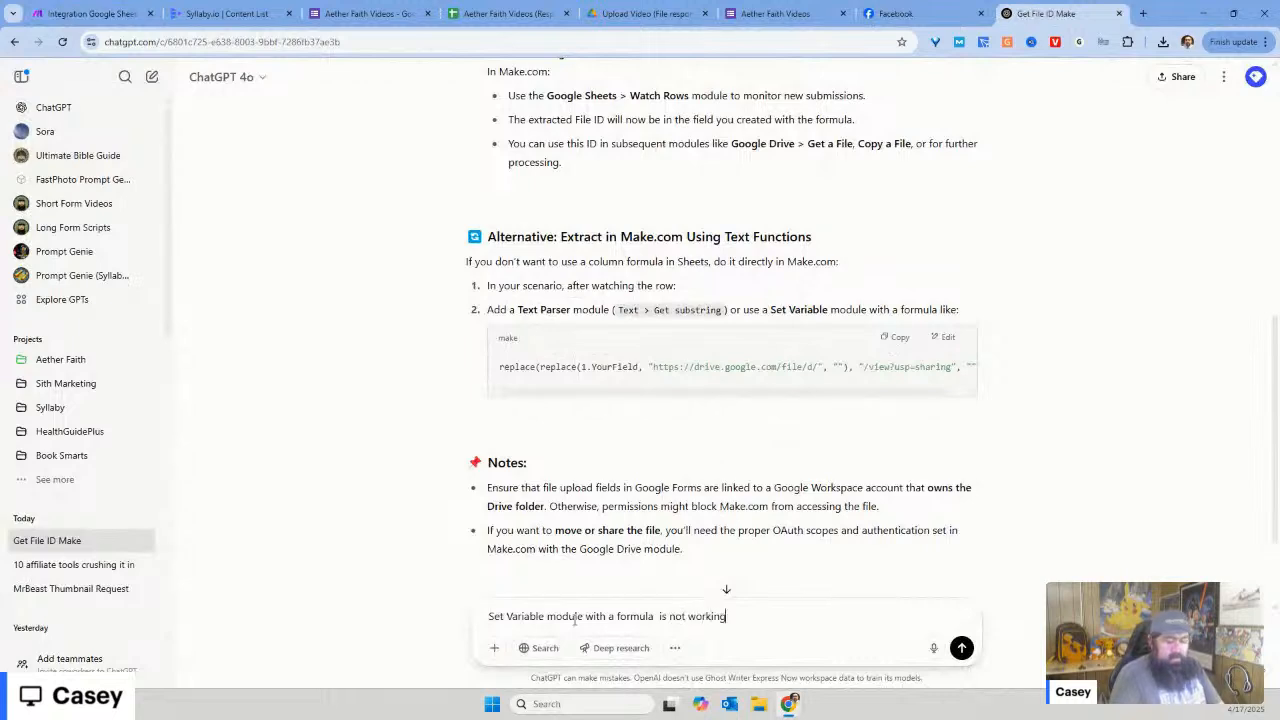
{"action": "key", "text": "Return"}
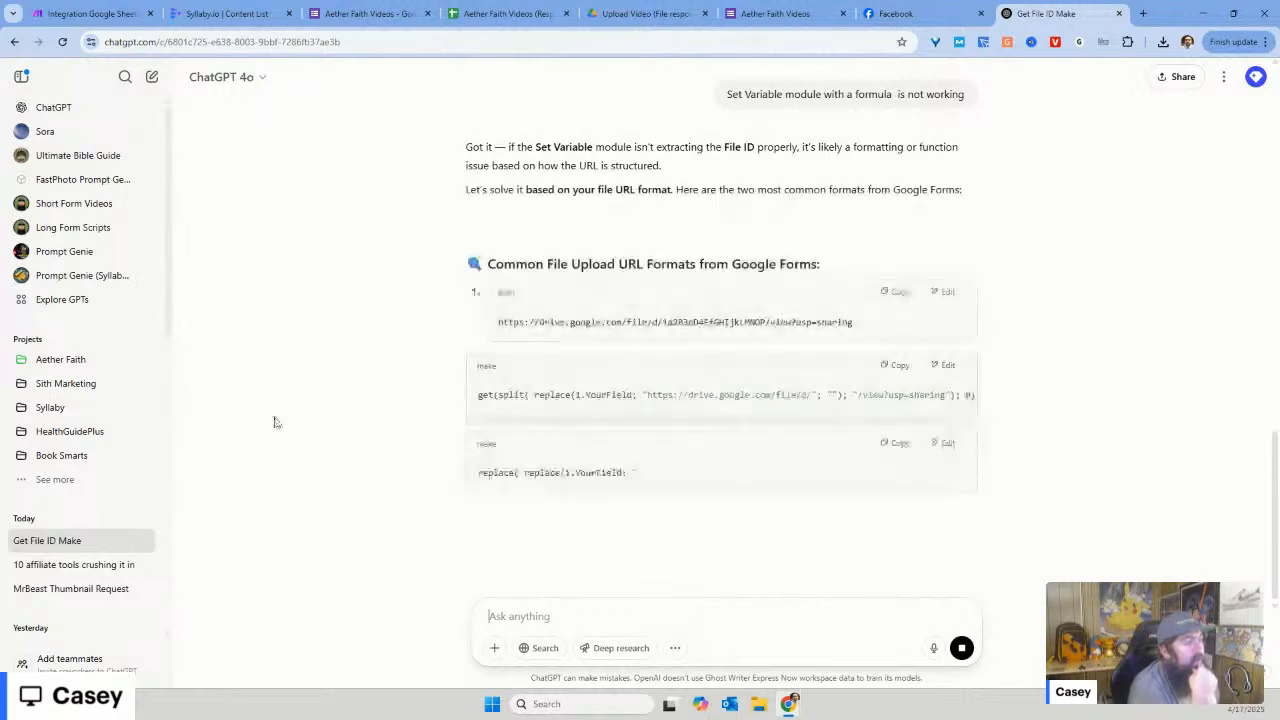
Step: Read through ChatGPT's new file ID formulas and begin a reply with "url is like this", leaving it unsent
{"action": "scroll", "coordinate": [380, 420], "scroll_direction": "down", "scroll_amount": 2}
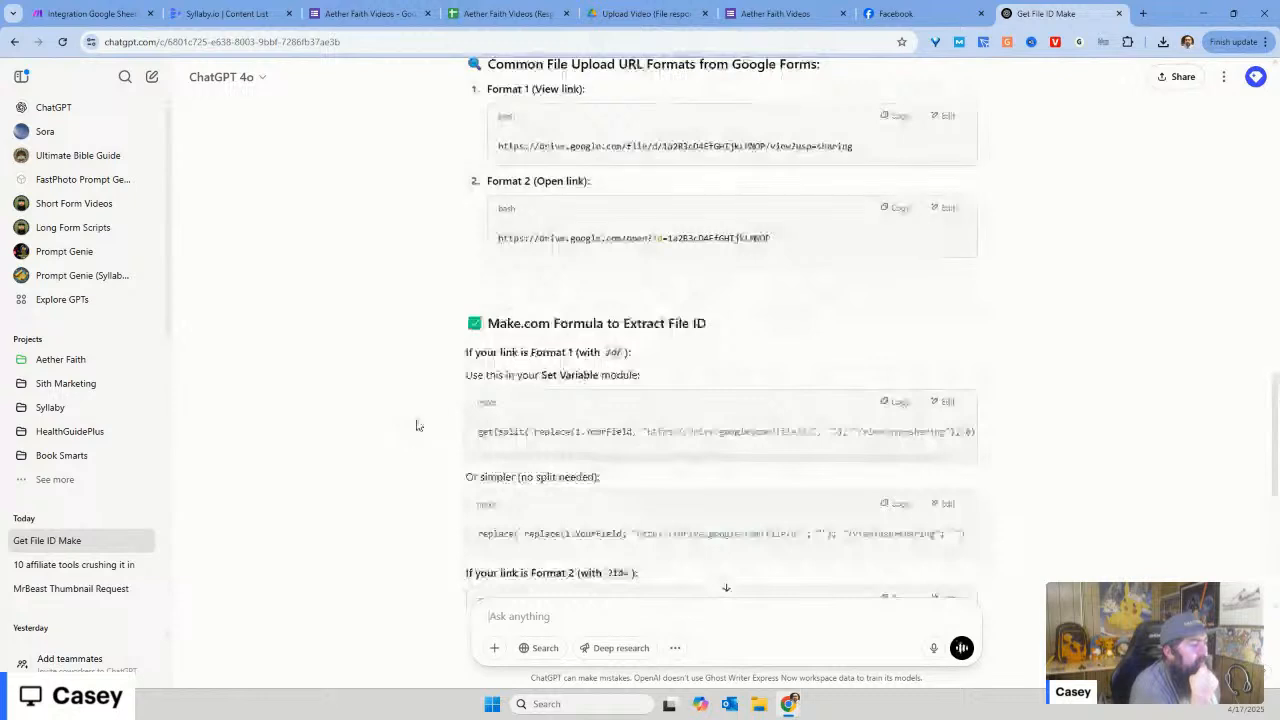
{"action": "scroll", "coordinate": [414, 425], "scroll_direction": "down", "scroll_amount": 2}
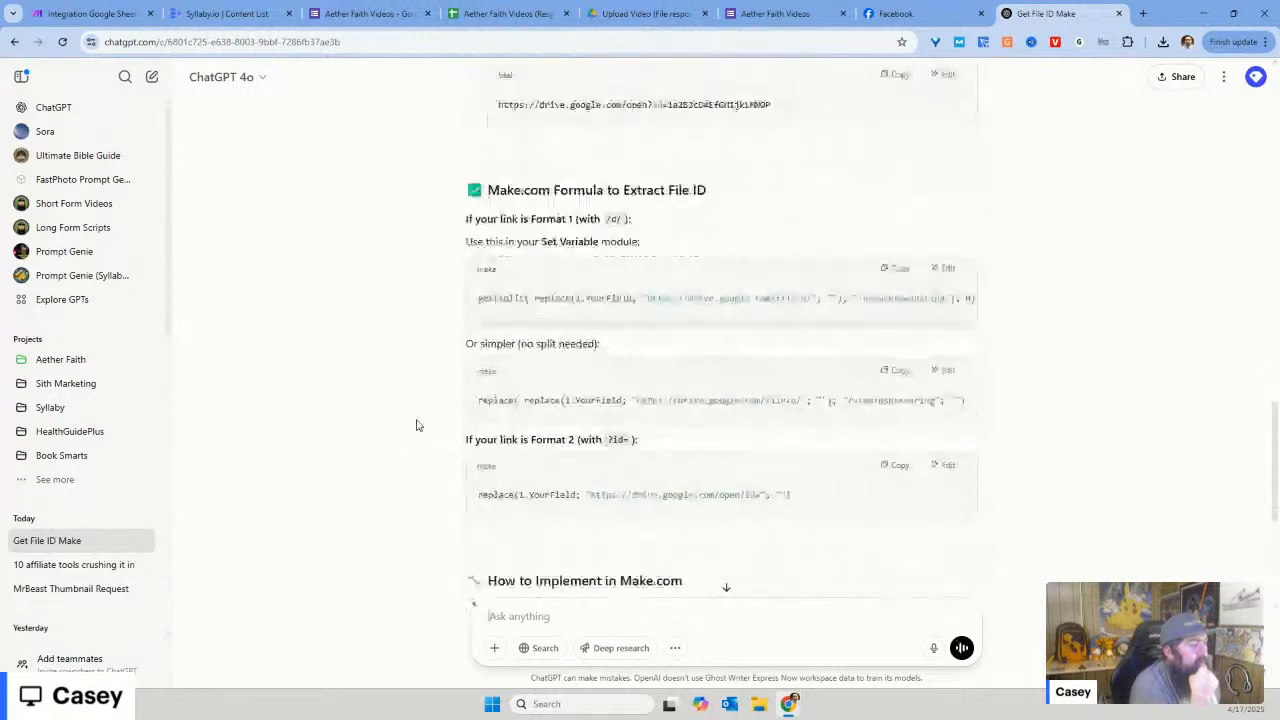
{"action": "scroll", "coordinate": [417, 425], "scroll_direction": "down", "scroll_amount": 3}
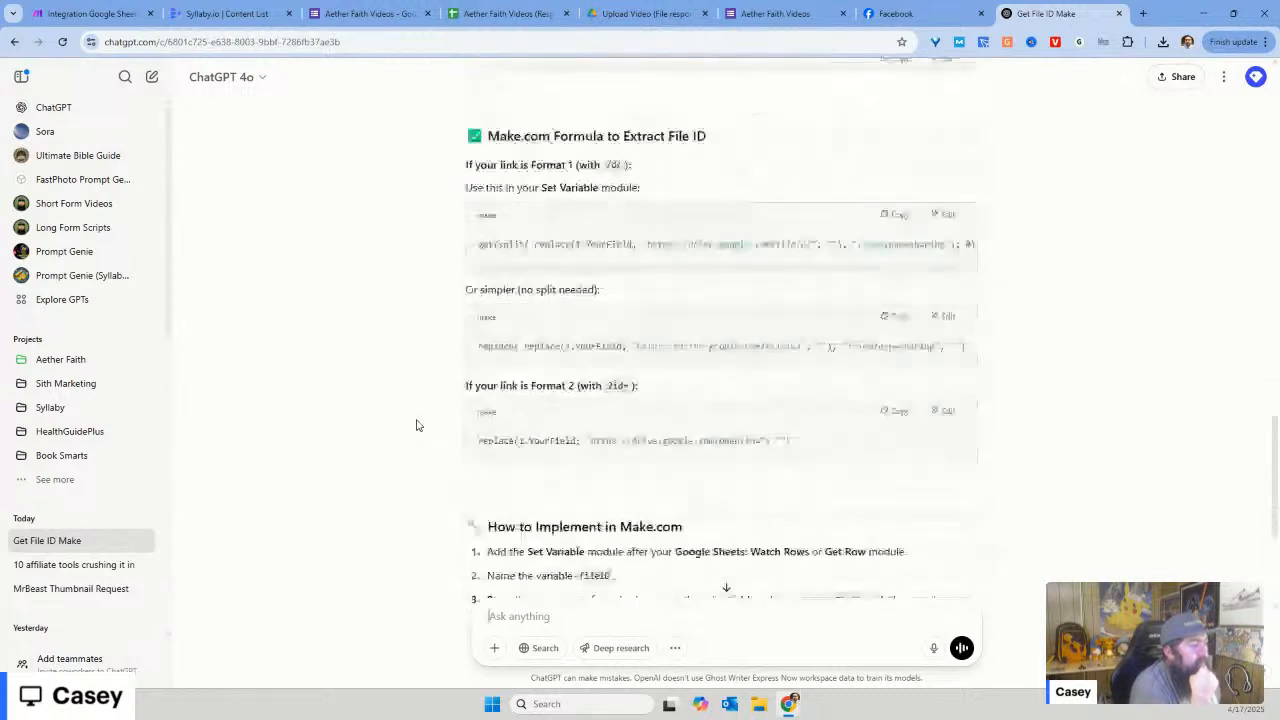
{"action": "scroll", "coordinate": [490, 535], "scroll_direction": "down", "scroll_amount": 2}
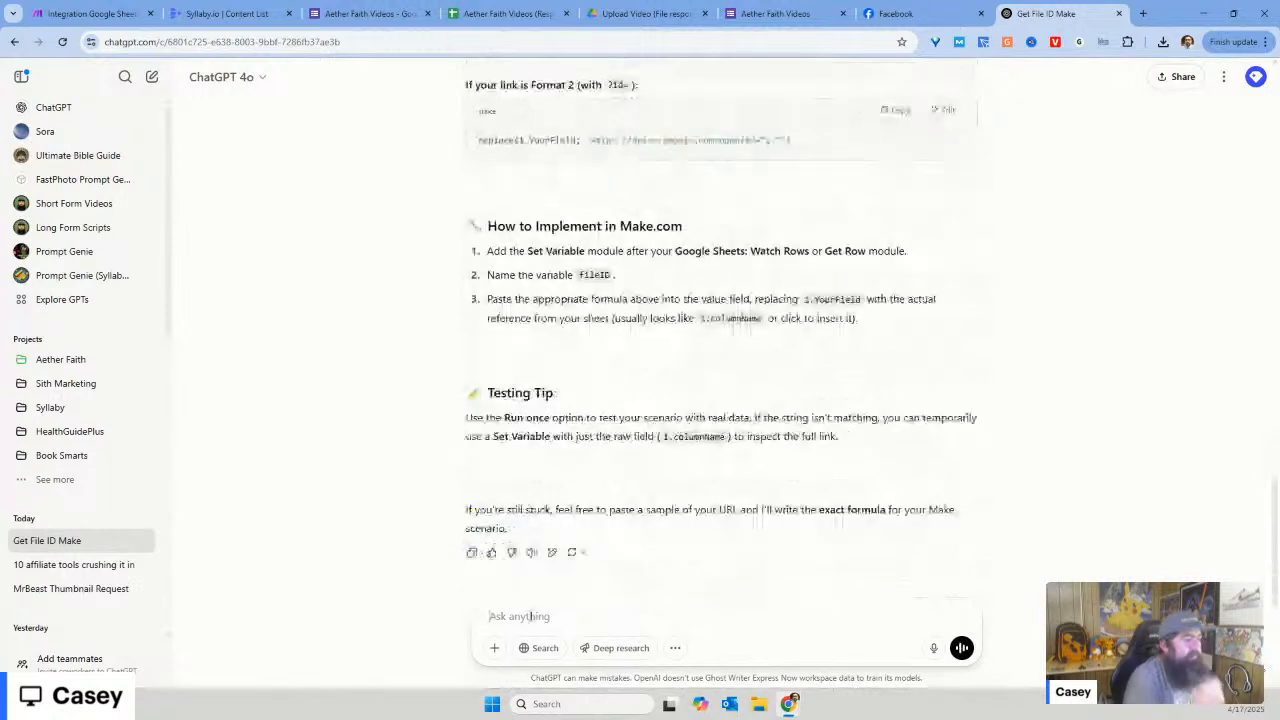
{"action": "type", "text": "url"}
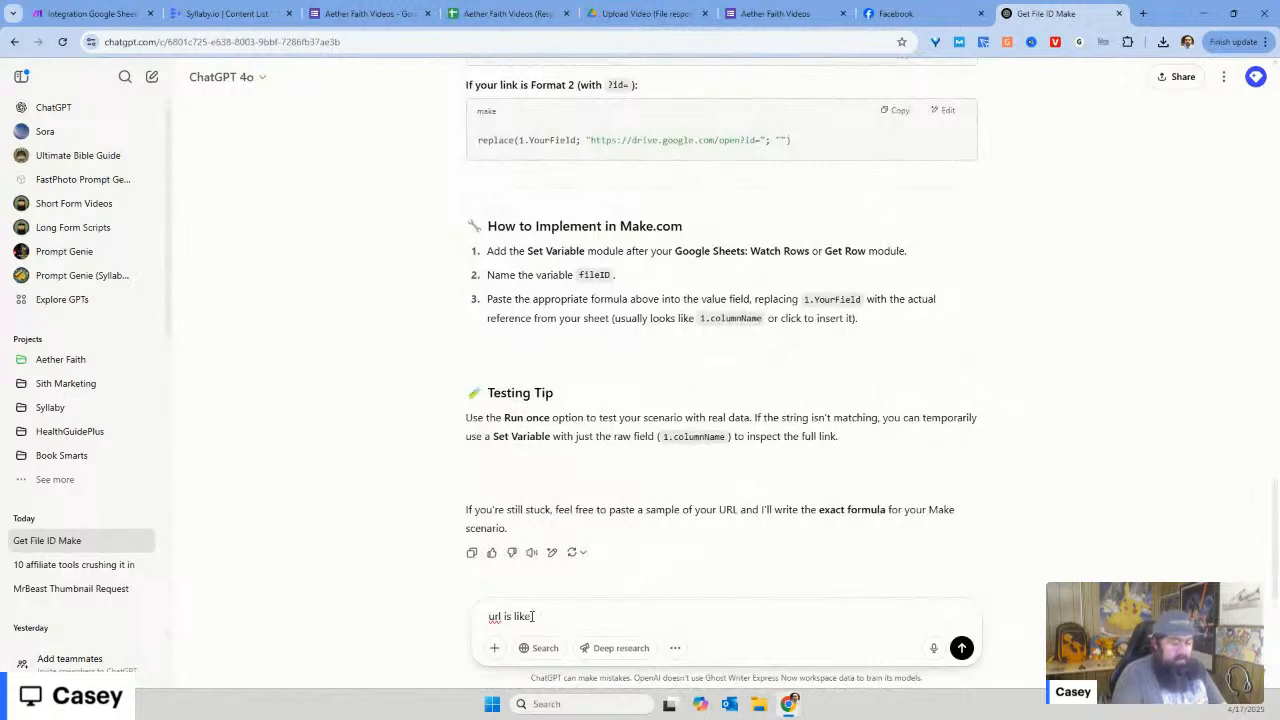
{"action": "type", "text": " is like this"}
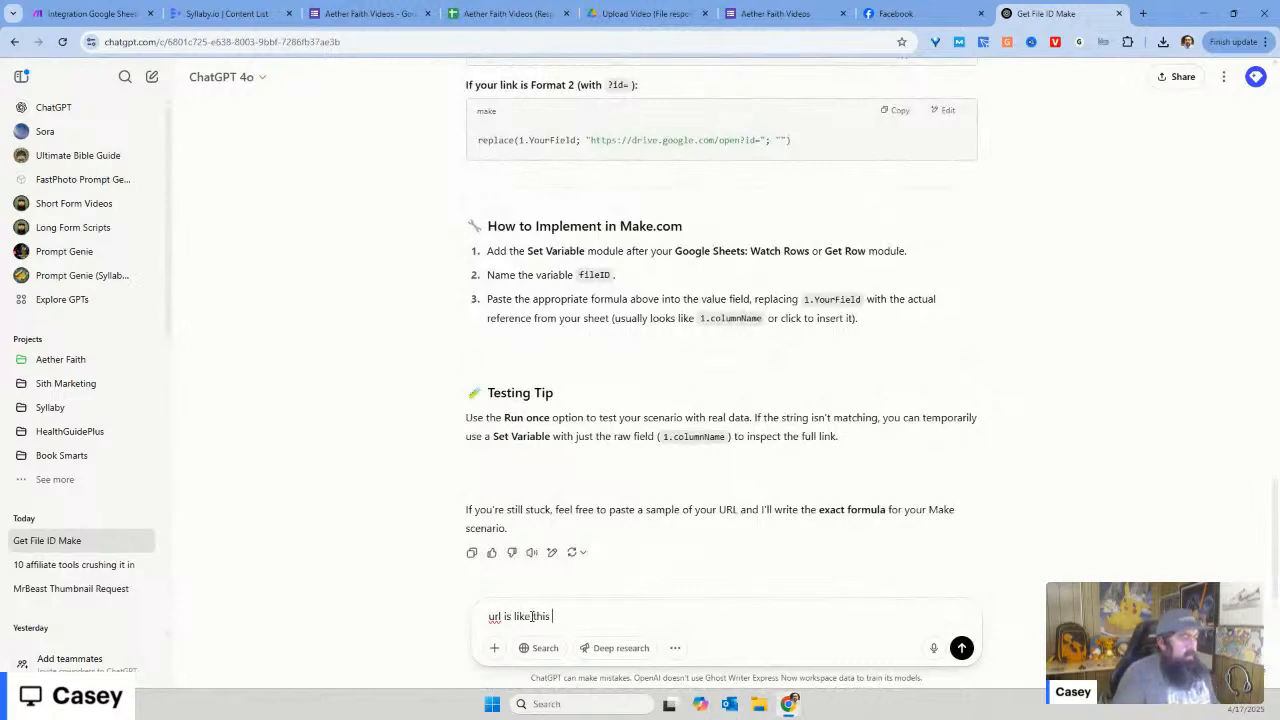
Step: Copy the full Upload Video link from cell C2 of the Google Sheets responses and return to the ChatGPT reply
{"action": "left_click", "coordinate": [745, 15]}
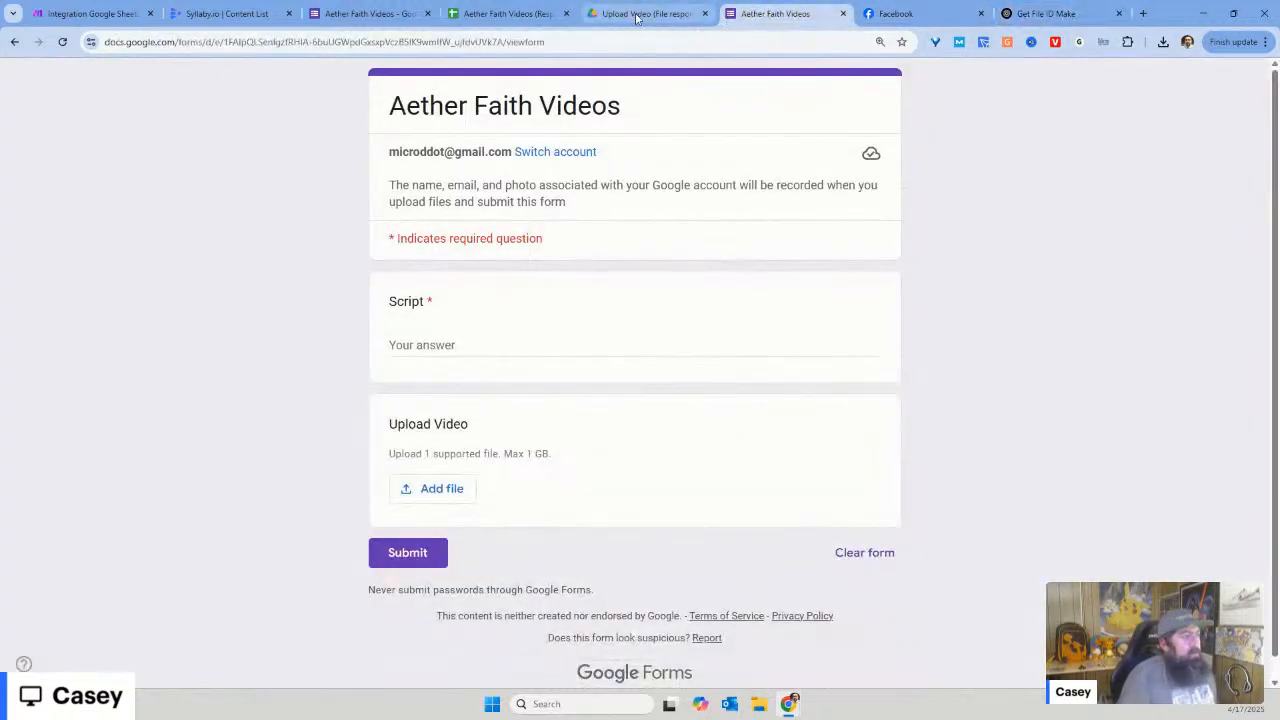
{"action": "left_click", "coordinate": [640, 14]}
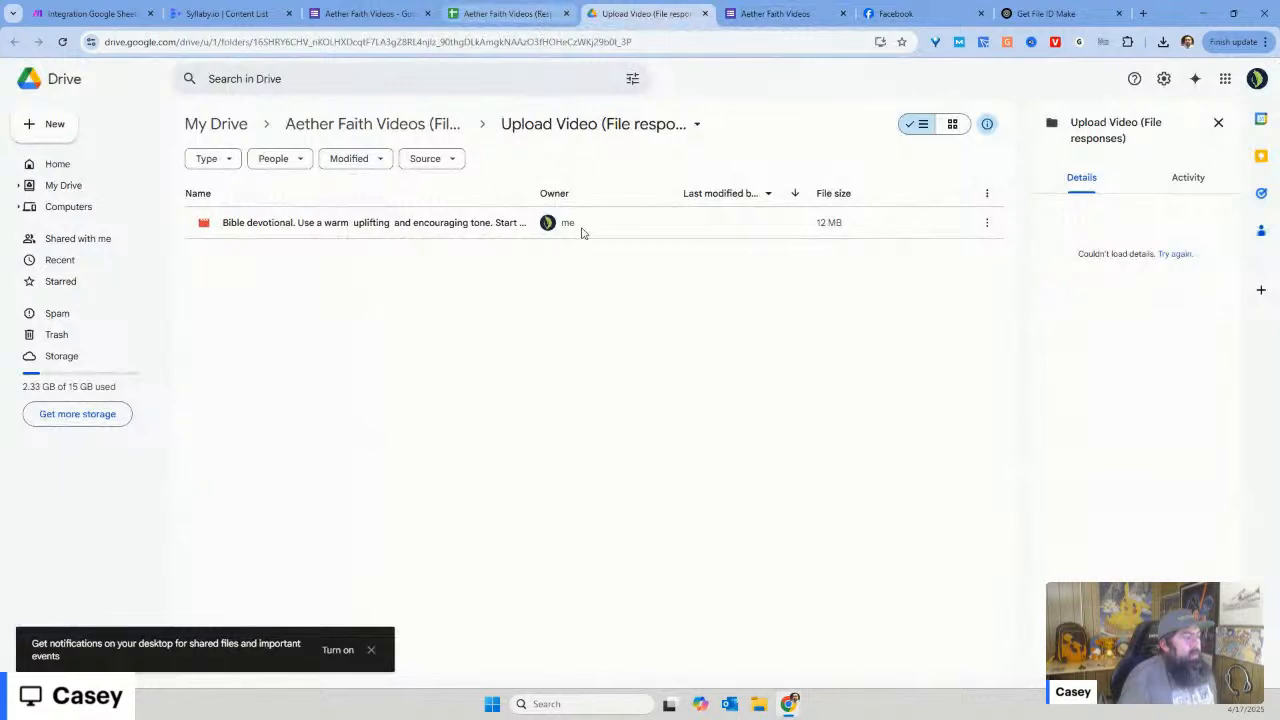
{"action": "left_click", "coordinate": [529, 17]}
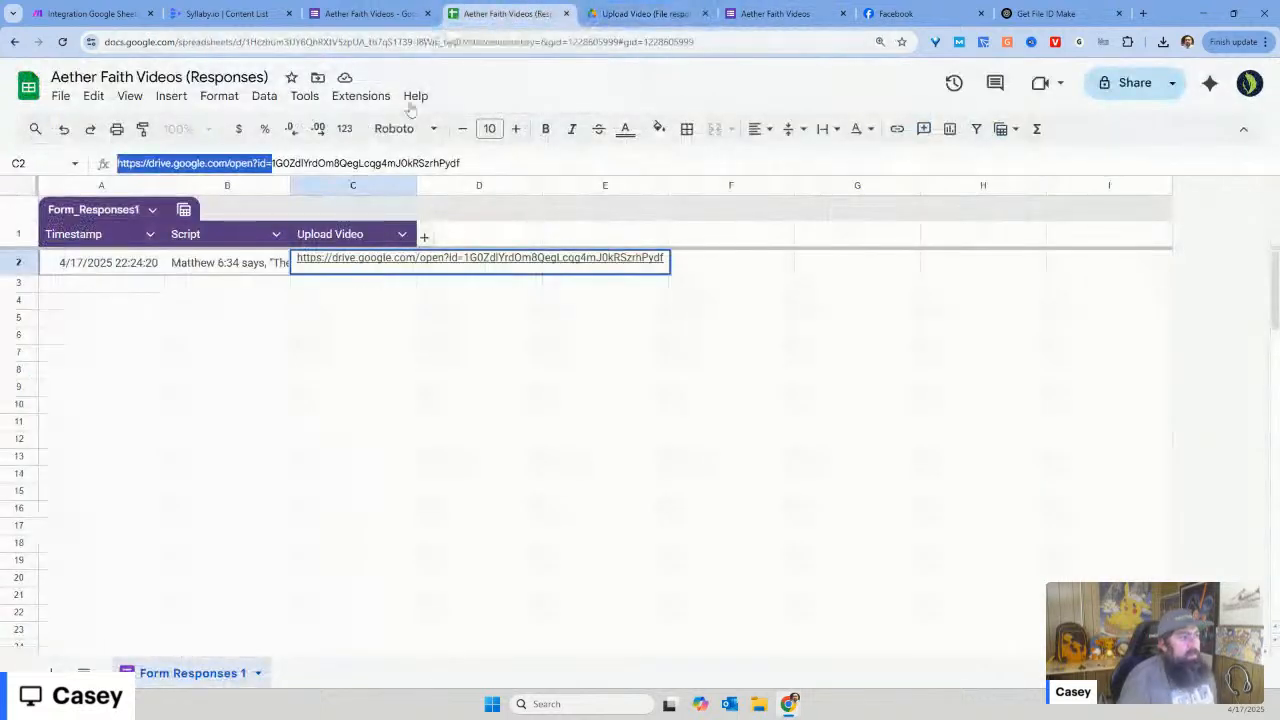
{"action": "triple_click", "coordinate": [421, 164]}
{"action": "key", "text": "ctrl+c"}
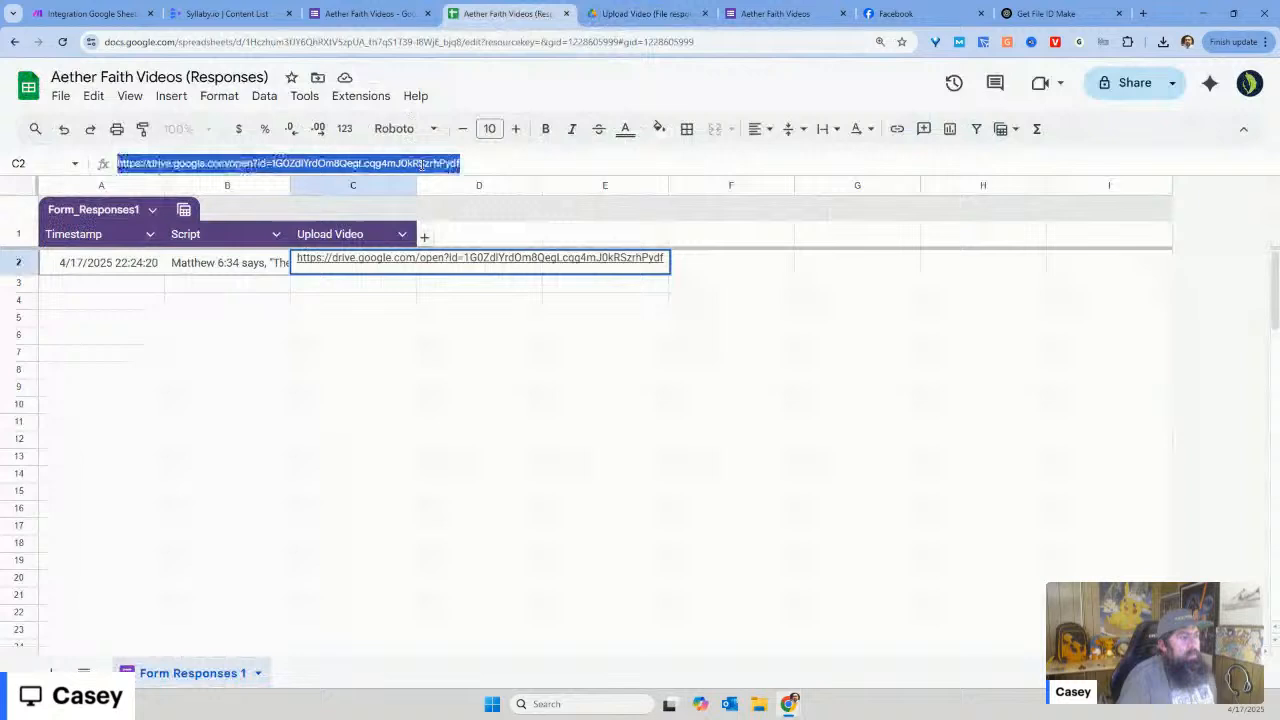
{"action": "left_click", "coordinate": [1045, 13]}
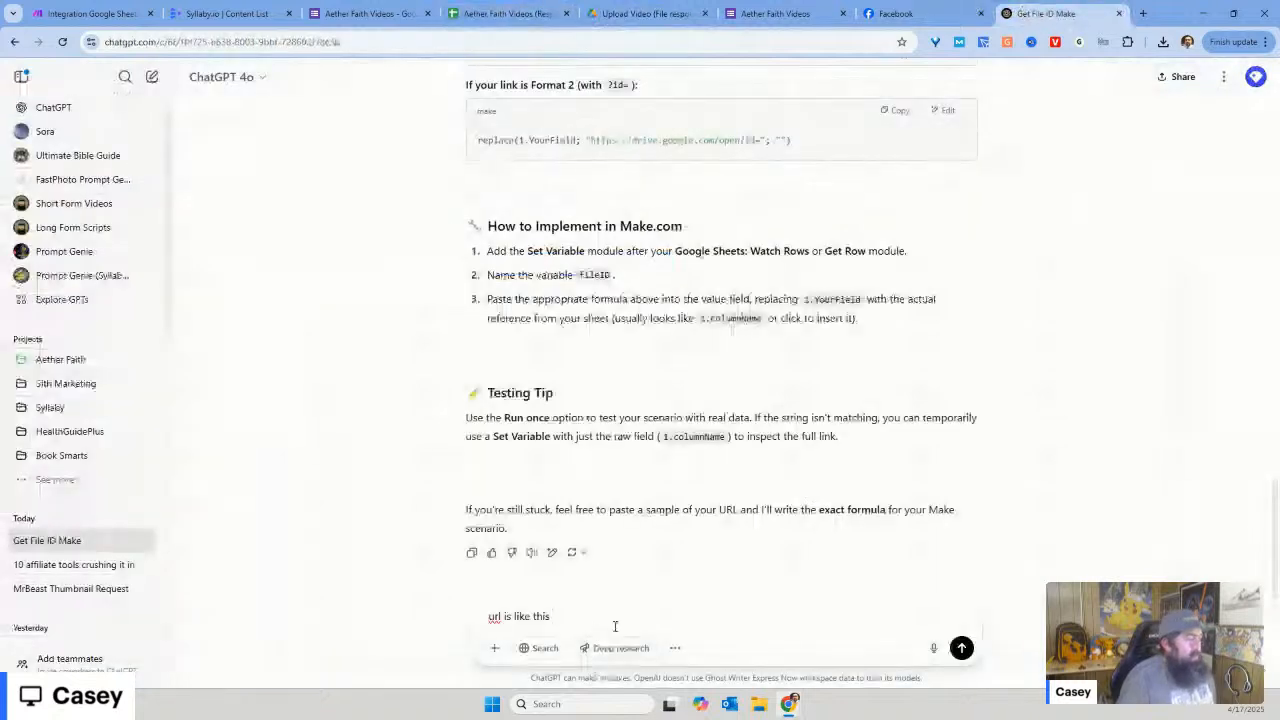
Step: Send ChatGPT the "url is like this" message with the copied Drive link and read through its tailored formula and example scenario flow
{"action": "key", "text": "ctrl+v"}
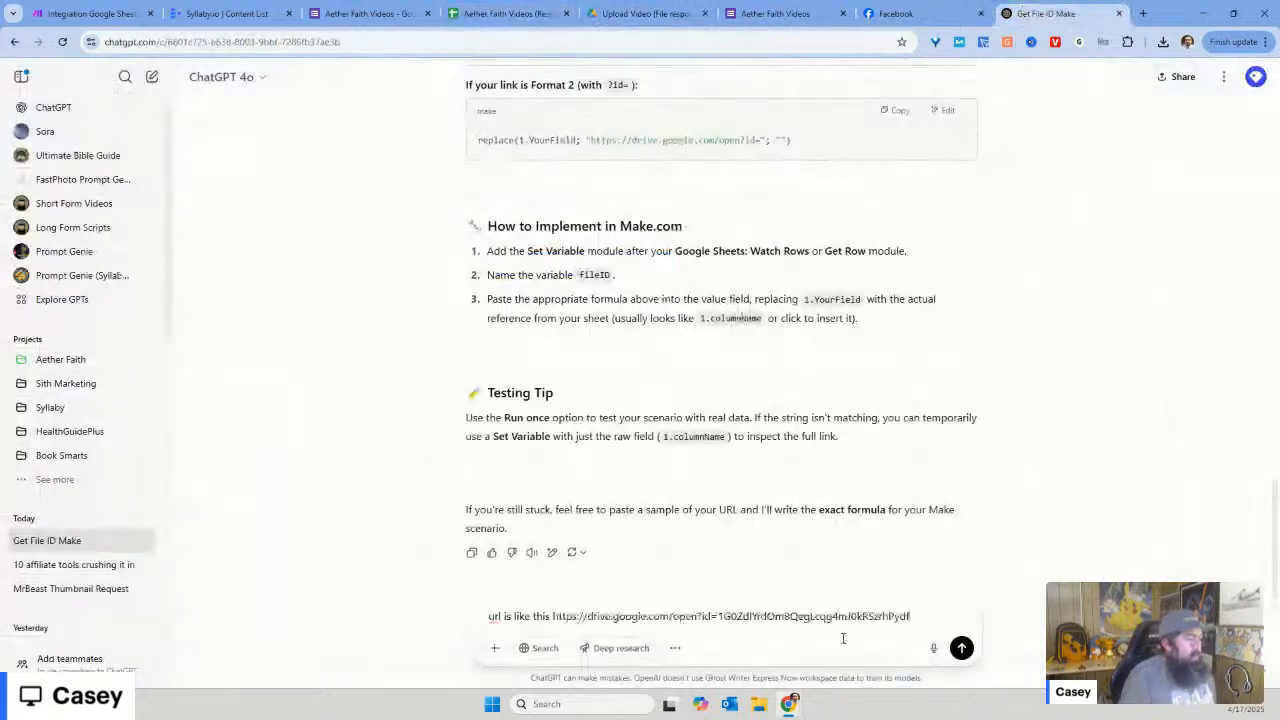
{"action": "left_click", "coordinate": [961, 648]}
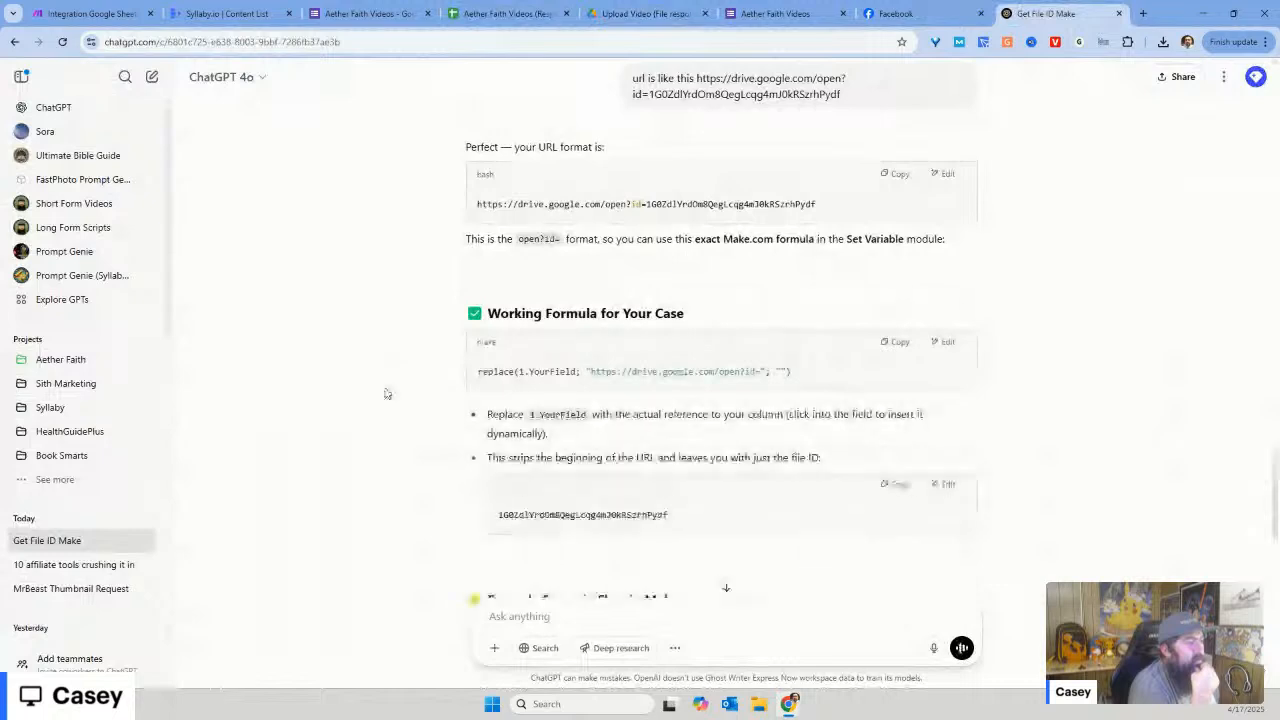
{"action": "scroll", "coordinate": [387, 393], "scroll_direction": "down", "scroll_amount": 1}
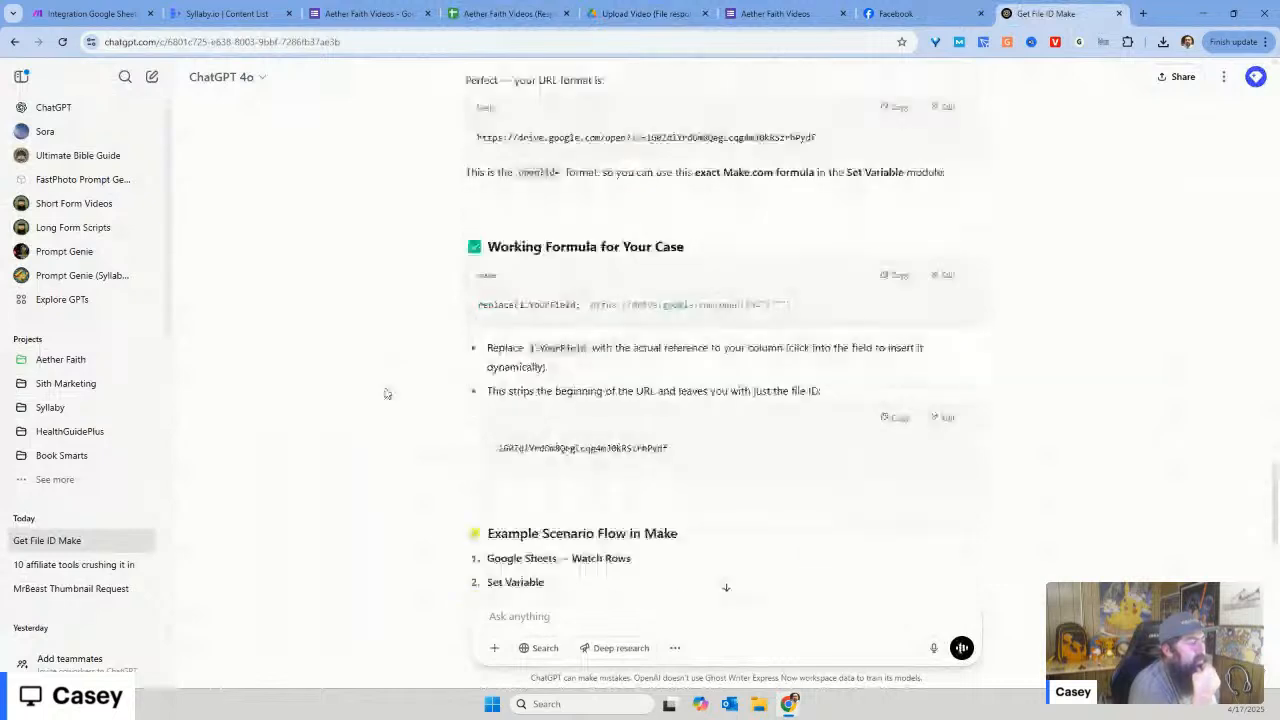
{"action": "scroll", "coordinate": [387, 393], "scroll_direction": "down", "scroll_amount": 1}
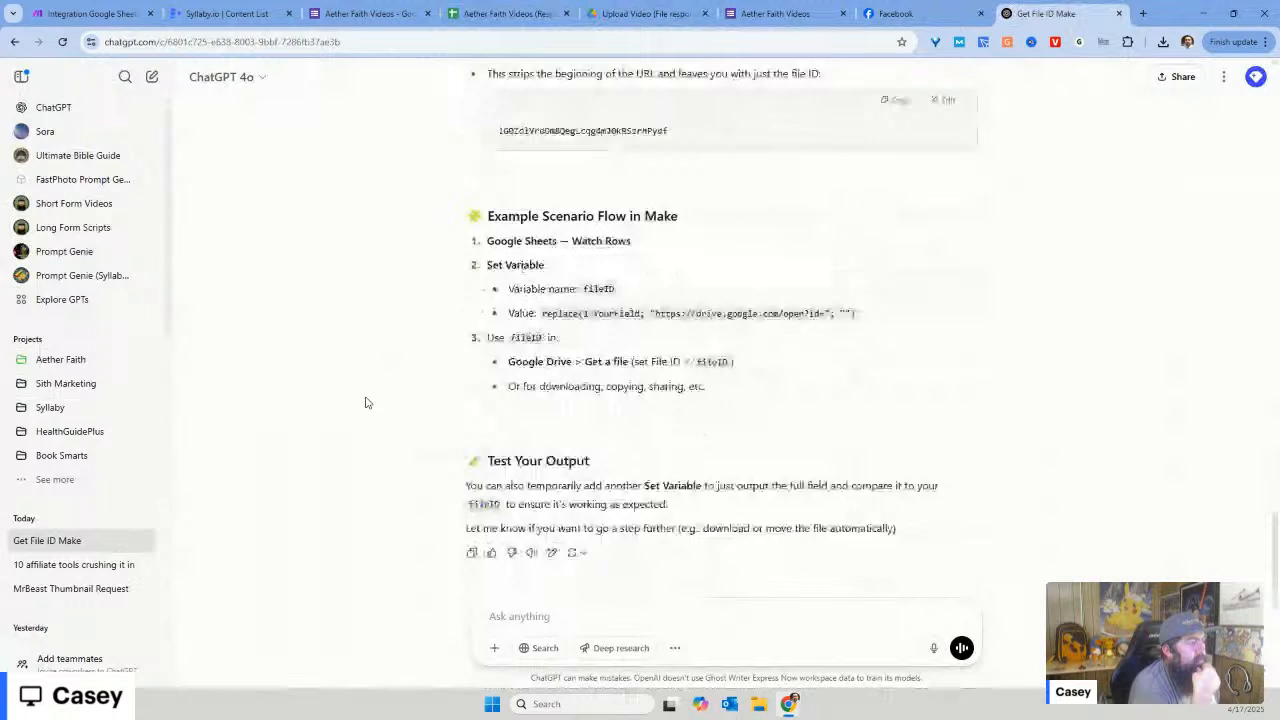
{"action": "scroll", "coordinate": [366, 402], "scroll_direction": "up", "scroll_amount": 2}
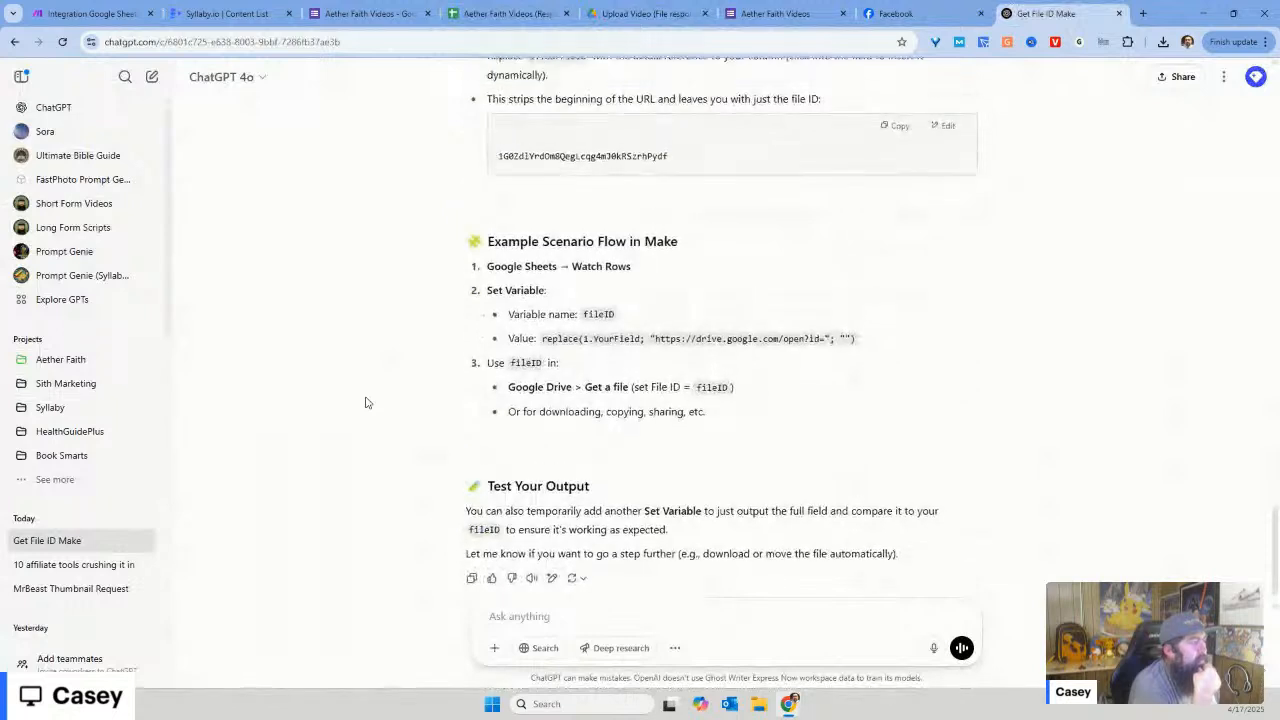
{"action": "scroll", "coordinate": [366, 402], "scroll_direction": "up", "scroll_amount": 1}
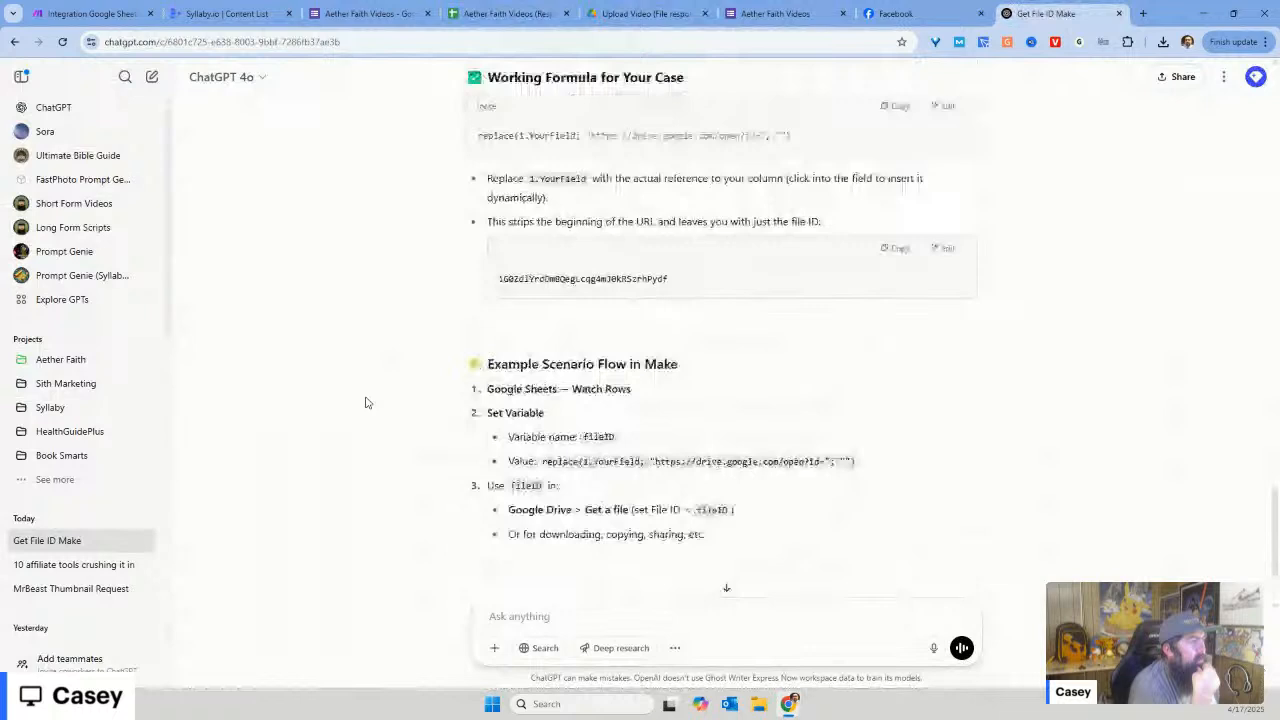
{"action": "scroll", "coordinate": [368, 403], "scroll_direction": "up", "scroll_amount": 1}
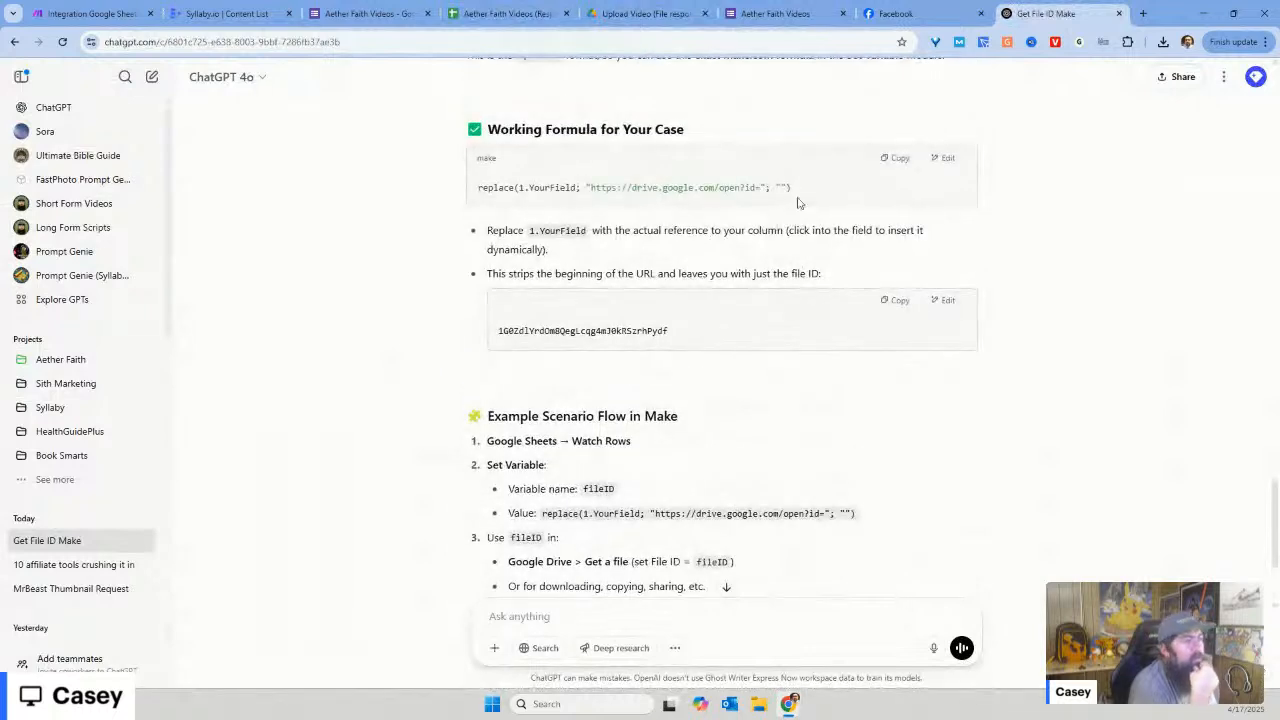
{"action": "left_click", "coordinate": [894, 160]}
{"action": "left_click", "coordinate": [100, 14]}
{"action": "left_click_drag", "start_coordinate": [722, 381], "coordinate": [531, 363]}
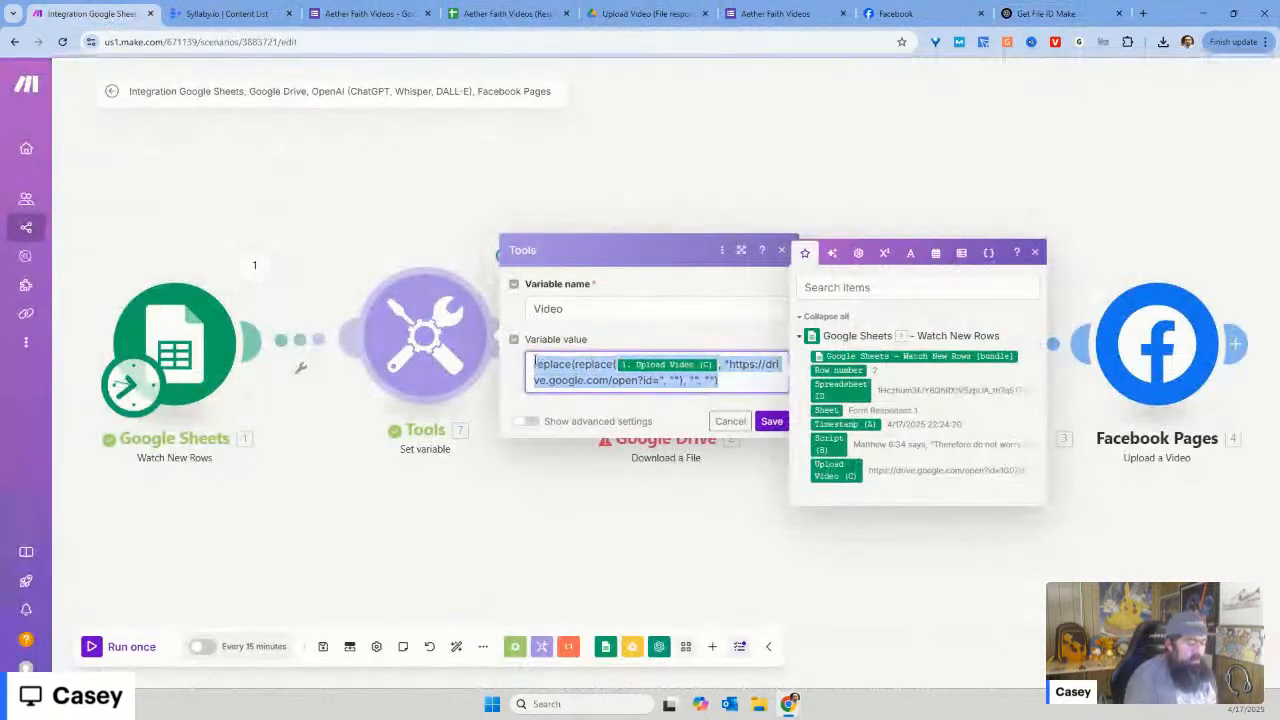
{"action": "key", "text": "ctrl+v"}
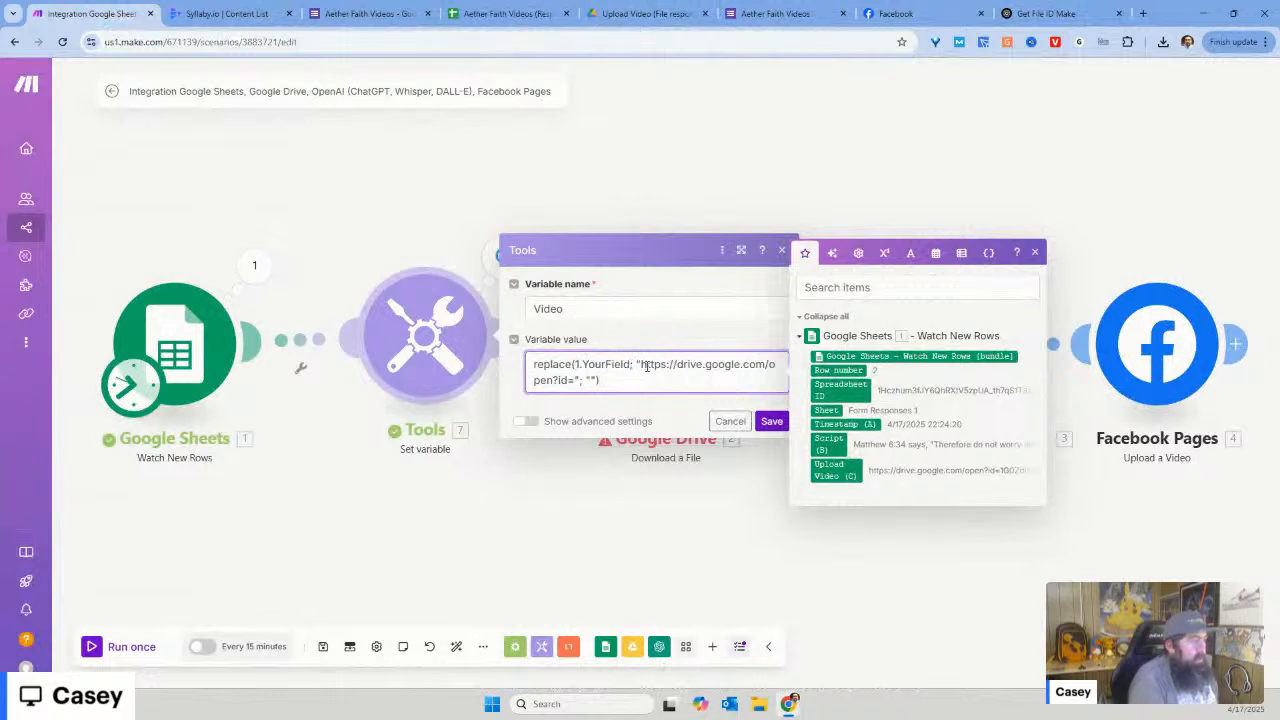
{"action": "left_click_drag", "start_coordinate": [631, 364], "coordinate": [574, 367]}
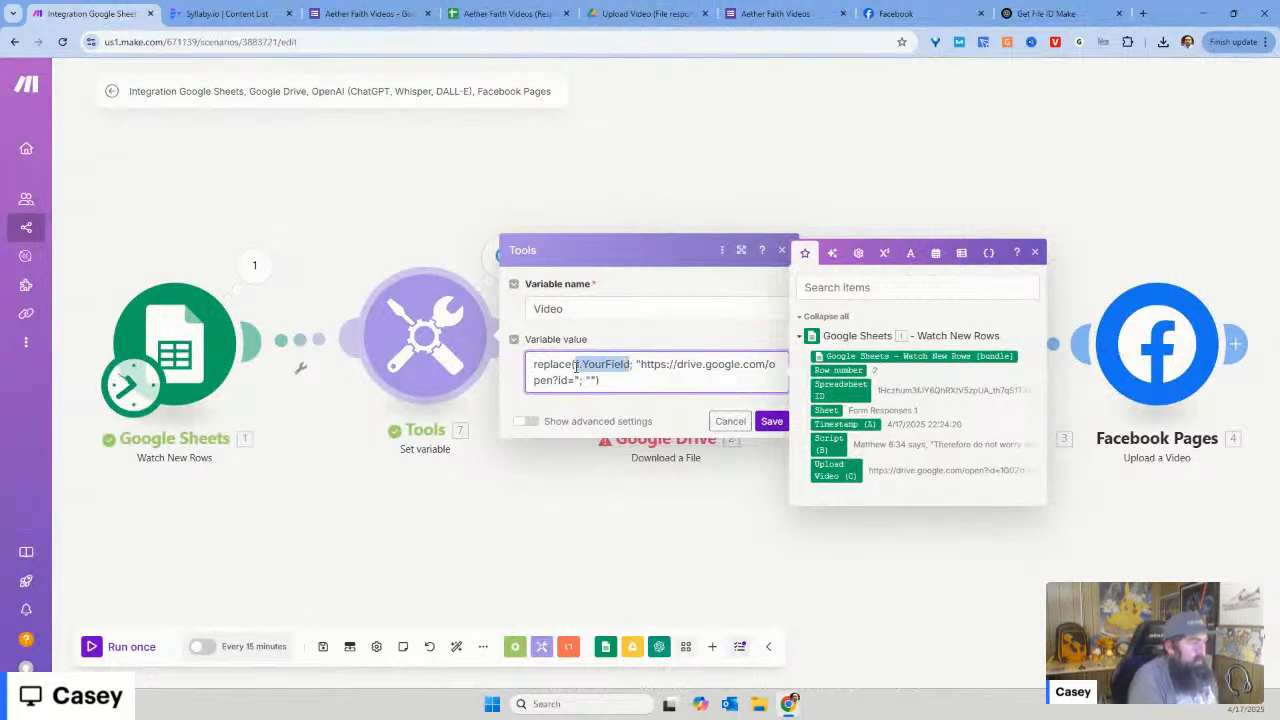
{"action": "key", "text": "BackSpace"}
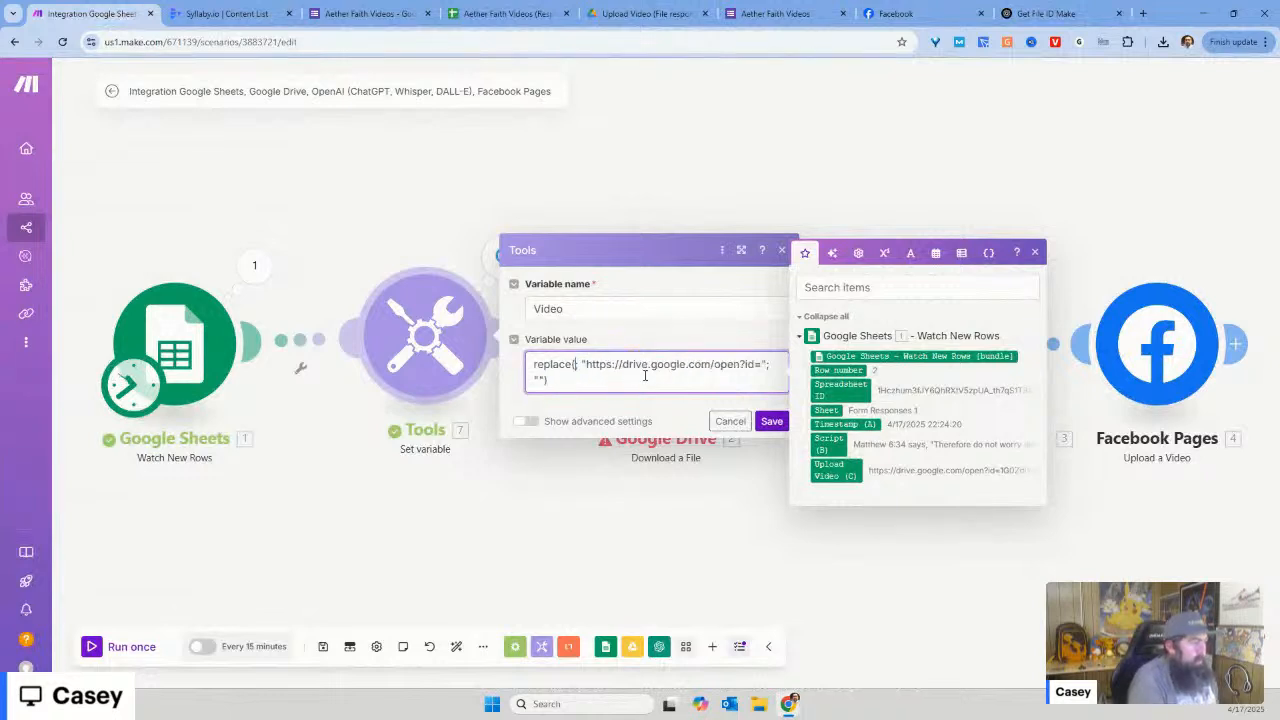
{"action": "left_click", "coordinate": [828, 470]}
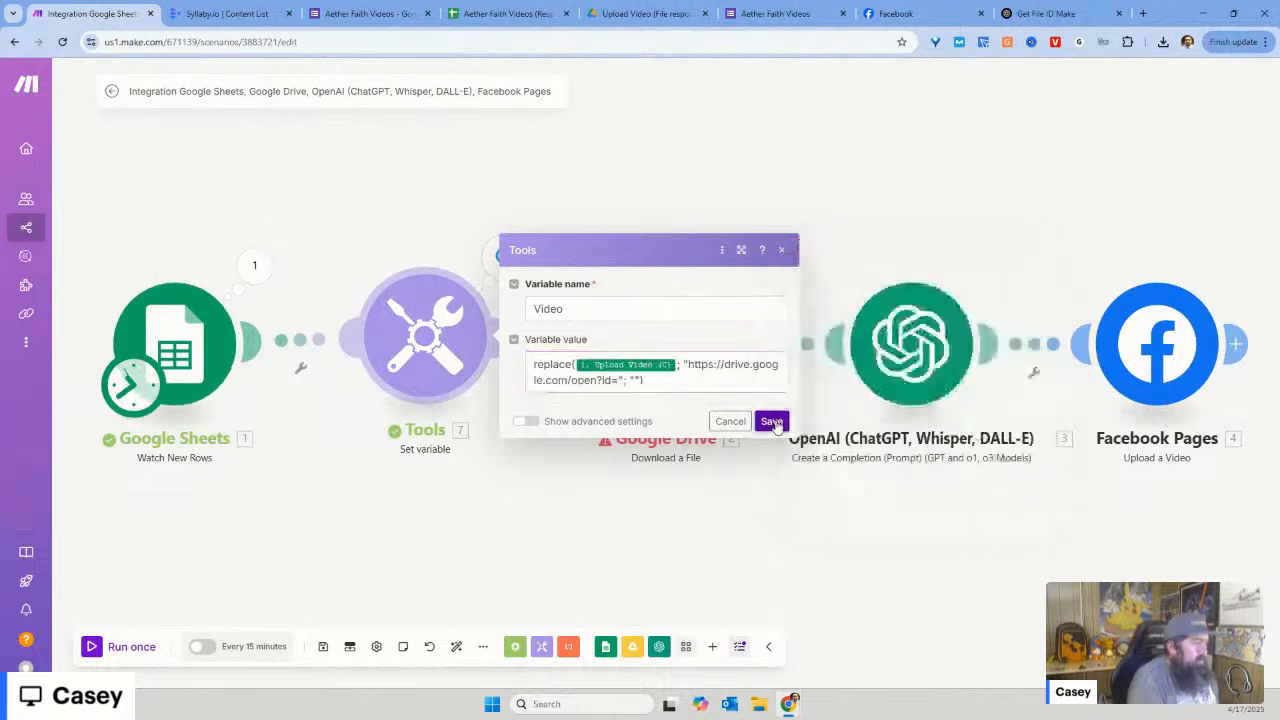
{"action": "left_click", "coordinate": [771, 421]}
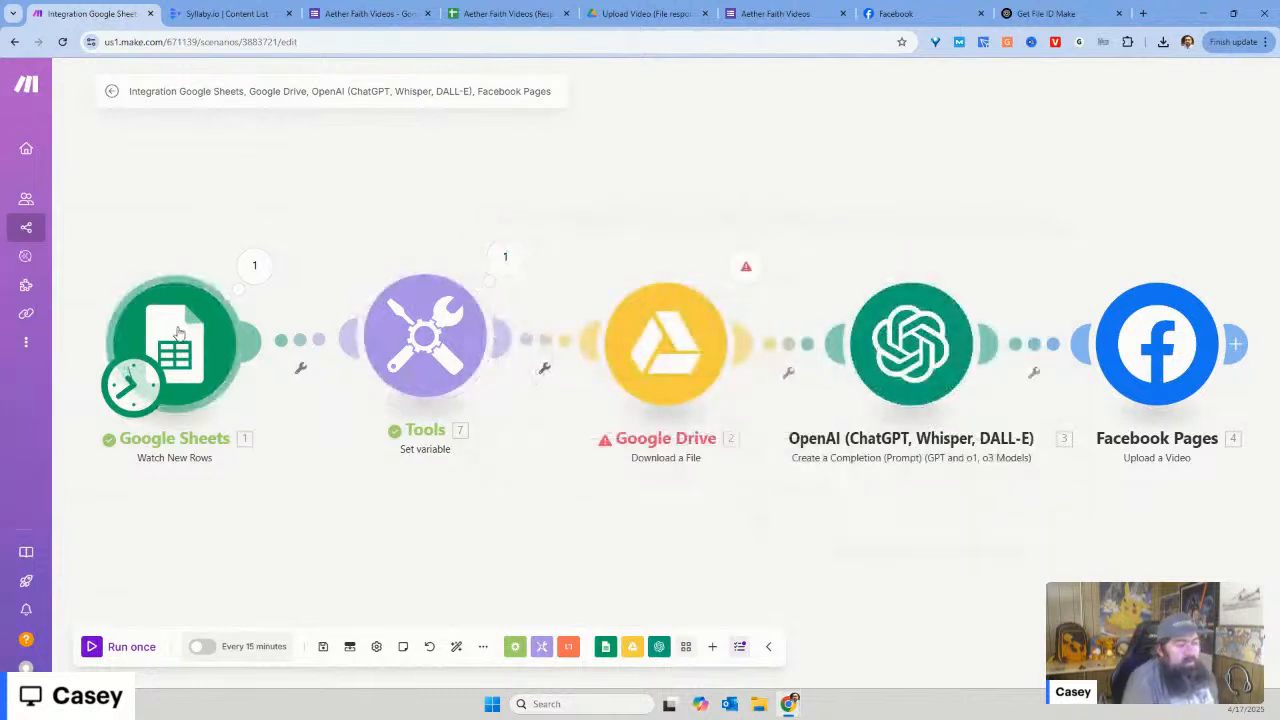
Step: Set the Google Sheets Watch New Rows module to start from All rows
{"action": "right_click", "coordinate": [192, 367]}
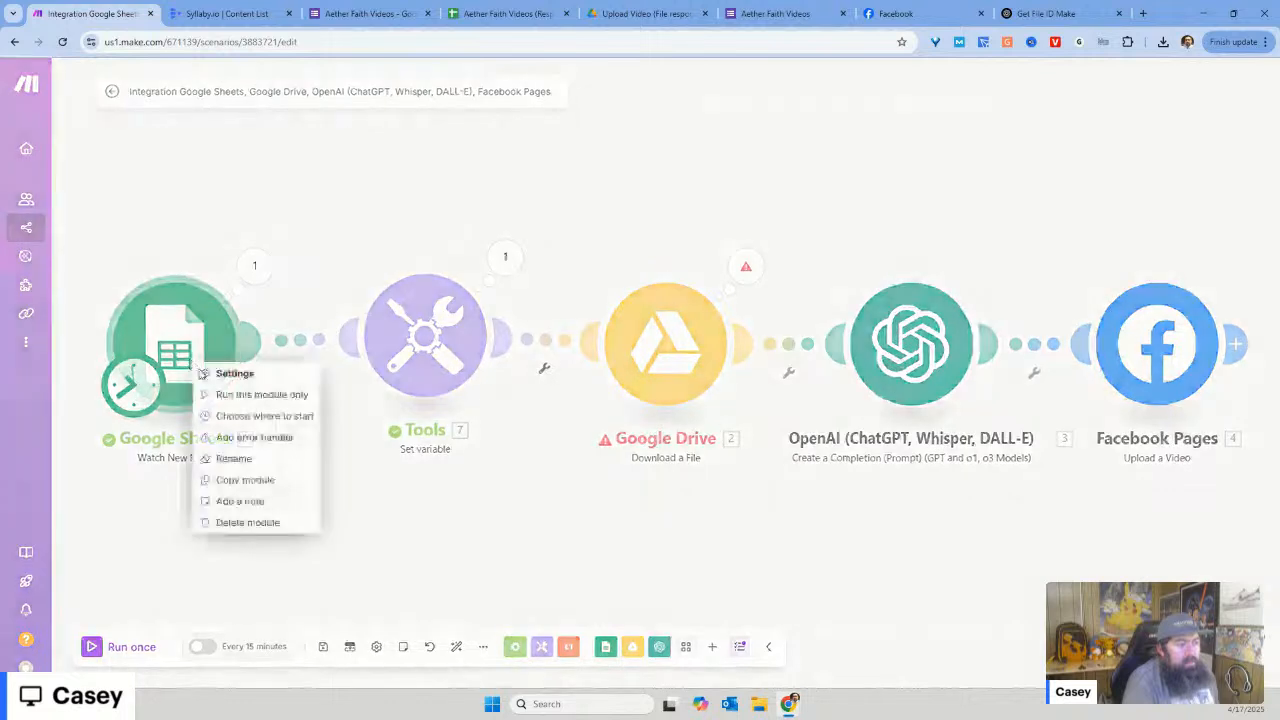
{"action": "left_click", "coordinate": [234, 416]}
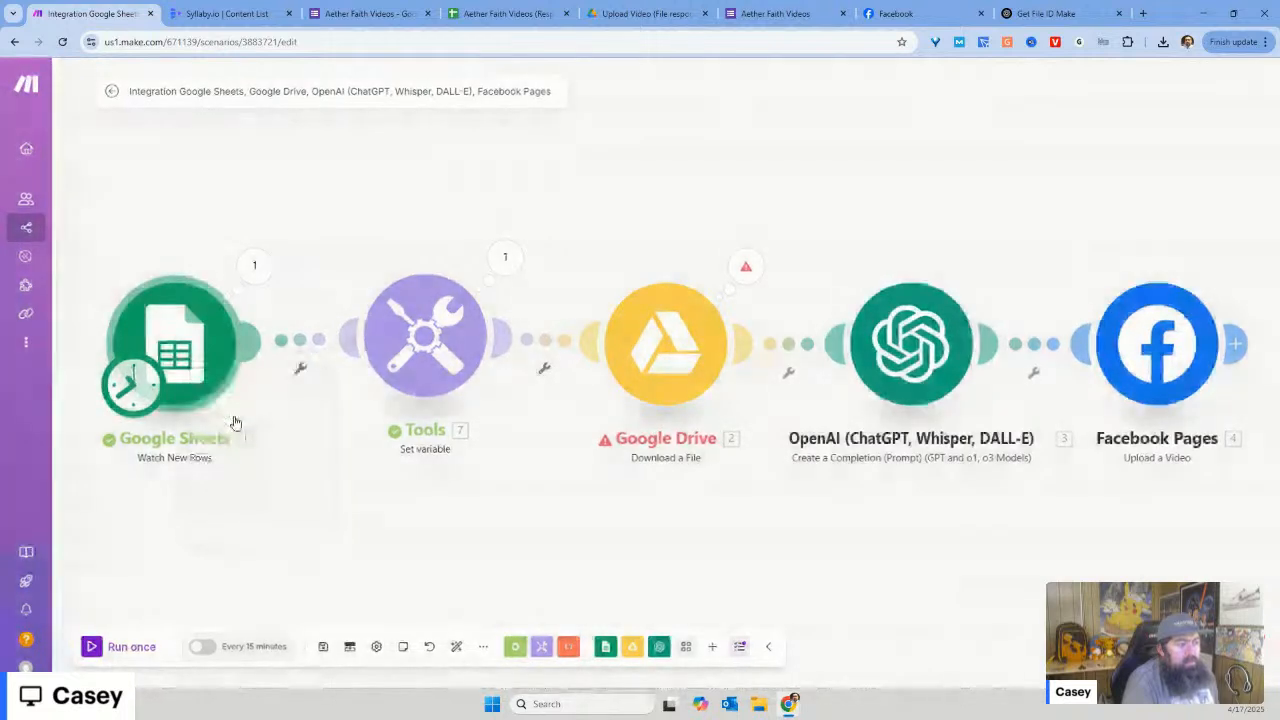
{"action": "left_click", "coordinate": [280, 379]}
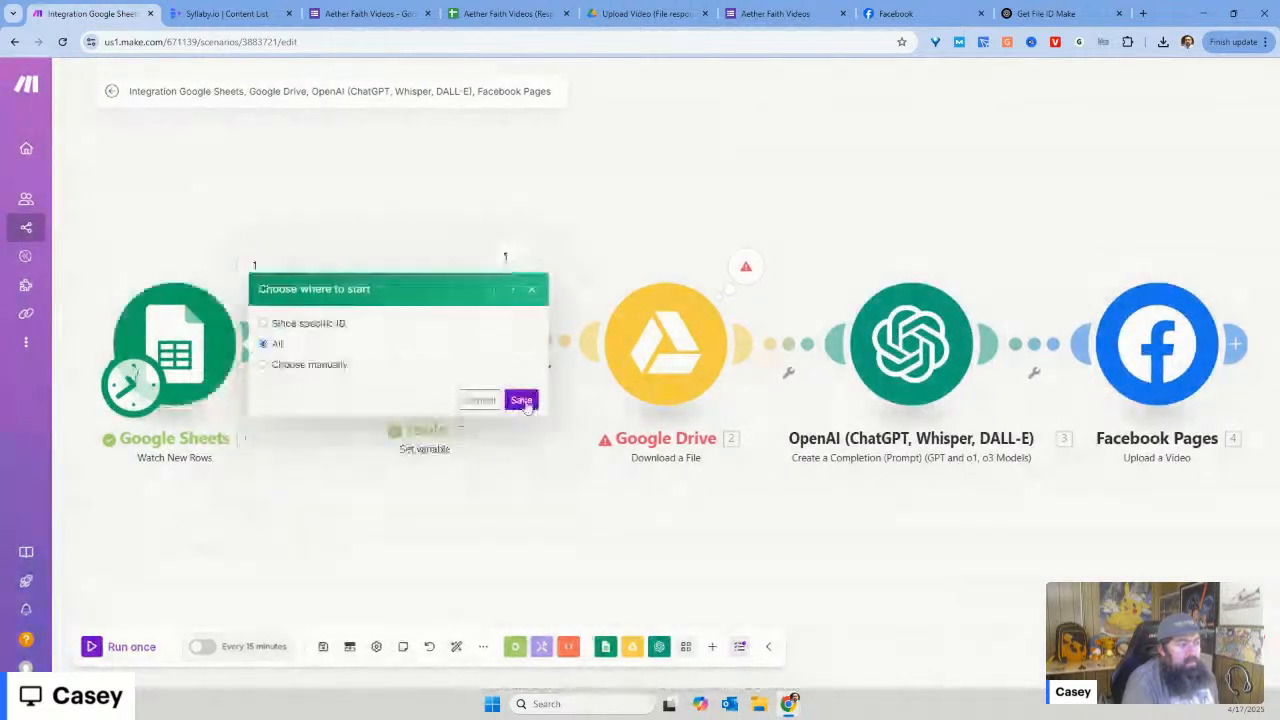
{"action": "left_click", "coordinate": [521, 435]}
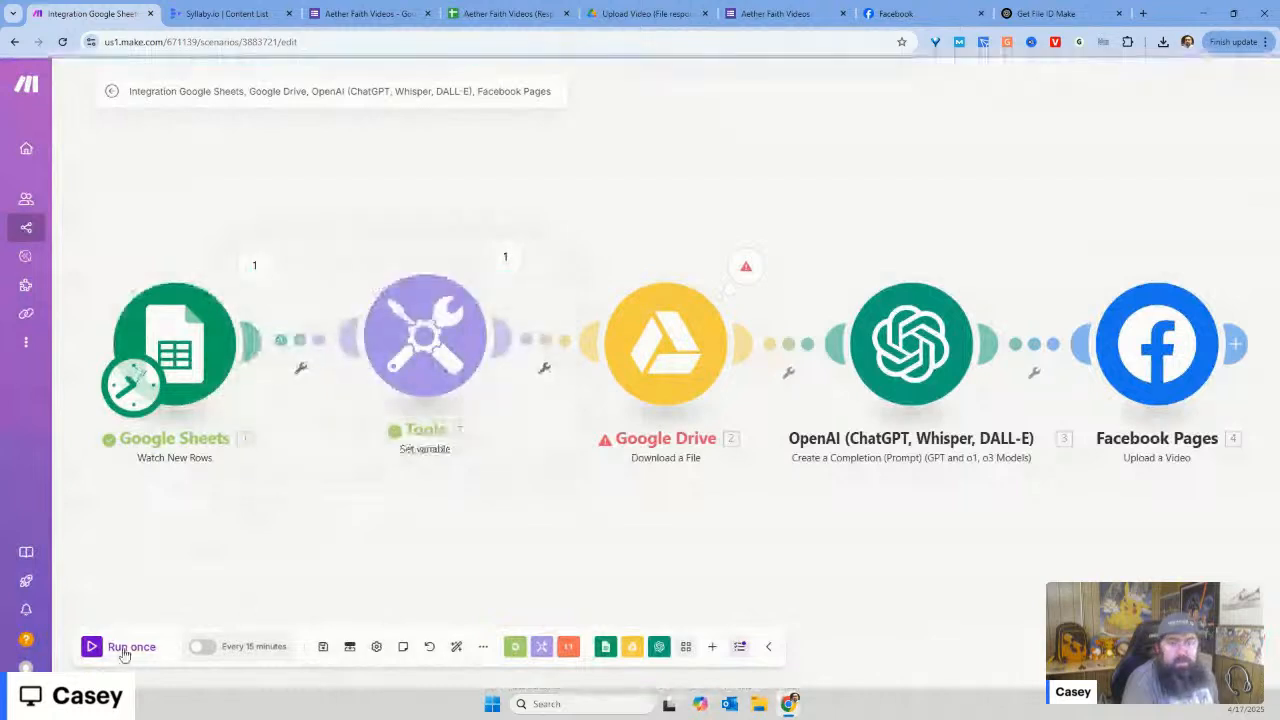
Step: Check the Google Drive module's File ID mapping, run the scenario once, and inspect that module's execution details
{"action": "left_click", "coordinate": [634, 342]}
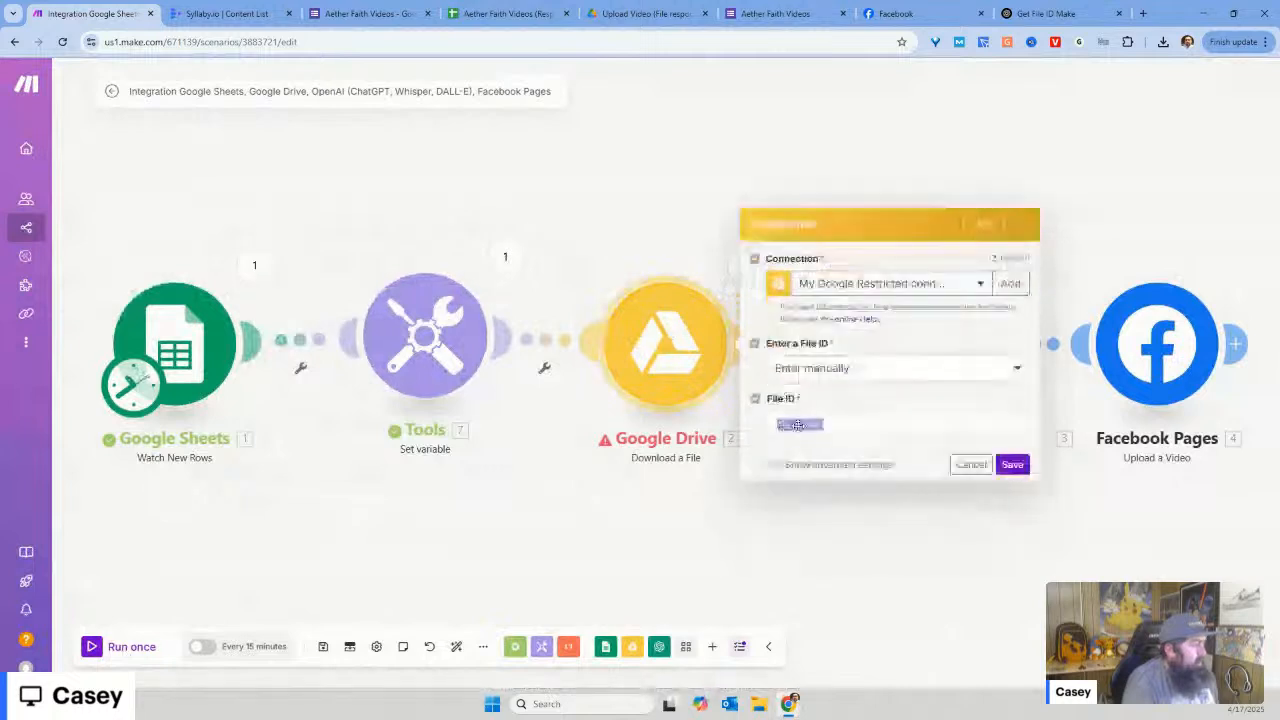
{"action": "left_click", "coordinate": [968, 465]}
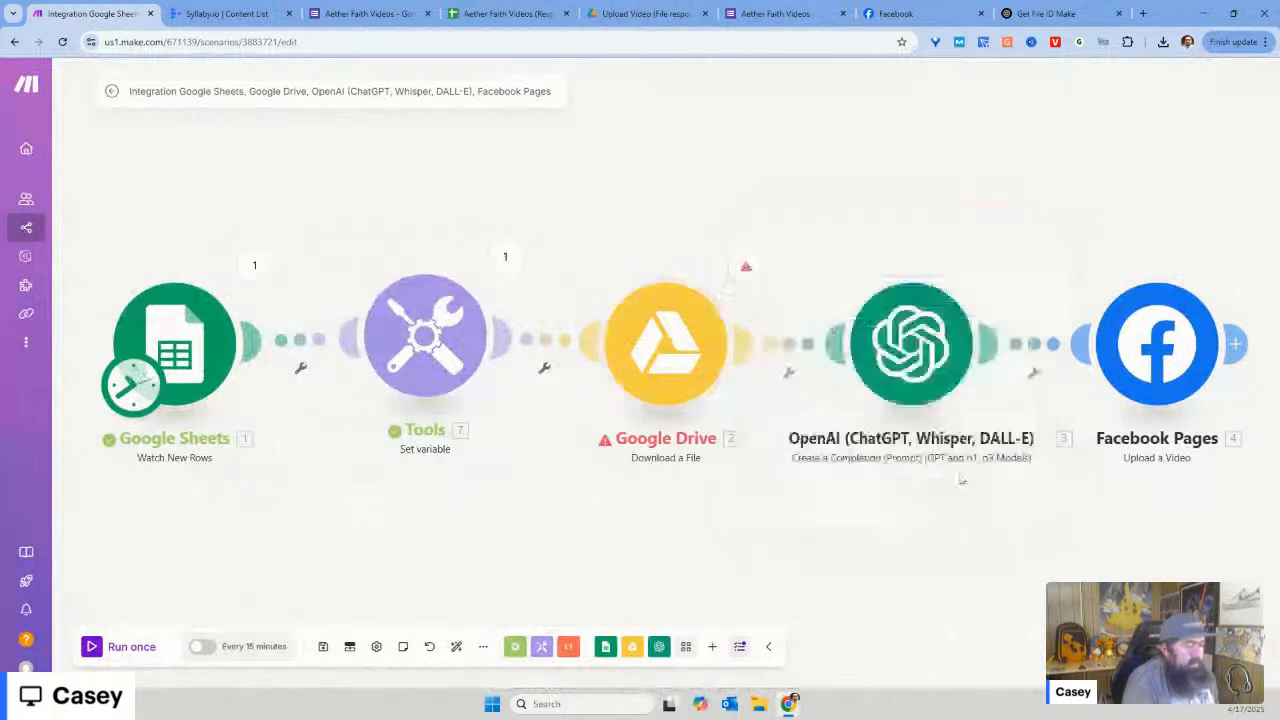
{"action": "left_click", "coordinate": [118, 648]}
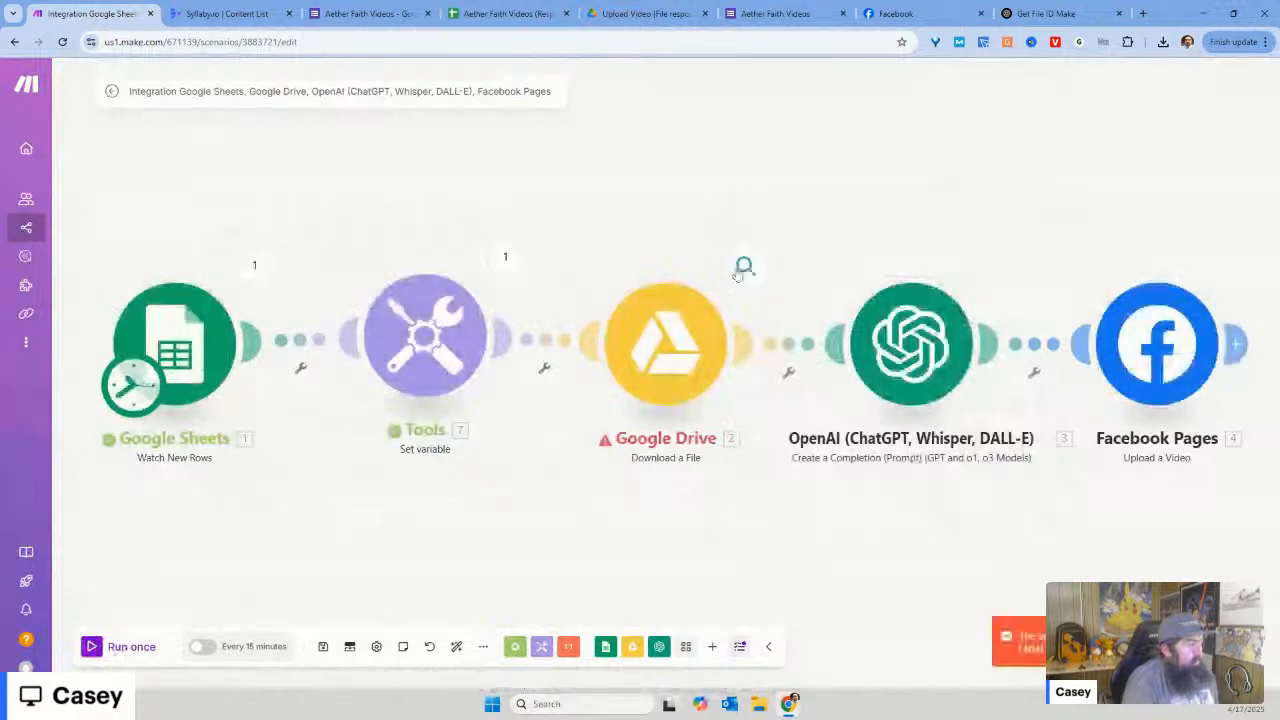
{"action": "left_click", "coordinate": [745, 266]}
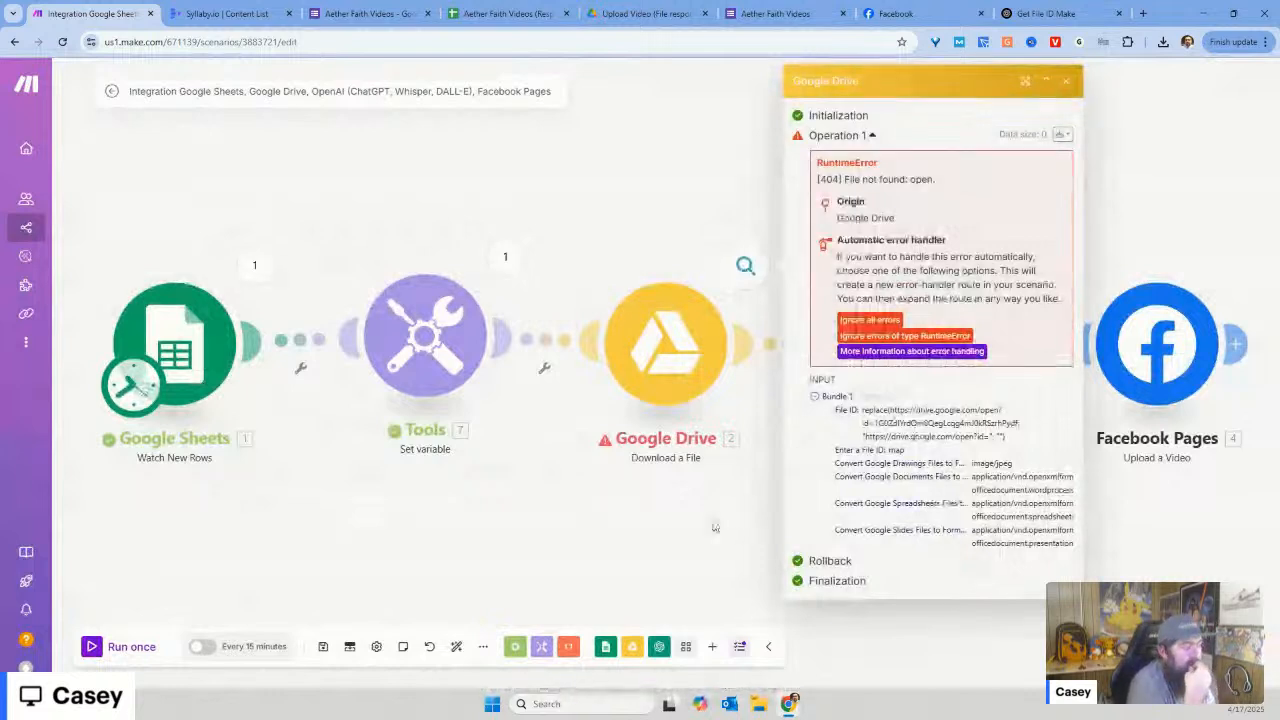
Step: Replace the Google Drive module's File ID mapping with the whole Tools - Set variable bundle and save
{"action": "left_click", "coordinate": [715, 527]}
{"action": "left_click", "coordinate": [694, 323]}
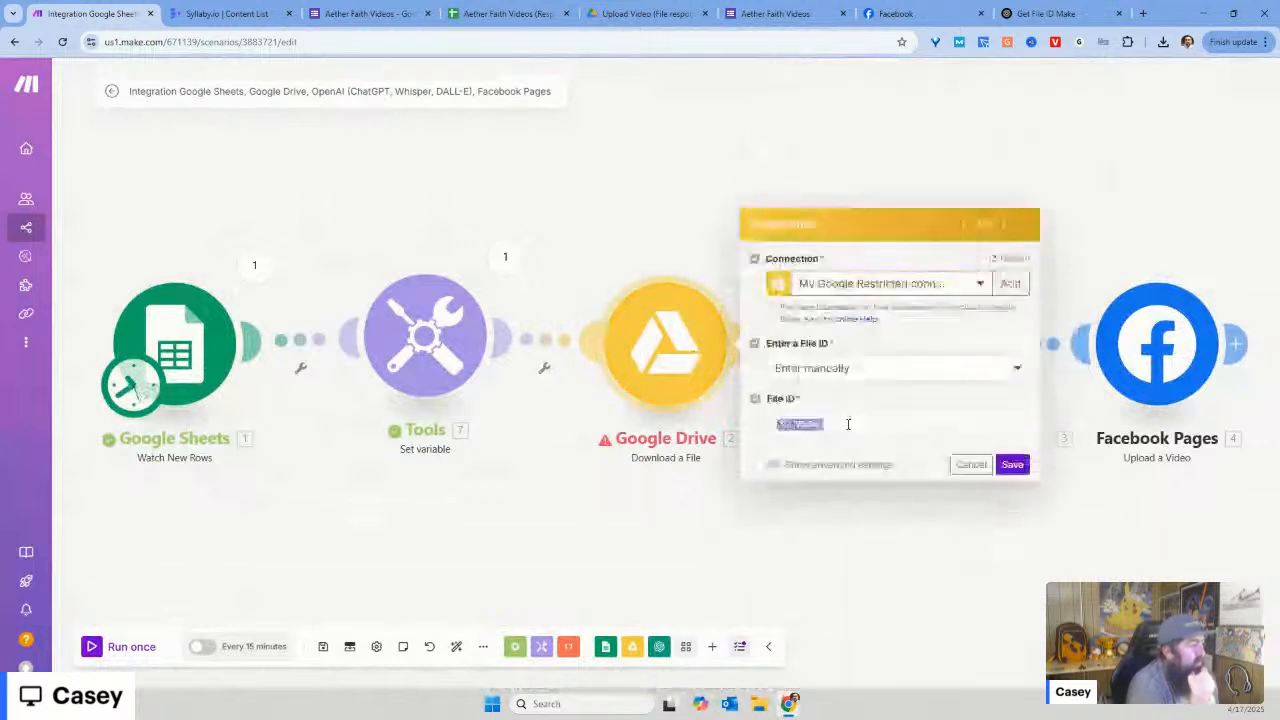
{"action": "left_click", "coordinate": [848, 424]}
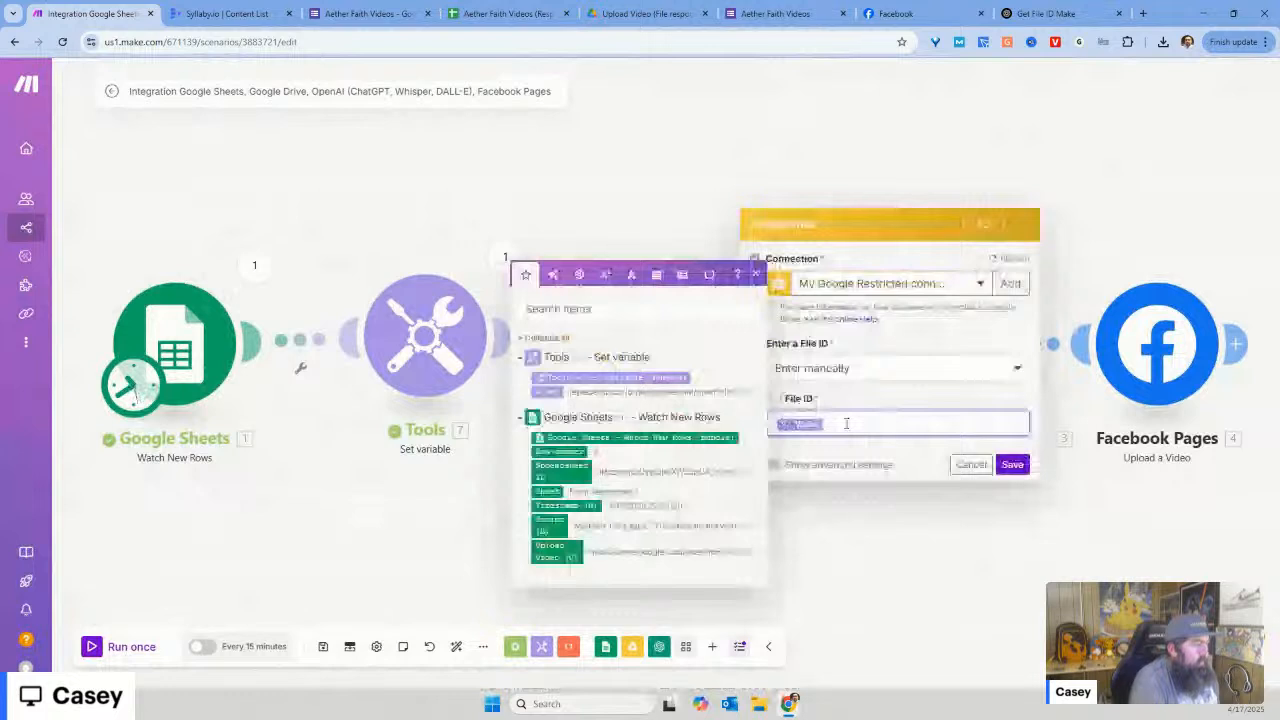
{"action": "key", "text": "BackSpace"}
{"action": "left_click", "coordinate": [671, 376]}
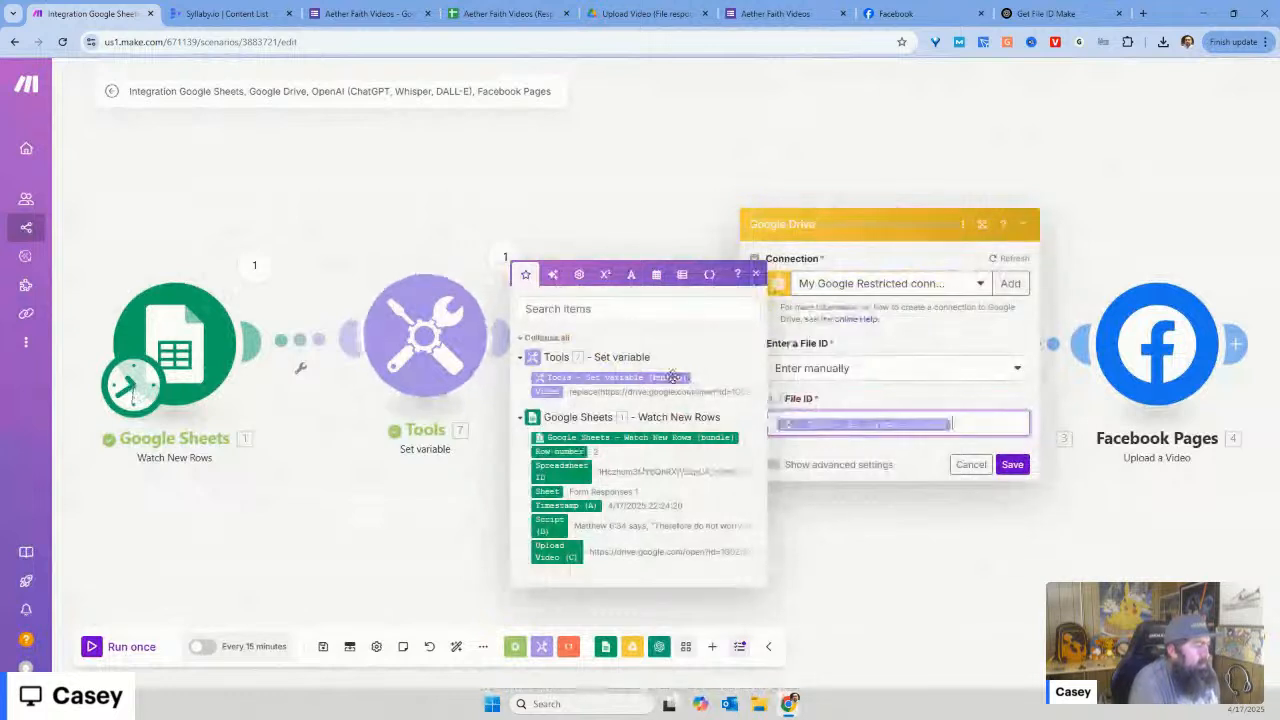
{"action": "left_click", "coordinate": [1013, 465]}
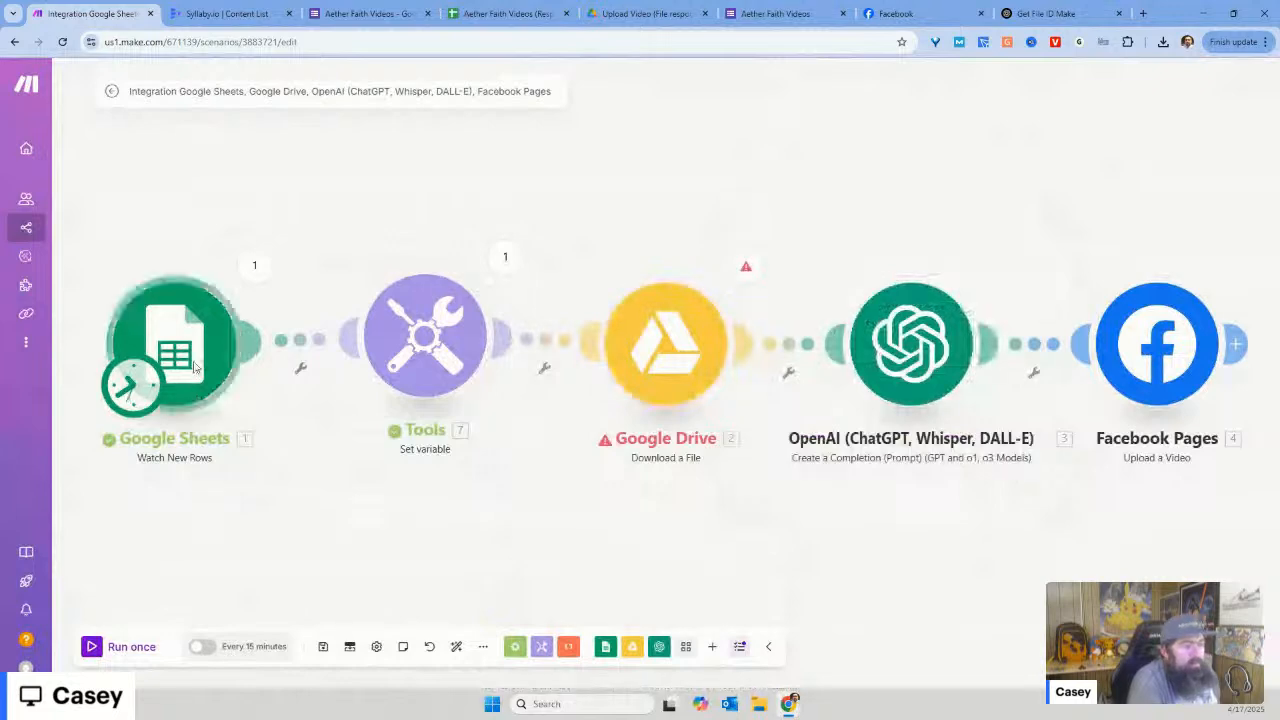
Step: Reset the Google Sheets trigger's starting point to All so the existing responses are processed again
{"action": "right_click", "coordinate": [196, 367]}
{"action": "left_click", "coordinate": [246, 419]}
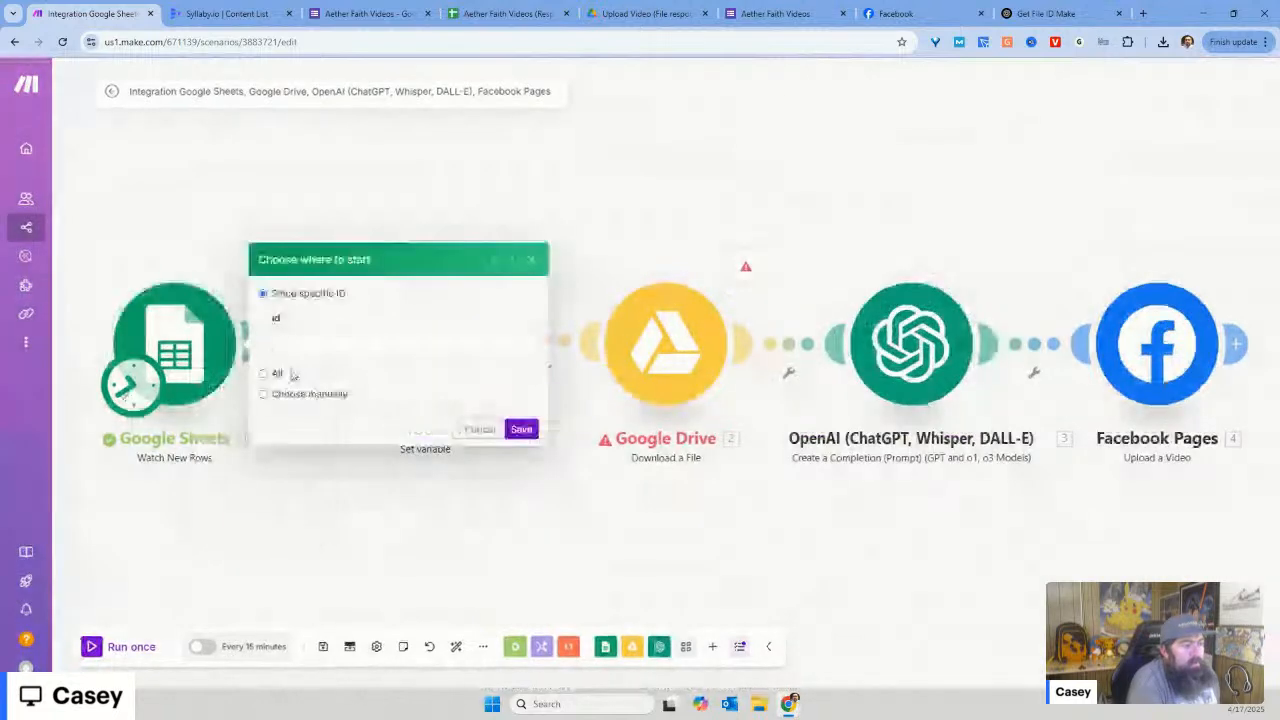
{"action": "left_click", "coordinate": [290, 374]}
{"action": "left_click", "coordinate": [521, 368]}
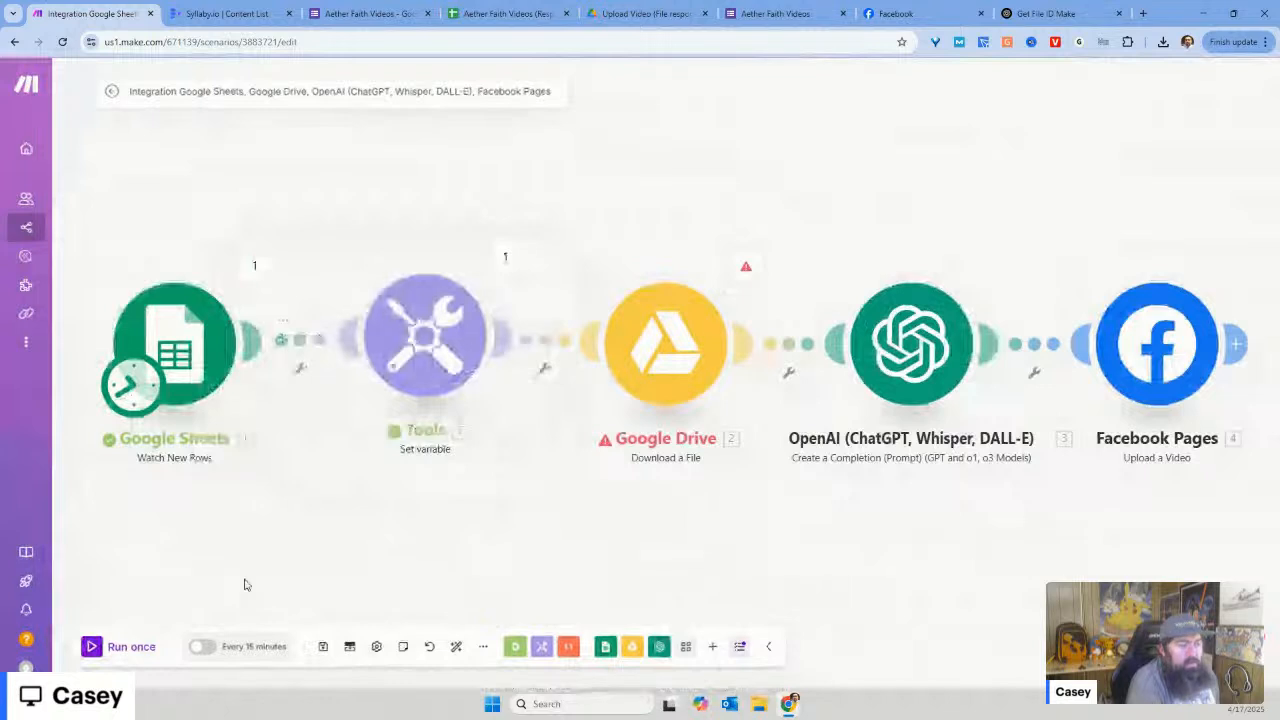
Step: Run the scenario once with the bundle mapped as File ID and examine the Google Drive module's execution details
{"action": "left_click", "coordinate": [148, 649]}
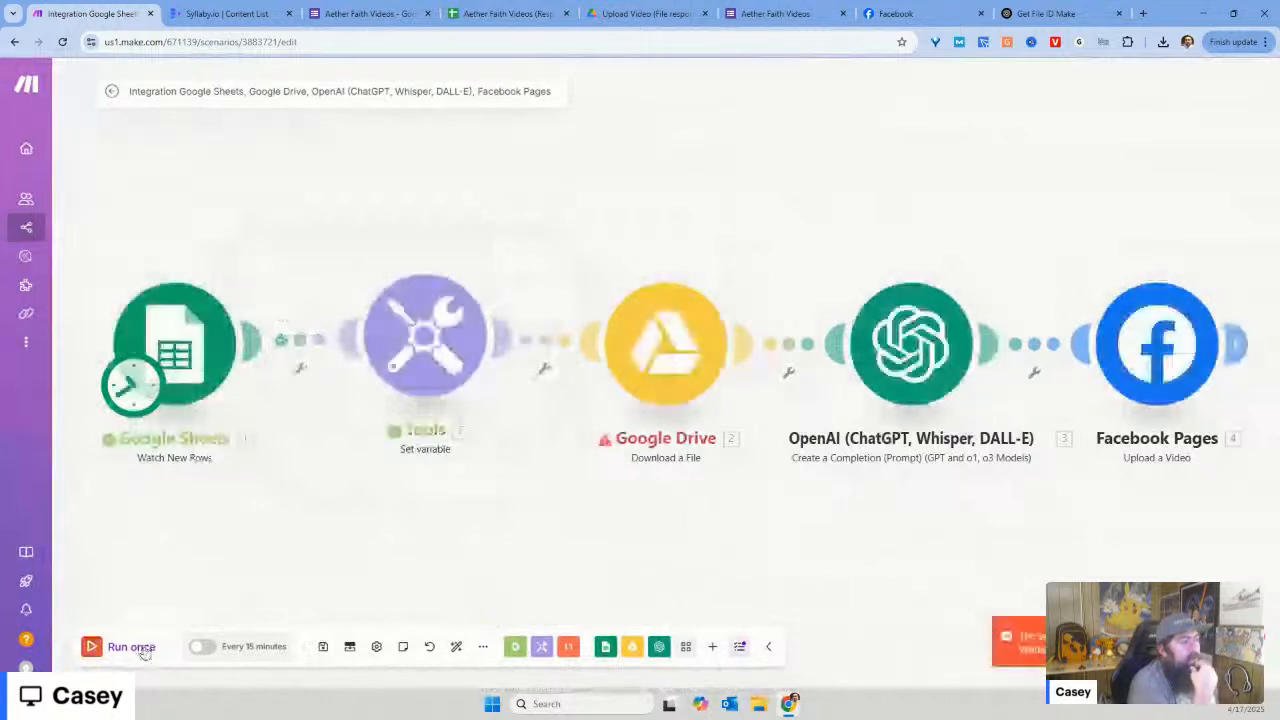
{"action": "left_click", "coordinate": [745, 266]}
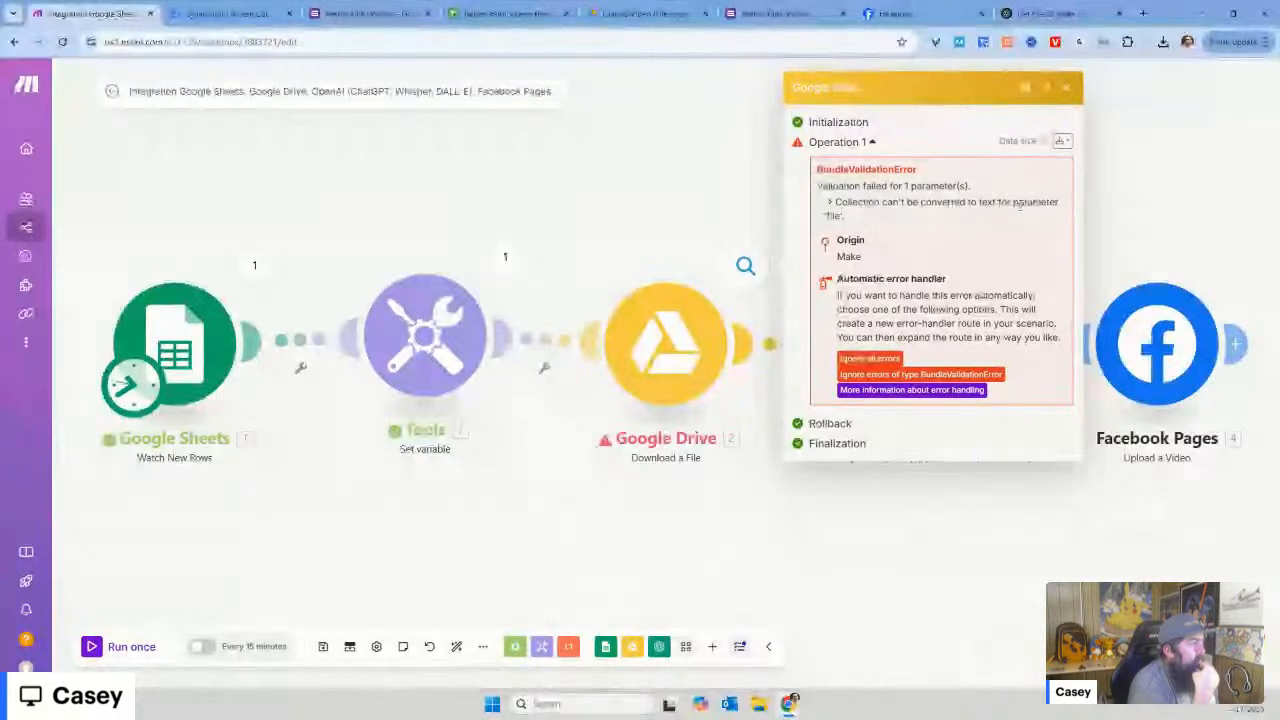
{"action": "left_click", "coordinate": [699, 353]}
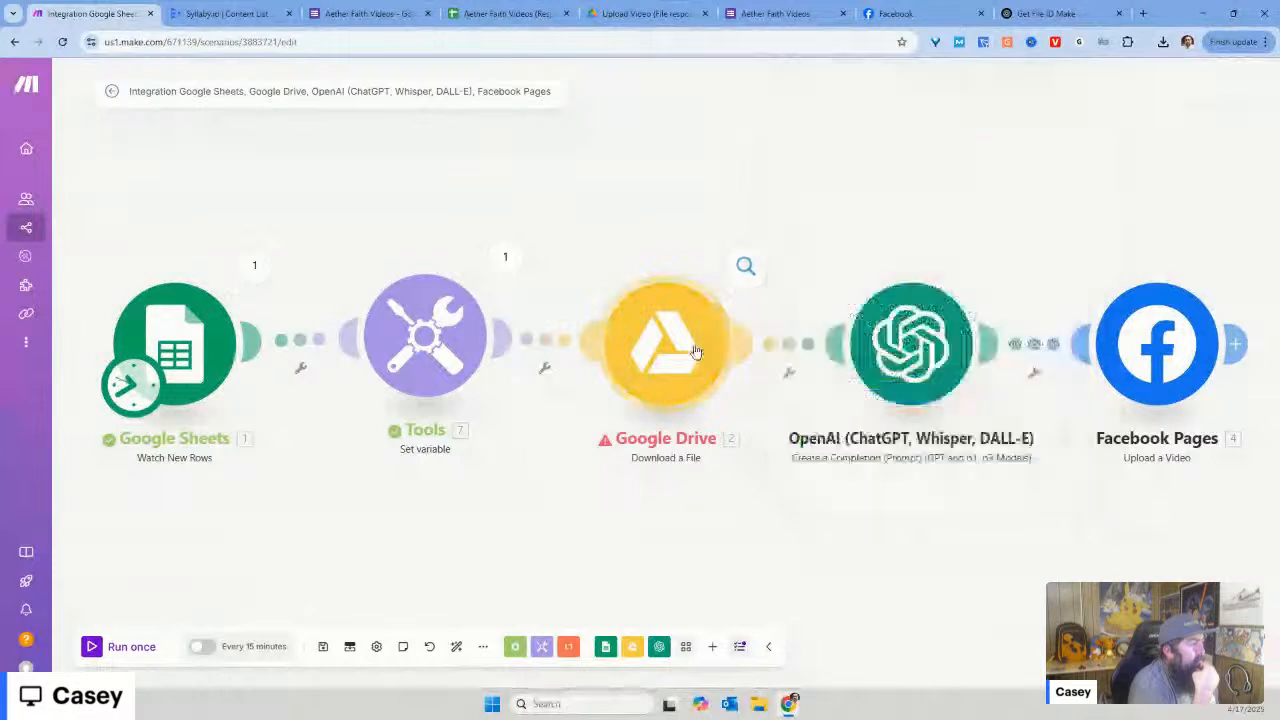
{"action": "left_click", "coordinate": [738, 259]}
{"action": "left_click", "coordinate": [740, 262]}
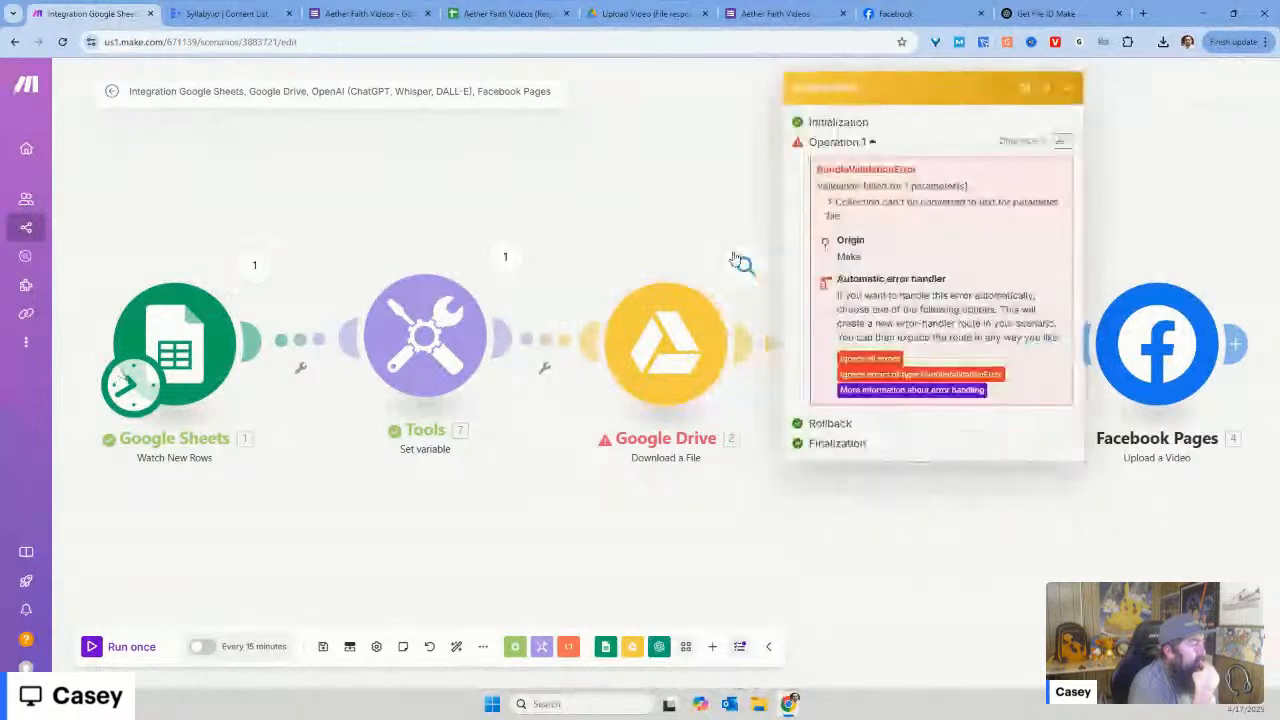
{"action": "left_click", "coordinate": [740, 262]}
{"action": "left_click", "coordinate": [684, 336]}
{"action": "left_click", "coordinate": [664, 232]}
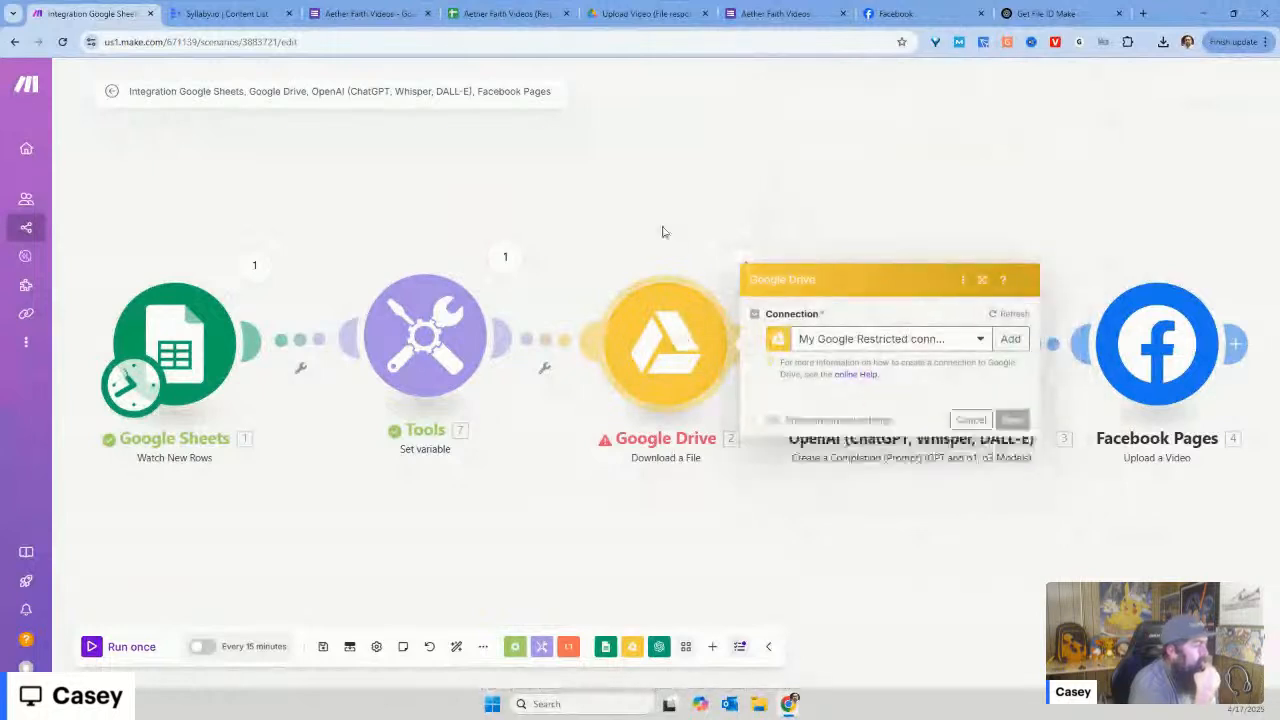
Step: Examine the Set Variable module's input and output bundles and compare them with ChatGPT's formula and example scenario flow
{"action": "left_click", "coordinate": [504, 260]}
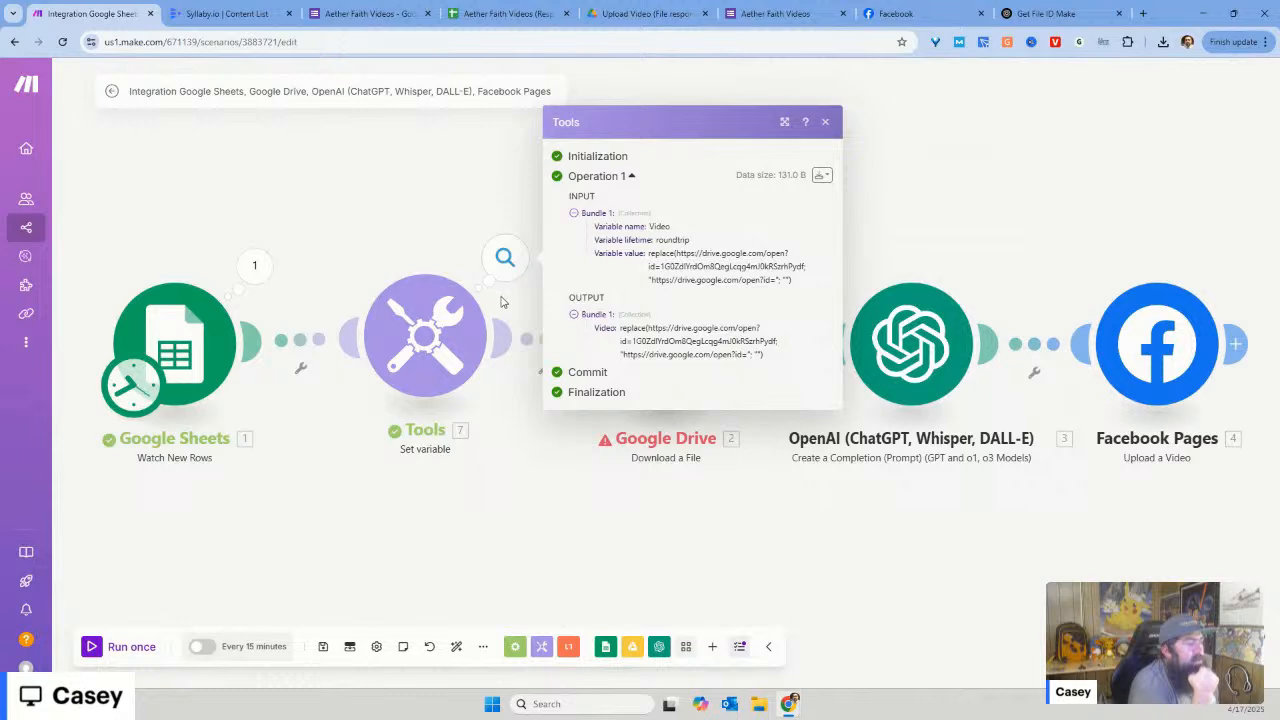
{"action": "left_click", "coordinate": [1040, 13]}
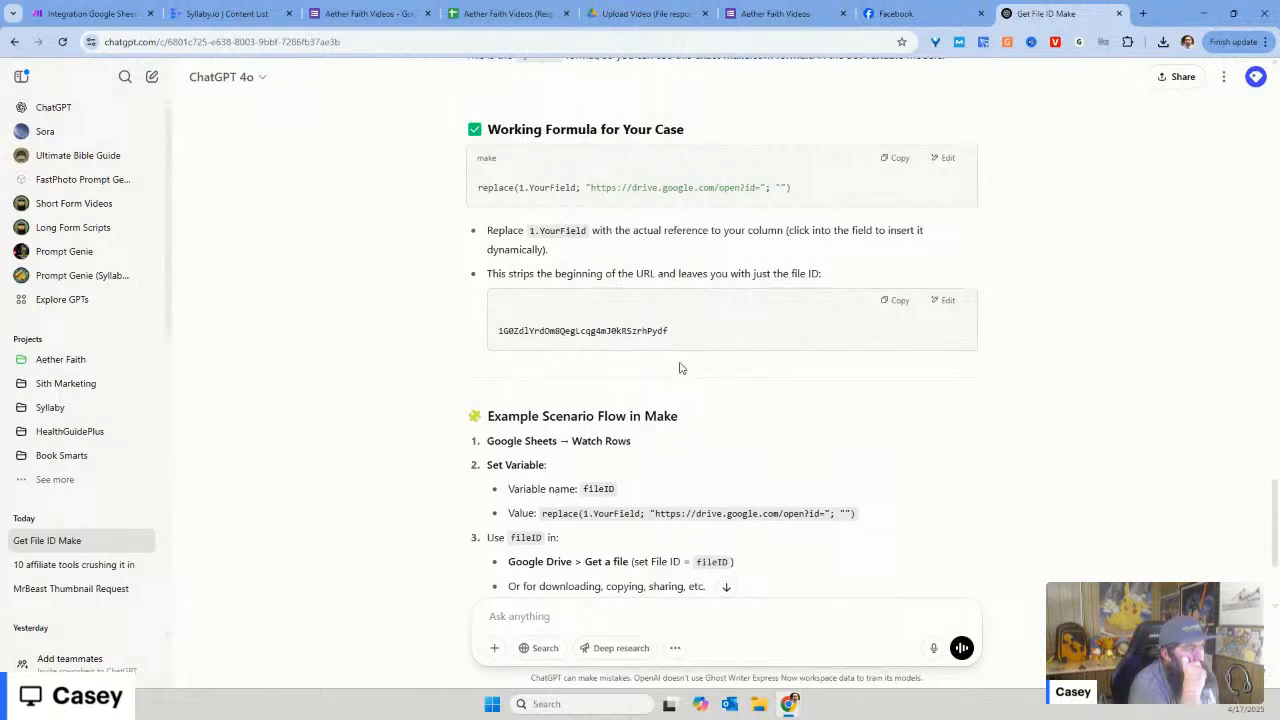
{"action": "scroll", "coordinate": [679, 368], "scroll_direction": "down", "scroll_amount": 2}
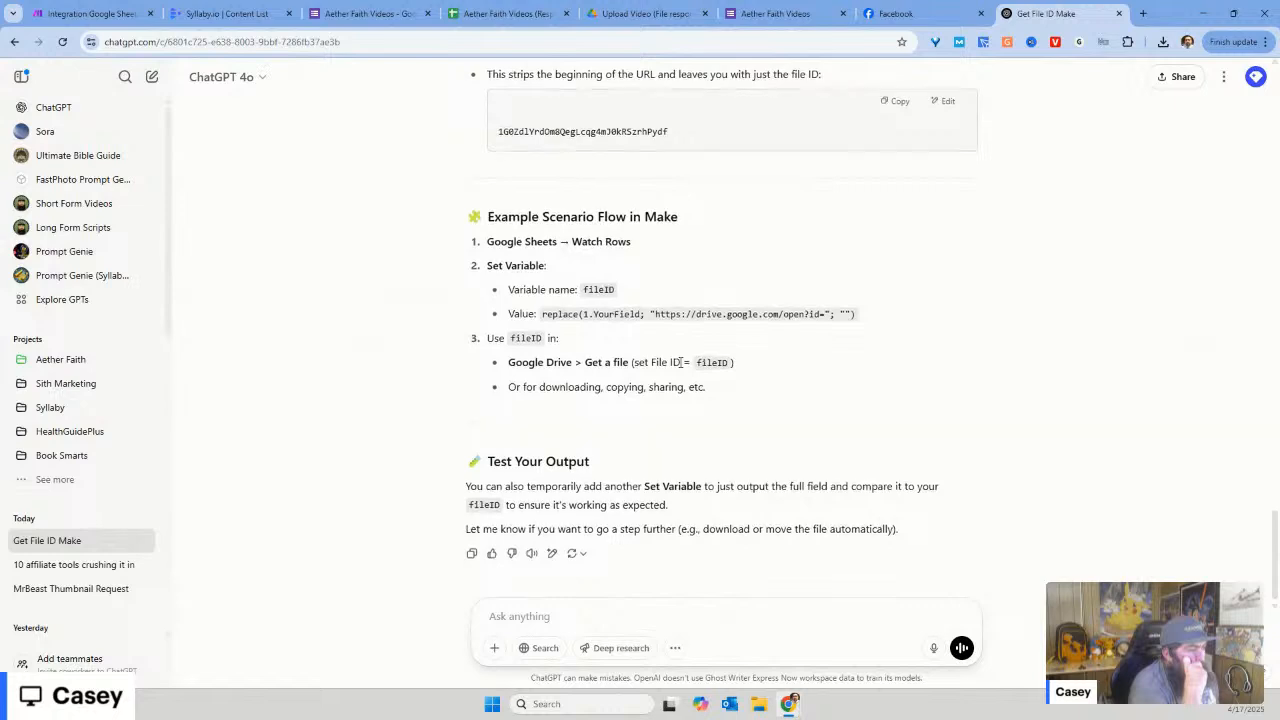
Step: Review ChatGPT's working replace formula and URL format for the Set Variable module
{"action": "scroll", "coordinate": [680, 365], "scroll_direction": "up", "scroll_amount": 1}
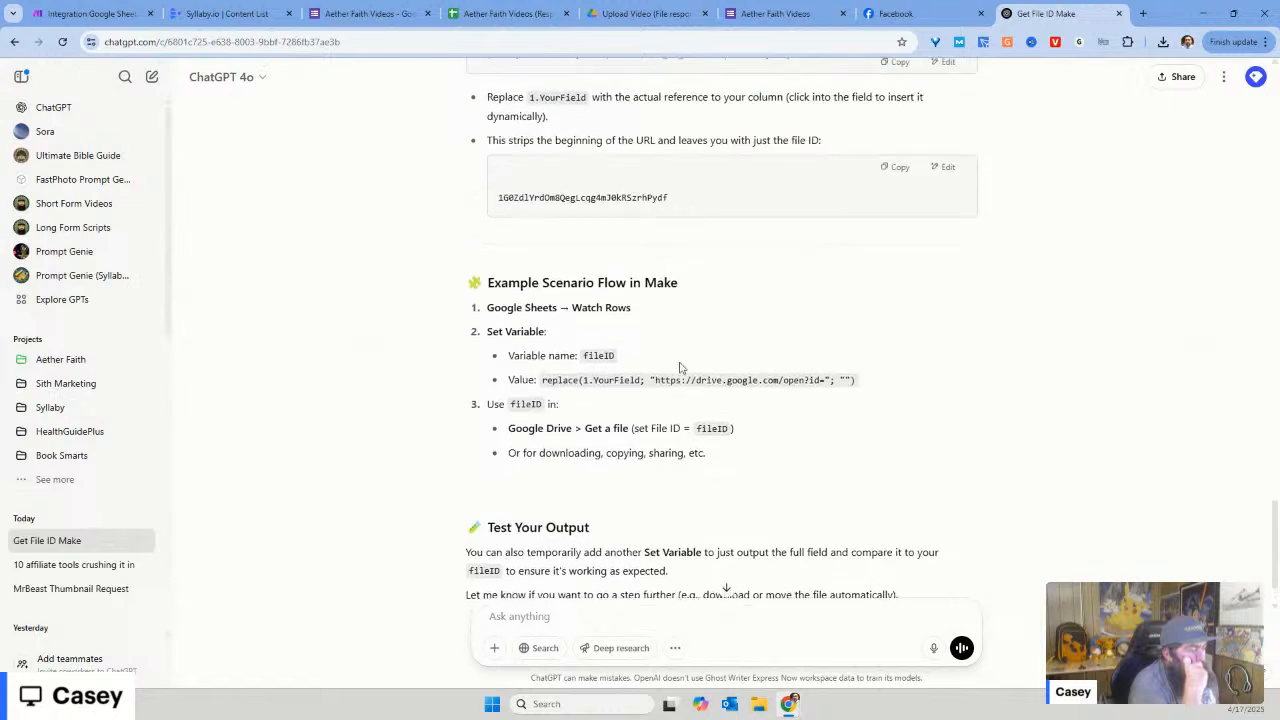
{"action": "scroll", "coordinate": [679, 368], "scroll_direction": "up", "scroll_amount": 1}
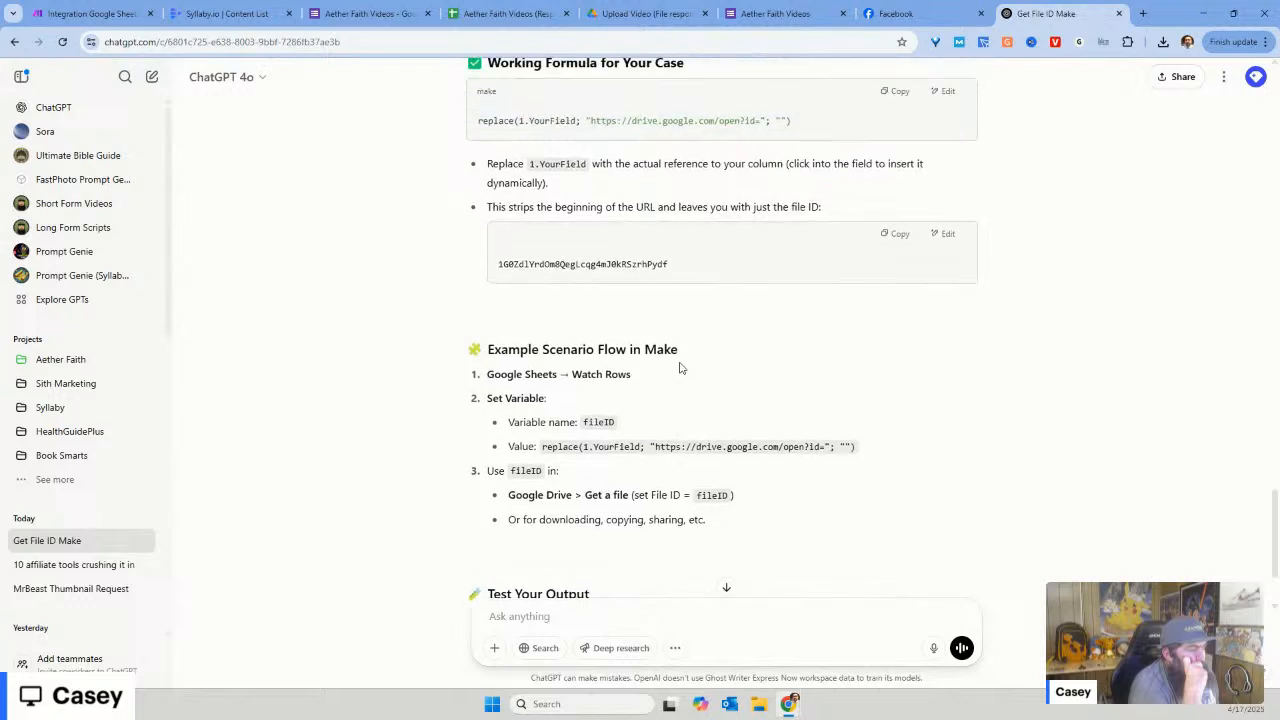
{"action": "scroll", "coordinate": [679, 368], "scroll_direction": "up", "scroll_amount": 3}
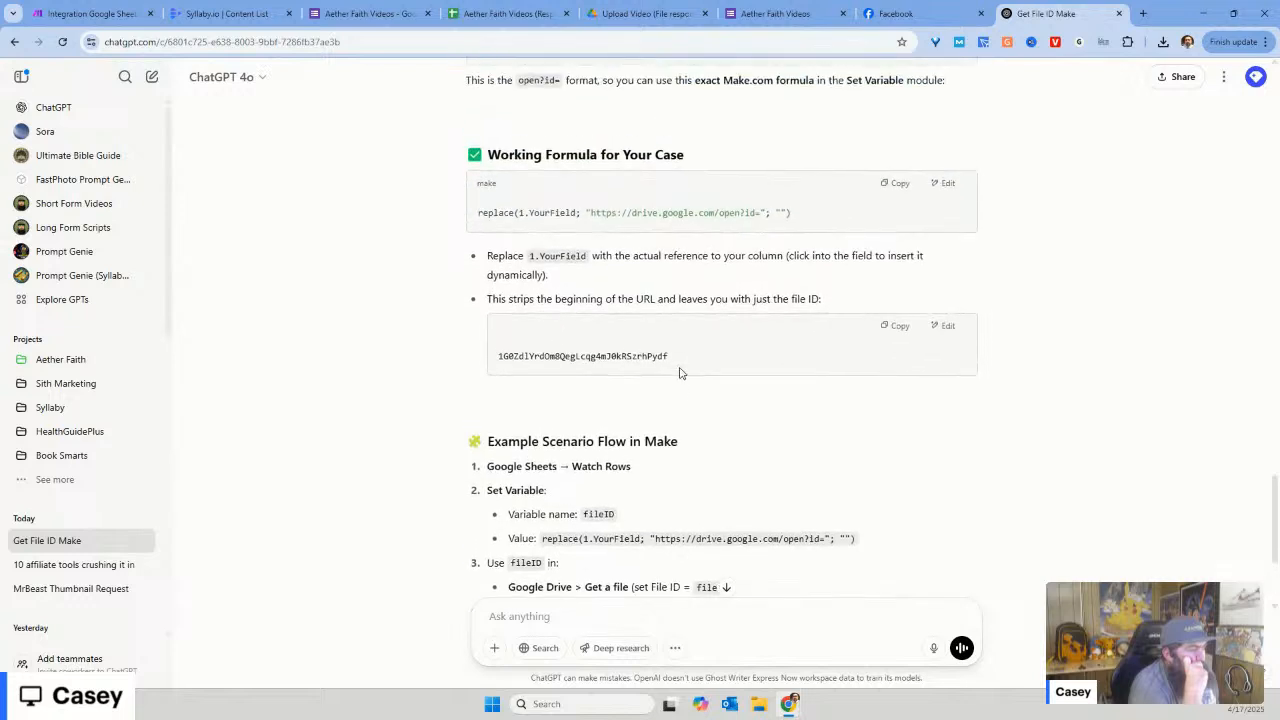
{"action": "scroll", "coordinate": [680, 368], "scroll_direction": "up", "scroll_amount": 2}
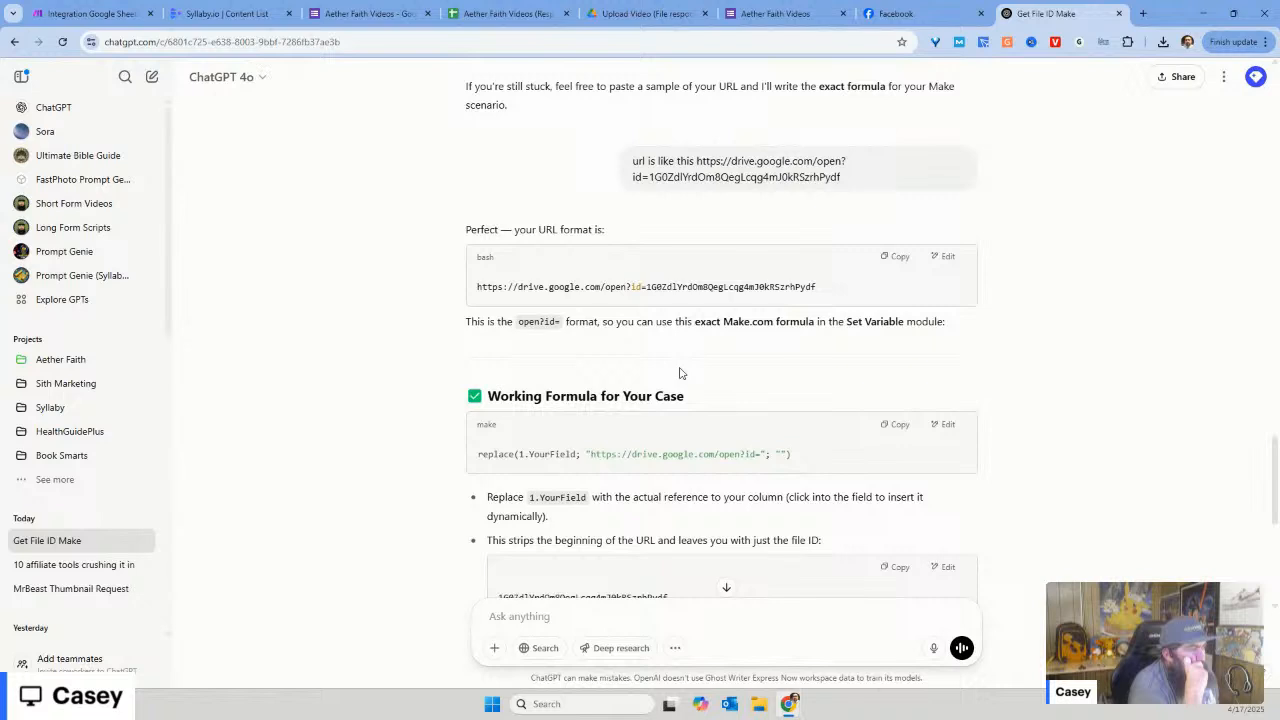
{"action": "scroll", "coordinate": [680, 373], "scroll_direction": "down", "scroll_amount": 1}
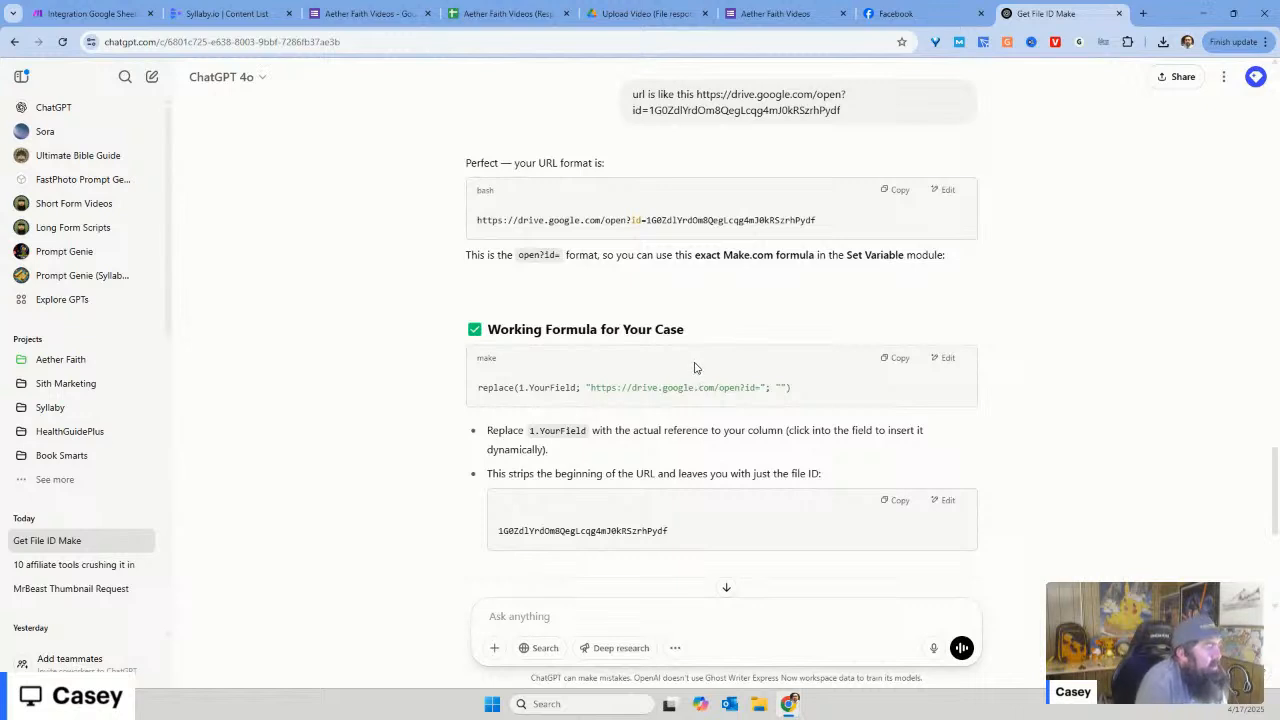
{"action": "left_click", "coordinate": [928, 14]}
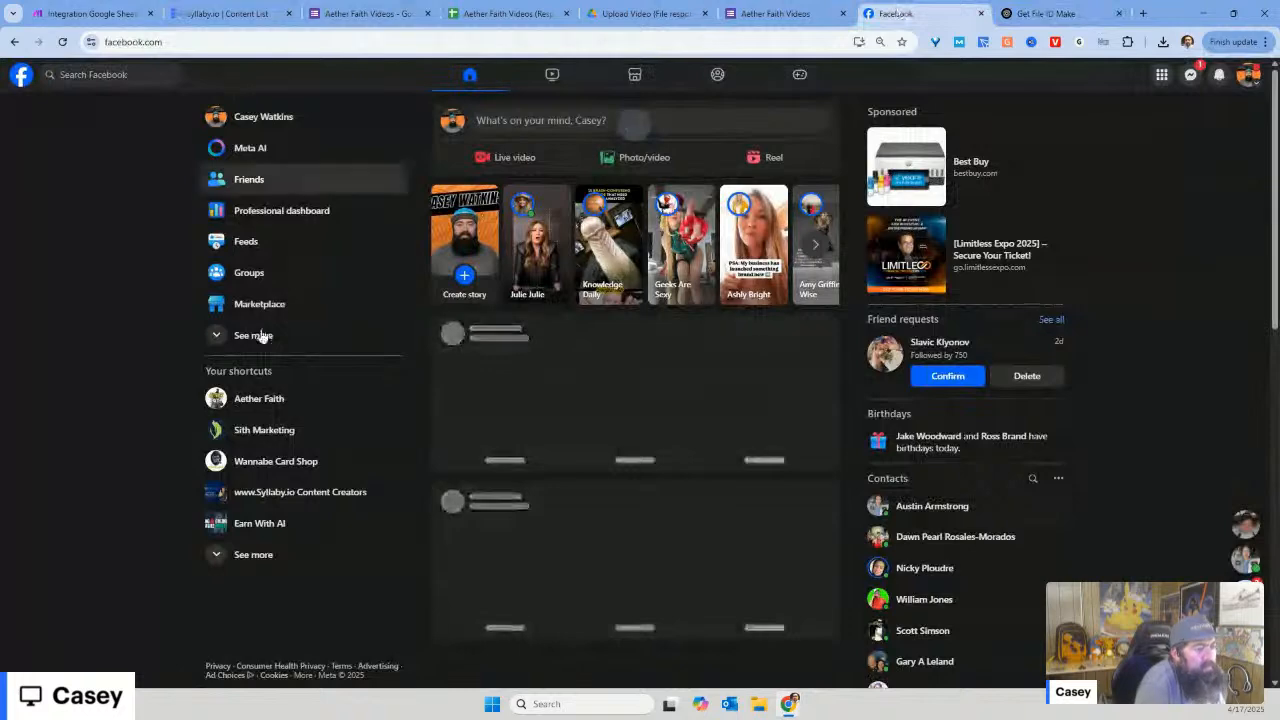
Step: Switch to the Make scenario, insert a double quote before the Upload Video field in the Tools module's variable value and save
{"action": "left_click", "coordinate": [104, 14]}
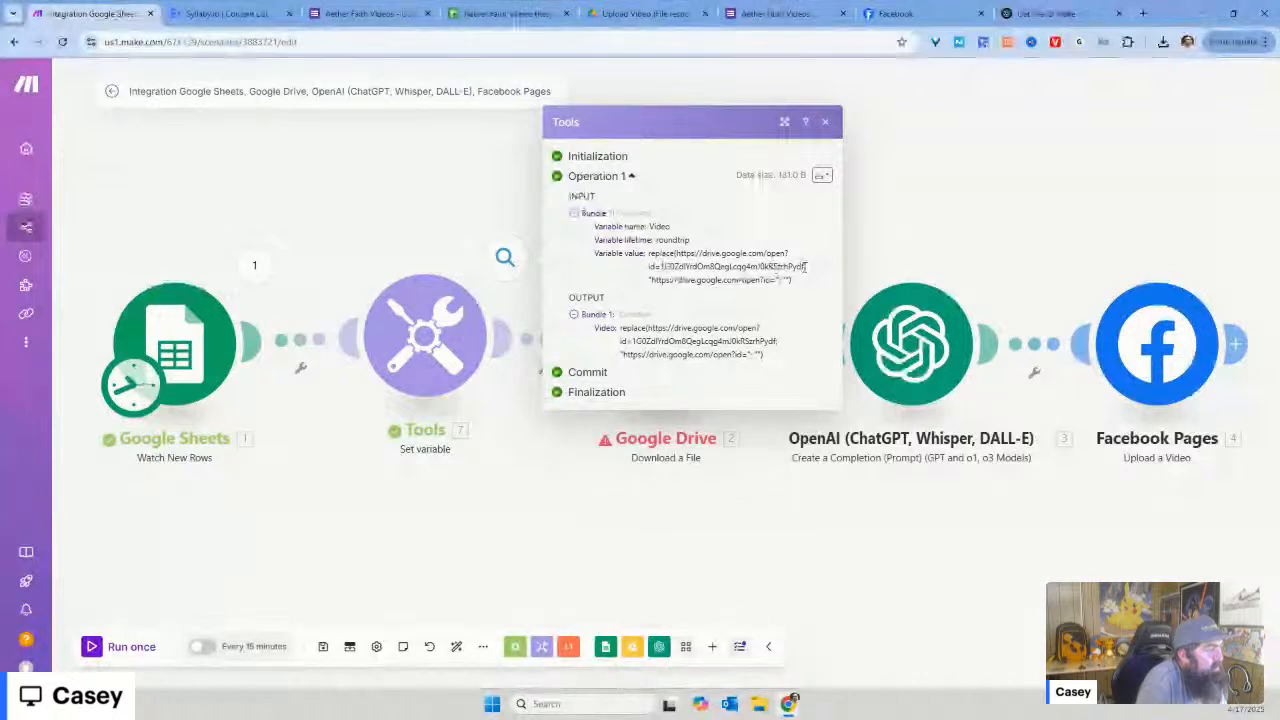
{"action": "left_click", "coordinate": [418, 362]}
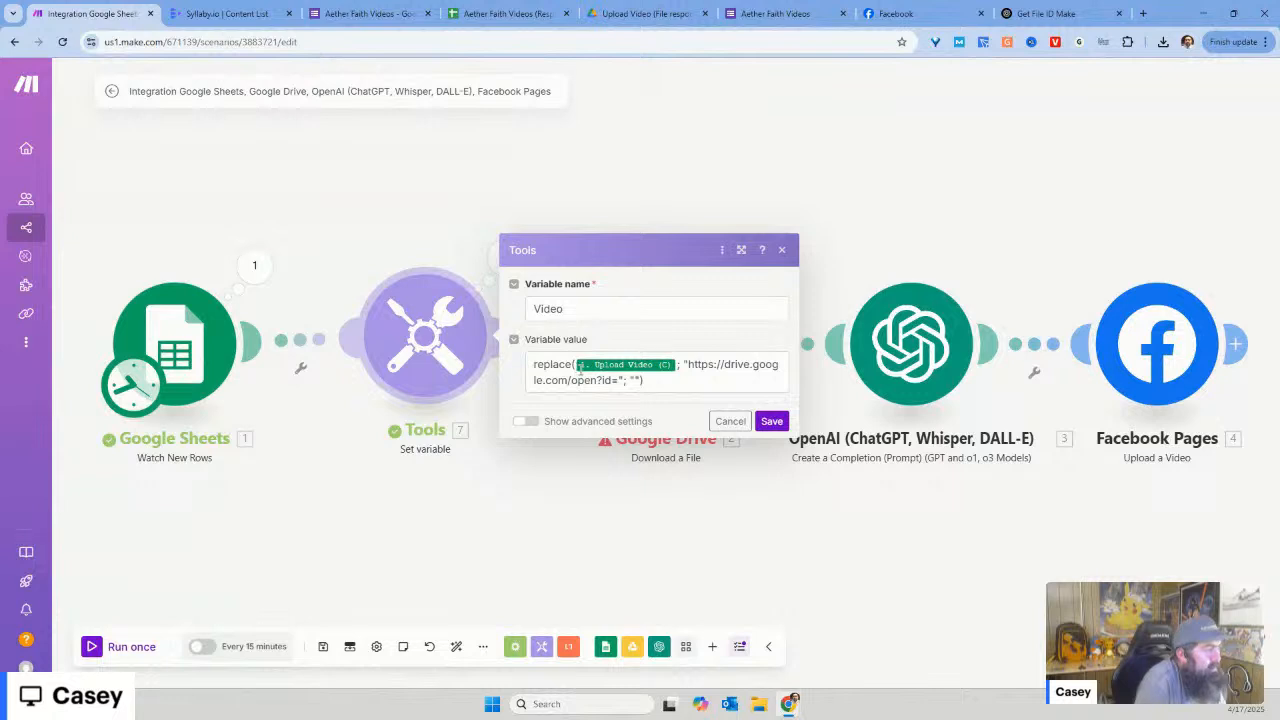
{"action": "left_click", "coordinate": [580, 365]}
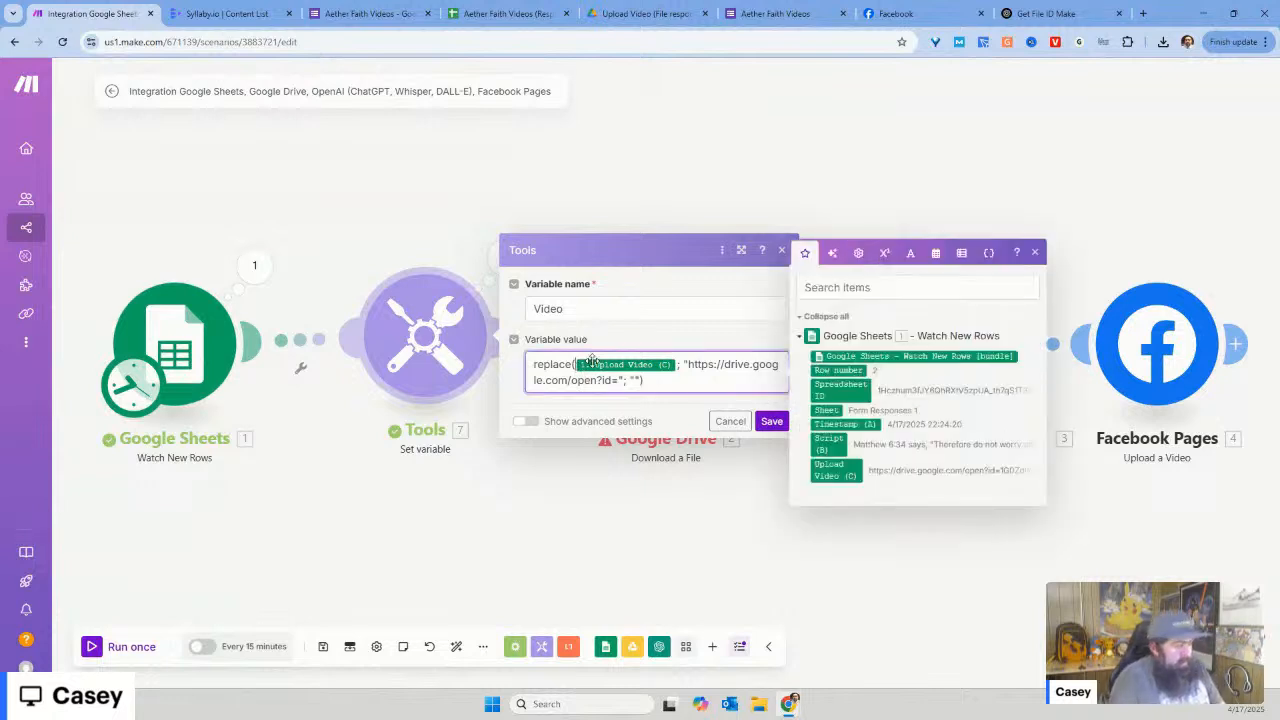
{"action": "type", "text": "\""}
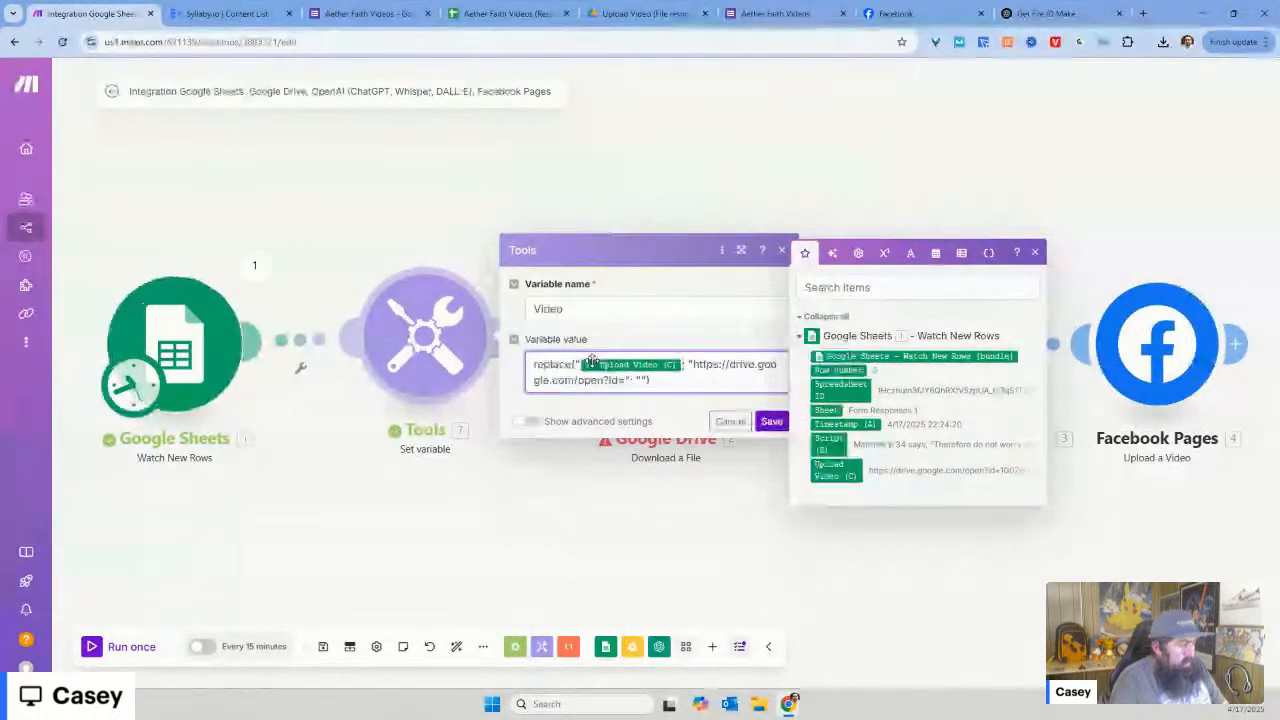
{"action": "left_click", "coordinate": [771, 421]}
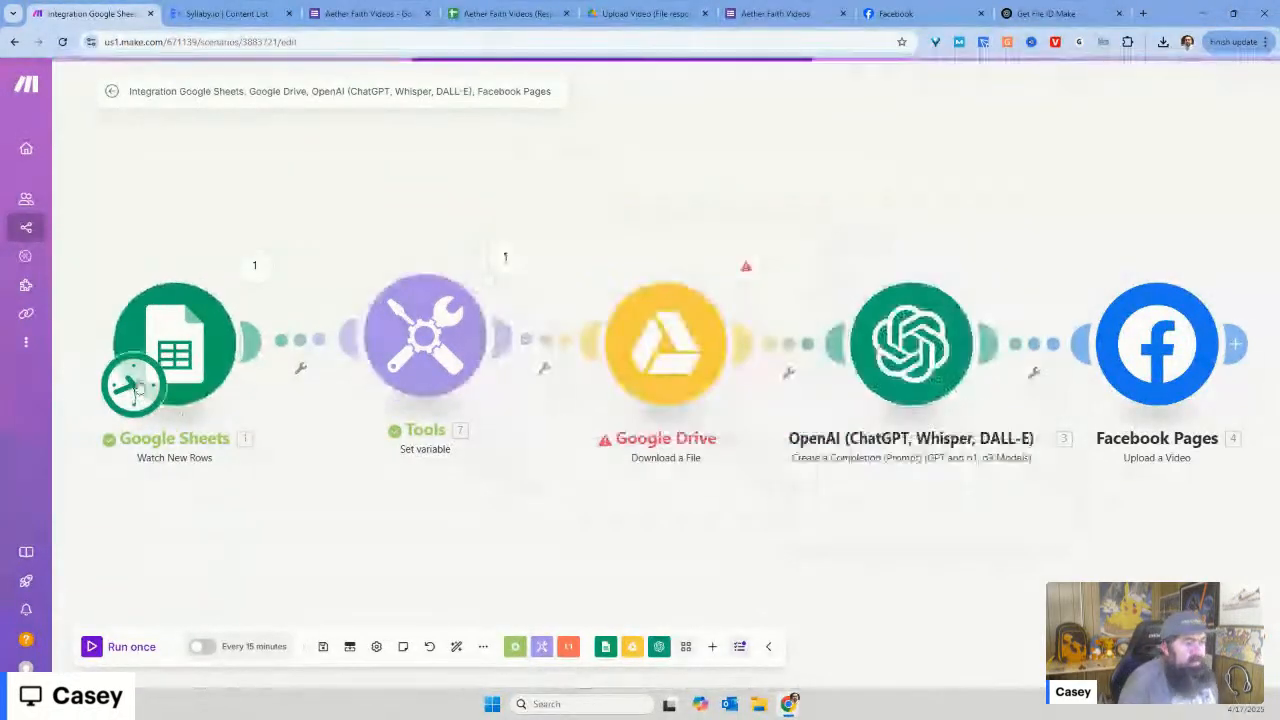
Step: Rerun the scenario once with the Google Sheets trigger starting from All and inspect the Google Drive module's execution details
{"action": "right_click", "coordinate": [190, 347]}
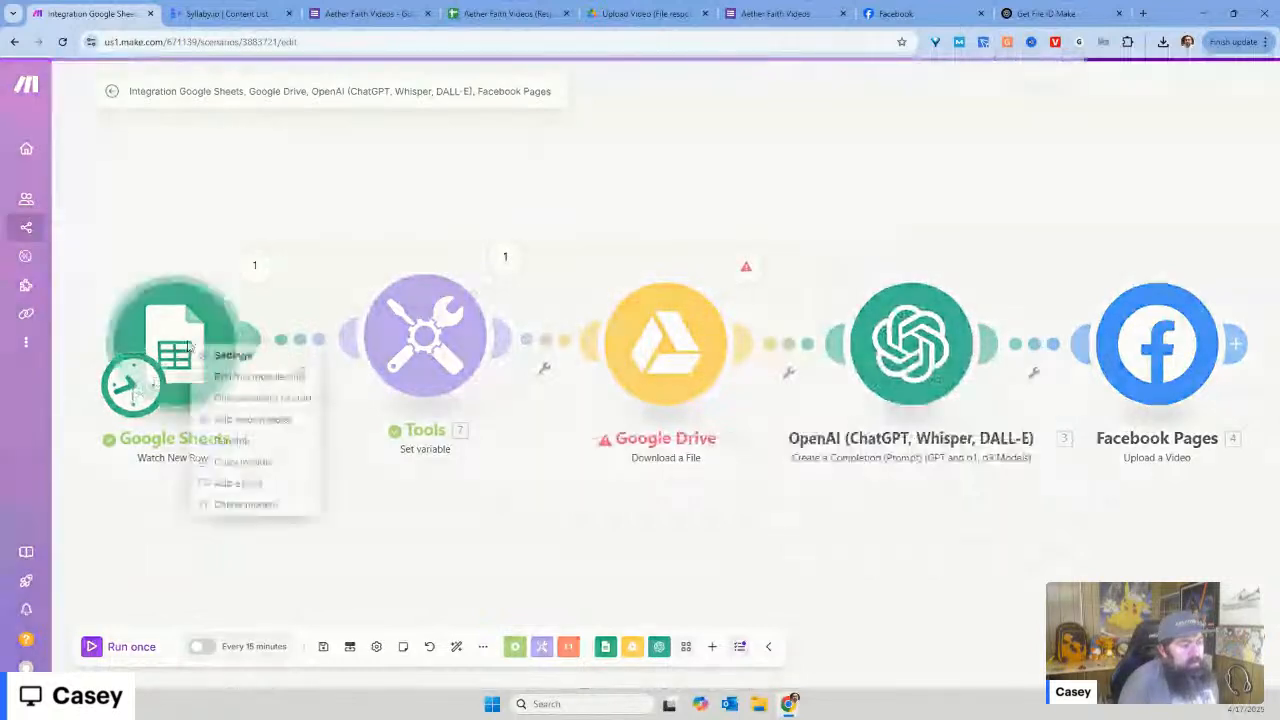
{"action": "left_click", "coordinate": [222, 400]}
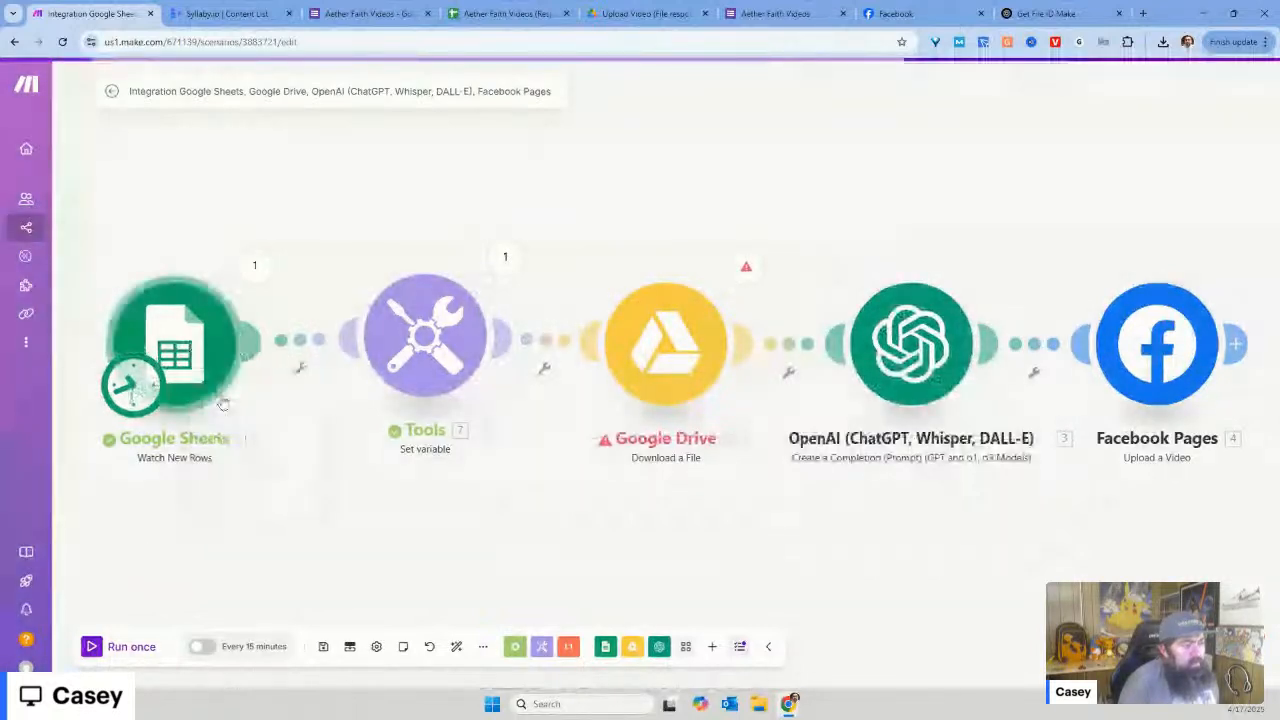
{"action": "left_click", "coordinate": [272, 375]}
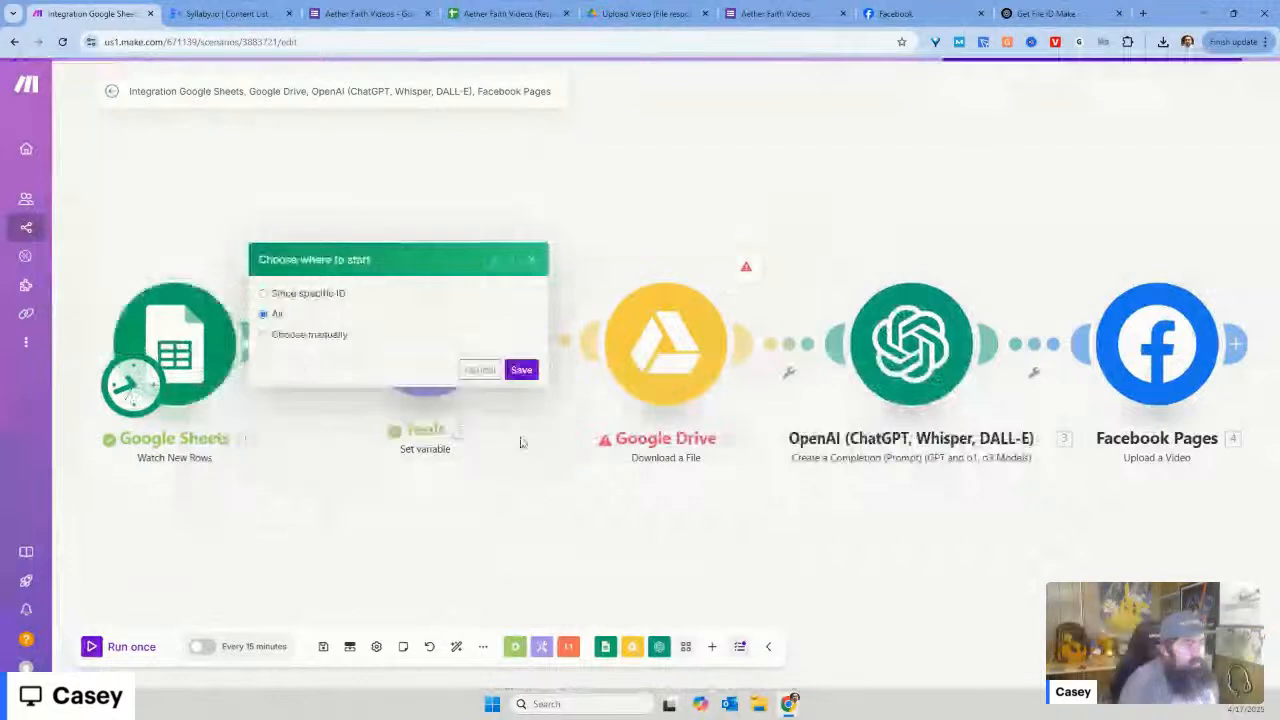
{"action": "left_click", "coordinate": [518, 400]}
{"action": "left_click", "coordinate": [129, 648]}
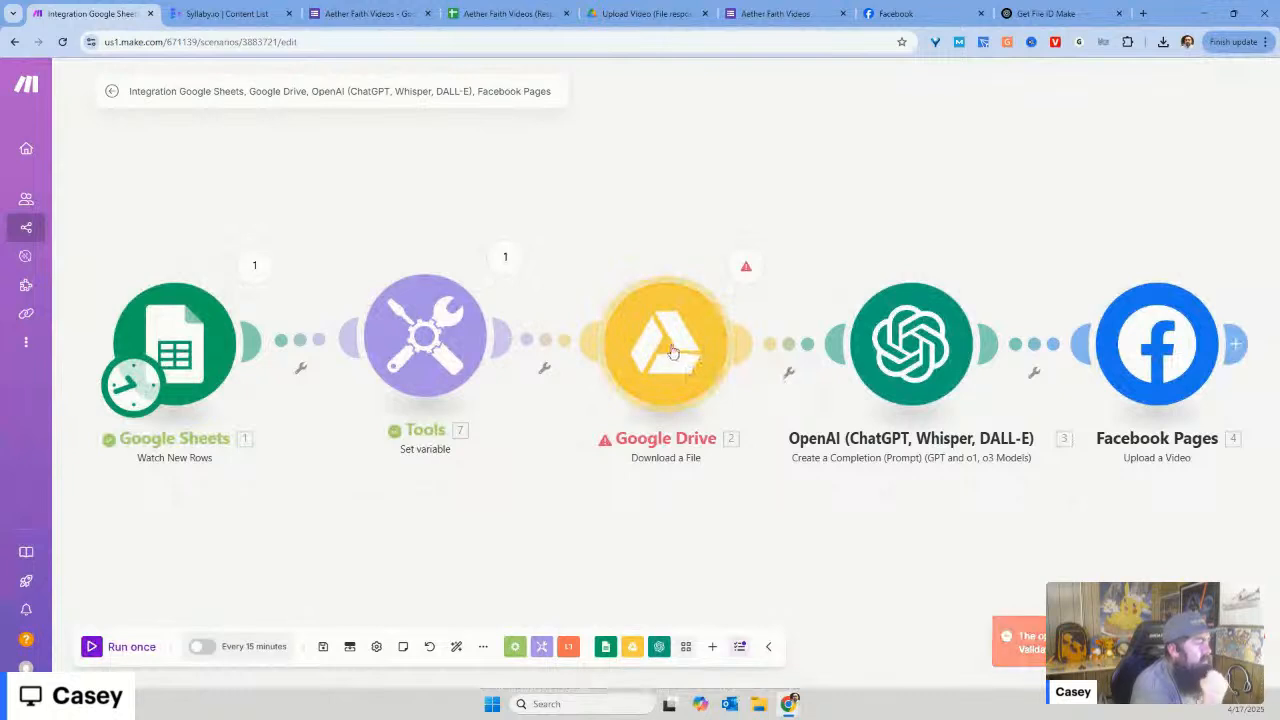
{"action": "left_click", "coordinate": [744, 266]}
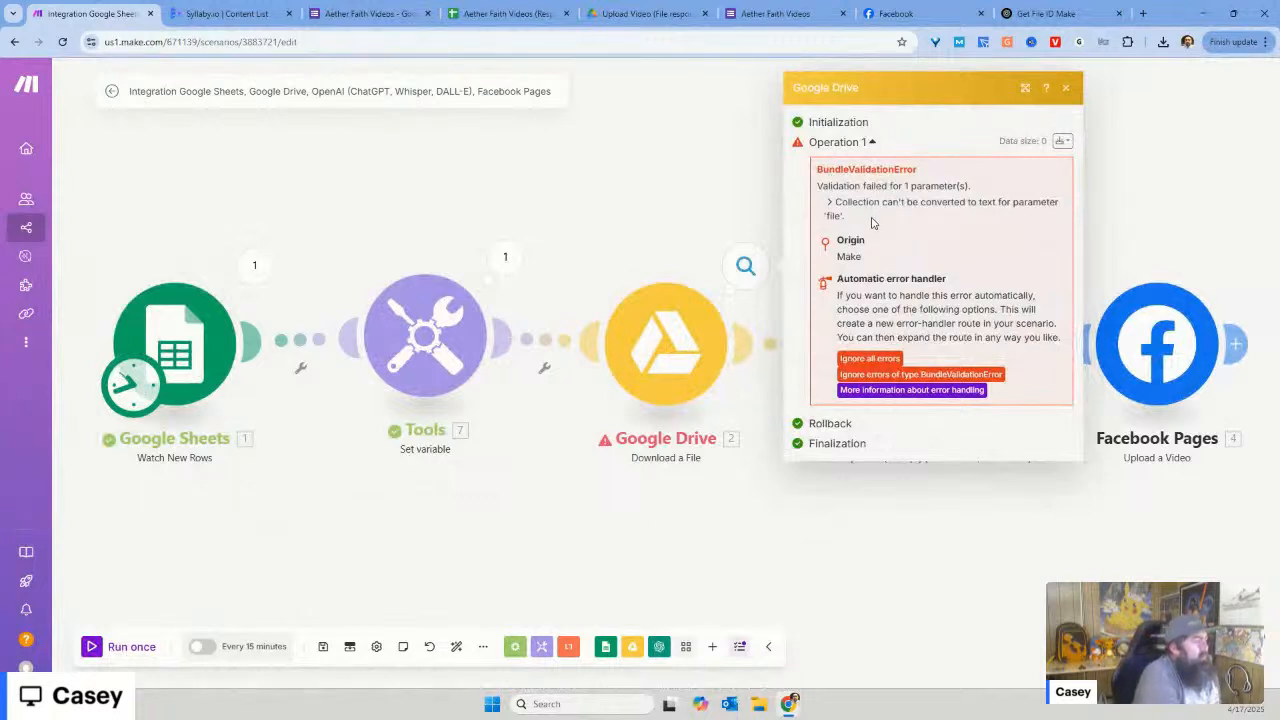
Step: Remove the Tools - Set variable bundle from the Google Drive module's File ID
{"action": "left_click", "coordinate": [683, 343]}
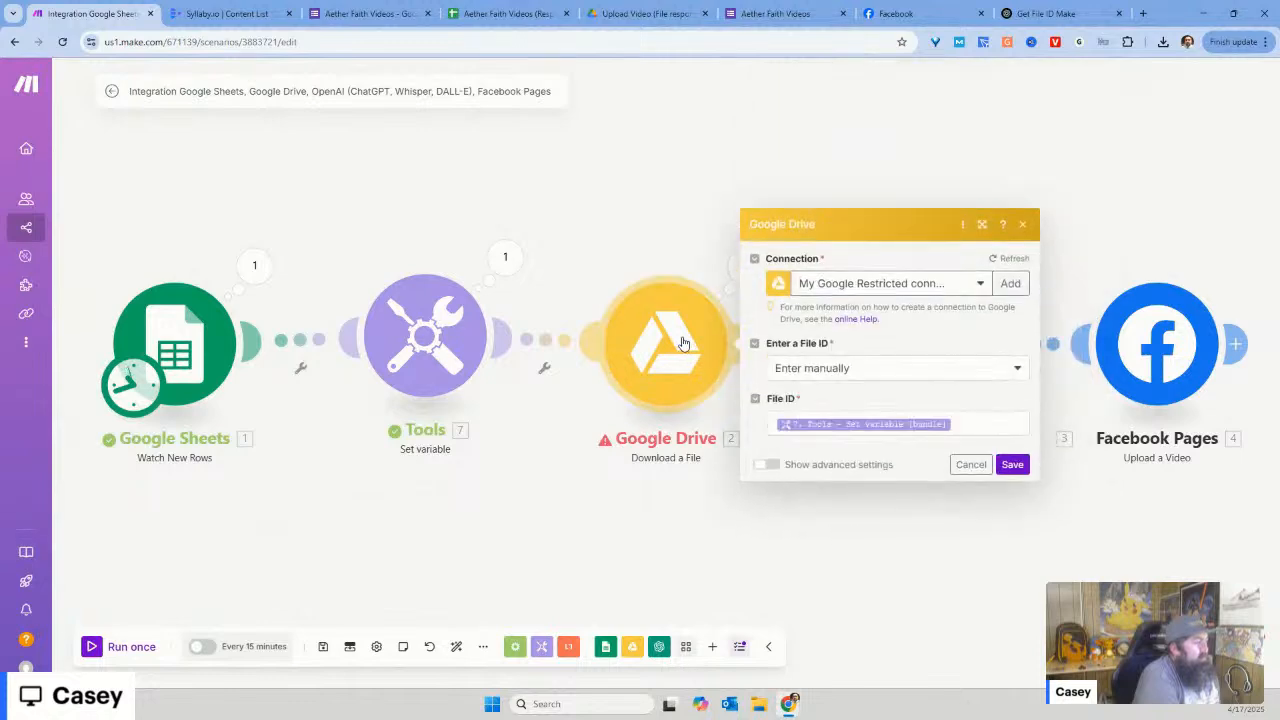
{"action": "left_click", "coordinate": [958, 428]}
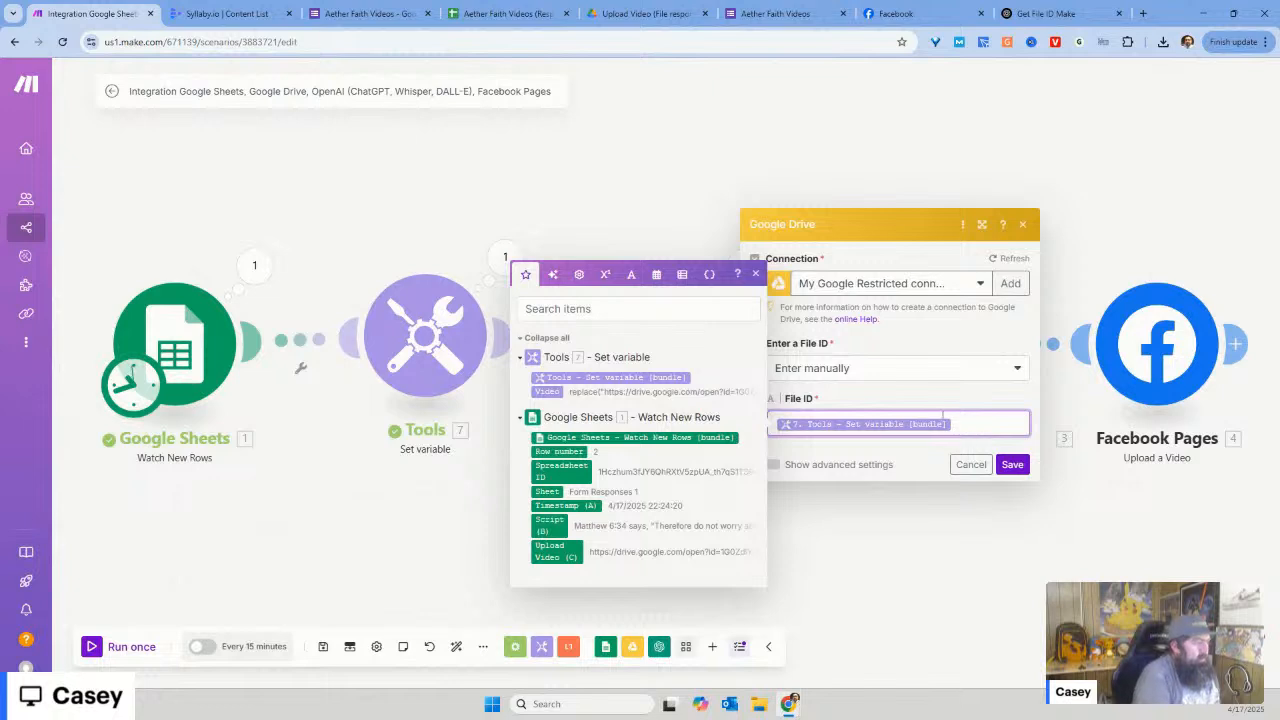
{"action": "key", "text": "BackSpace"}
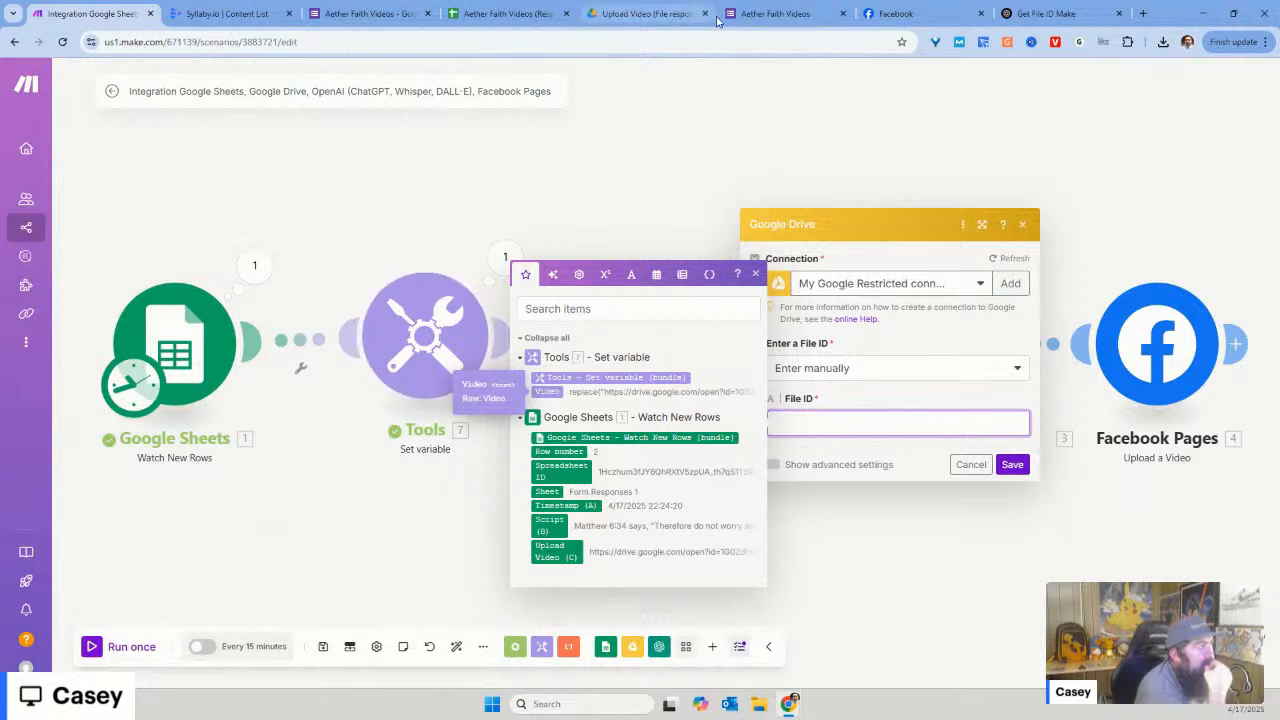
Step: Switch to the ChatGPT conversation and reread its formula, Make implementation instructions, testing tip and example scenario flow
{"action": "left_click", "coordinate": [1035, 14]}
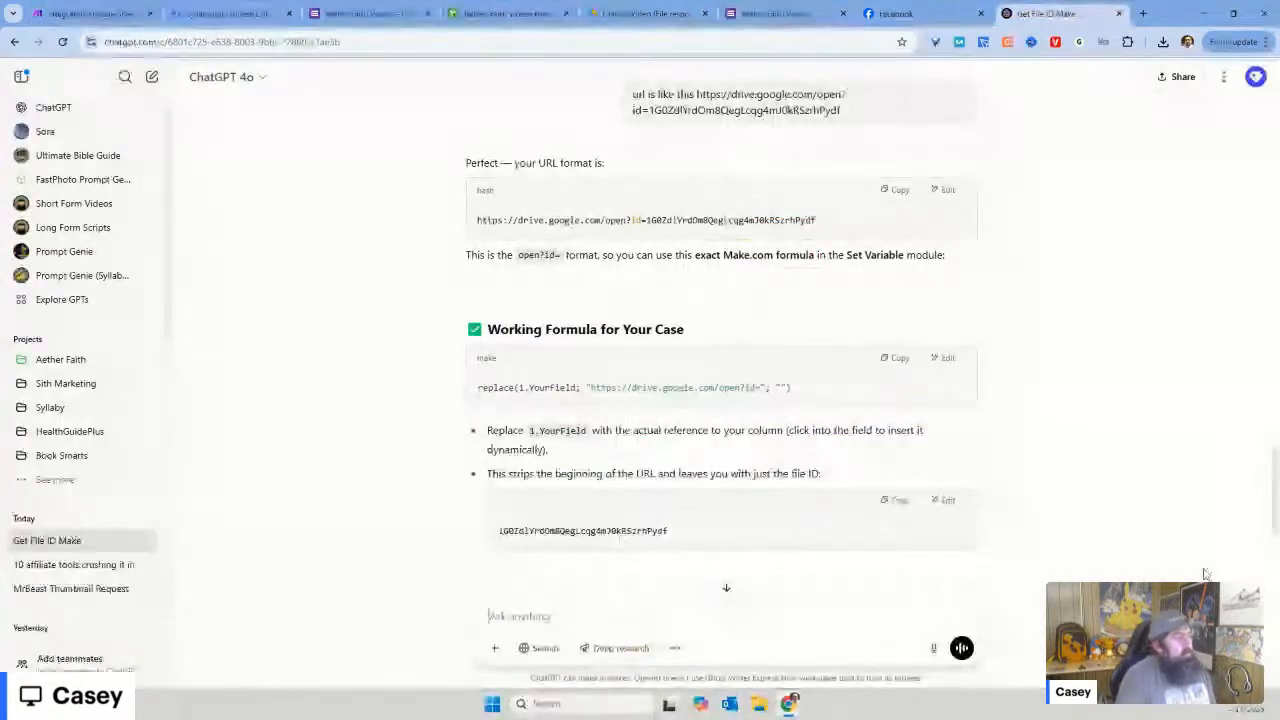
{"action": "scroll", "coordinate": [800, 314], "scroll_direction": "up", "scroll_amount": 2}
{"action": "scroll", "coordinate": [800, 314], "scroll_direction": "down", "scroll_amount": 2}
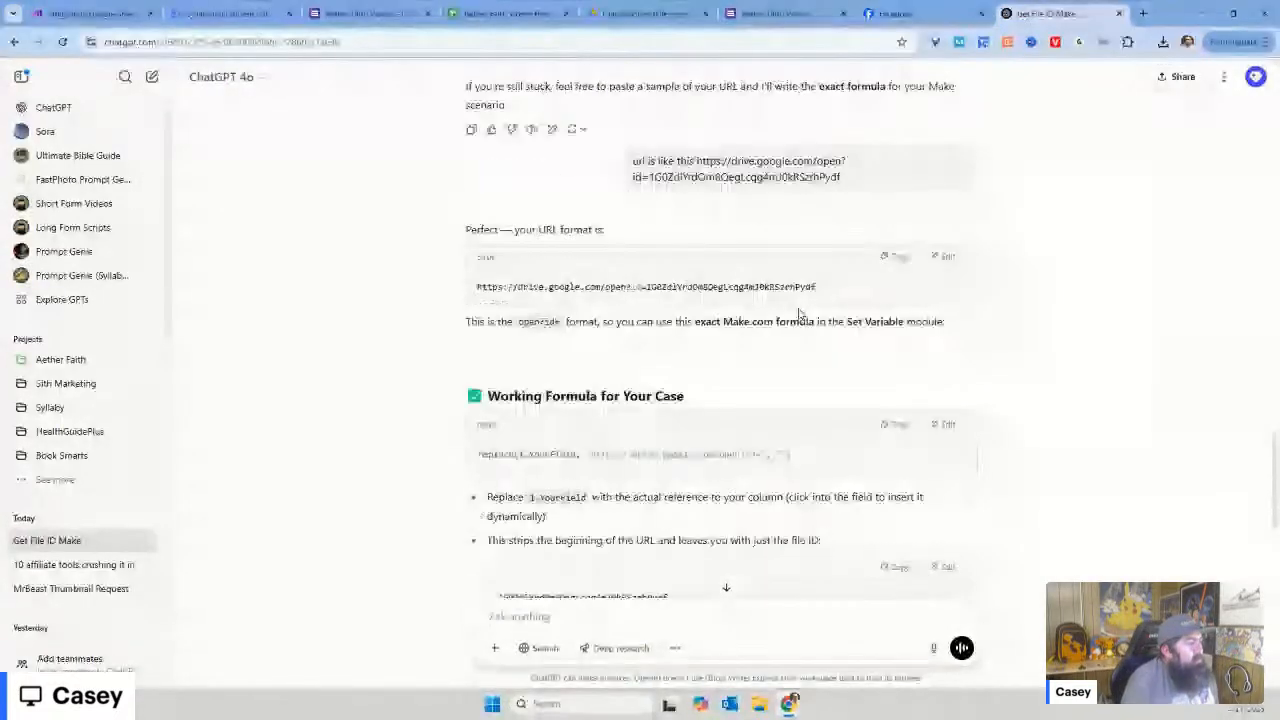
{"action": "scroll", "coordinate": [800, 314], "scroll_direction": "down", "scroll_amount": 3}
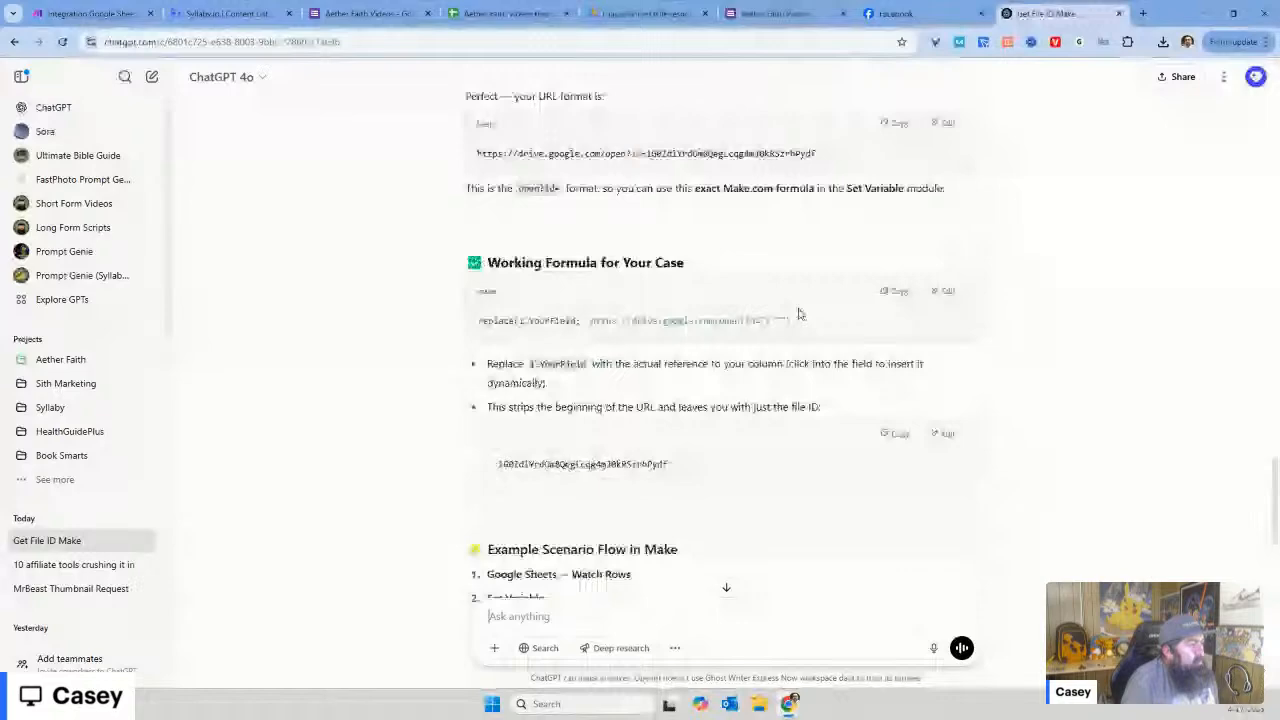
{"action": "scroll", "coordinate": [800, 314], "scroll_direction": "down", "scroll_amount": 1}
{"action": "scroll", "coordinate": [800, 314], "scroll_direction": "up", "scroll_amount": 6}
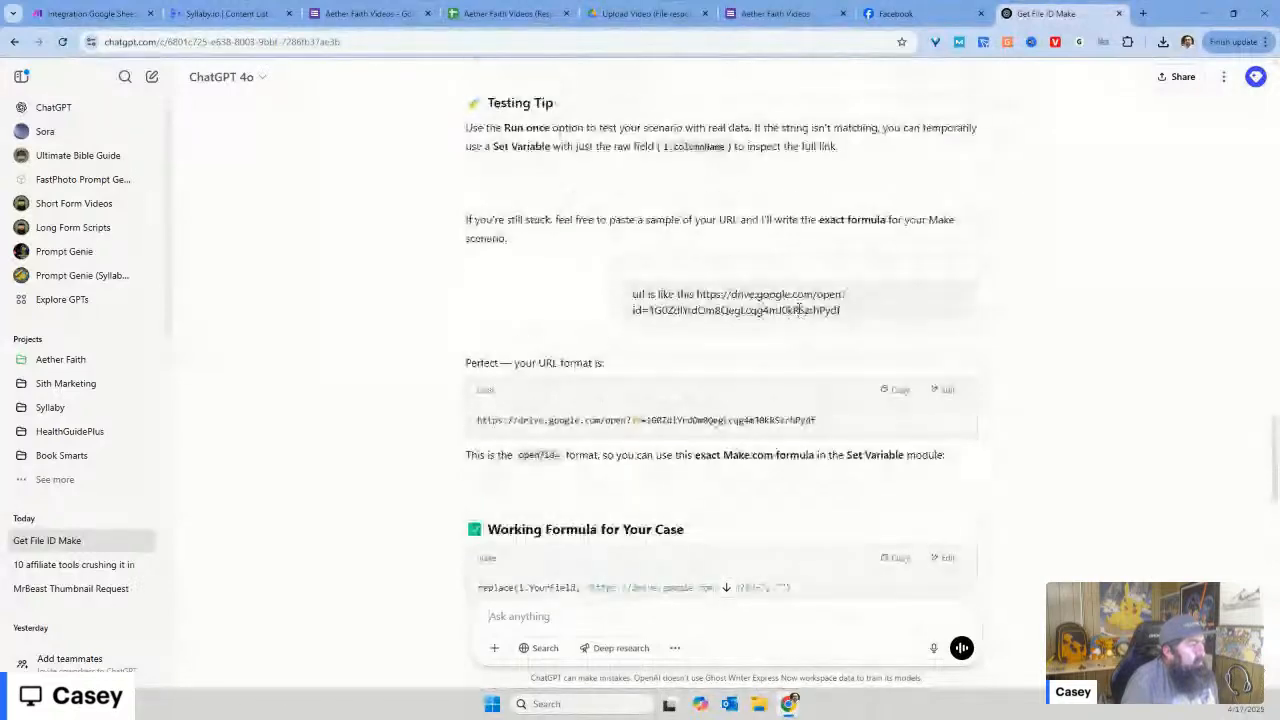
{"action": "scroll", "coordinate": [800, 310], "scroll_direction": "up", "scroll_amount": 2}
{"action": "scroll", "coordinate": [799, 309], "scroll_direction": "up", "scroll_amount": 4}
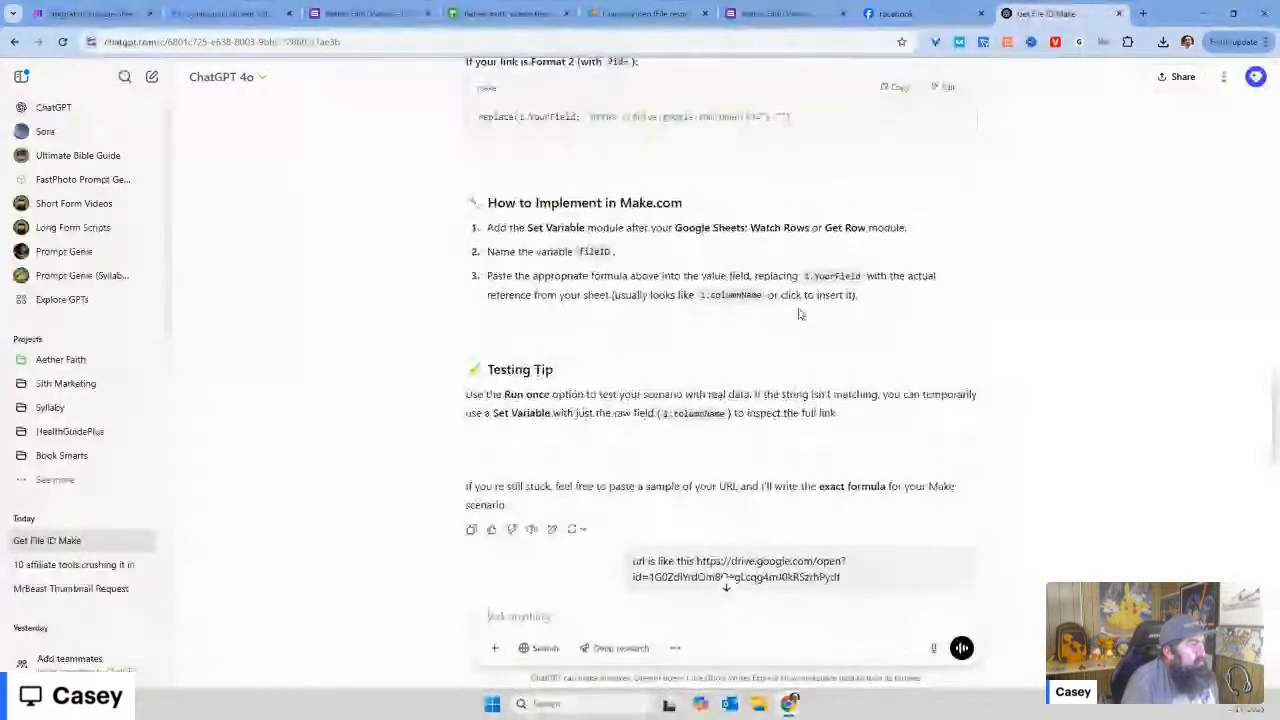
{"action": "scroll", "coordinate": [800, 314], "scroll_direction": "down", "scroll_amount": 15}
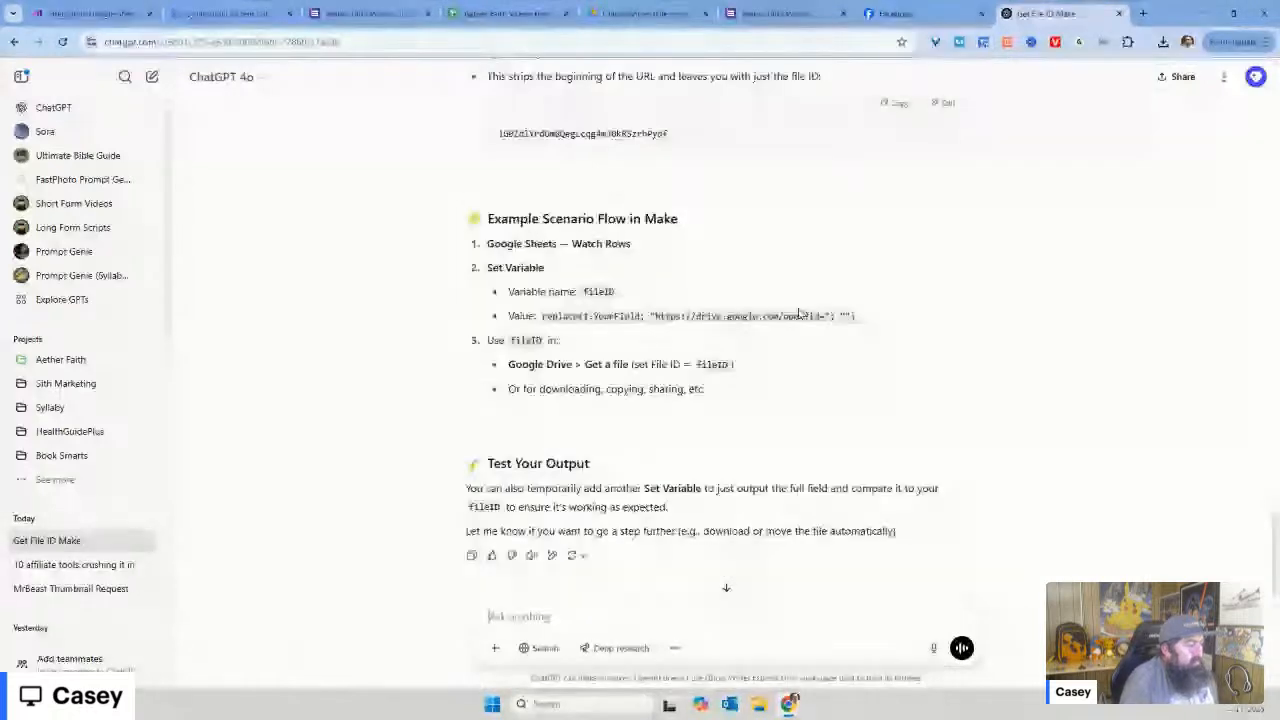
Step: Send ChatGPT the message "set variable is not parsing the data"
{"action": "left_click", "coordinate": [545, 616]}
{"action": "type", "text": "so"}
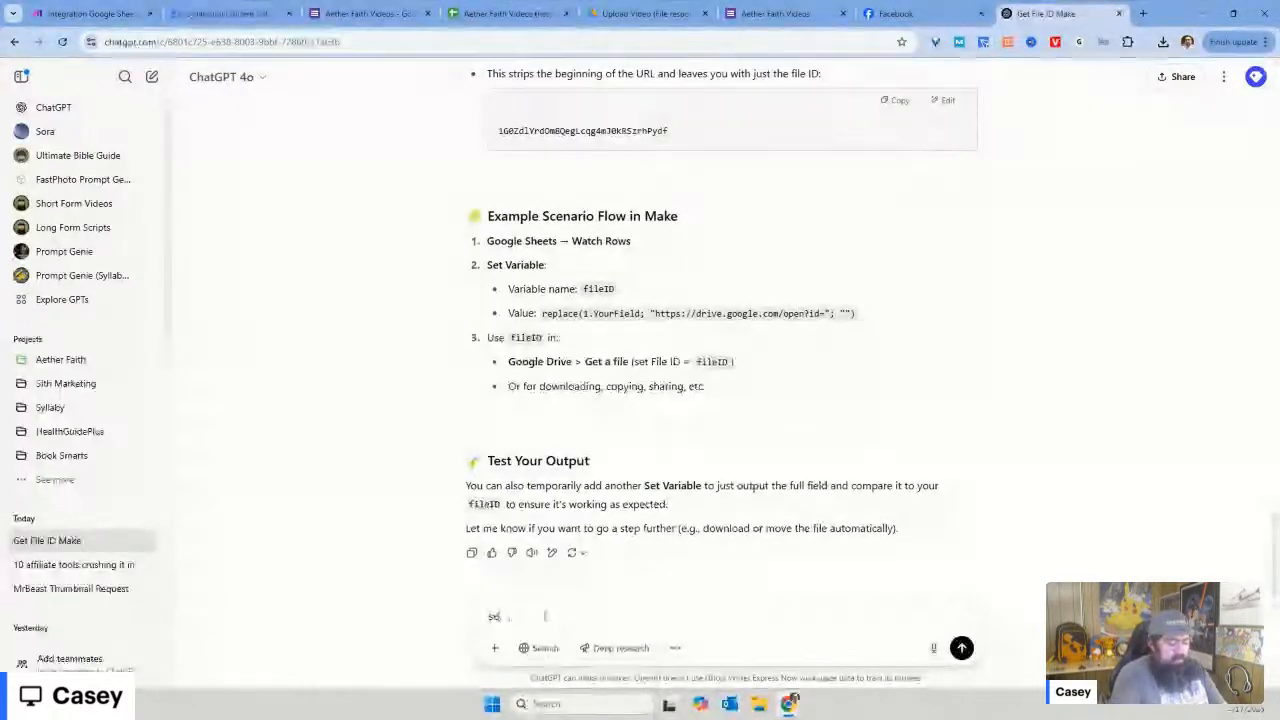
{"action": "type", "text": "t v"}
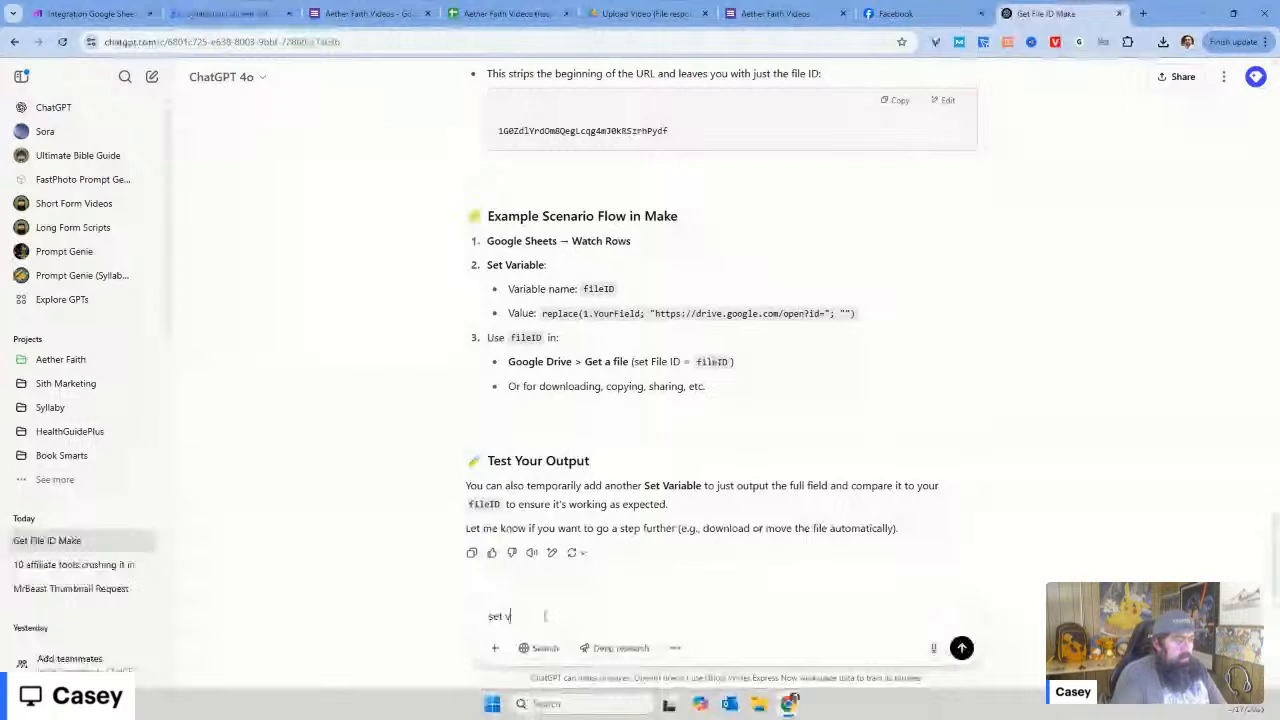
{"action": "scroll", "coordinate": [518, 362], "scroll_direction": "up", "scroll_amount": 4}
{"action": "scroll", "coordinate": [516, 362], "scroll_direction": "down", "scroll_amount": 4}
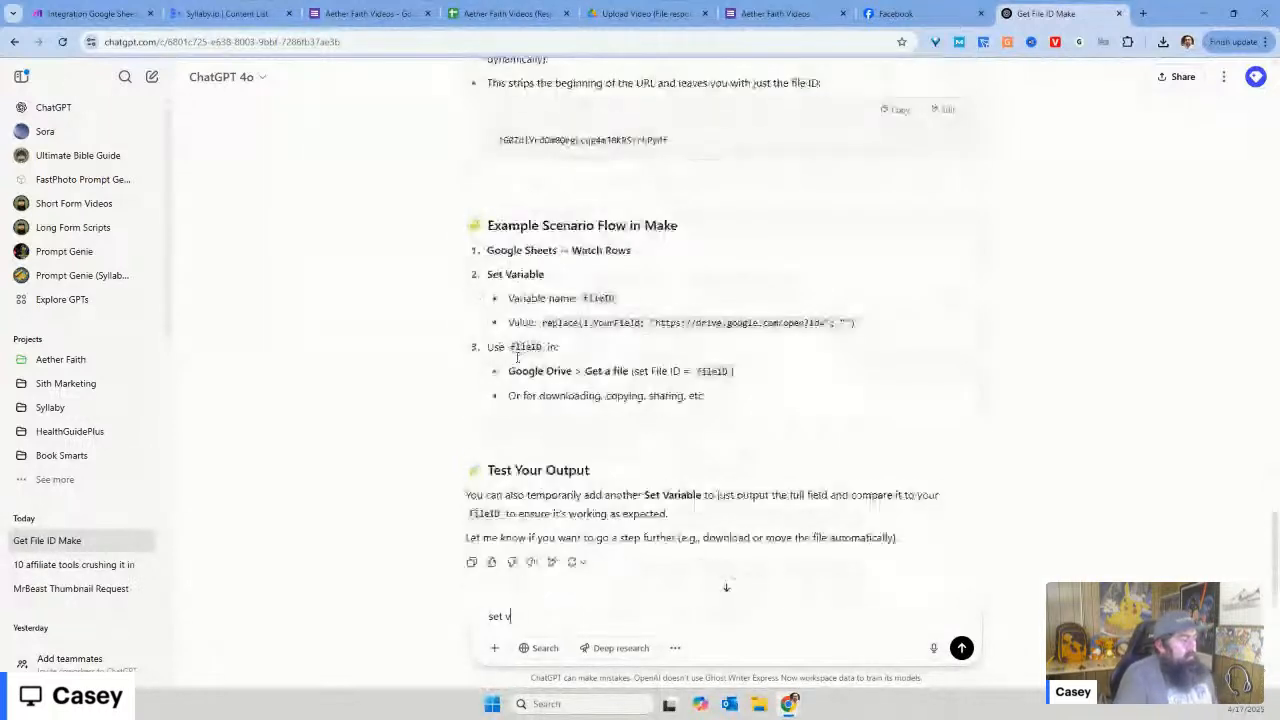
{"action": "type", "text": "ari"}
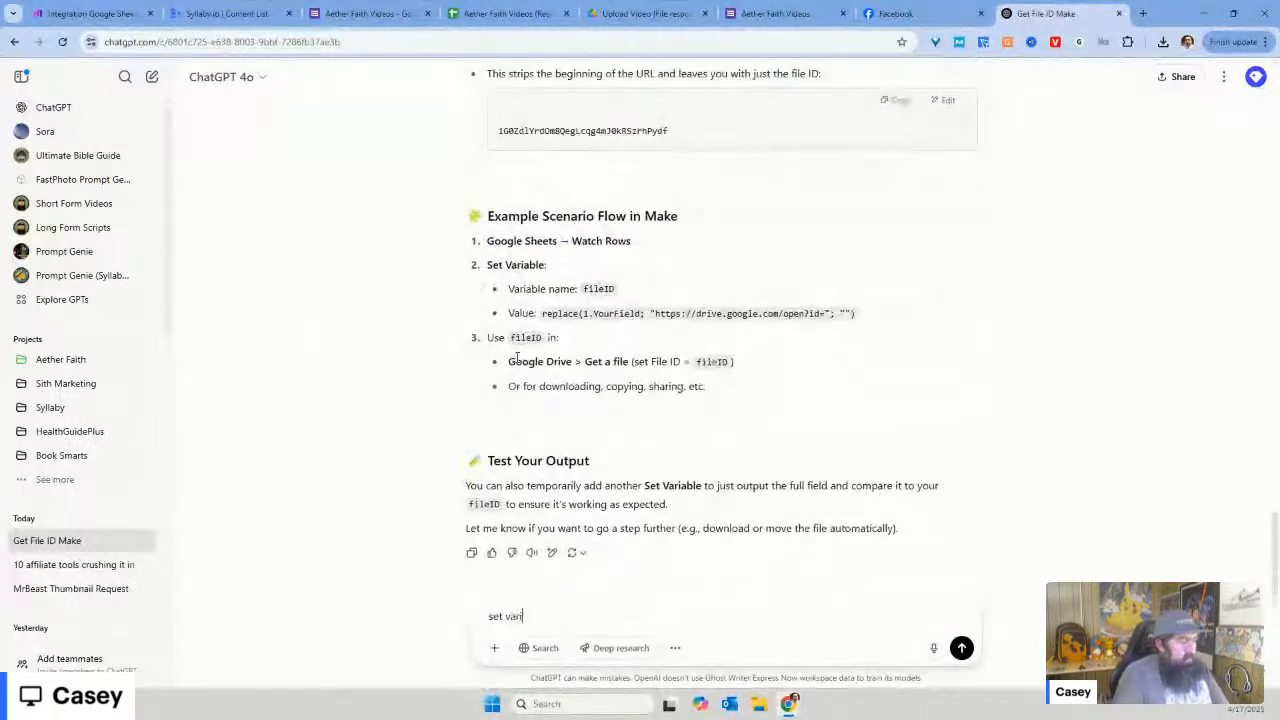
{"action": "type", "text": "able is not"}
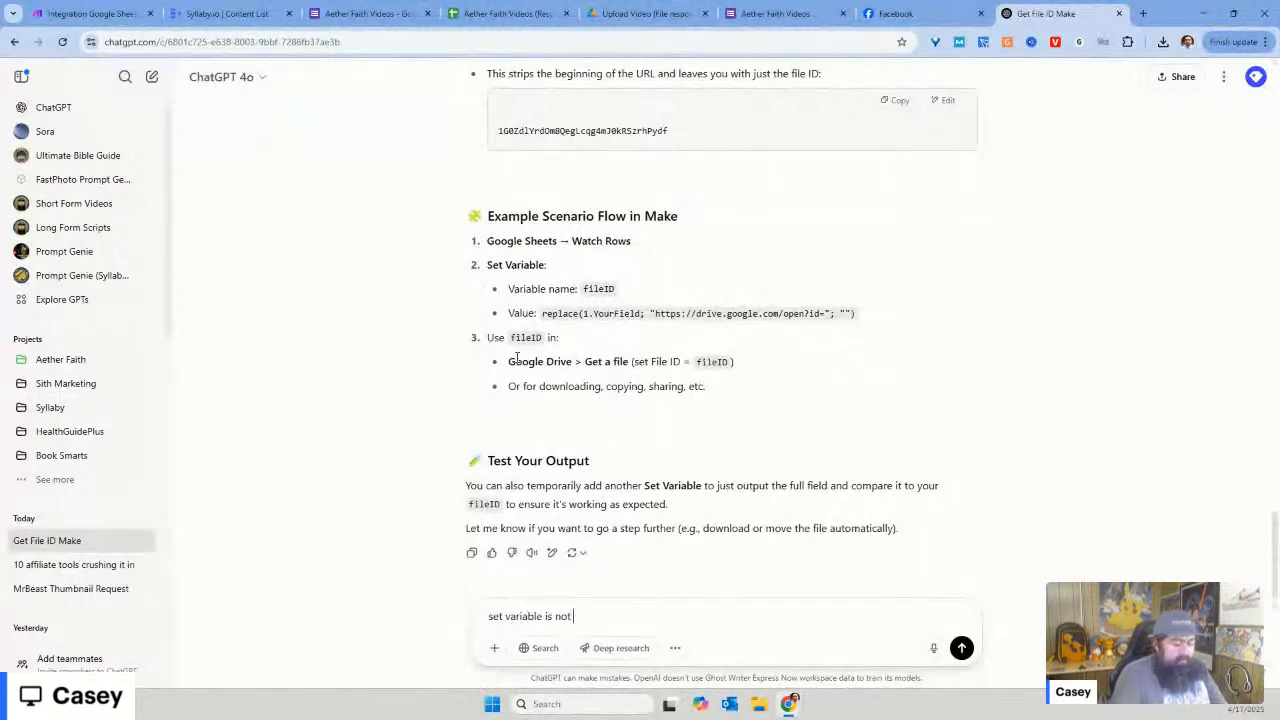
{"action": "type", "text": " parsing th"}
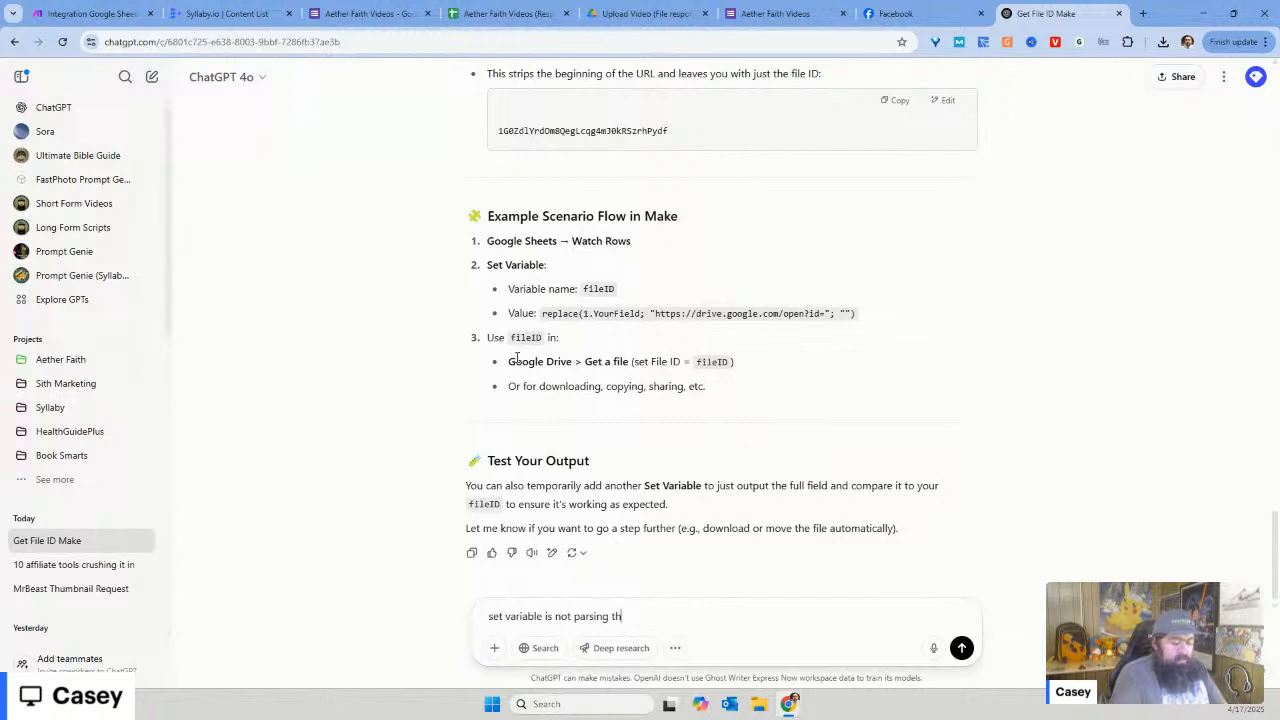
{"action": "type", "text": "e data"}
{"action": "key", "text": "Return"}
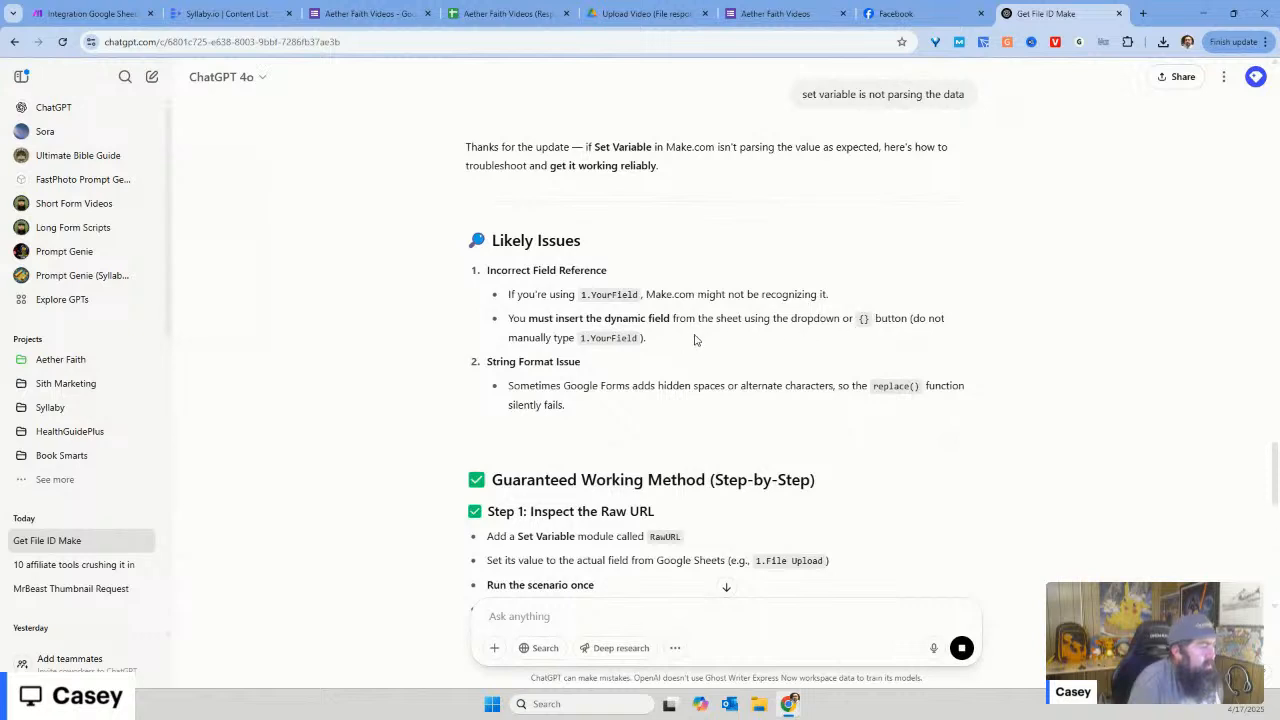
Step: Read ChatGPT's troubleshooting reply through the Text Parser fallback and copy its split formula get(split(1.FileUpload; "="); 1)
{"action": "scroll", "coordinate": [560, 330], "scroll_direction": "down", "scroll_amount": 1}
{"action": "scroll", "coordinate": [541, 318], "scroll_direction": "down", "scroll_amount": 1}
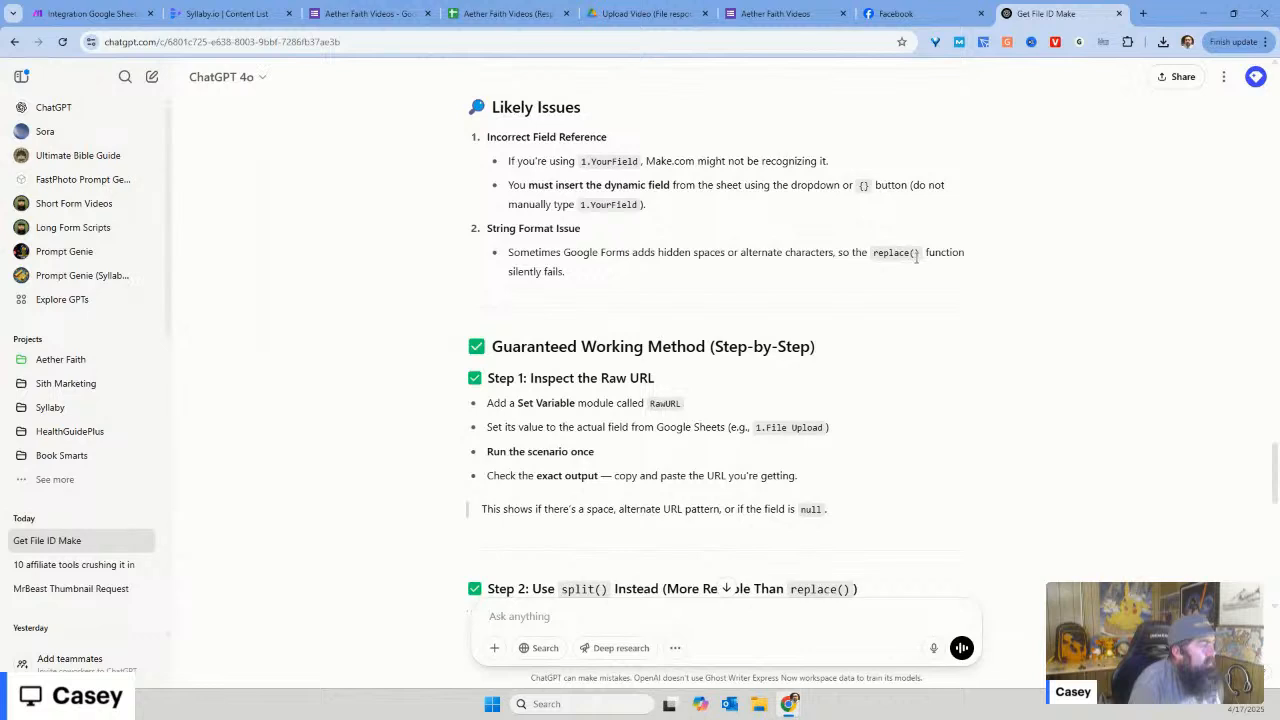
{"action": "scroll", "coordinate": [912, 278], "scroll_direction": "down", "scroll_amount": 1}
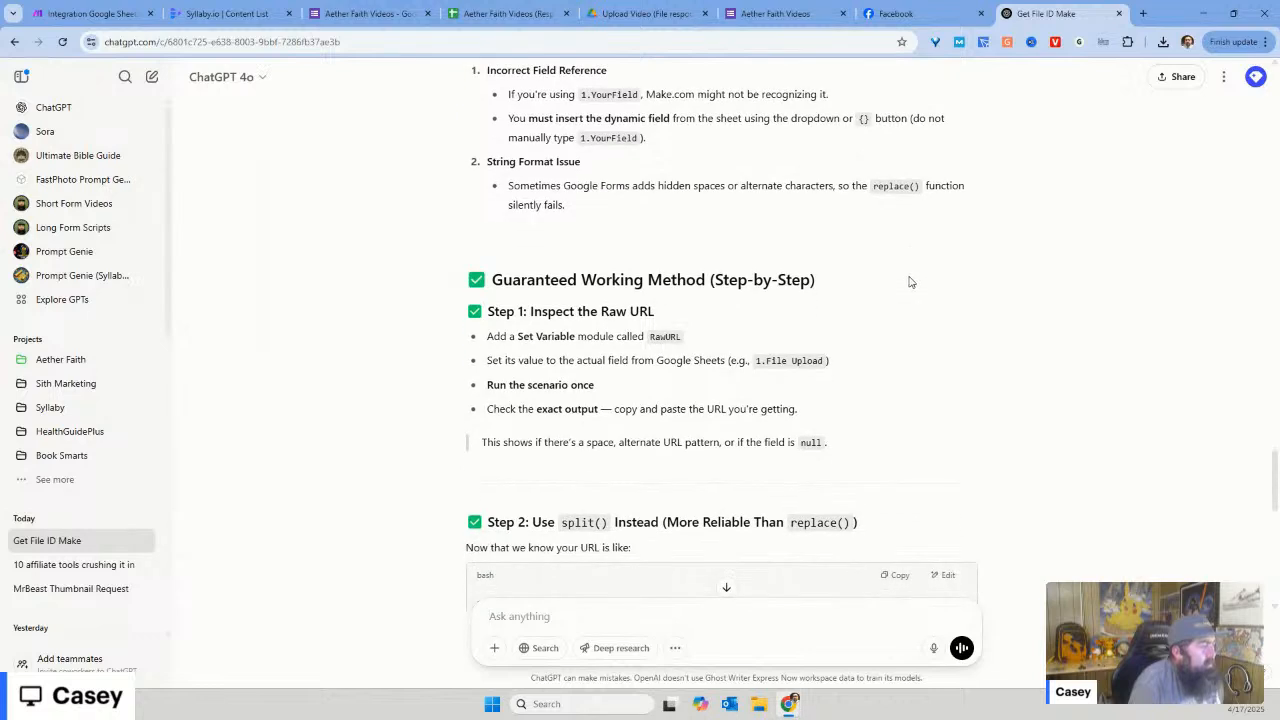
{"action": "scroll", "coordinate": [911, 282], "scroll_direction": "down", "scroll_amount": 1}
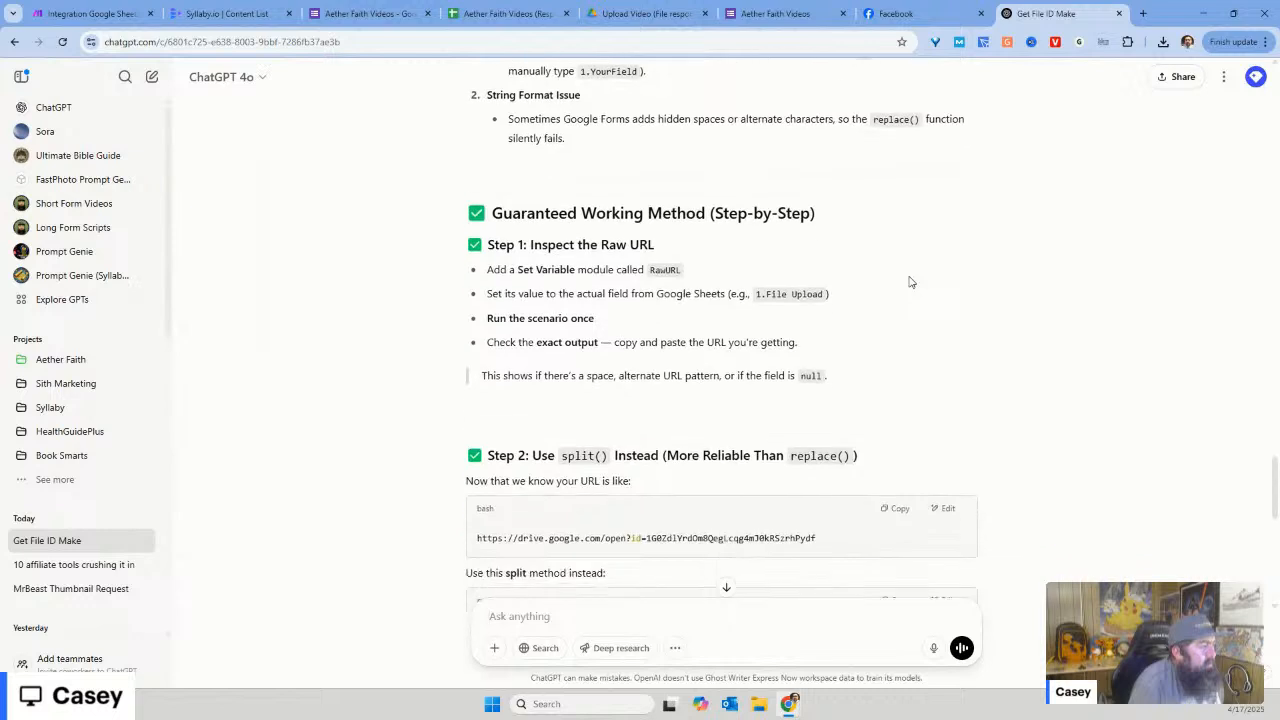
{"action": "scroll", "coordinate": [910, 282], "scroll_direction": "down", "scroll_amount": 2}
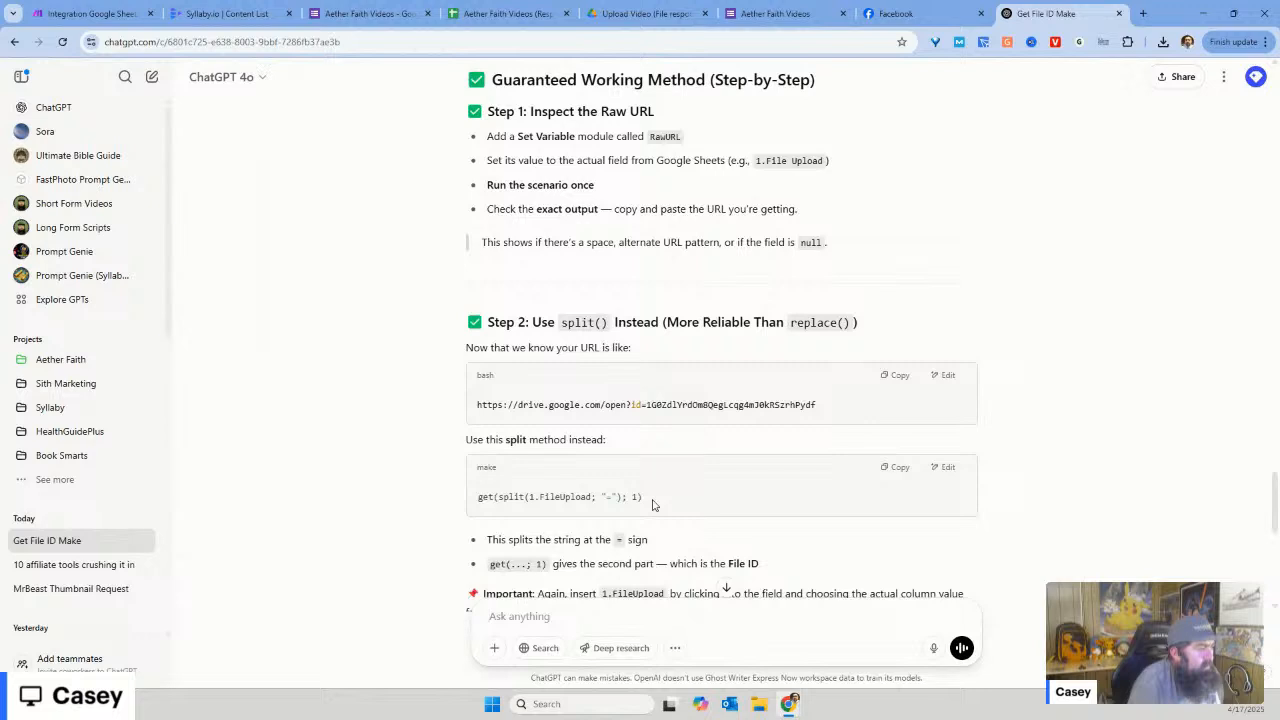
{"action": "left_click_drag", "start_coordinate": [652, 505], "coordinate": [476, 510]}
{"action": "key", "text": "ctrl+c"}
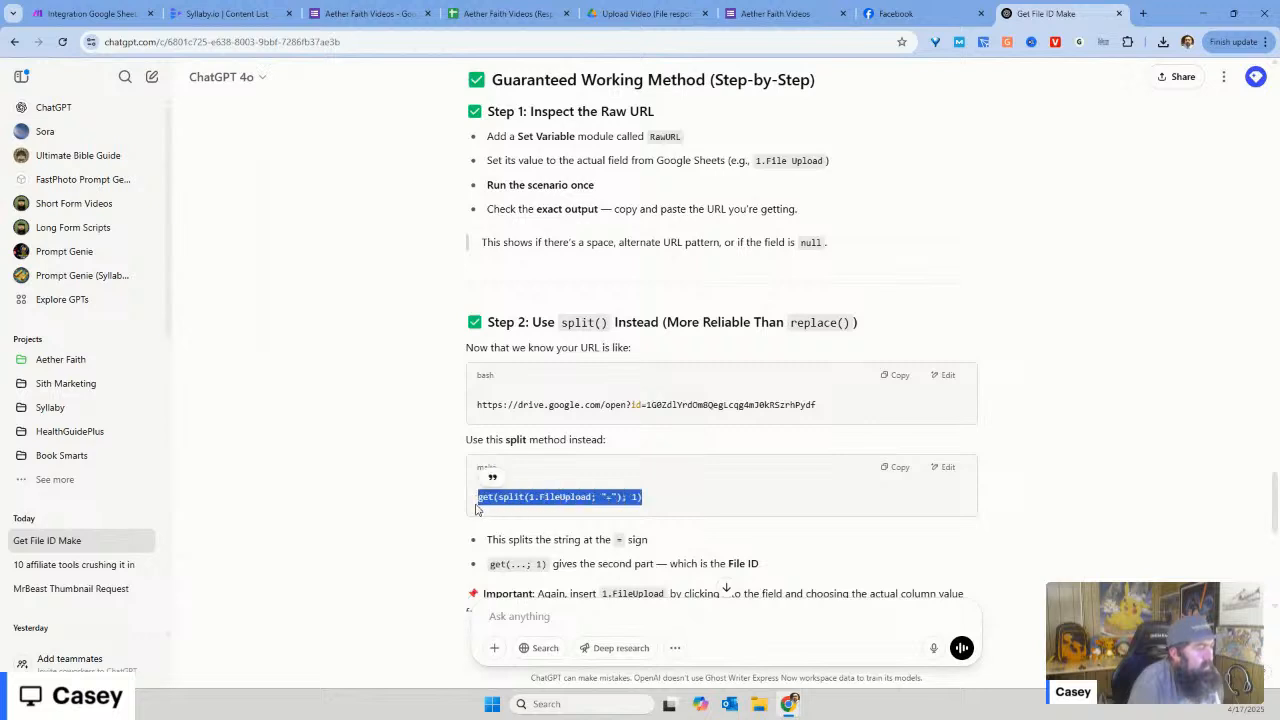
{"action": "scroll", "coordinate": [702, 457], "scroll_direction": "down", "scroll_amount": 1}
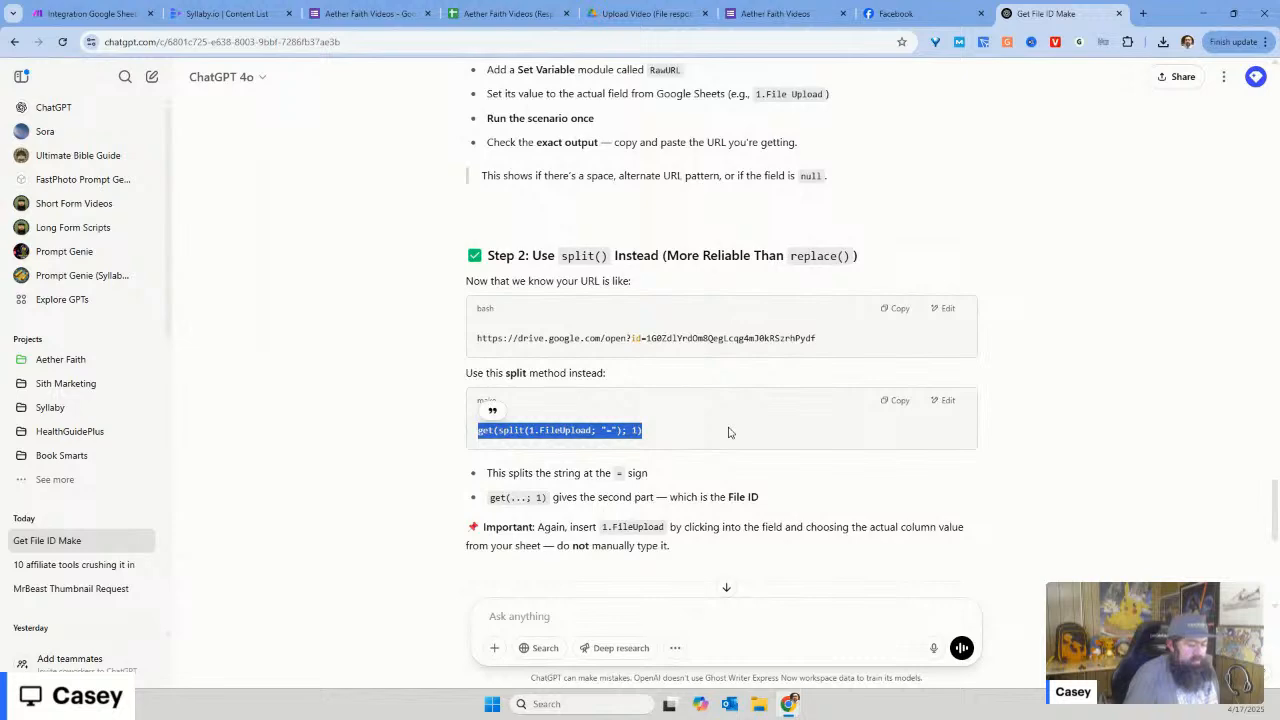
{"action": "scroll", "coordinate": [728, 432], "scroll_direction": "down", "scroll_amount": 4}
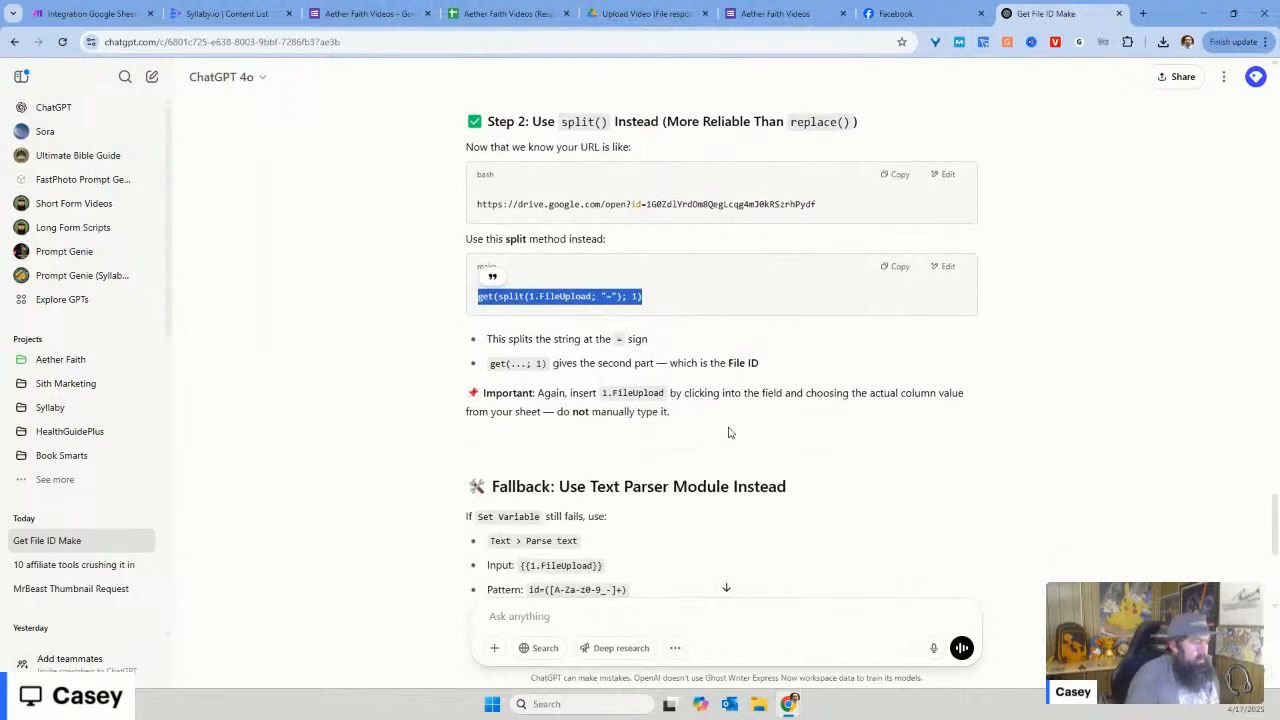
{"action": "scroll", "coordinate": [738, 432], "scroll_direction": "down", "scroll_amount": 1}
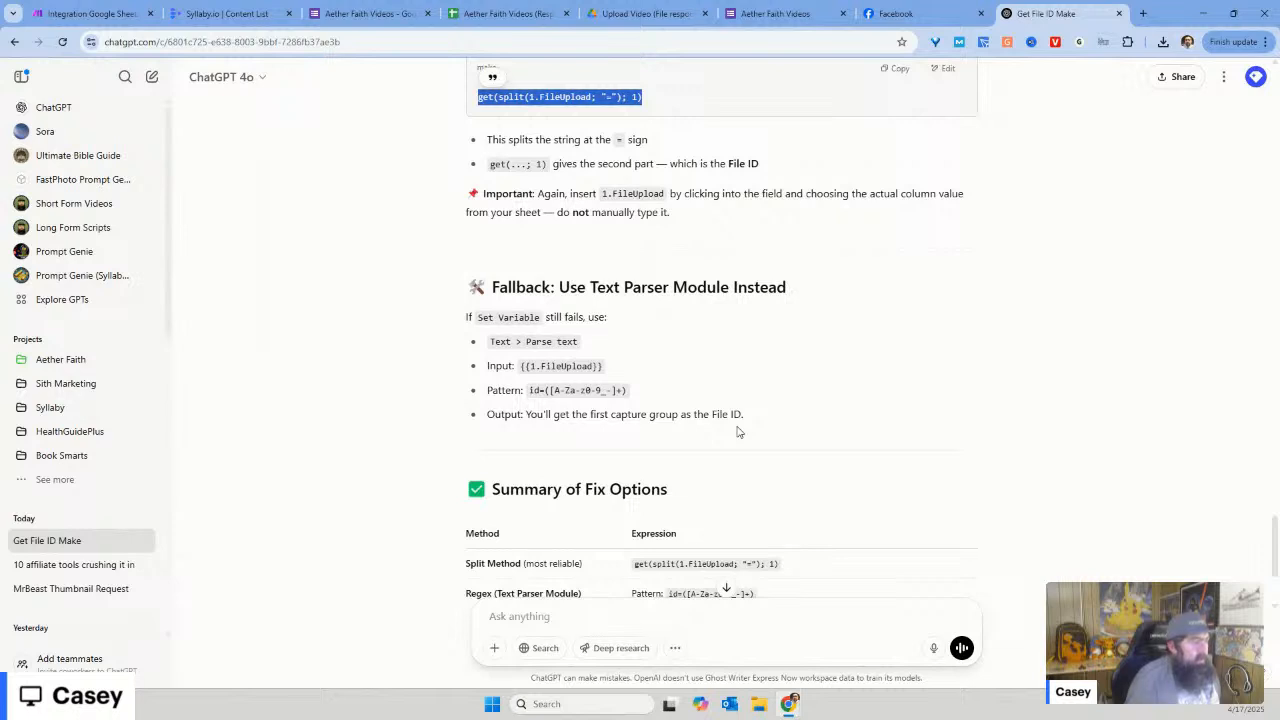
Step: Switch to the Make scenario, map the Set variable module's Video value into the Google Drive module's File ID and save
{"action": "left_click", "coordinate": [90, 14]}
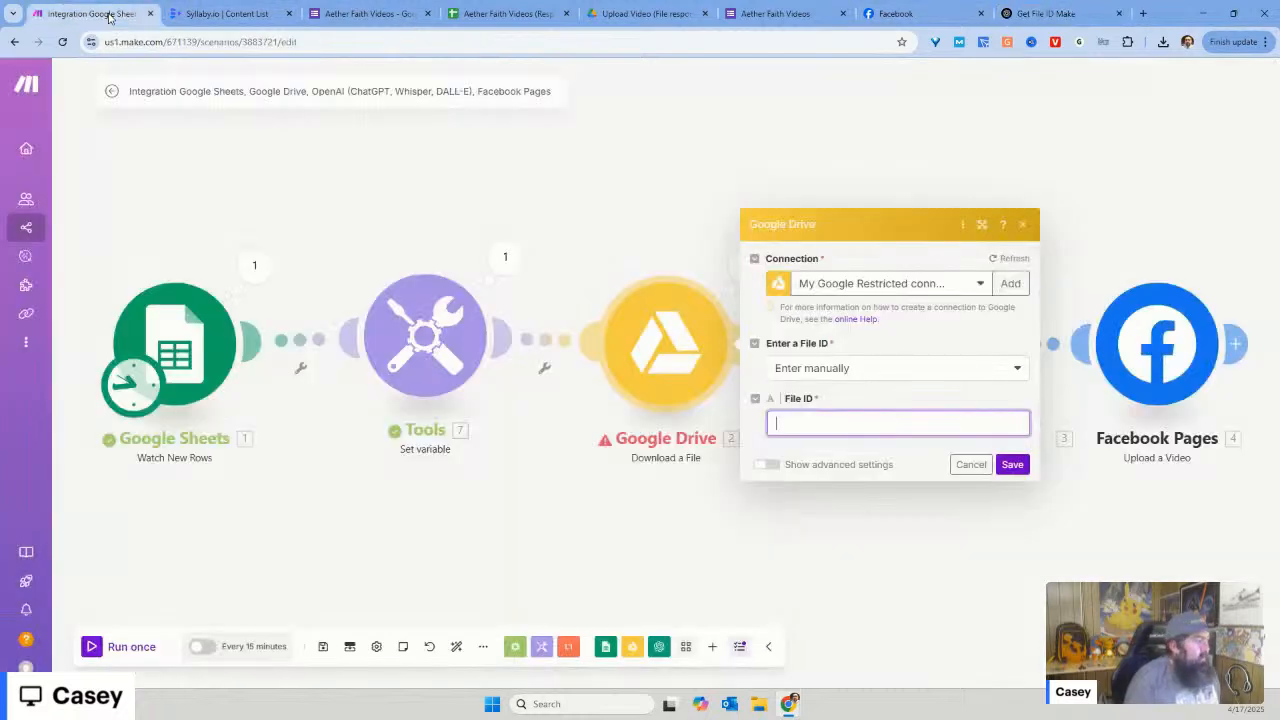
{"action": "left_click", "coordinate": [817, 422]}
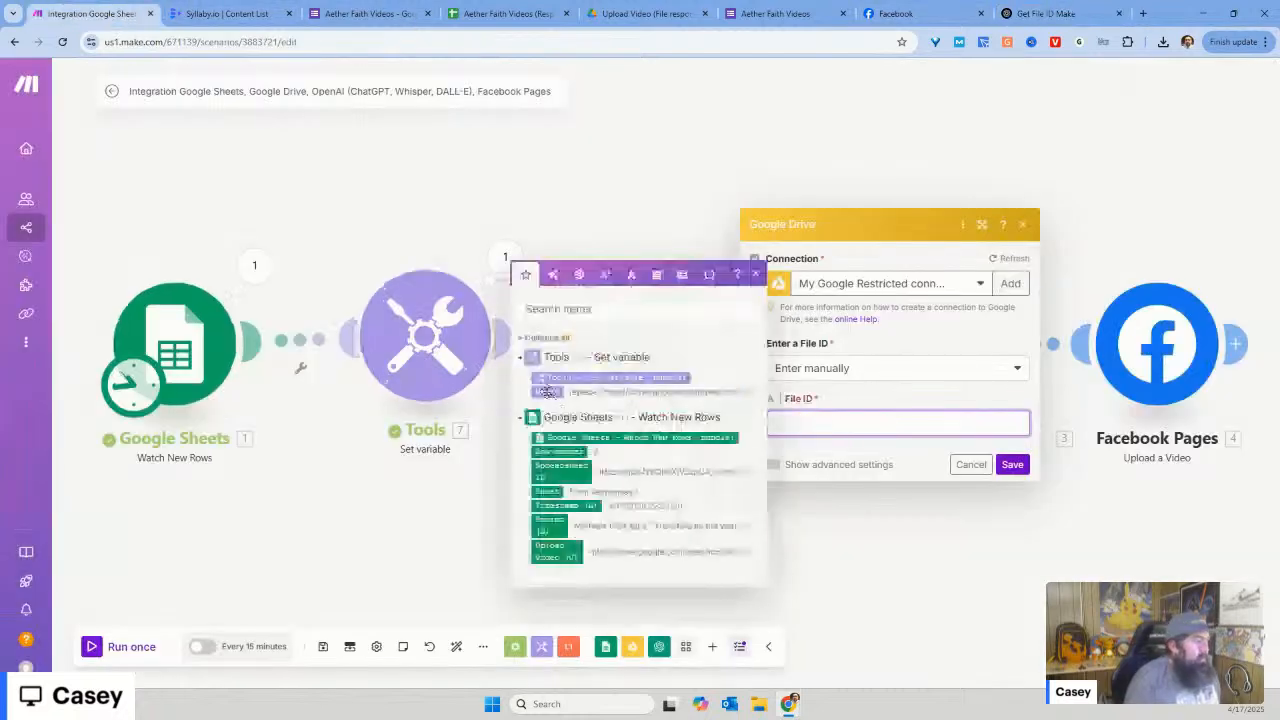
{"action": "left_click", "coordinate": [548, 392]}
{"action": "left_click", "coordinate": [1013, 465]}
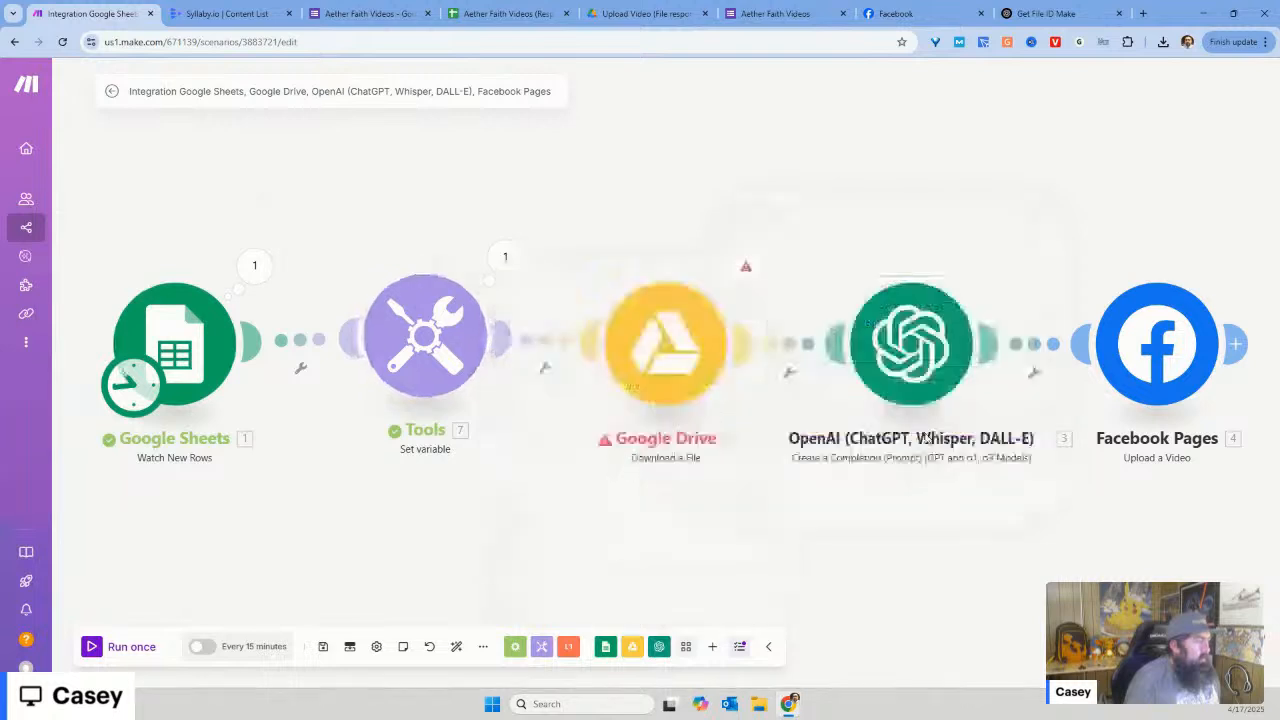
Step: Replace the Set variable module's value with get(split(Upload Video (C); "="); 1), using the mapped Google Sheets field, and save
{"action": "left_click", "coordinate": [488, 355]}
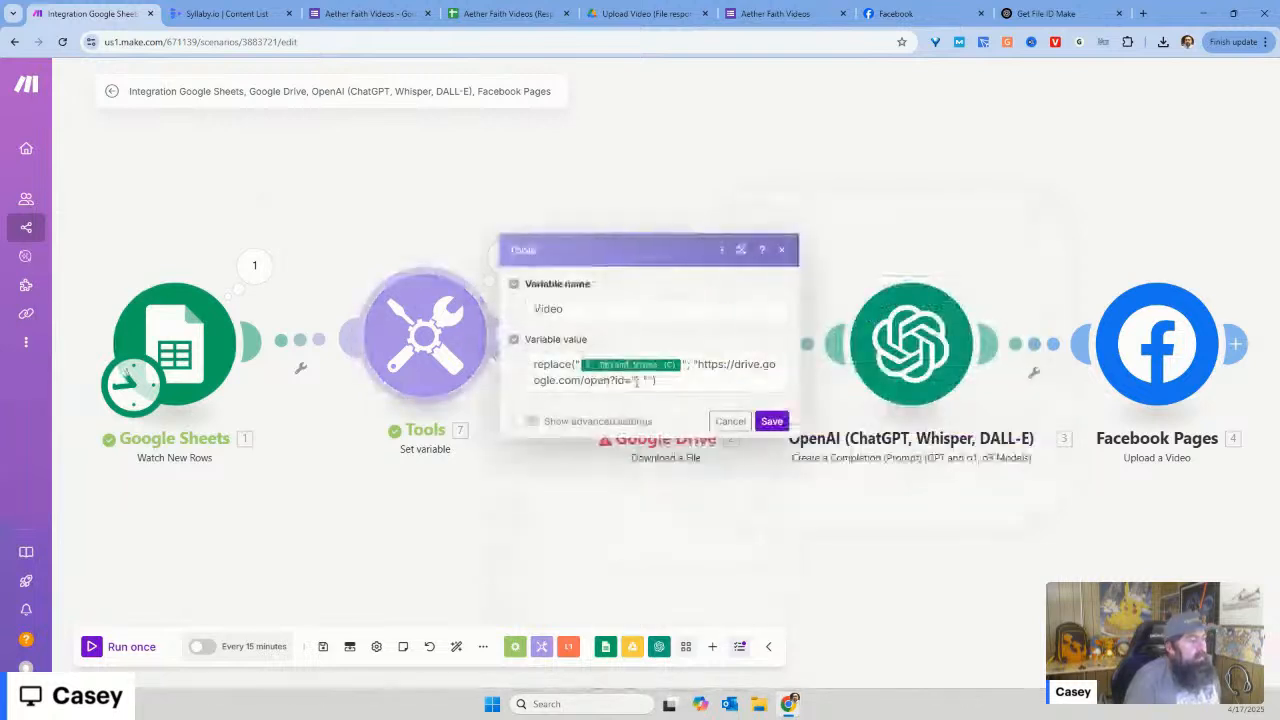
{"action": "left_click_drag", "start_coordinate": [636, 382], "coordinate": [502, 366]}
{"action": "key", "text": "ctrl+v"}
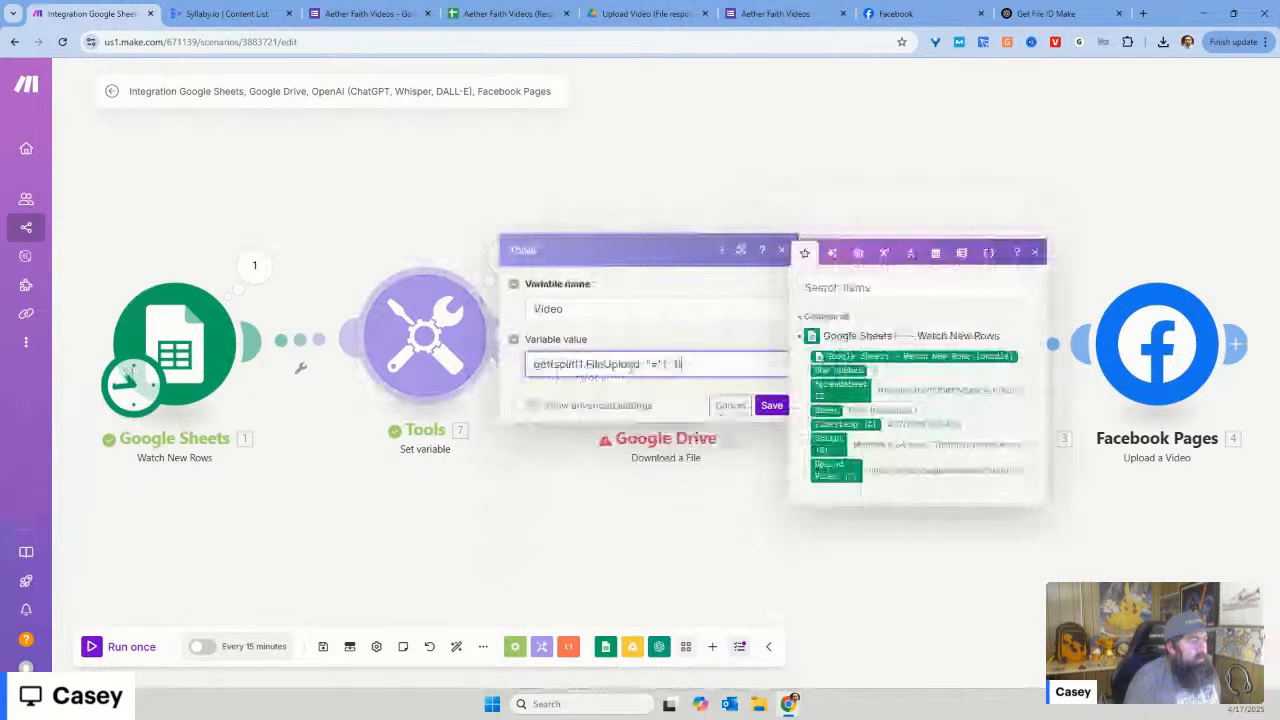
{"action": "left_click_drag", "start_coordinate": [641, 366], "coordinate": [582, 366]}
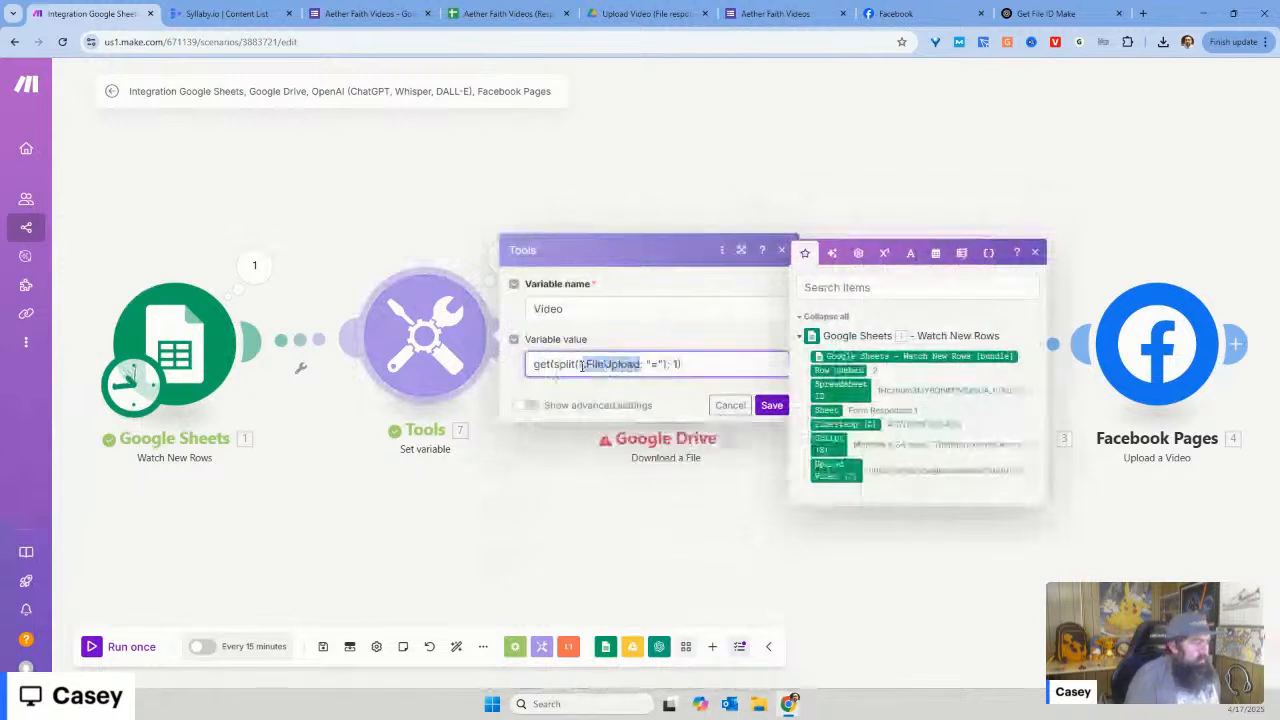
{"action": "key", "text": "BackSpace"}
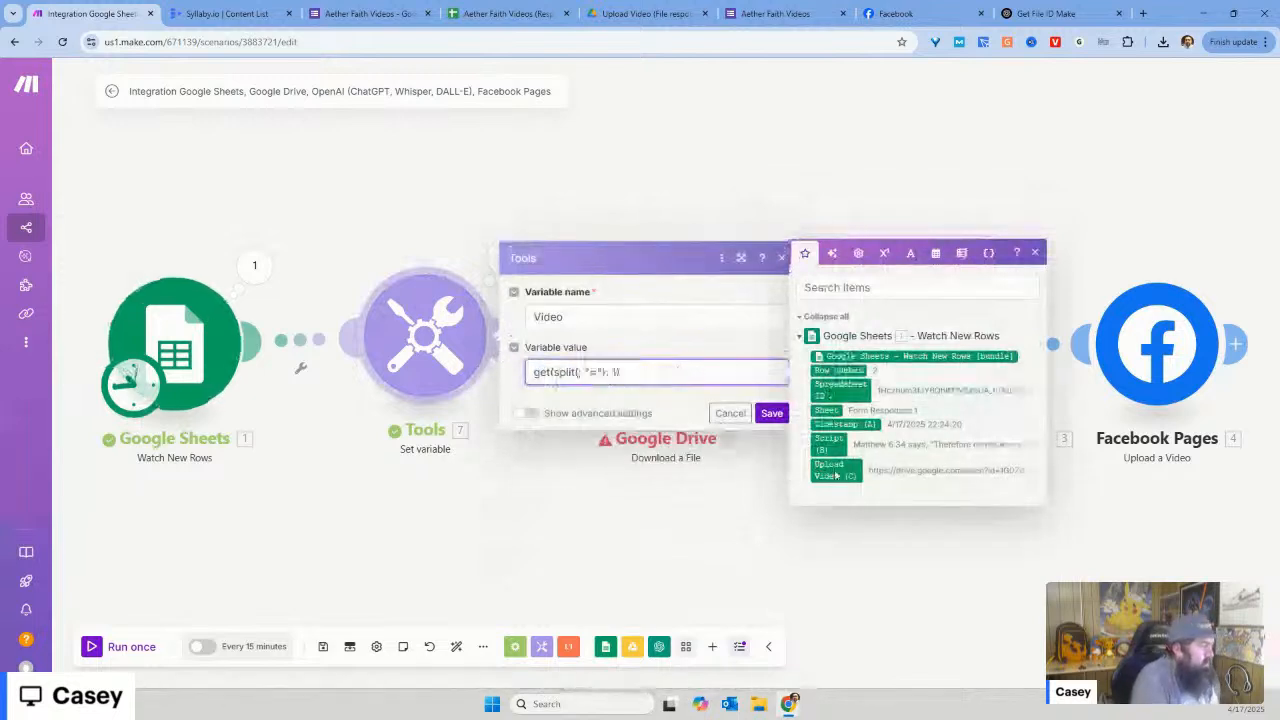
{"action": "left_click", "coordinate": [833, 468]}
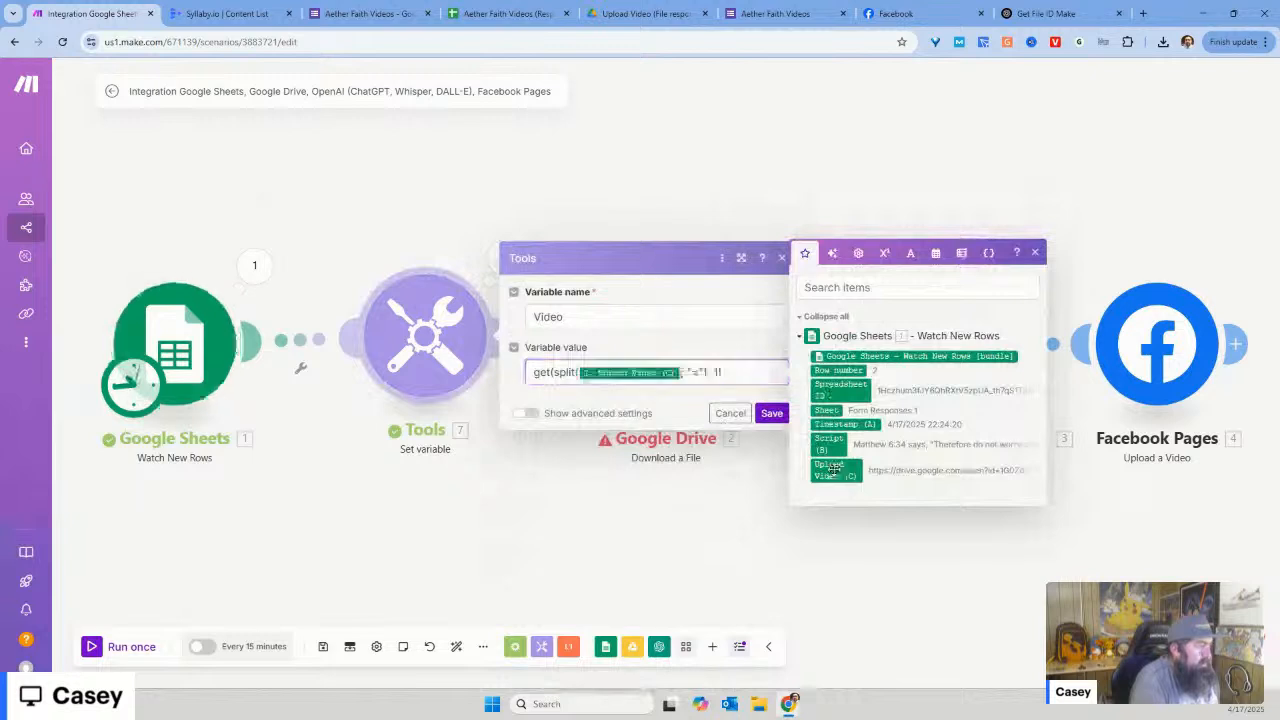
{"action": "left_click", "coordinate": [767, 418]}
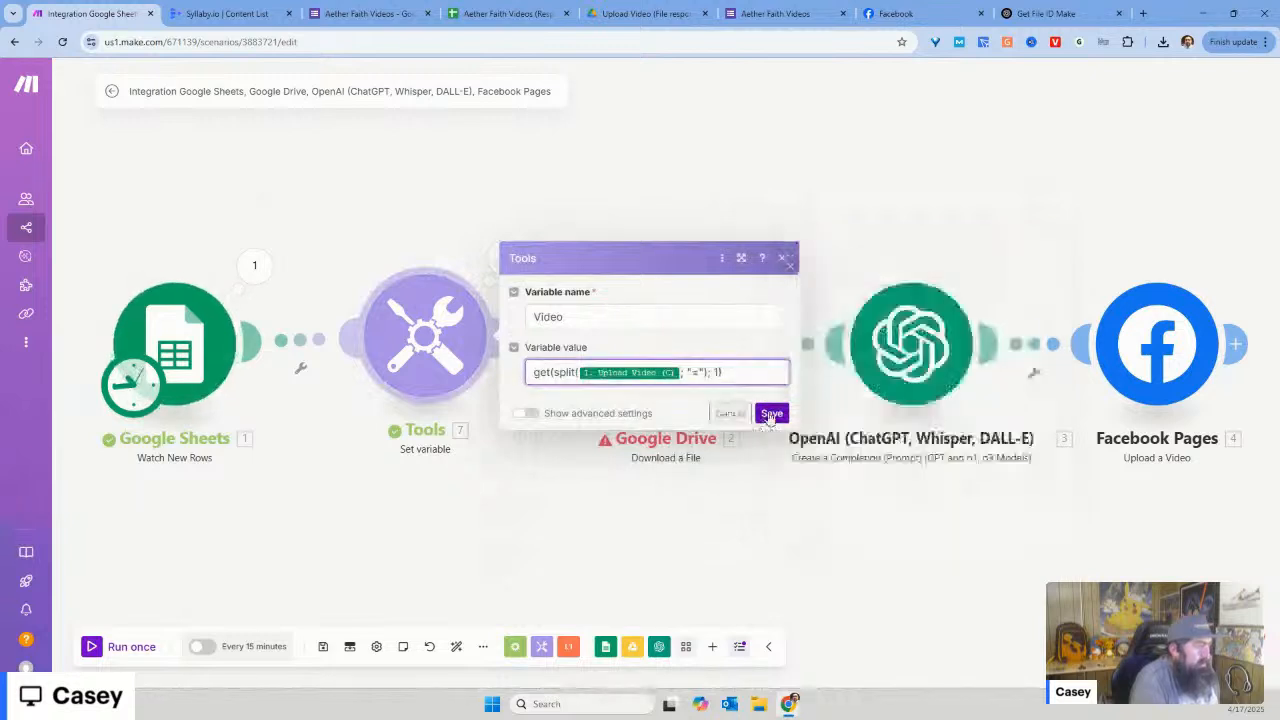
Step: Set the Google Sheets trigger to start from All, run the scenario once and inspect the Google Drive module's execution details
{"action": "right_click", "coordinate": [178, 322]}
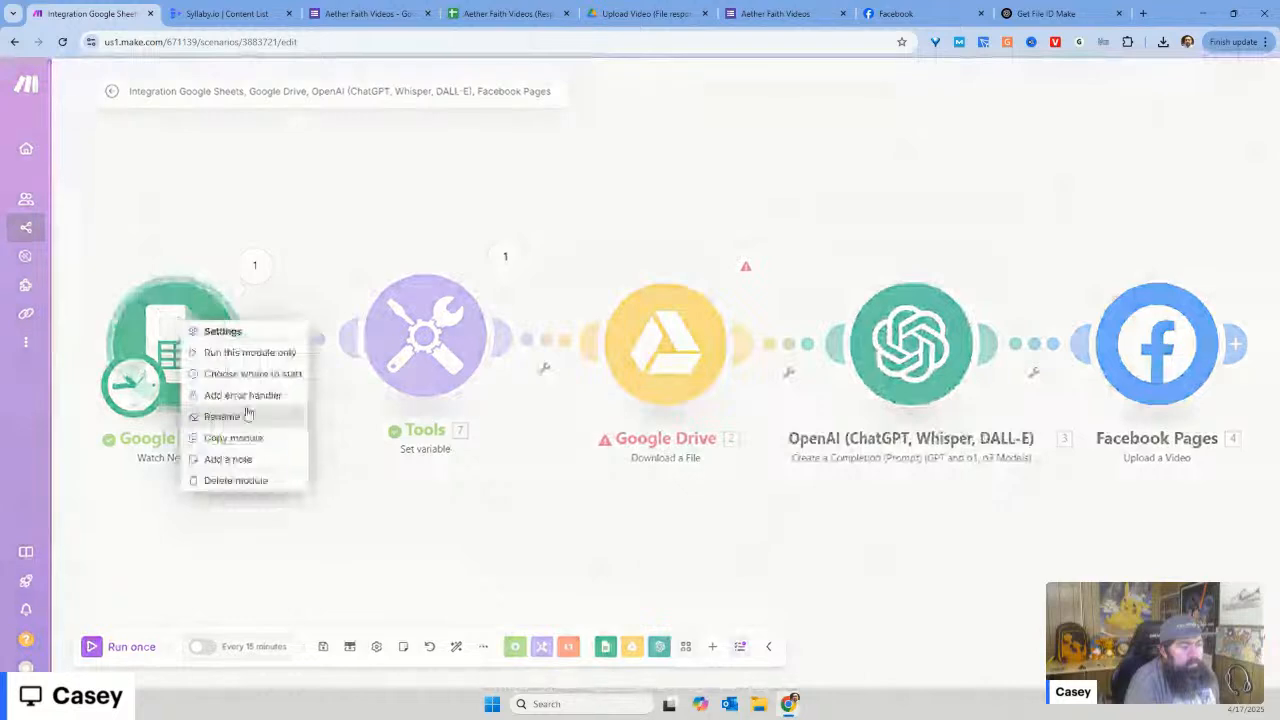
{"action": "left_click", "coordinate": [248, 378]}
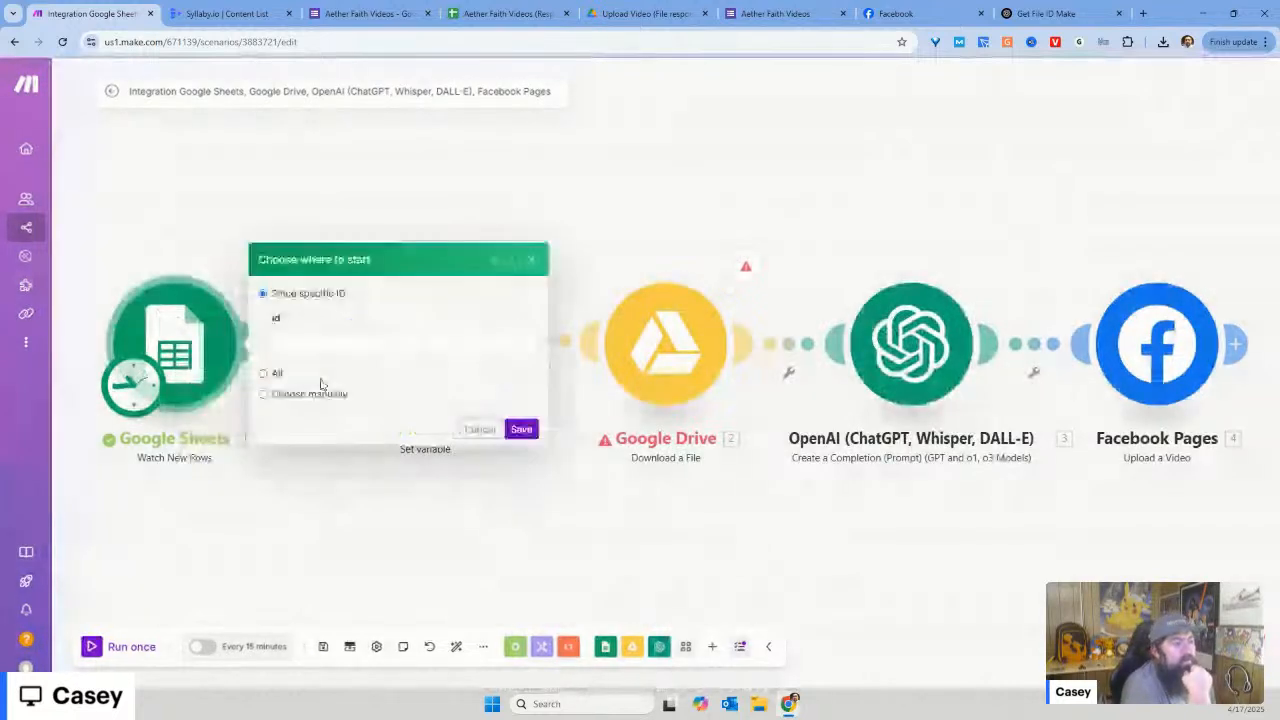
{"action": "left_click", "coordinate": [266, 376]}
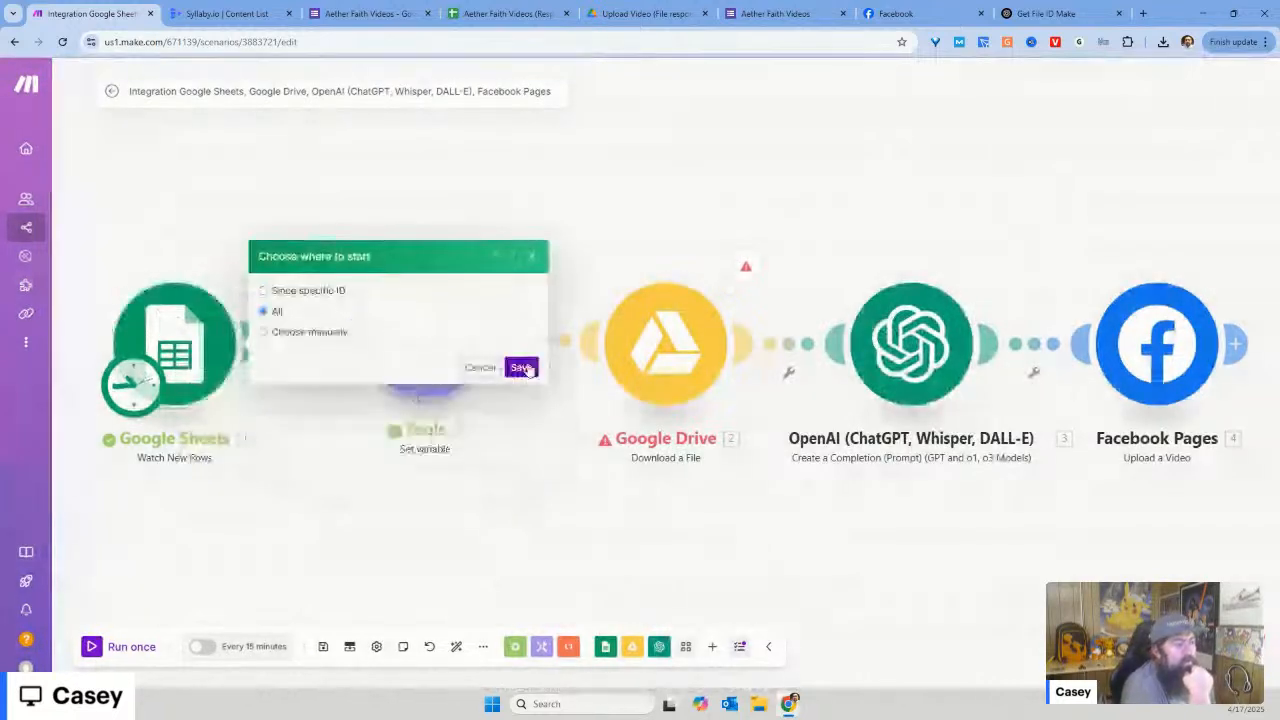
{"action": "left_click", "coordinate": [521, 368]}
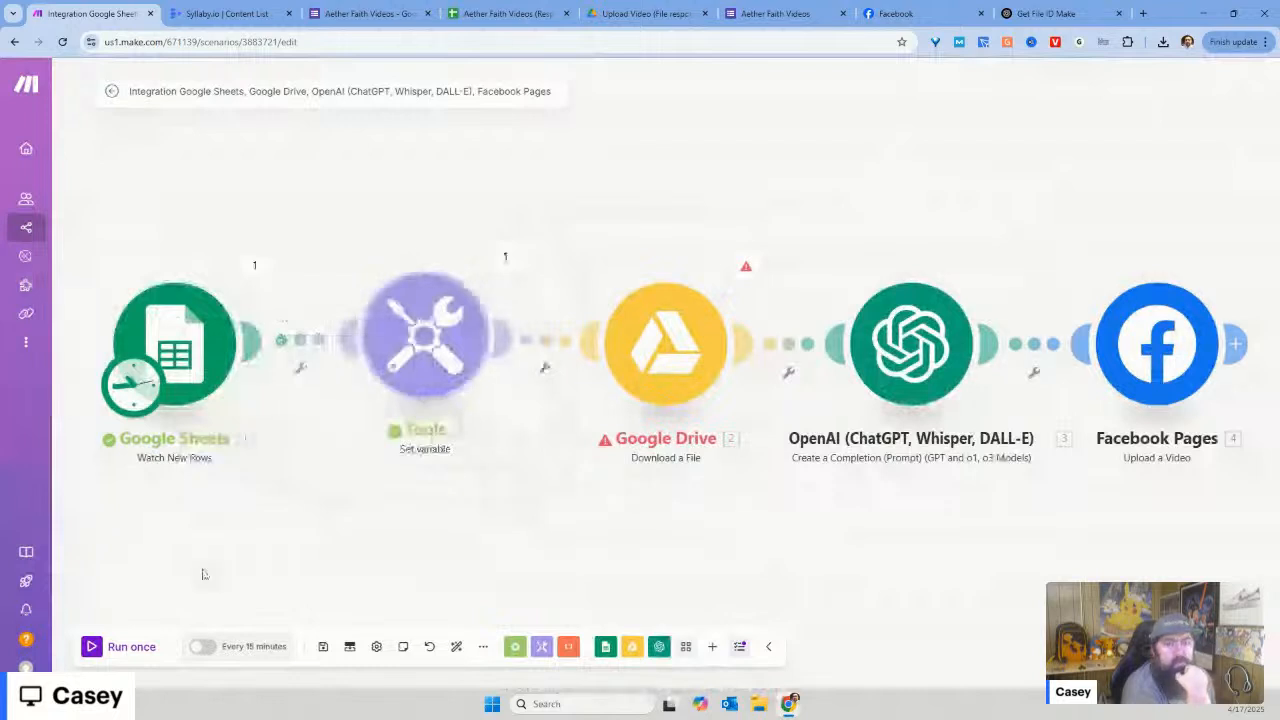
{"action": "left_click", "coordinate": [150, 640]}
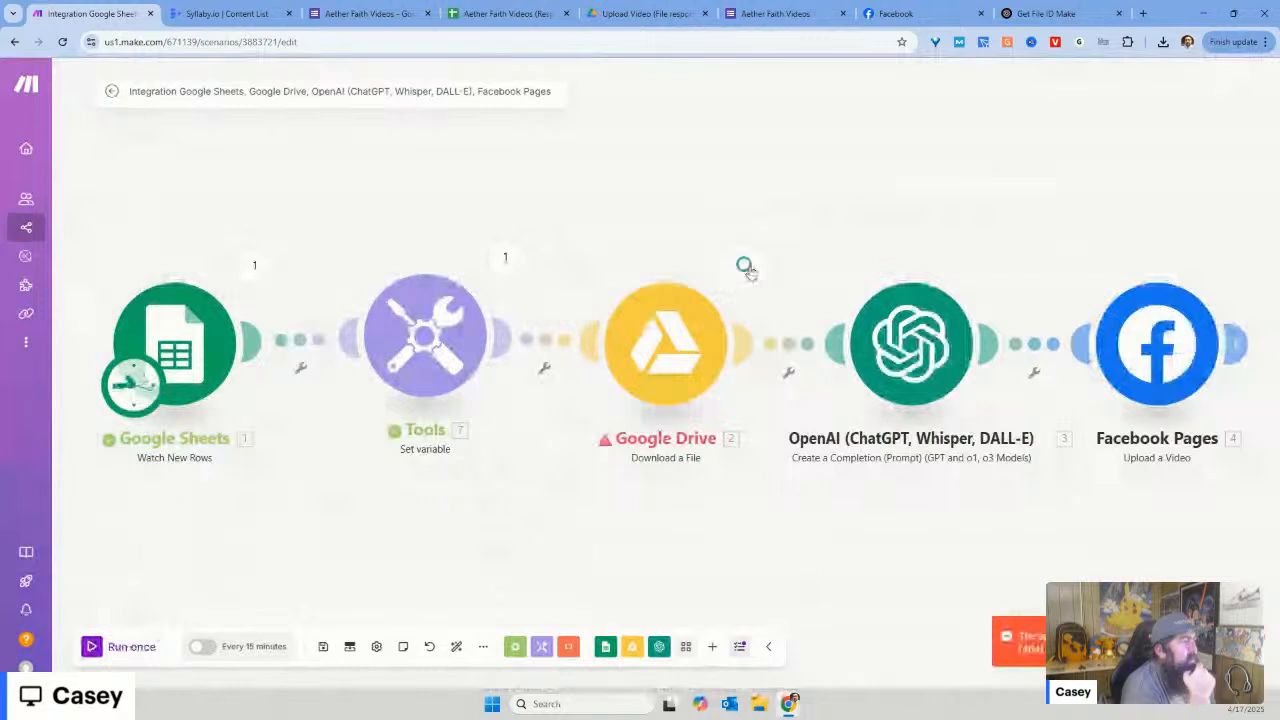
{"action": "left_click", "coordinate": [745, 266]}
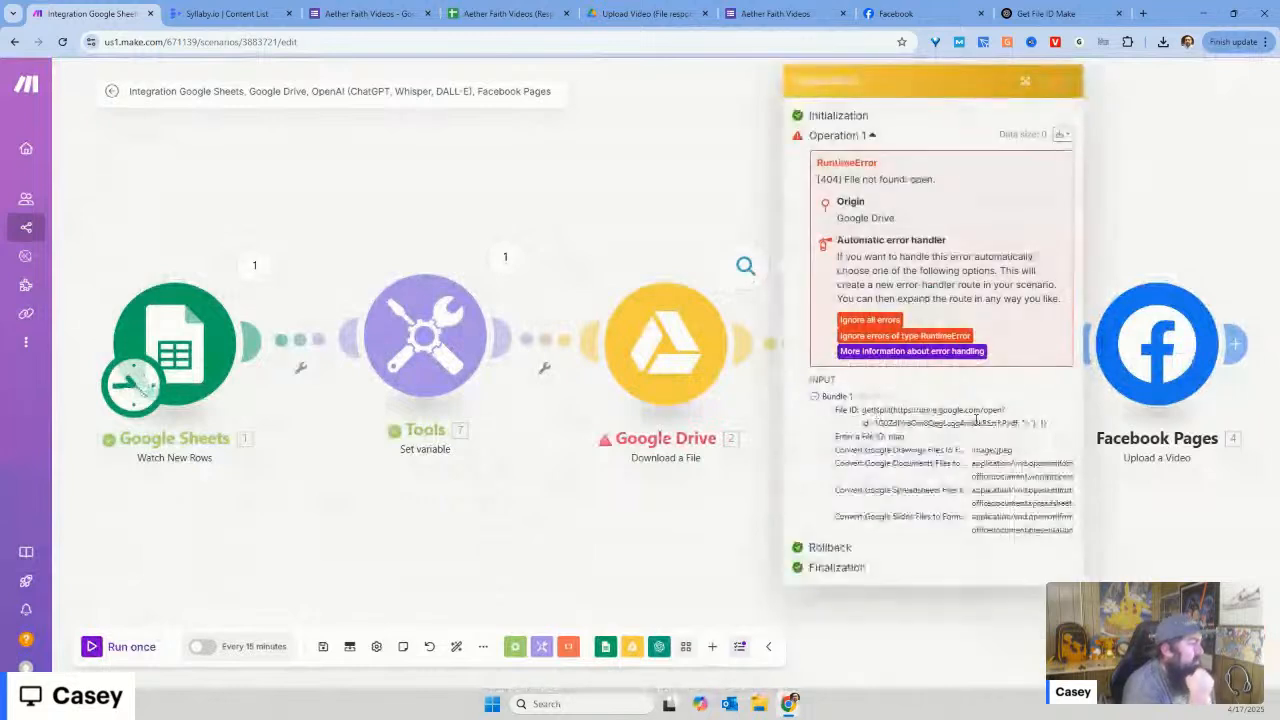
Step: Enclose the Upload Video (C) field in double quotes inside the Set variable module's split formula and save
{"action": "left_click", "coordinate": [425, 340]}
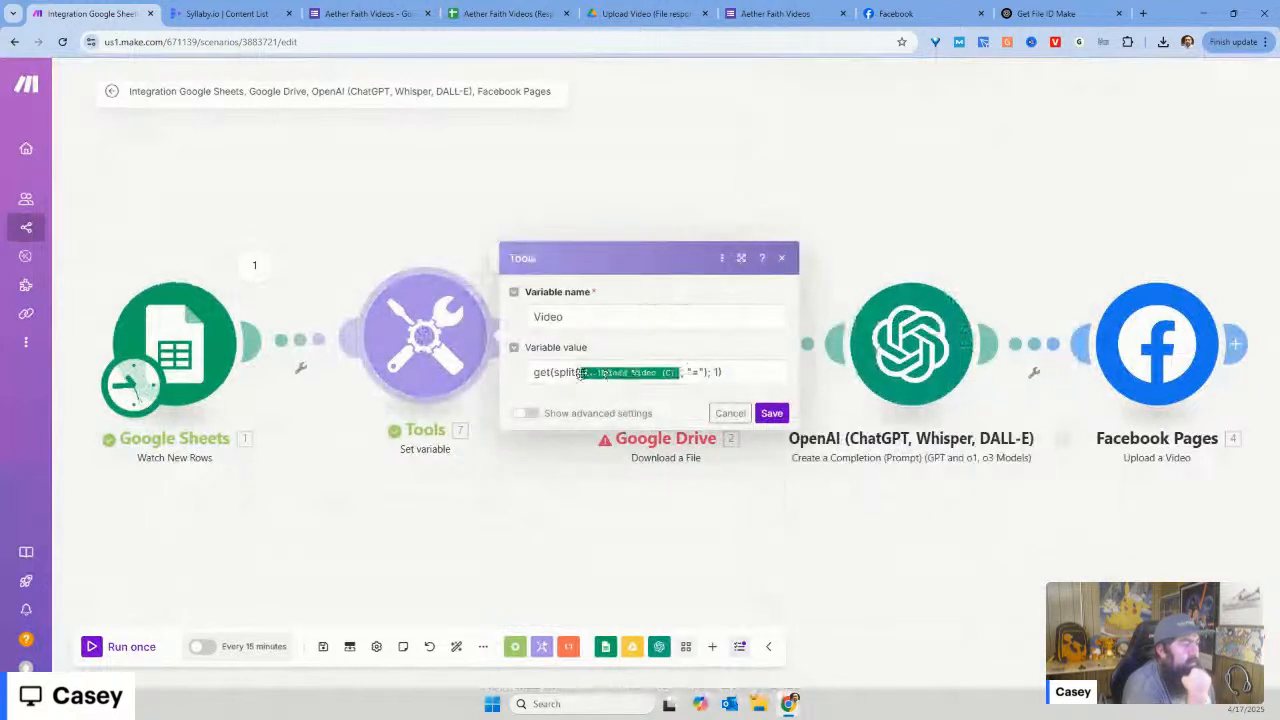
{"action": "left_click", "coordinate": [589, 377]}
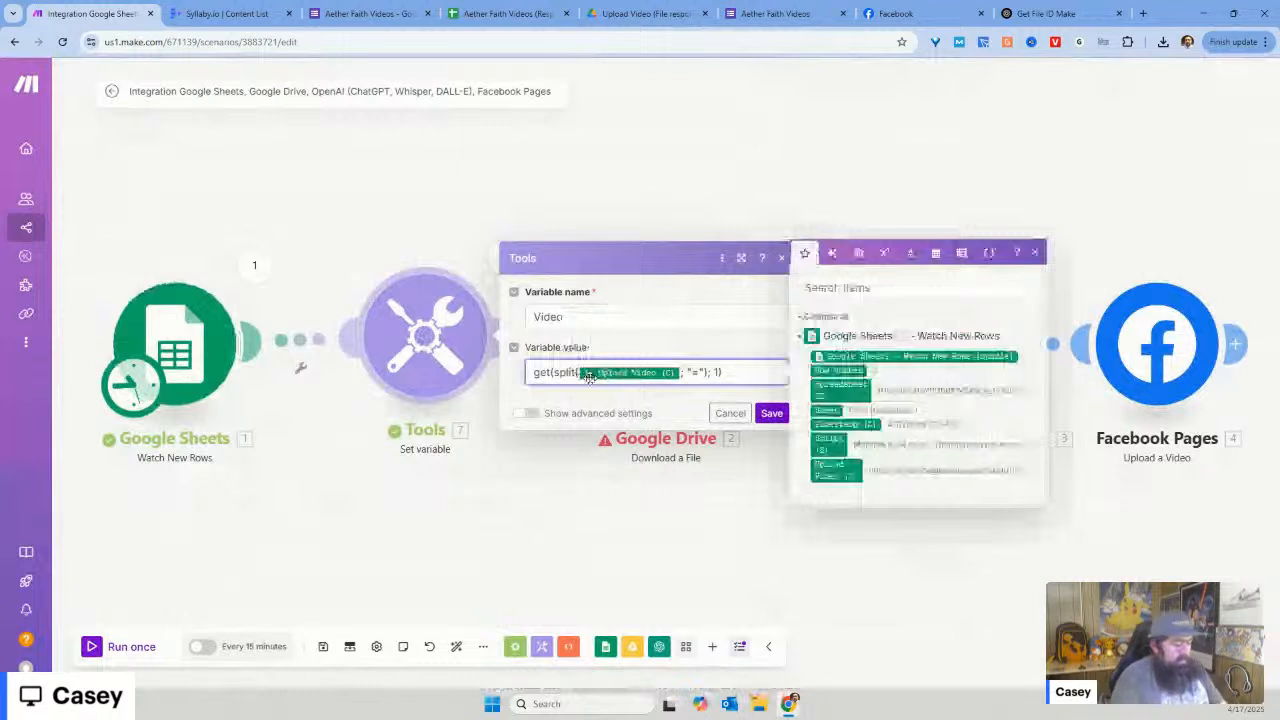
{"action": "type", "text": "\""}
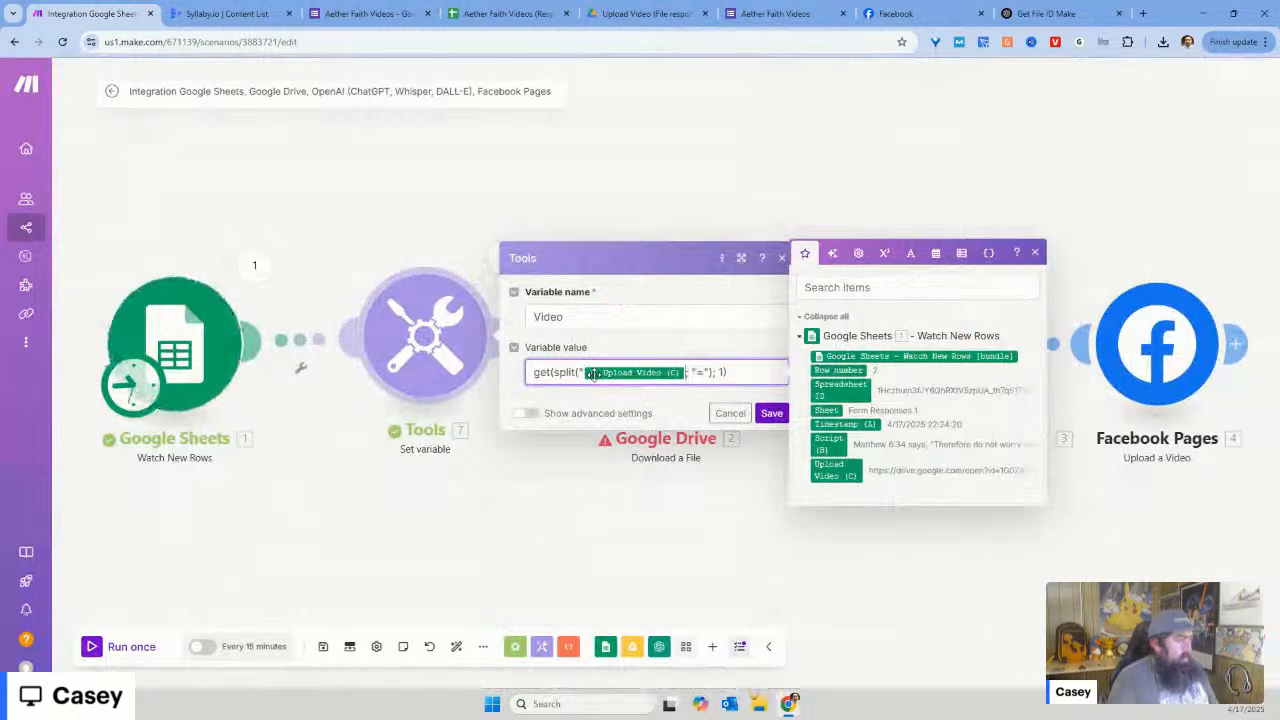
{"action": "type", "text": "\""}
{"action": "left_click", "coordinate": [768, 413]}
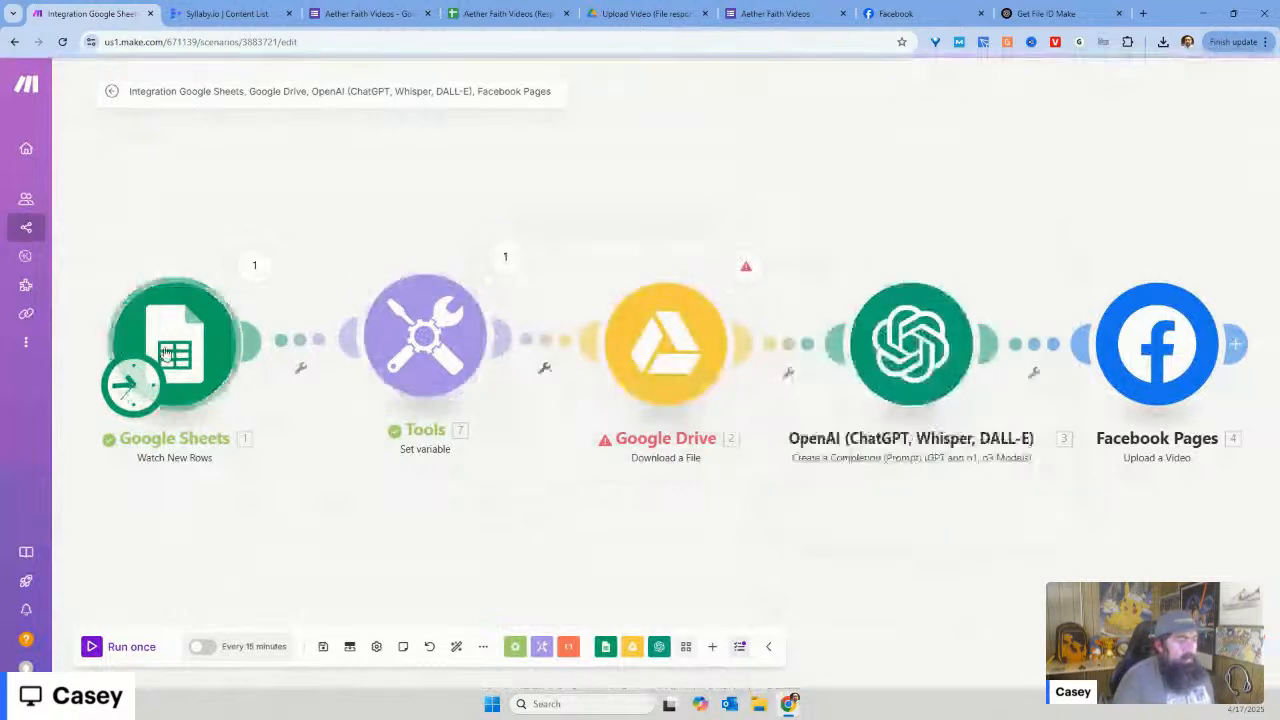
Step: Reset the Google Sheets trigger's starting point to All and run the scenario once with the quoted formula
{"action": "right_click", "coordinate": [164, 346]}
{"action": "left_click", "coordinate": [215, 405]}
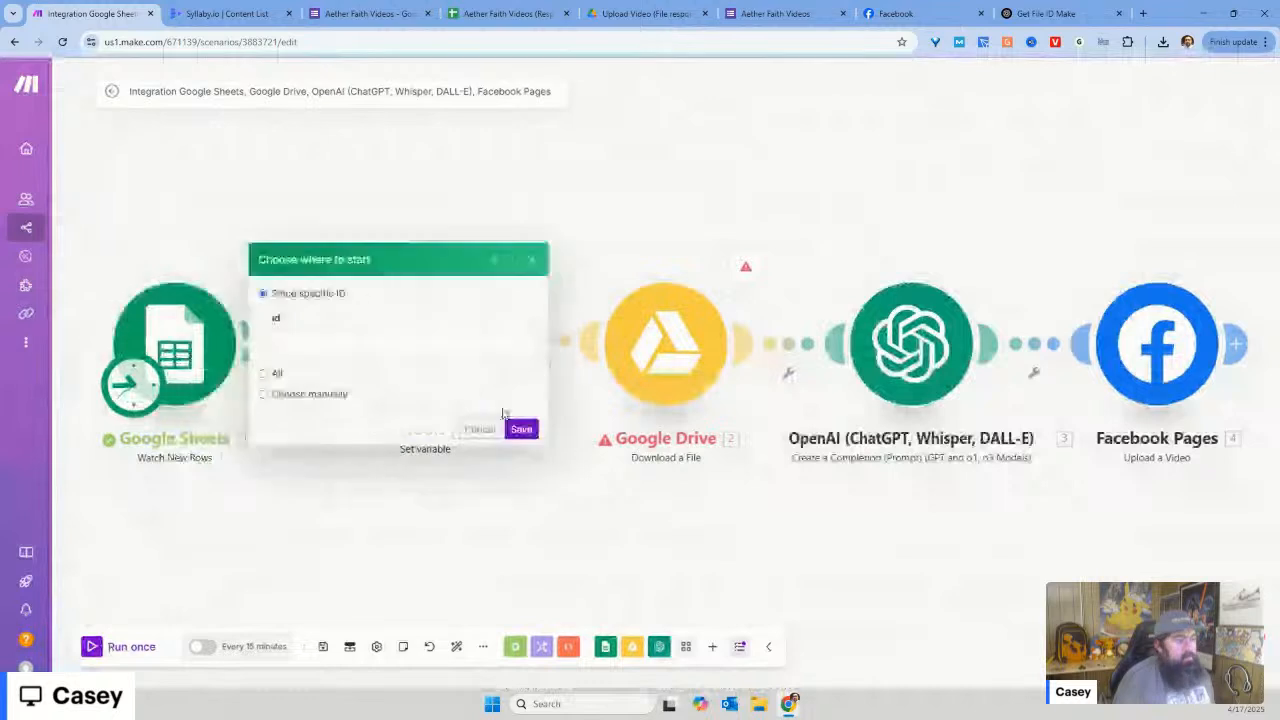
{"action": "left_click", "coordinate": [277, 373]}
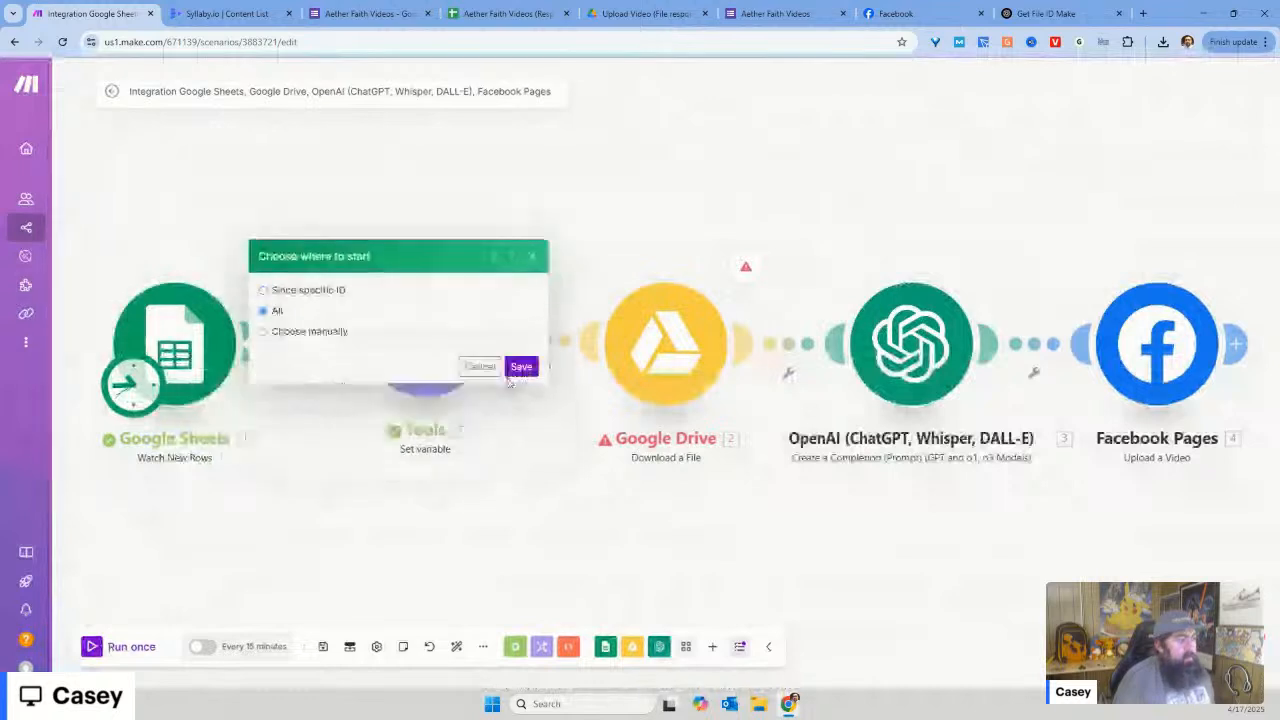
{"action": "left_click", "coordinate": [517, 369]}
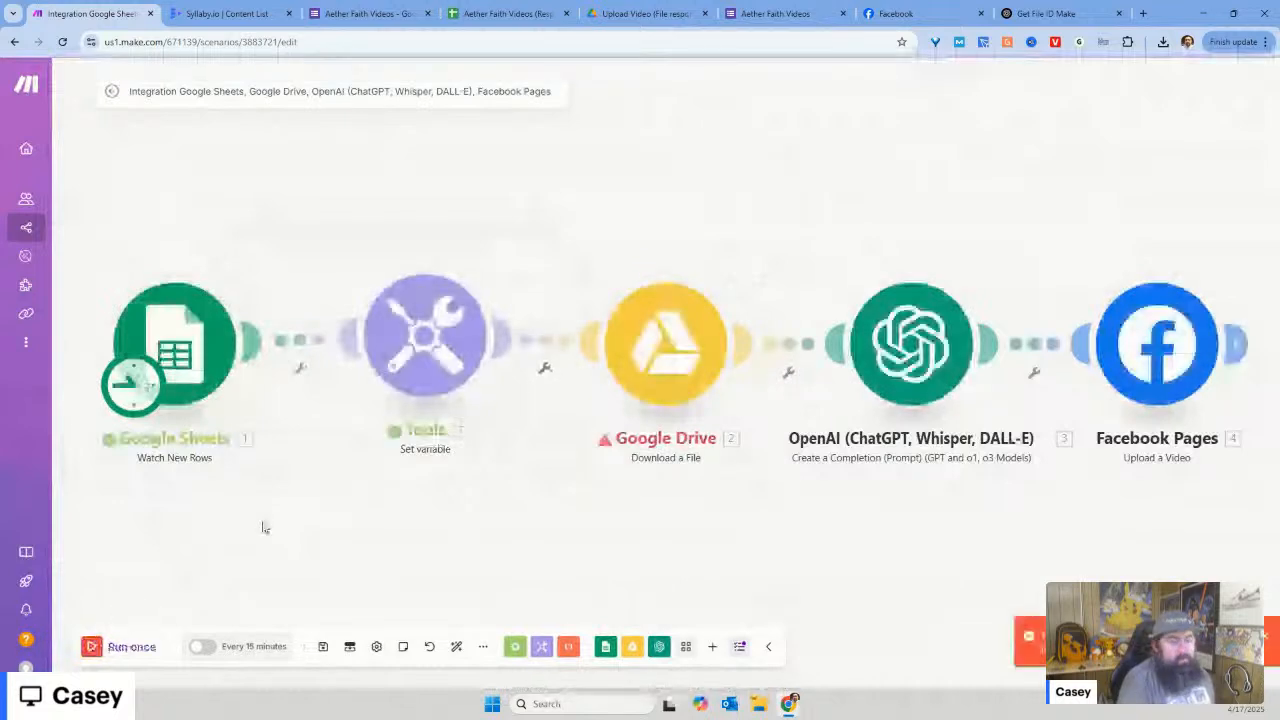
Step: Copy the regex pattern id=([A-Za-z0-9_-]+) from ChatGPT's Summary of Fix Options and return to the Make scenario
{"action": "left_click", "coordinate": [1050, 14]}
{"action": "scroll", "coordinate": [893, 341], "scroll_direction": "down", "scroll_amount": 2}
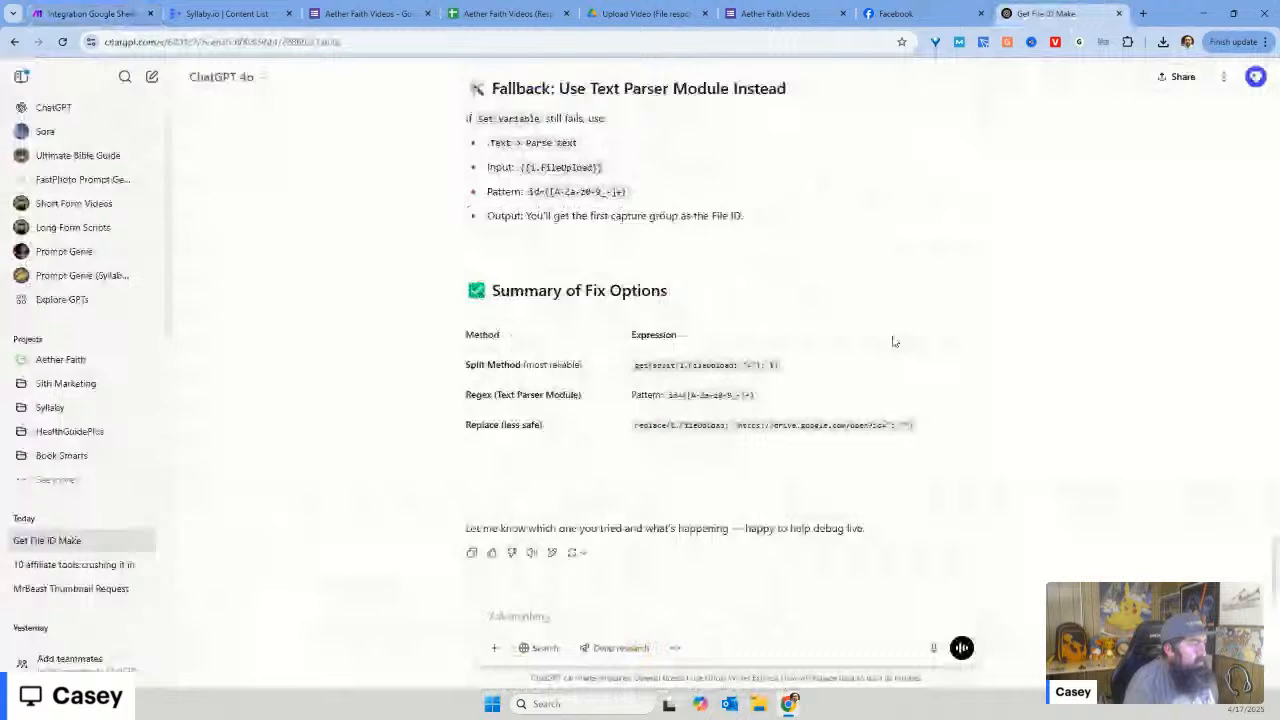
{"action": "scroll", "coordinate": [686, 405], "scroll_direction": "up", "scroll_amount": 1}
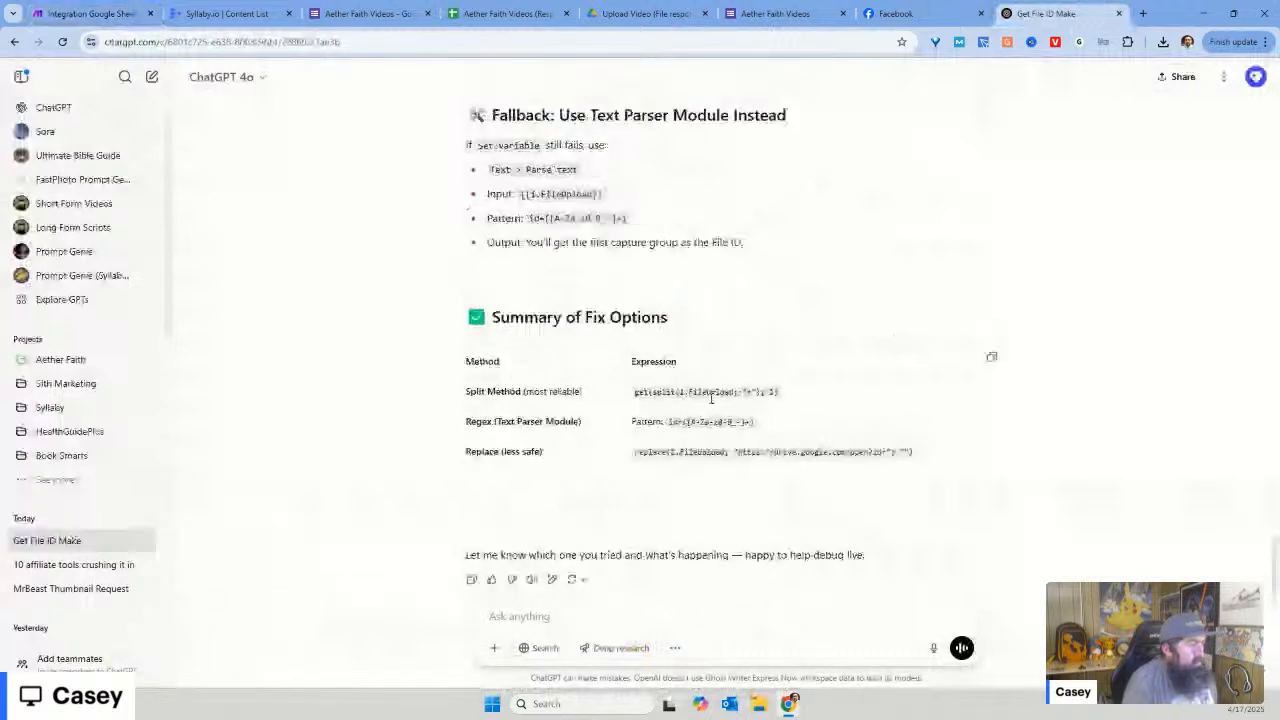
{"action": "scroll", "coordinate": [711, 398], "scroll_direction": "up", "scroll_amount": 1}
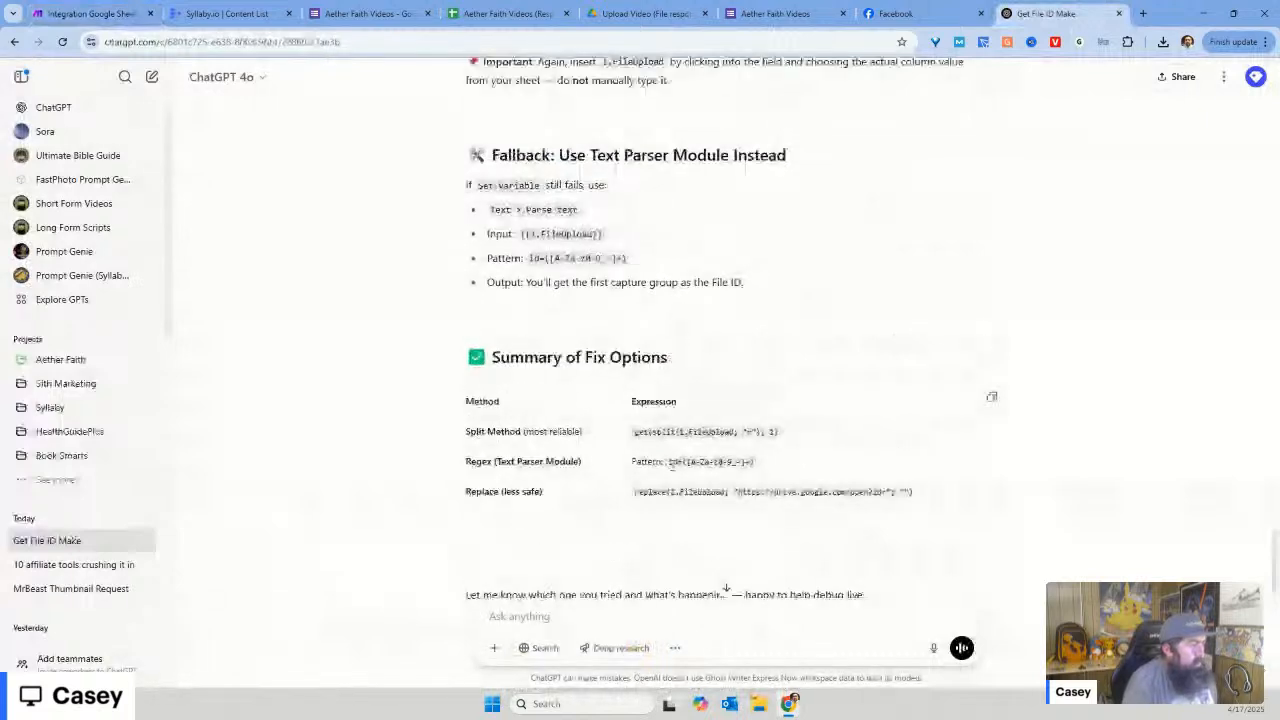
{"action": "left_click_drag", "start_coordinate": [669, 462], "coordinate": [763, 463]}
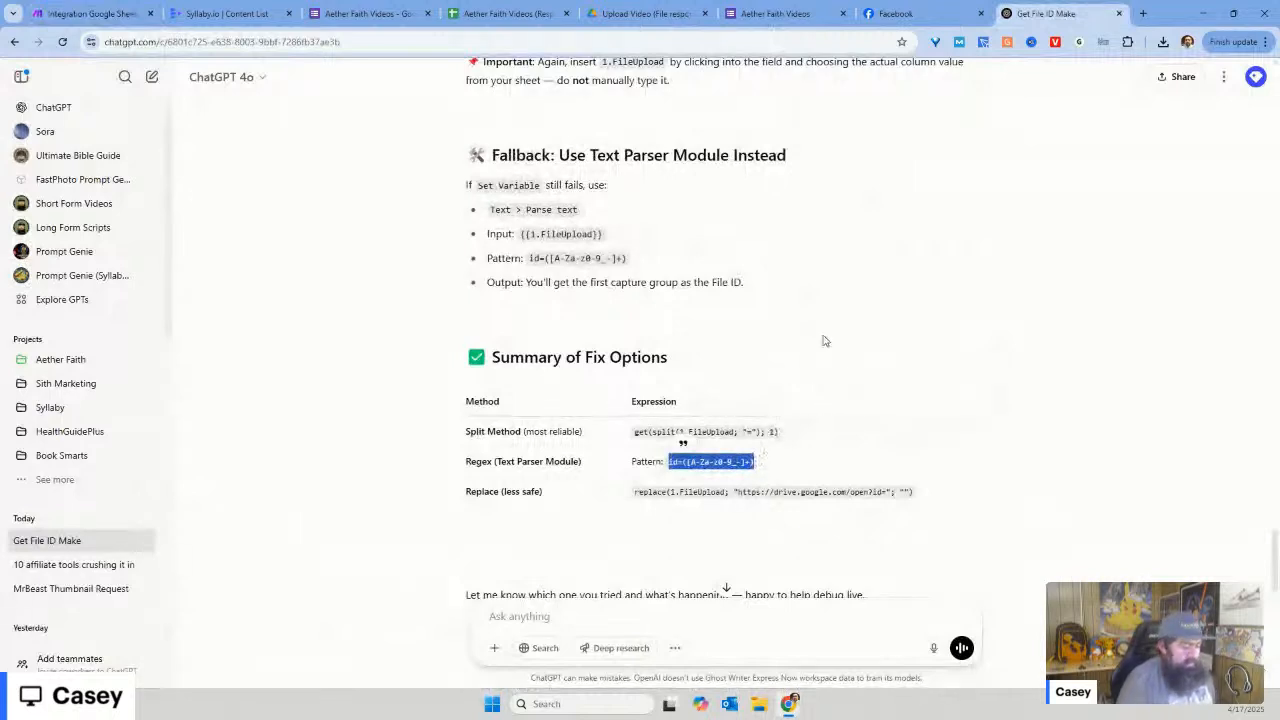
{"action": "left_click", "coordinate": [90, 13]}
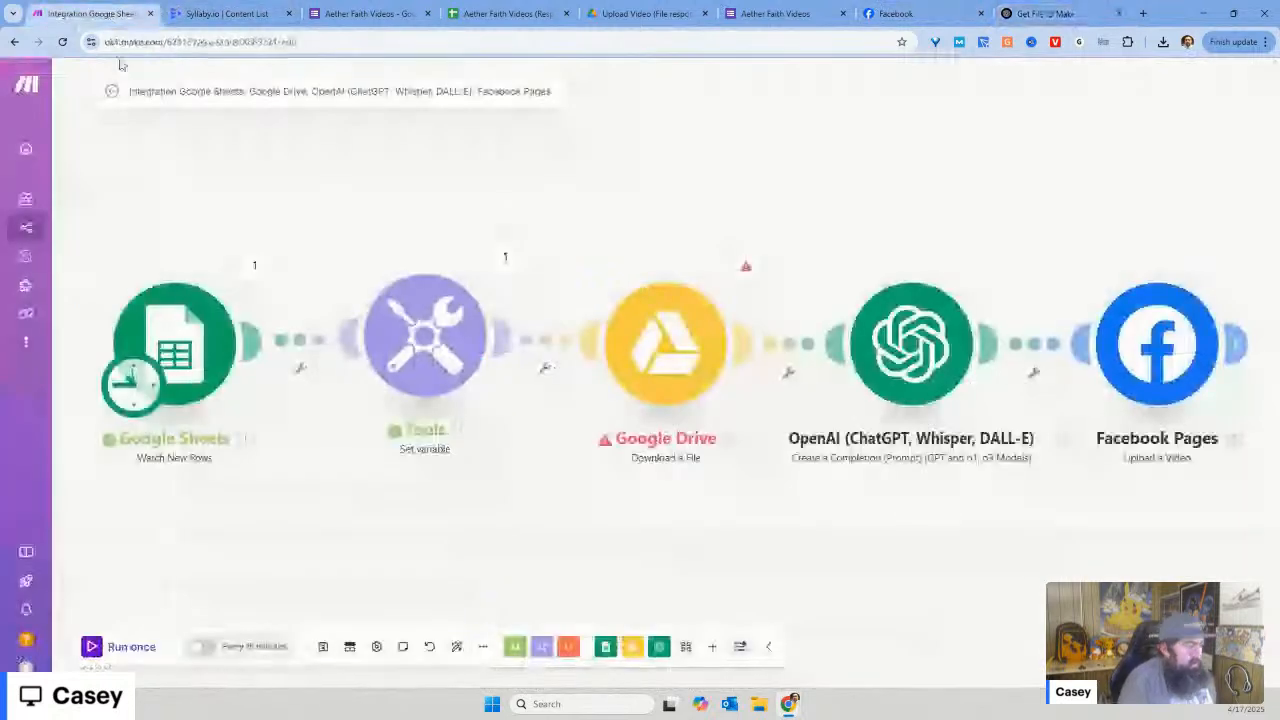
Step: Browse the available Tools modules and search all apps for a regex module
{"action": "left_click", "coordinate": [542, 646]}
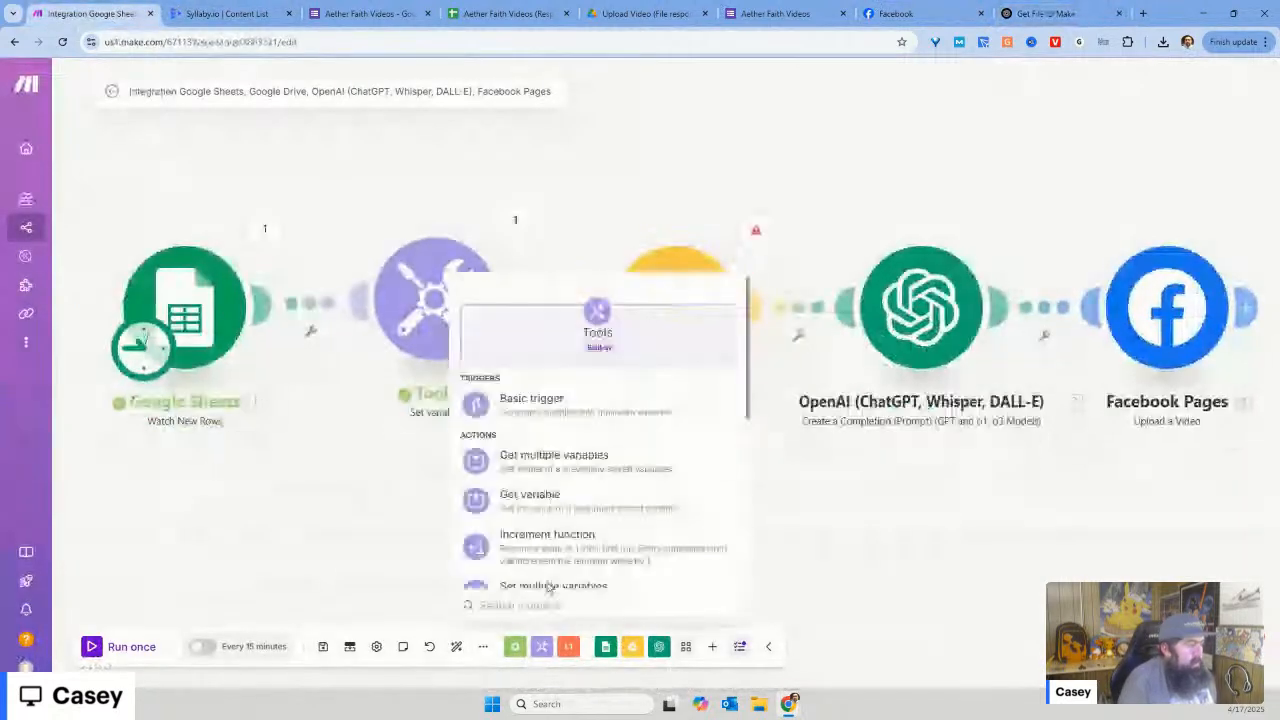
{"action": "scroll", "coordinate": [568, 460], "scroll_direction": "down", "scroll_amount": 2}
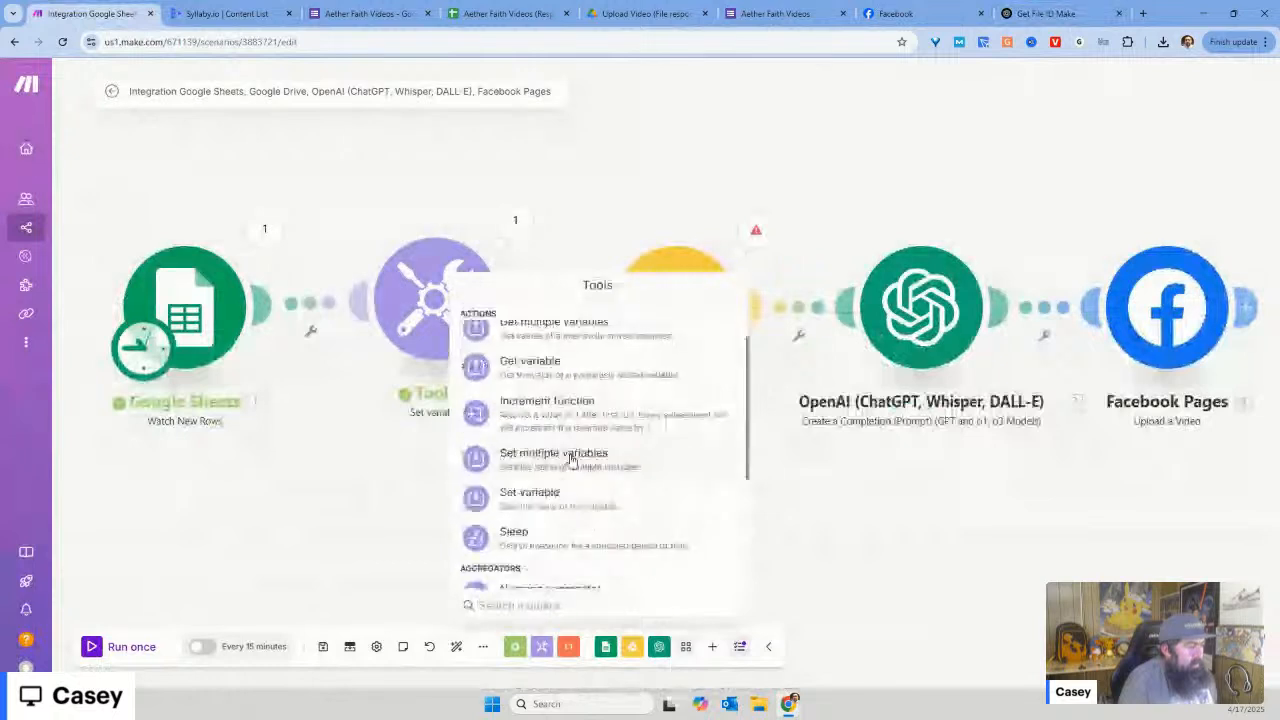
{"action": "scroll", "coordinate": [572, 459], "scroll_direction": "down", "scroll_amount": 2}
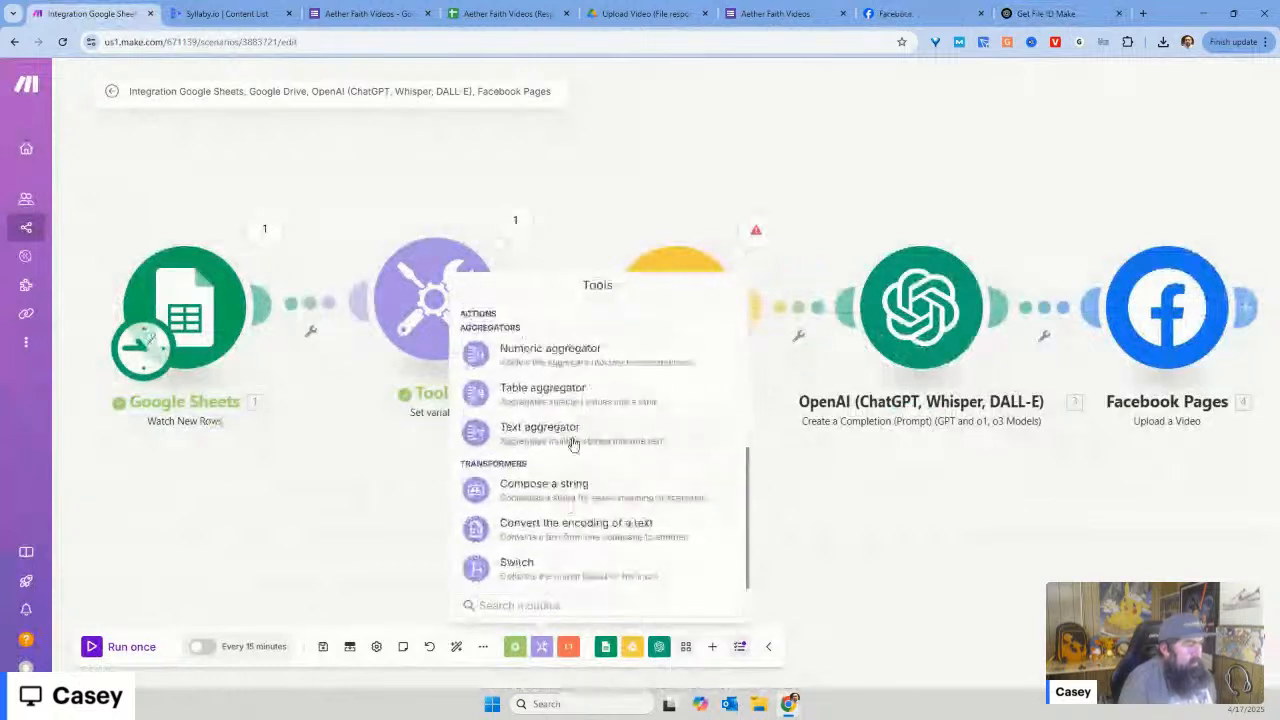
{"action": "scroll", "coordinate": [578, 452], "scroll_direction": "up", "scroll_amount": 3}
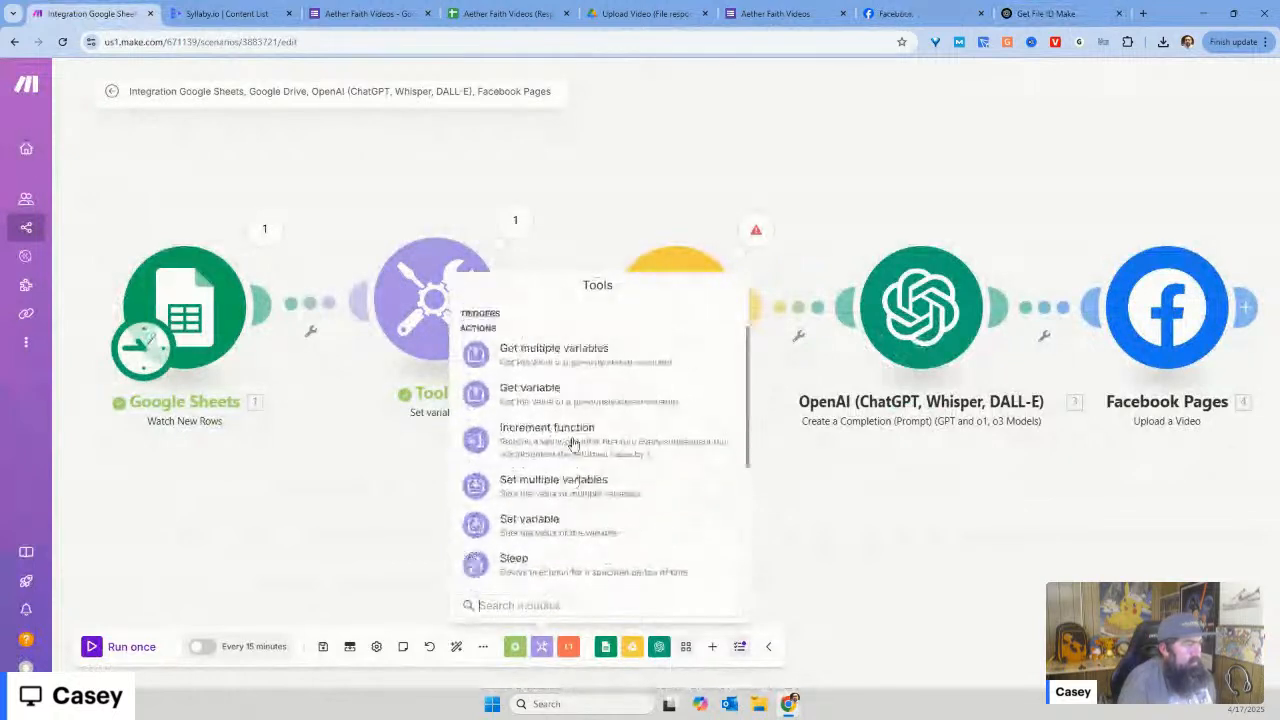
{"action": "left_click", "coordinate": [763, 586]}
{"action": "left_click", "coordinate": [712, 646]}
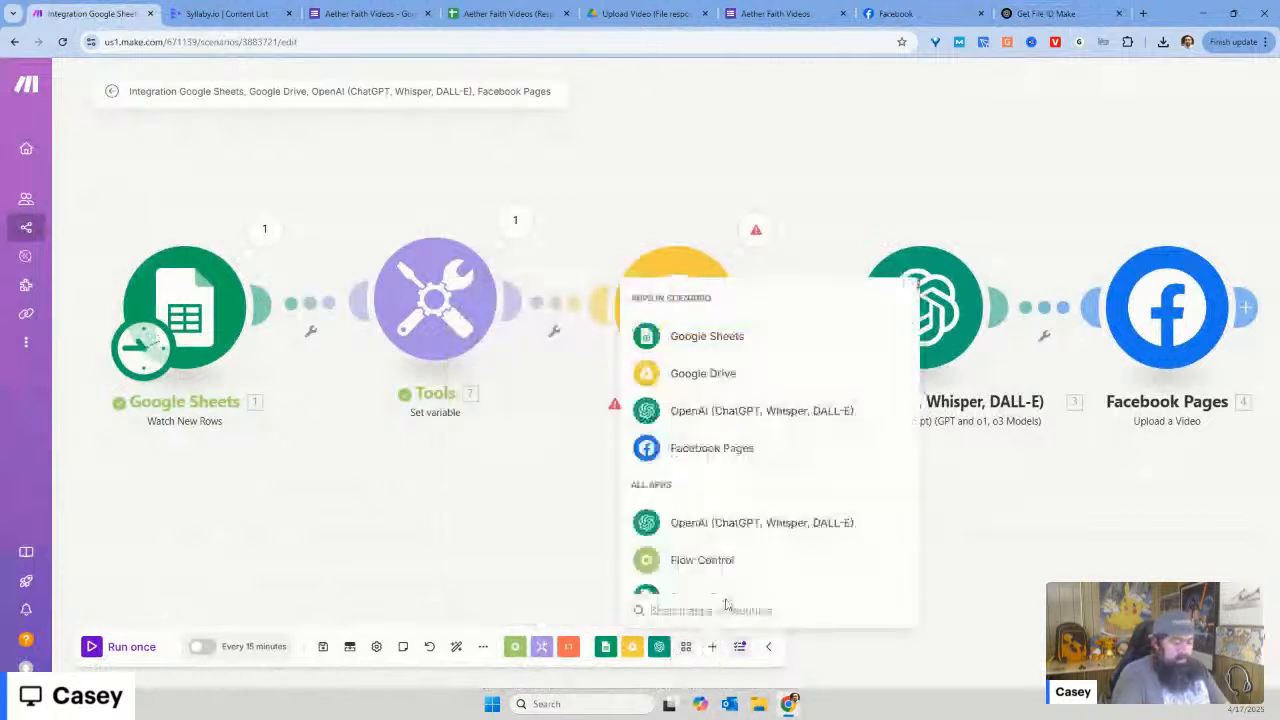
{"action": "type", "text": "regex"}
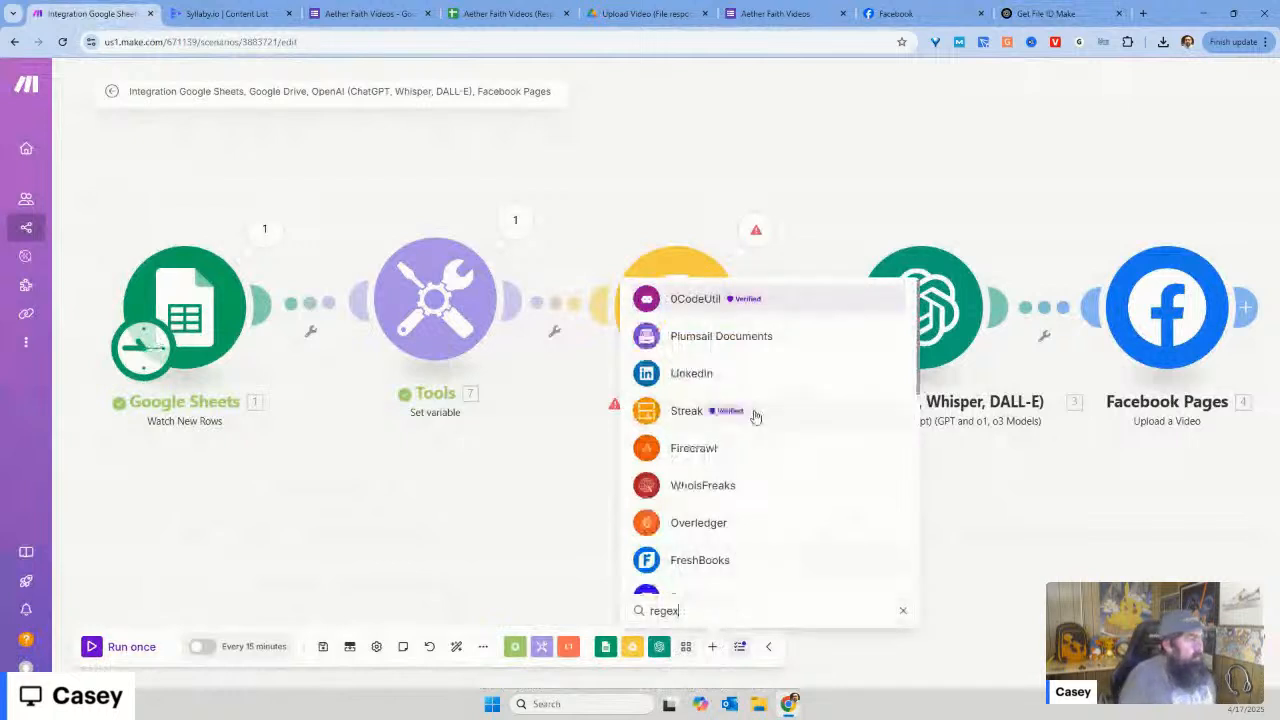
{"action": "left_click", "coordinate": [507, 491]}
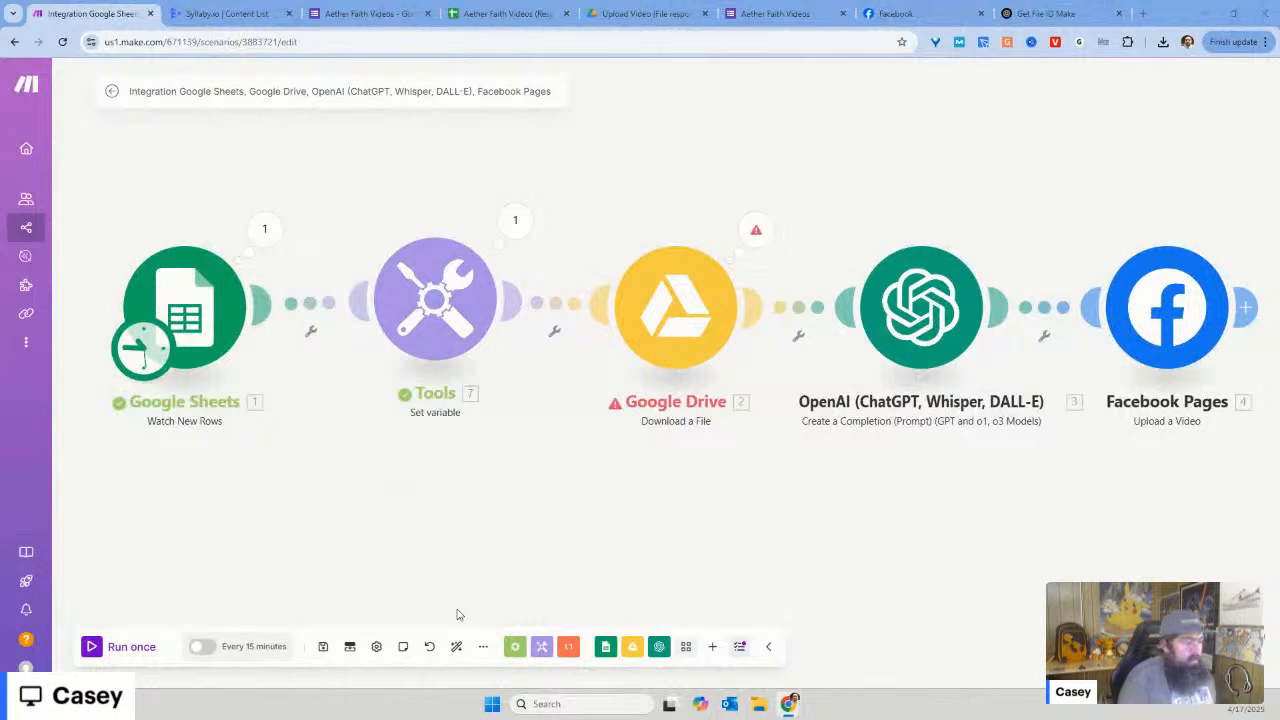
Step: Add a Text parser Match pattern (Advanced) module between the Google Sheets and Set variable modules
{"action": "left_click", "coordinate": [717, 655]}
{"action": "left_click", "coordinate": [567, 650]}
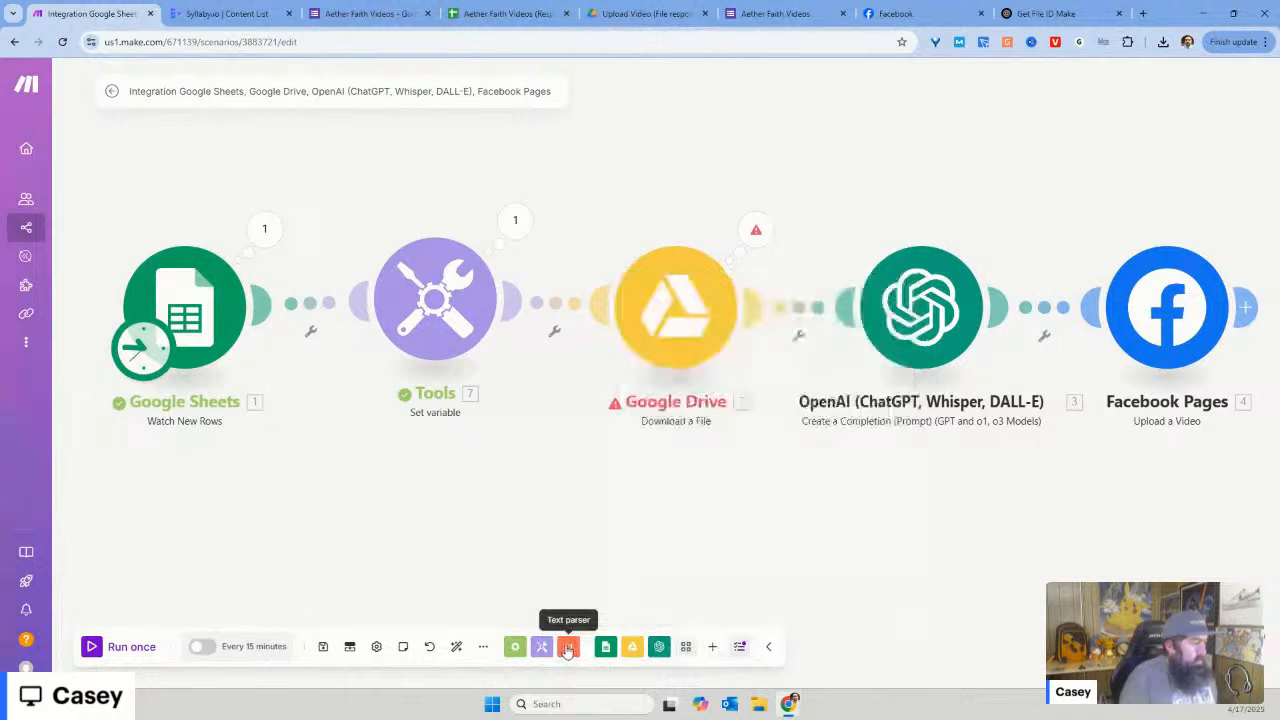
{"action": "scroll", "coordinate": [636, 472], "scroll_direction": "down", "scroll_amount": 3}
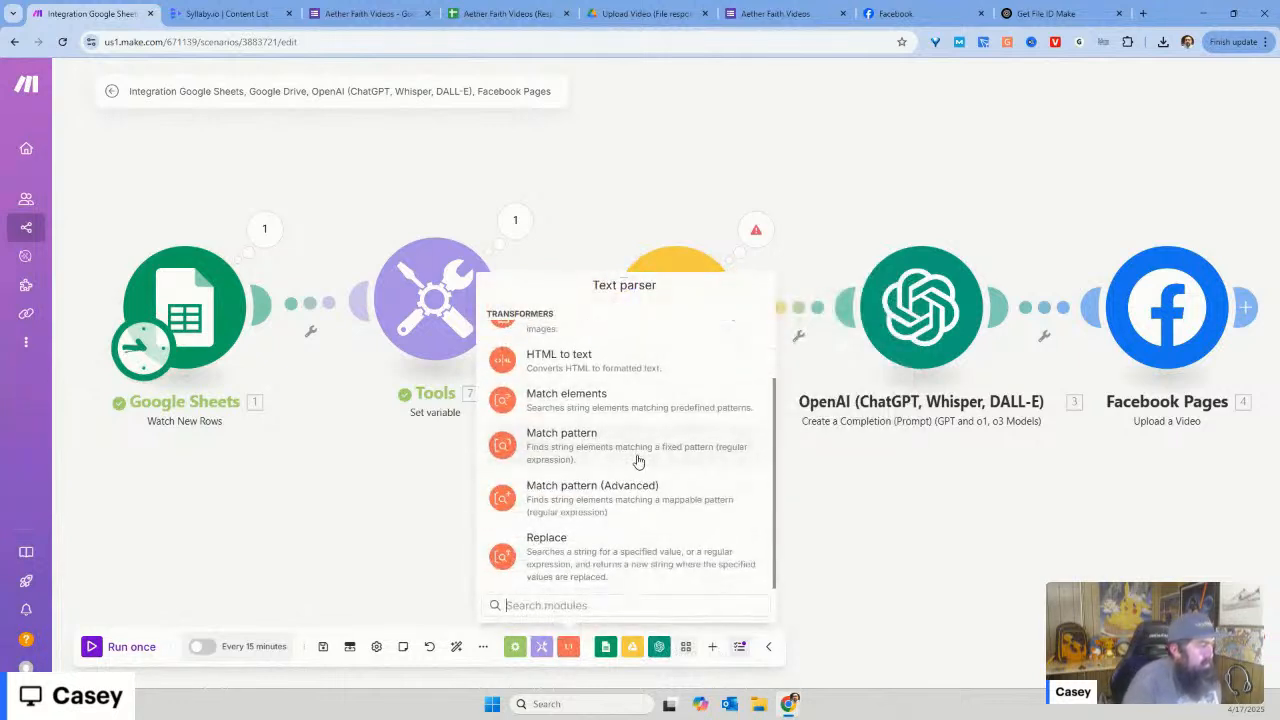
{"action": "left_click", "coordinate": [634, 498]}
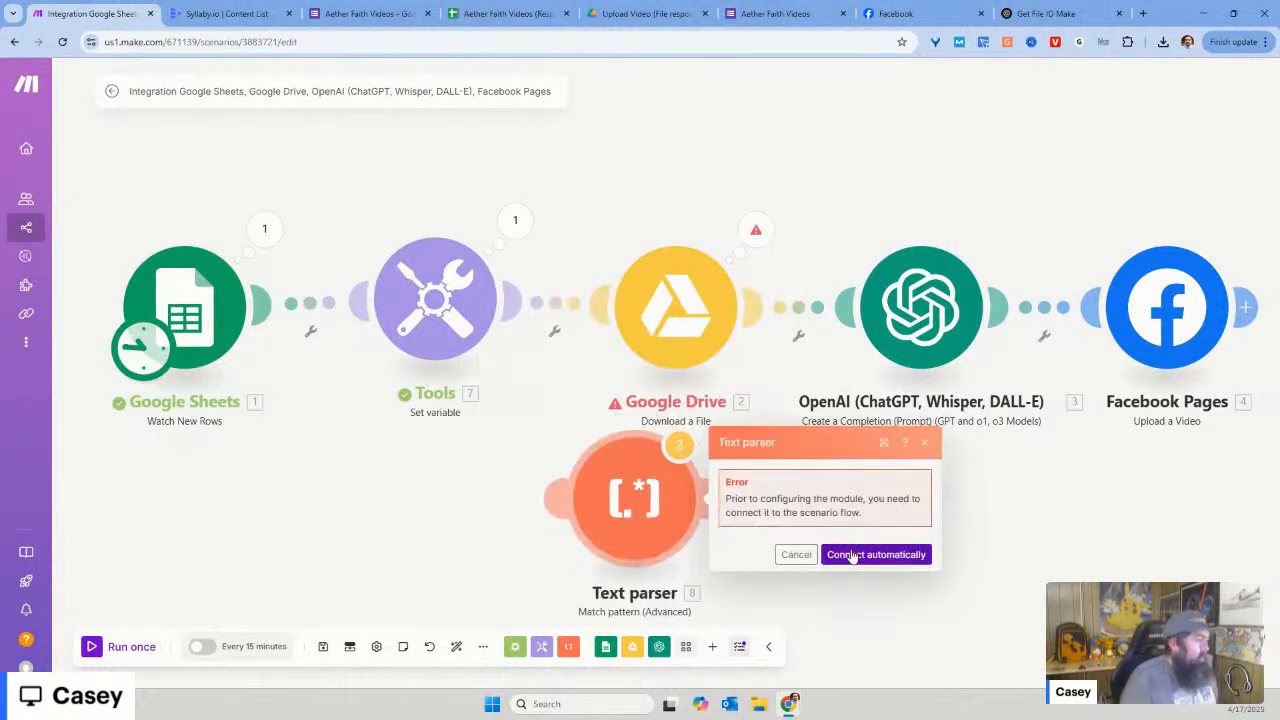
{"action": "left_click_drag", "start_coordinate": [634, 504], "coordinate": [357, 390]}
{"action": "left_click", "coordinate": [570, 438]}
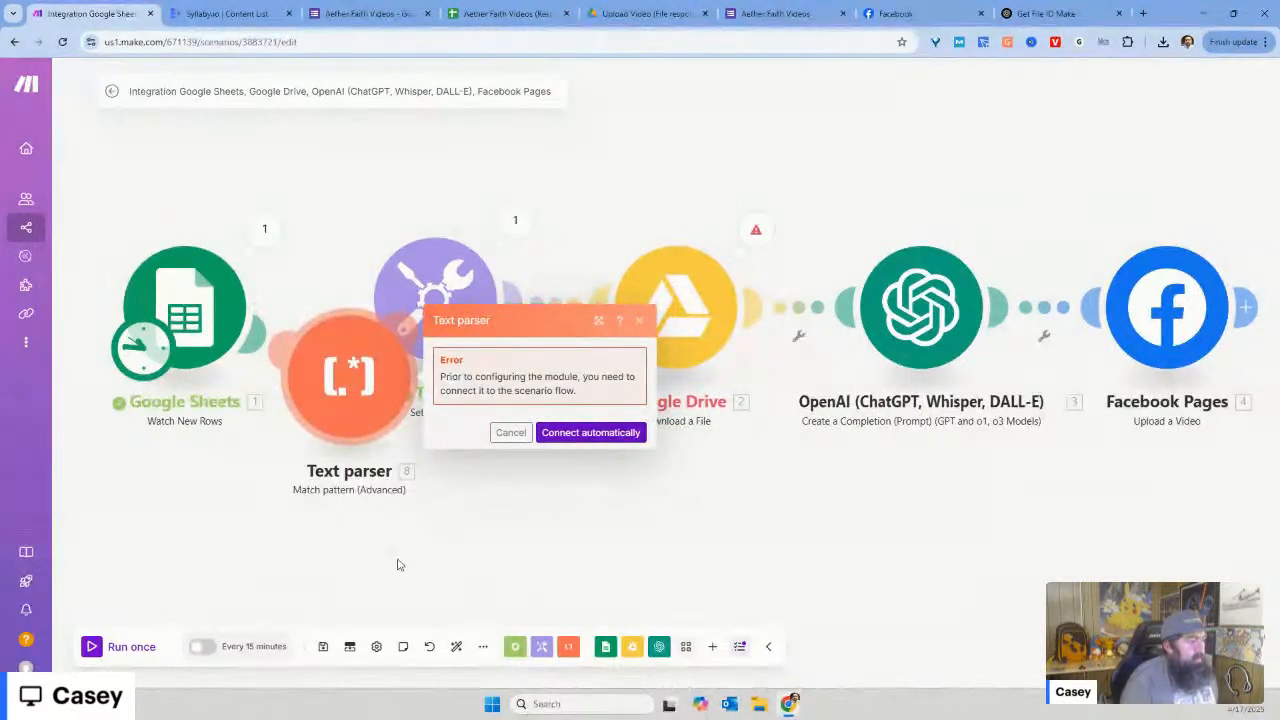
Step: Configure the Text parser with pattern id=([A-Za-z0-9_-]+) and Upload Video (C) as the text, and save it
{"action": "left_click", "coordinate": [335, 397]}
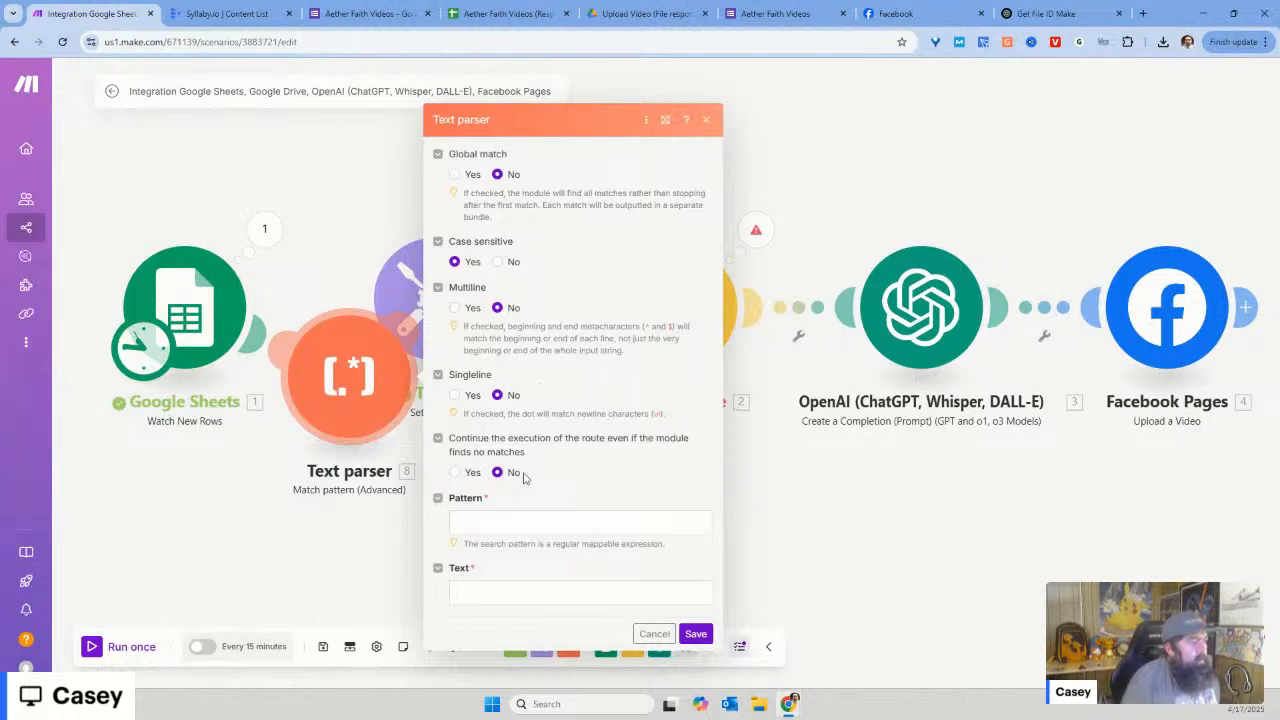
{"action": "left_click", "coordinate": [511, 519]}
{"action": "type", "text": "id=([A-Za-z0-9_-]+)"}
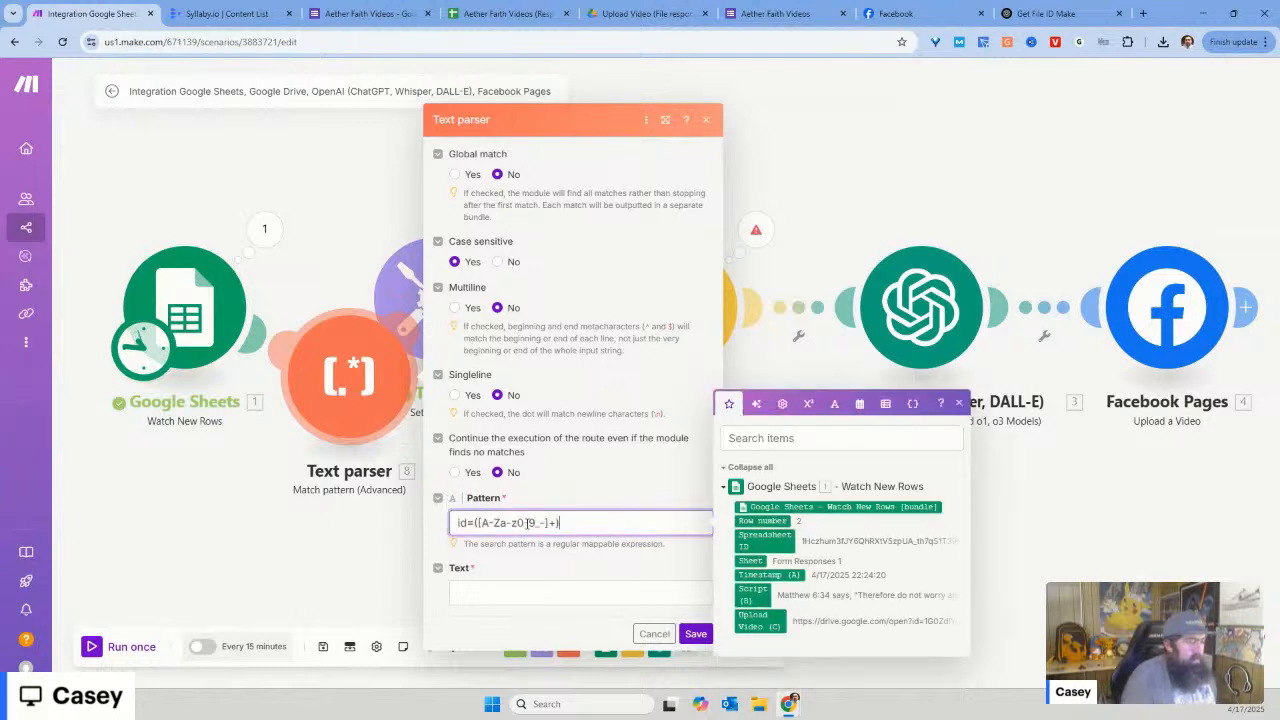
{"action": "left_click", "coordinate": [506, 591]}
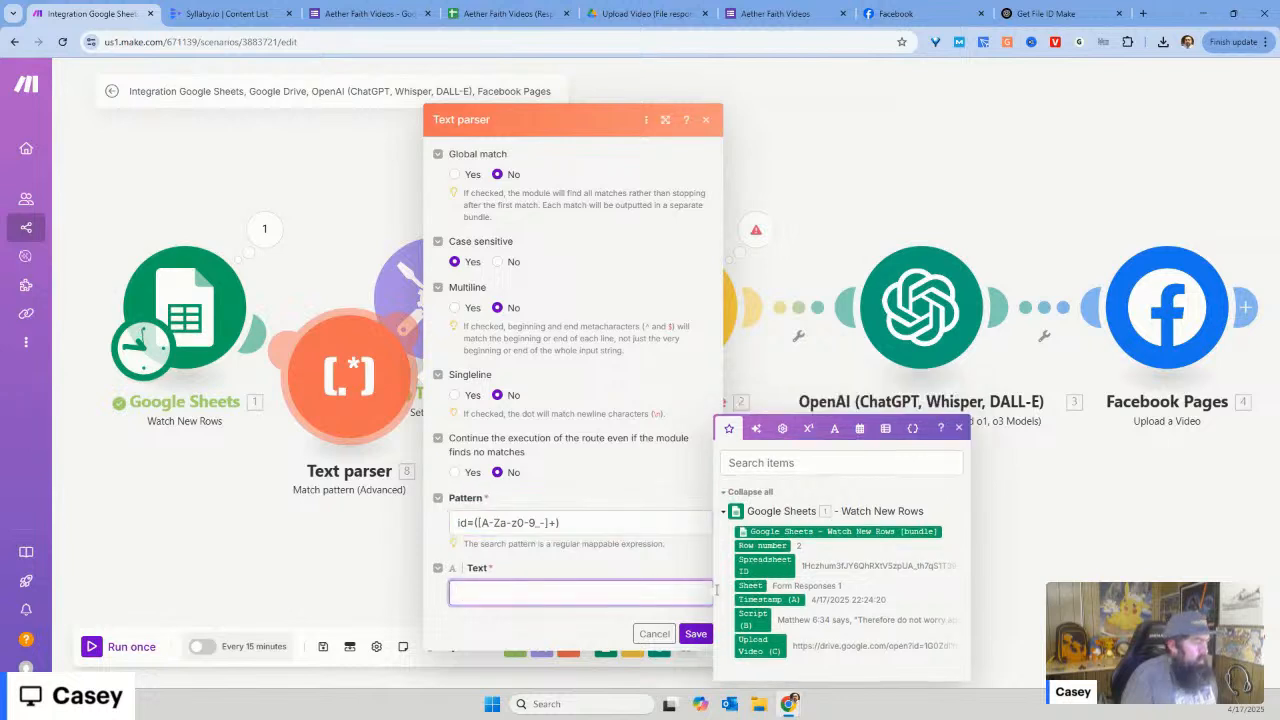
{"action": "left_click", "coordinate": [757, 645]}
{"action": "left_click", "coordinate": [560, 633]}
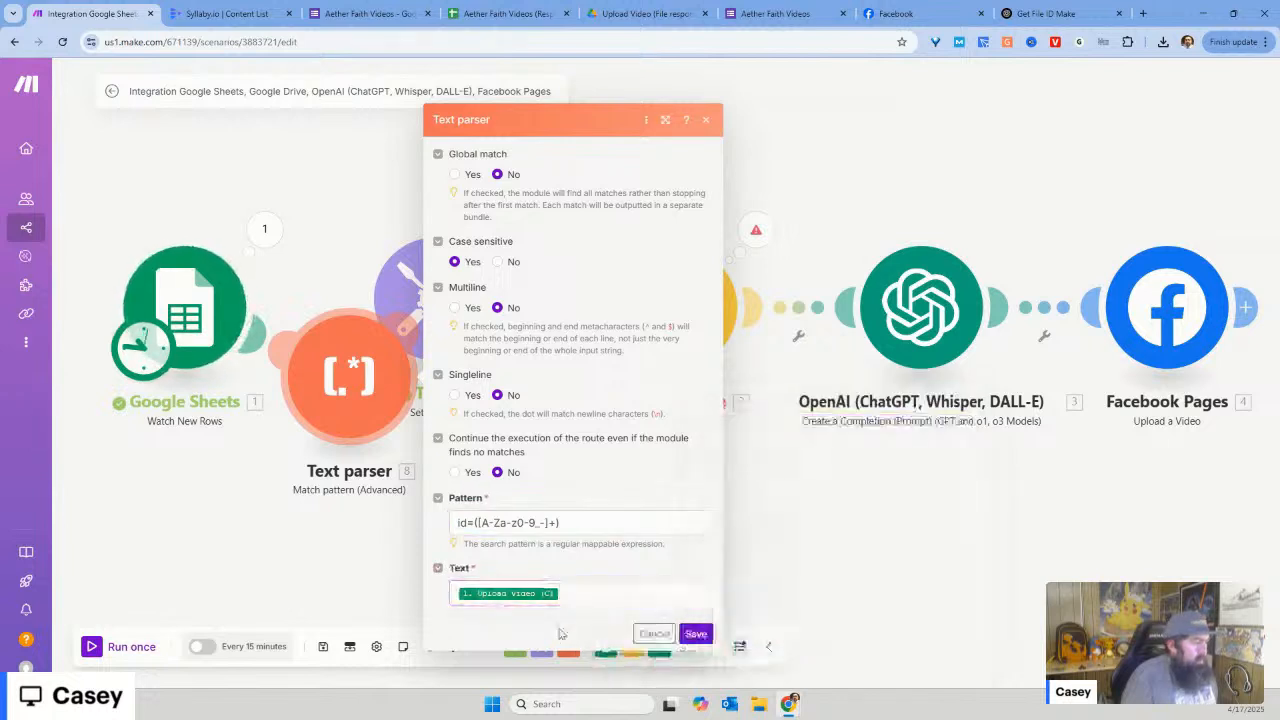
{"action": "left_click", "coordinate": [694, 634]}
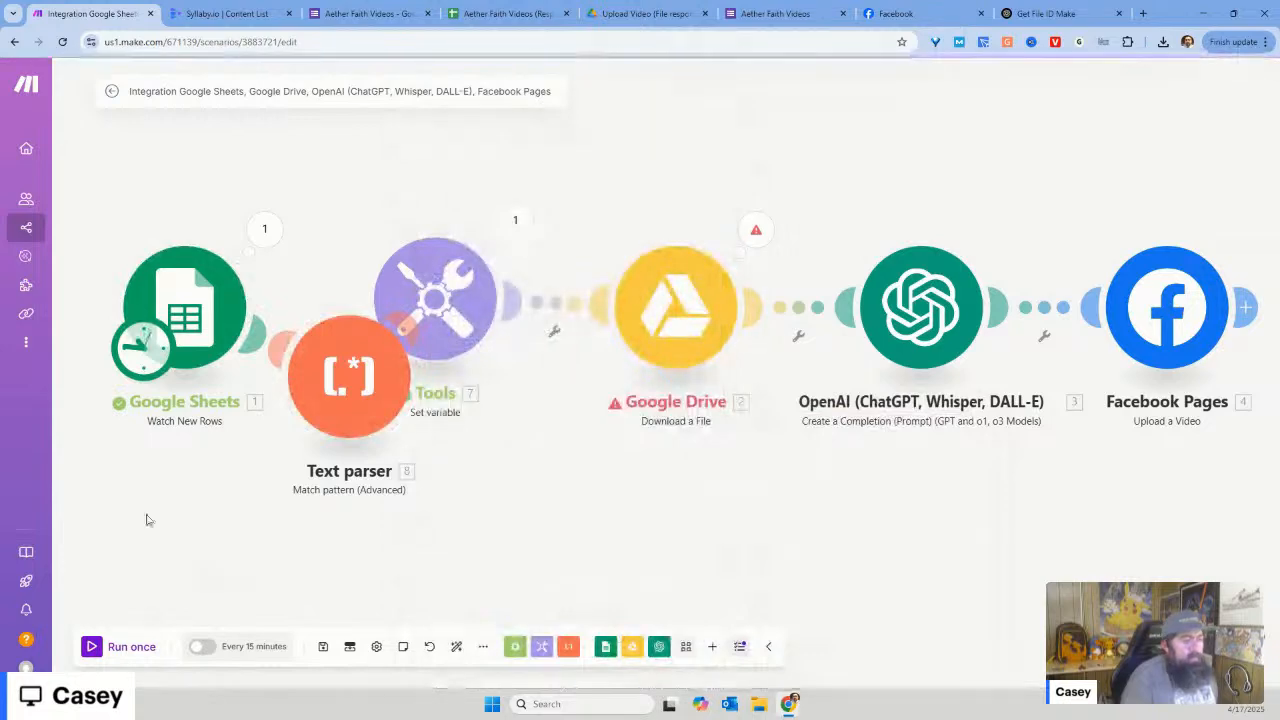
Step: Run the scenario once with the Google Sheets trigger starting from All, and inspect the Text parser's input and output
{"action": "right_click", "coordinate": [199, 285]}
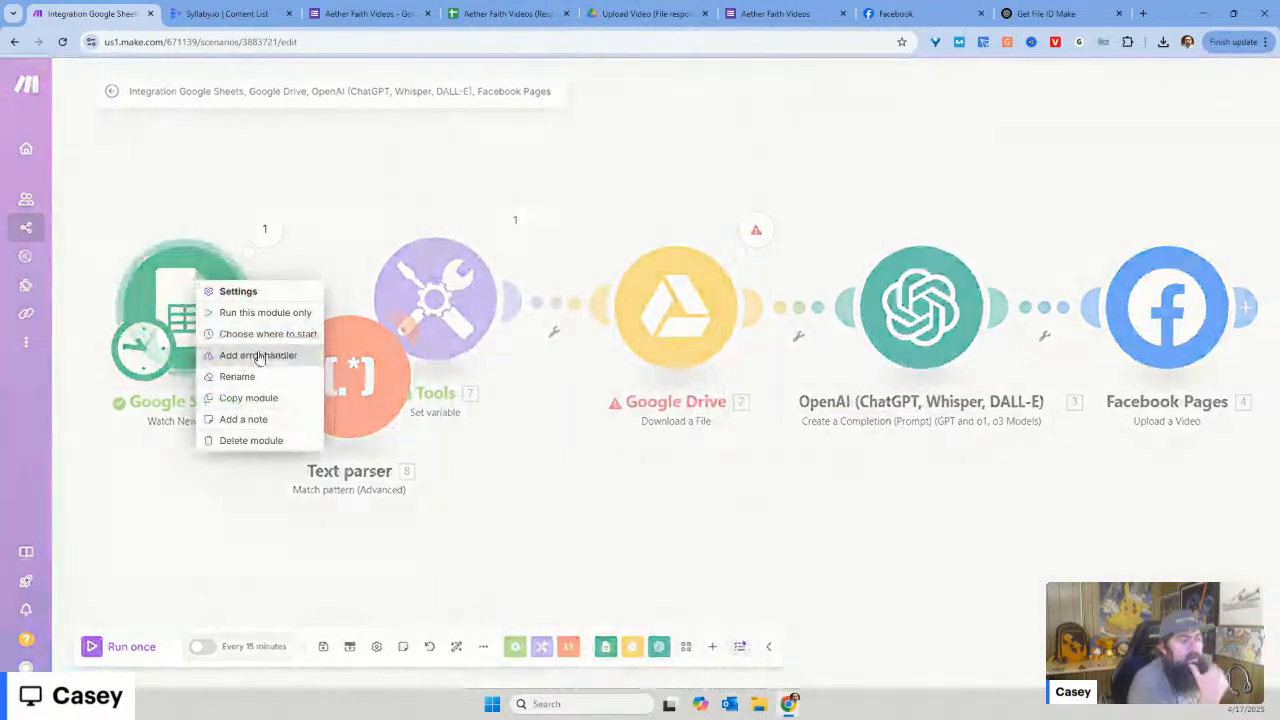
{"action": "left_click", "coordinate": [265, 336]}
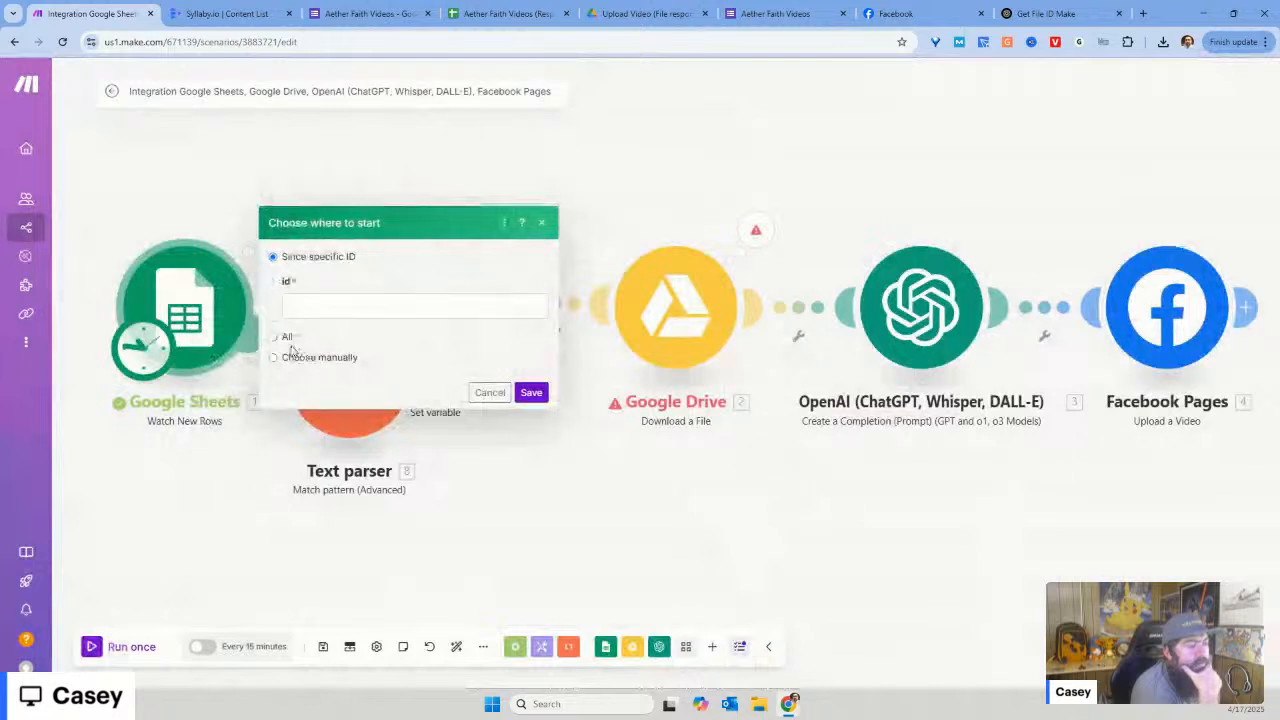
{"action": "left_click", "coordinate": [274, 338]}
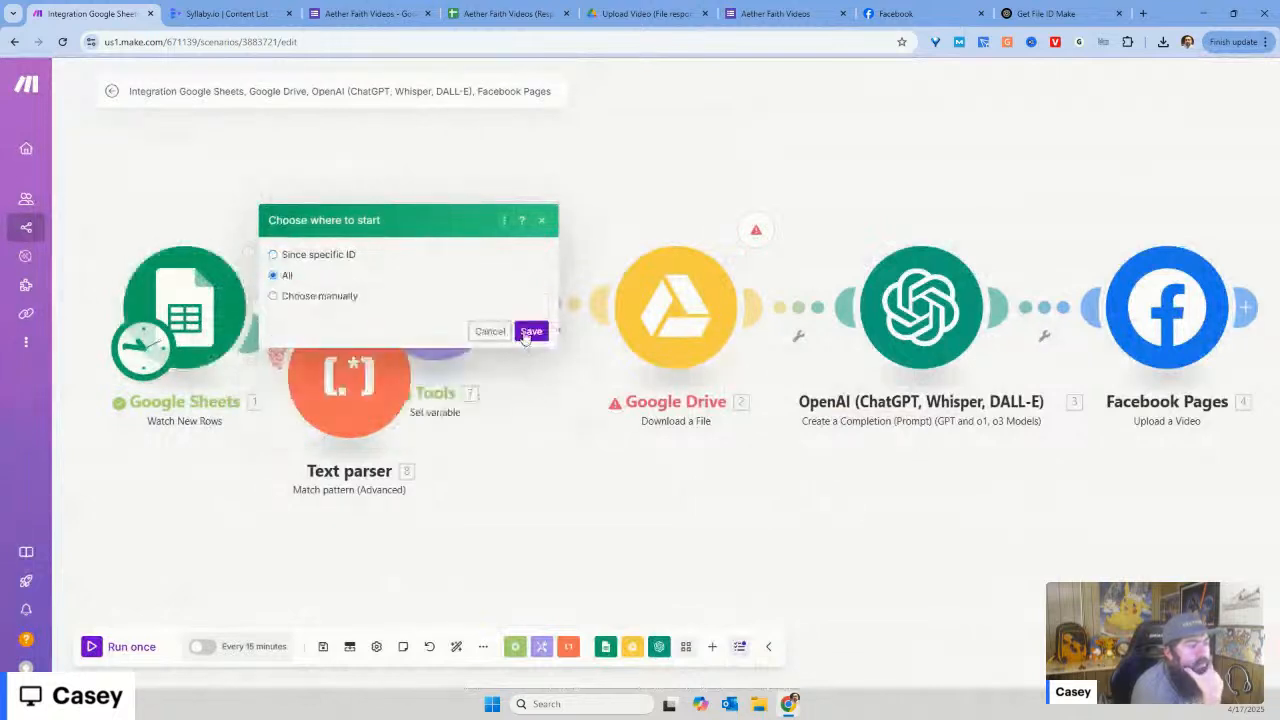
{"action": "left_click", "coordinate": [527, 332]}
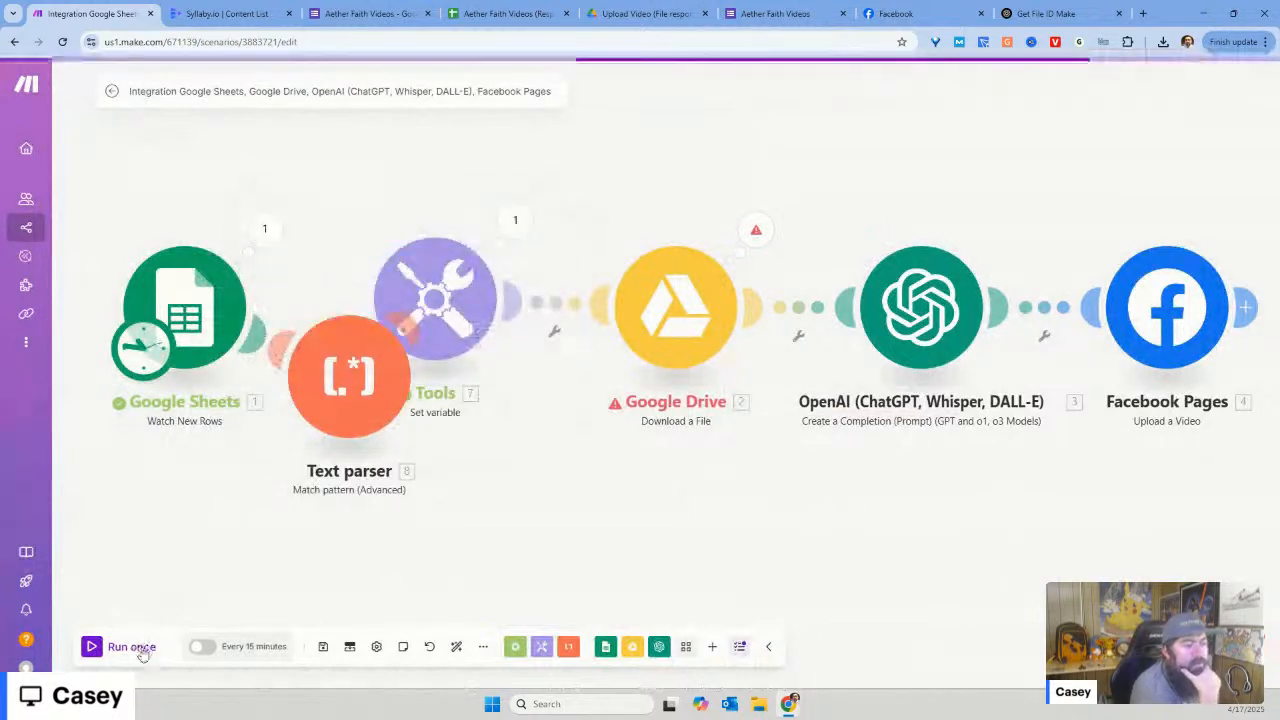
{"action": "left_click", "coordinate": [135, 647]}
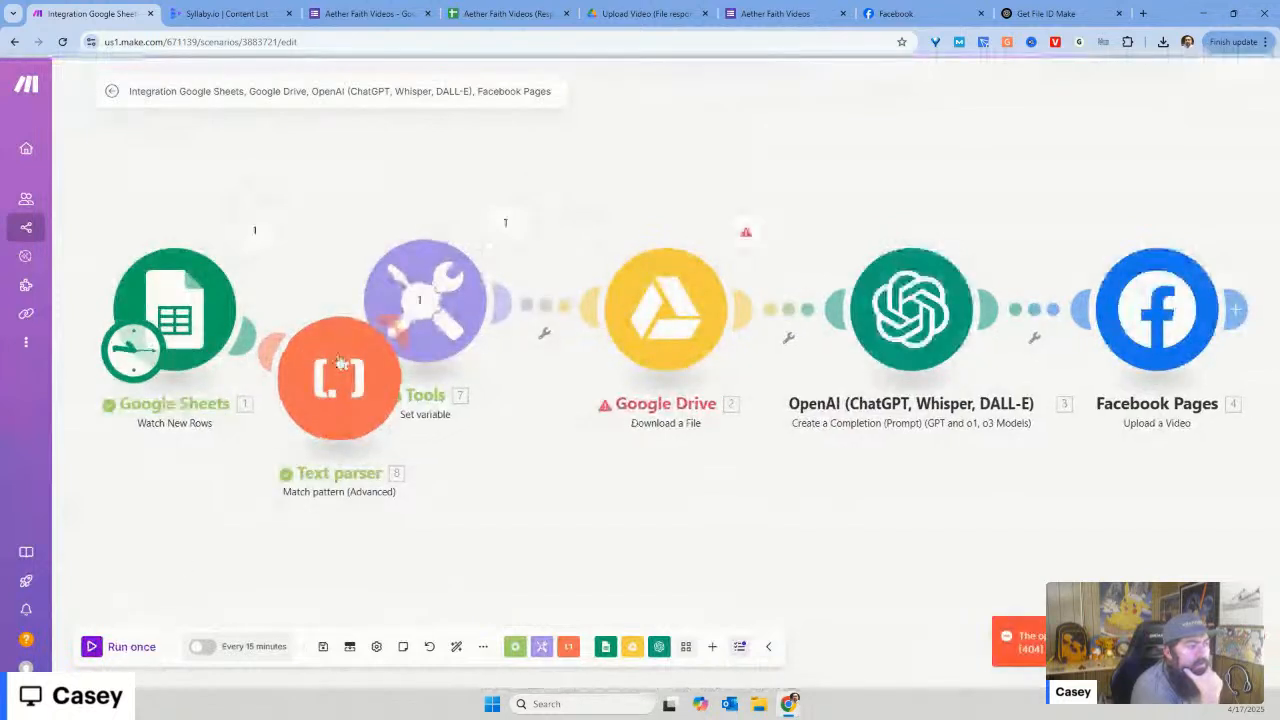
{"action": "left_click", "coordinate": [418, 303]}
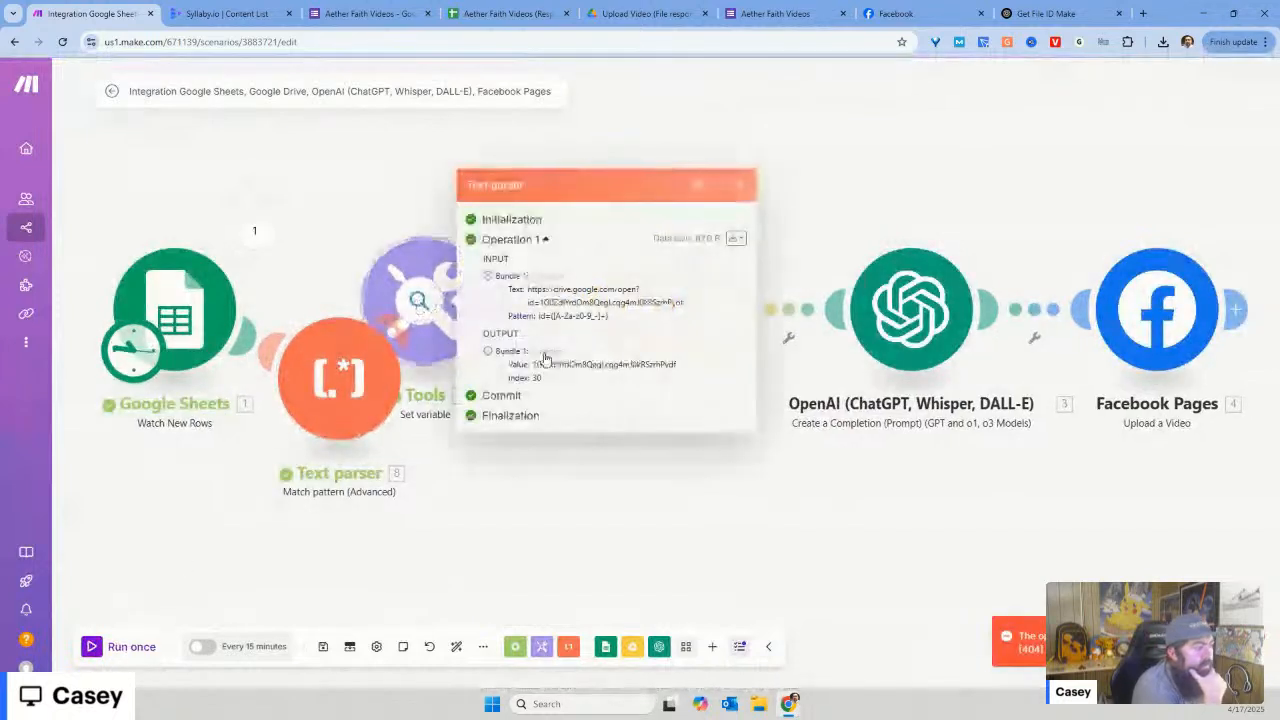
{"action": "left_click", "coordinate": [740, 185]}
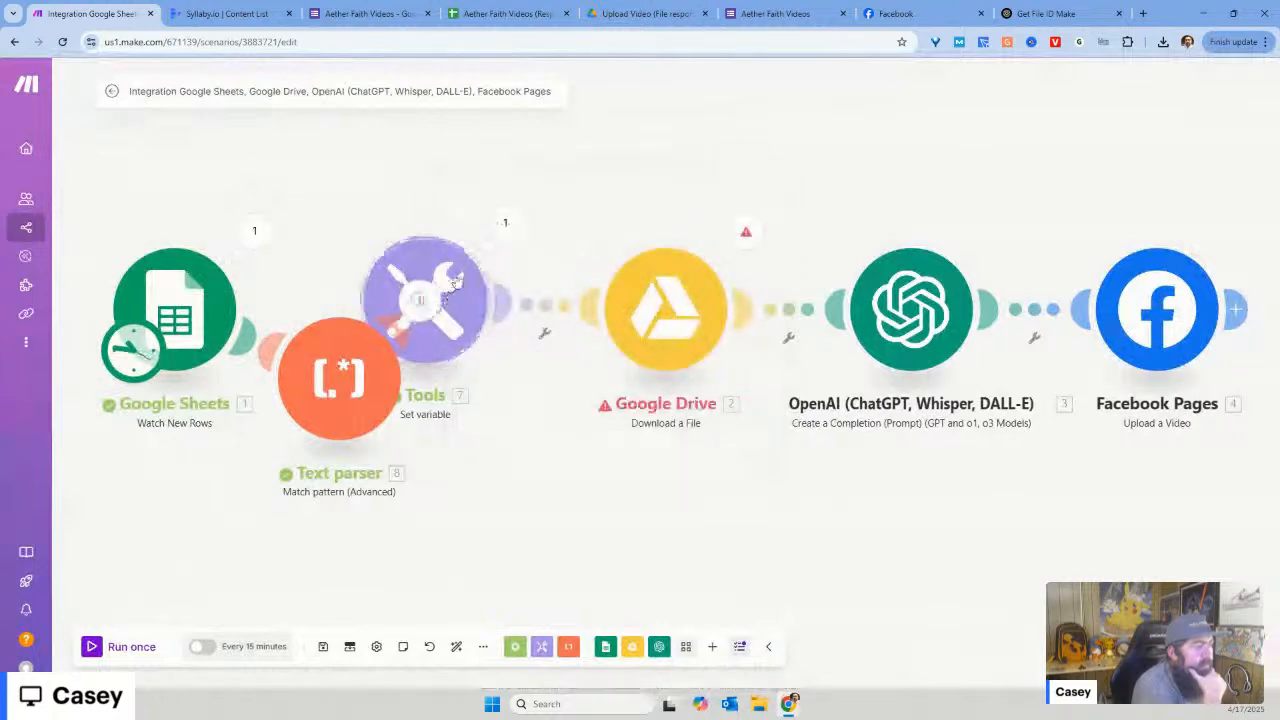
Step: Delete the Tools Set variable module from the scenario even though the Google Drive module references it
{"action": "right_click", "coordinate": [455, 283]}
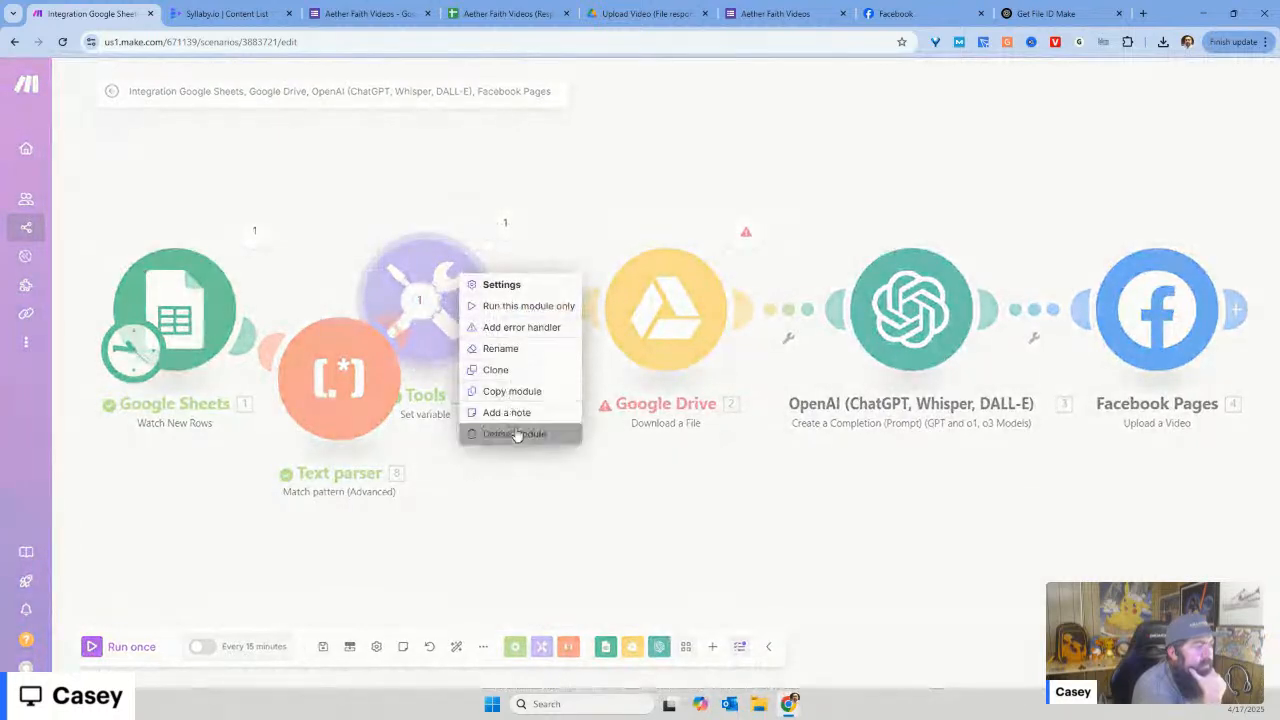
{"action": "left_click", "coordinate": [516, 433]}
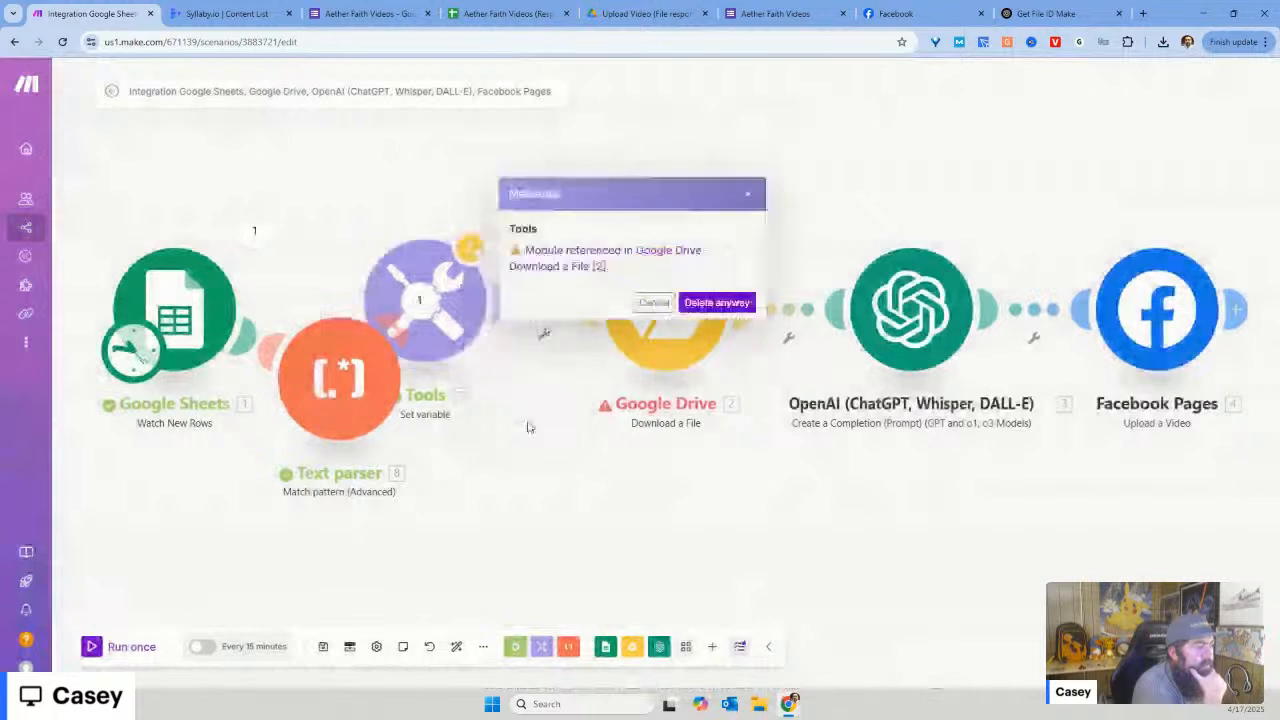
{"action": "left_click", "coordinate": [706, 303]}
Step: Replace the Google Drive module's File ID with the Text parser's Value, and line up the scenario's modules
{"action": "left_click", "coordinate": [704, 310]}
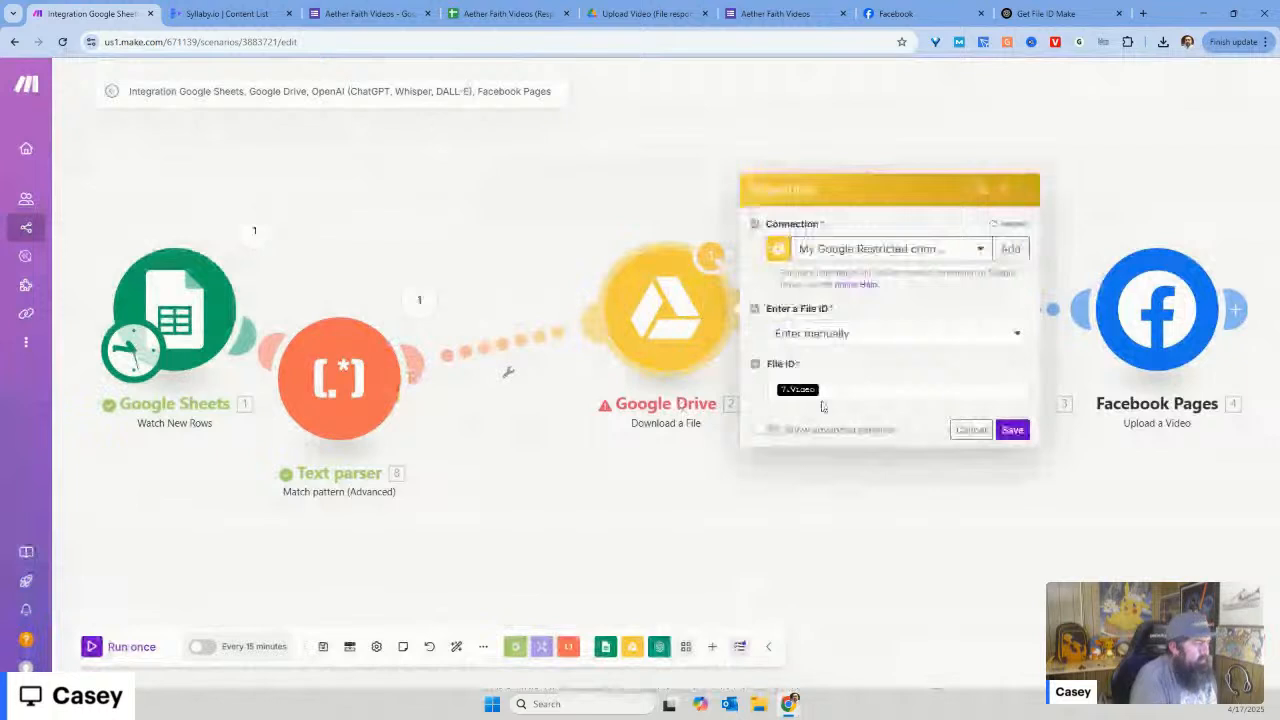
{"action": "left_click", "coordinate": [823, 389]}
{"action": "key", "text": "BackSpace"}
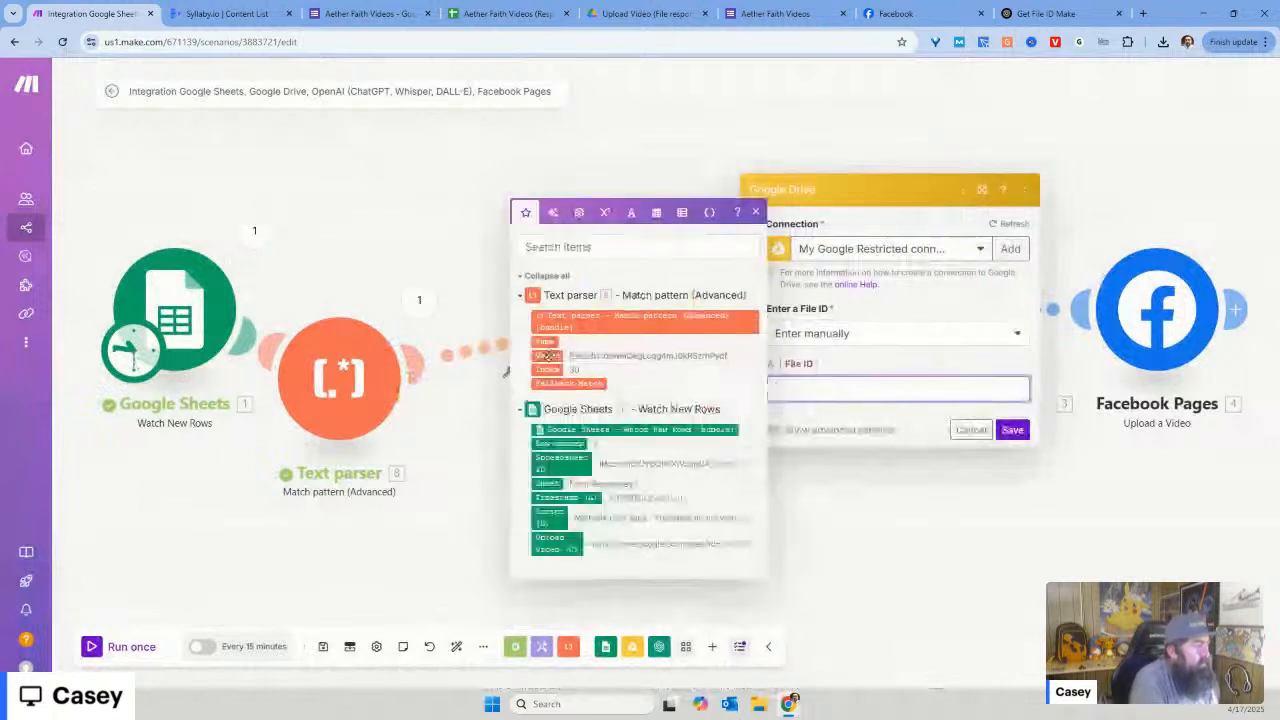
{"action": "left_click", "coordinate": [460, 372]}
{"action": "left_click_drag", "start_coordinate": [375, 360], "coordinate": [430, 290]}
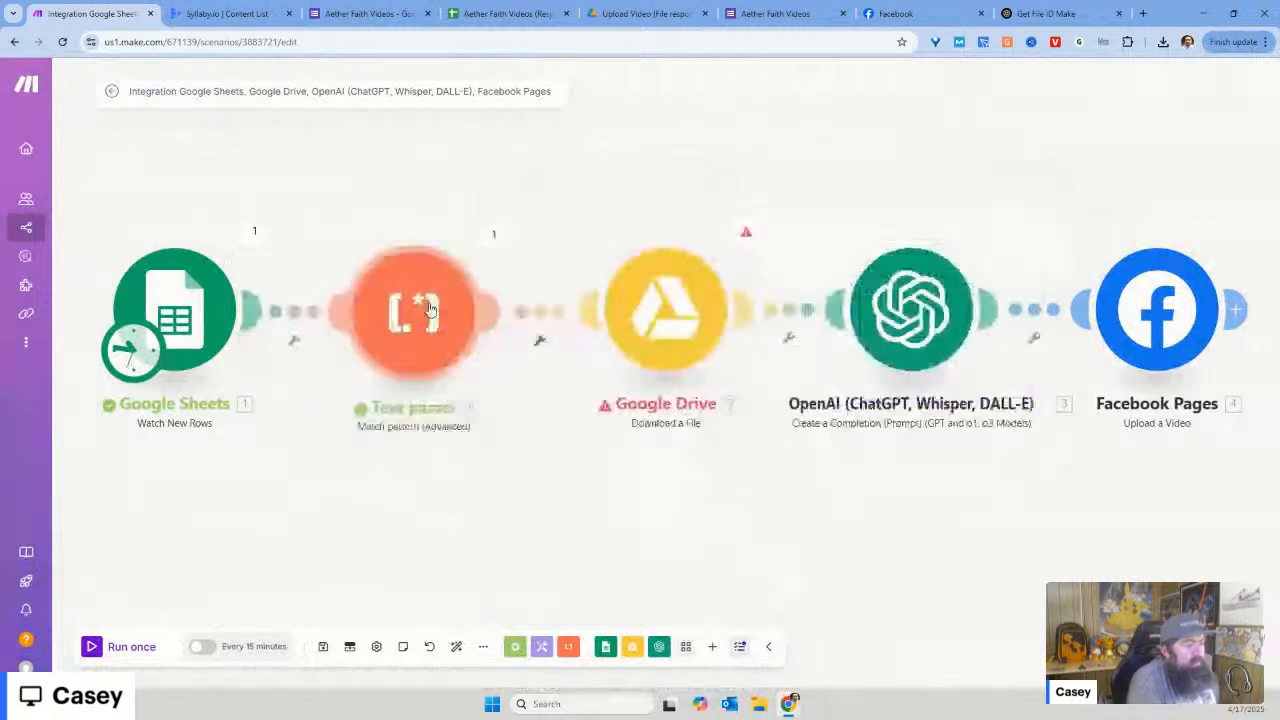
{"action": "left_click", "coordinate": [456, 646]}
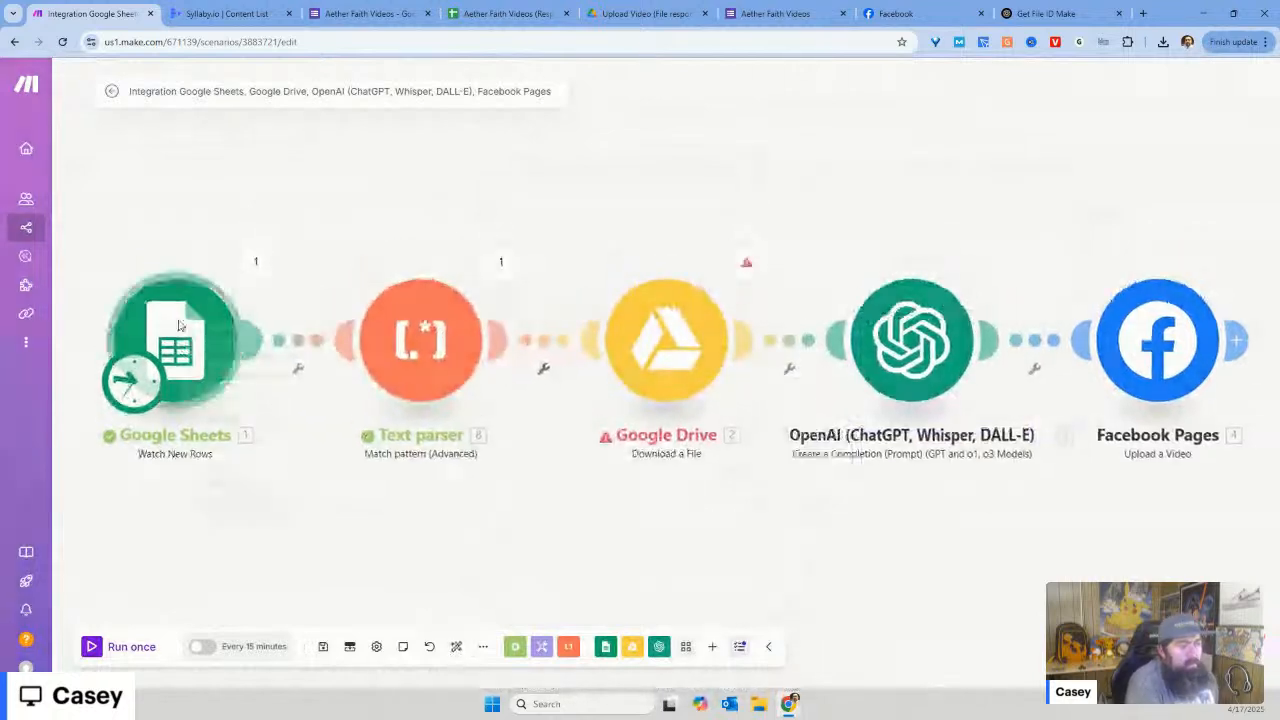
Step: Reset the Google Sheets trigger's starting point to All and run the scenario with the newly mapped file ID
{"action": "right_click", "coordinate": [205, 325]}
{"action": "left_click", "coordinate": [250, 372]}
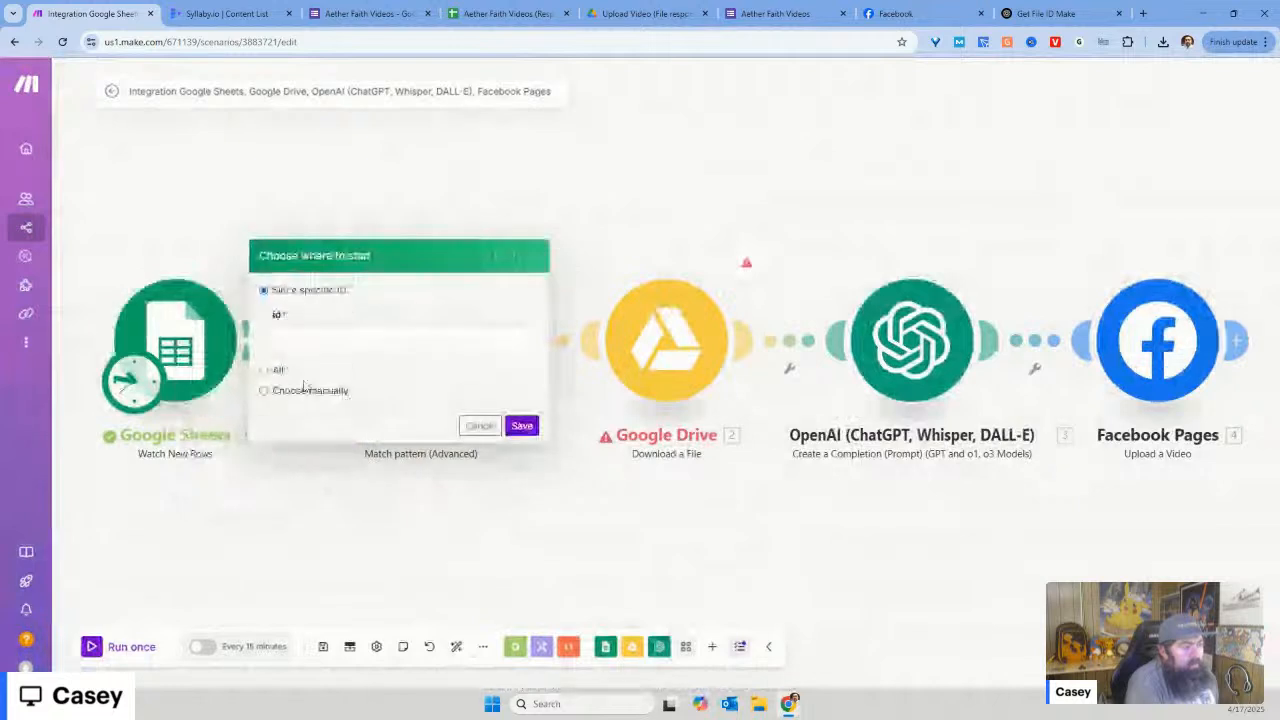
{"action": "left_click", "coordinate": [275, 368]}
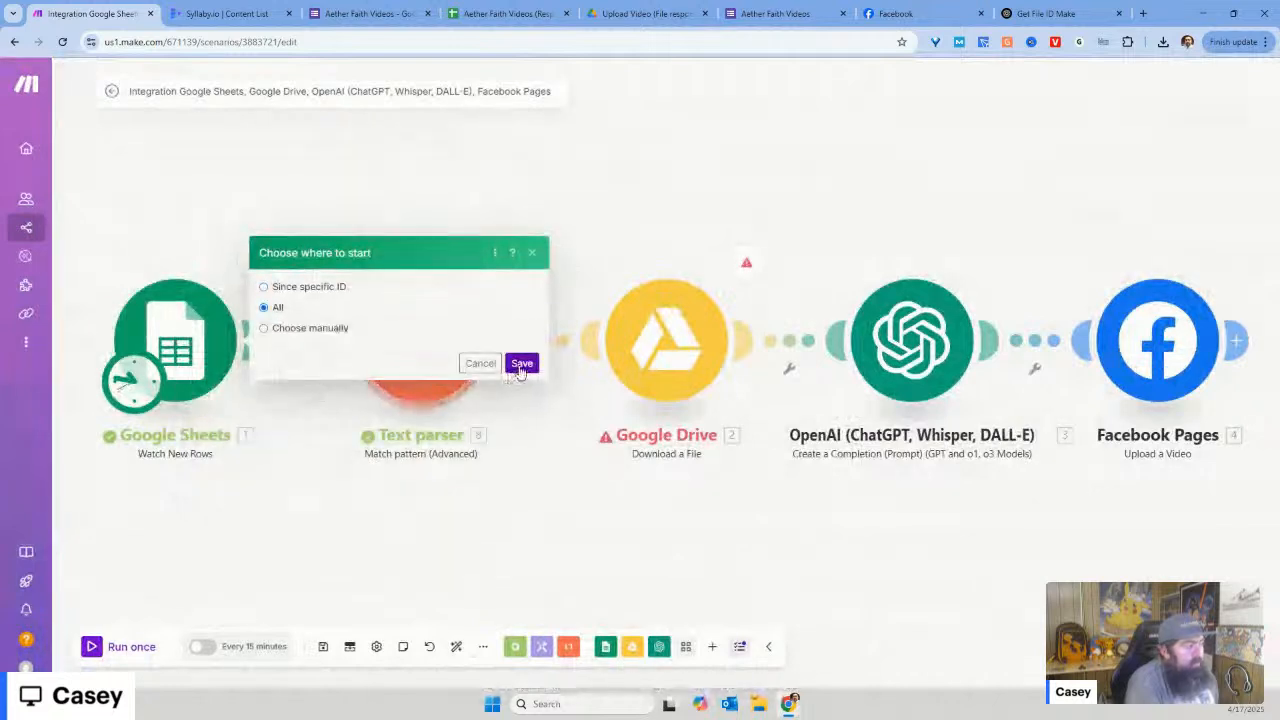
{"action": "left_click", "coordinate": [521, 364]}
{"action": "left_click", "coordinate": [141, 650]}
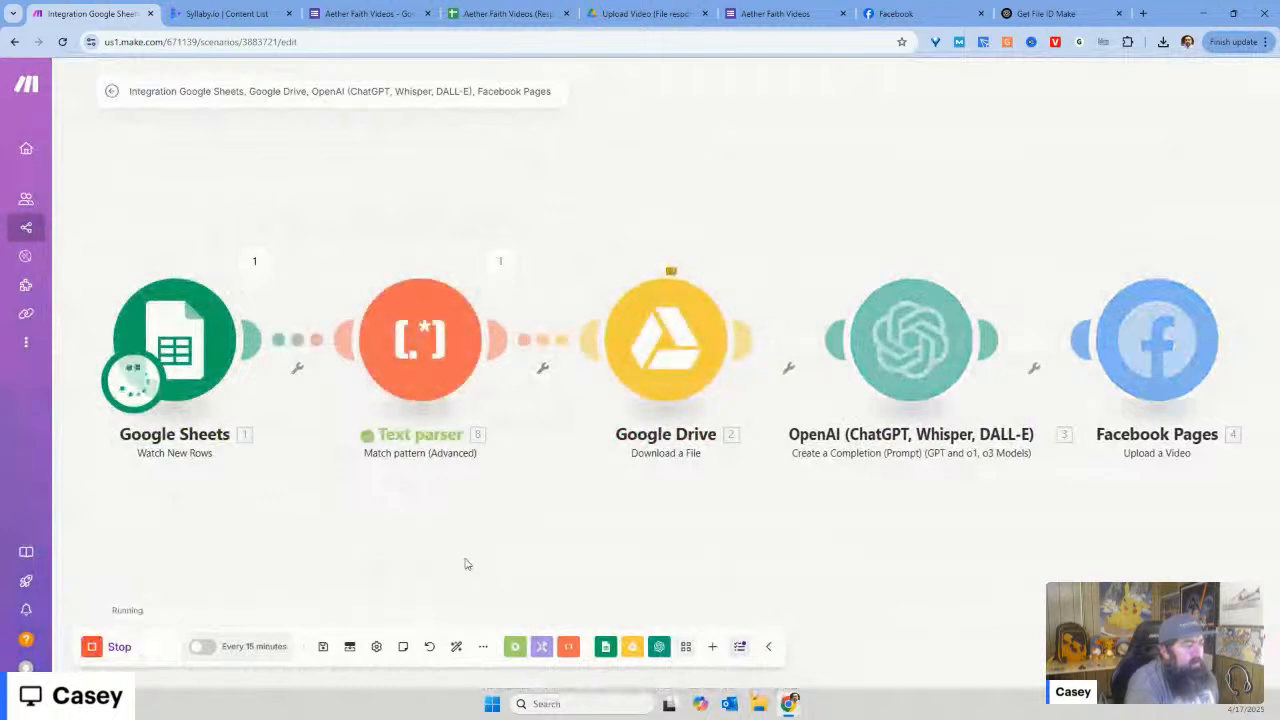
Step: Follow the run along the scenario and open the OpenAI module's execution details
{"action": "left_click_drag", "start_coordinate": [677, 542], "coordinate": [486, 527]}
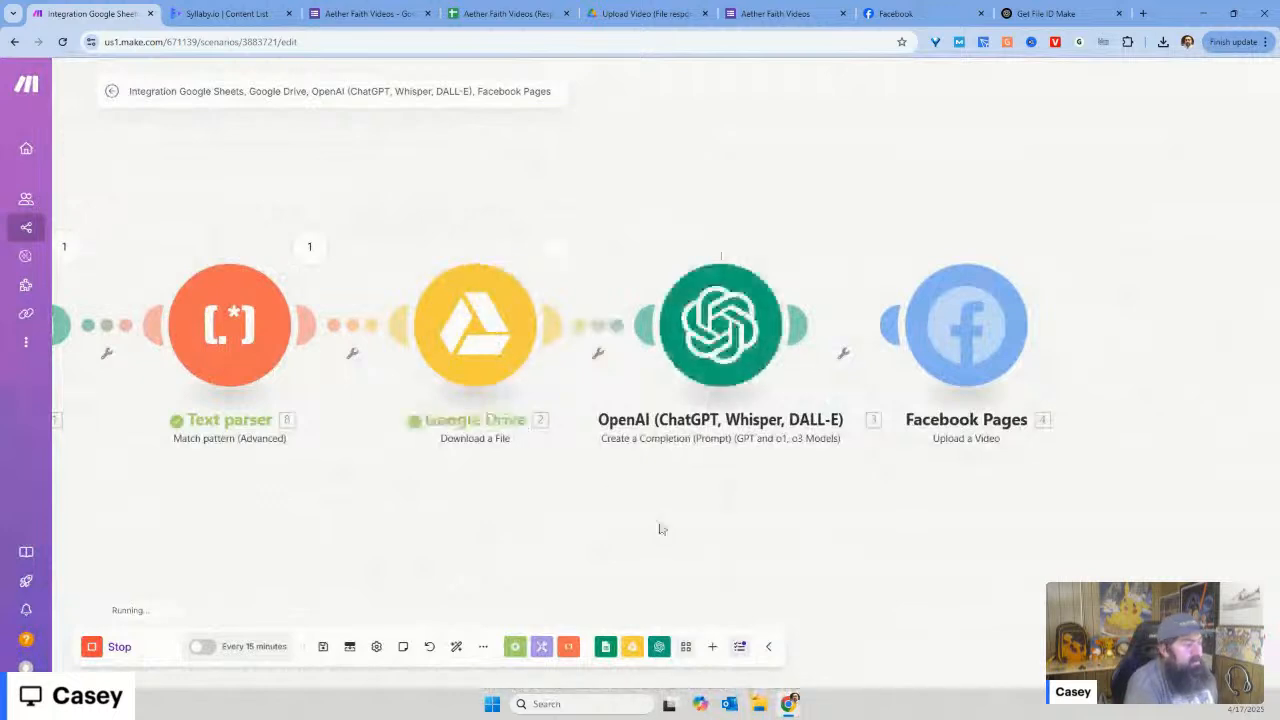
{"action": "left_click_drag", "start_coordinate": [659, 529], "coordinate": [491, 519]}
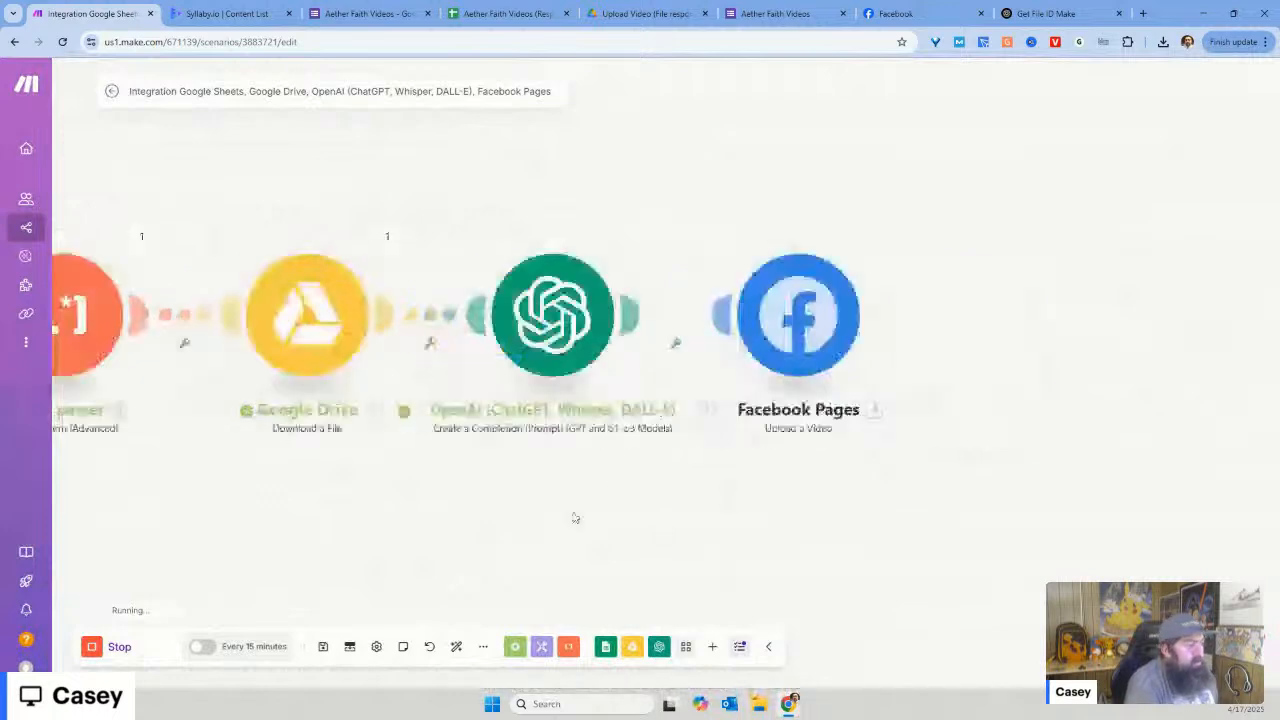
{"action": "left_click", "coordinate": [632, 237]}
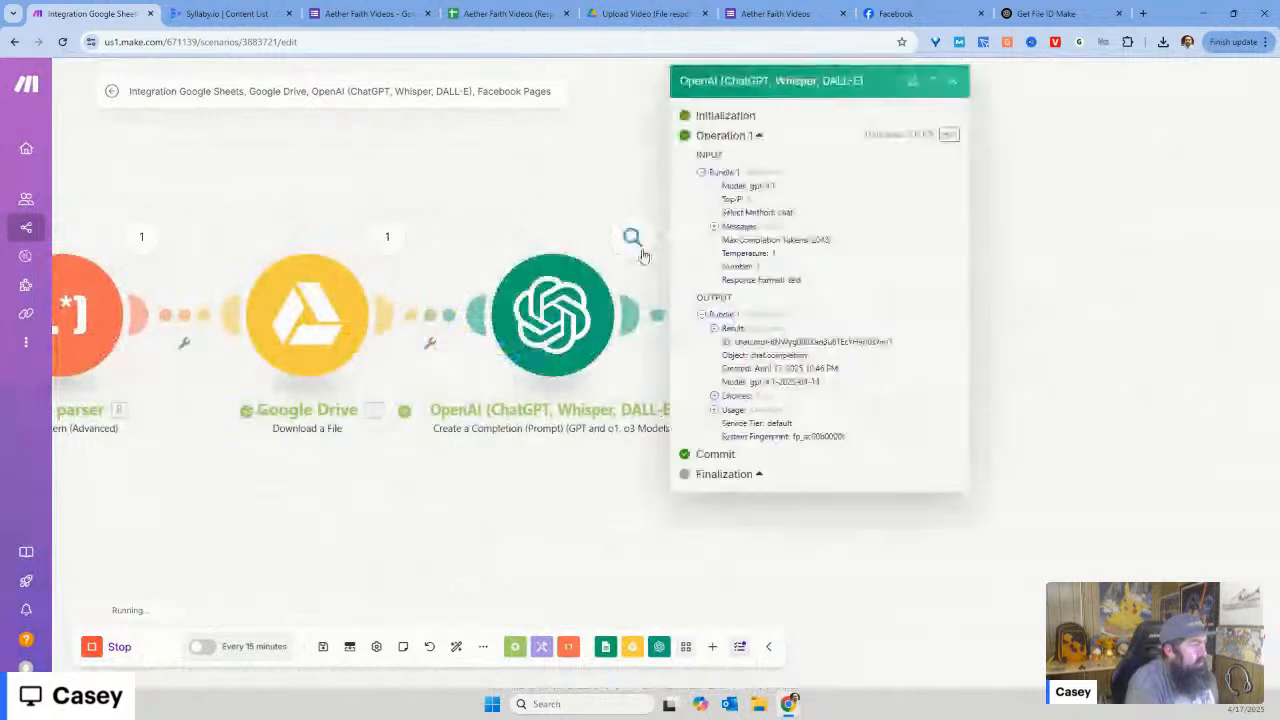
Step: Read the title, description and hashtags in the OpenAI module's result, and open the Facebook Pages module's execution details
{"action": "left_click", "coordinate": [714, 328]}
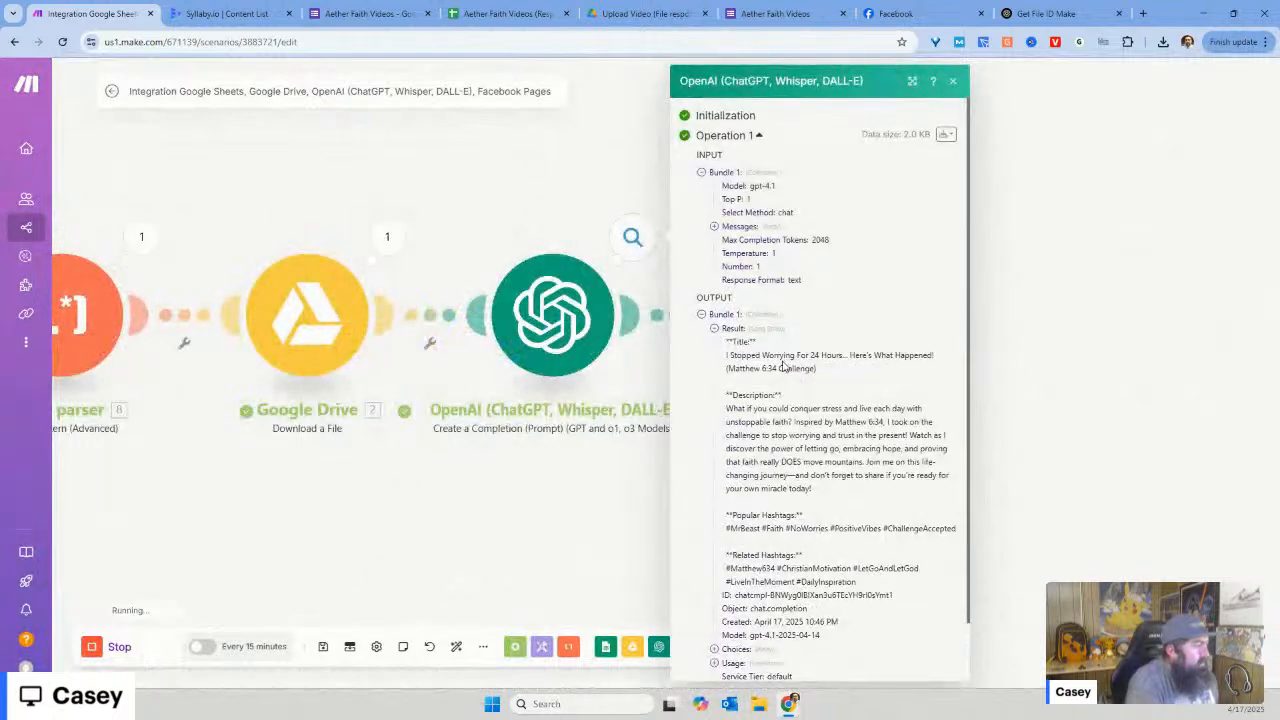
{"action": "scroll", "coordinate": [783, 367], "scroll_direction": "down", "scroll_amount": 1}
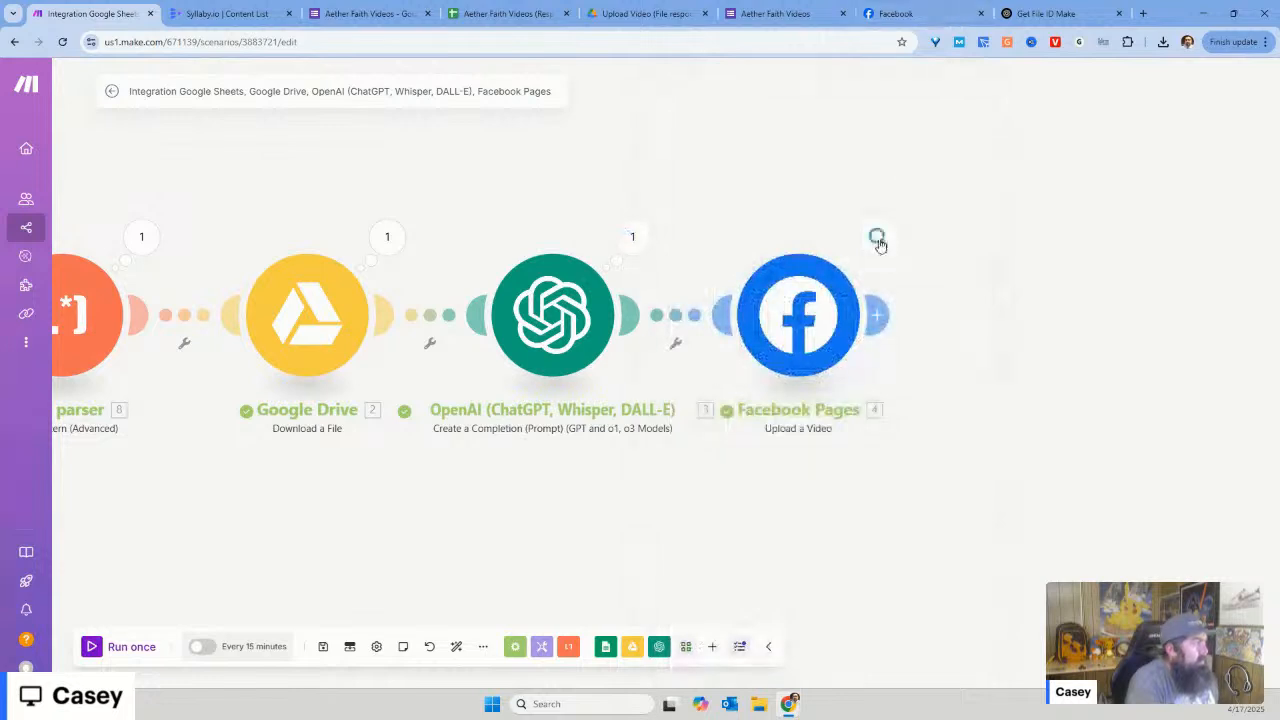
{"action": "left_click", "coordinate": [878, 241]}
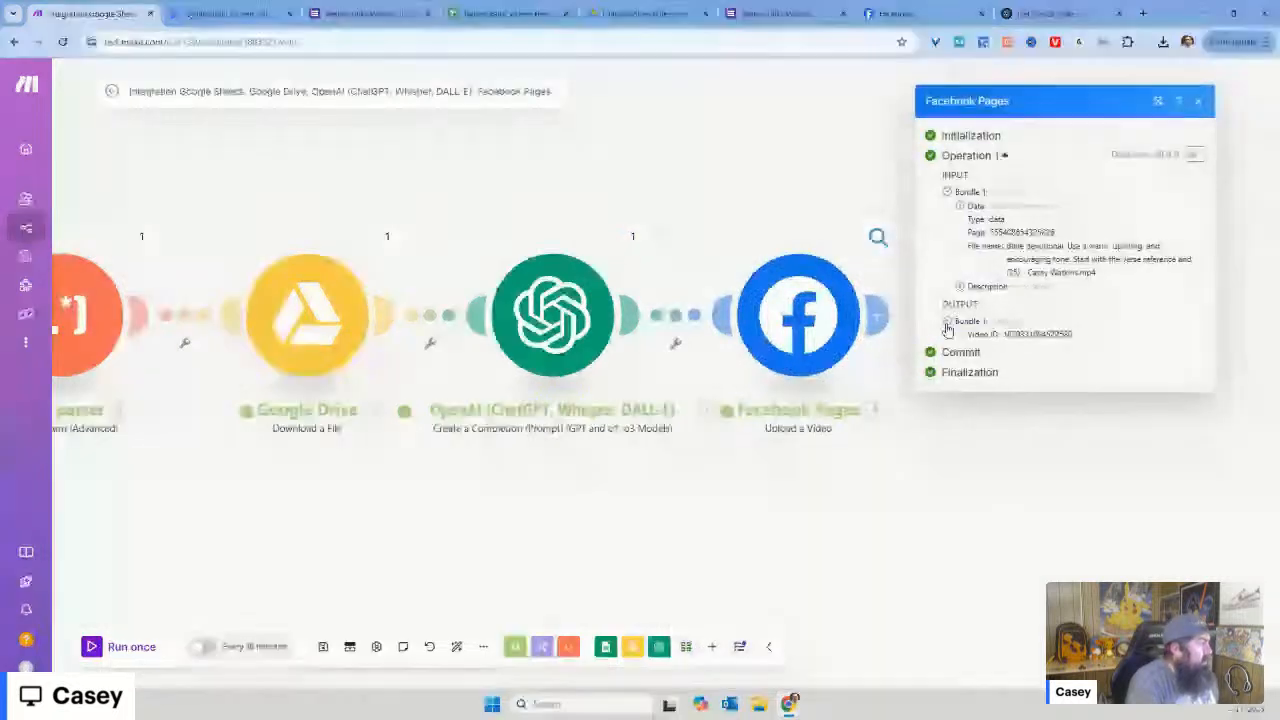
Step: Reload the Aether Faith Facebook page to check for the uploaded video, and return to the Make scenario
{"action": "left_click", "coordinate": [917, 16]}
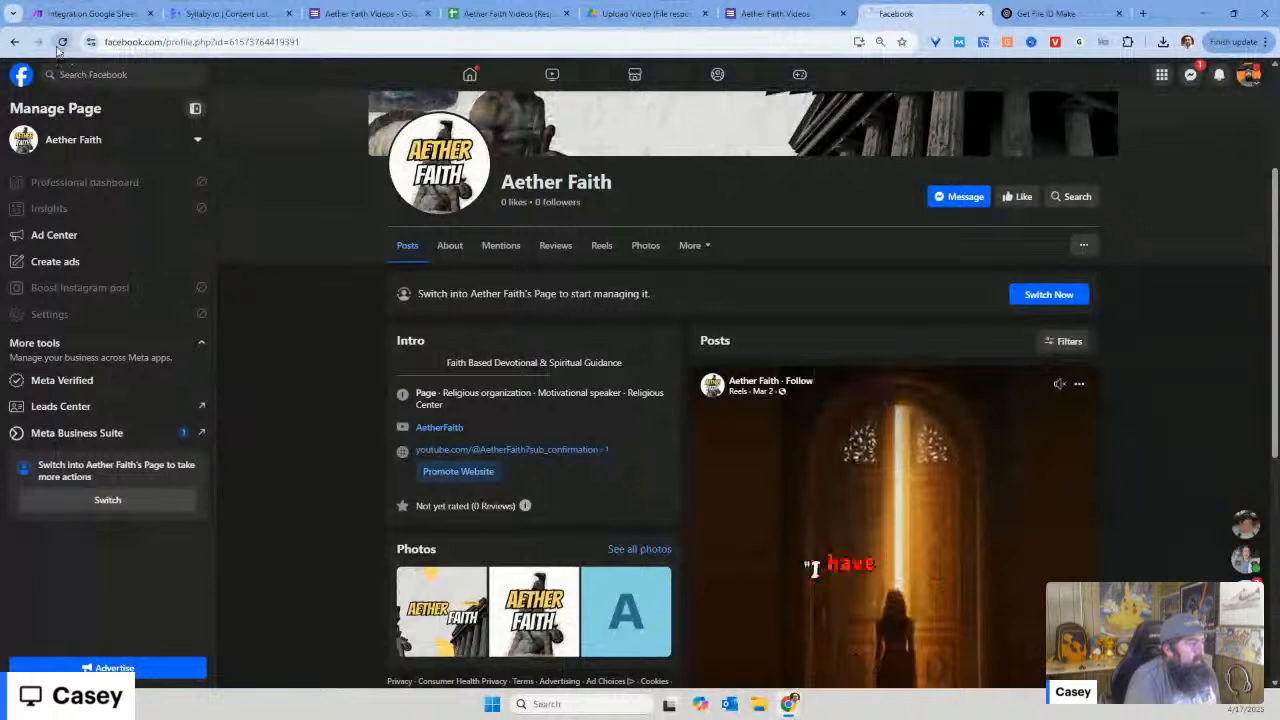
{"action": "left_click", "coordinate": [61, 42]}
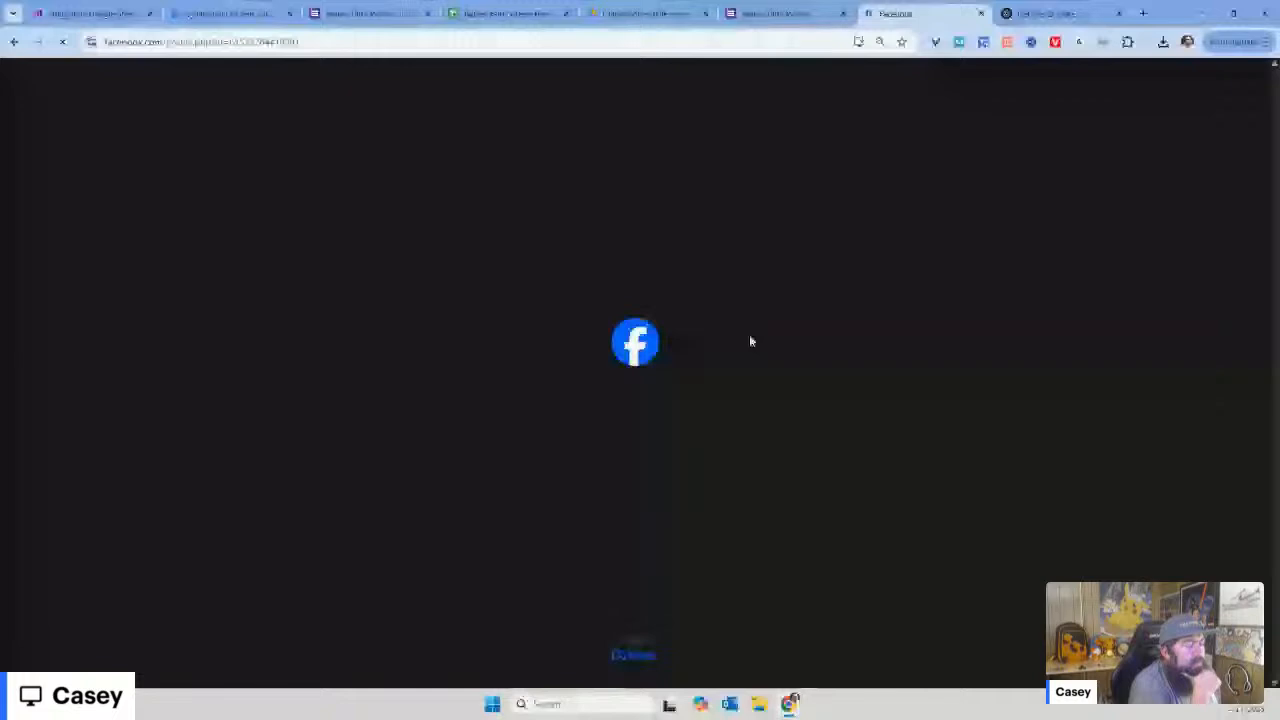
{"action": "left_click", "coordinate": [96, 12]}
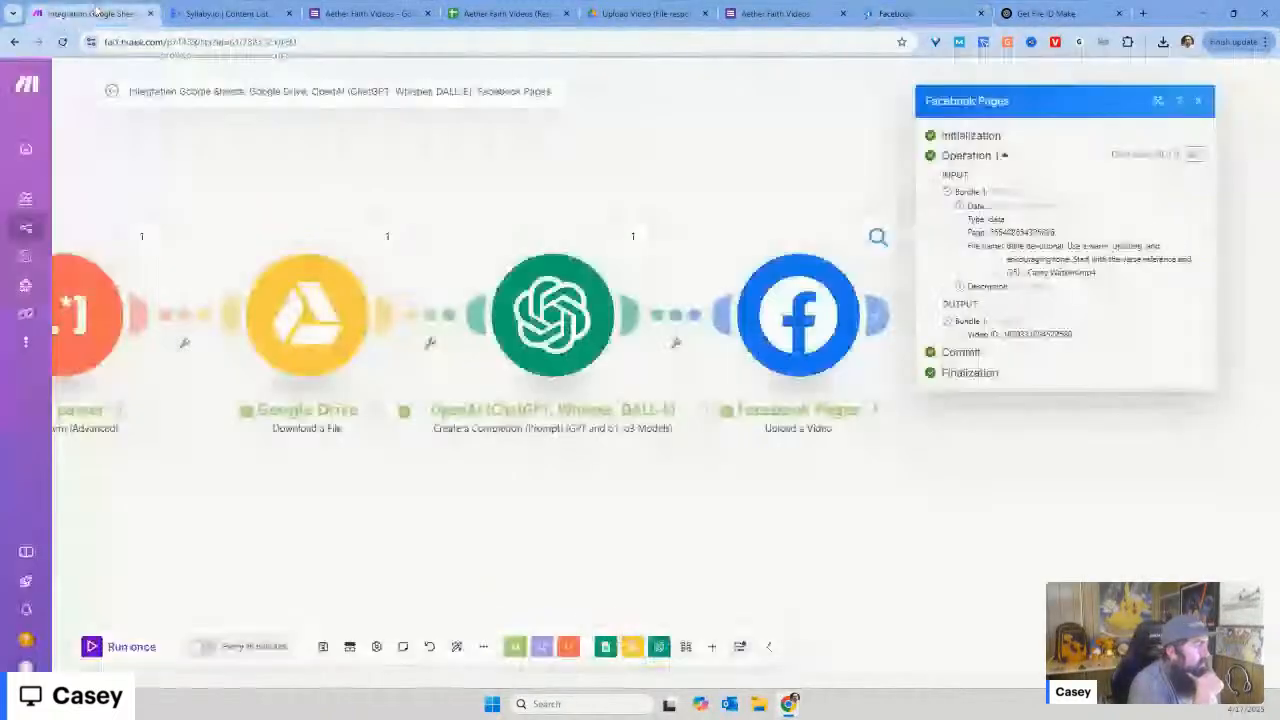
Step: Expand the OpenAI module's output result and inspect its Description and Related Hashtags heading lines
{"action": "left_click", "coordinate": [641, 248]}
{"action": "left_click", "coordinate": [645, 258]}
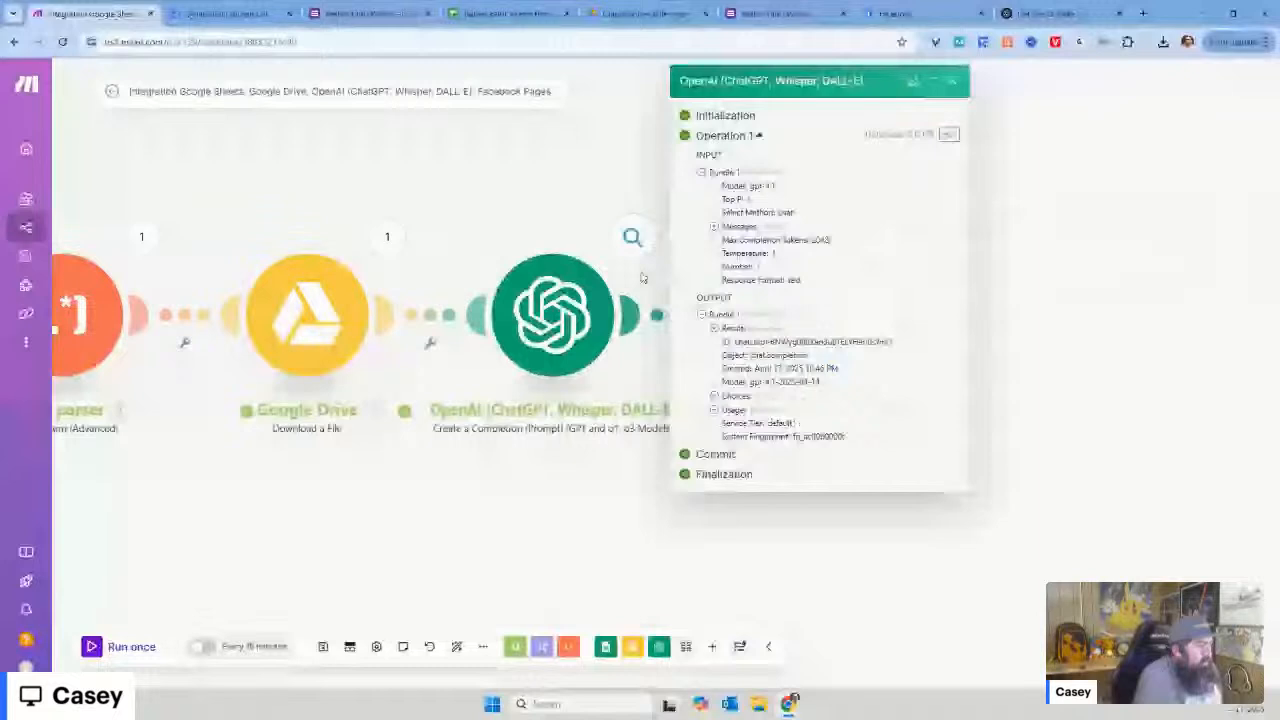
{"action": "left_click", "coordinate": [733, 328]}
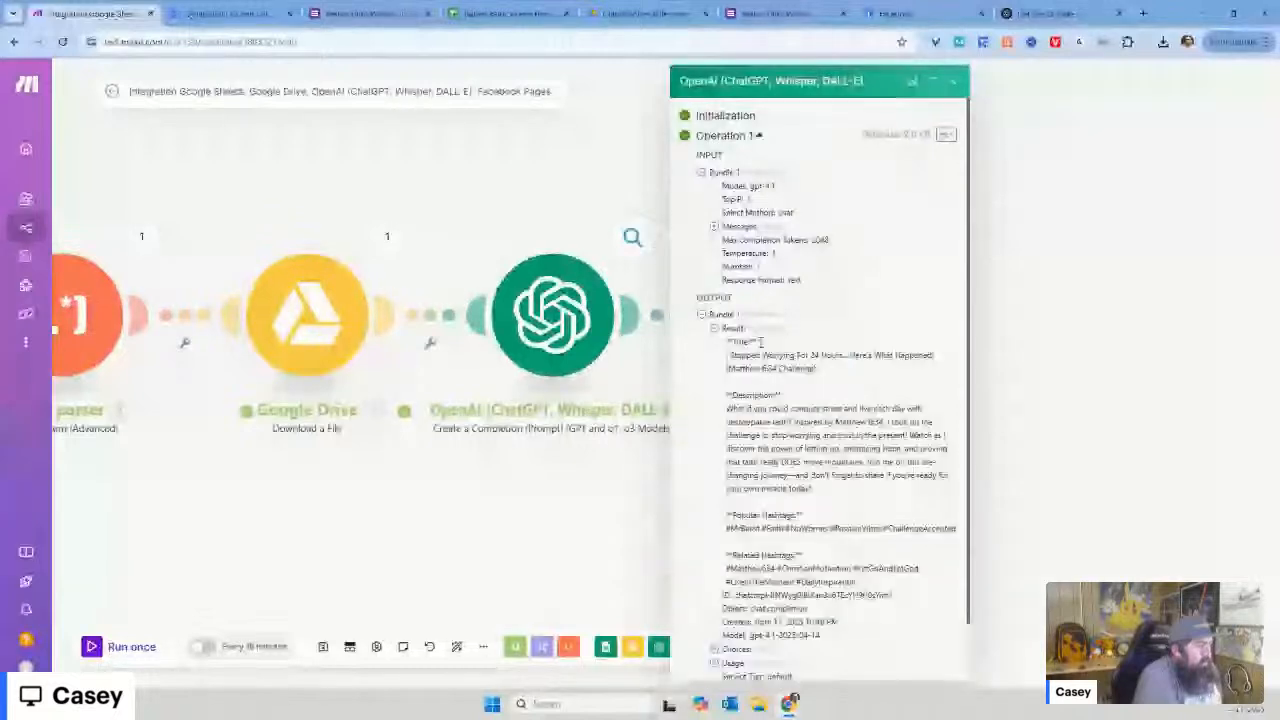
{"action": "left_click_drag", "start_coordinate": [787, 396], "coordinate": [722, 405]}
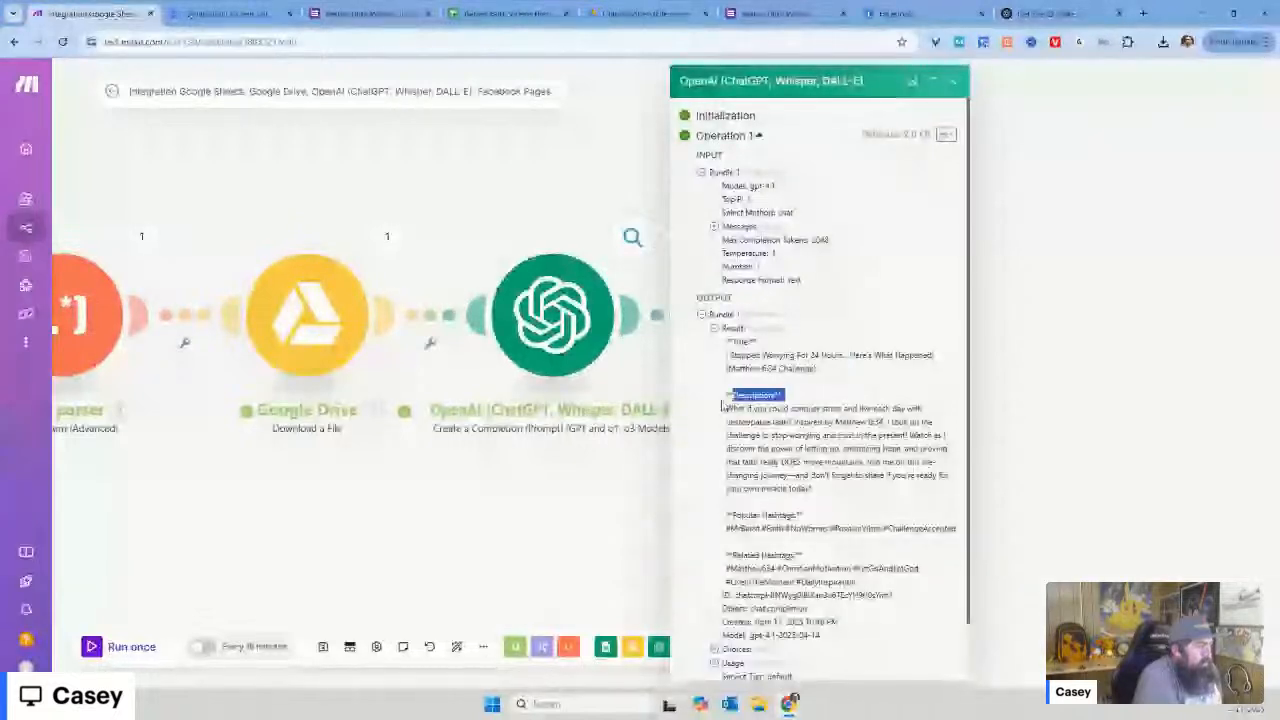
{"action": "left_click_drag", "start_coordinate": [804, 555], "coordinate": [725, 556]}
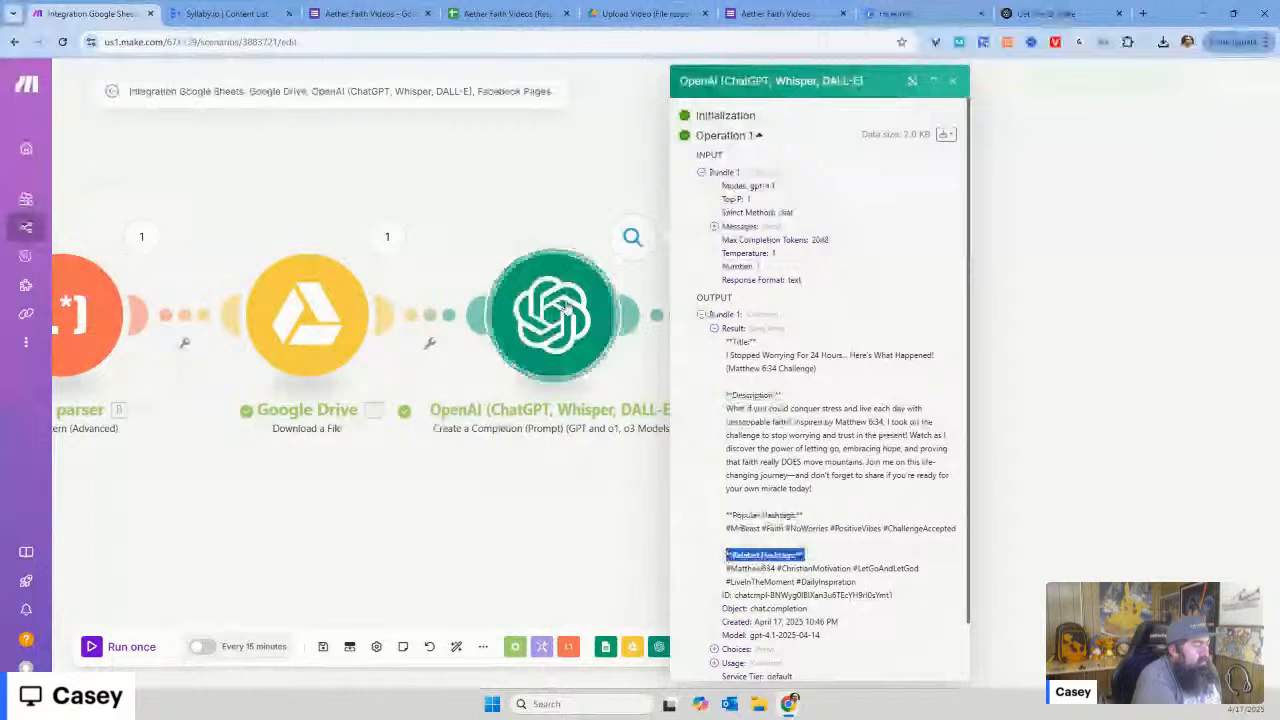
Step: Add "DO not add the Headings." after "Only output the results." in the OpenAI module's prompt and save the module
{"action": "left_click", "coordinate": [657, 376]}
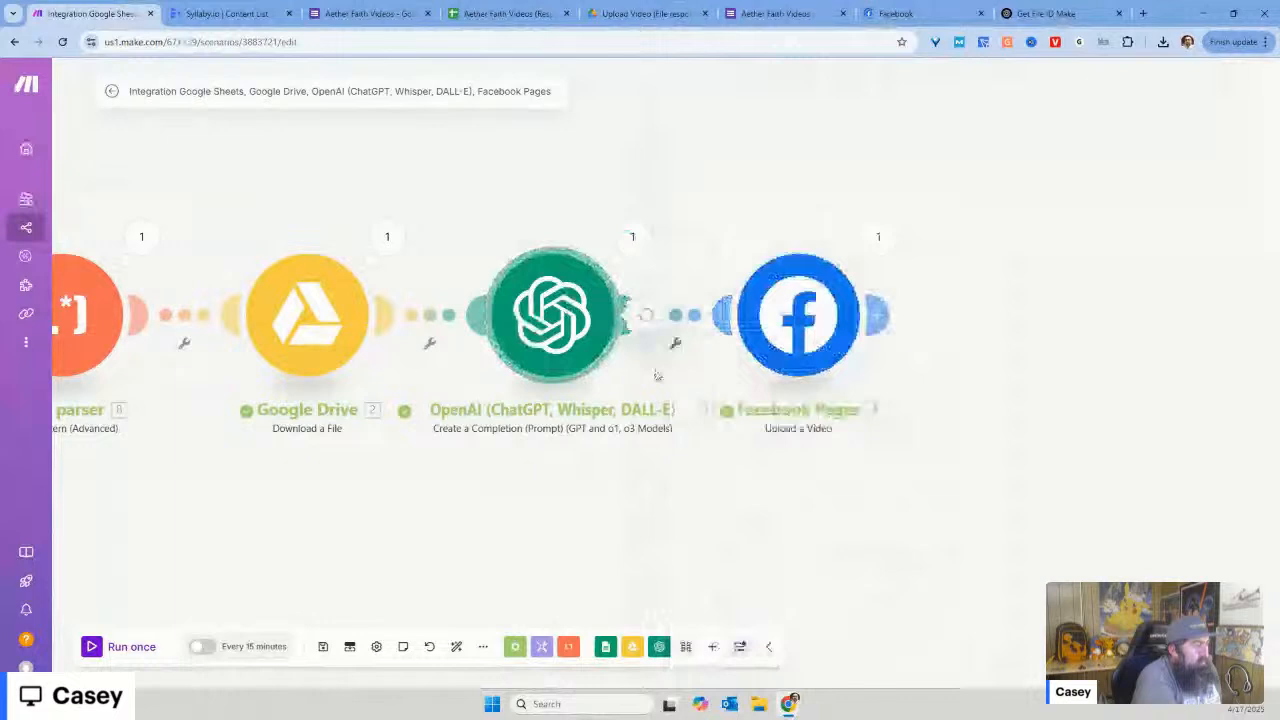
{"action": "left_click", "coordinate": [656, 375]}
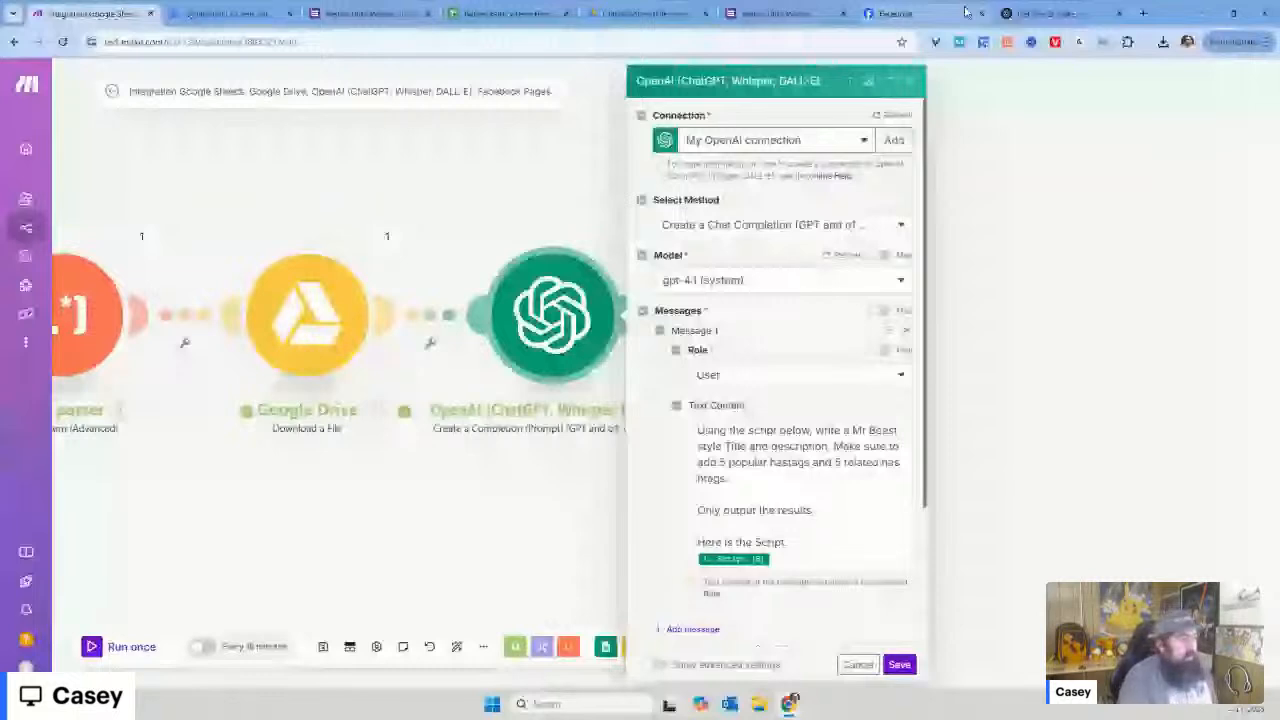
{"action": "left_click", "coordinate": [966, 12]}
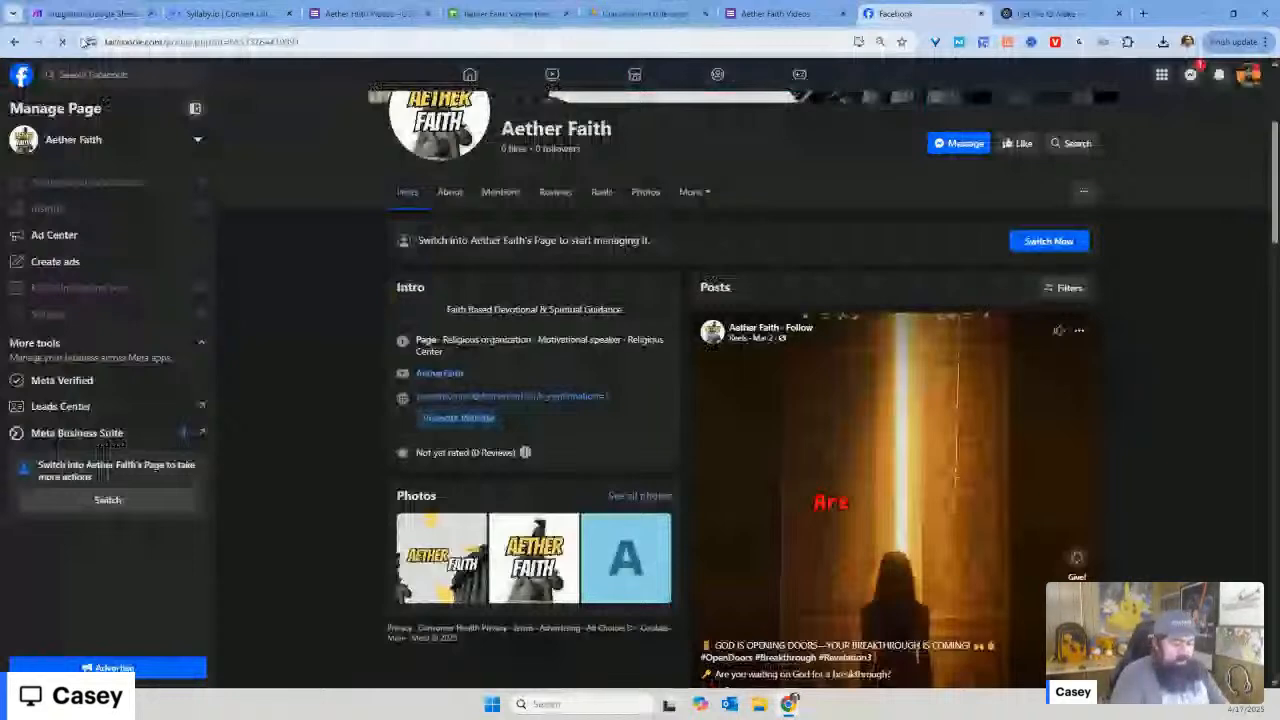
{"action": "left_click", "coordinate": [88, 14]}
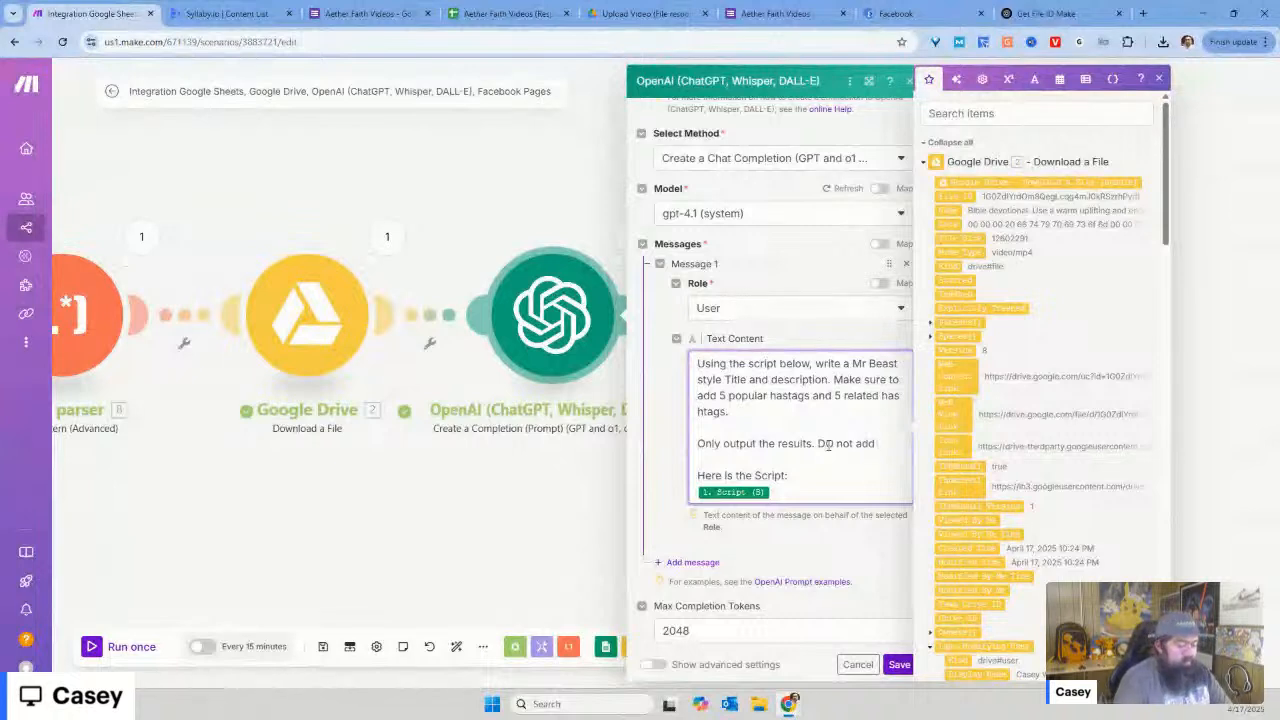
{"action": "type", "text": "the"}
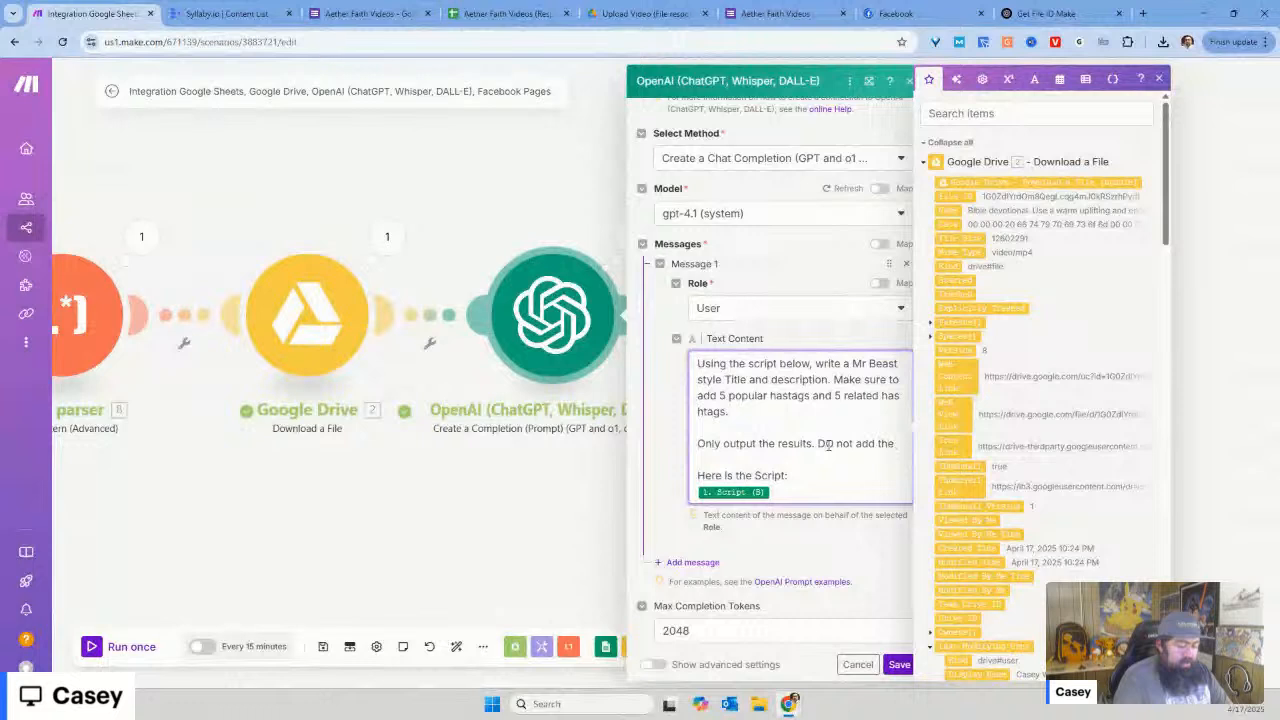
{"action": "type", "text": "Headings."}
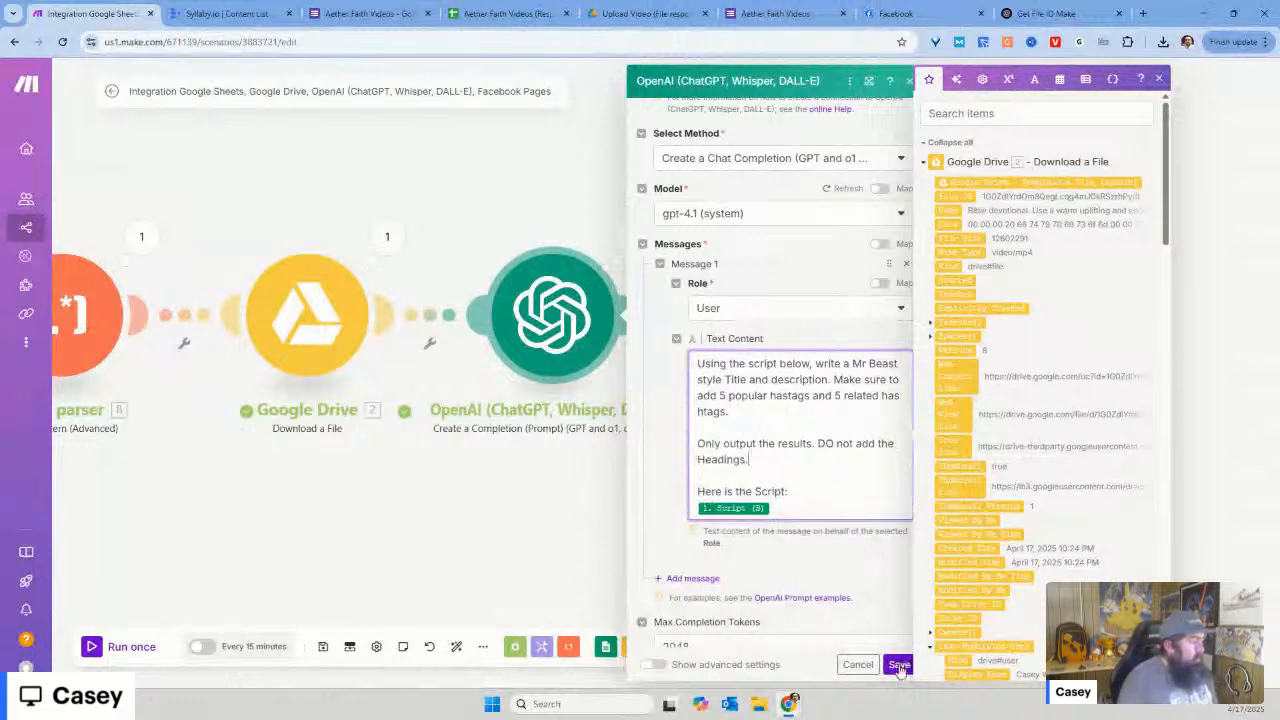
{"action": "left_click", "coordinate": [899, 666]}
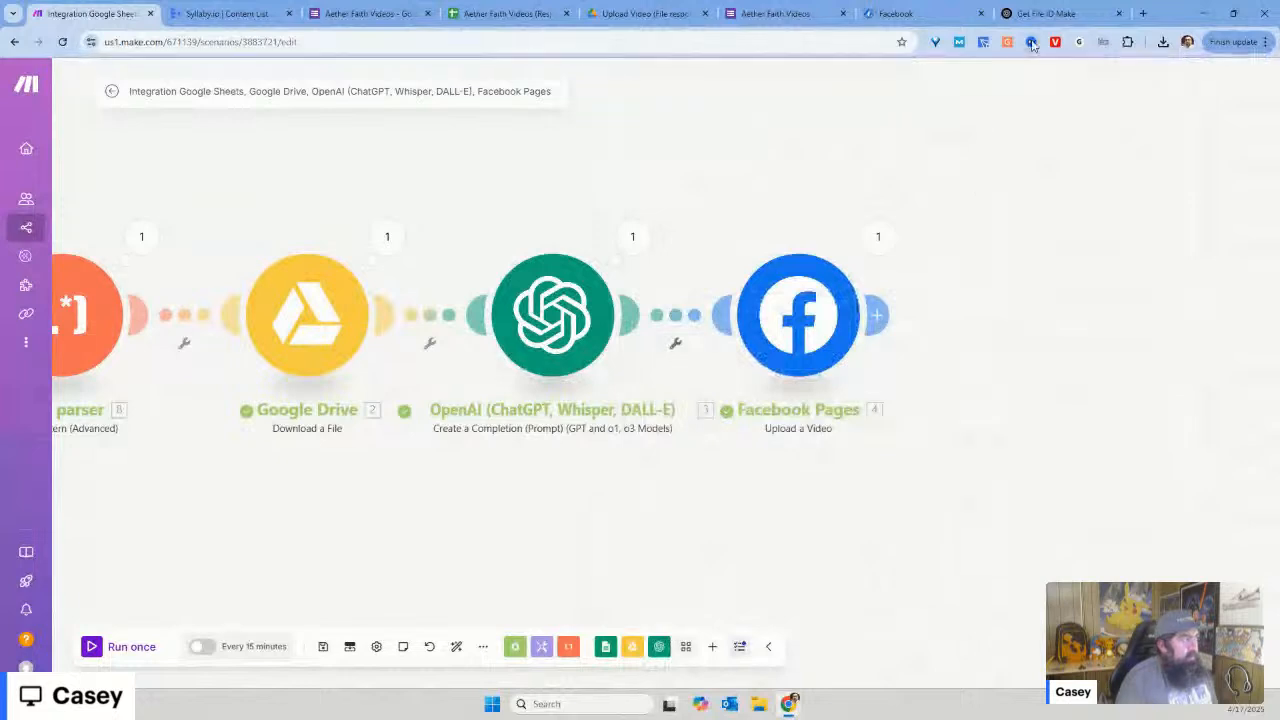
Step: Switch to the Aether Faith Facebook page and examine the newly posted video and its caption
{"action": "left_click", "coordinate": [918, 14]}
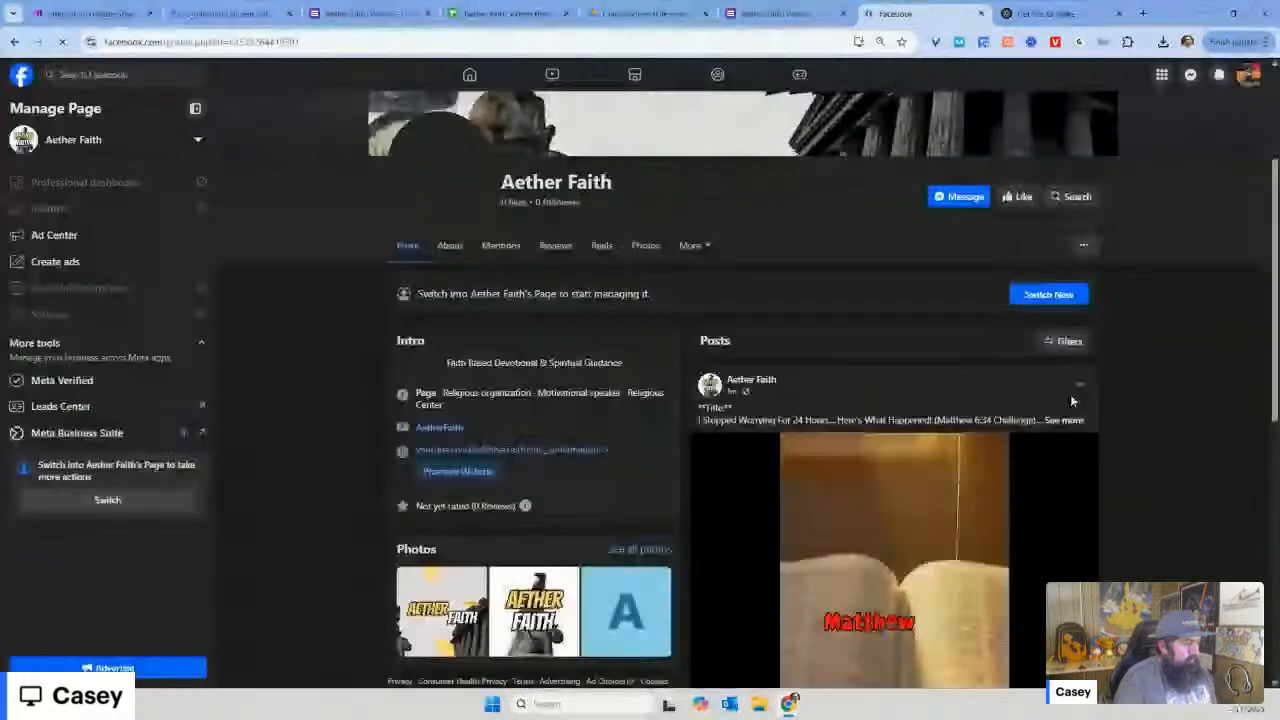
{"action": "scroll", "coordinate": [1091, 454], "scroll_direction": "down", "scroll_amount": 2}
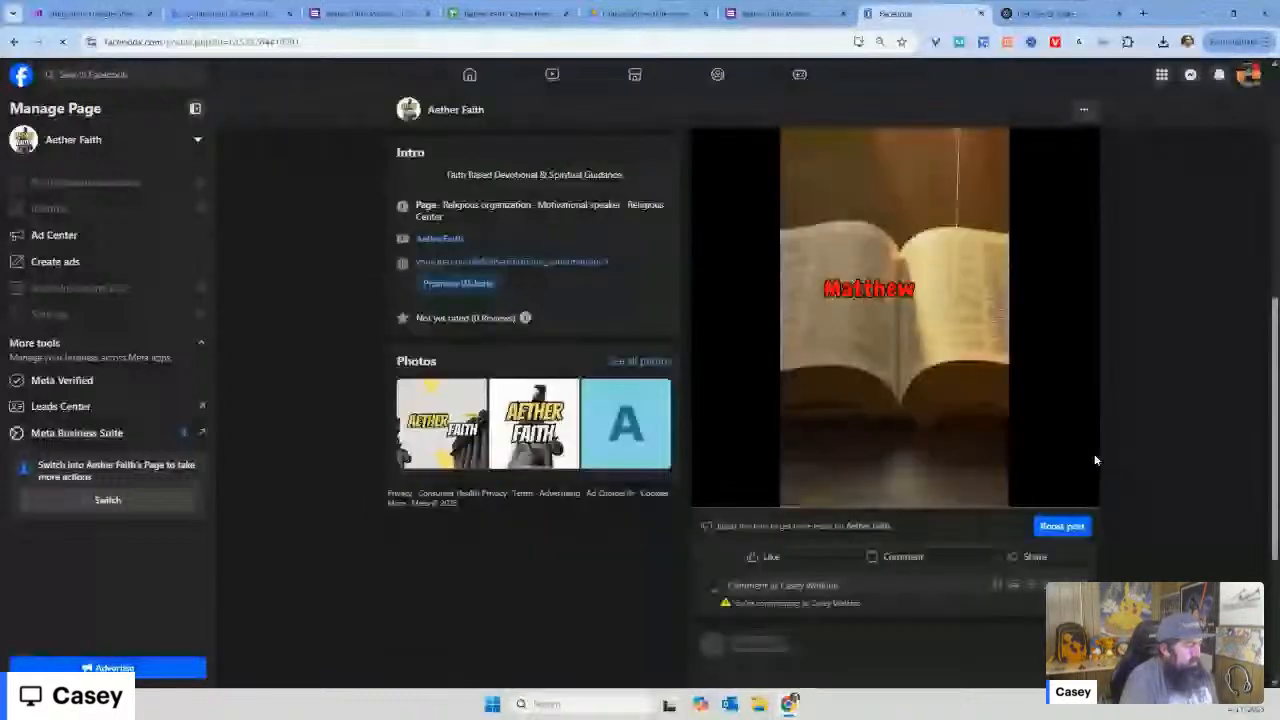
{"action": "scroll", "coordinate": [1095, 460], "scroll_direction": "up", "scroll_amount": 2}
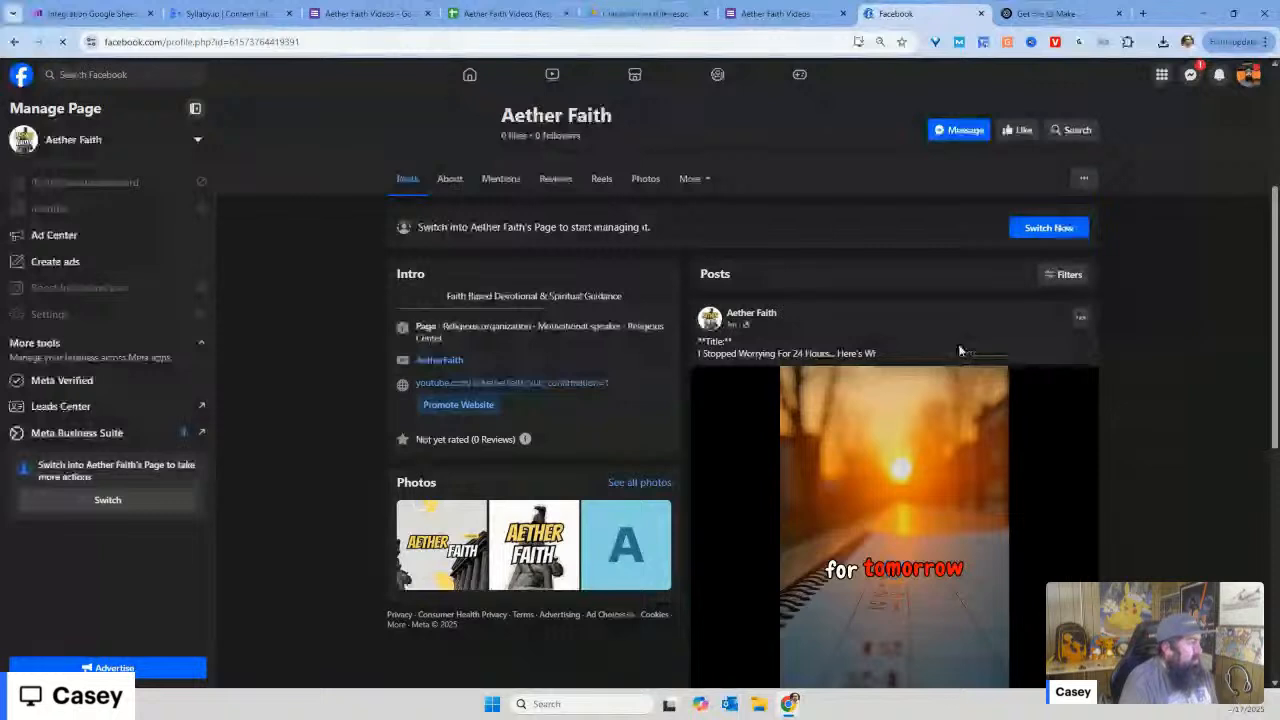
Step: Auto-align the Make scenario's modules and rerun the scenario from the Google Sheets trigger
{"action": "left_click", "coordinate": [100, 13]}
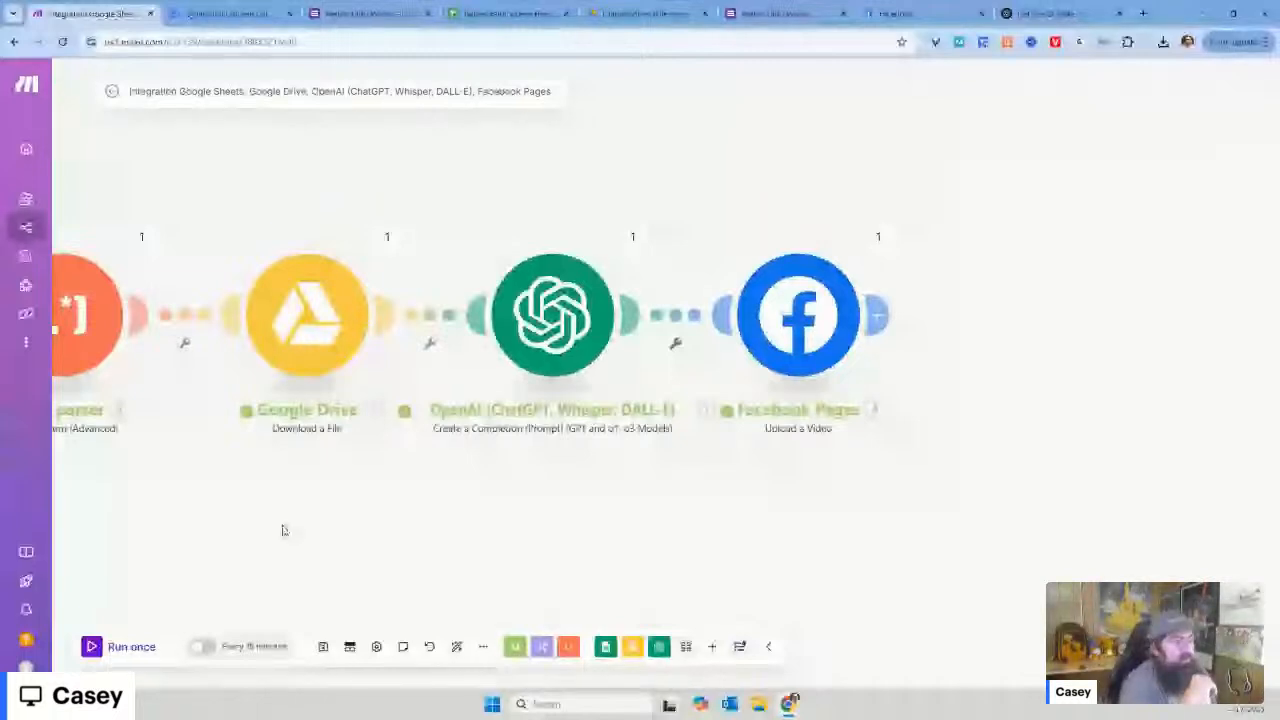
{"action": "left_click_drag", "start_coordinate": [283, 530], "coordinate": [431, 517]}
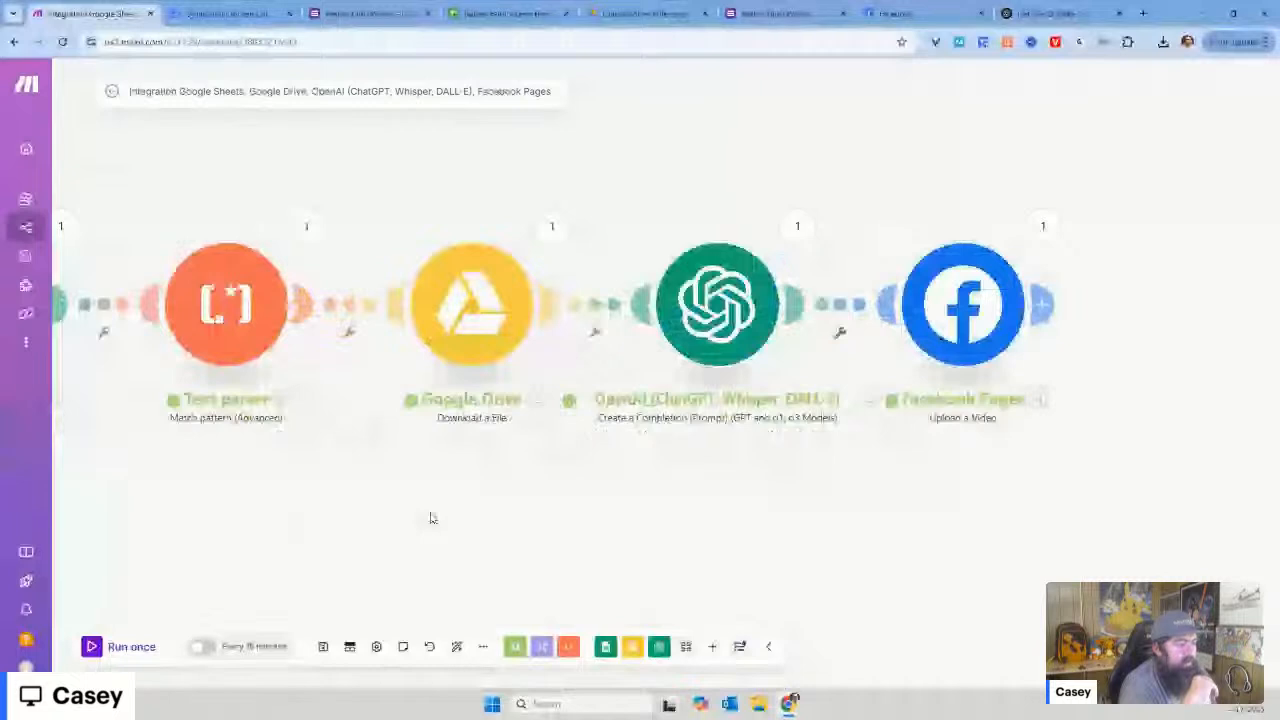
{"action": "left_click_drag", "start_coordinate": [431, 517], "coordinate": [505, 519]}
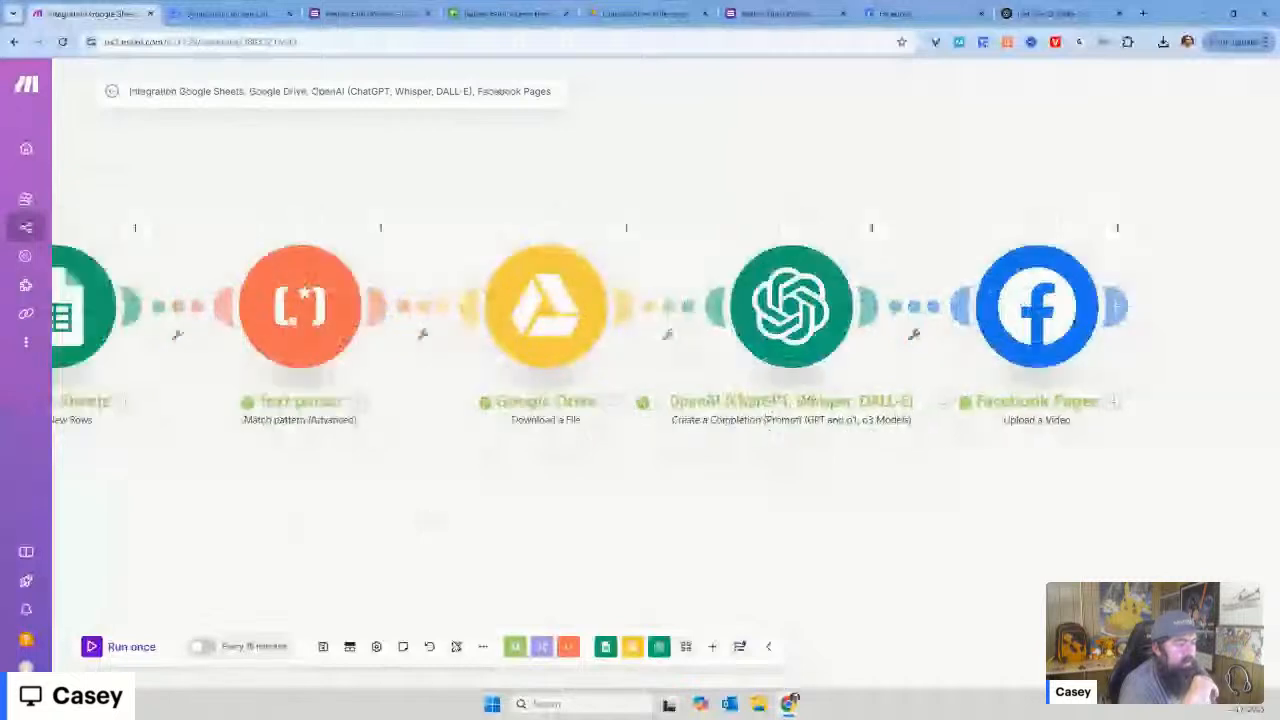
{"action": "left_click", "coordinate": [456, 646]}
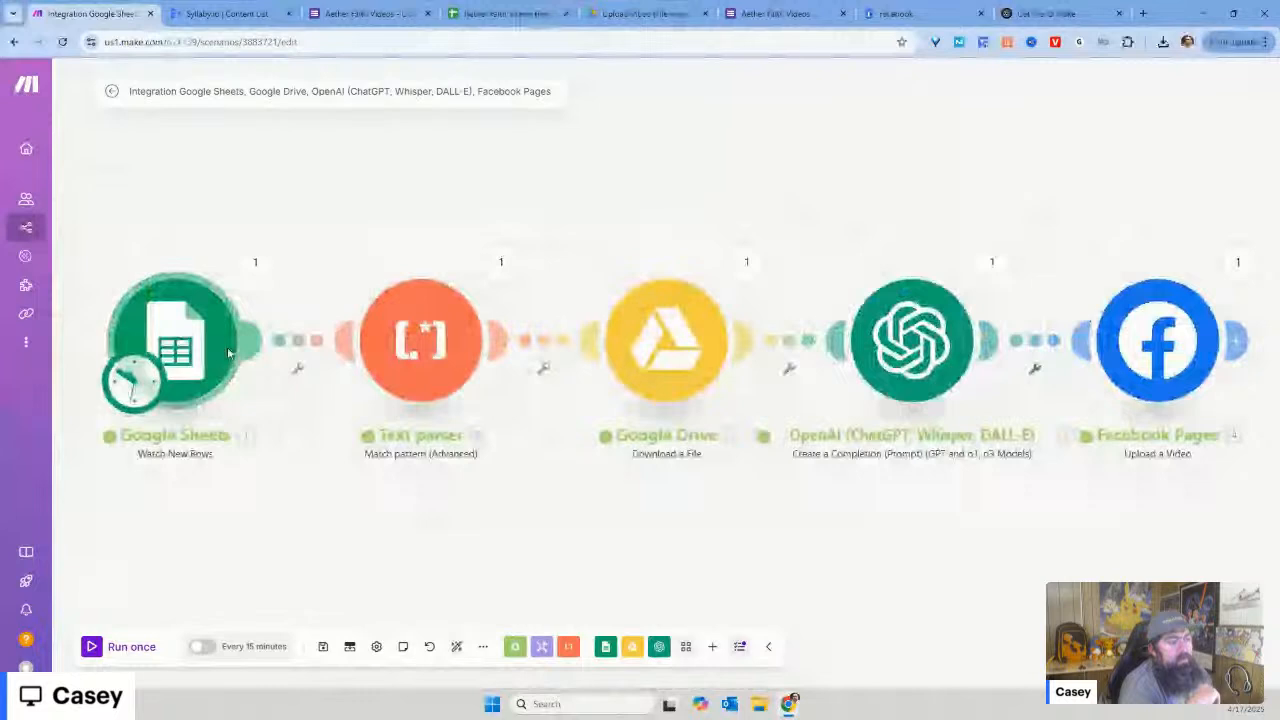
{"action": "right_click", "coordinate": [228, 352]}
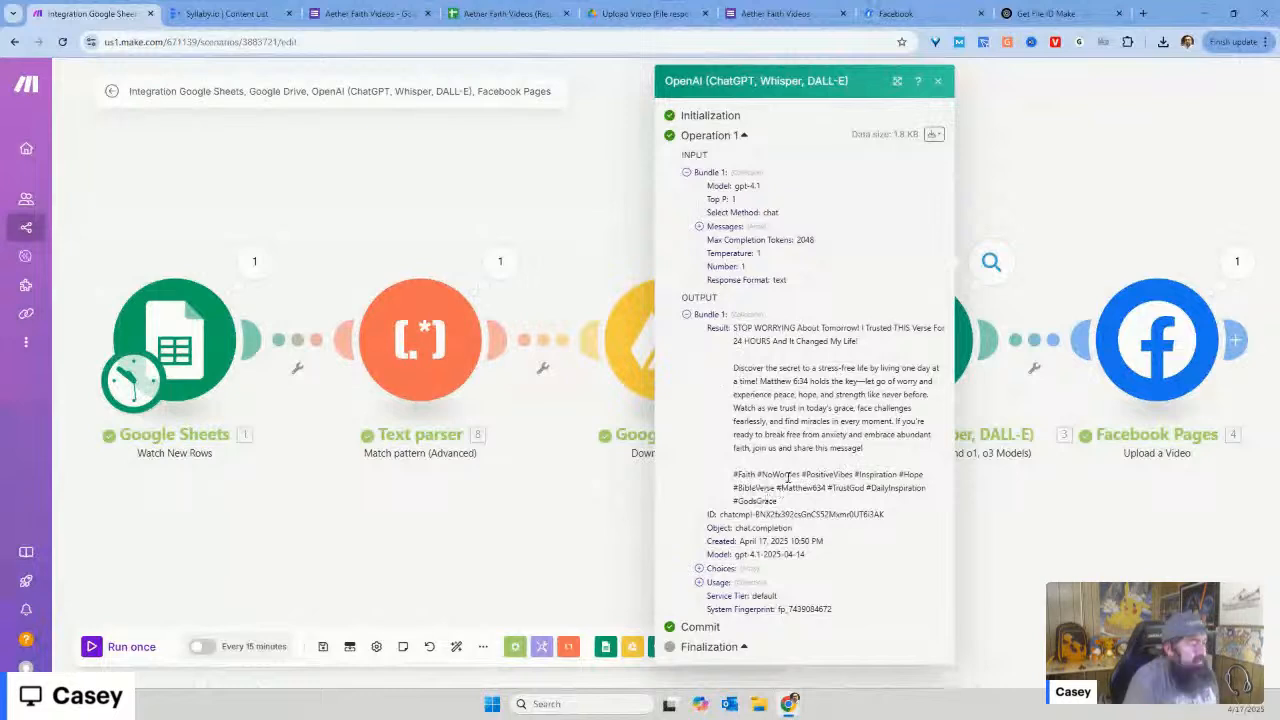
Step: Check the form responses spreadsheet, and append a Google Sheets Add a Row module after the scenario's Facebook Pages module
{"action": "left_click", "coordinate": [506, 14]}
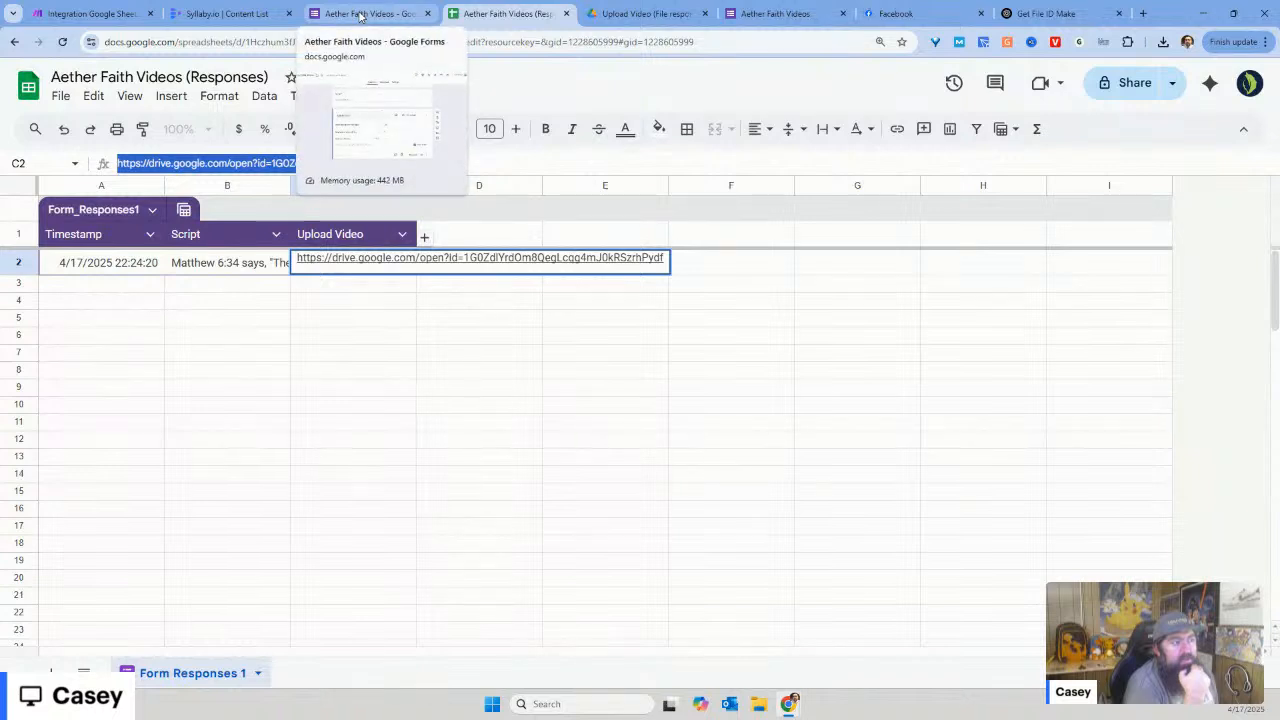
{"action": "left_click", "coordinate": [105, 14]}
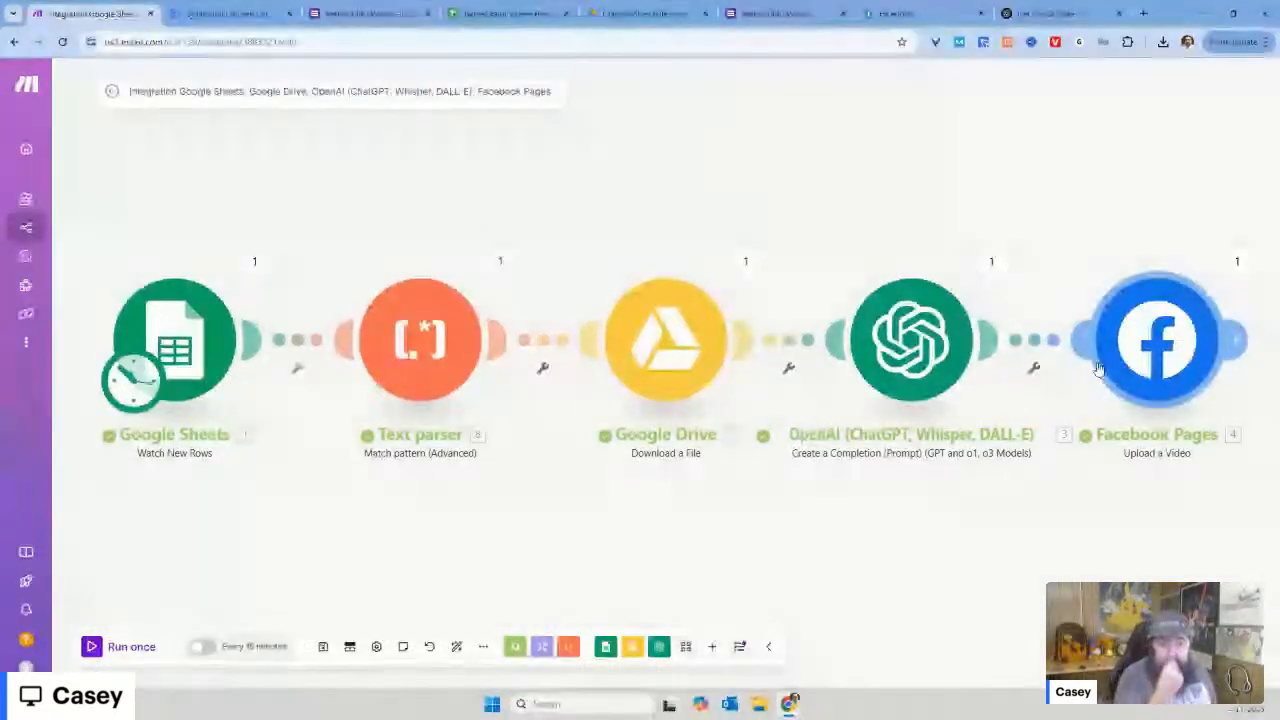
{"action": "left_click_drag", "start_coordinate": [817, 537], "coordinate": [245, 521]}
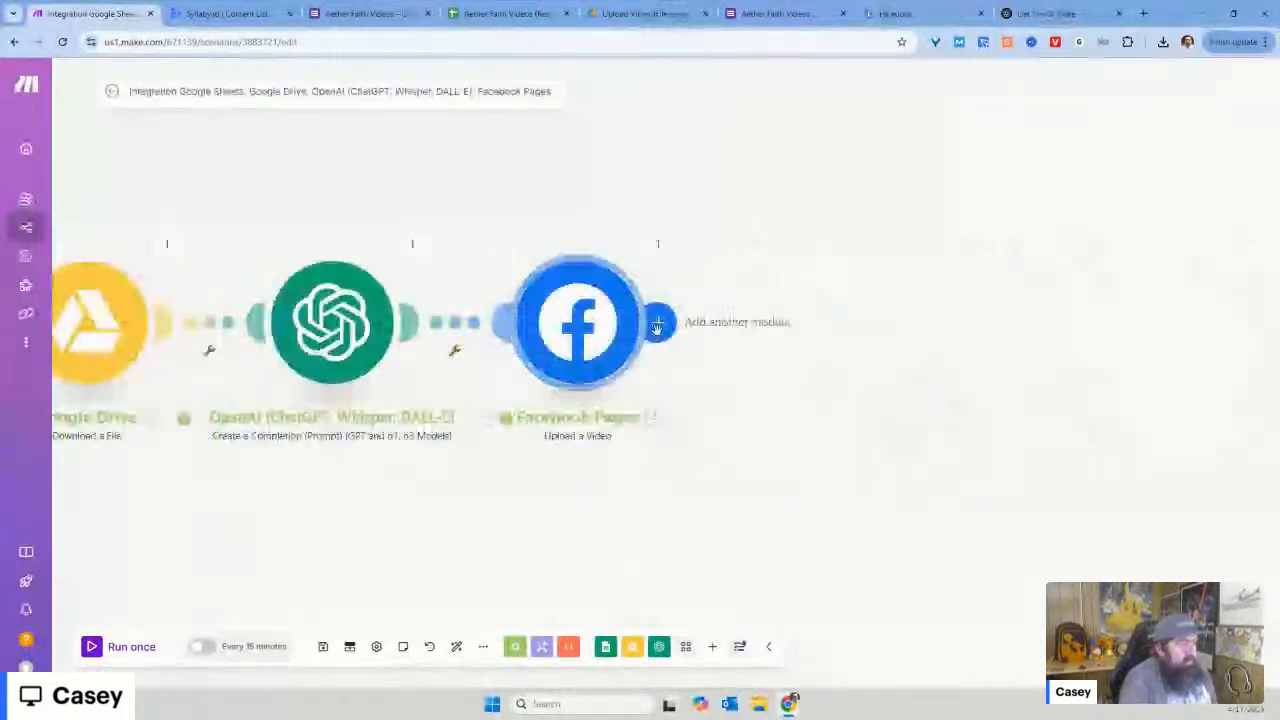
{"action": "left_click", "coordinate": [652, 323]}
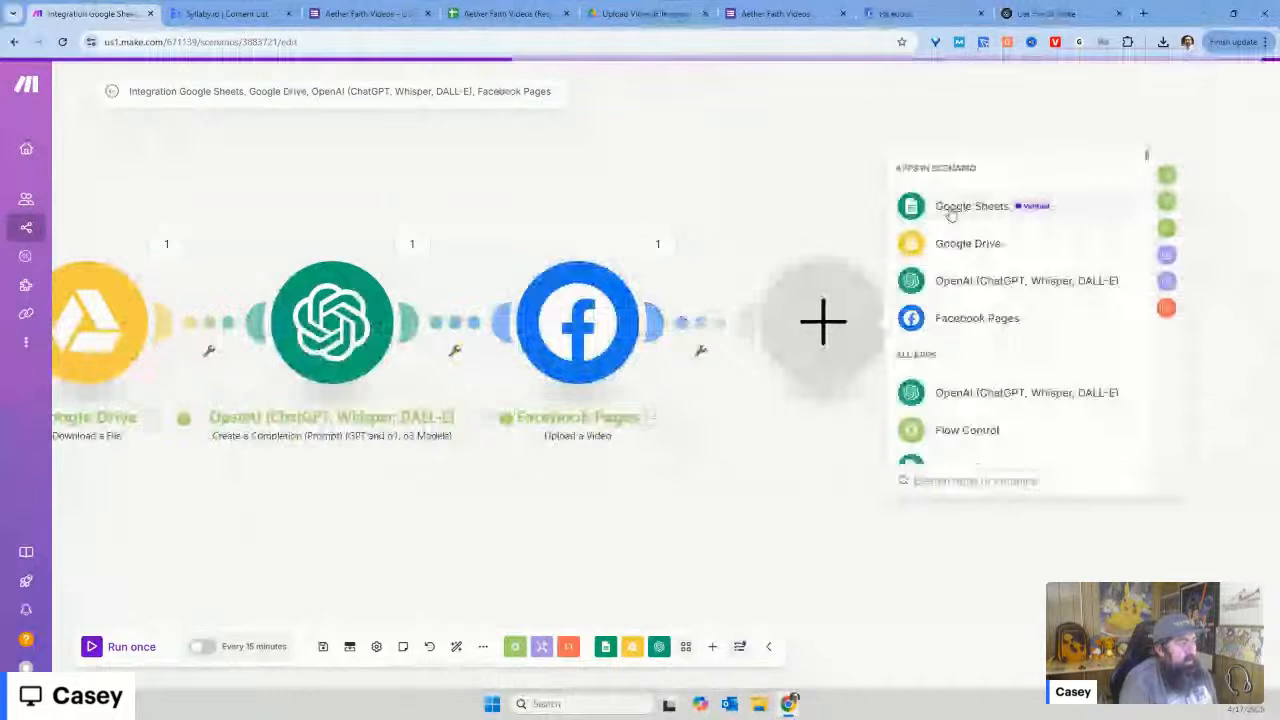
{"action": "left_click", "coordinate": [951, 208]}
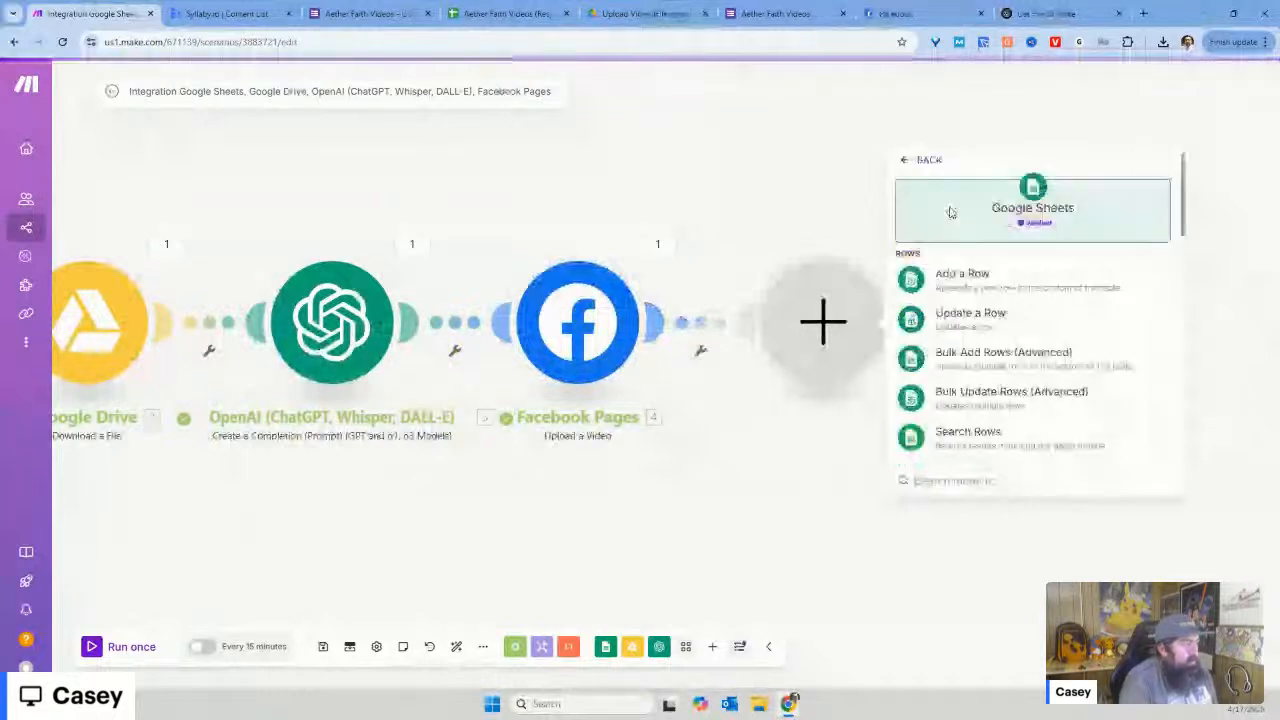
{"action": "left_click", "coordinate": [962, 274]}
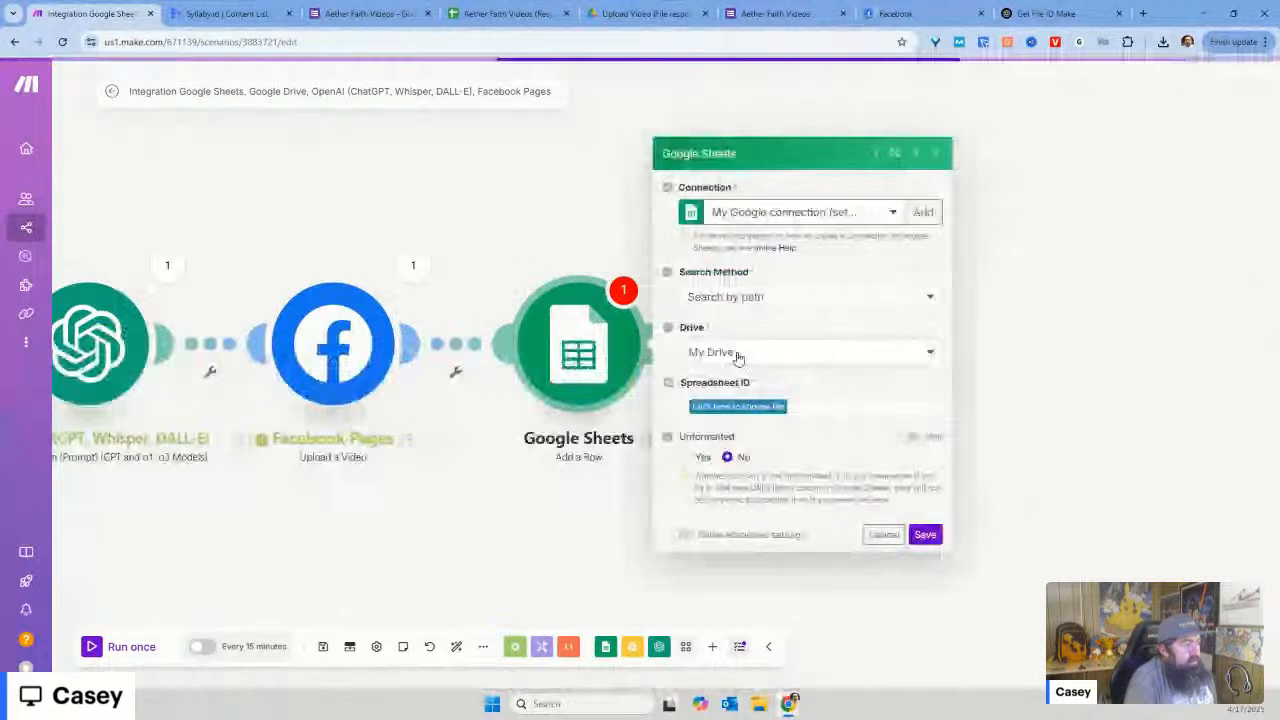
Step: Set the Add a Row module's spreadsheet to Aether Faith Videos (Responses) and its sheet name to Form Responses 1
{"action": "left_click", "coordinate": [740, 406]}
{"action": "type", "text": "ae"}
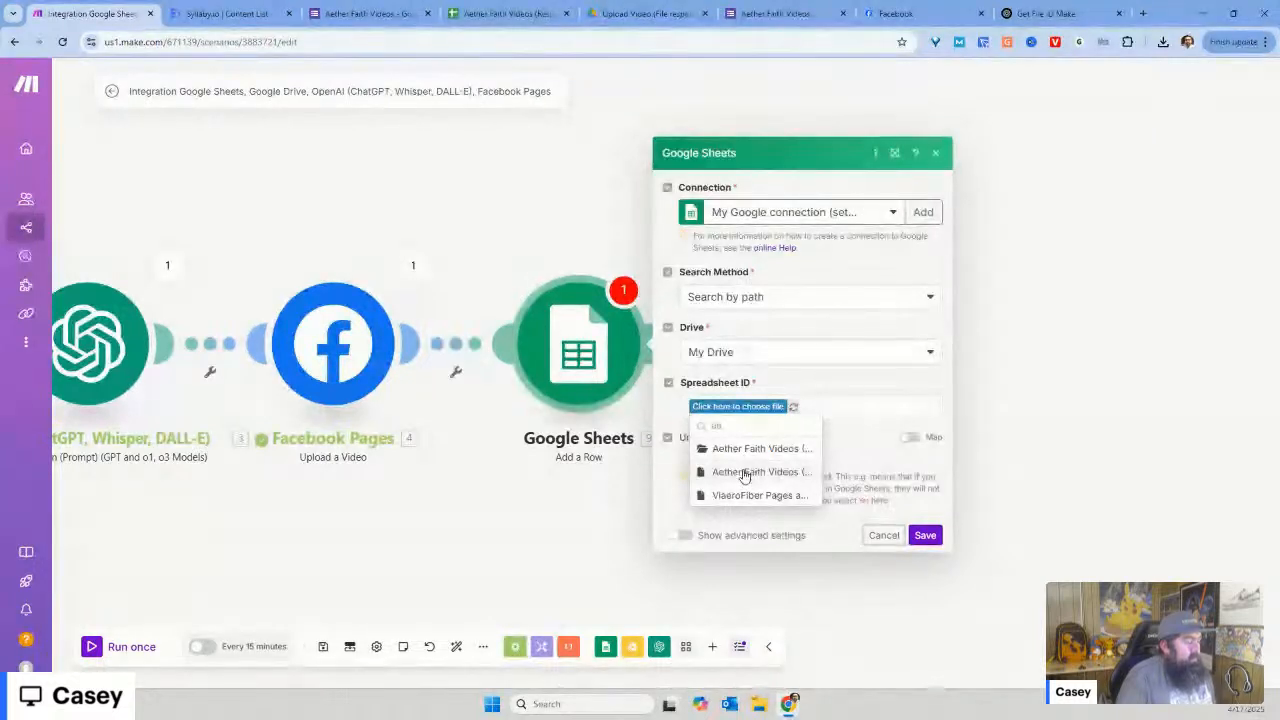
{"action": "left_click", "coordinate": [744, 474]}
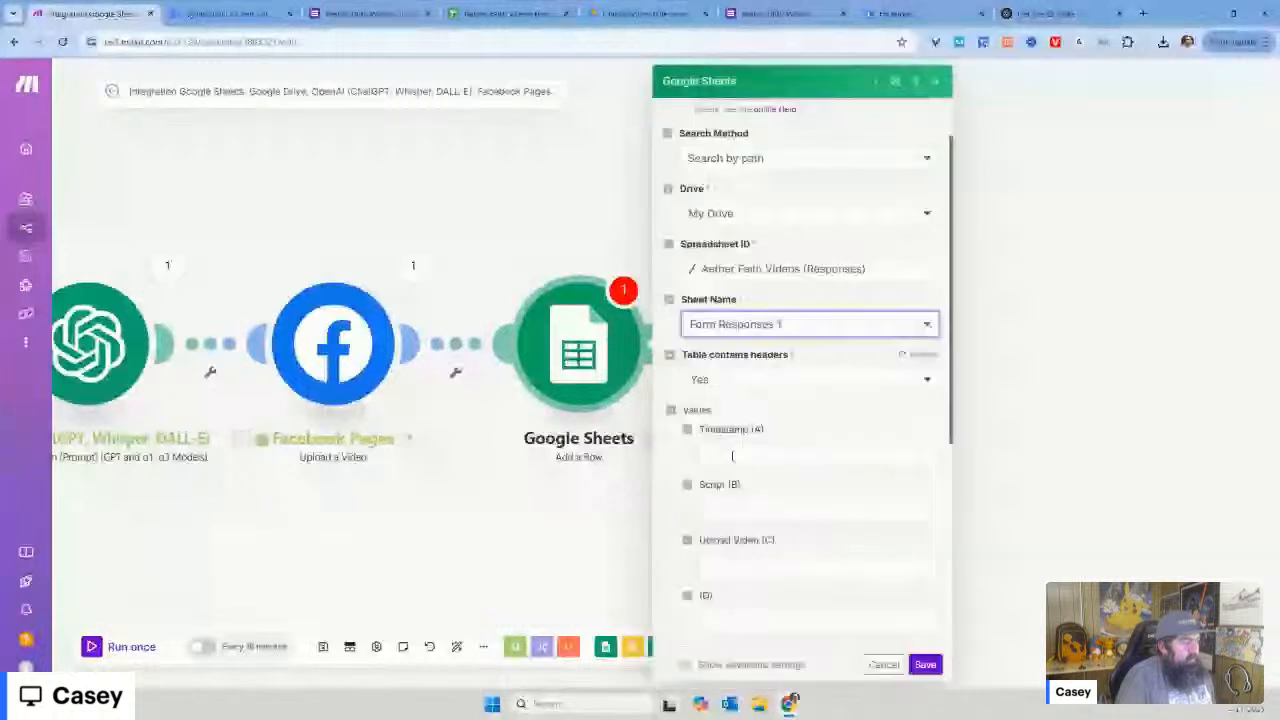
Step: Map the trigger's Timestamp, Script and Upload Video values into the matching Add a Row columns, and auto-align the scenario's modules
{"action": "left_click", "coordinate": [732, 456]}
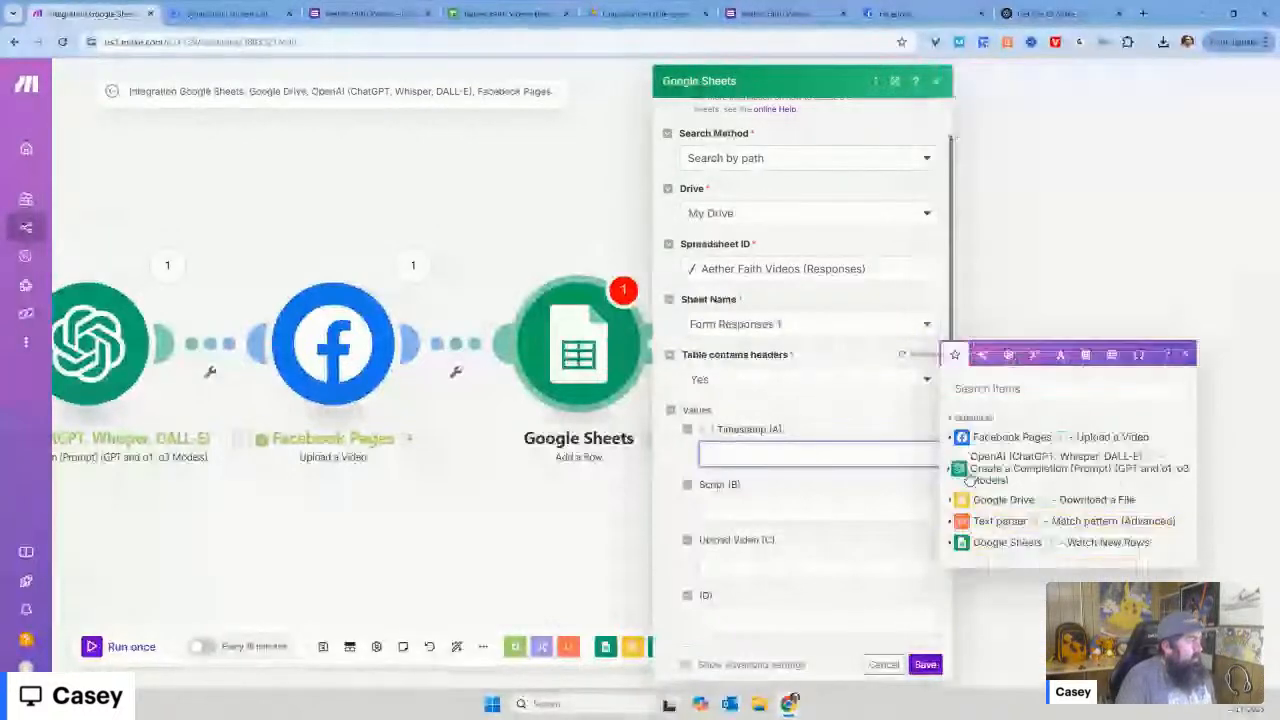
{"action": "left_click", "coordinate": [1003, 542]}
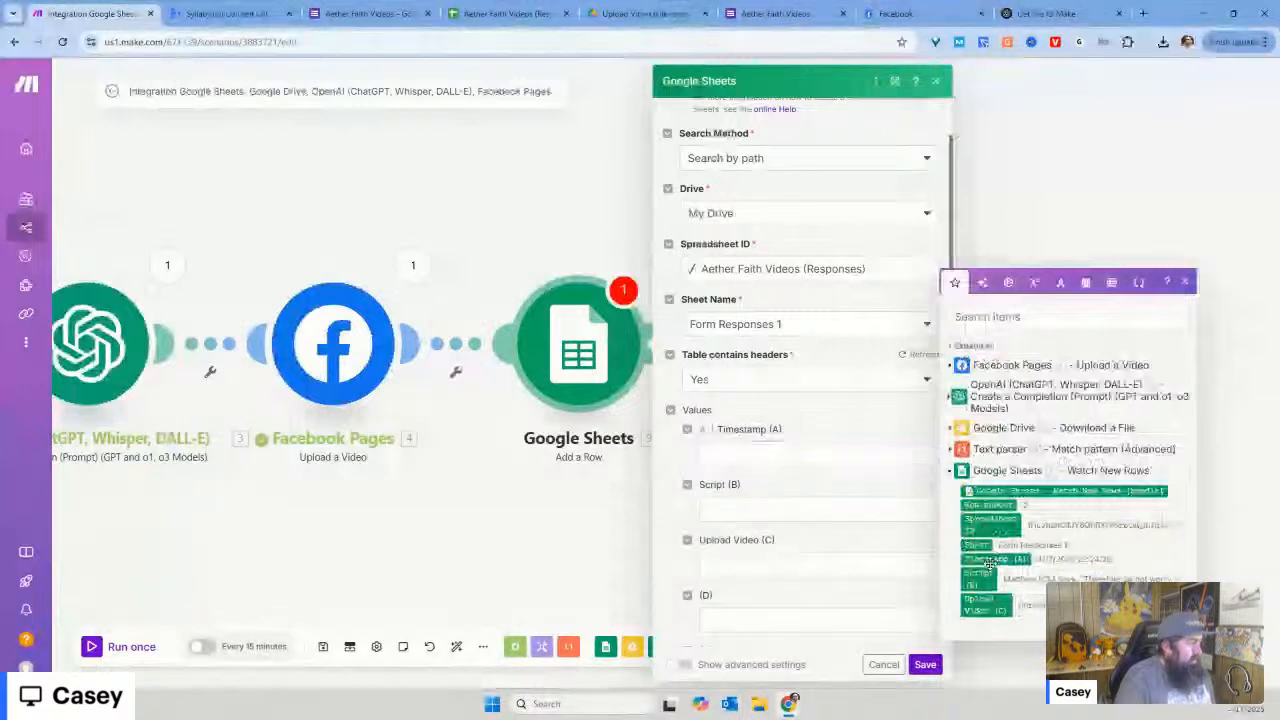
{"action": "left_click_drag", "start_coordinate": [990, 565], "coordinate": [951, 549]}
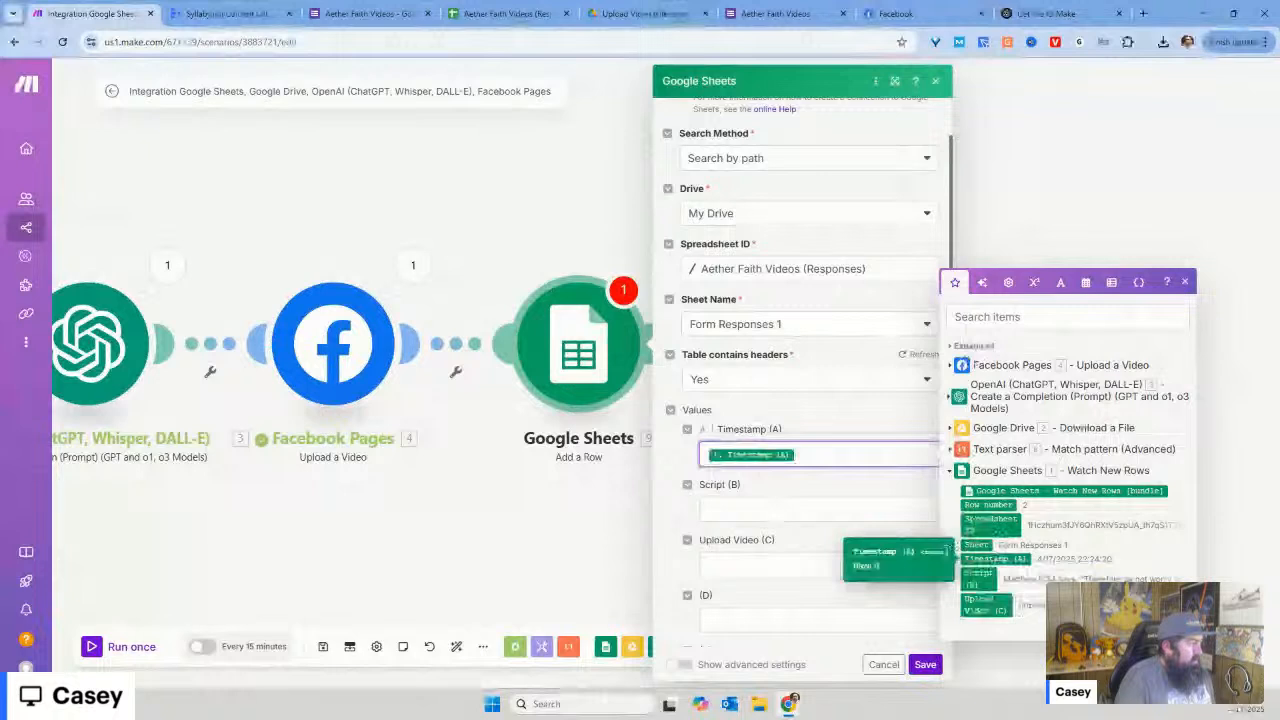
{"action": "left_click", "coordinate": [820, 509]}
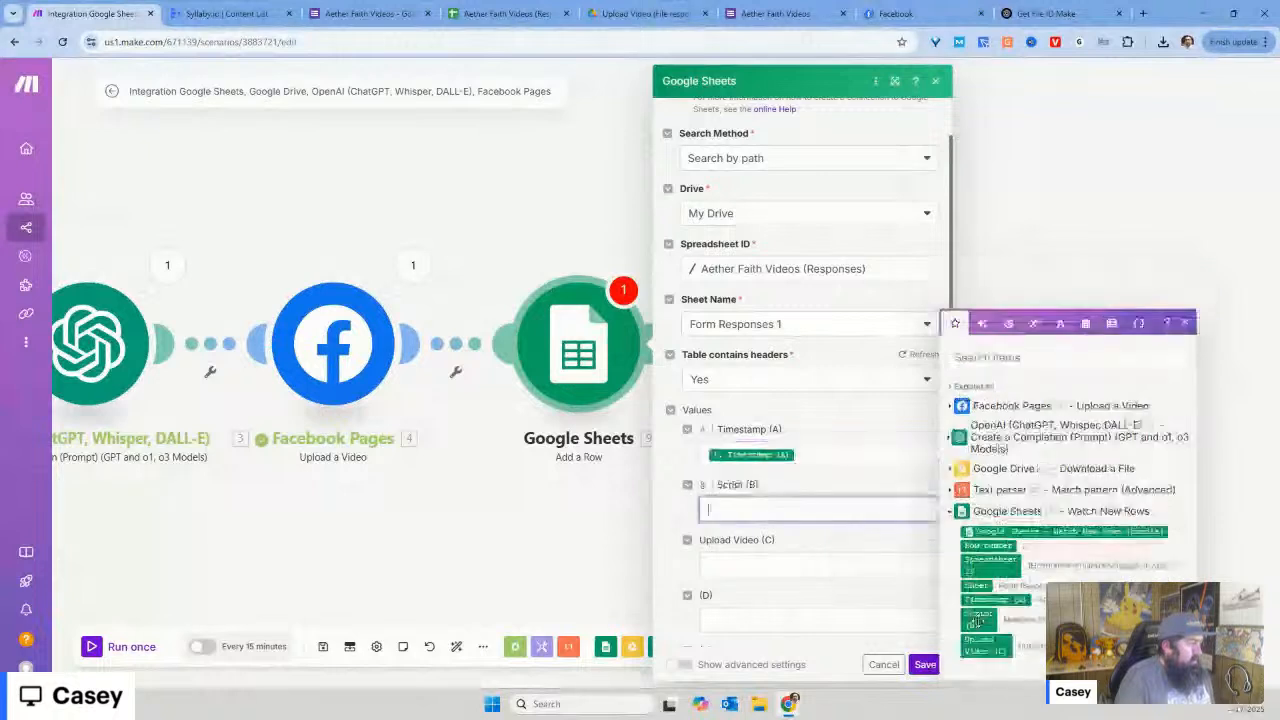
{"action": "left_click", "coordinate": [978, 620]}
{"action": "left_click", "coordinate": [786, 566]}
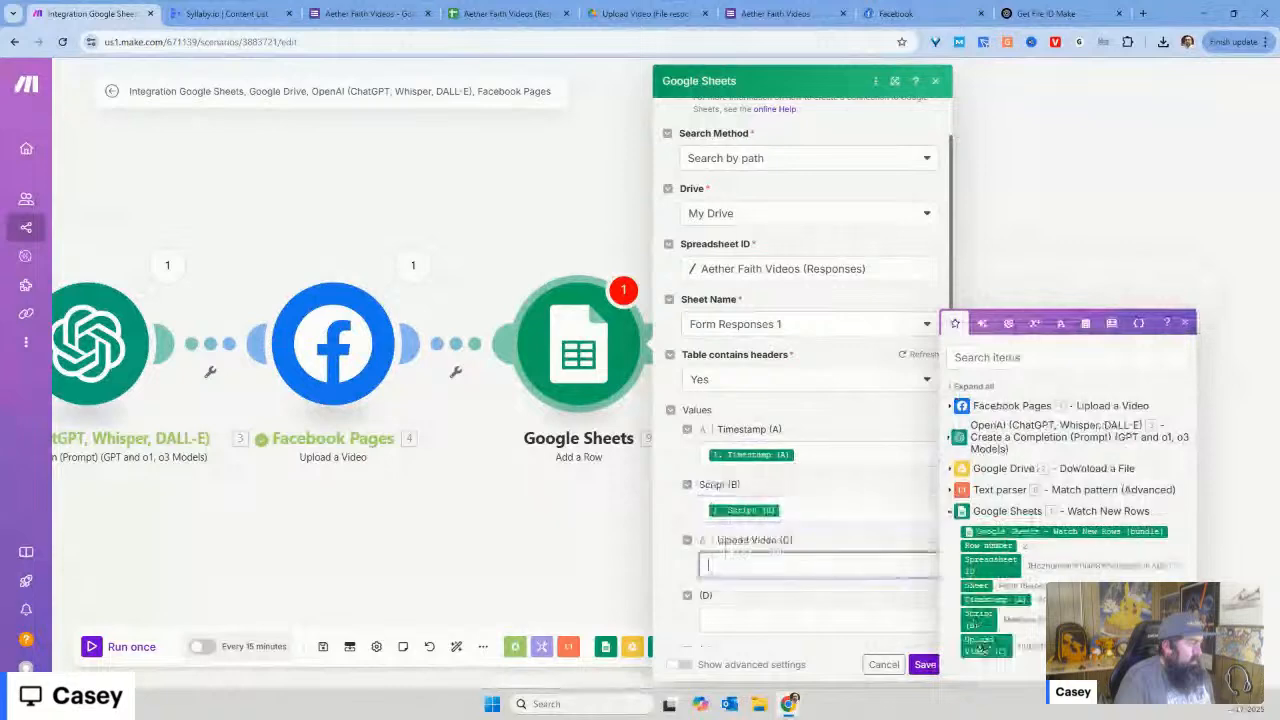
{"action": "left_click", "coordinate": [985, 645]}
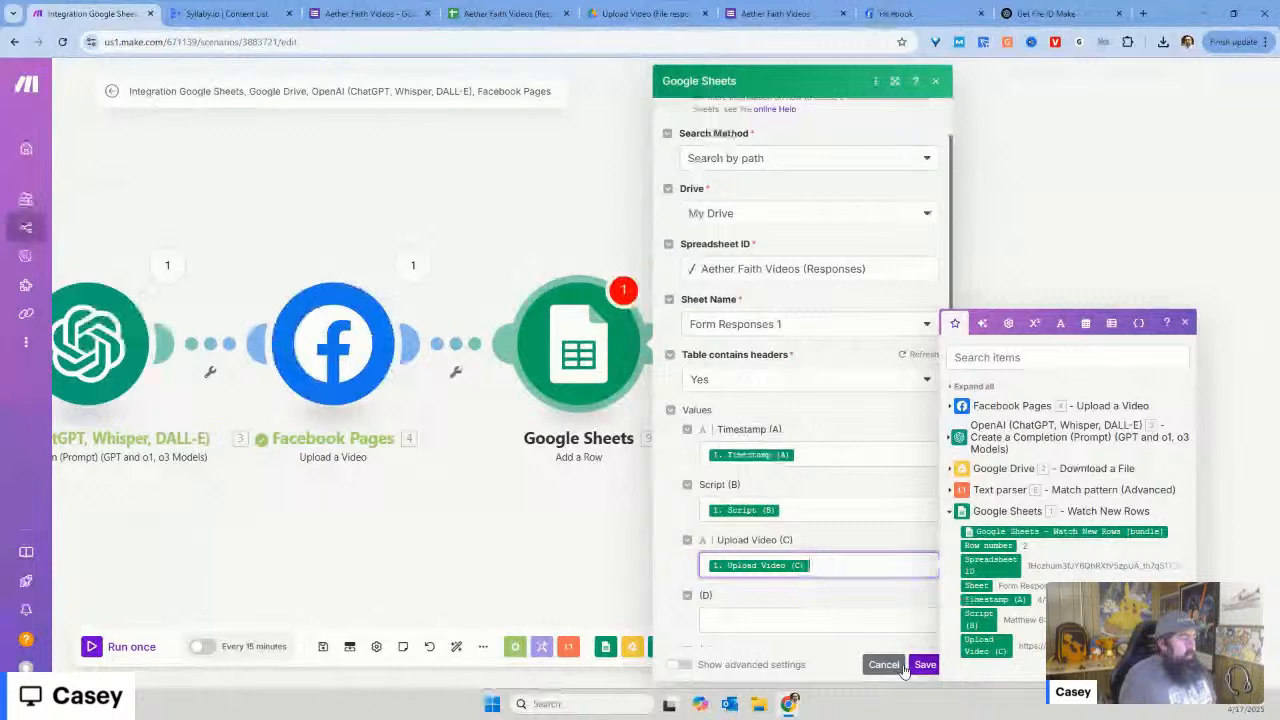
{"action": "left_click", "coordinate": [884, 665]}
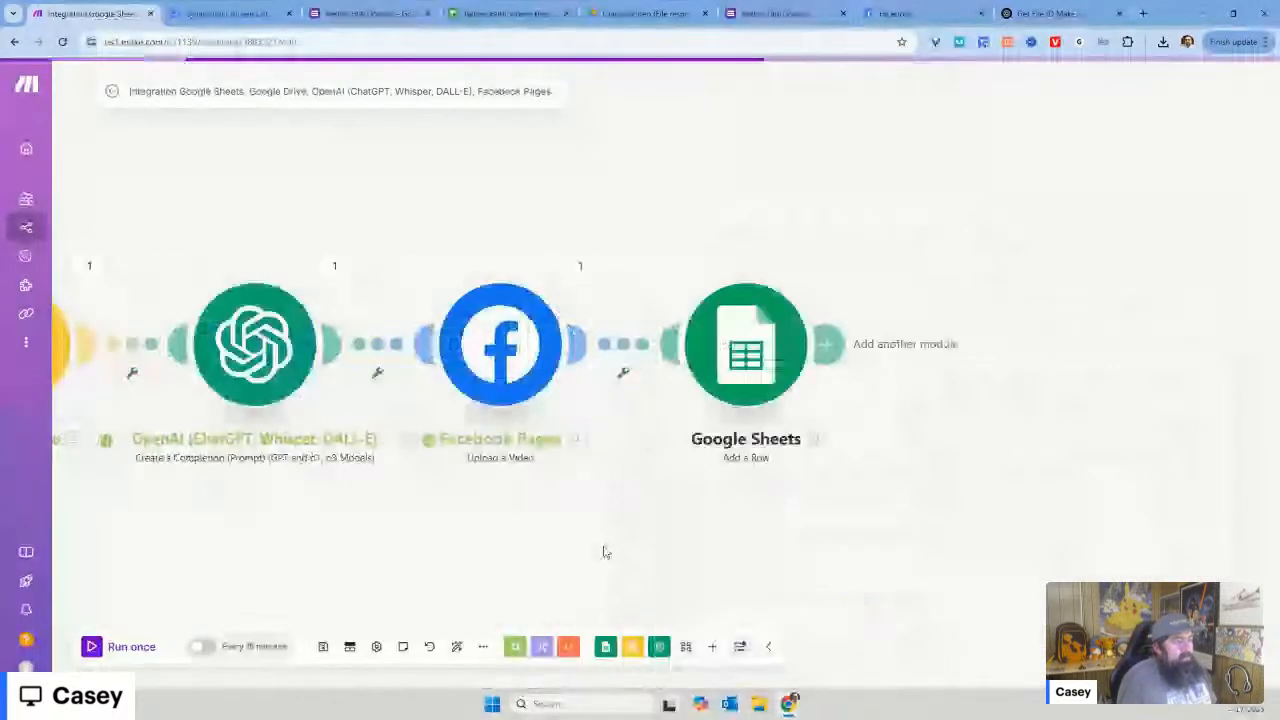
{"action": "left_click_drag", "start_coordinate": [604, 552], "coordinate": [947, 556]}
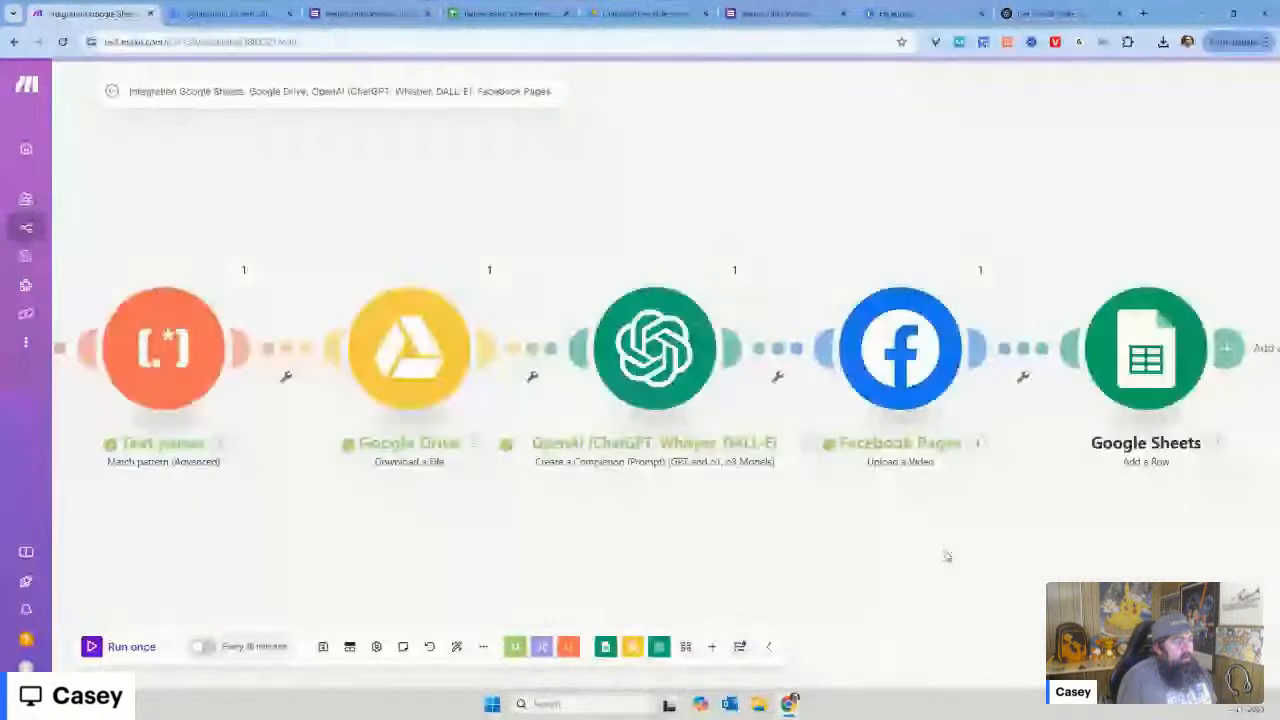
{"action": "left_click", "coordinate": [457, 647]}
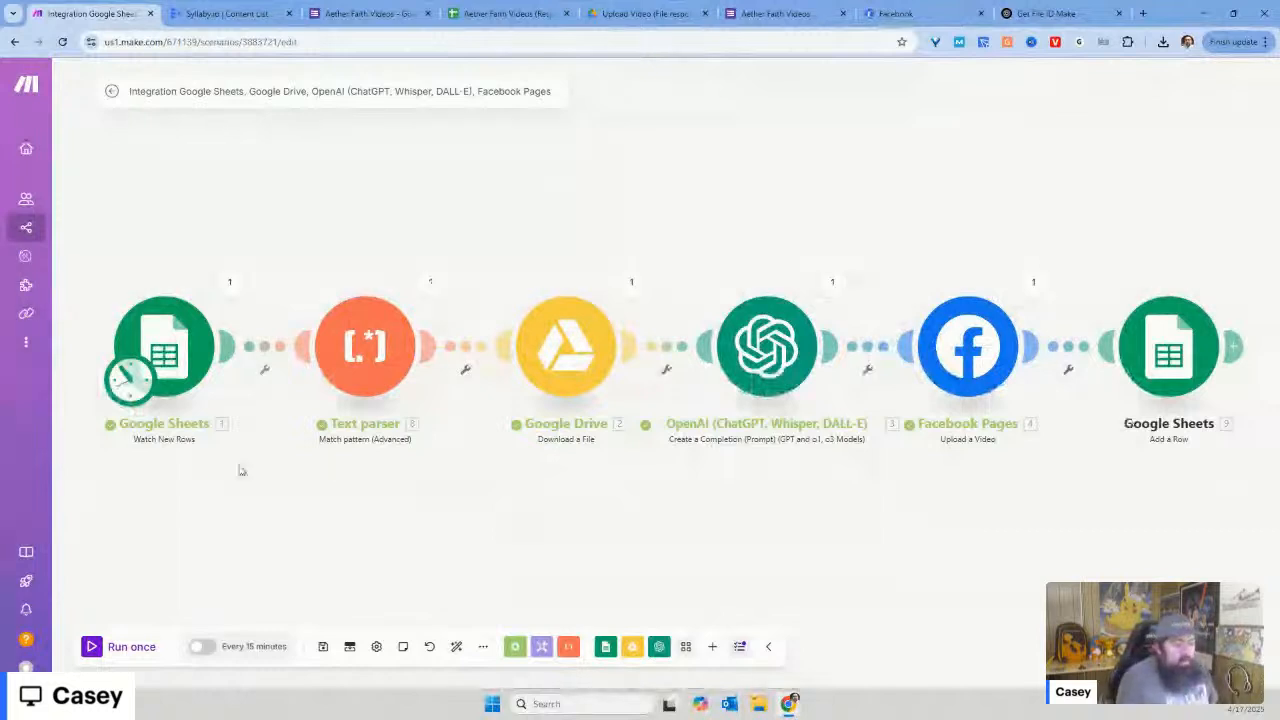
Step: Schedule the scenario to run at regular intervals, and add an advanced scheduling item with a 7:00 AM start time
{"action": "left_click", "coordinate": [229, 649]}
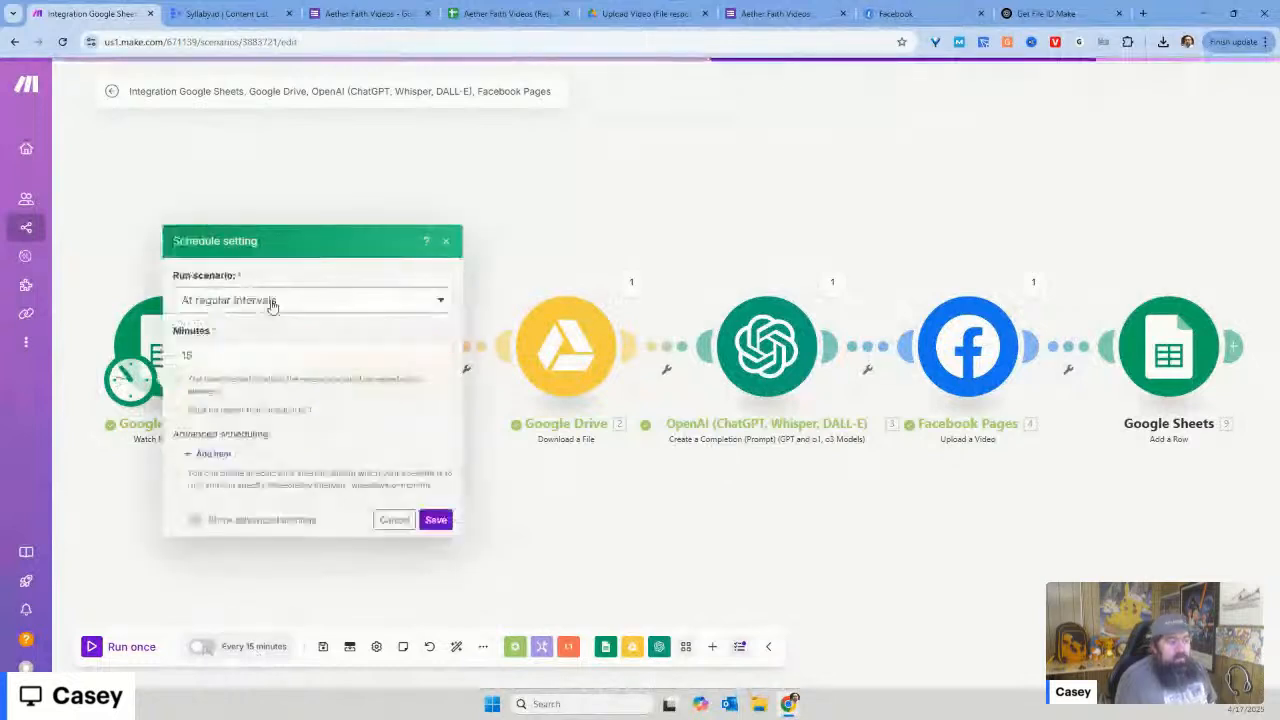
{"action": "left_click", "coordinate": [271, 300]}
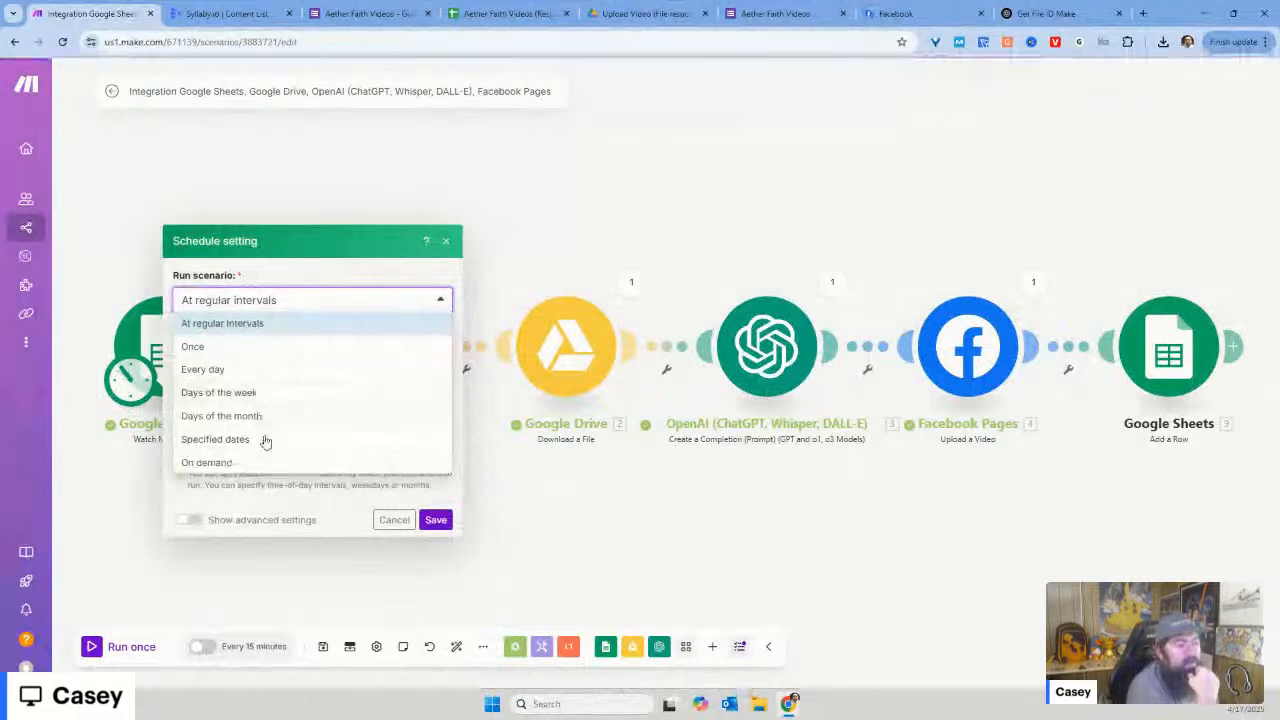
{"action": "left_click", "coordinate": [285, 327]}
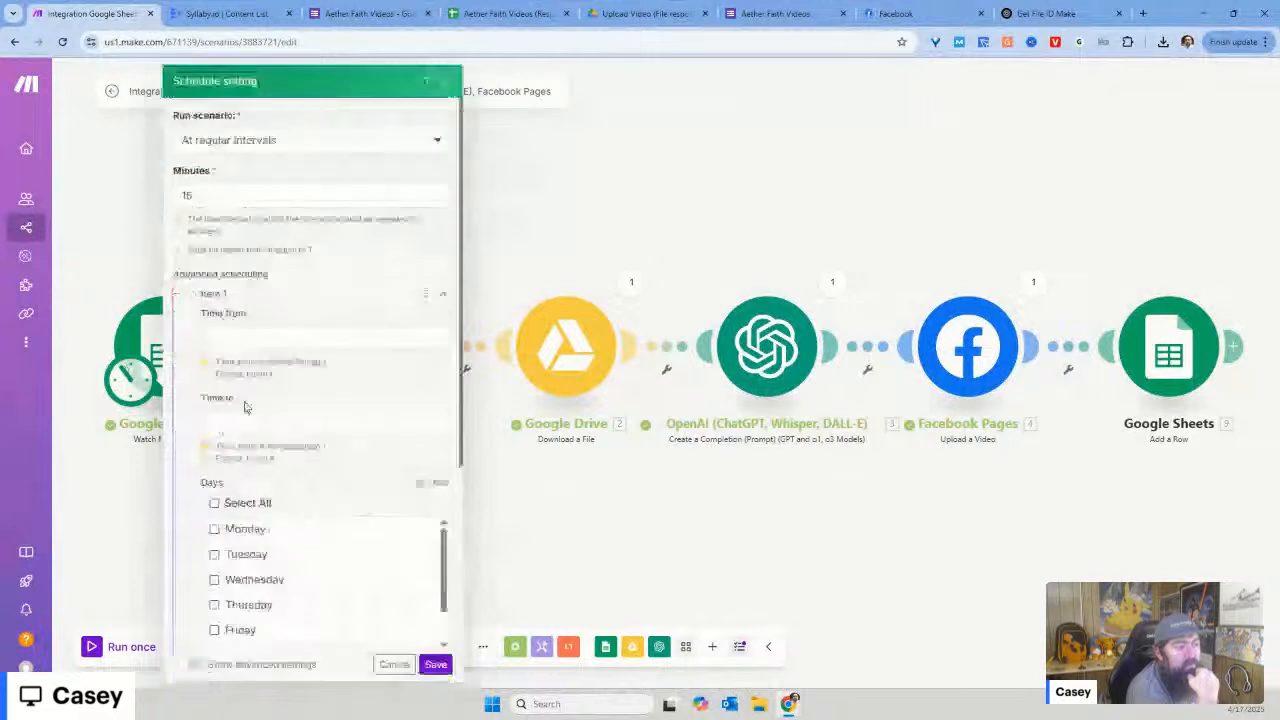
{"action": "left_click", "coordinate": [281, 341]}
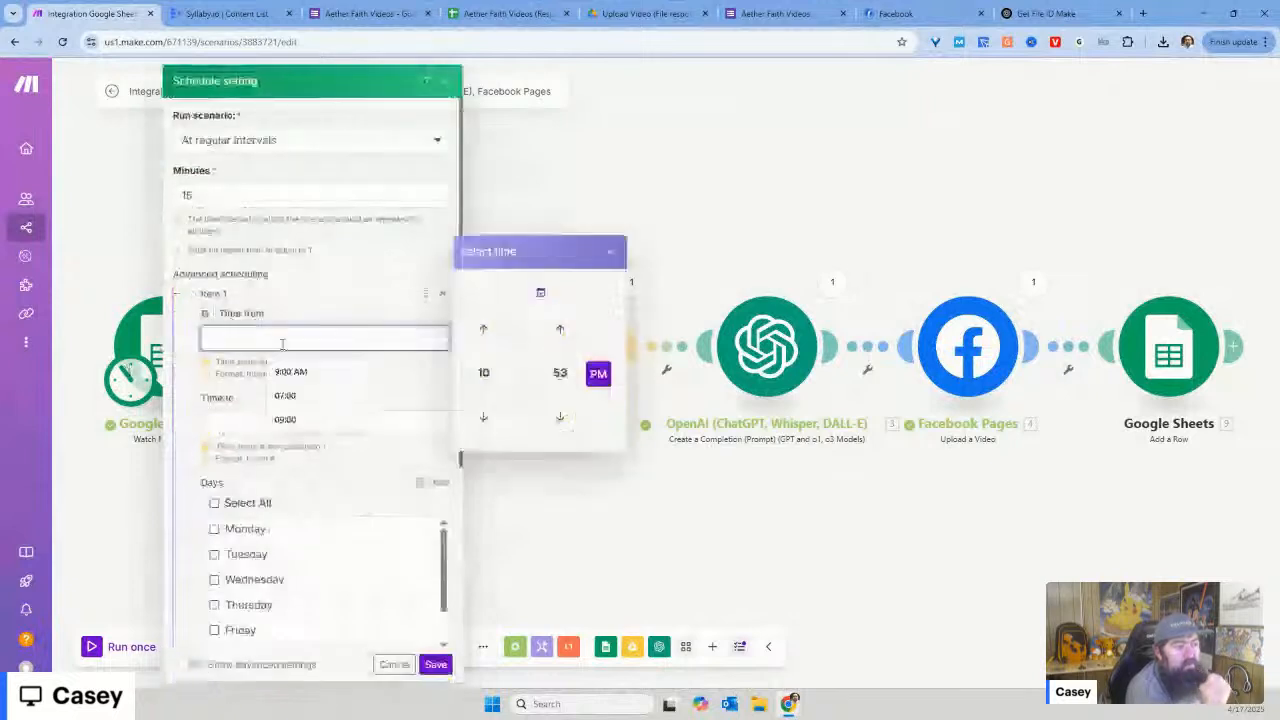
{"action": "left_click", "coordinate": [288, 372]}
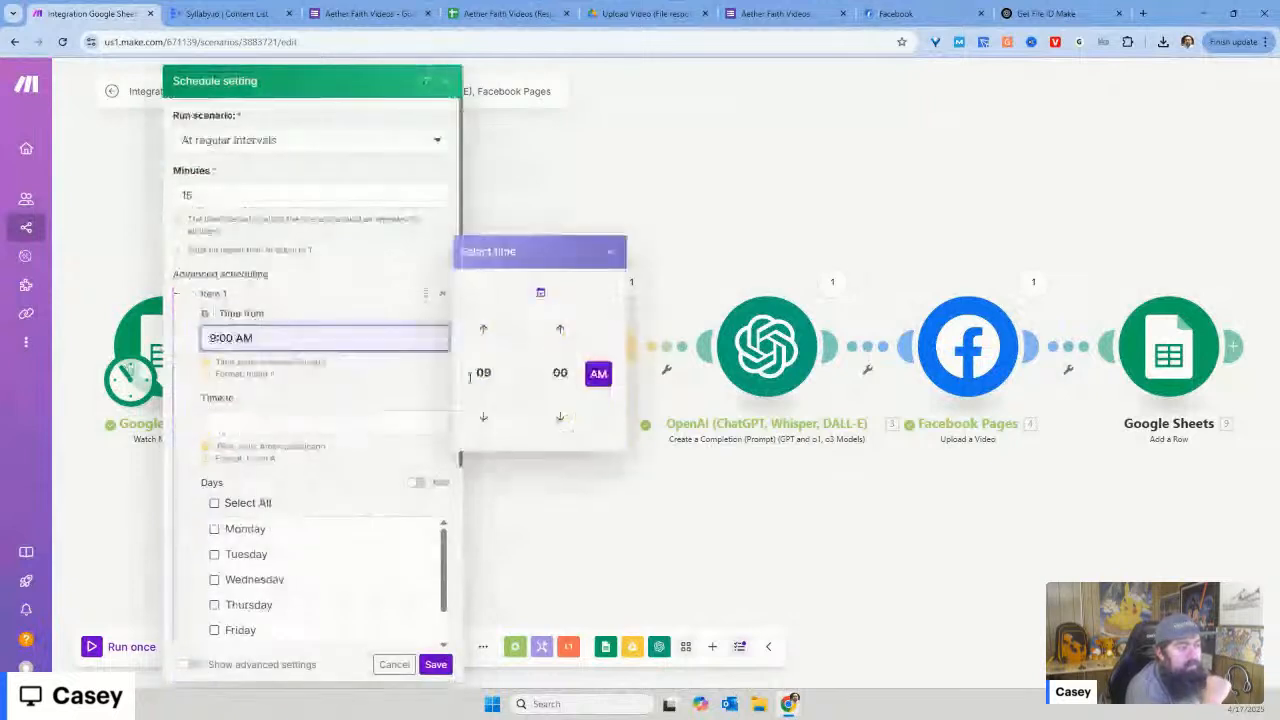
{"action": "left_click", "coordinate": [484, 419]}
{"action": "left_click", "coordinate": [484, 419]}
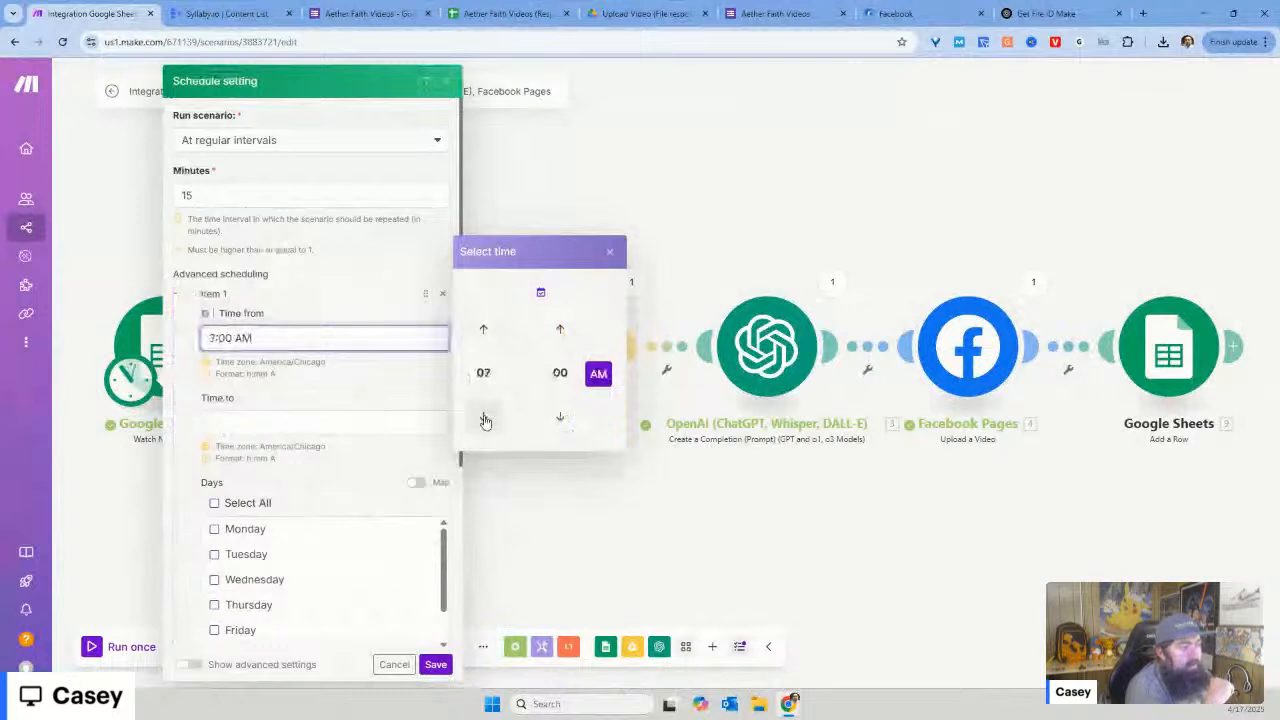
Step: Set the advanced scheduling item's end time to 11:30 PM
{"action": "left_click", "coordinate": [316, 418]}
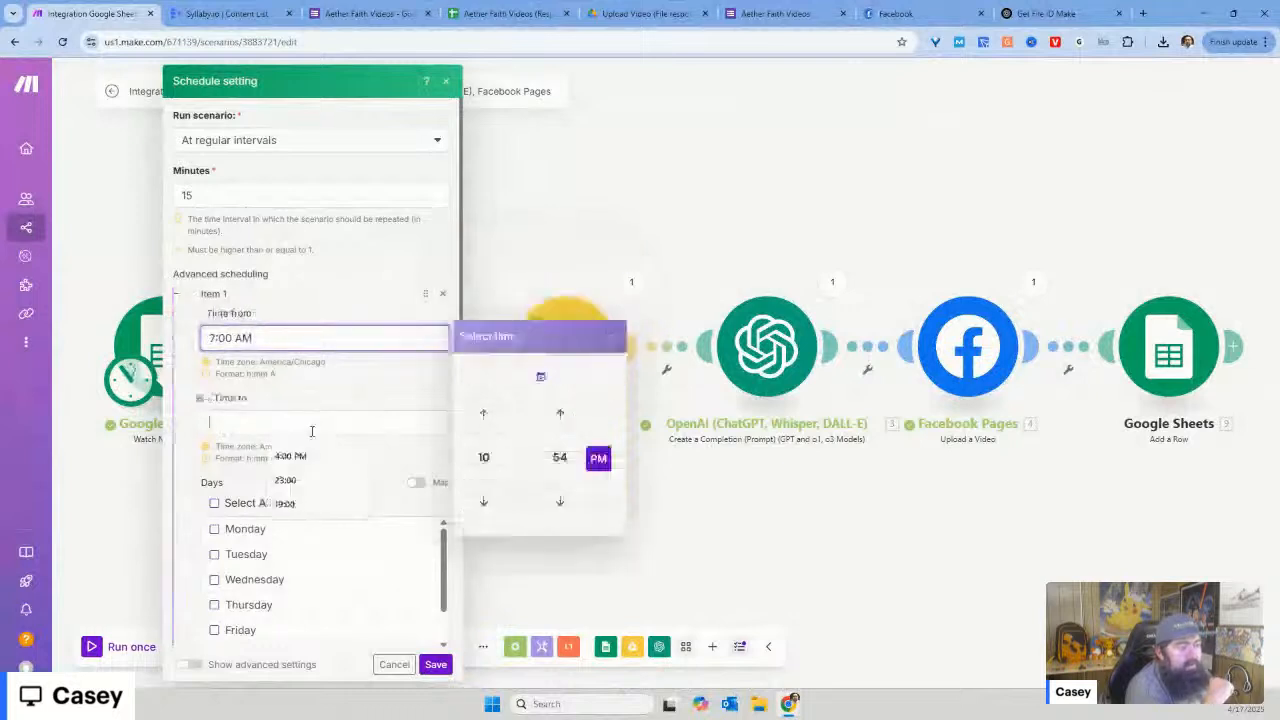
{"action": "left_click", "coordinate": [290, 480]}
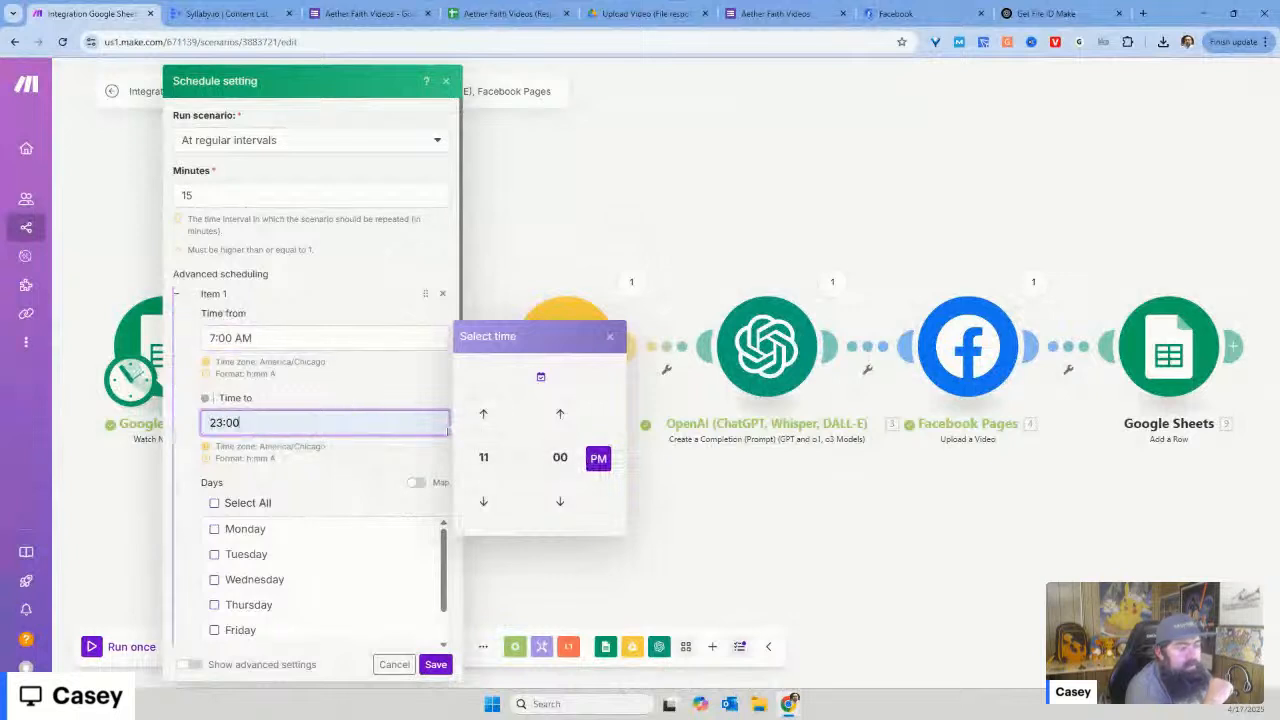
{"action": "left_click", "coordinate": [560, 458]}
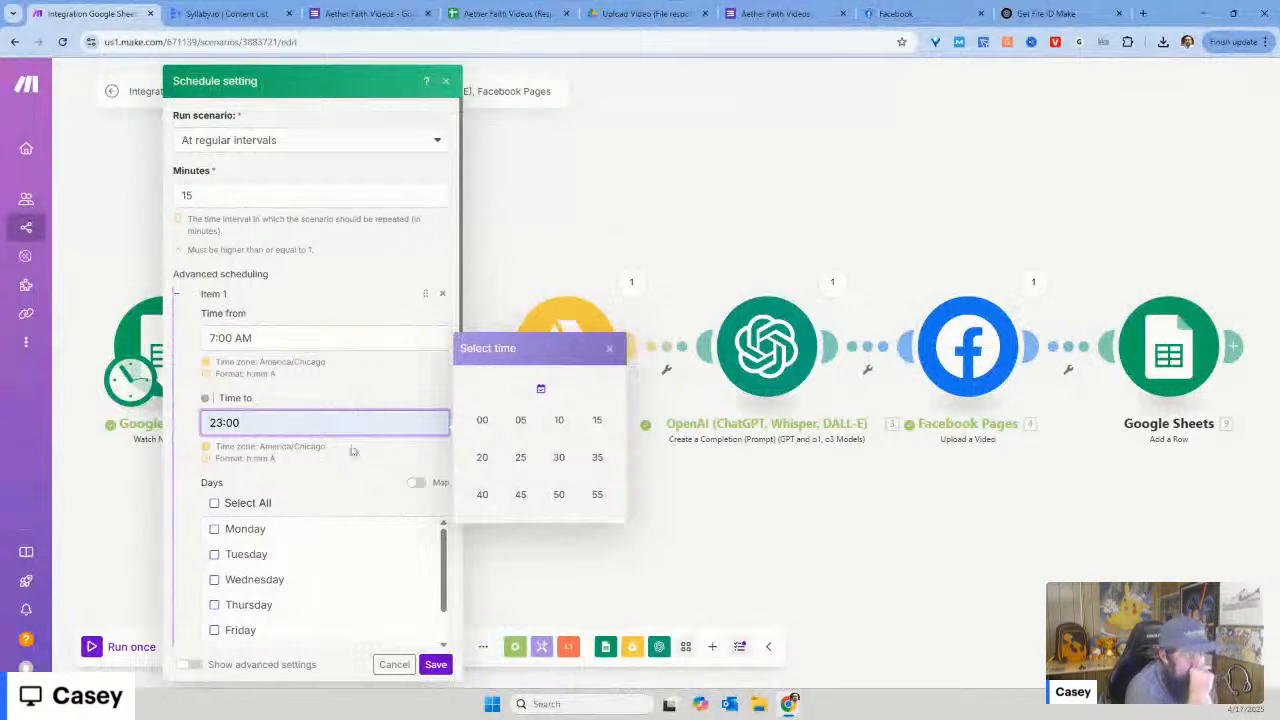
{"action": "left_click", "coordinate": [559, 458]}
{"action": "left_click", "coordinate": [364, 411]}
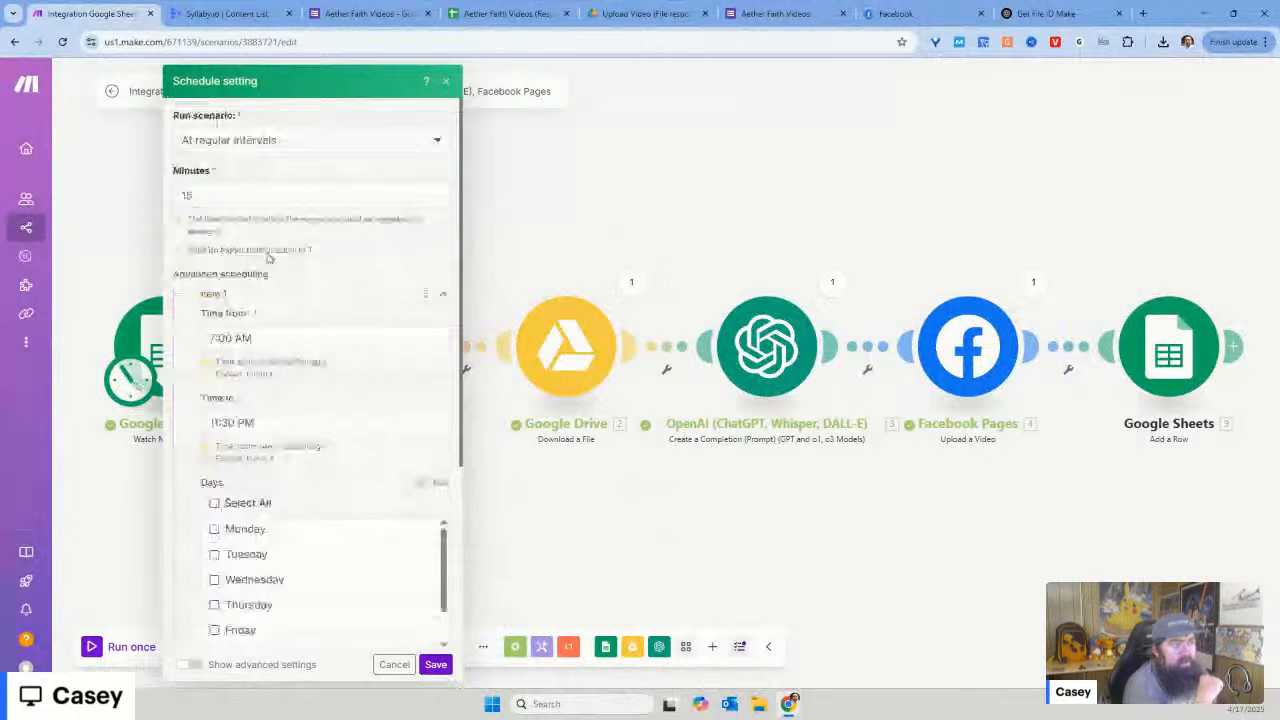
Step: Set the schedule's repeat interval to 180 minutes, and save the schedule and the scenario
{"action": "left_click", "coordinate": [201, 196]}
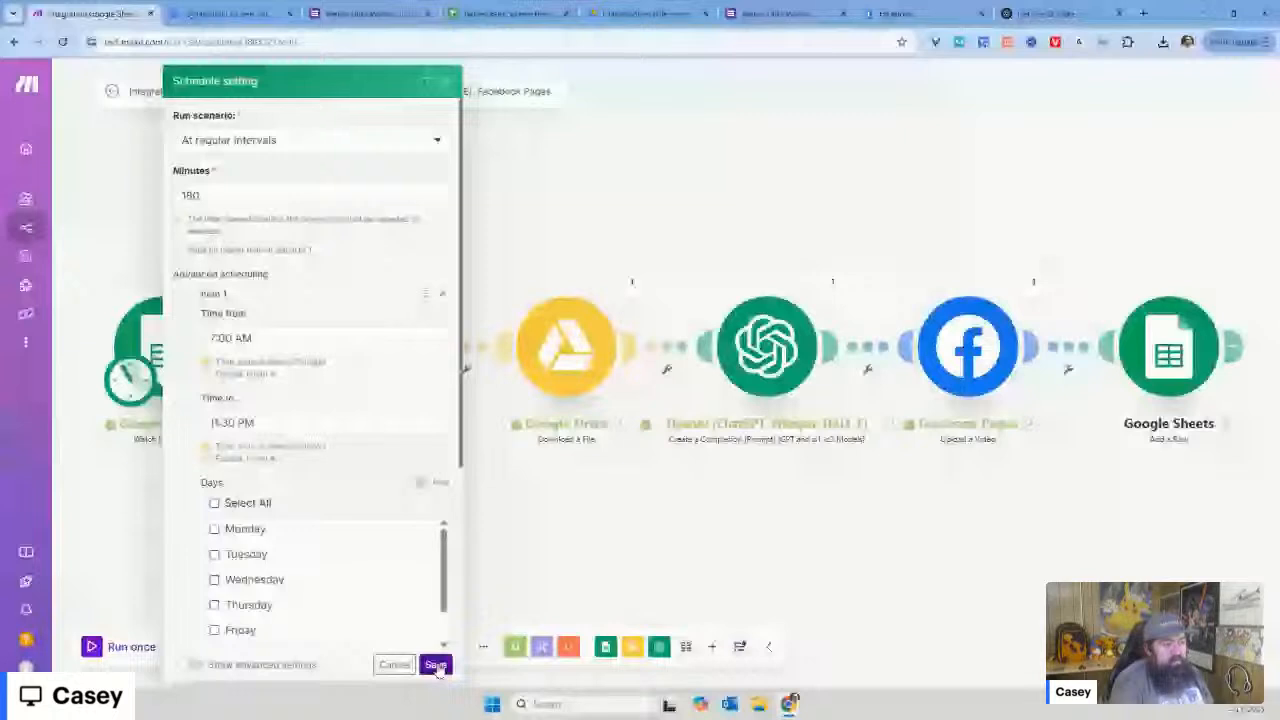
{"action": "left_click", "coordinate": [436, 668]}
{"action": "left_click", "coordinate": [343, 431]}
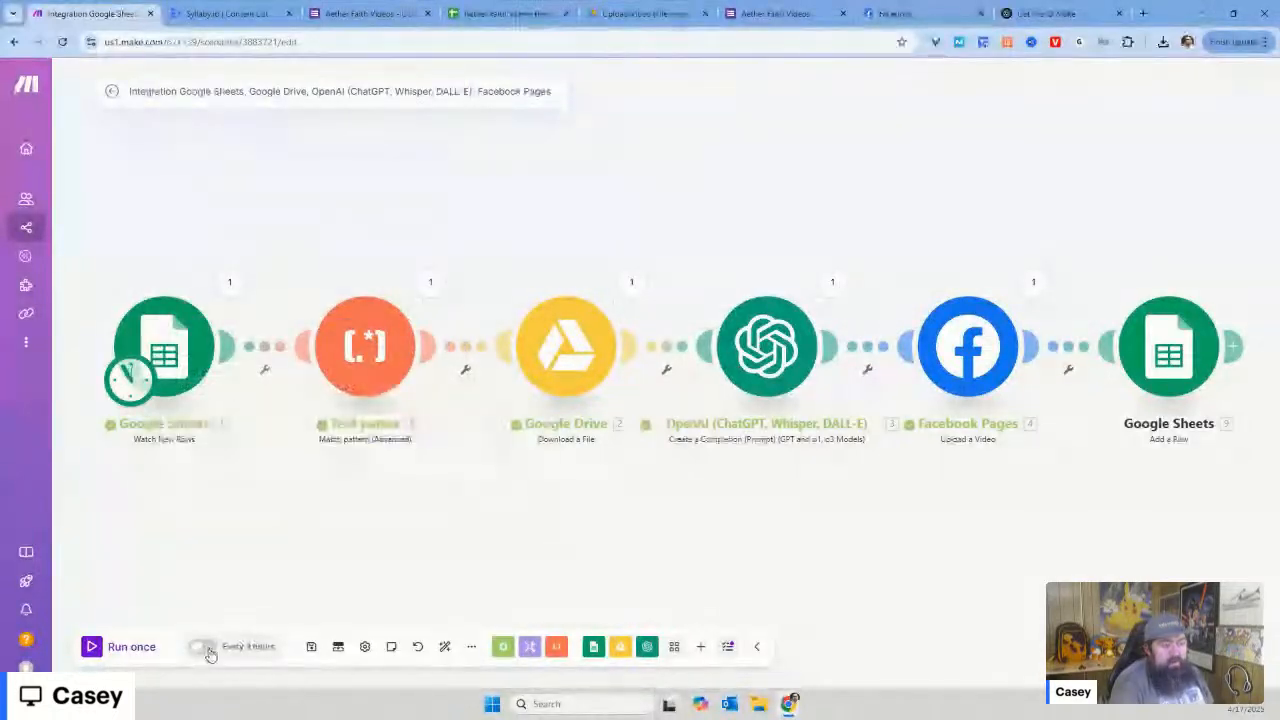
{"action": "left_click", "coordinate": [312, 648]}
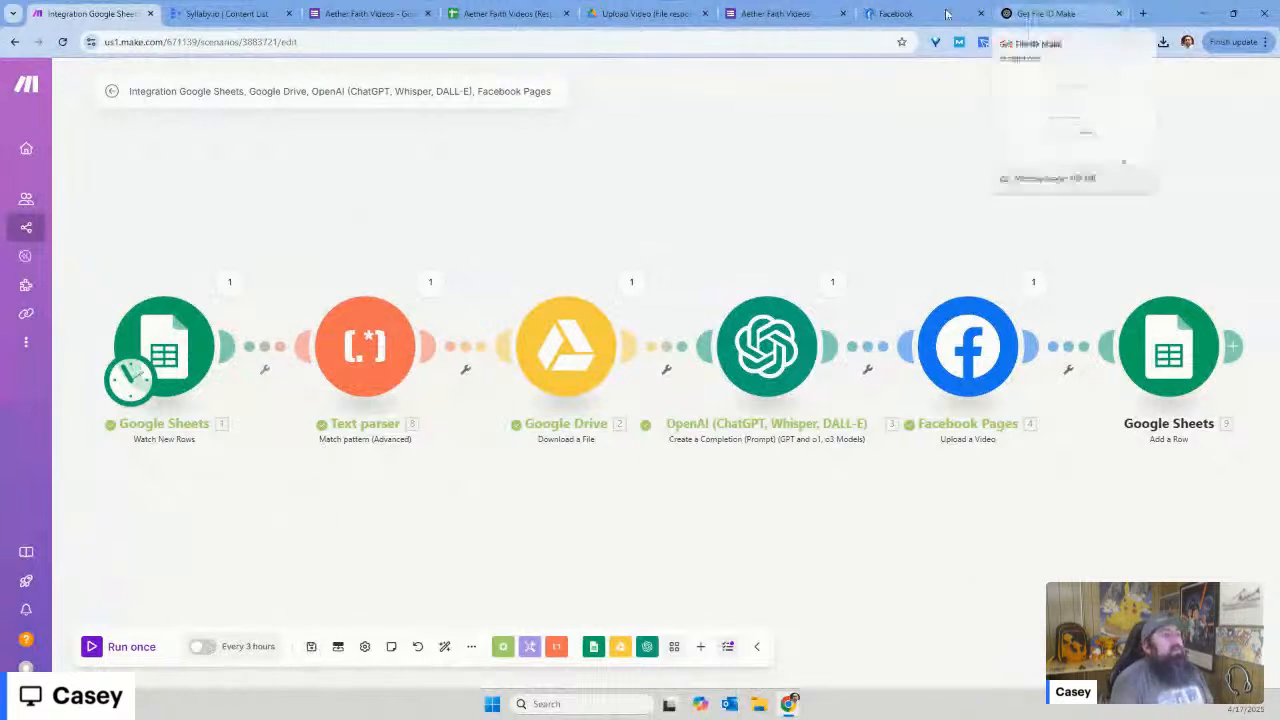
Step: Review the Aether Faith Videos form and the latest post on the Aether Faith Facebook page
{"action": "left_click", "coordinate": [796, 16]}
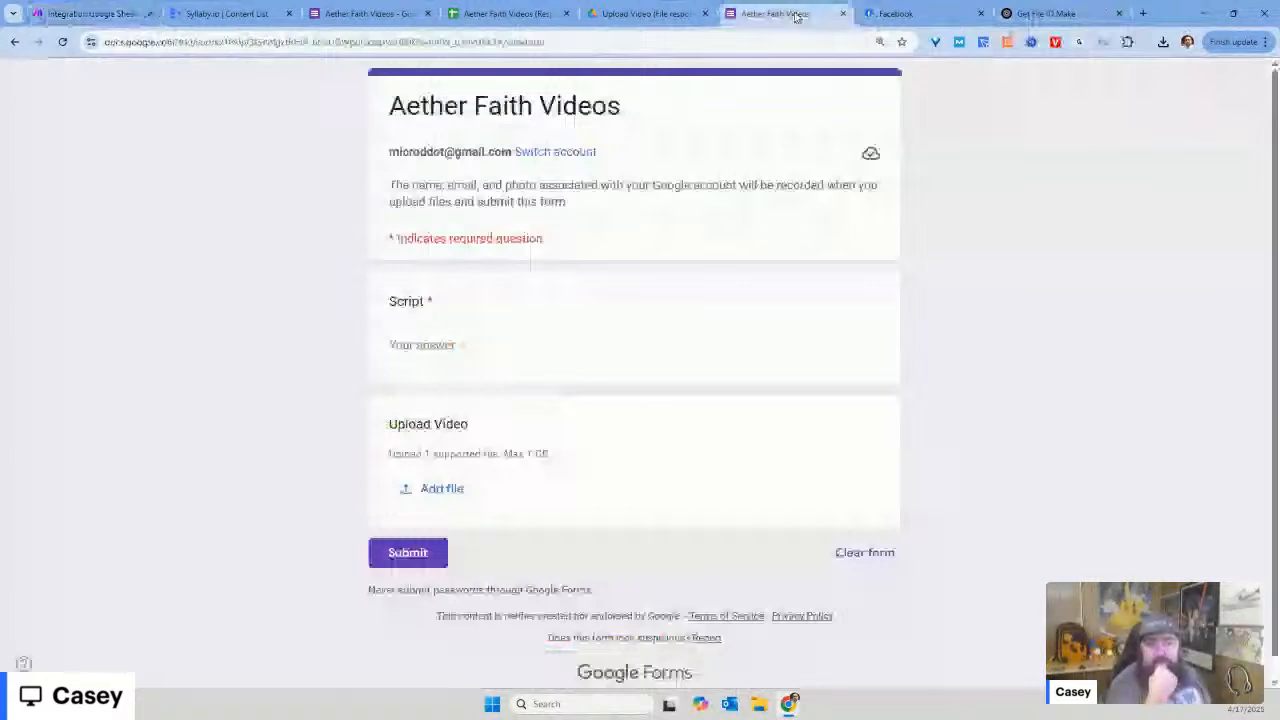
{"action": "left_click", "coordinate": [895, 13]}
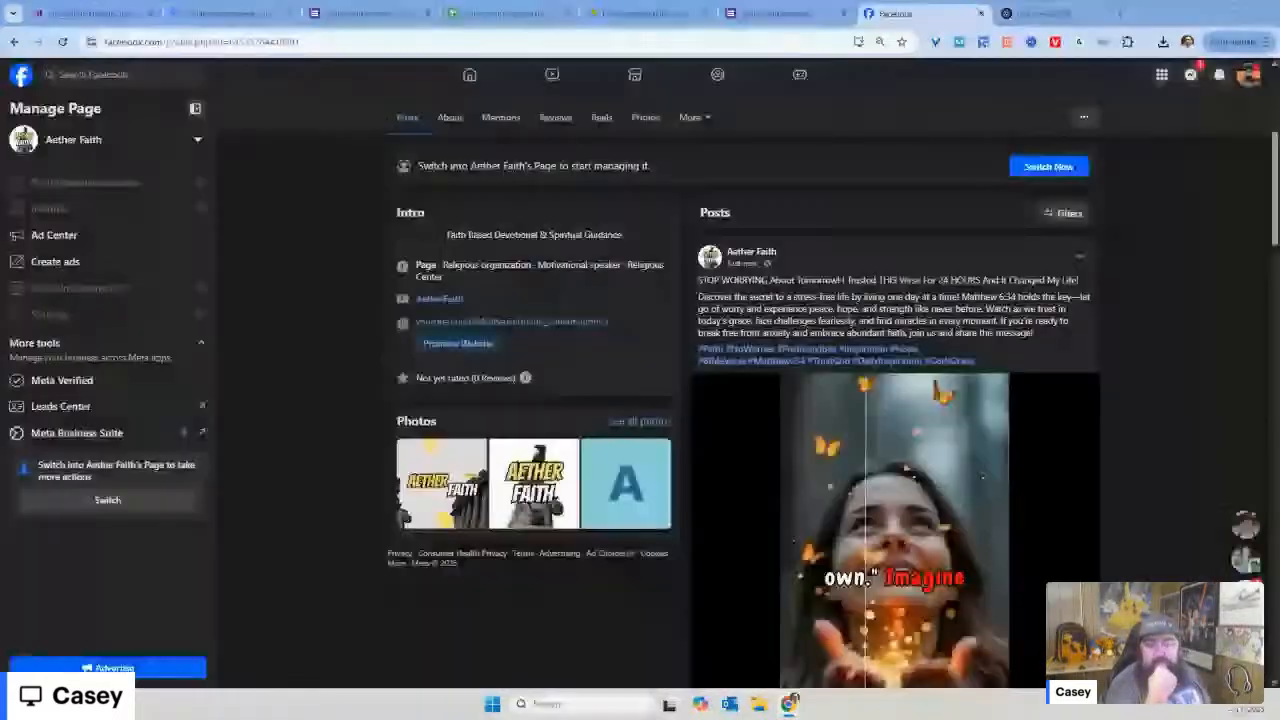